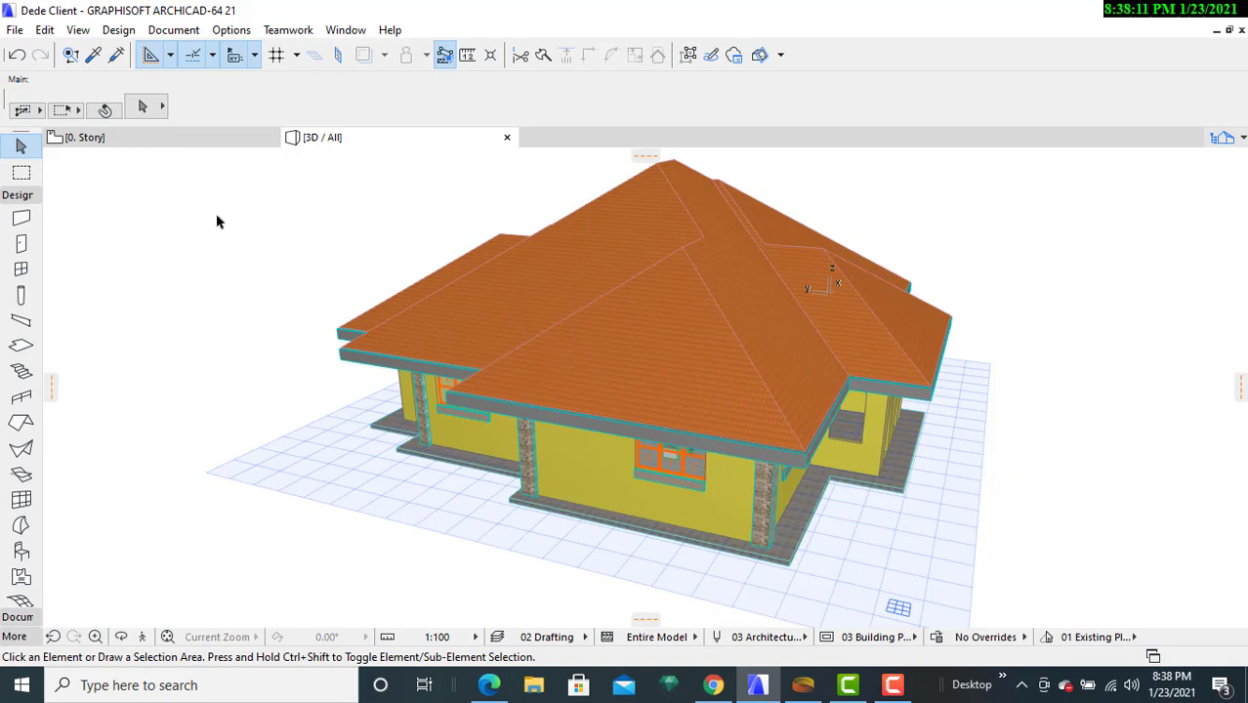
- Open the Object tool's default settings and browse the Basic Library's 1.5 Special Constructions 21 to the Accessory Elements 21 folder
{"action": "middle_click_drag", "start_coordinate": [231, 222], "coordinate": [207, 237], "text": "shift"}
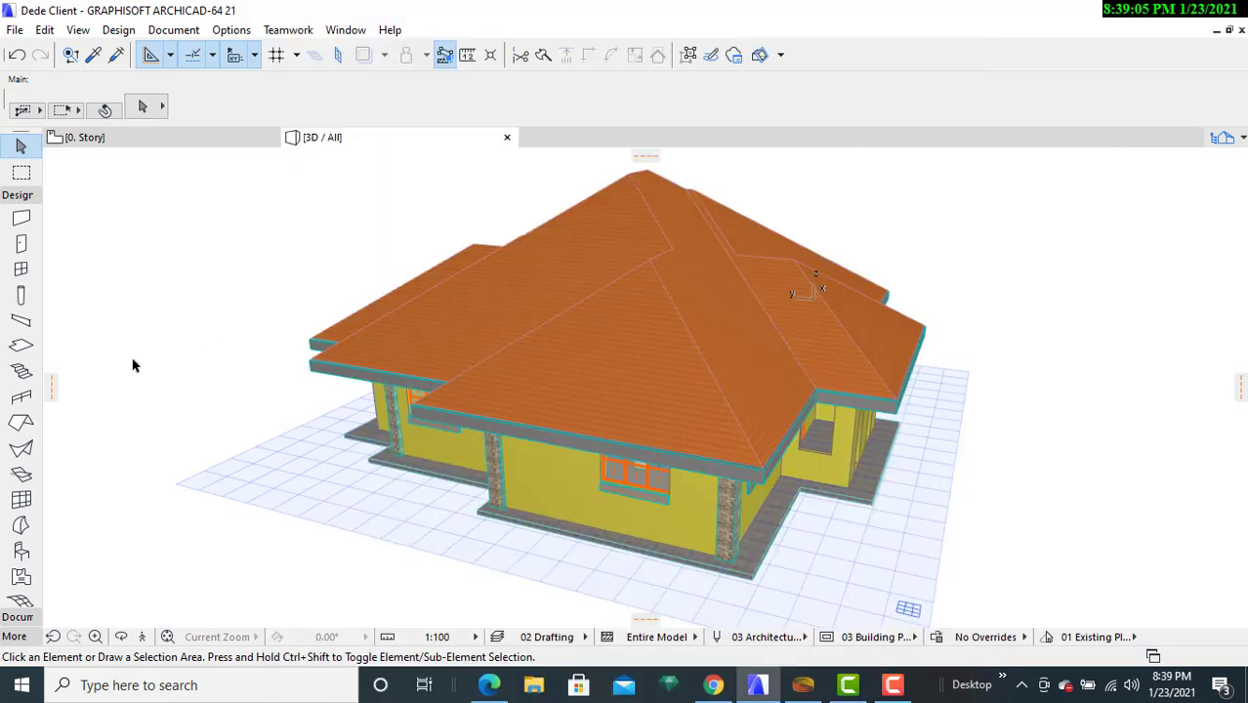
{"action": "left_click", "coordinate": [22, 552]}
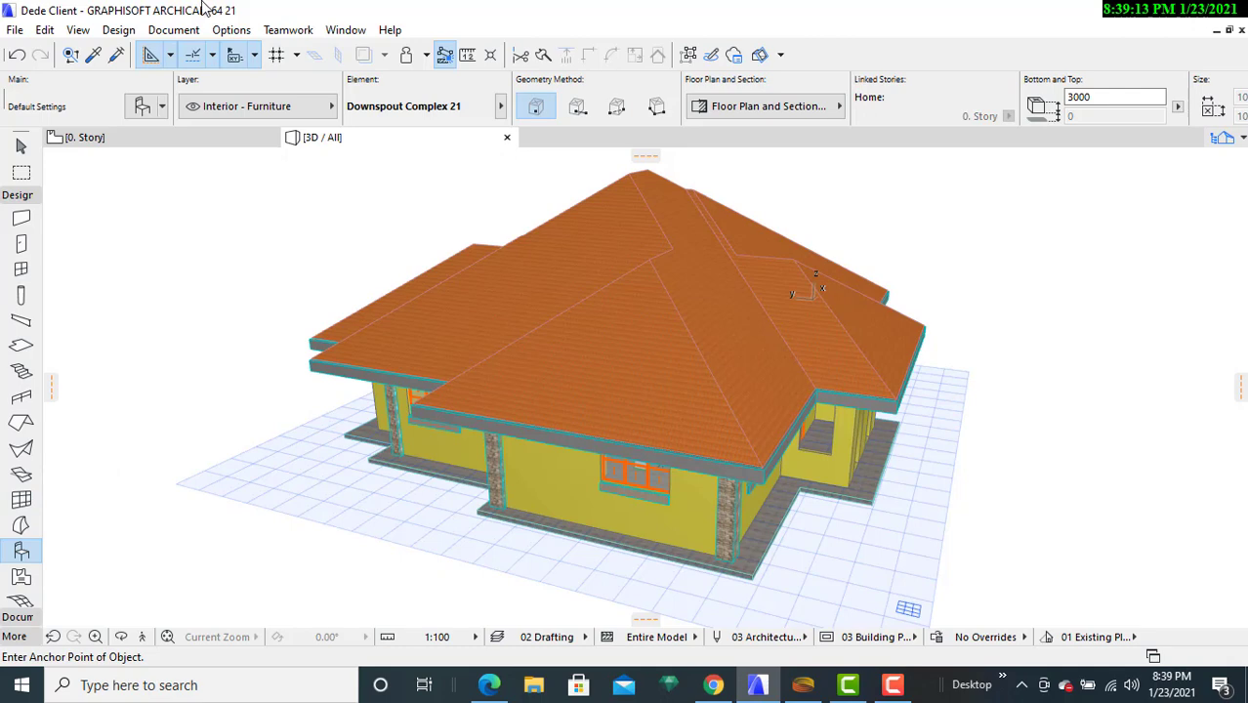
{"action": "left_click", "coordinate": [141, 108]}
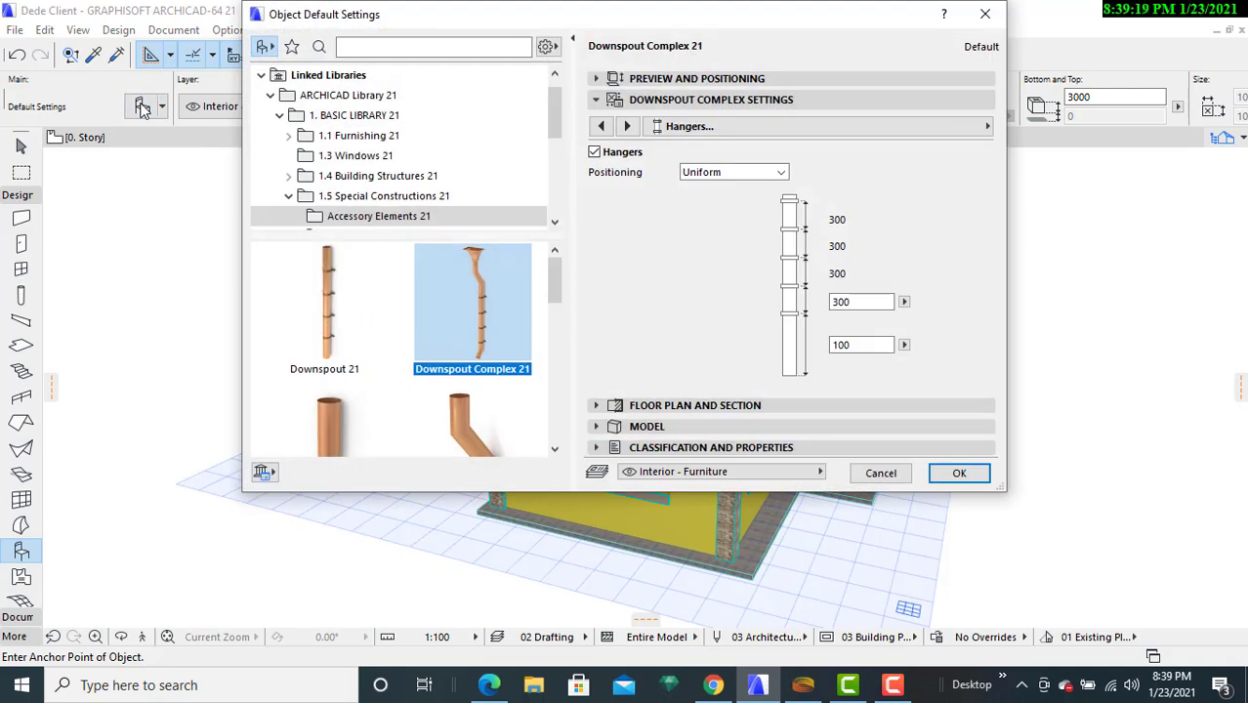
{"action": "left_click", "coordinate": [418, 97]}
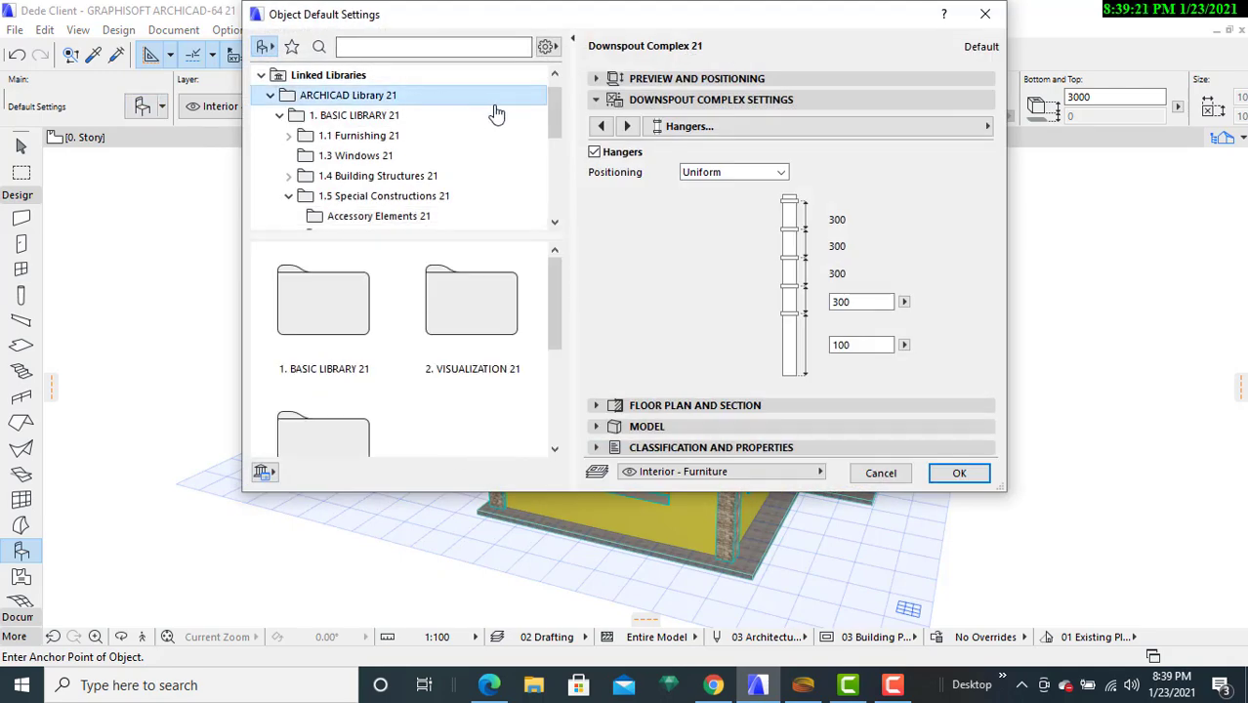
{"action": "mouse_move", "coordinate": [556, 125]}
{"action": "left_mouse_down"}
{"action": "mouse_move", "coordinate": [557, 207]}
{"action": "mouse_move", "coordinate": [557, 94]}
{"action": "left_mouse_up"}
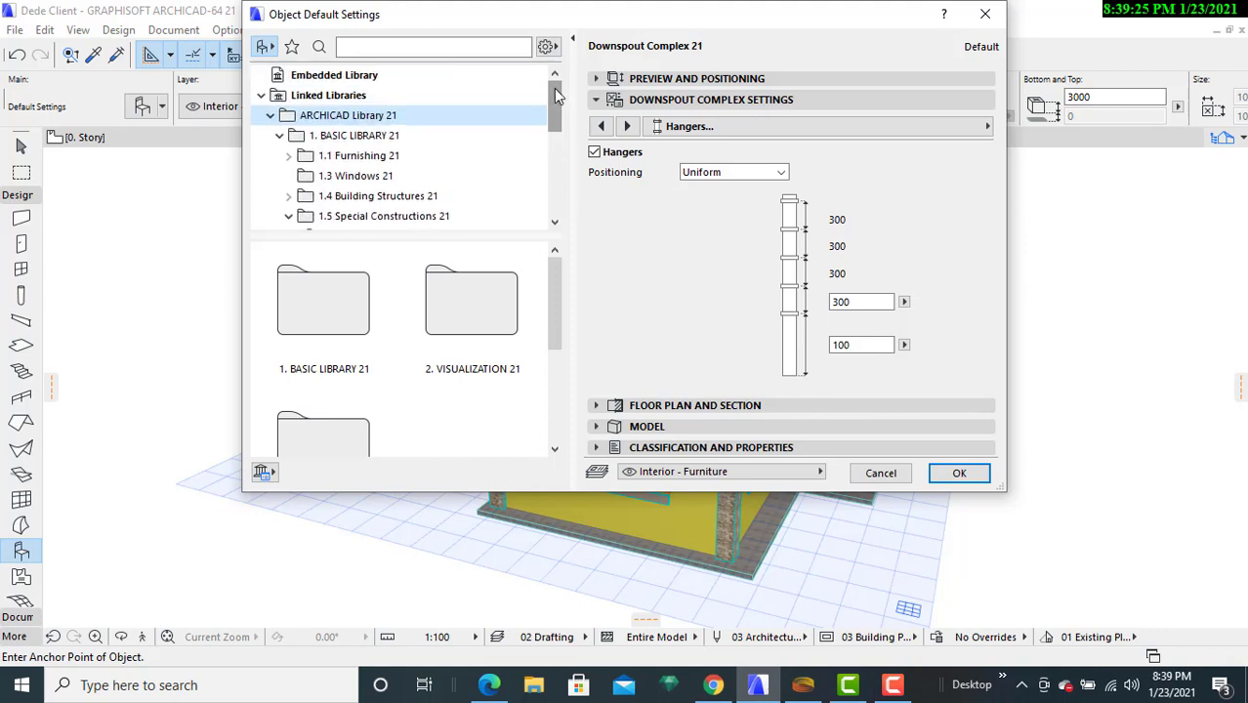
{"action": "left_click", "coordinate": [334, 137]}
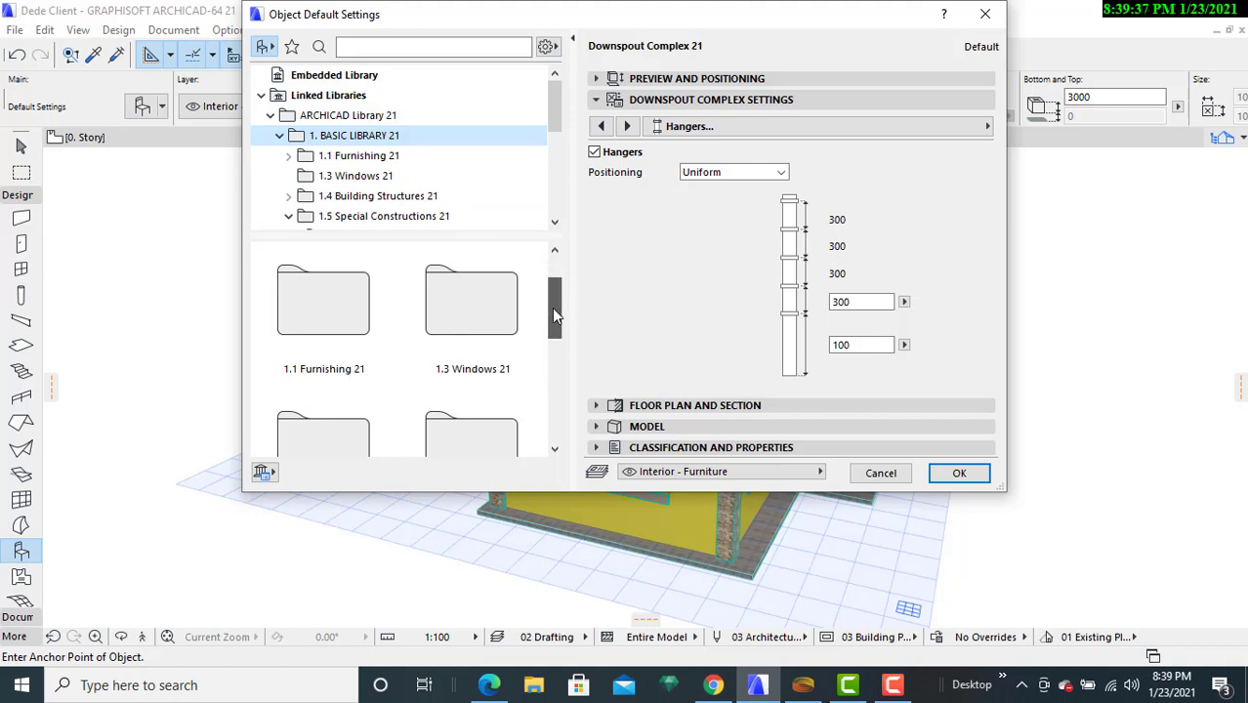
{"action": "left_click", "coordinate": [553, 450]}
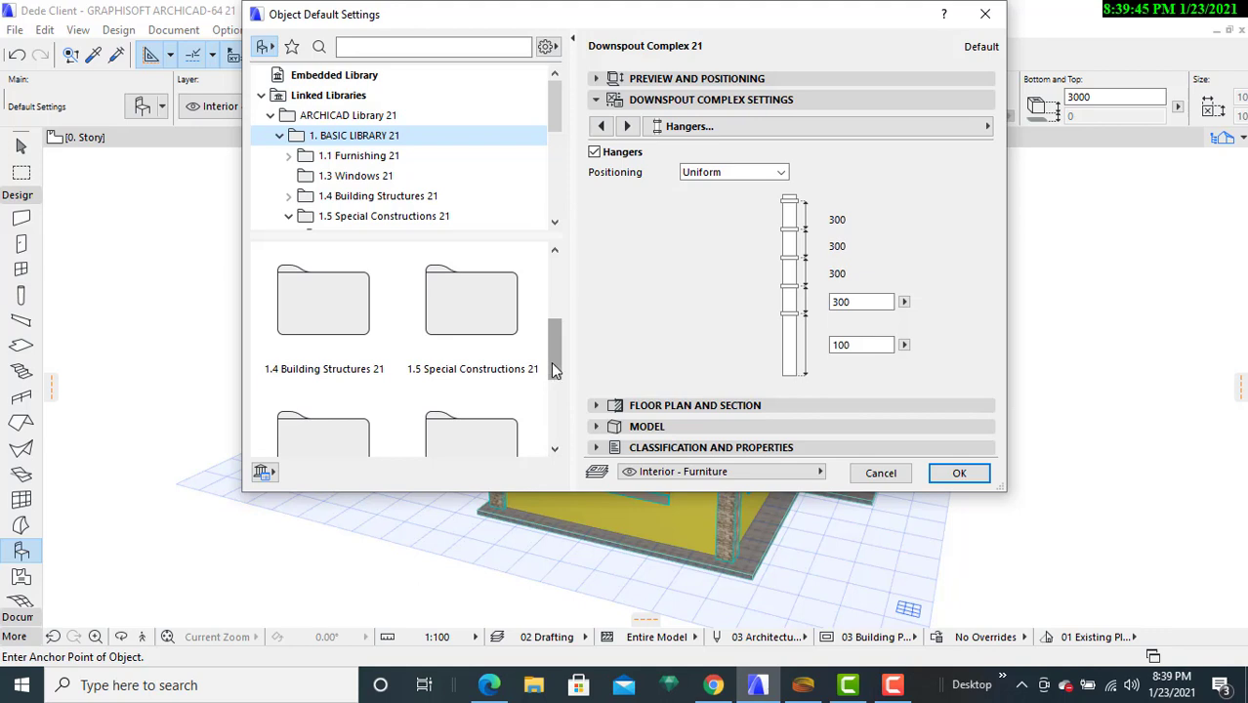
{"action": "double_click", "coordinate": [498, 313]}
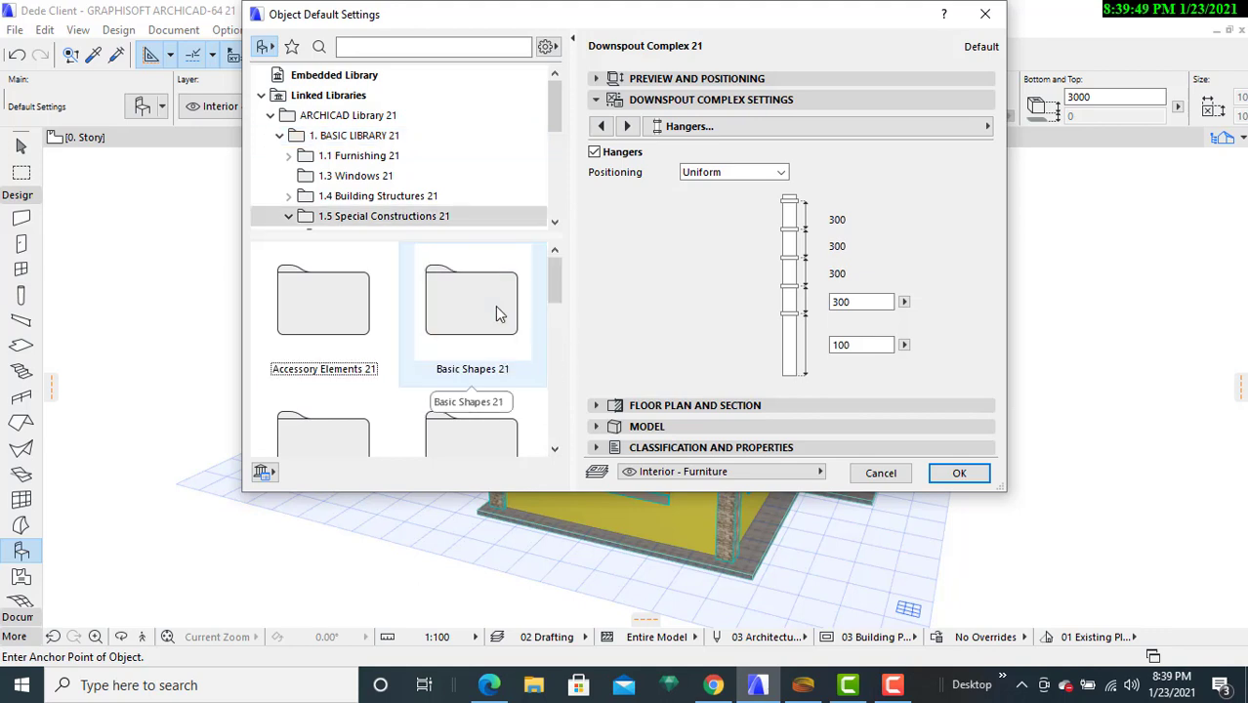
{"action": "double_click", "coordinate": [328, 310]}
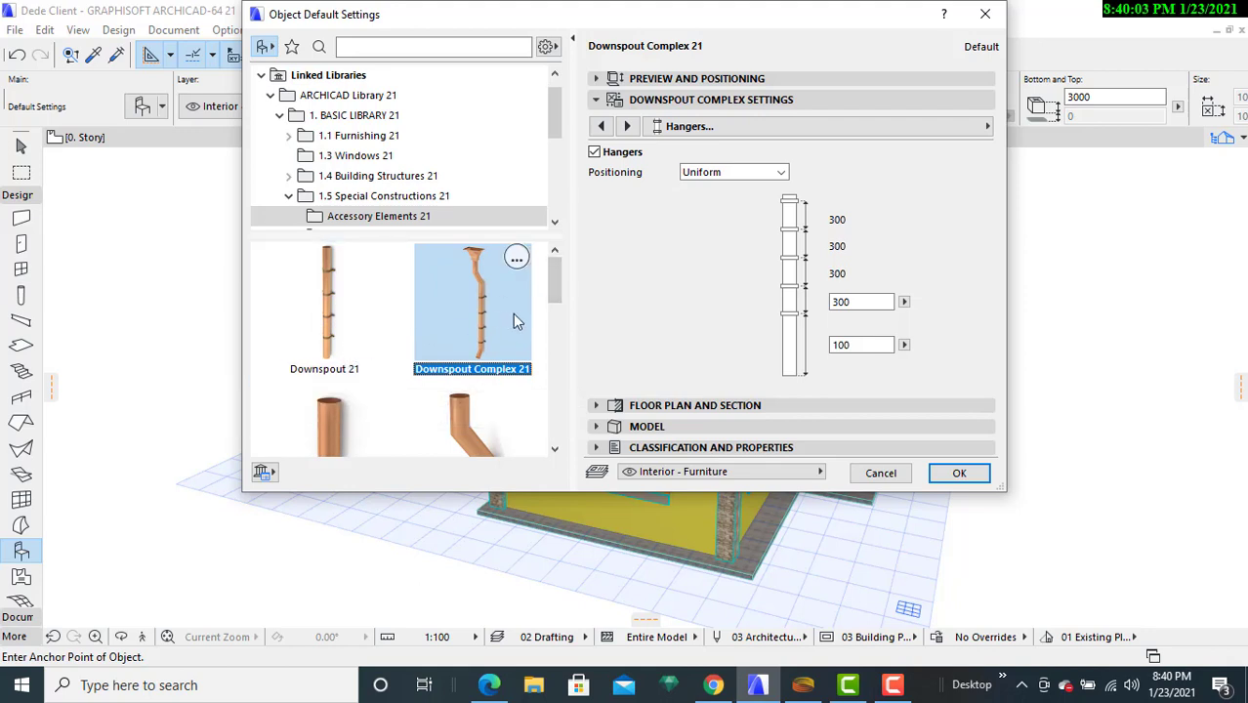
- Look through the downspout, gutter and ridge tile objects in Accessory Elements 21, and accept the settings
{"action": "left_click", "coordinate": [554, 450]}
{"action": "scroll", "coordinate": [327, 313], "scroll_direction": "down", "scroll_amount": 1}
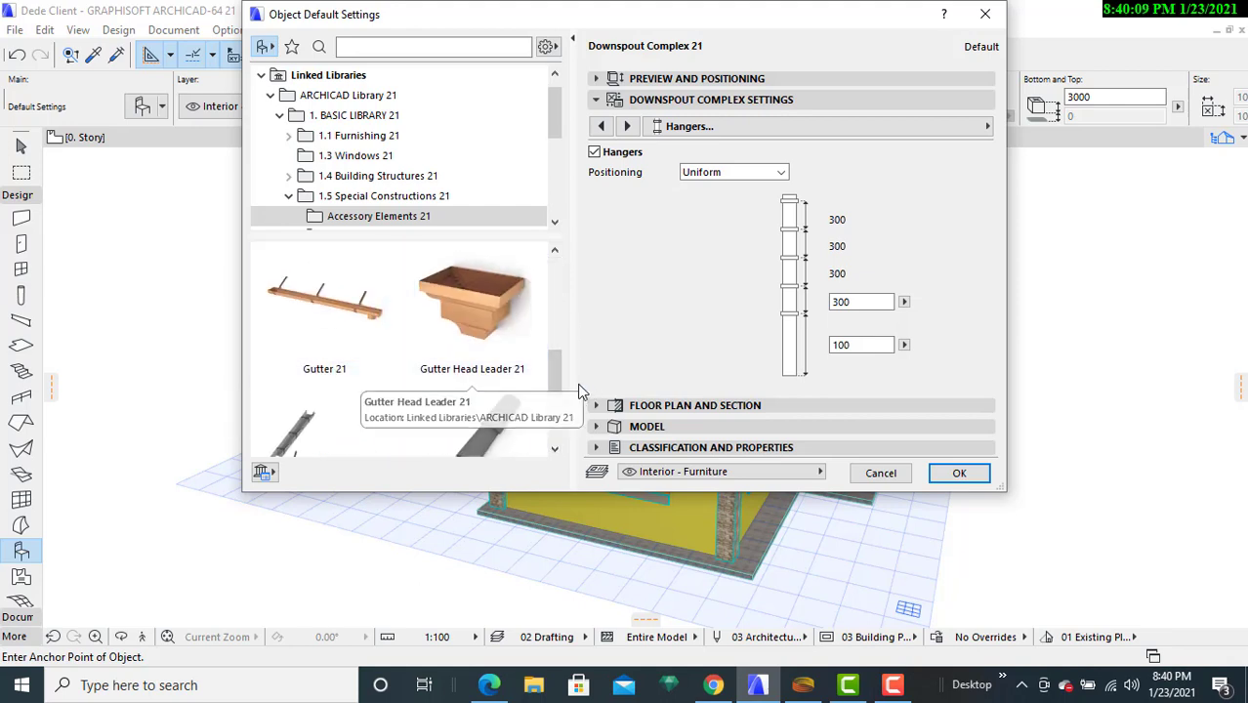
{"action": "left_click", "coordinate": [559, 451]}
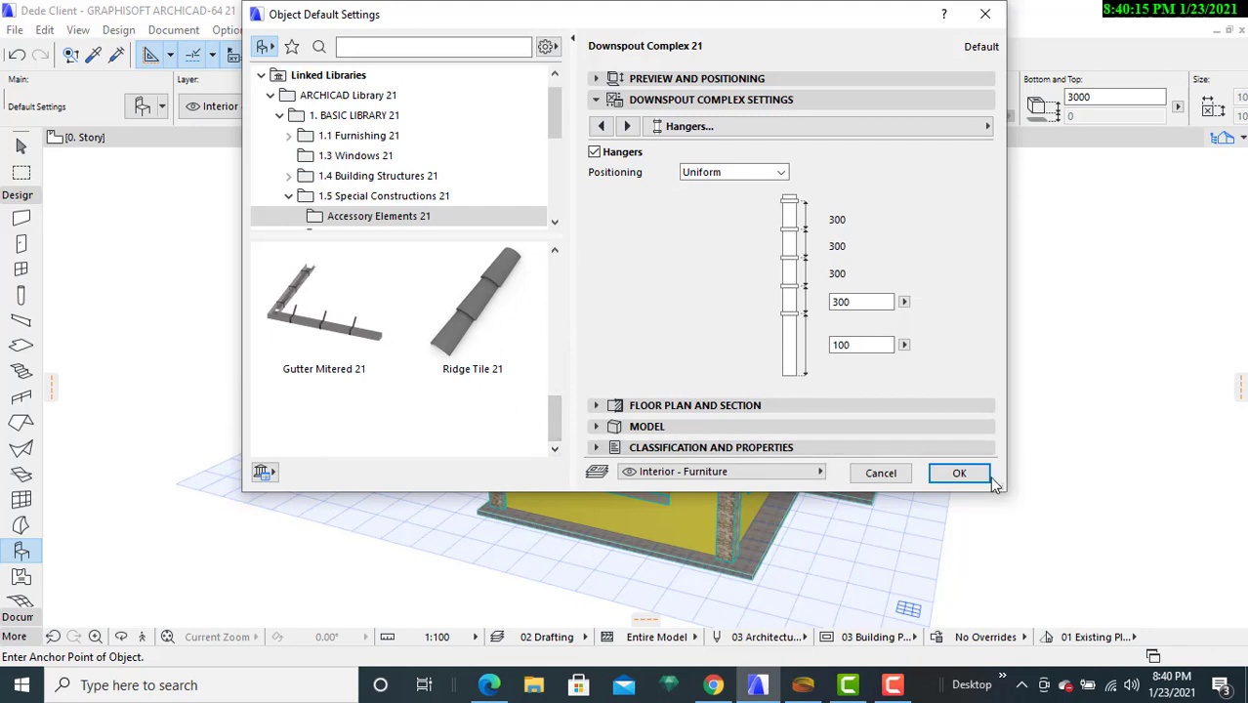
{"action": "left_click", "coordinate": [959, 472]}
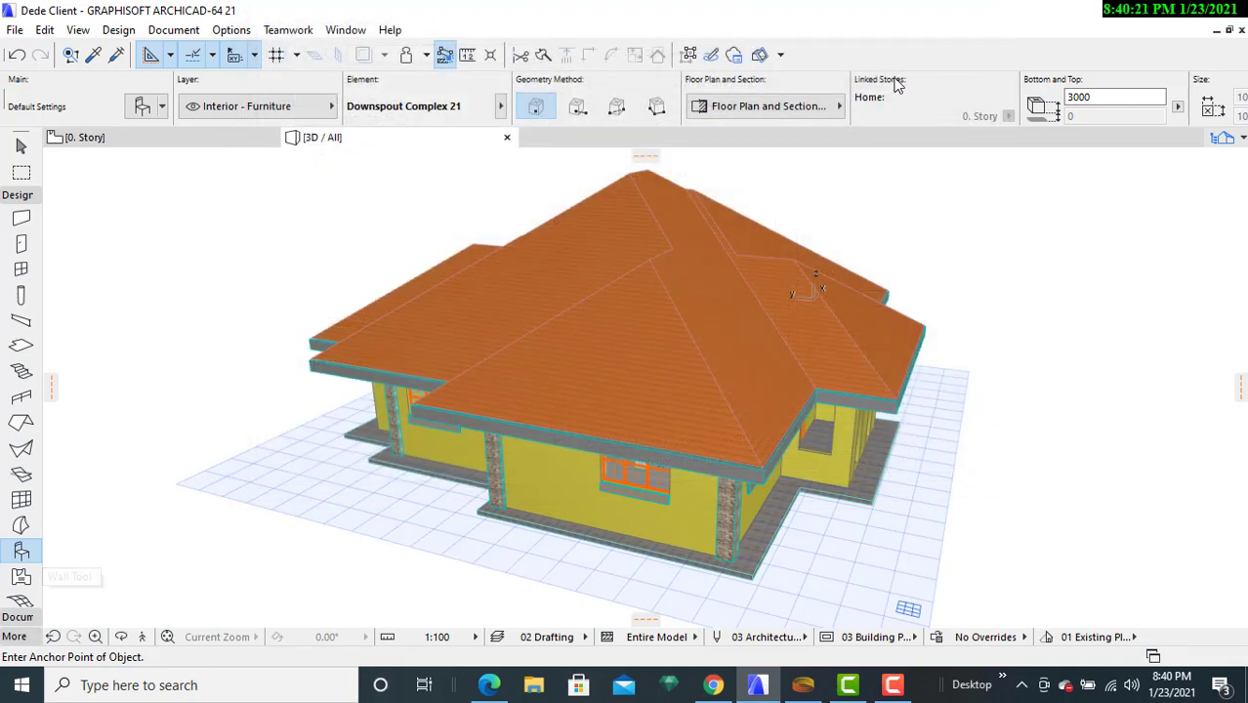
- Switch to the 0. Story floor plan, showing the roof outline around the kitchen and rear porch
{"action": "left_click", "coordinate": [174, 146]}
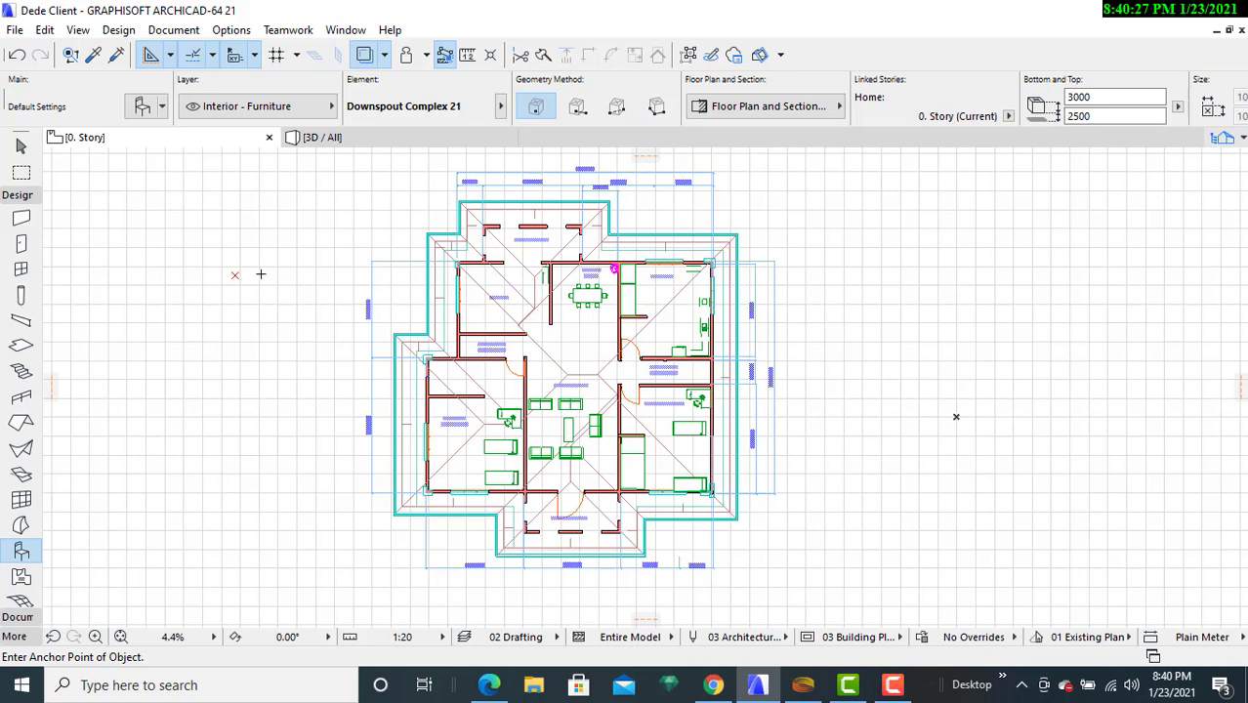
{"action": "scroll", "coordinate": [308, 319], "scroll_direction": "up", "scroll_amount": 1}
{"action": "middle_click_drag", "start_coordinate": [308, 320], "coordinate": [294, 335]}
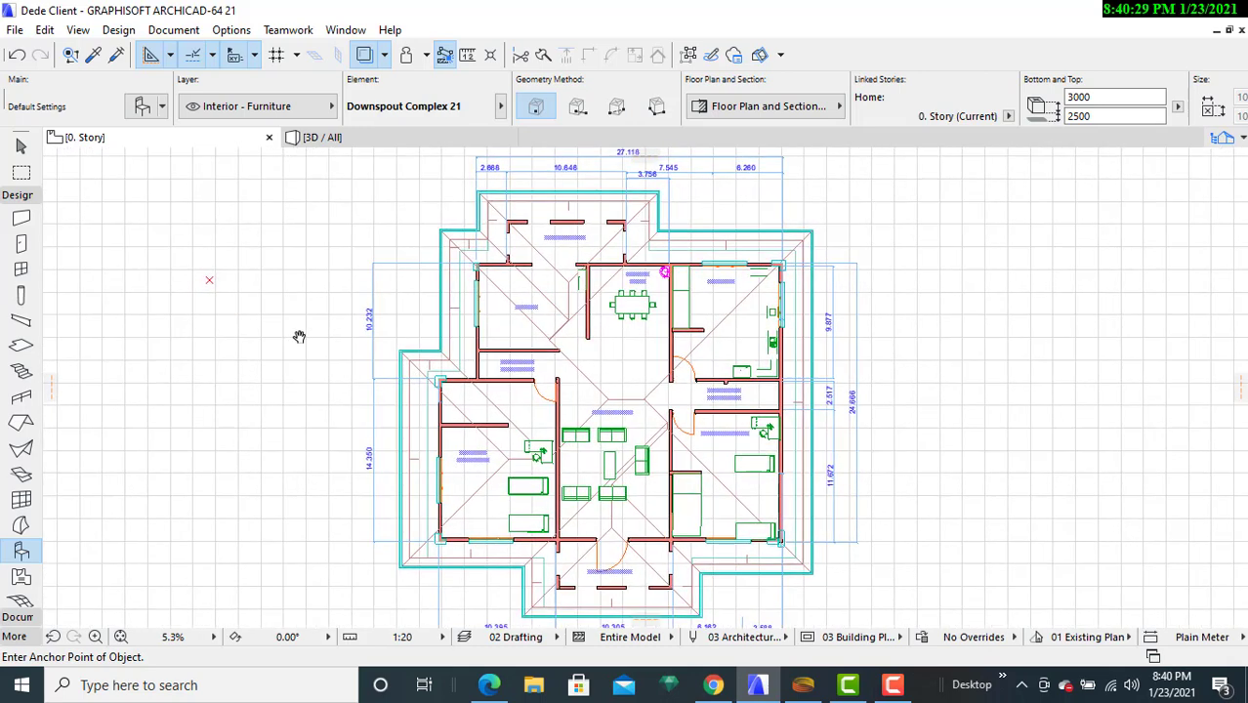
{"action": "scroll", "coordinate": [294, 333], "scroll_direction": "down", "scroll_amount": 1}
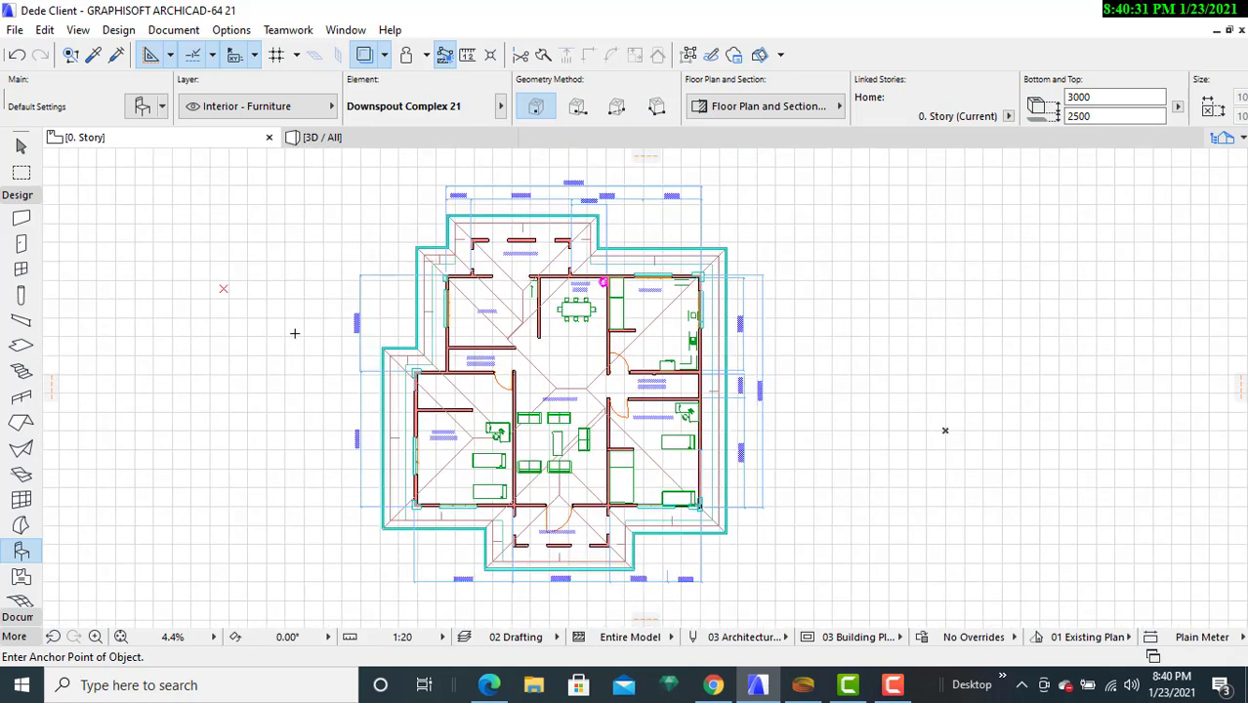
{"action": "scroll", "coordinate": [294, 333], "scroll_direction": "up", "scroll_amount": 1}
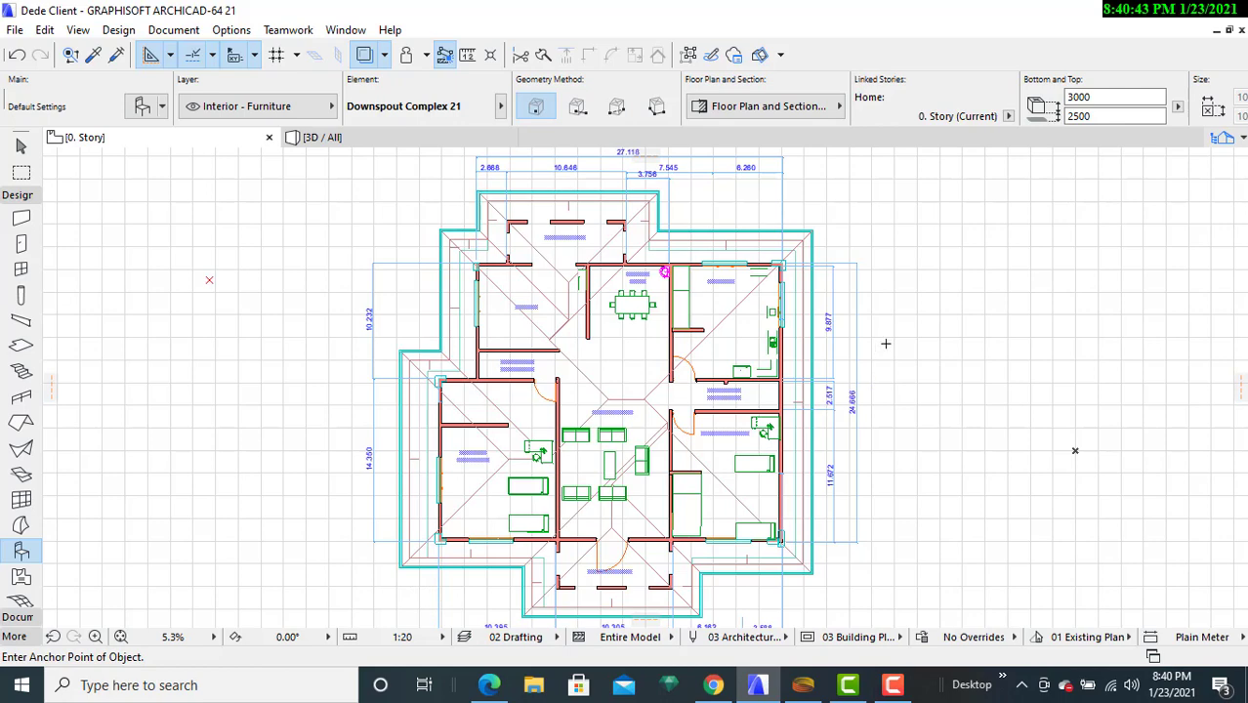
{"action": "scroll", "coordinate": [885, 344], "scroll_direction": "up", "scroll_amount": 1}
{"action": "middle_click_drag", "start_coordinate": [885, 344], "coordinate": [856, 439]}
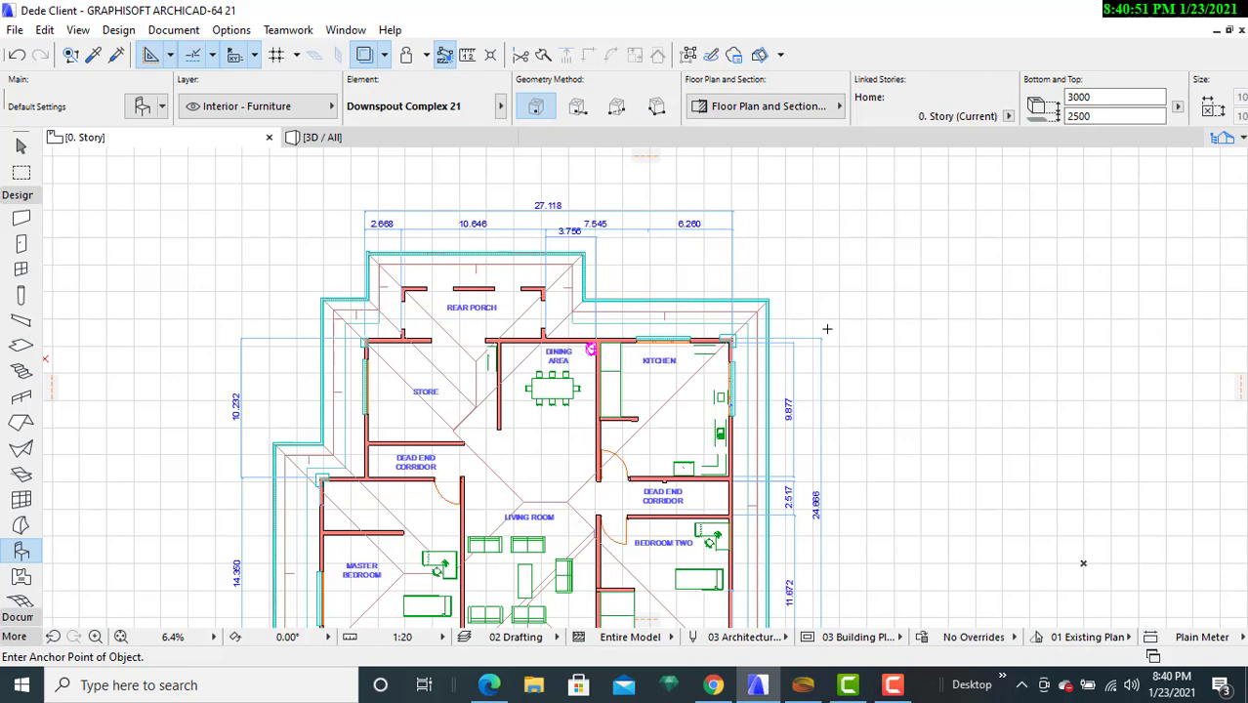
- Choose Gutter Mitered 21 from Accessory Elements 21 in the default object settings
{"action": "left_click", "coordinate": [145, 112]}
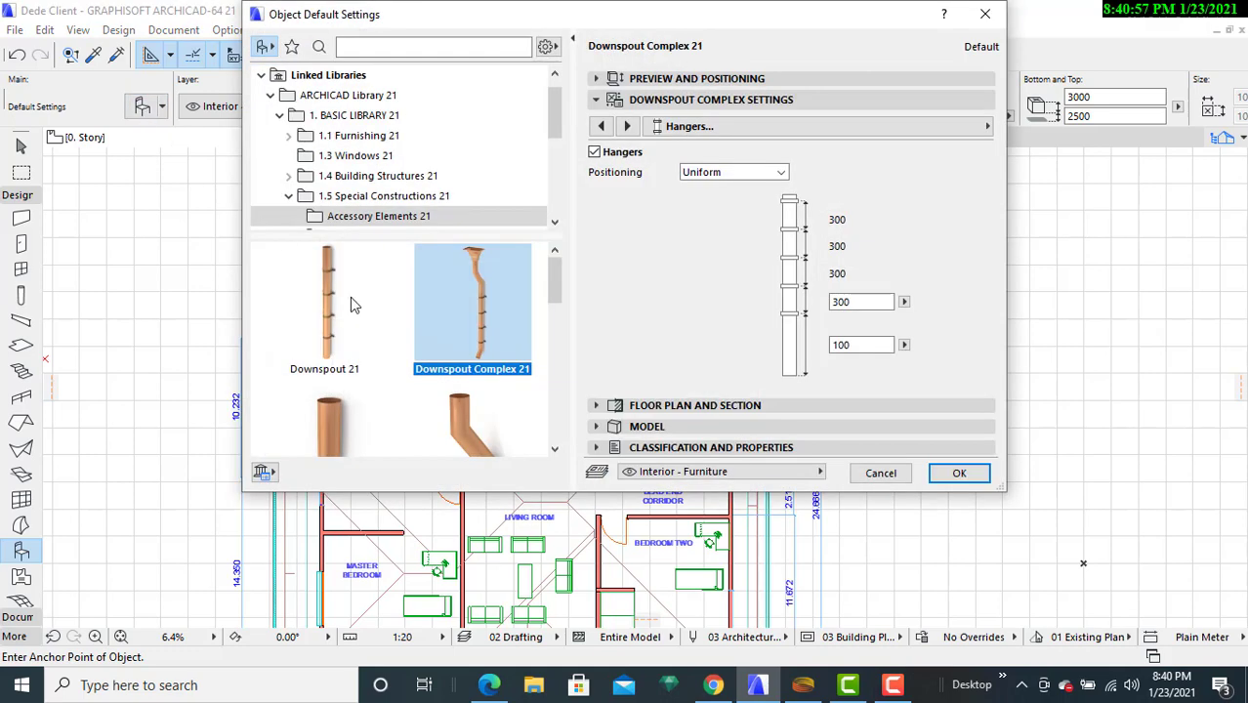
{"action": "left_click", "coordinate": [555, 452]}
{"action": "left_click", "coordinate": [554, 453]}
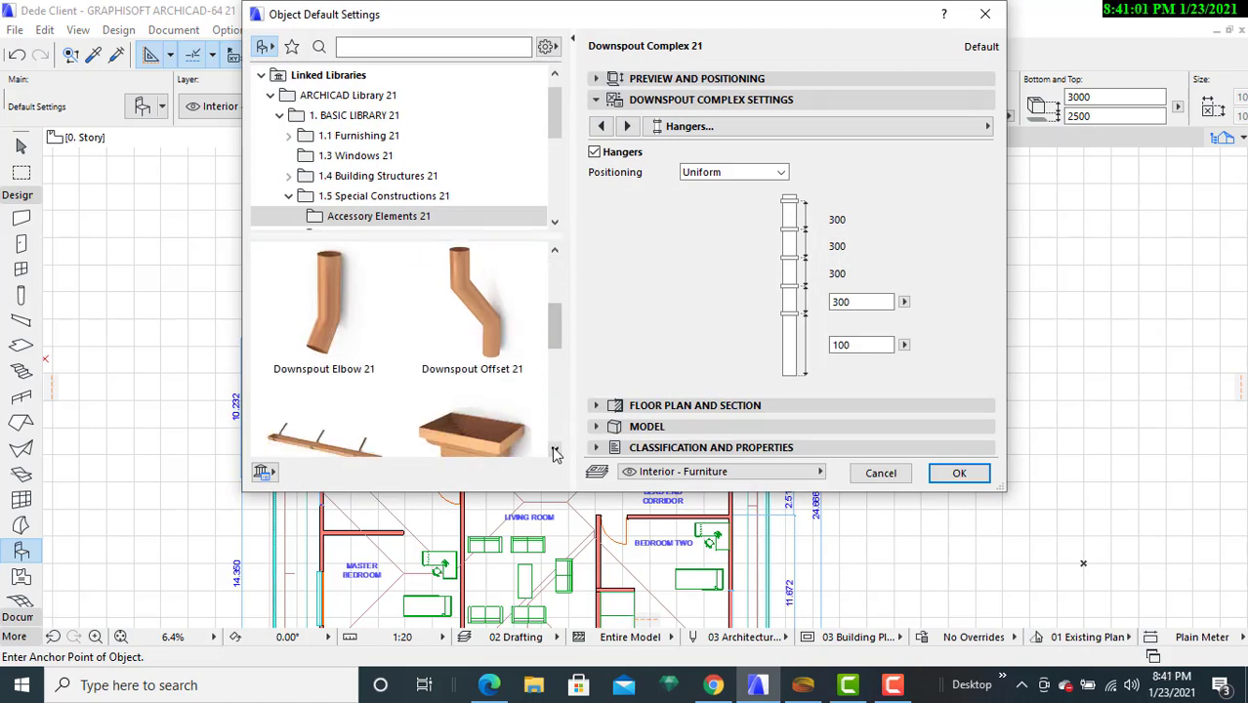
{"action": "left_click", "coordinate": [555, 452]}
{"action": "left_click", "coordinate": [555, 453]}
{"action": "left_click", "coordinate": [554, 452]}
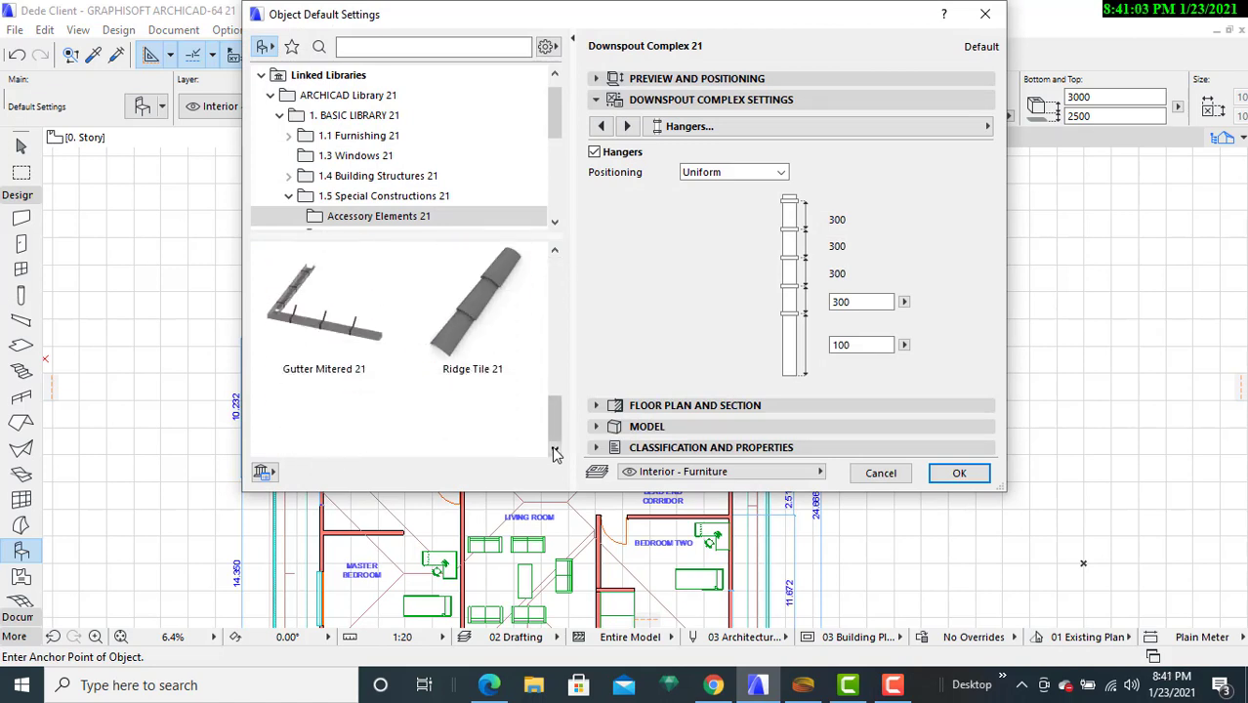
{"action": "left_click", "coordinate": [289, 326]}
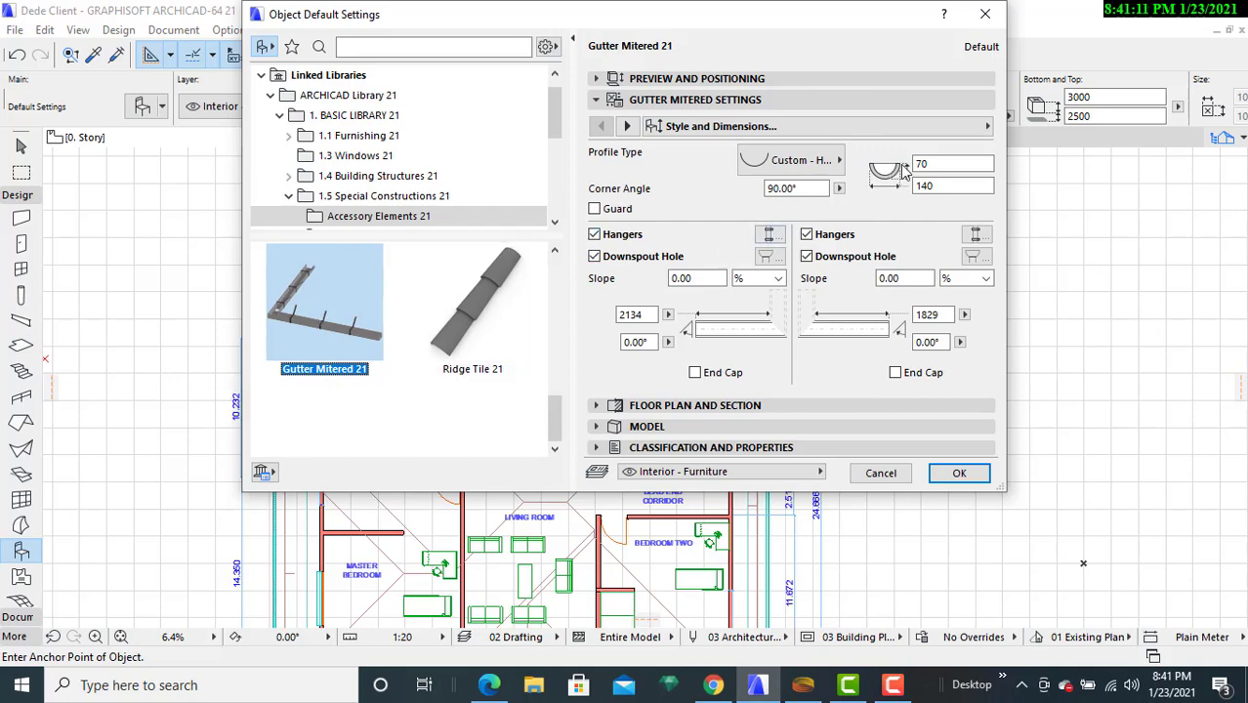
- Keep the mitered gutter's Custom - Half Round profile, set its radius to 100 and width to 200, and accept the settings
{"action": "left_click_drag", "start_coordinate": [856, 20], "coordinate": [742, 60]}
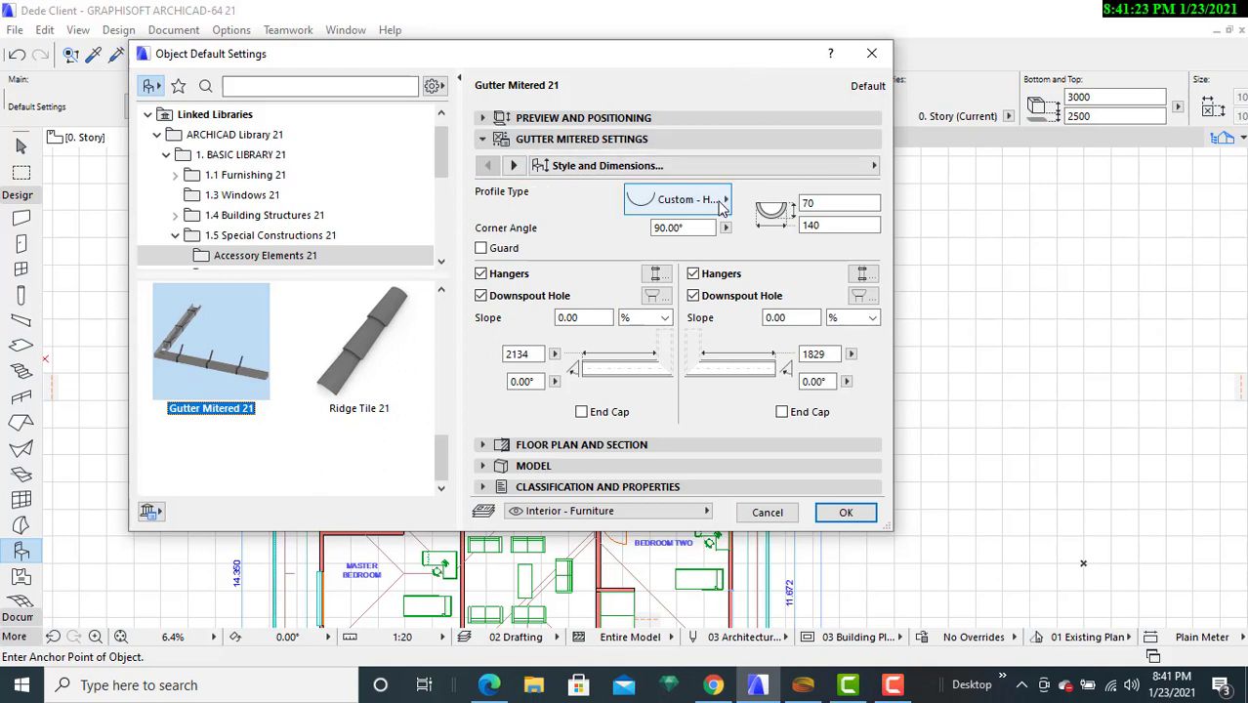
{"action": "left_click", "coordinate": [723, 202]}
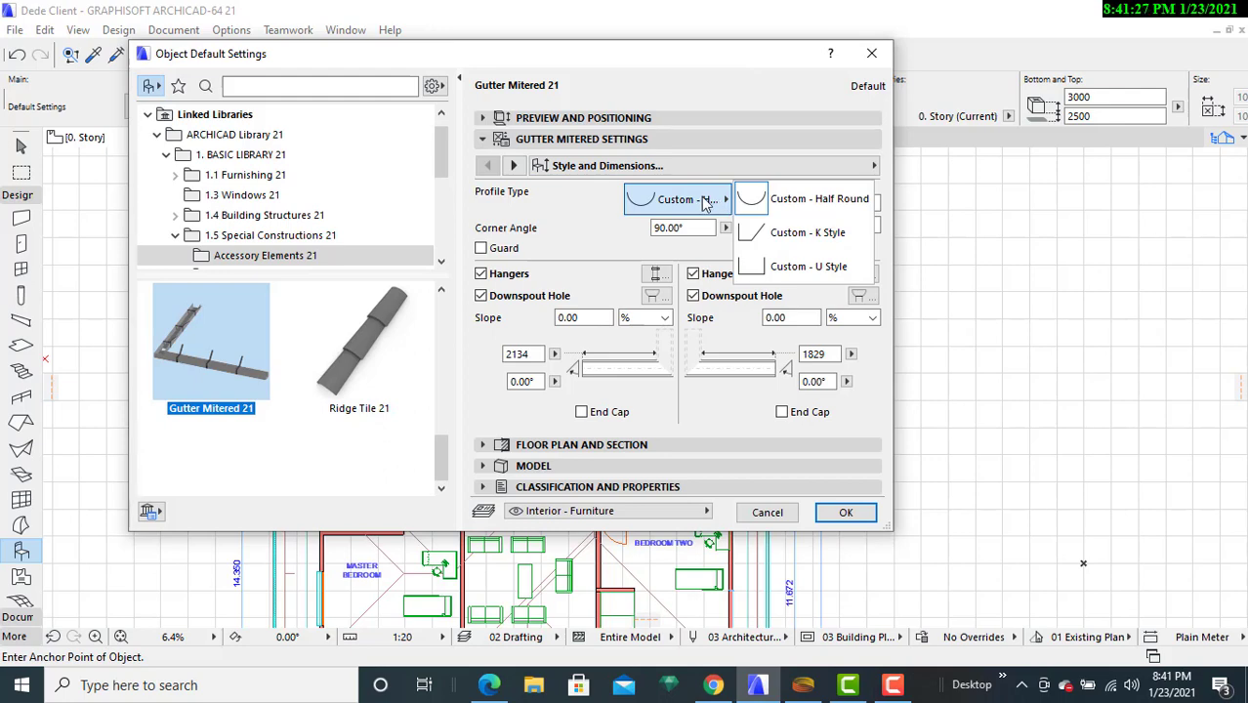
{"action": "left_click", "coordinate": [707, 202]}
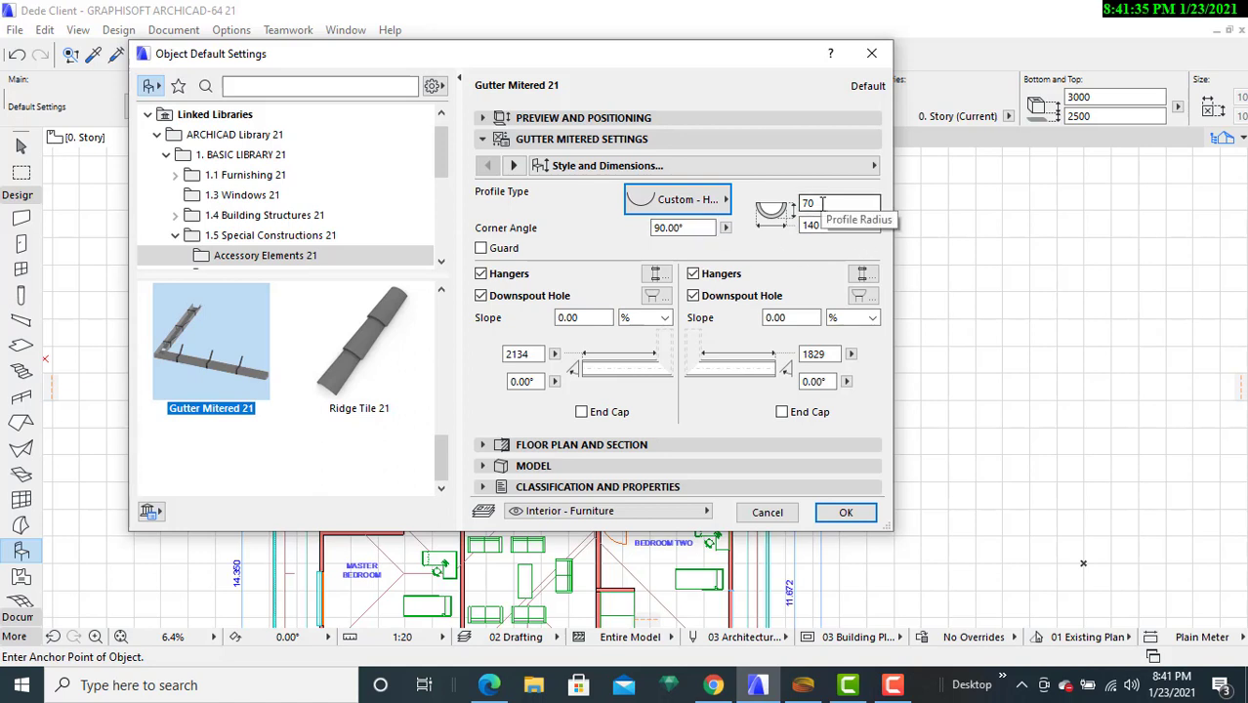
{"action": "left_click", "coordinate": [822, 203]}
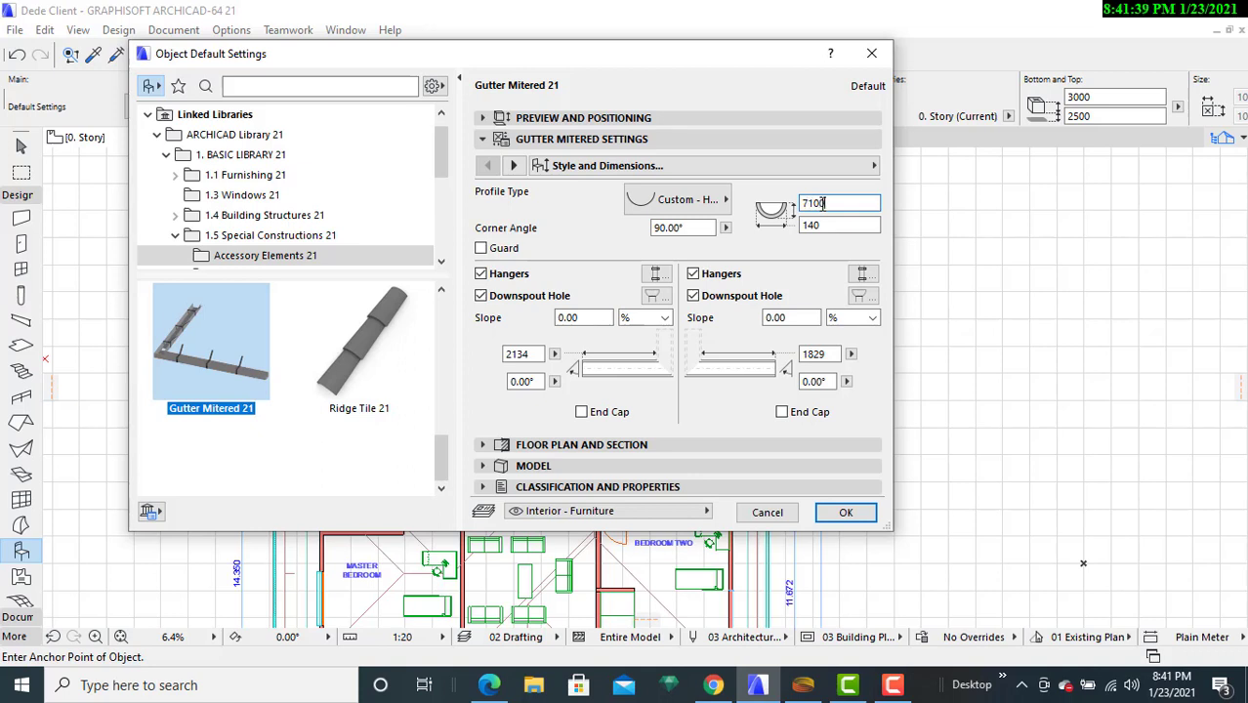
{"action": "left_click", "coordinate": [827, 225]}
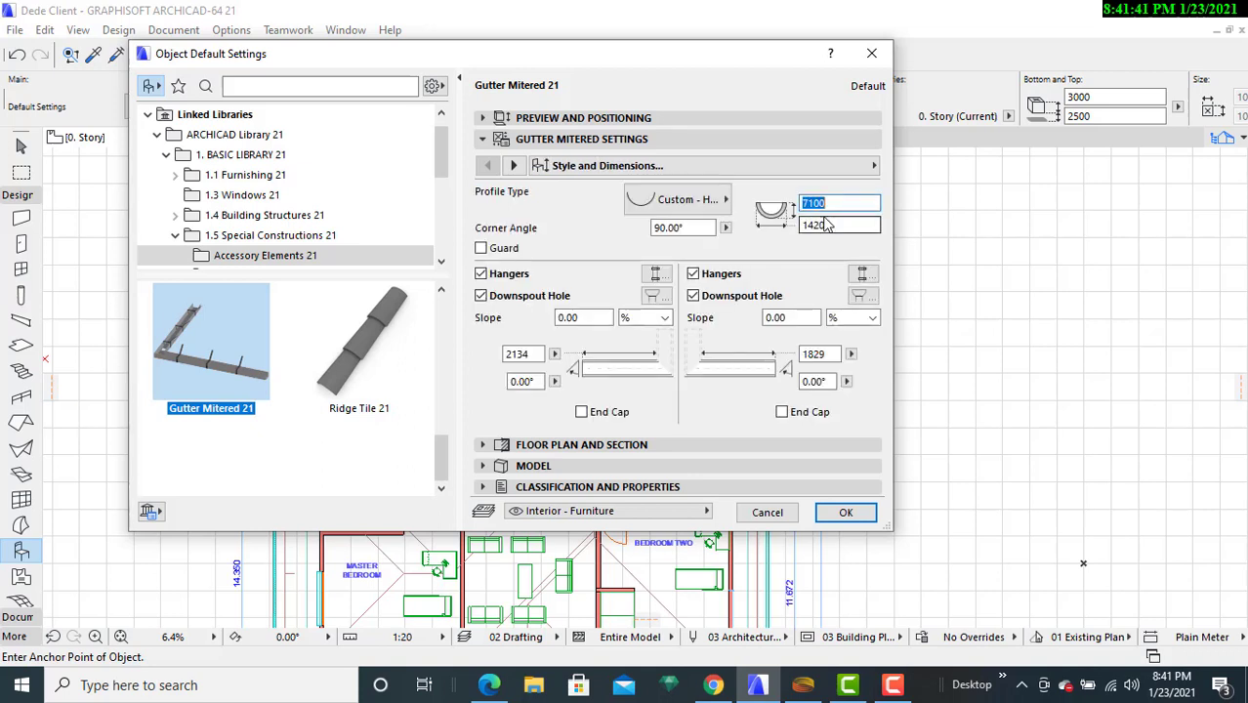
{"action": "left_click", "coordinate": [831, 204]}
{"action": "key", "text": "Return"}
{"action": "left_click", "coordinate": [832, 226]}
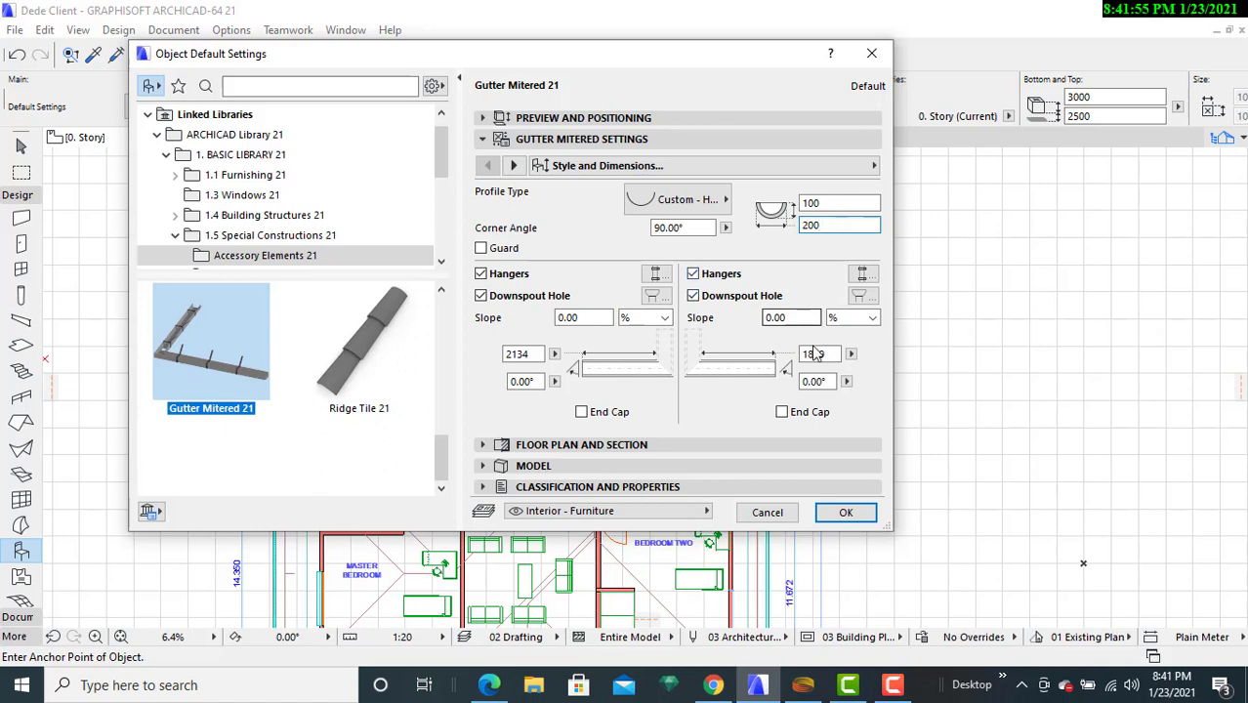
{"action": "left_click", "coordinate": [846, 514]}
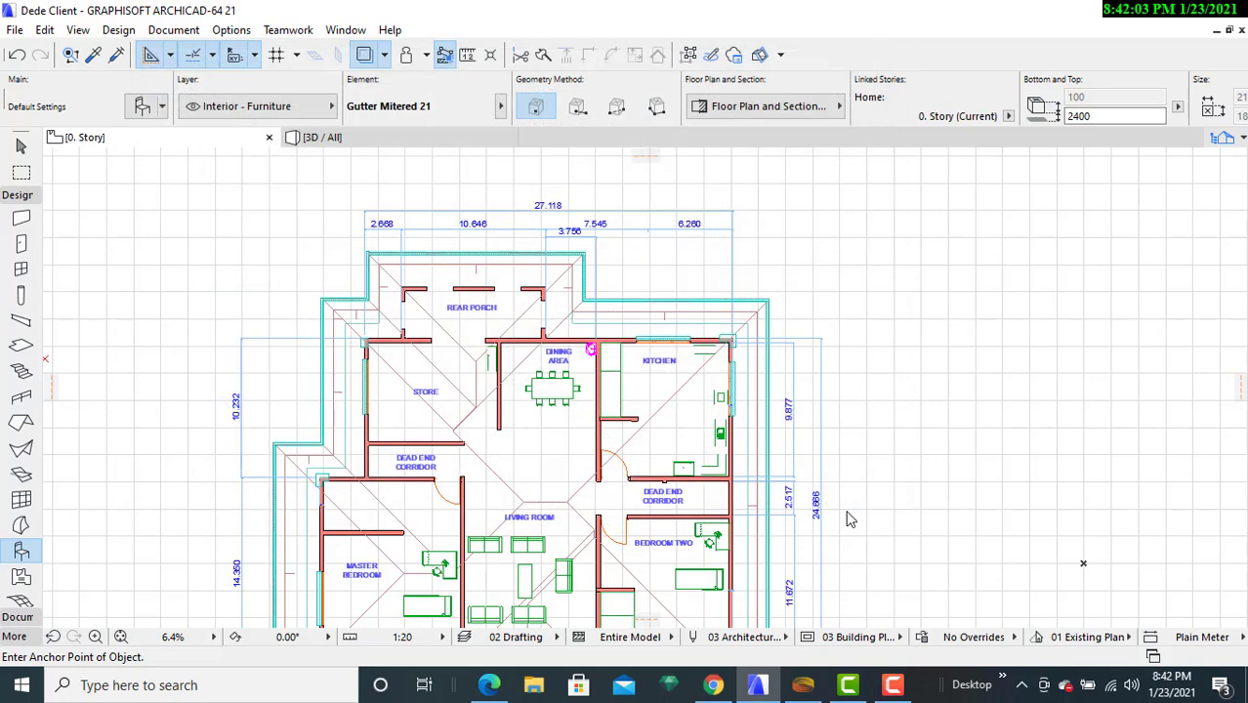
- Place one mitered gutter on the floor plan just outside the roof corner near the kitchen
{"action": "scroll", "coordinate": [810, 309], "scroll_direction": "up", "scroll_amount": 5}
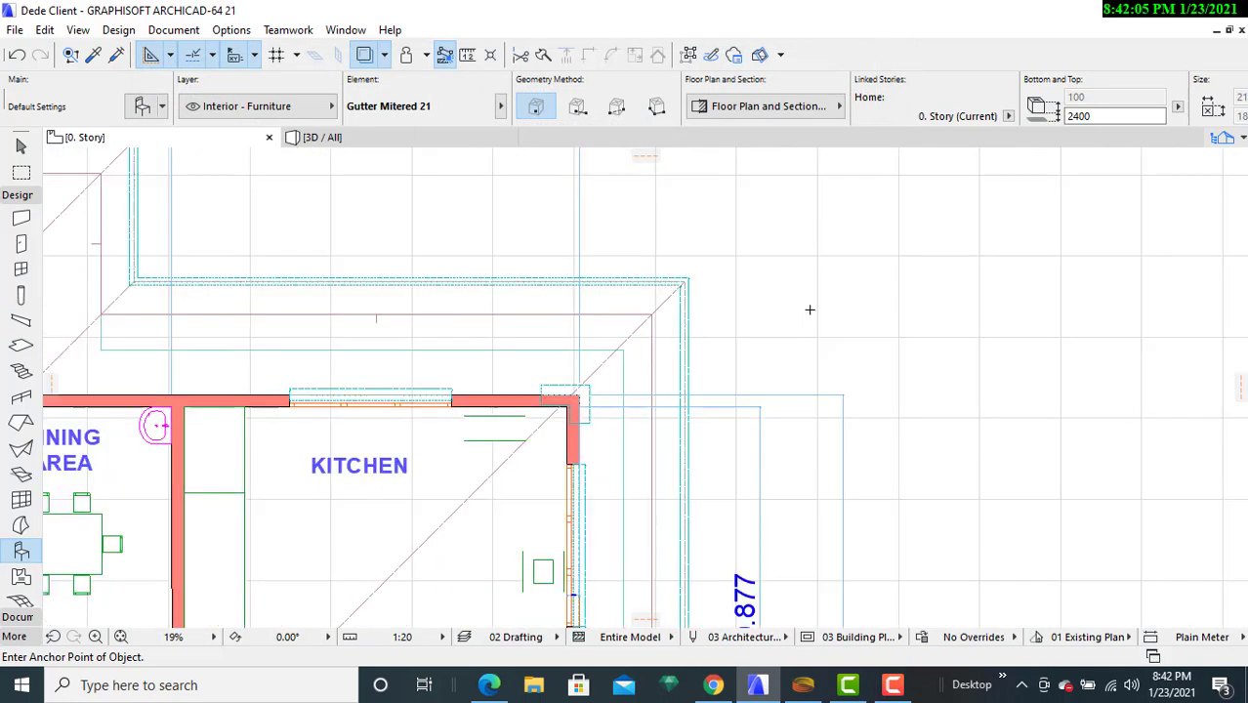
{"action": "middle_click_drag", "start_coordinate": [703, 302], "coordinate": [761, 386]}
{"action": "left_click", "coordinate": [652, 230]}
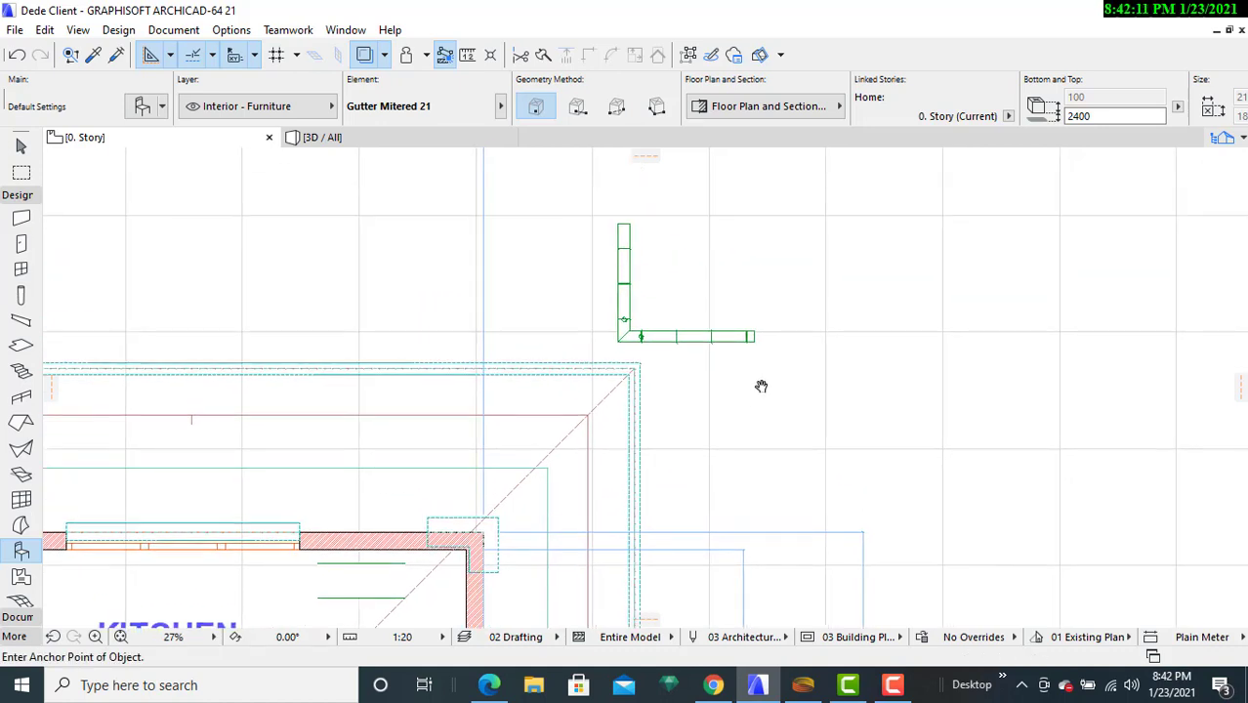
{"action": "key", "text": "Escape"}
{"action": "scroll", "coordinate": [700, 360], "scroll_direction": "up", "scroll_amount": 5}
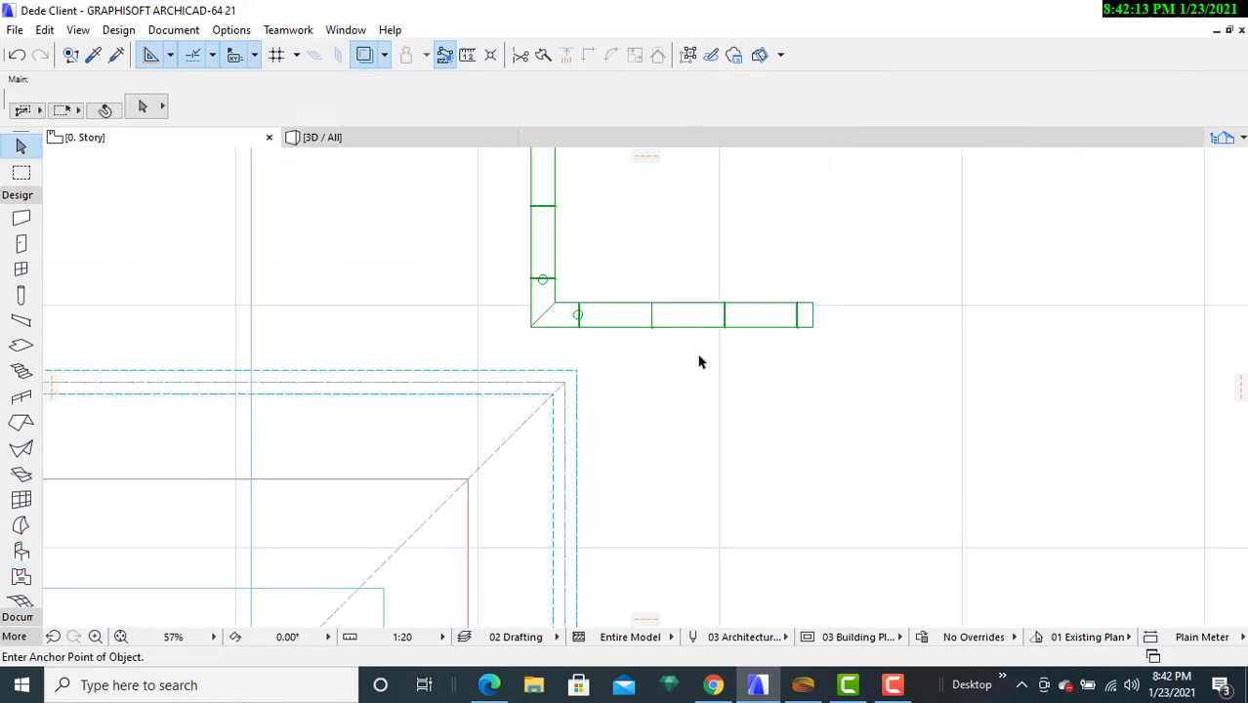
{"action": "scroll", "coordinate": [699, 361], "scroll_direction": "down", "scroll_amount": 4}
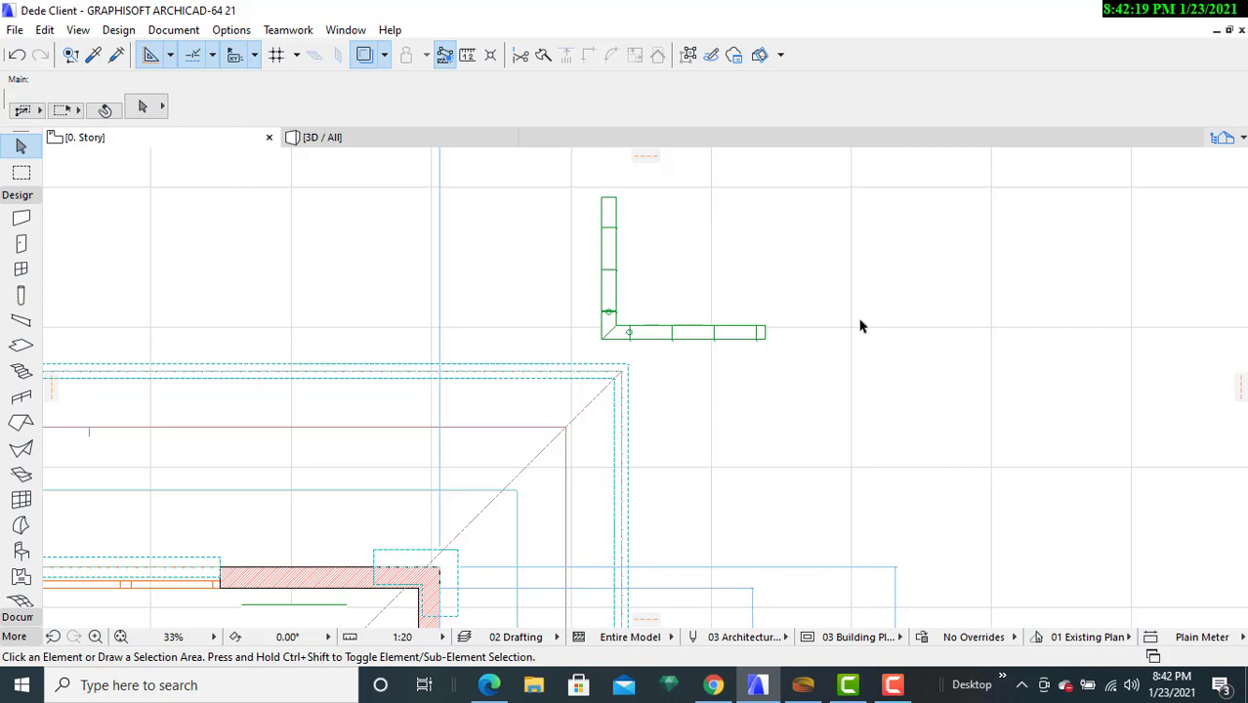
- Rotate the mitered gutter 180° about the free end of its vertical arm so its corner faces like the kitchen roof corner
{"action": "left_click", "coordinate": [768, 341]}
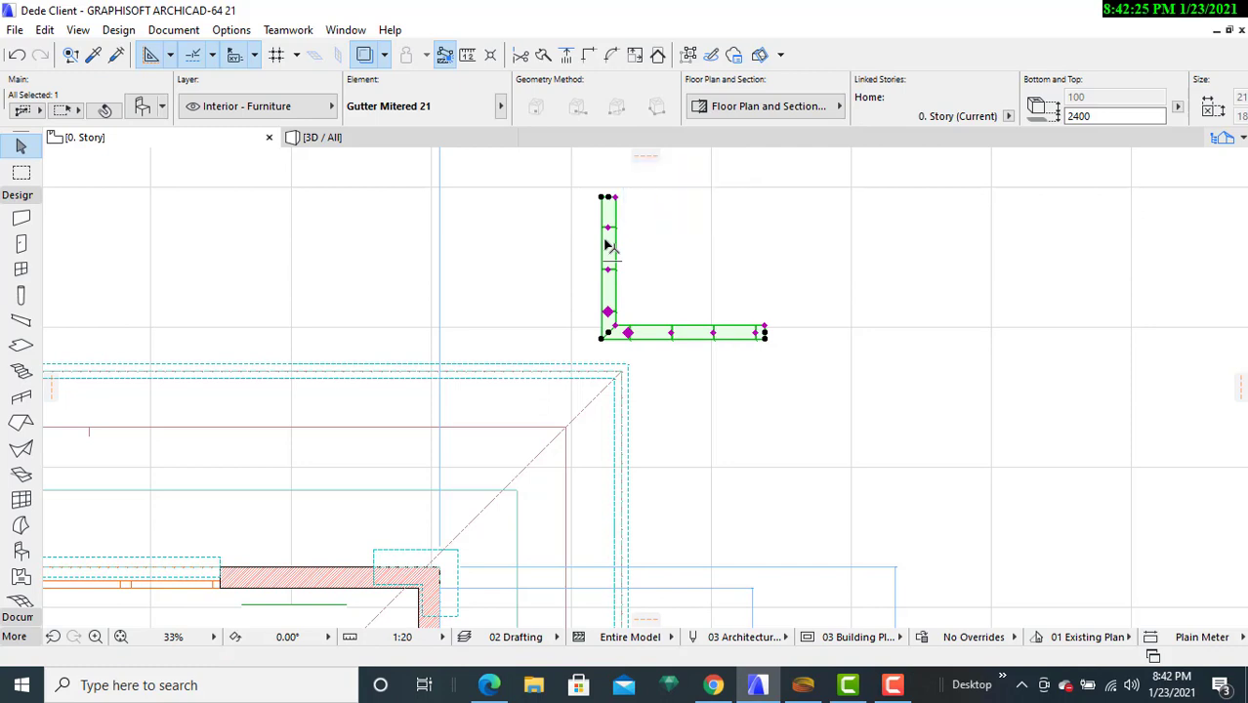
{"action": "right_click", "coordinate": [607, 247]}
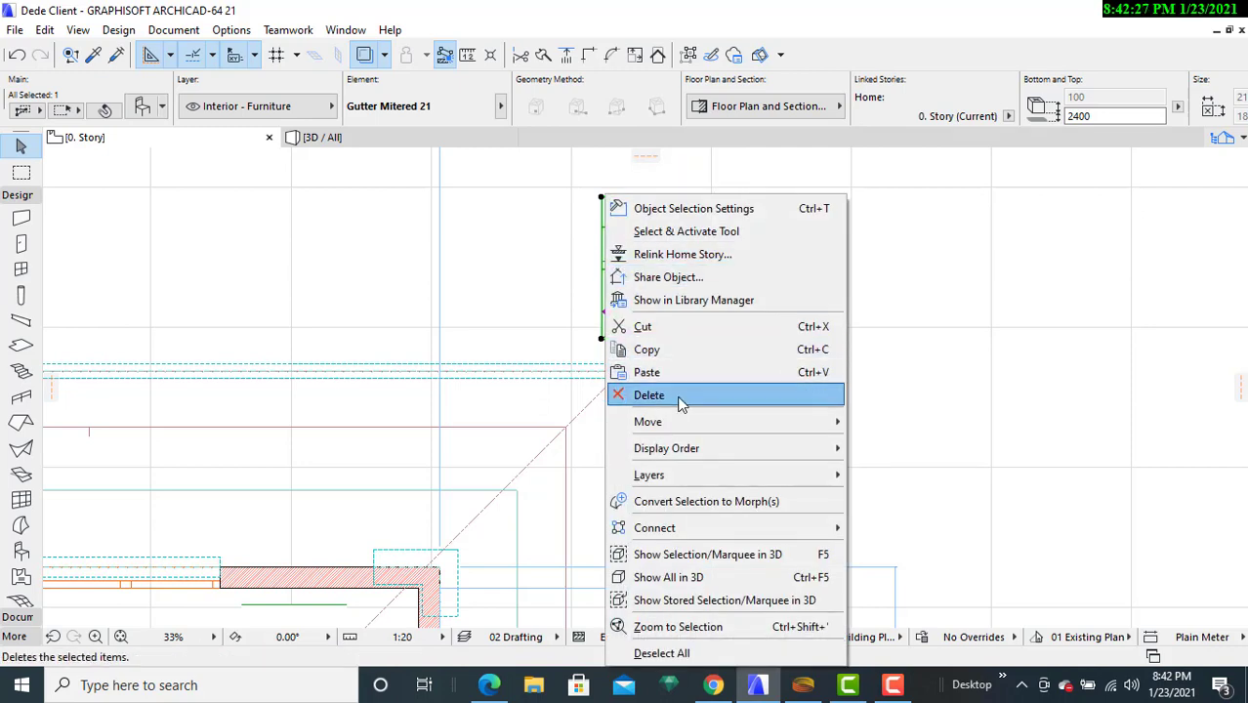
{"action": "mouse_move", "coordinate": [691, 421]}
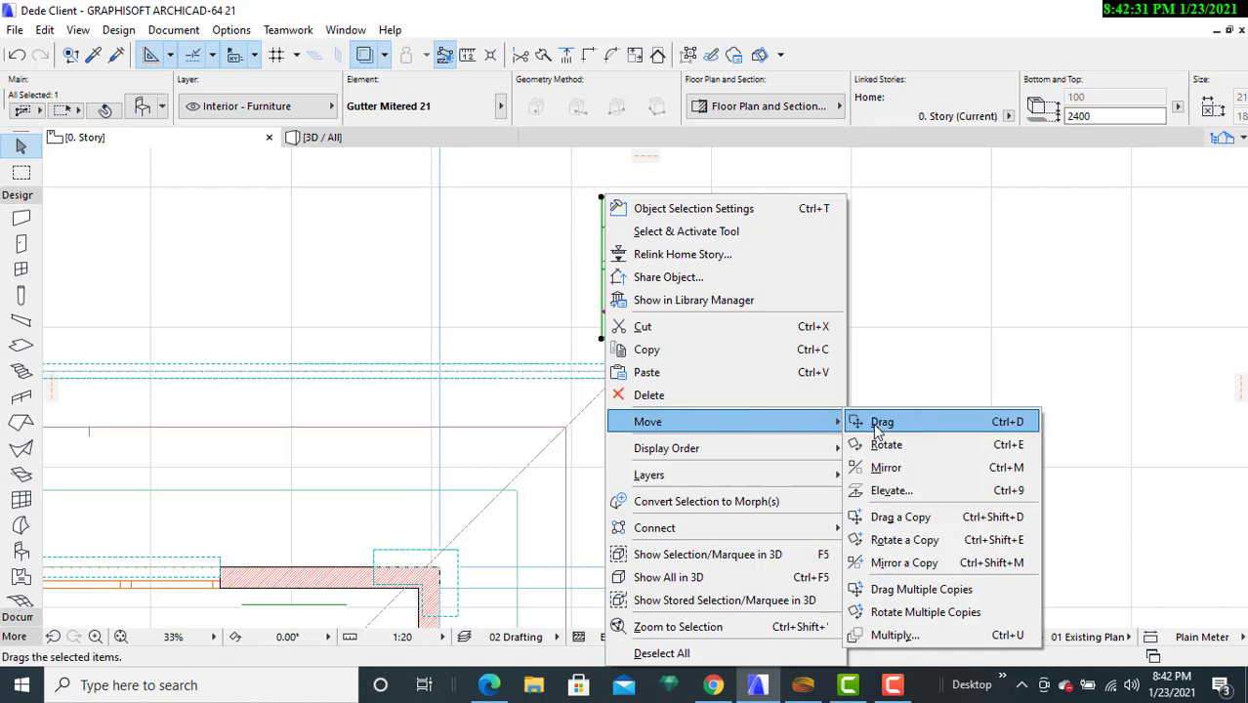
{"action": "left_click", "coordinate": [914, 446]}
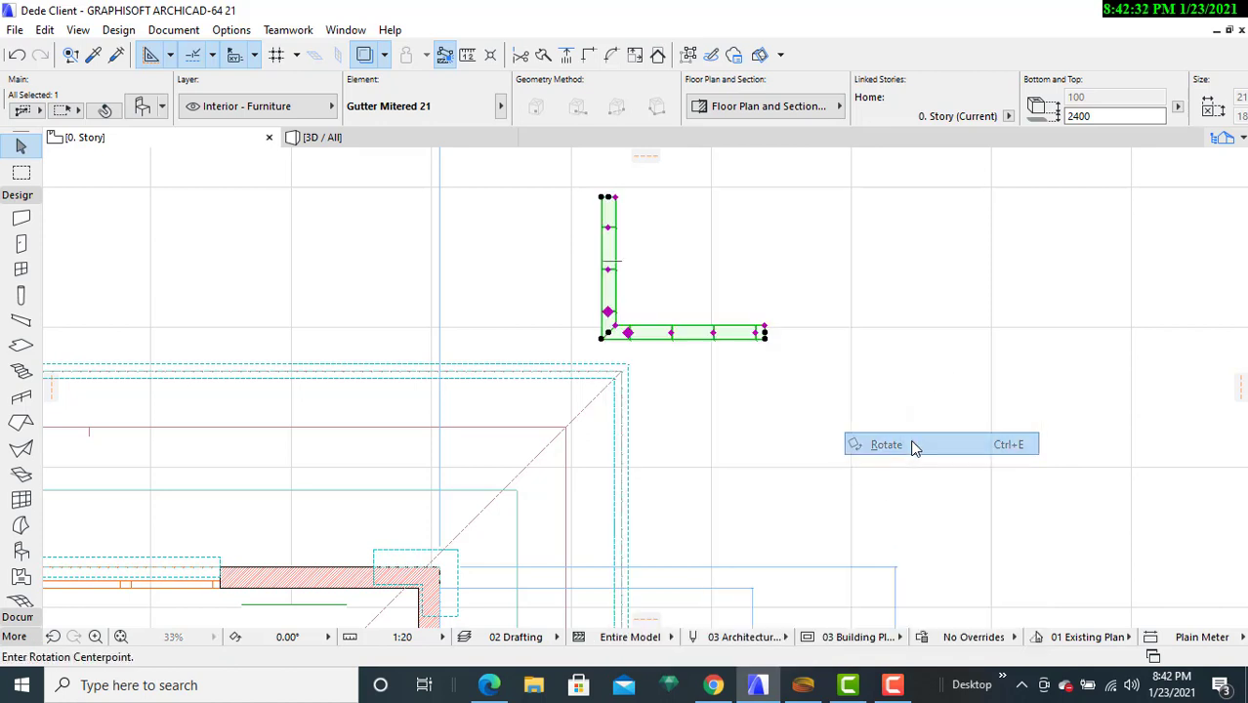
{"action": "left_click", "coordinate": [604, 197]}
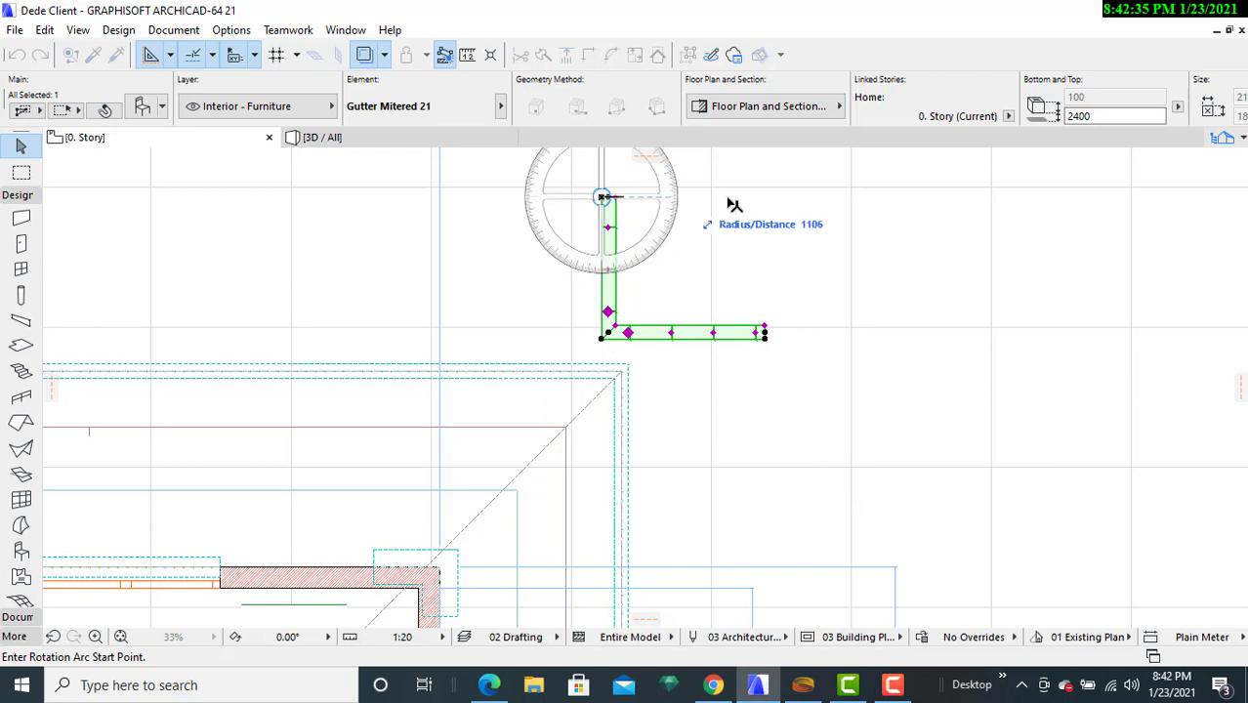
{"action": "left_click", "coordinate": [935, 197]}
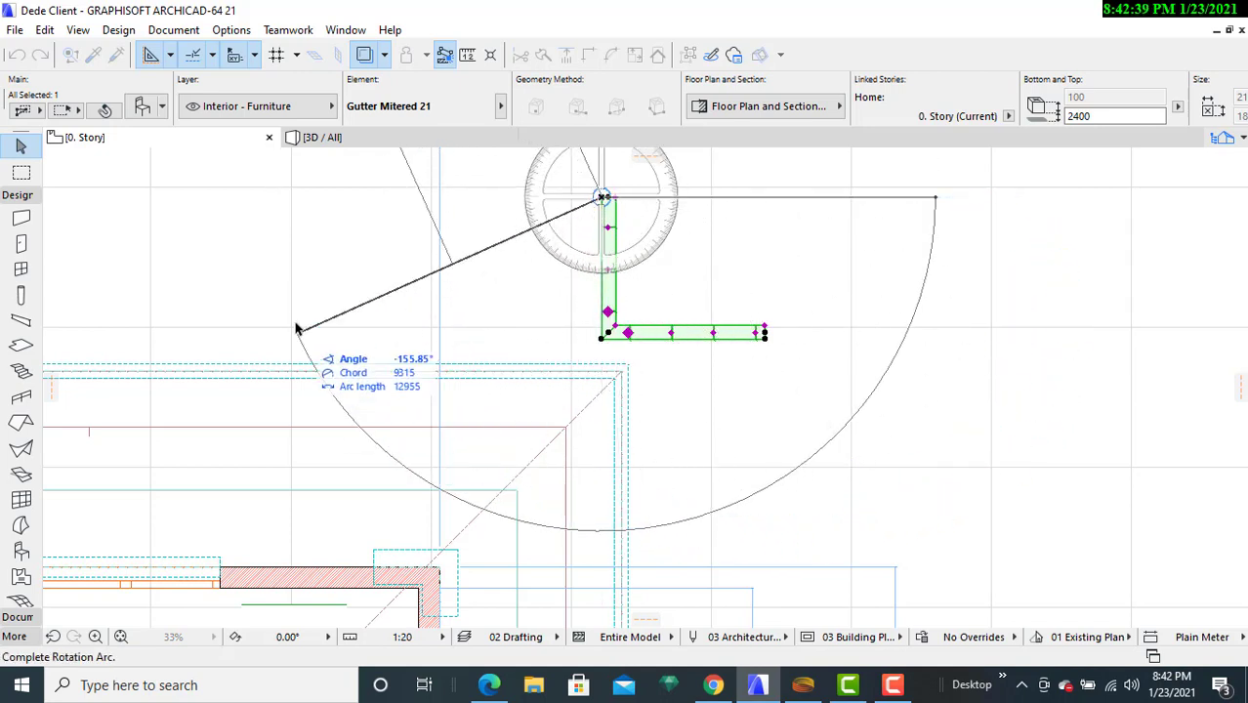
{"action": "middle_click_drag", "start_coordinate": [298, 275], "coordinate": [295, 393]}
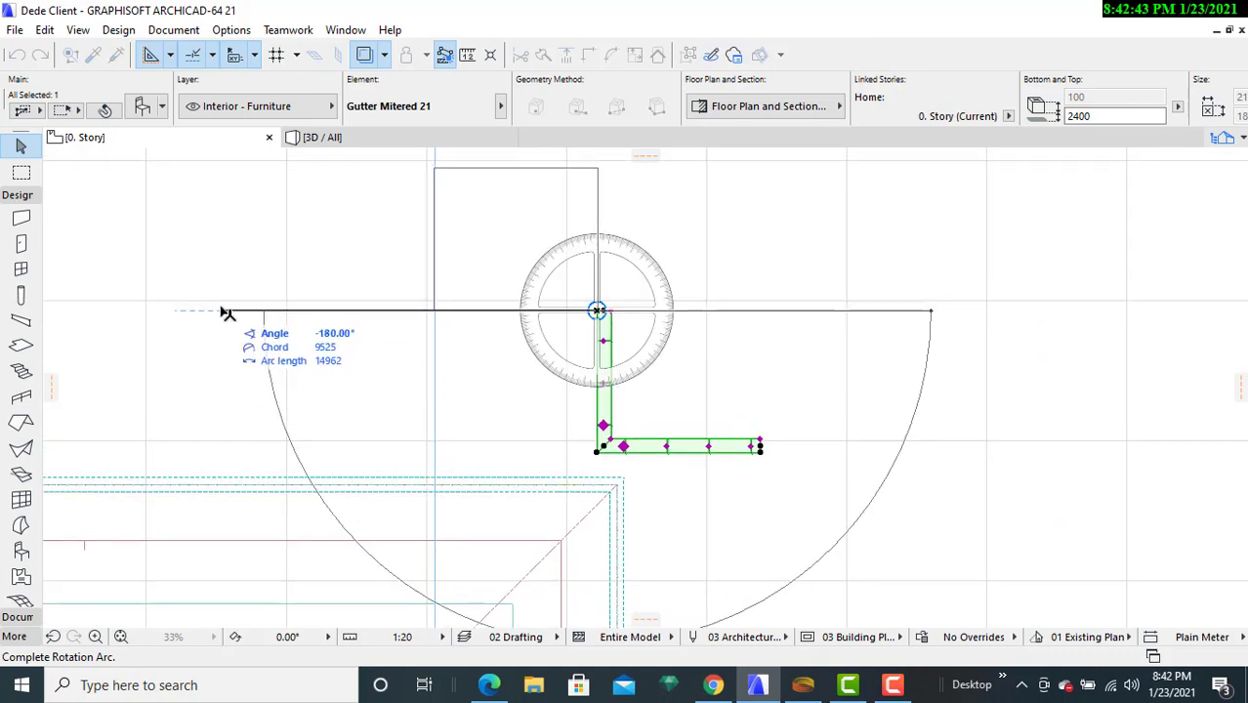
{"action": "left_click", "coordinate": [226, 313]}
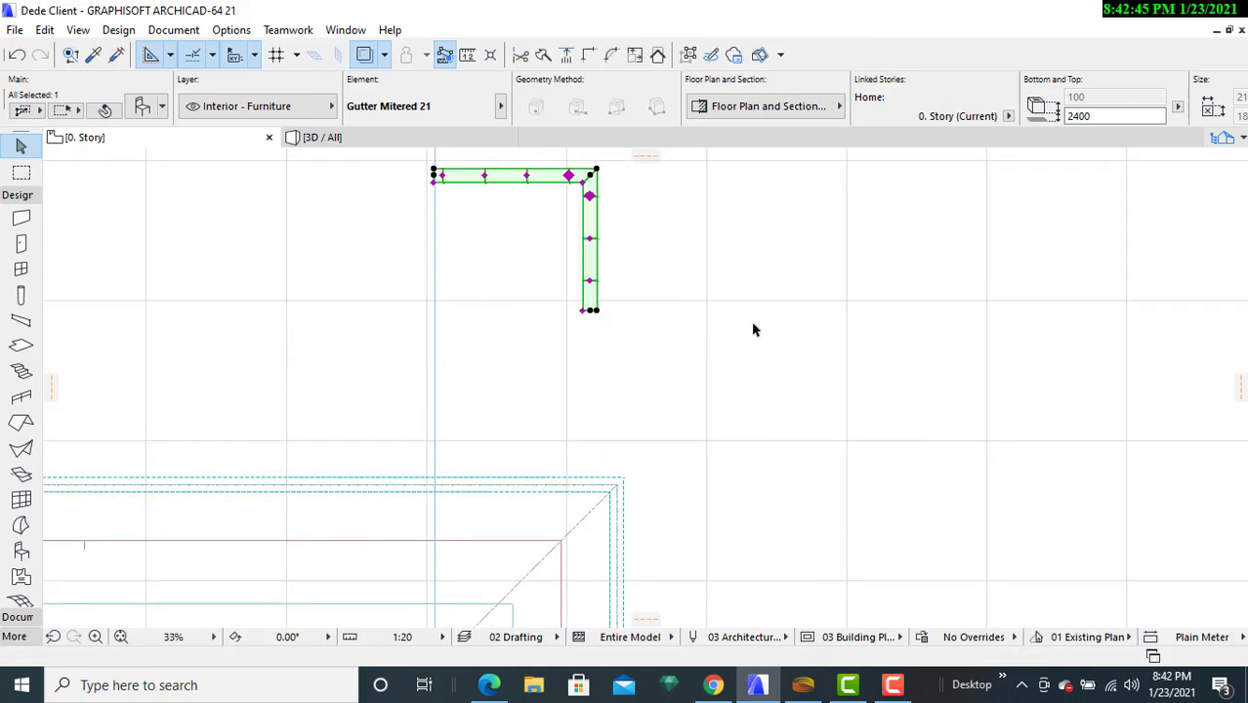
- Move the rotated mitered gutter onto the roof corner near the kitchen, with its vertical arm against the outer roof edge
{"action": "scroll", "coordinate": [757, 332], "scroll_direction": "down", "scroll_amount": 3}
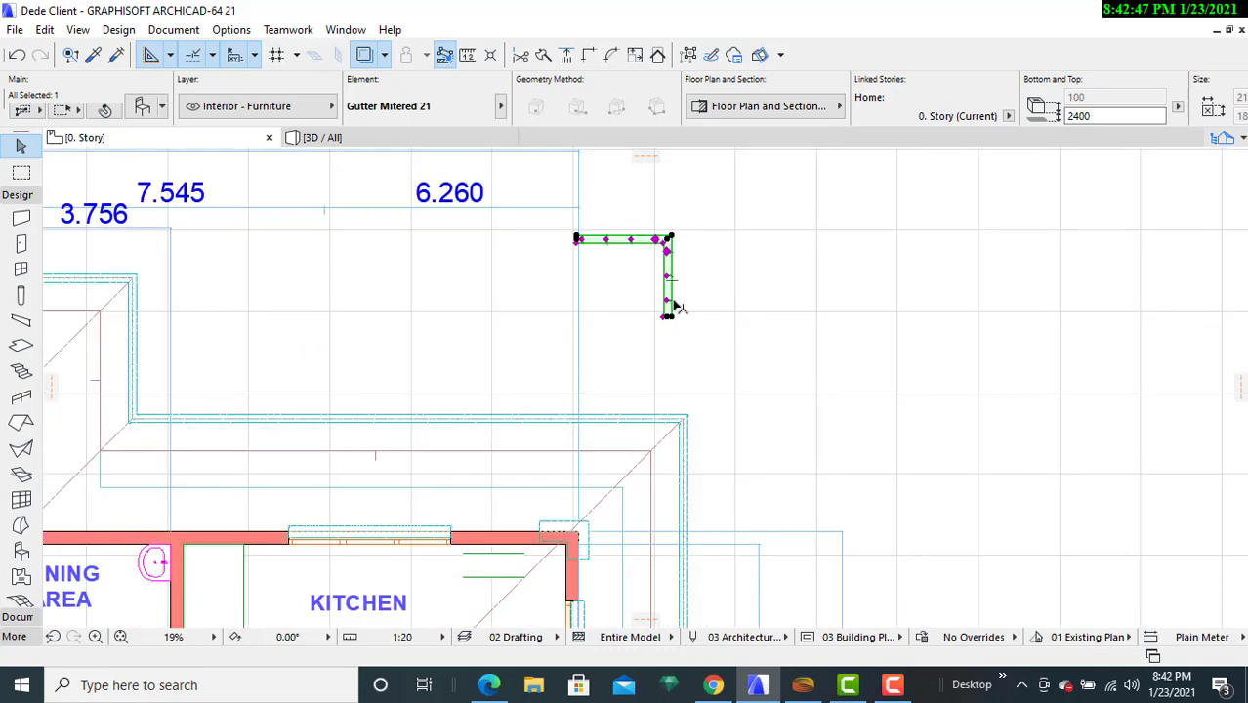
{"action": "right_click", "coordinate": [675, 307]}
{"action": "mouse_move", "coordinate": [808, 422]}
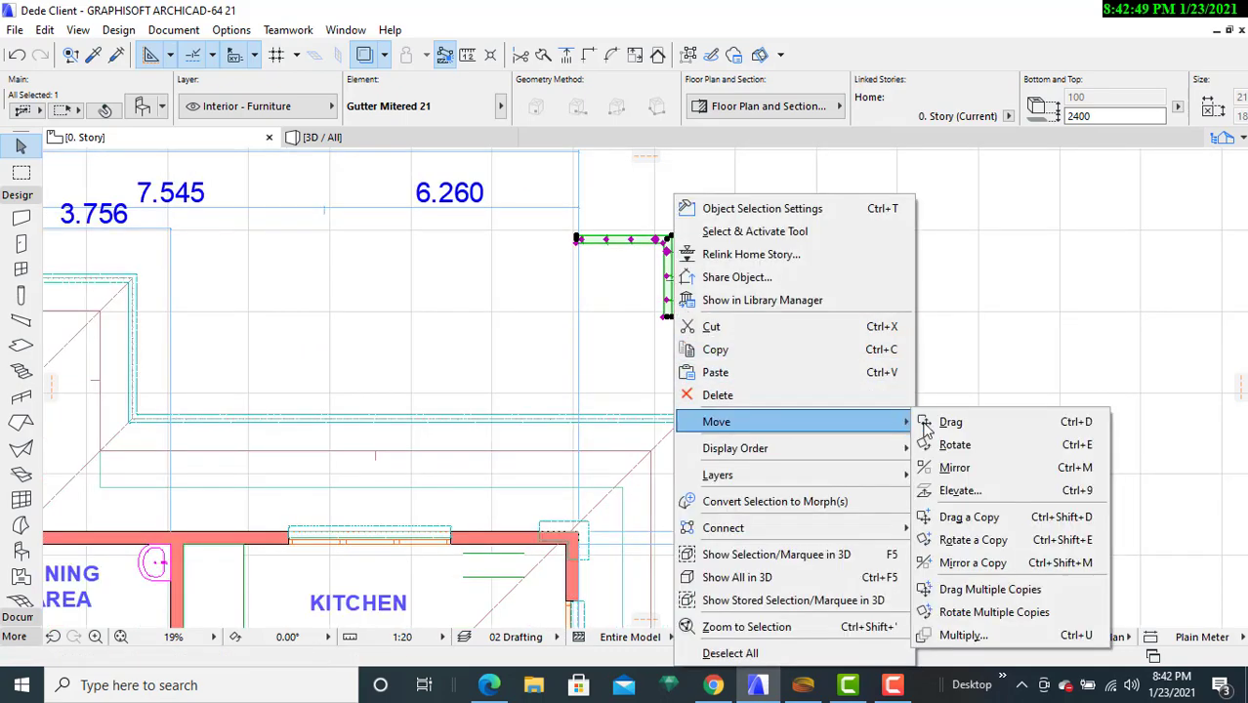
{"action": "left_click", "coordinate": [938, 424]}
{"action": "left_click", "coordinate": [668, 311]}
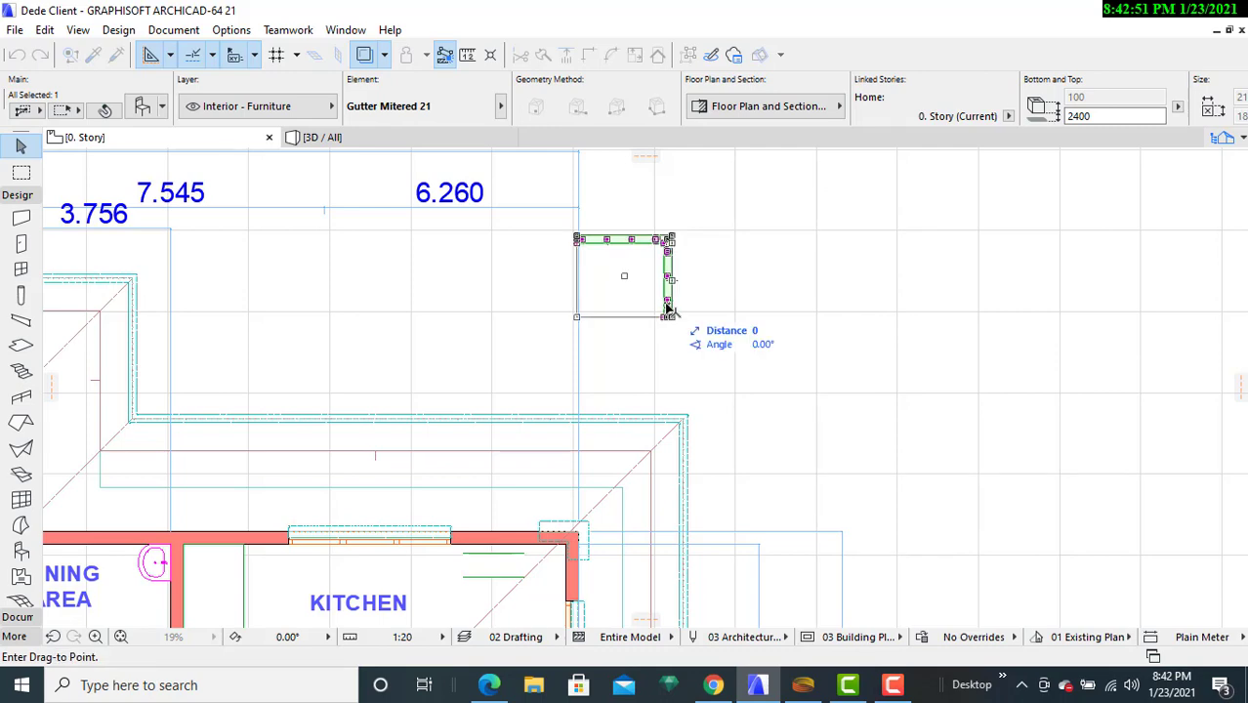
{"action": "middle_click_drag", "start_coordinate": [714, 446], "coordinate": [716, 315]}
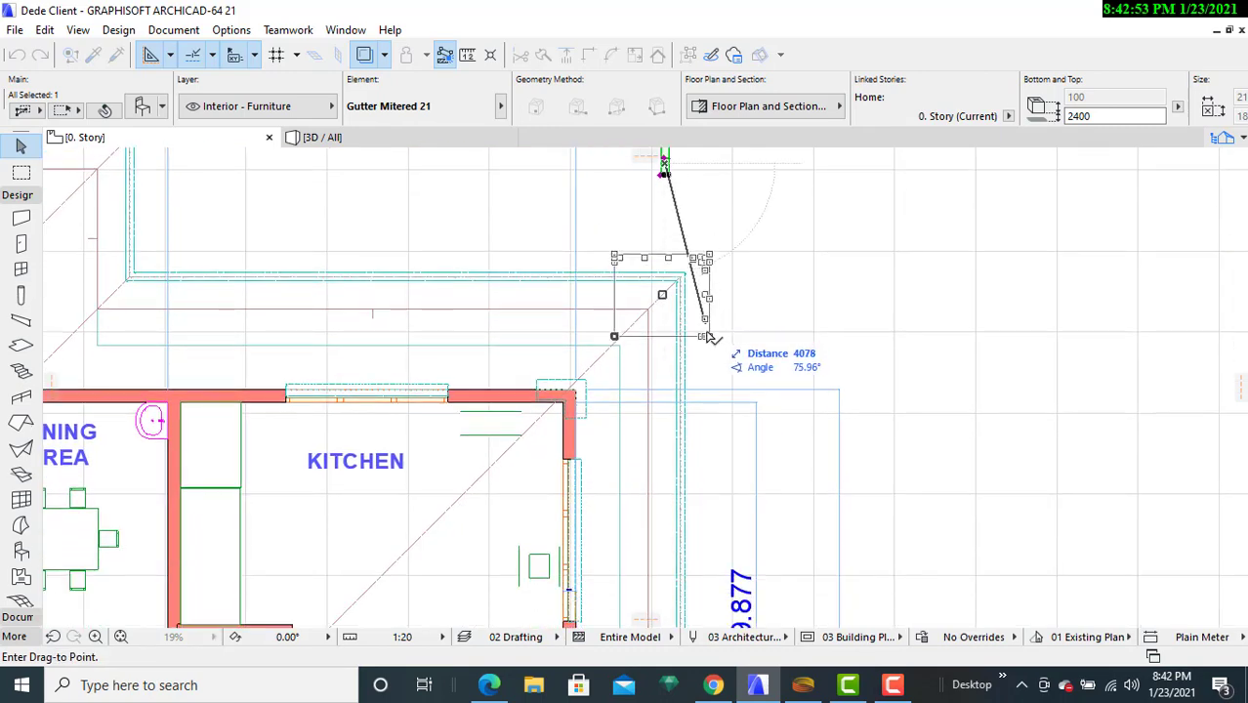
{"action": "scroll", "coordinate": [710, 339], "scroll_direction": "up", "scroll_amount": 2}
{"action": "scroll", "coordinate": [708, 344], "scroll_direction": "up", "scroll_amount": 2}
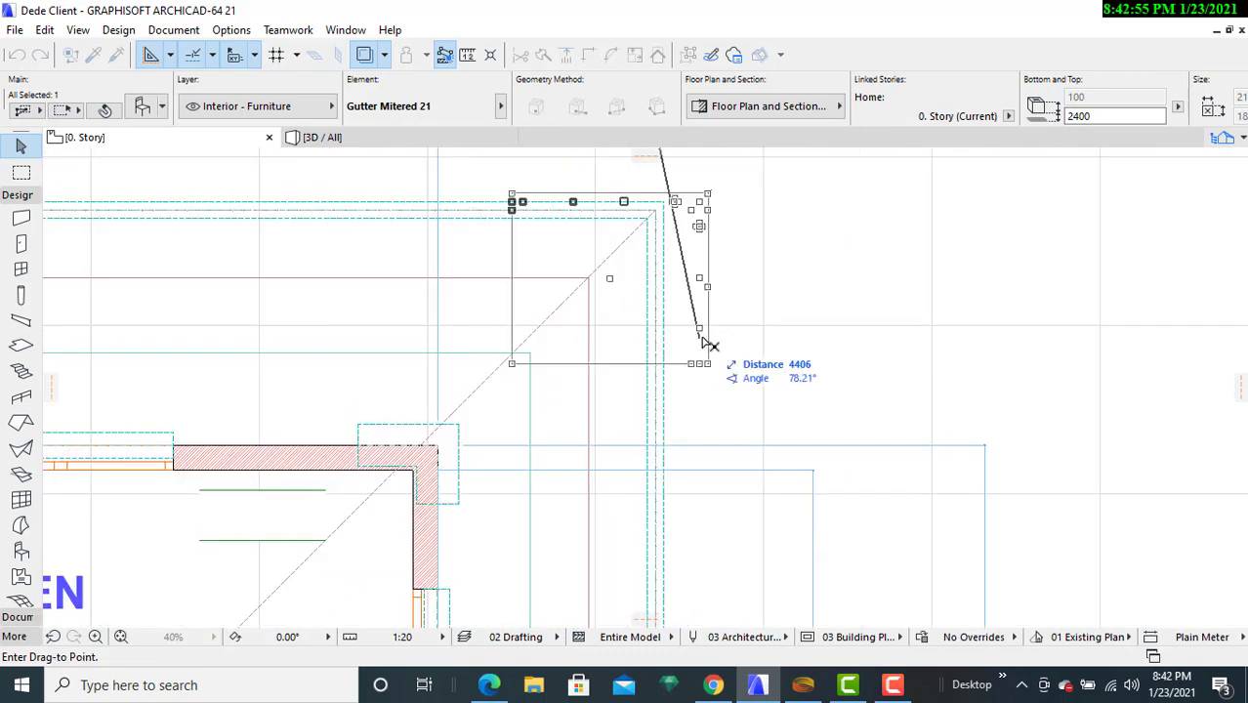
{"action": "middle_click_drag", "start_coordinate": [710, 344], "coordinate": [741, 421]}
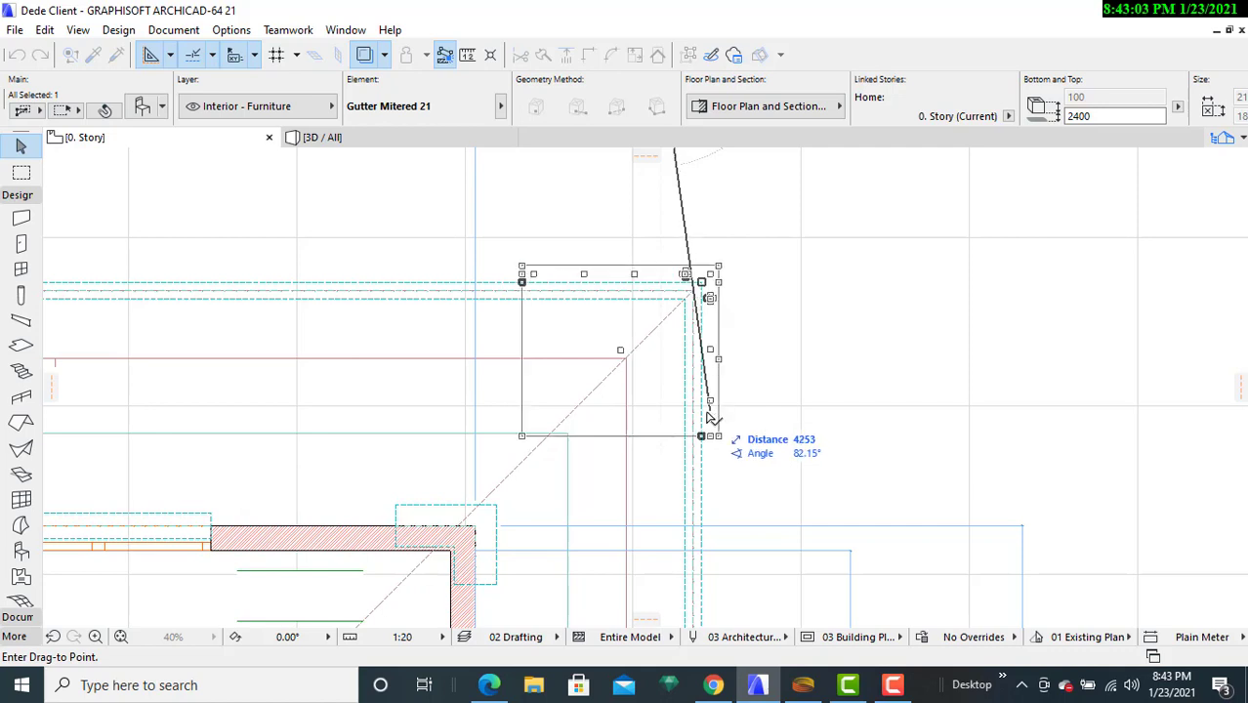
{"action": "left_click", "coordinate": [711, 420]}
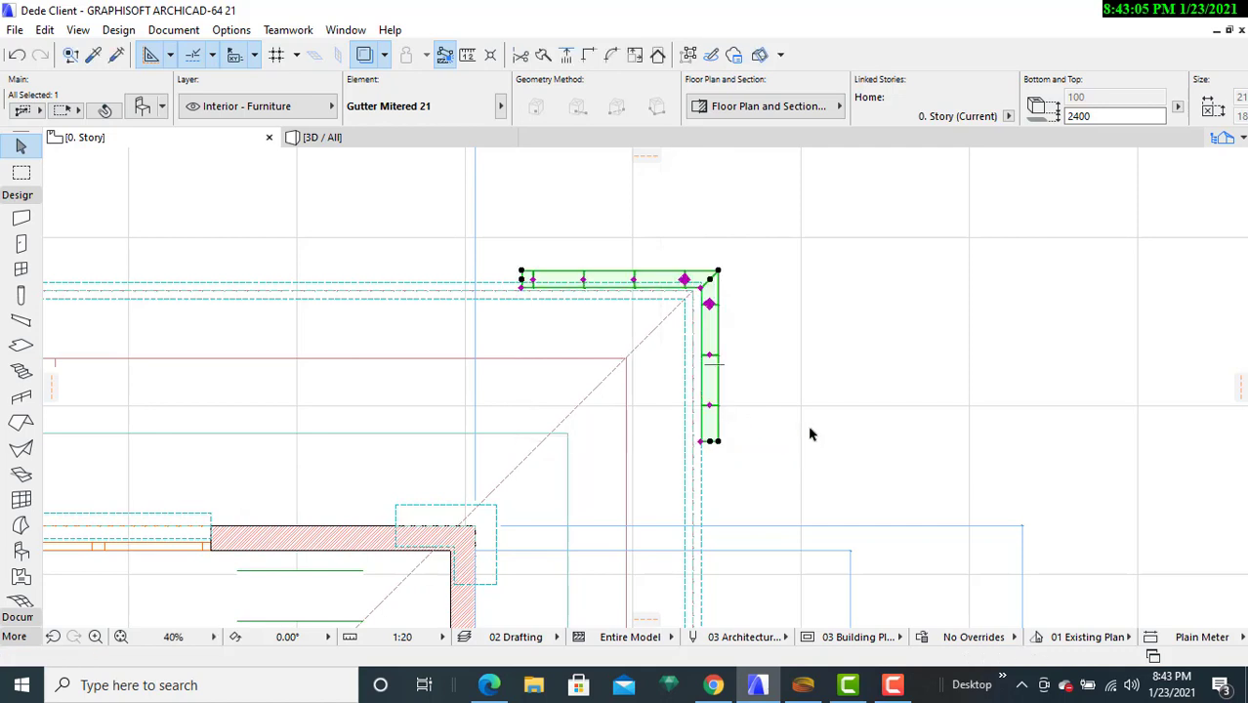
- Nudge the corner gutter straight up until its inner edges meet the outer dashed roof outline, and deselect it
{"action": "scroll", "coordinate": [811, 434], "scroll_direction": "up", "scroll_amount": 2}
{"action": "middle_click_drag", "start_coordinate": [785, 415], "coordinate": [795, 432]}
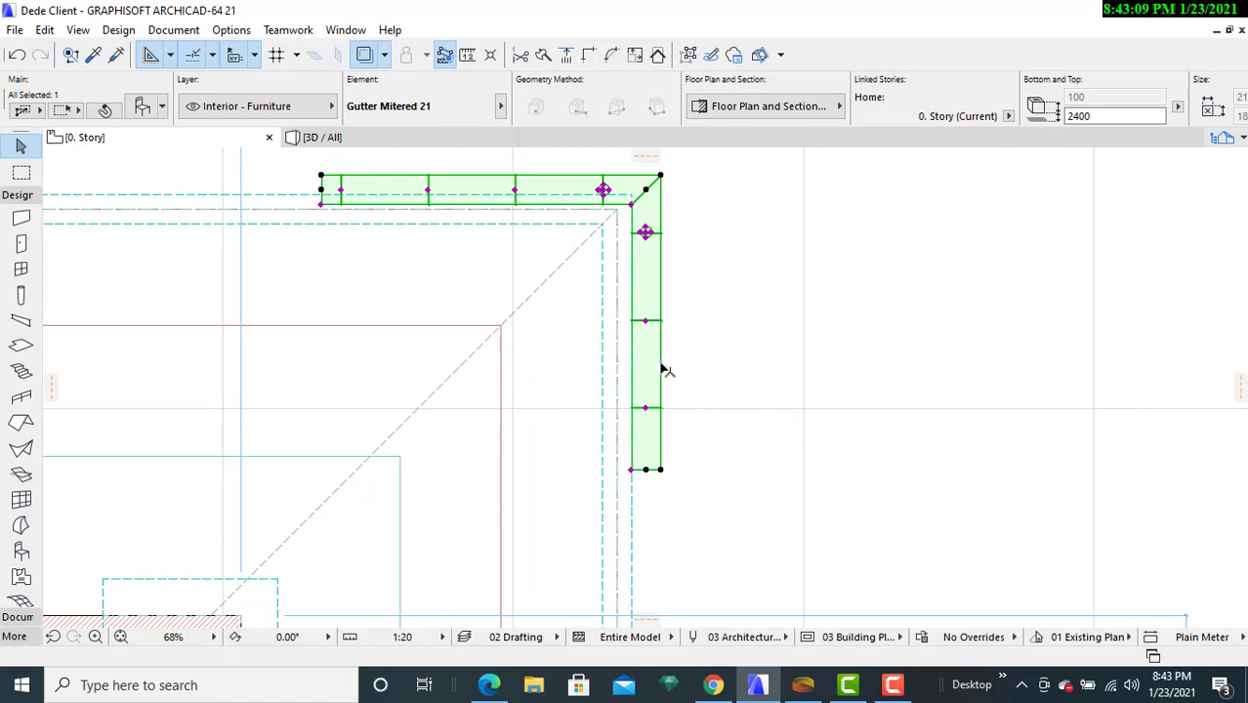
{"action": "right_click", "coordinate": [662, 370]}
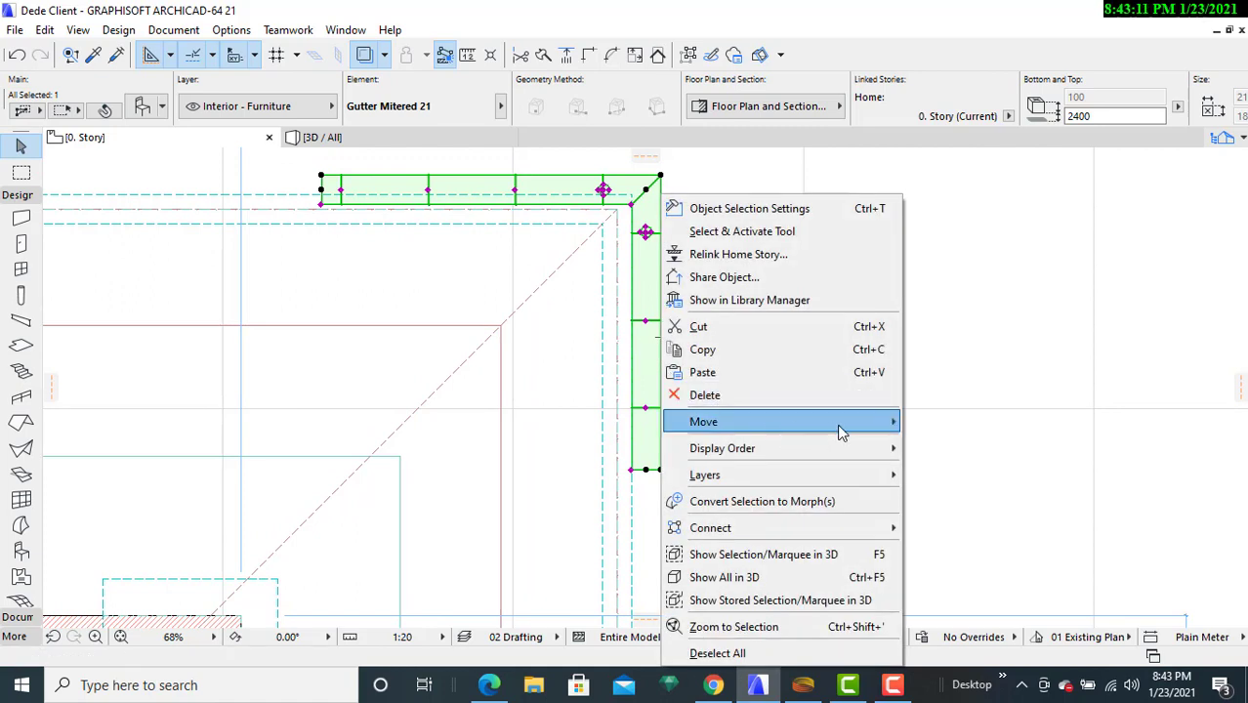
{"action": "mouse_move", "coordinate": [842, 427]}
{"action": "left_click", "coordinate": [936, 422]}
{"action": "left_click", "coordinate": [661, 380]}
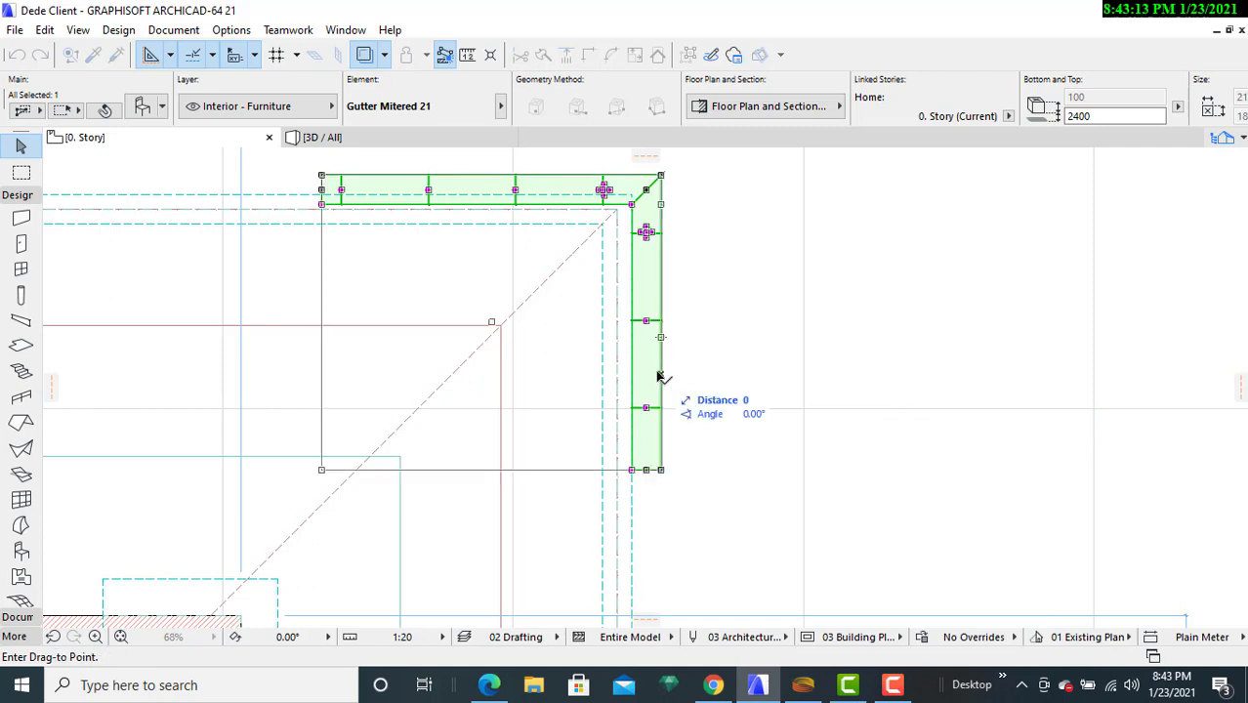
{"action": "left_click", "coordinate": [659, 370]}
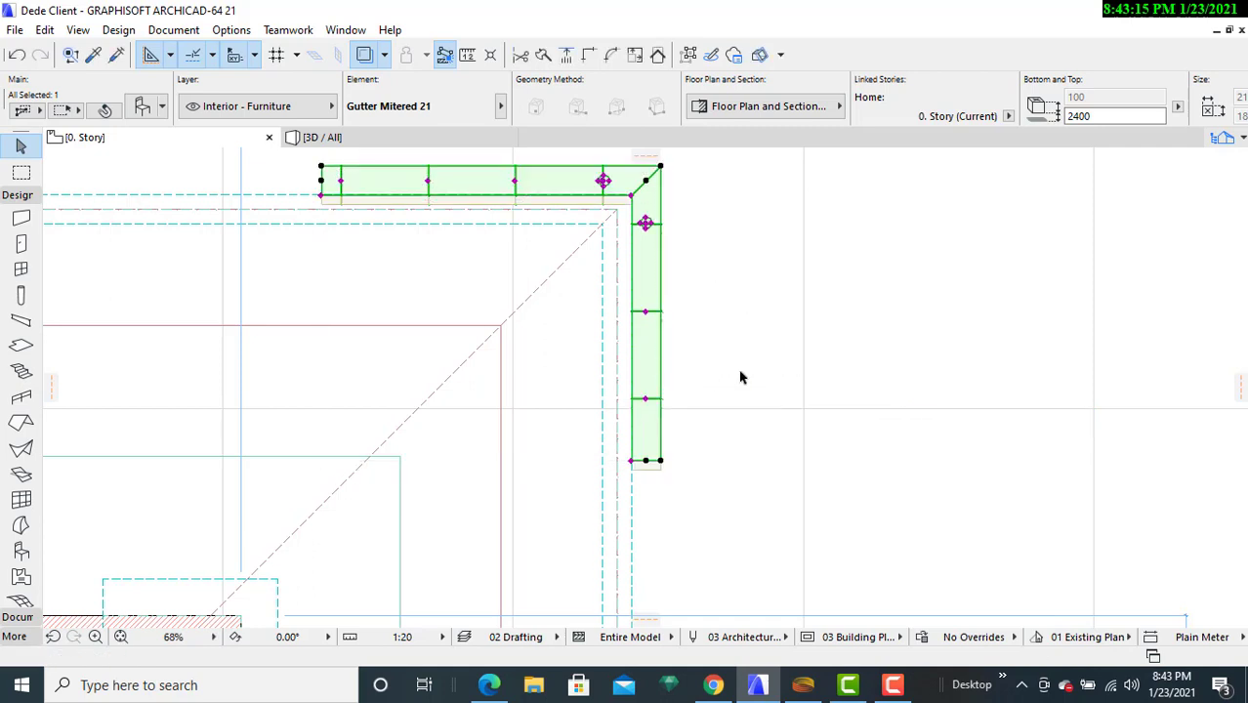
{"action": "left_click", "coordinate": [739, 379]}
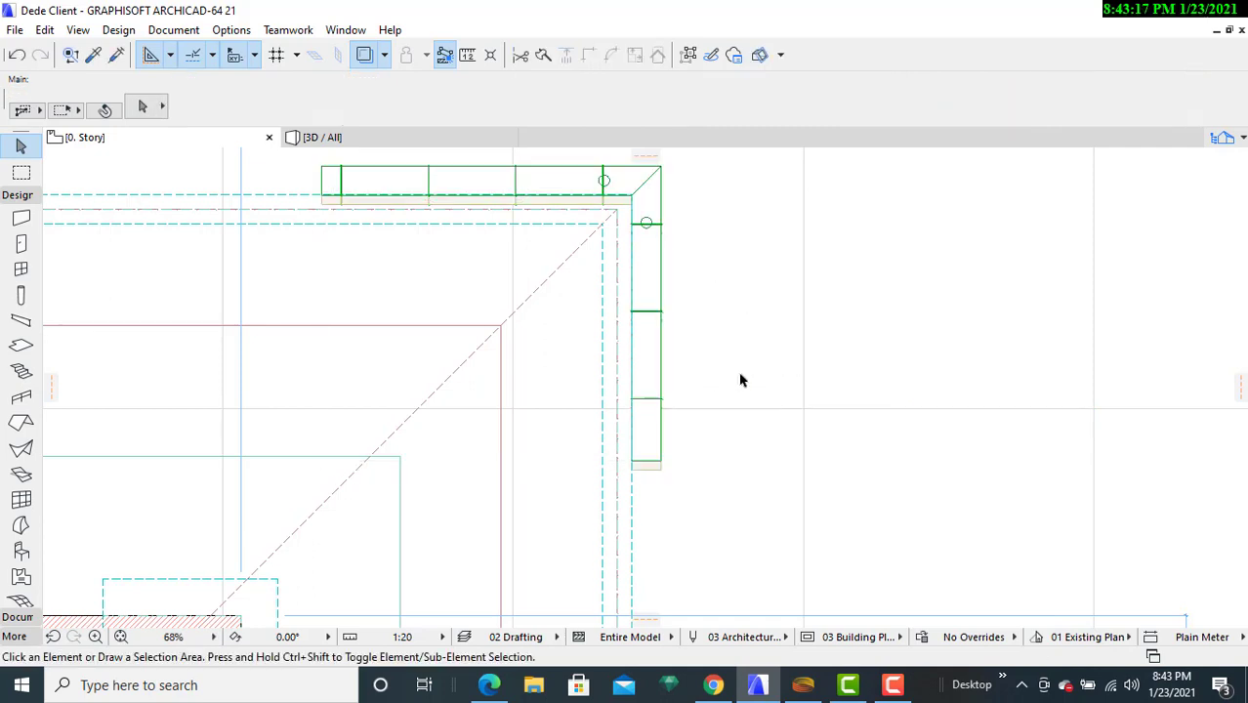
{"action": "scroll", "coordinate": [742, 378], "scroll_direction": "up", "scroll_amount": 3}
{"action": "middle_click_drag", "start_coordinate": [741, 373], "coordinate": [835, 498]}
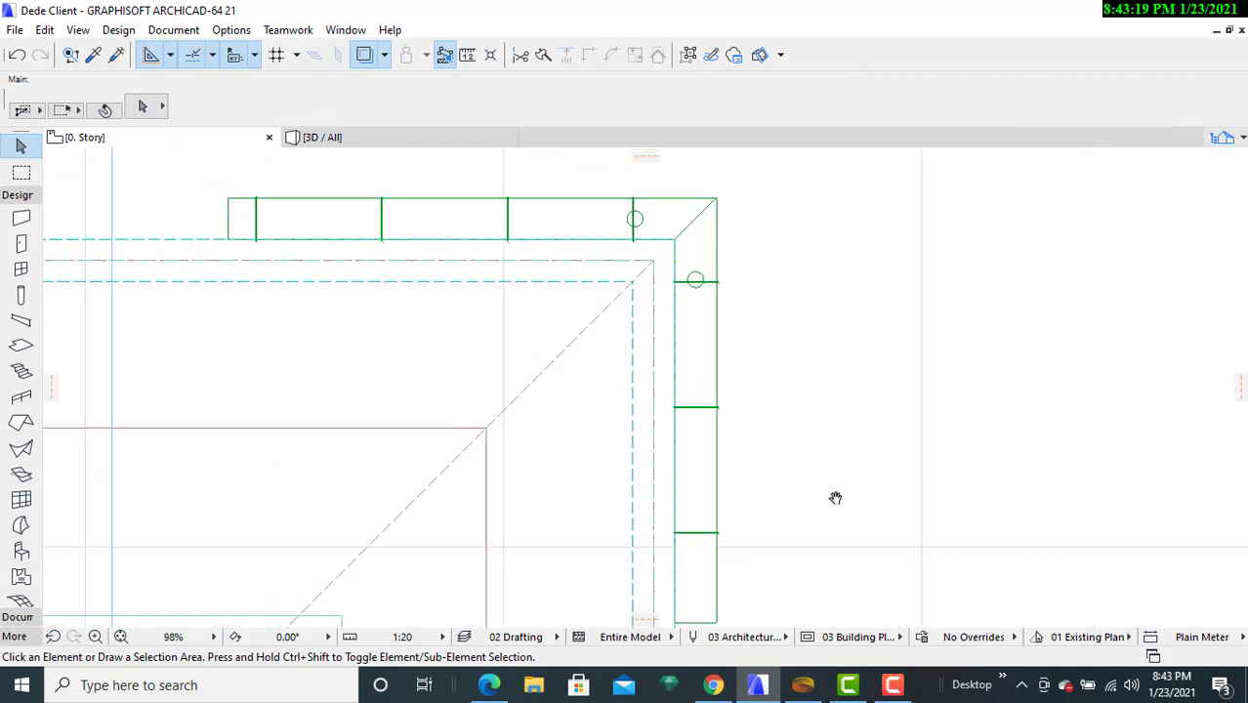
- Drag a copy of the kitchen corner gutter into the empty area beside the house, beyond the dimension lines
{"action": "scroll", "coordinate": [844, 494], "scroll_direction": "down", "scroll_amount": 7}
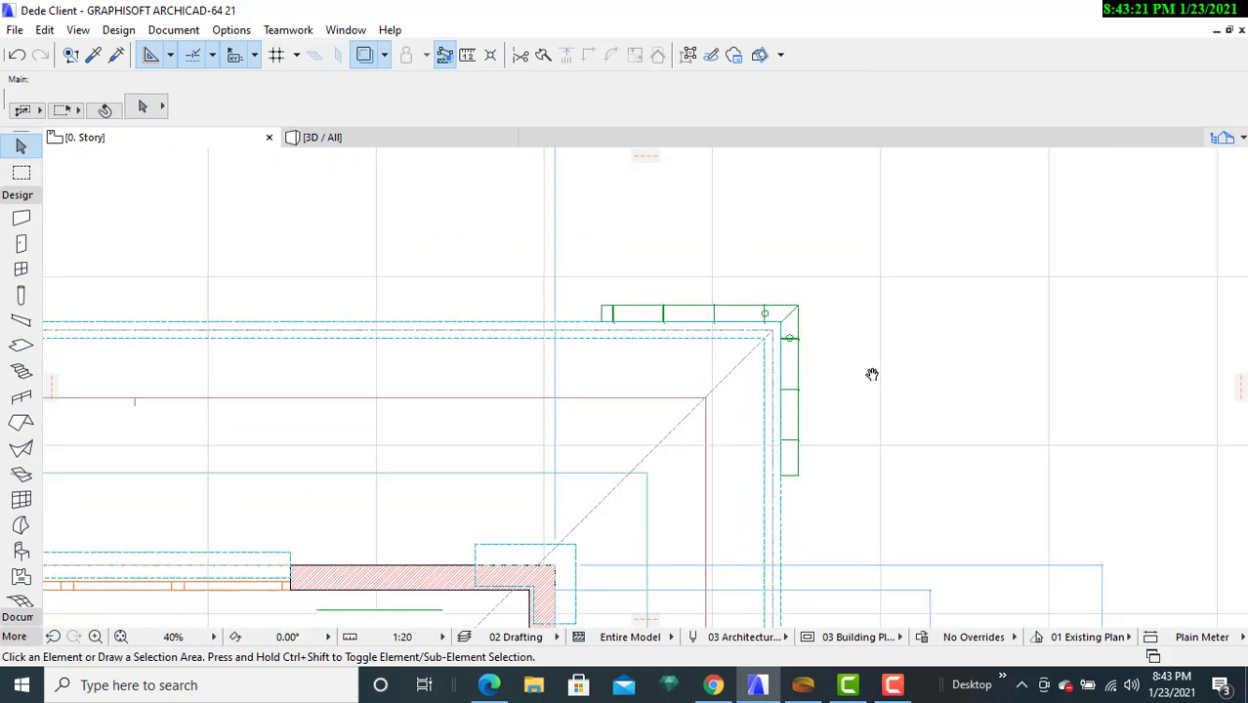
{"action": "scroll", "coordinate": [863, 322], "scroll_direction": "down", "scroll_amount": 10}
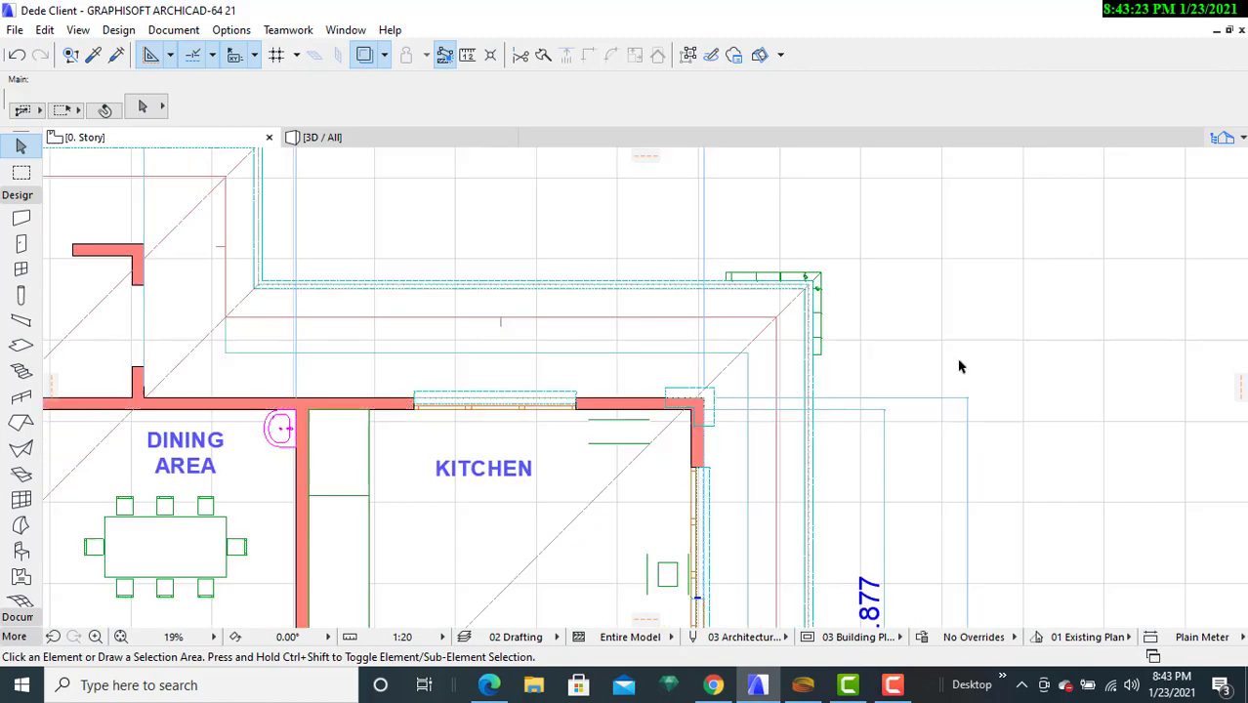
{"action": "middle_click_drag", "start_coordinate": [961, 365], "coordinate": [901, 286]}
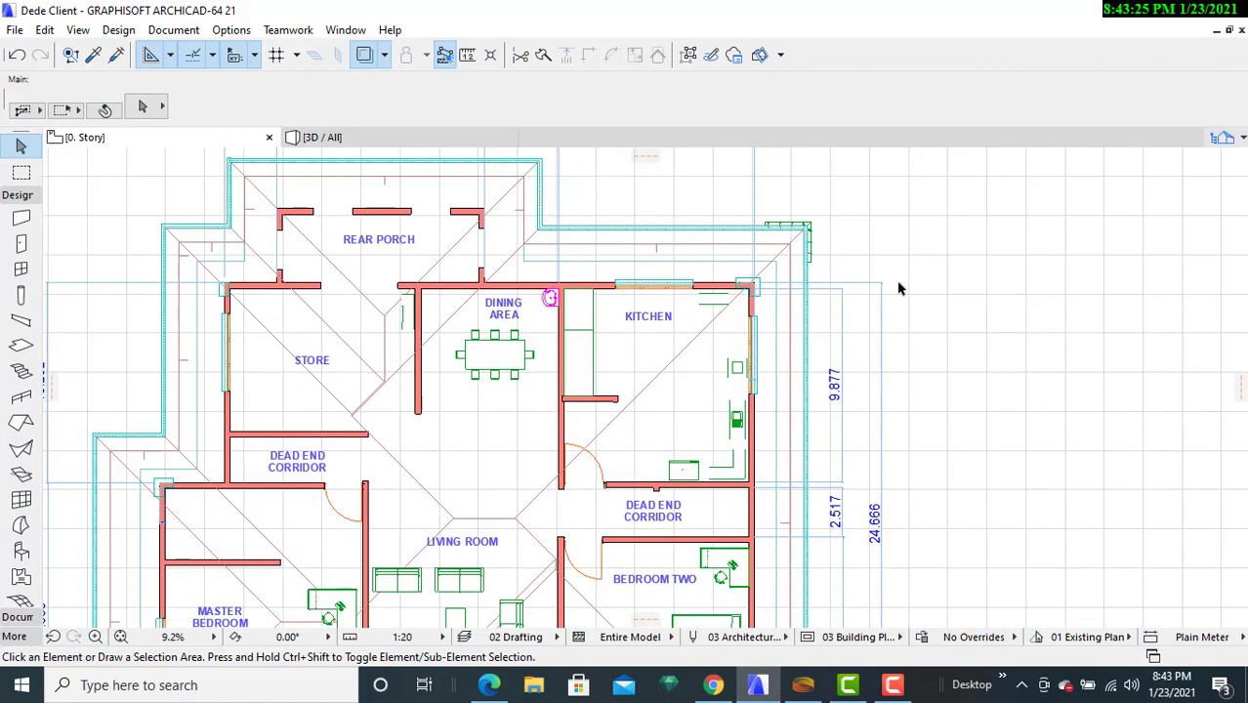
{"action": "scroll", "coordinate": [881, 335], "scroll_direction": "down", "scroll_amount": 3}
{"action": "middle_click_drag", "start_coordinate": [962, 396], "coordinate": [858, 371]}
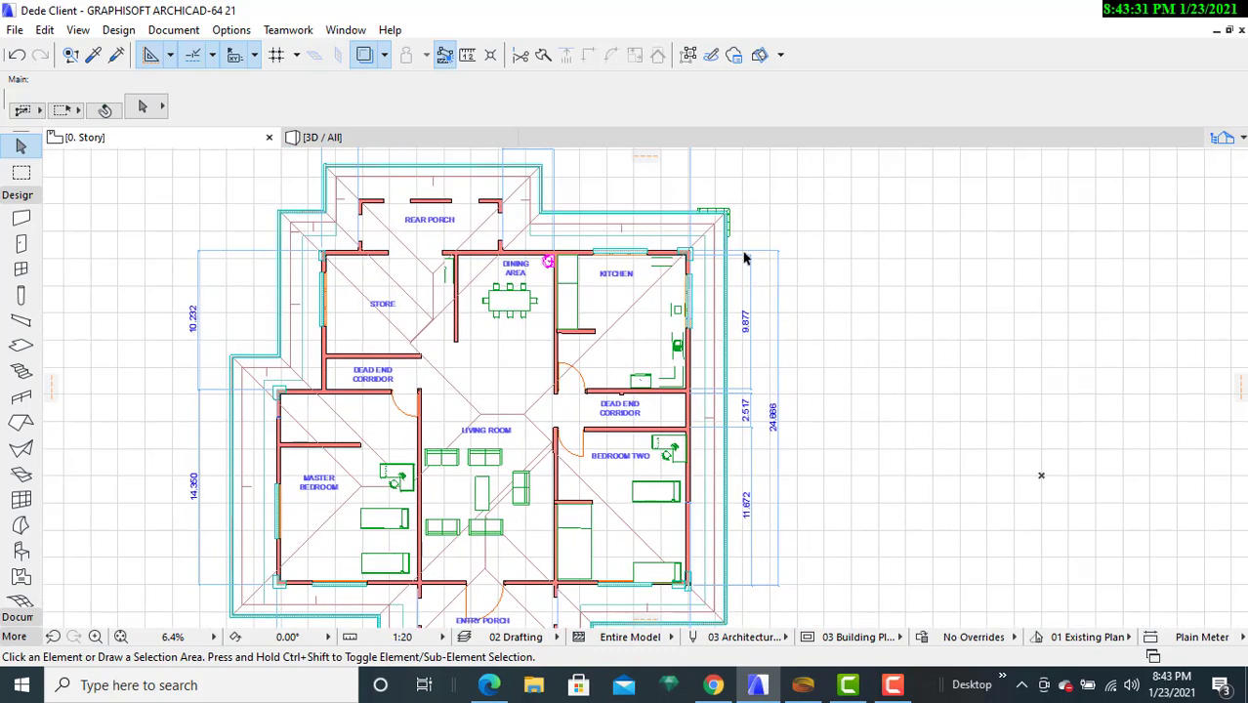
{"action": "scroll", "coordinate": [737, 230], "scroll_direction": "up", "scroll_amount": 5}
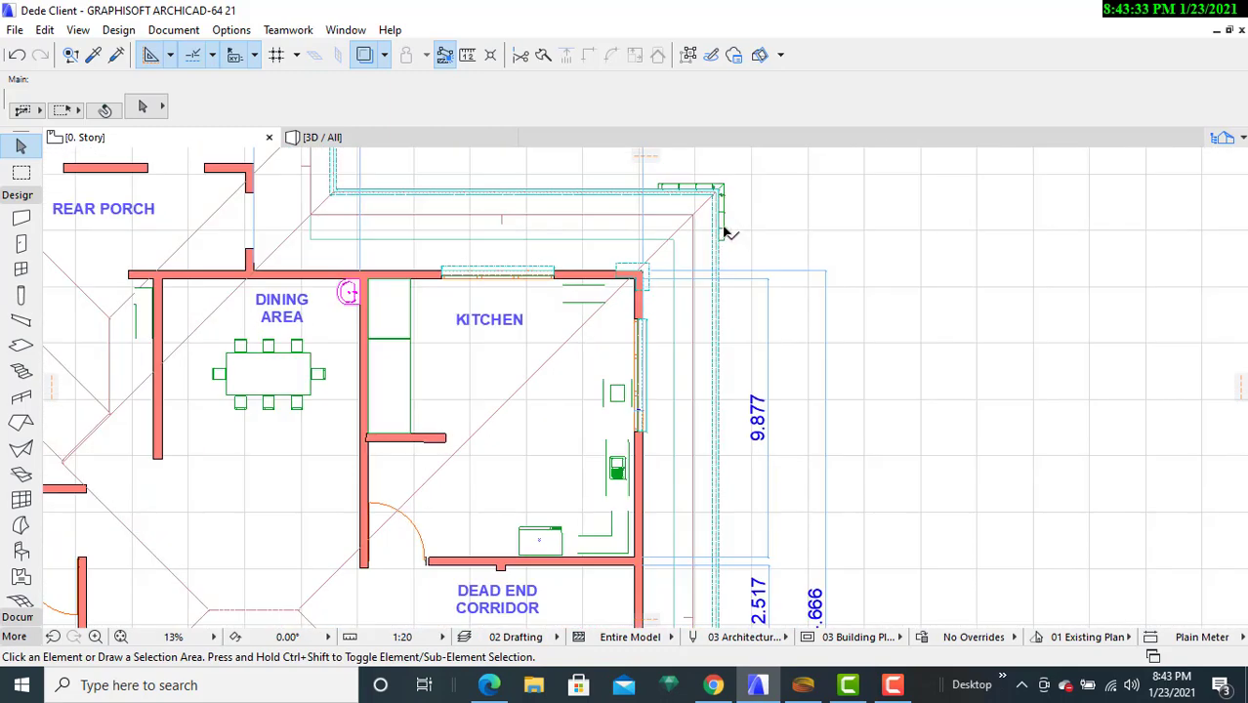
{"action": "left_click", "coordinate": [725, 232]}
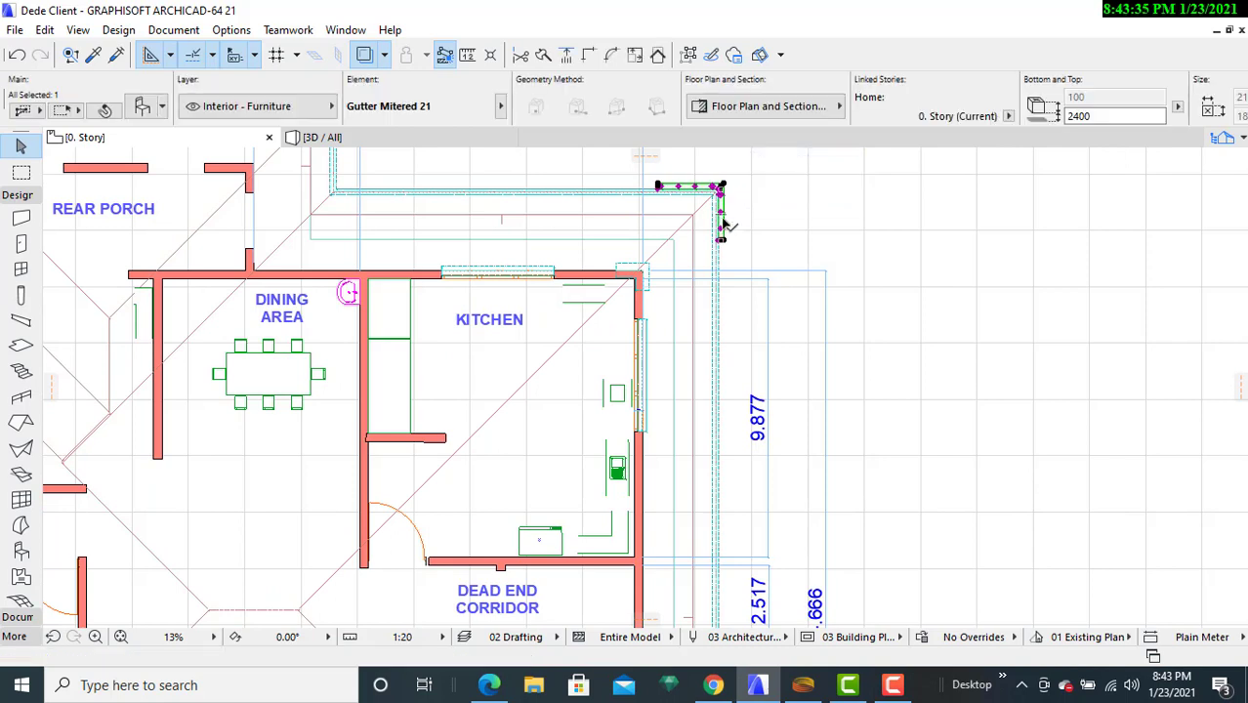
{"action": "right_click", "coordinate": [723, 225]}
{"action": "mouse_move", "coordinate": [786, 421]}
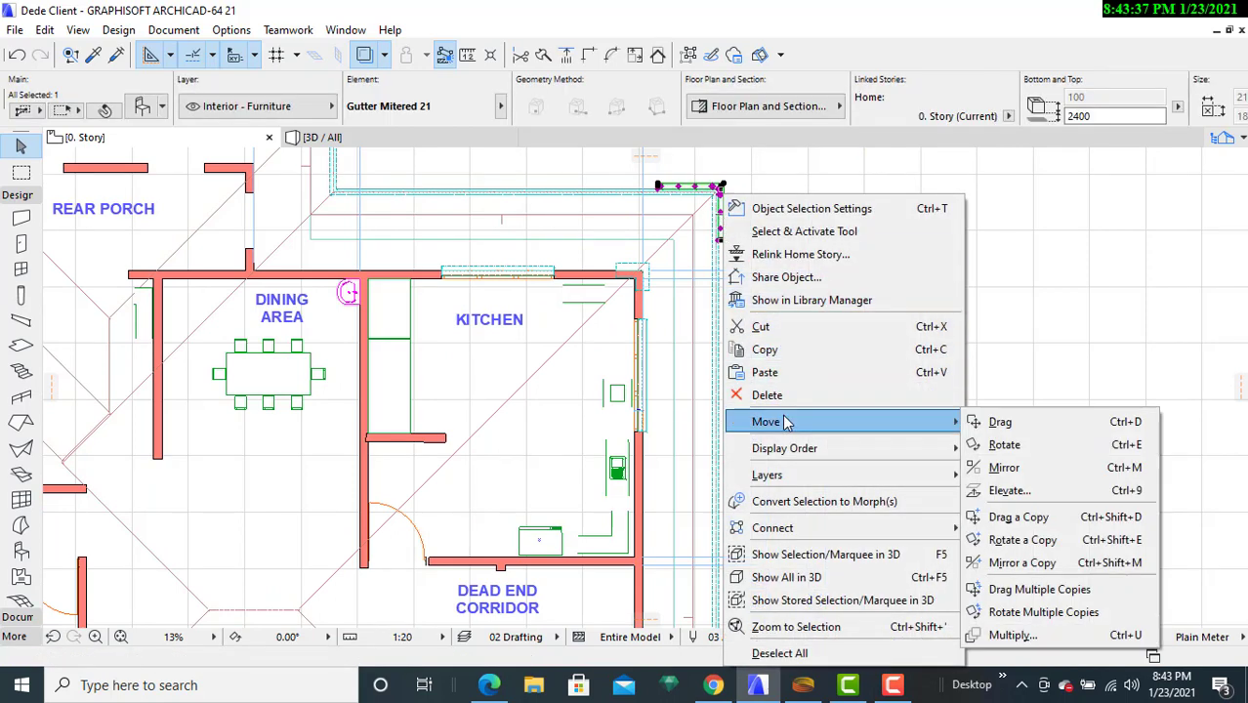
{"action": "left_click", "coordinate": [1050, 521]}
{"action": "left_click", "coordinate": [724, 232]}
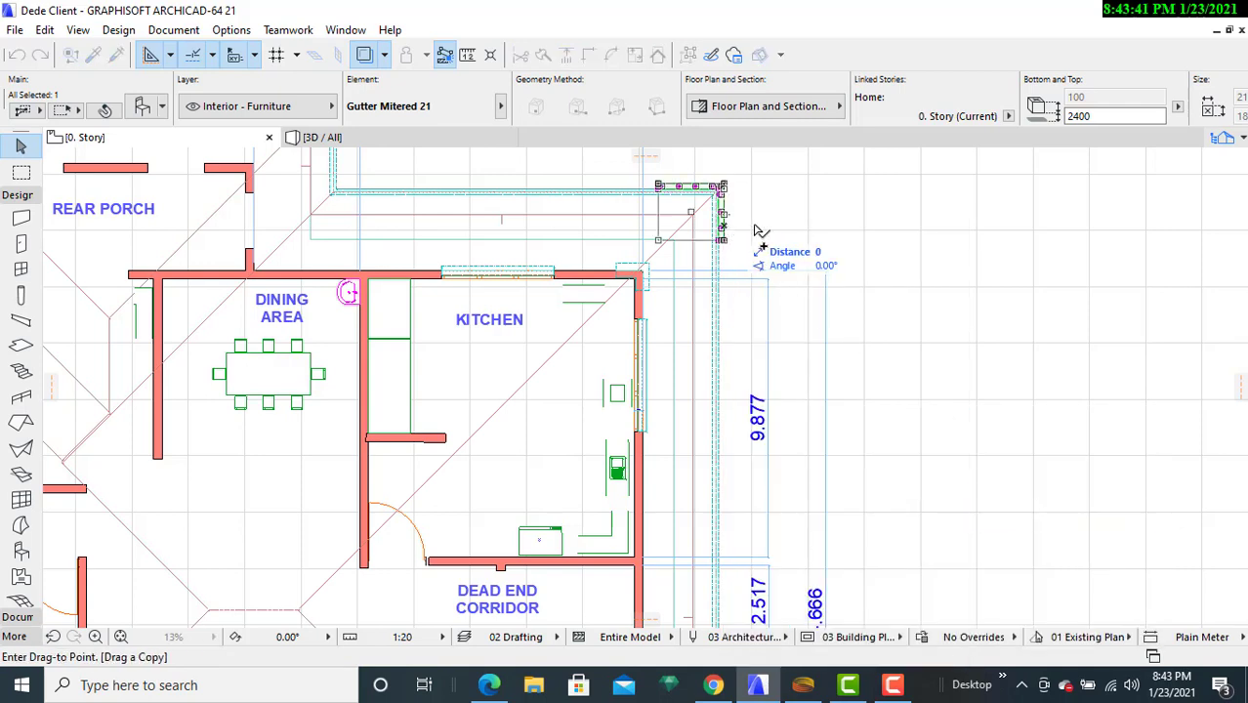
{"action": "left_click", "coordinate": [1039, 308]}
- Rotate the copied mitered gutter 90° clockwise about the free end of its vertical arm, and deselect it
{"action": "scroll", "coordinate": [967, 366], "scroll_direction": "down", "scroll_amount": 2}
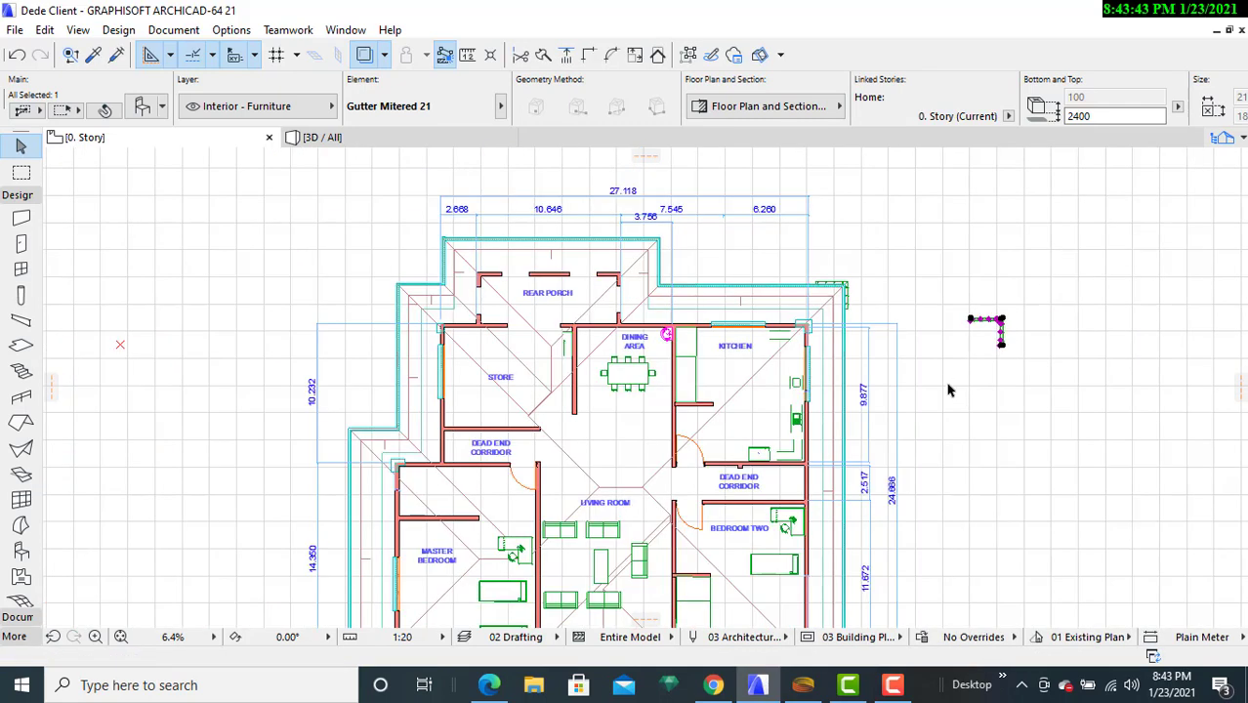
{"action": "middle_click_drag", "start_coordinate": [947, 390], "coordinate": [919, 190]}
{"action": "middle_click_drag", "start_coordinate": [919, 261], "coordinate": [906, 270]}
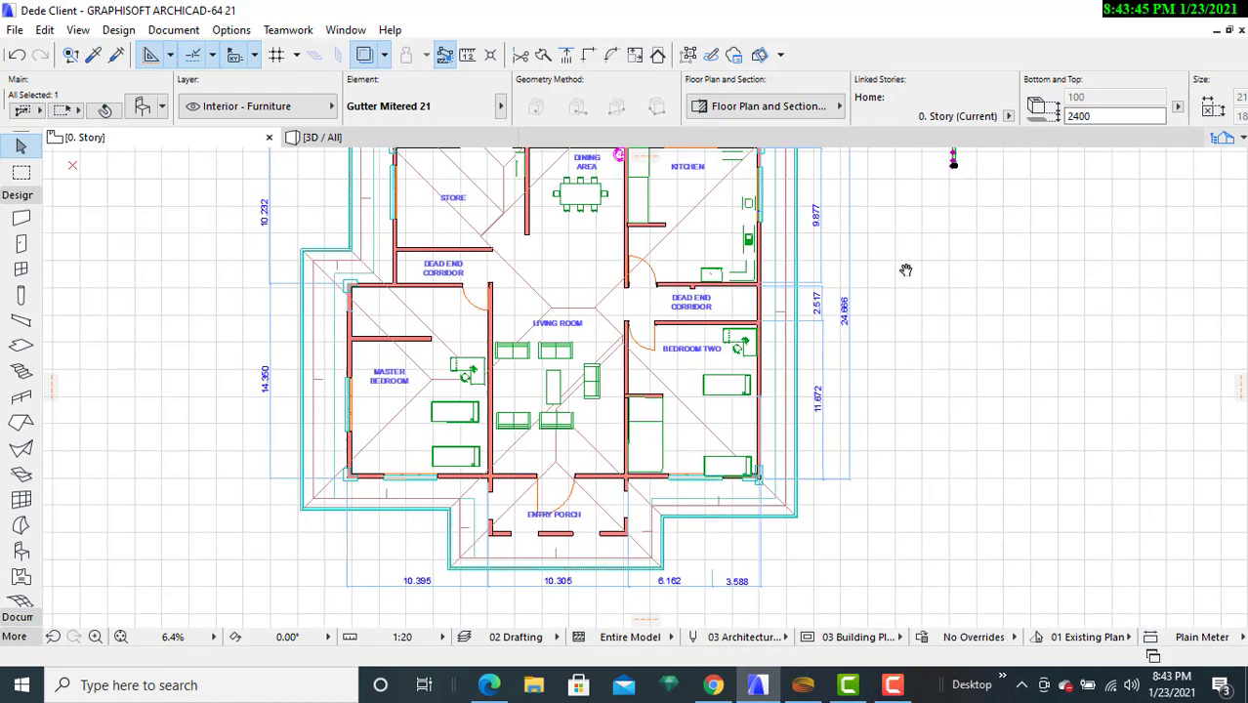
{"action": "scroll", "coordinate": [894, 327], "scroll_direction": "down", "scroll_amount": 2}
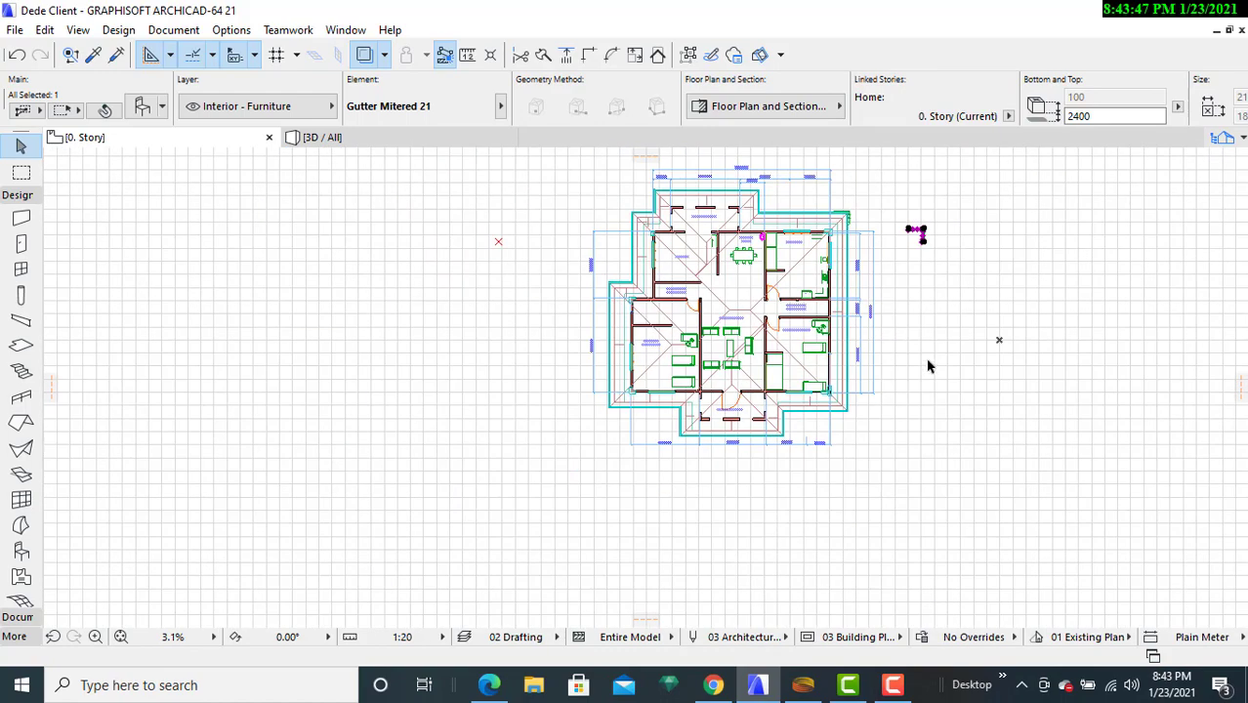
{"action": "scroll", "coordinate": [927, 366], "scroll_direction": "up", "scroll_amount": 1}
{"action": "scroll", "coordinate": [883, 310], "scroll_direction": "up", "scroll_amount": 1}
{"action": "scroll", "coordinate": [836, 356], "scroll_direction": "up", "scroll_amount": 1}
{"action": "scroll", "coordinate": [847, 300], "scroll_direction": "up", "scroll_amount": 1}
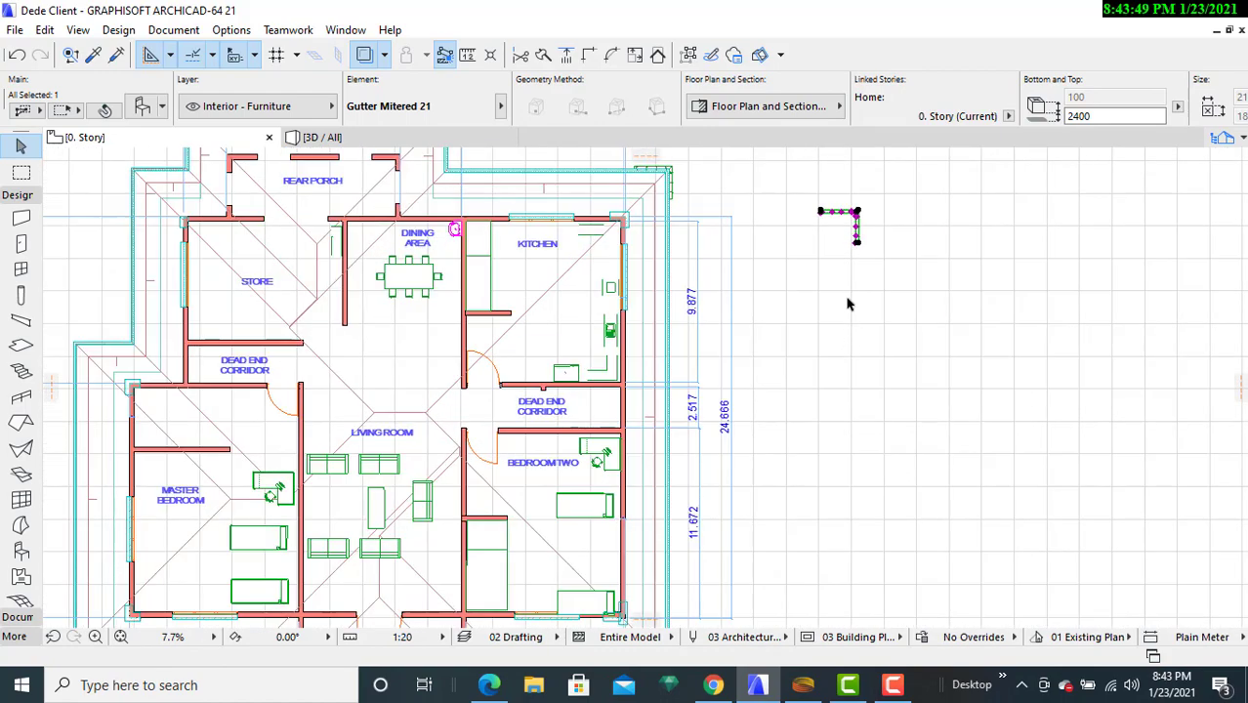
{"action": "right_click", "coordinate": [856, 245]}
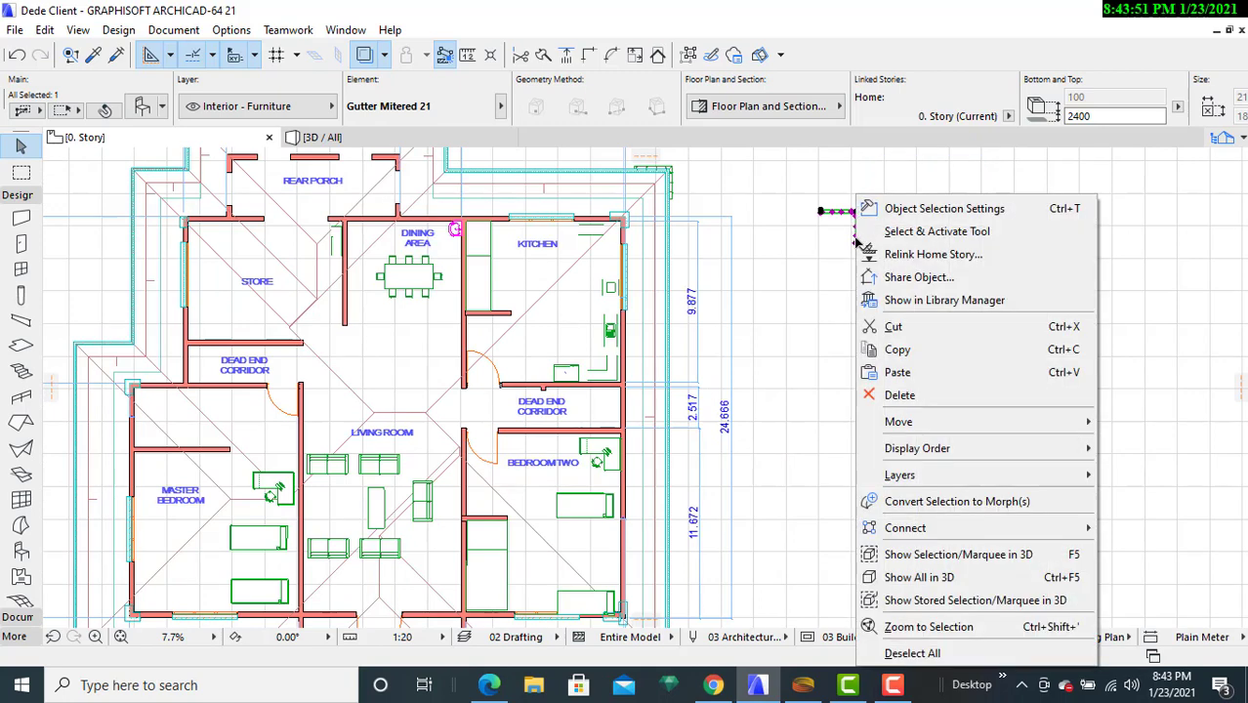
{"action": "mouse_move", "coordinate": [1036, 426]}
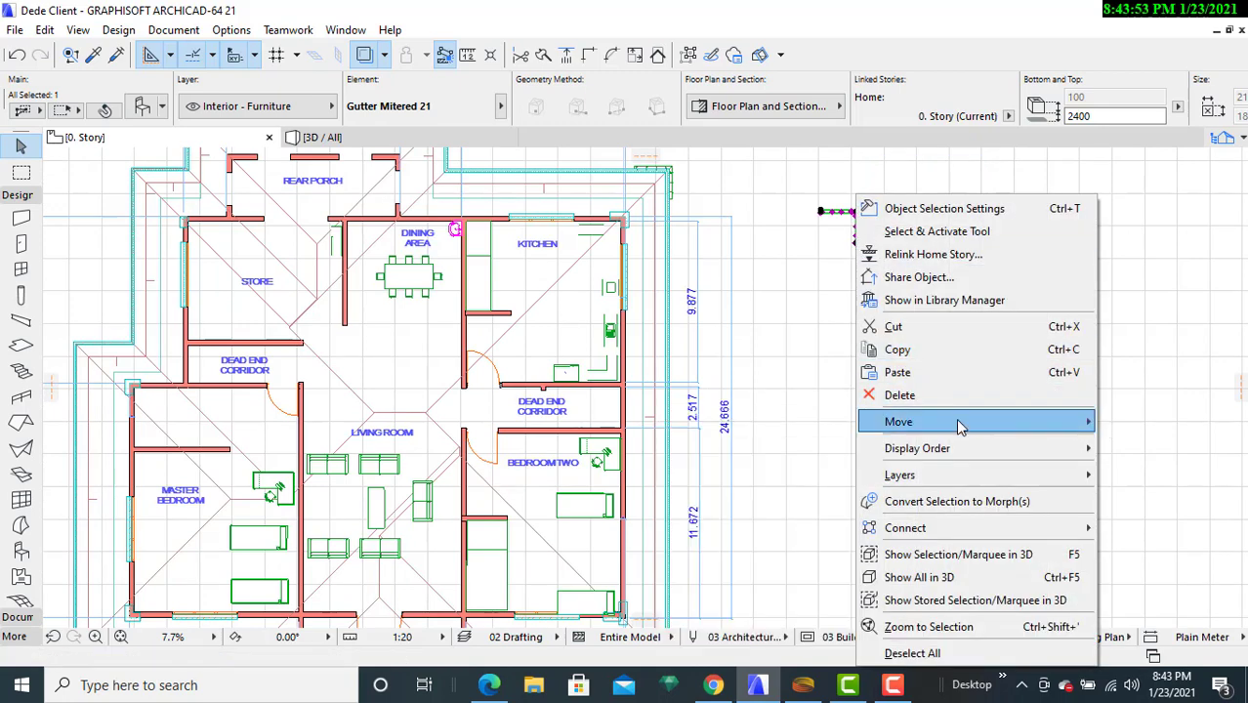
{"action": "left_click", "coordinate": [764, 445]}
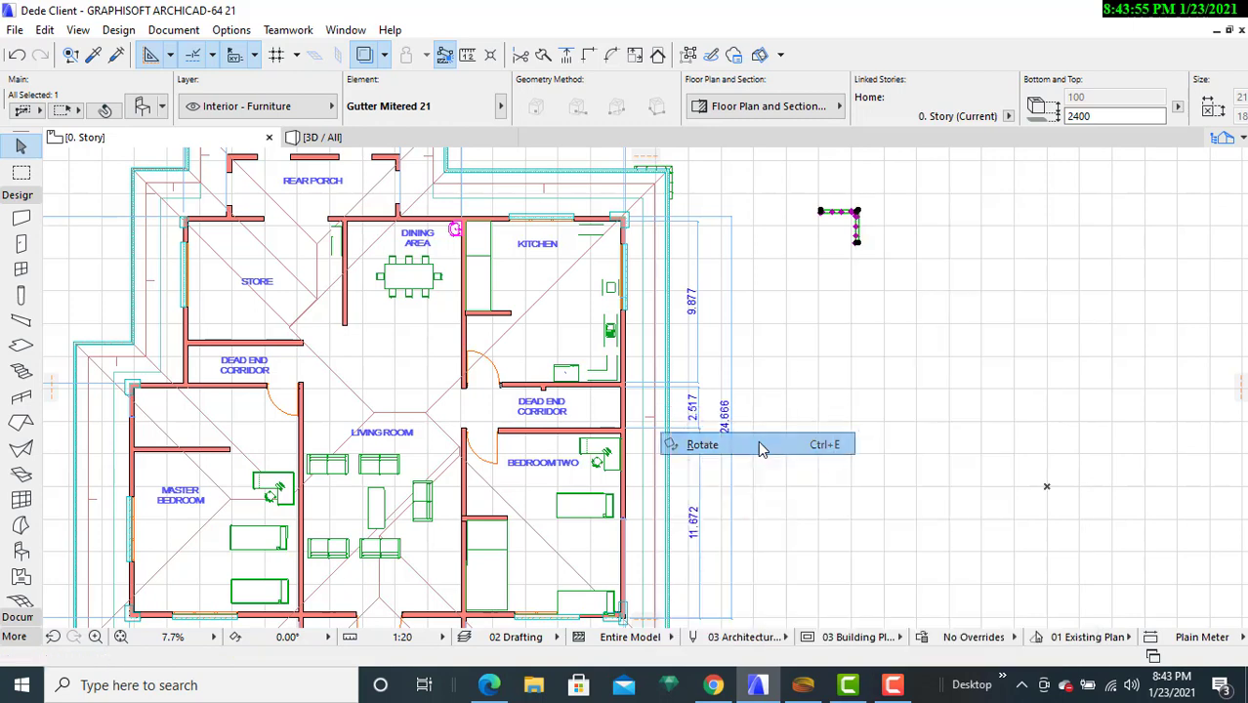
{"action": "left_click", "coordinate": [856, 244]}
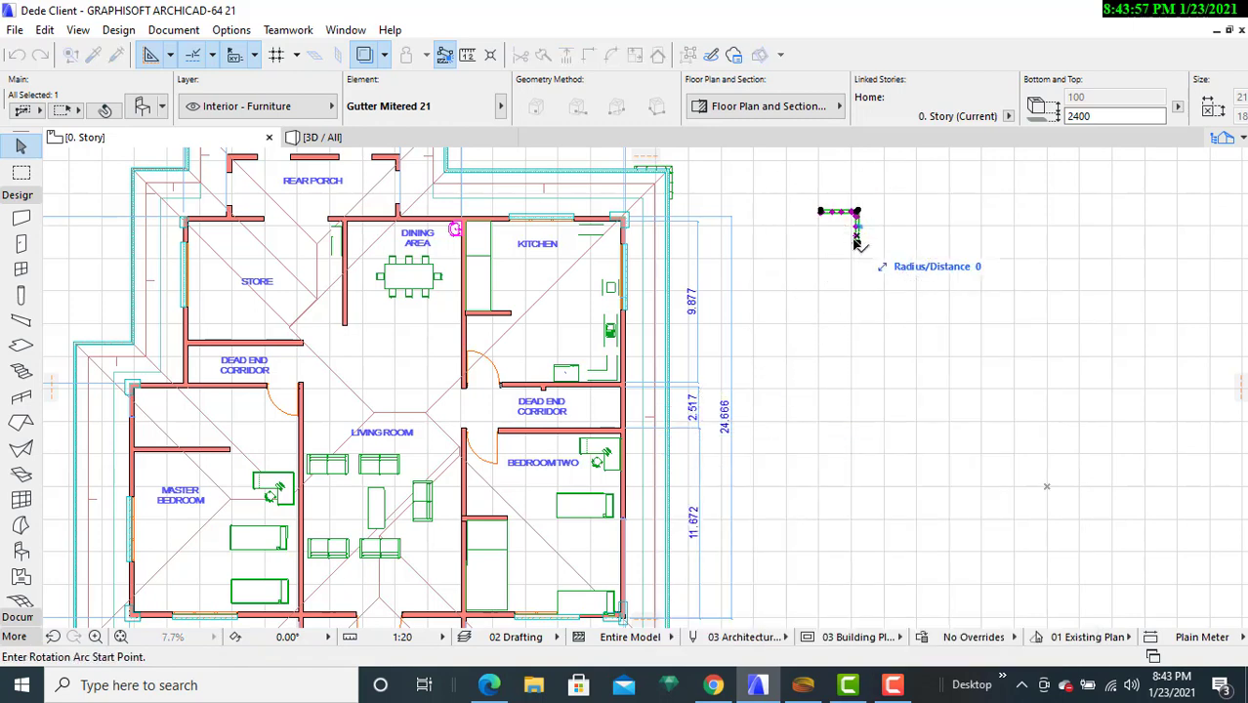
{"action": "left_click", "coordinate": [857, 367]}
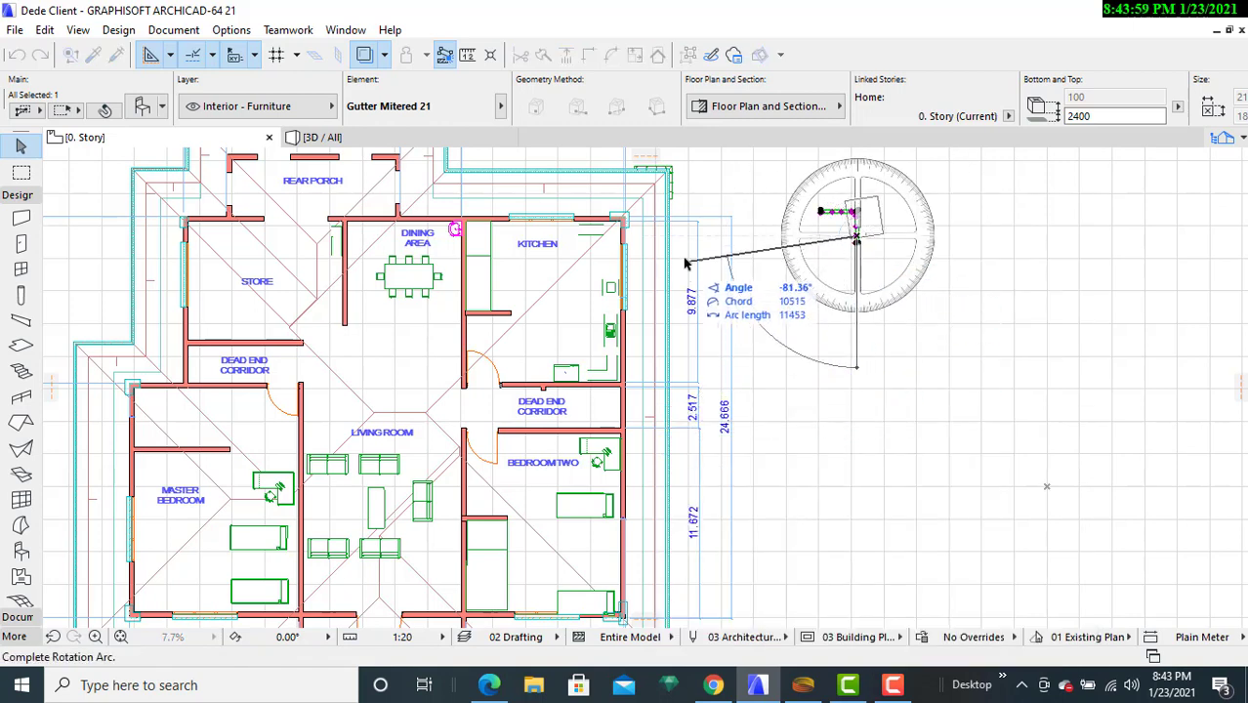
{"action": "left_click", "coordinate": [712, 241]}
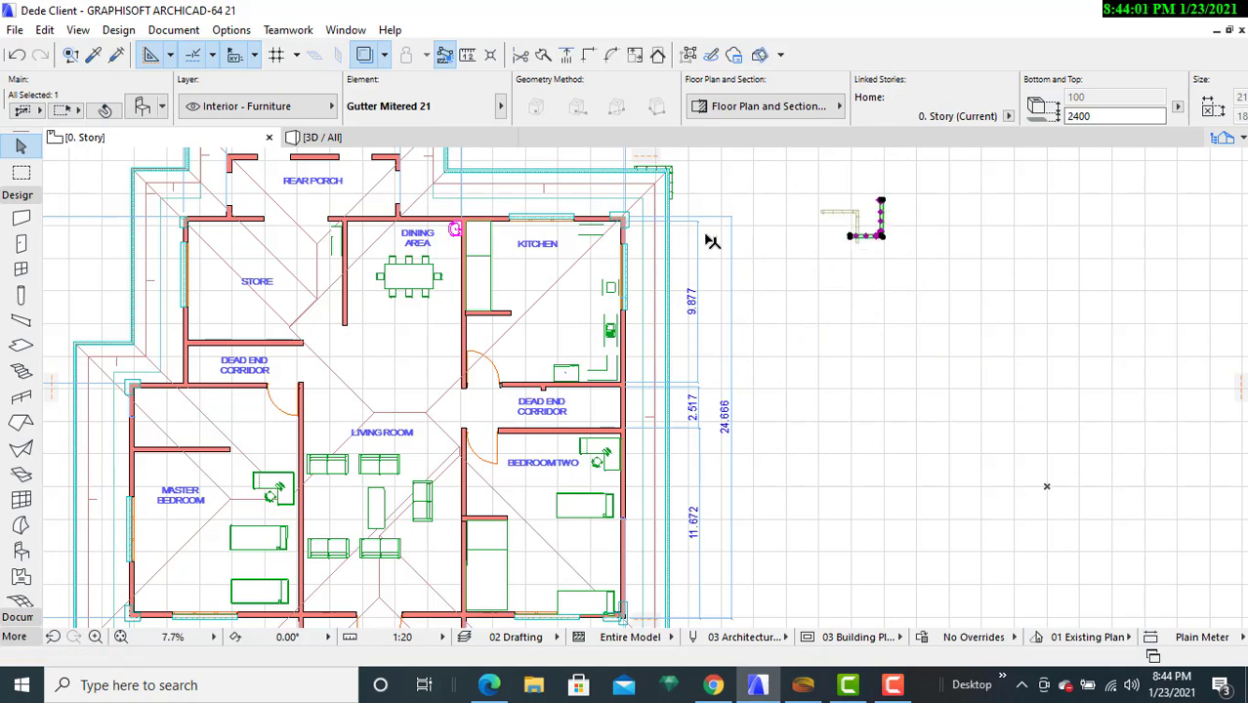
{"action": "key", "text": "Escape"}
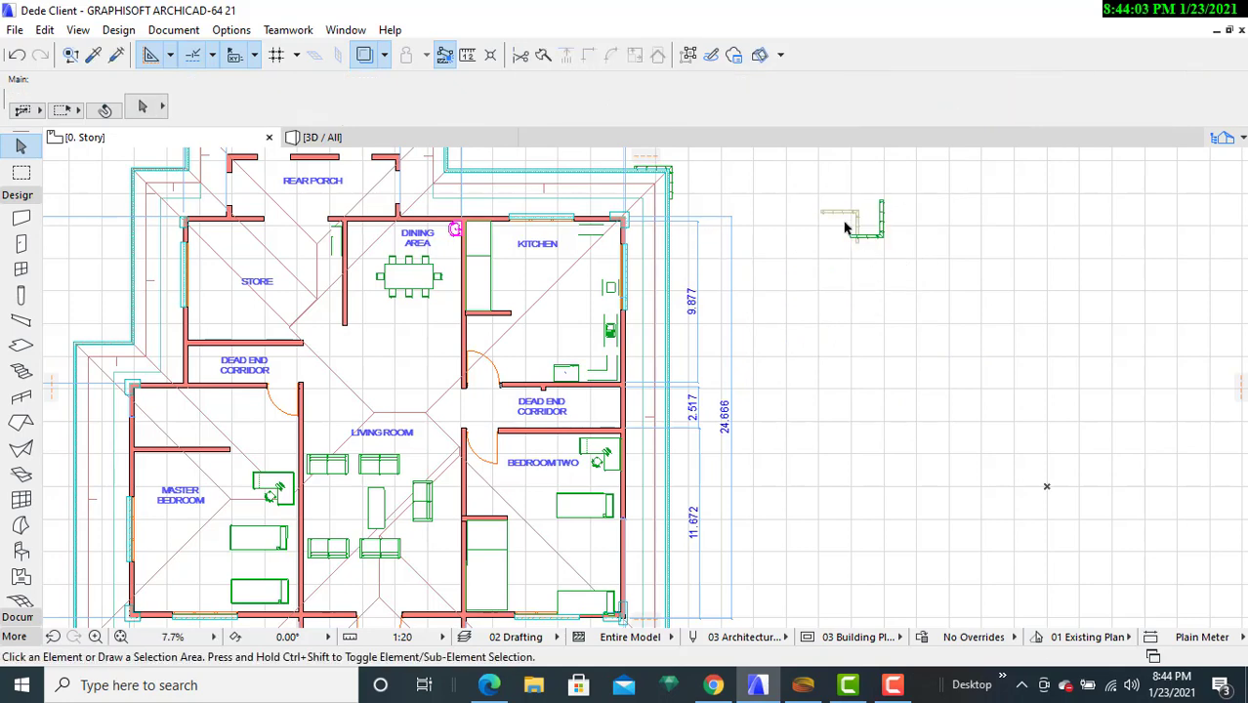
- Move the rotated gutter onto the roof corner outside Bedroom Two, with its vertical arm against the outer dashed roof edge
{"action": "left_click", "coordinate": [878, 235]}
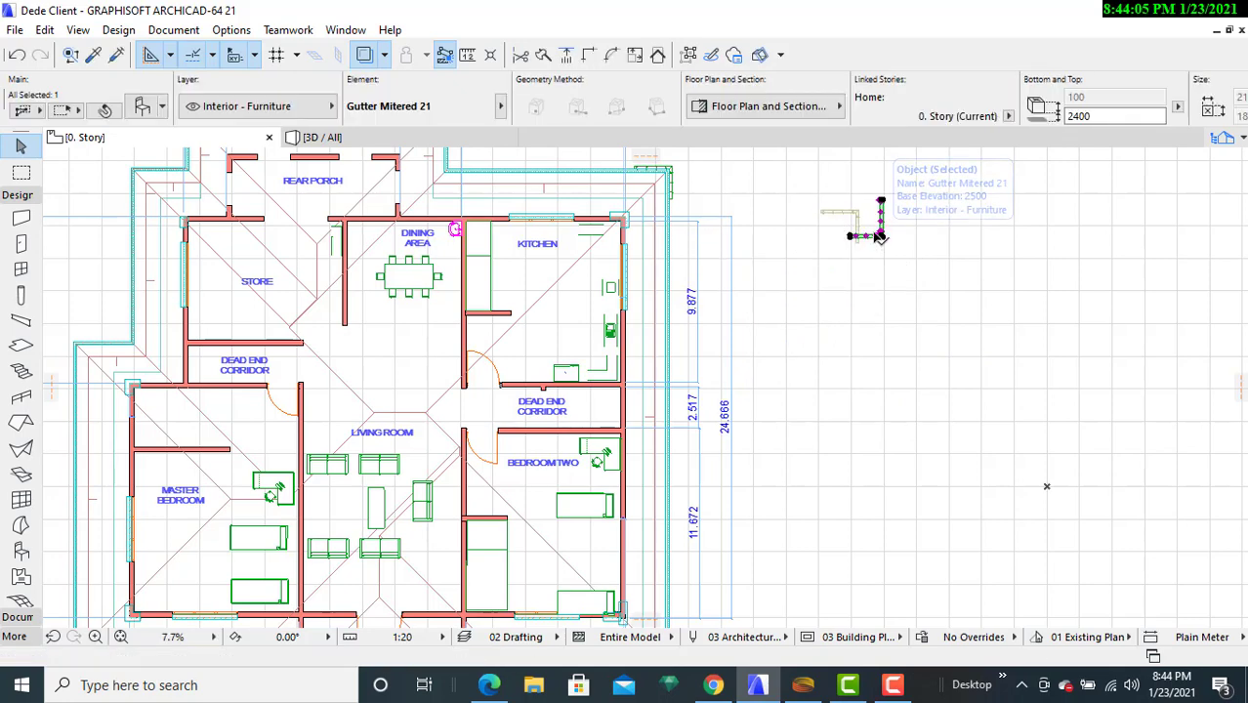
{"action": "right_click", "coordinate": [879, 237]}
{"action": "mouse_move", "coordinate": [876, 426]}
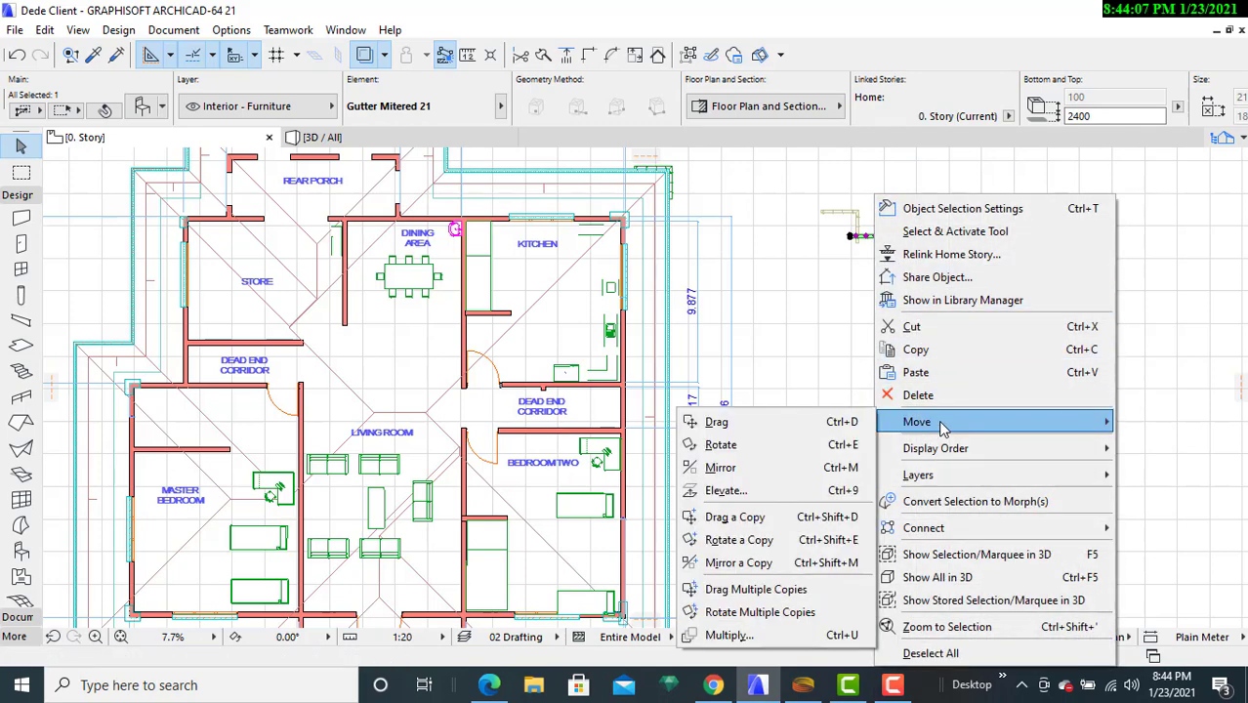
{"action": "left_click", "coordinate": [811, 423]}
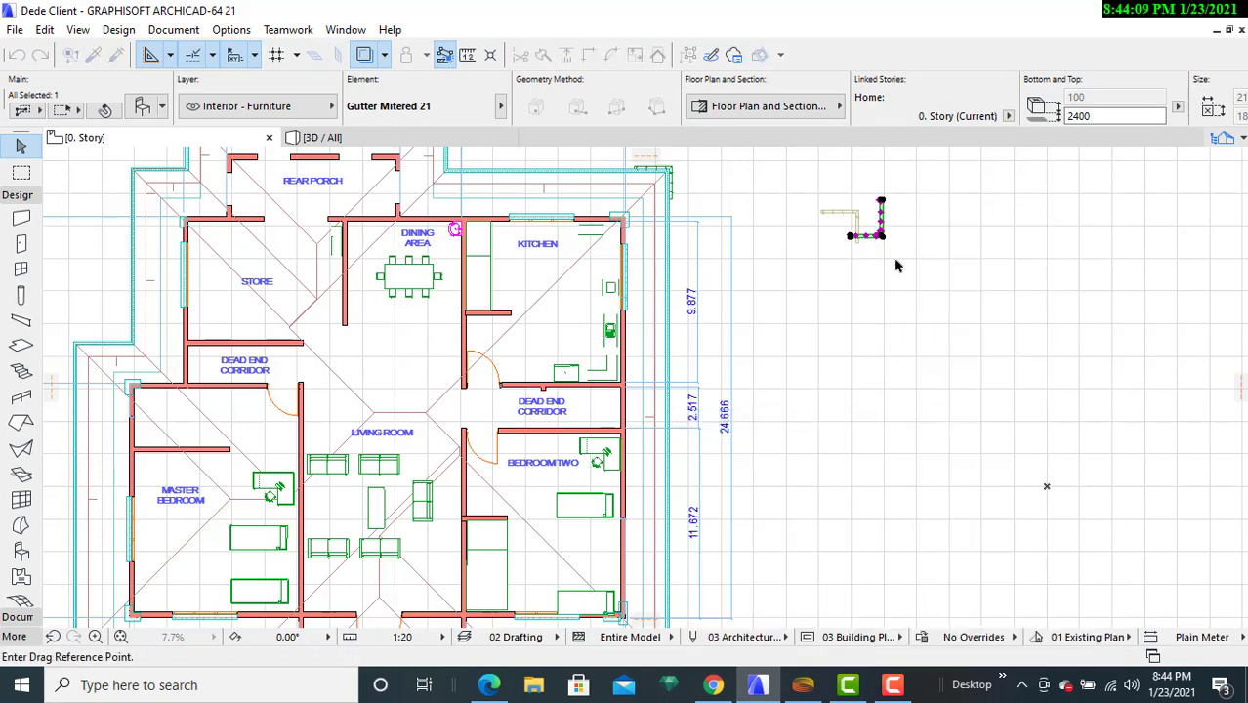
{"action": "left_click", "coordinate": [868, 238]}
{"action": "middle_click_drag", "start_coordinate": [806, 440], "coordinate": [863, 168]}
{"action": "scroll", "coordinate": [753, 410], "scroll_direction": "up", "scroll_amount": 2}
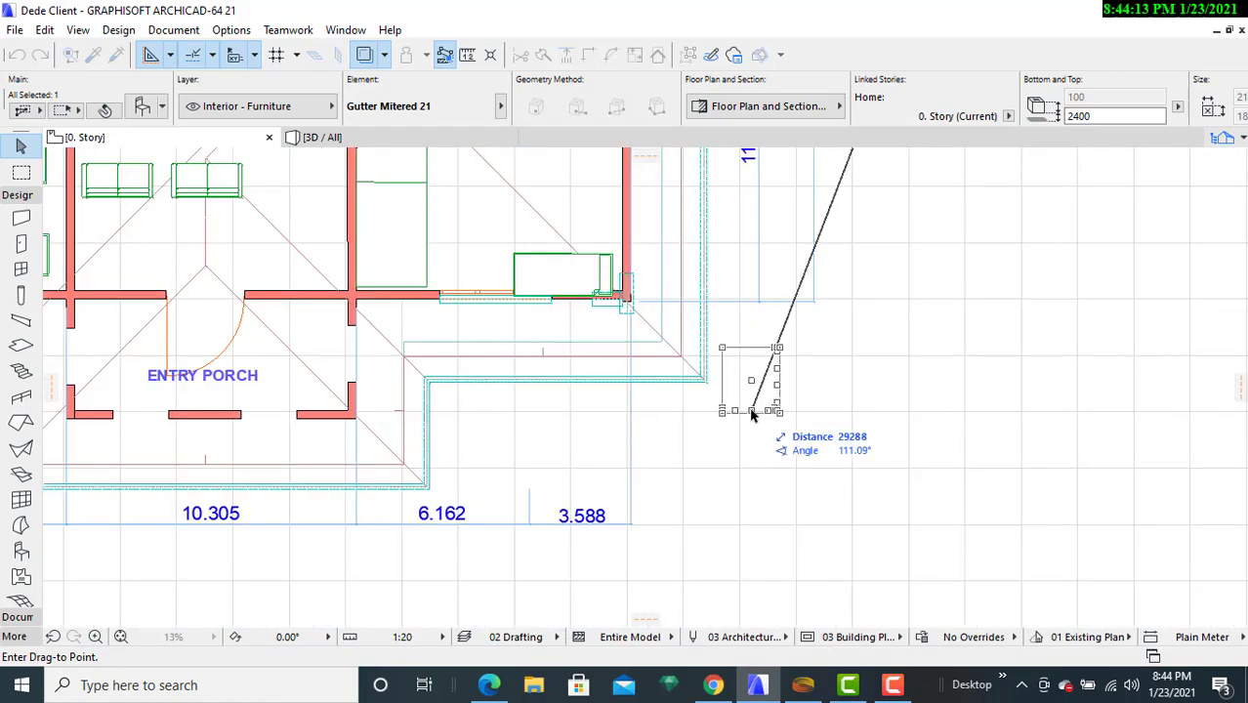
{"action": "scroll", "coordinate": [752, 412], "scroll_direction": "up", "scroll_amount": 2}
{"action": "scroll", "coordinate": [664, 412], "scroll_direction": "up", "scroll_amount": 2}
{"action": "middle_click_drag", "start_coordinate": [660, 409], "coordinate": [713, 504]}
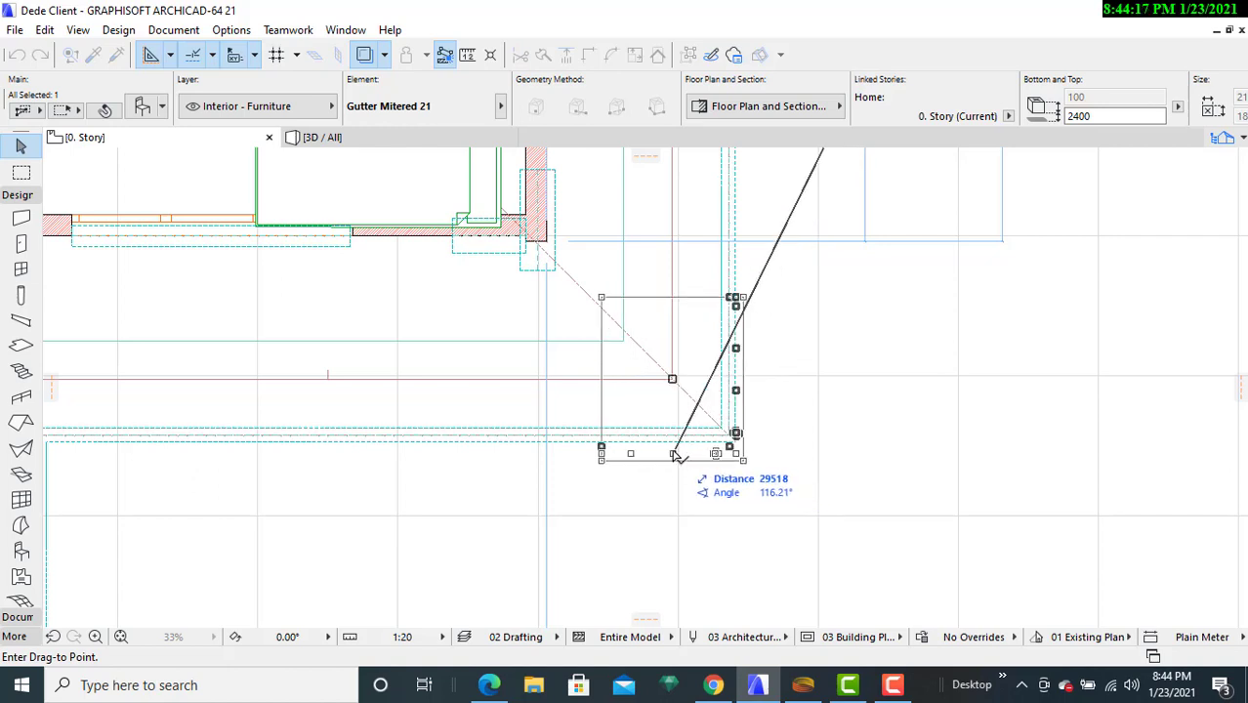
{"action": "scroll", "coordinate": [679, 453], "scroll_direction": "up", "scroll_amount": 2}
{"action": "scroll", "coordinate": [679, 452], "scroll_direction": "up", "scroll_amount": 1}
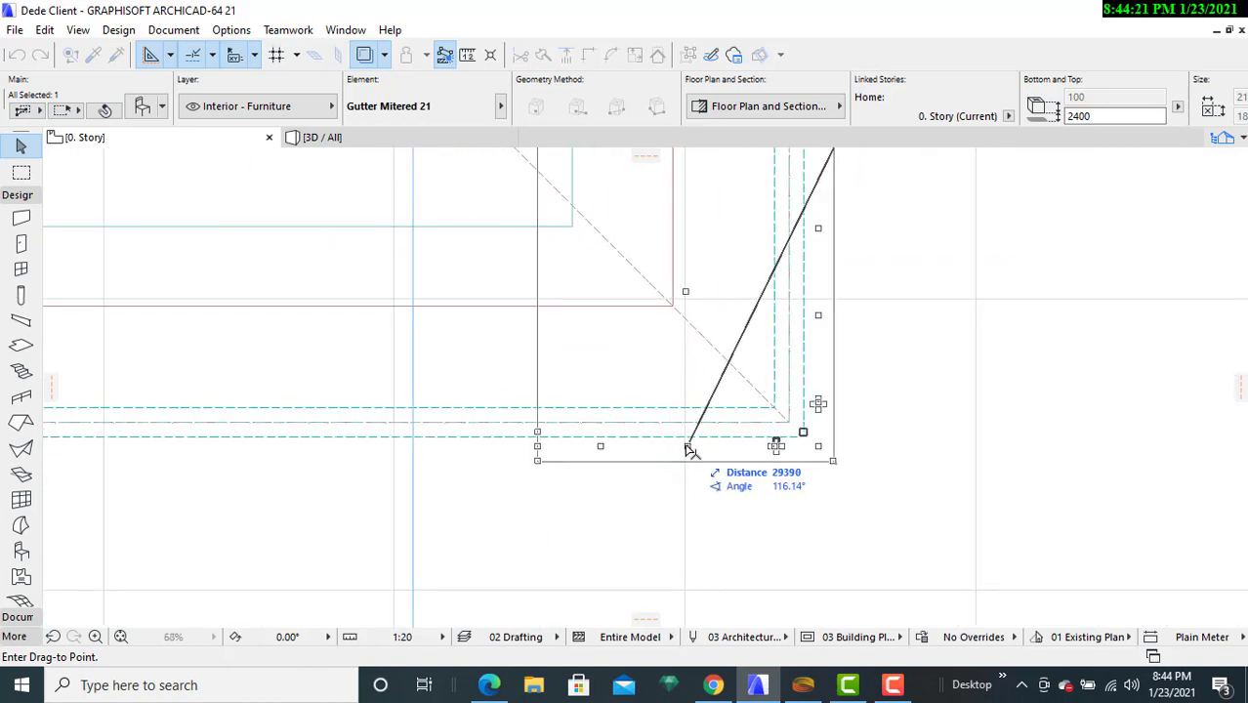
{"action": "left_click", "coordinate": [689, 451]}
- Nudge the Bedroom Two corner gutter straight down until its inner edges meet the outer dashed roof outline, and deselect it
{"action": "middle_click_drag", "start_coordinate": [946, 393], "coordinate": [942, 465]}
{"action": "scroll", "coordinate": [814, 513], "scroll_direction": "up", "scroll_amount": 4}
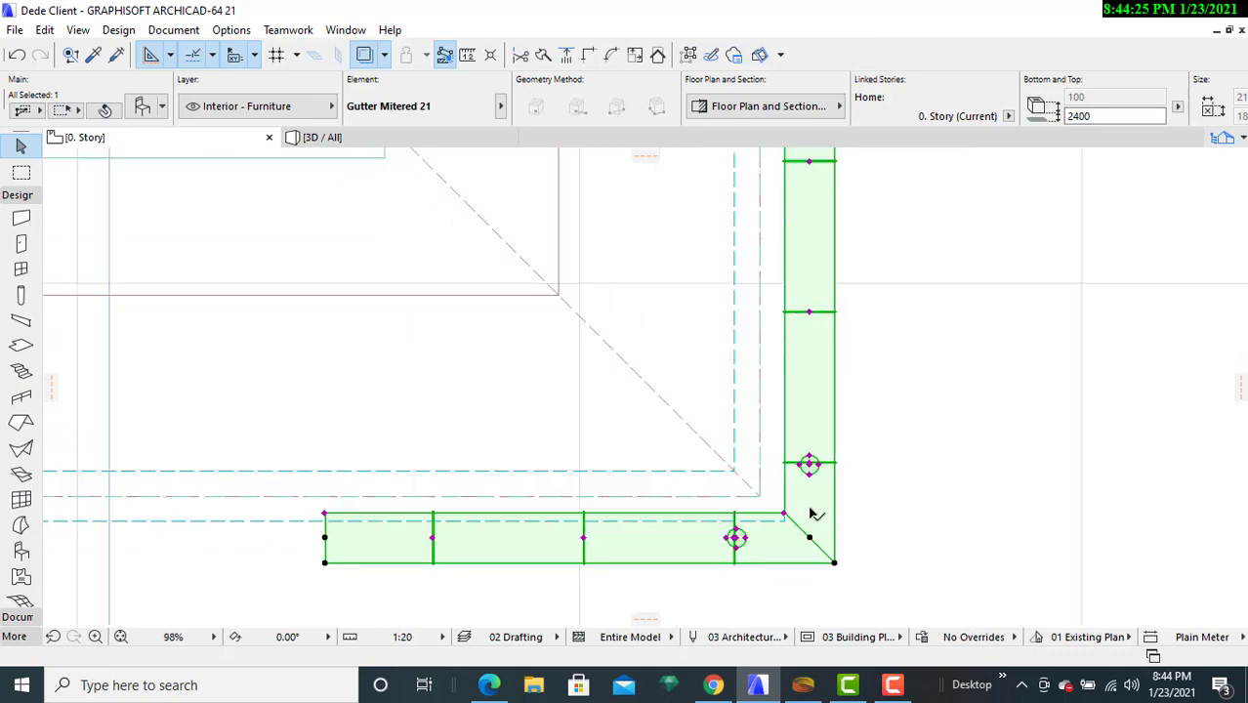
{"action": "middle_click_drag", "start_coordinate": [825, 510], "coordinate": [834, 396]}
{"action": "scroll", "coordinate": [843, 333], "scroll_direction": "up", "scroll_amount": 2}
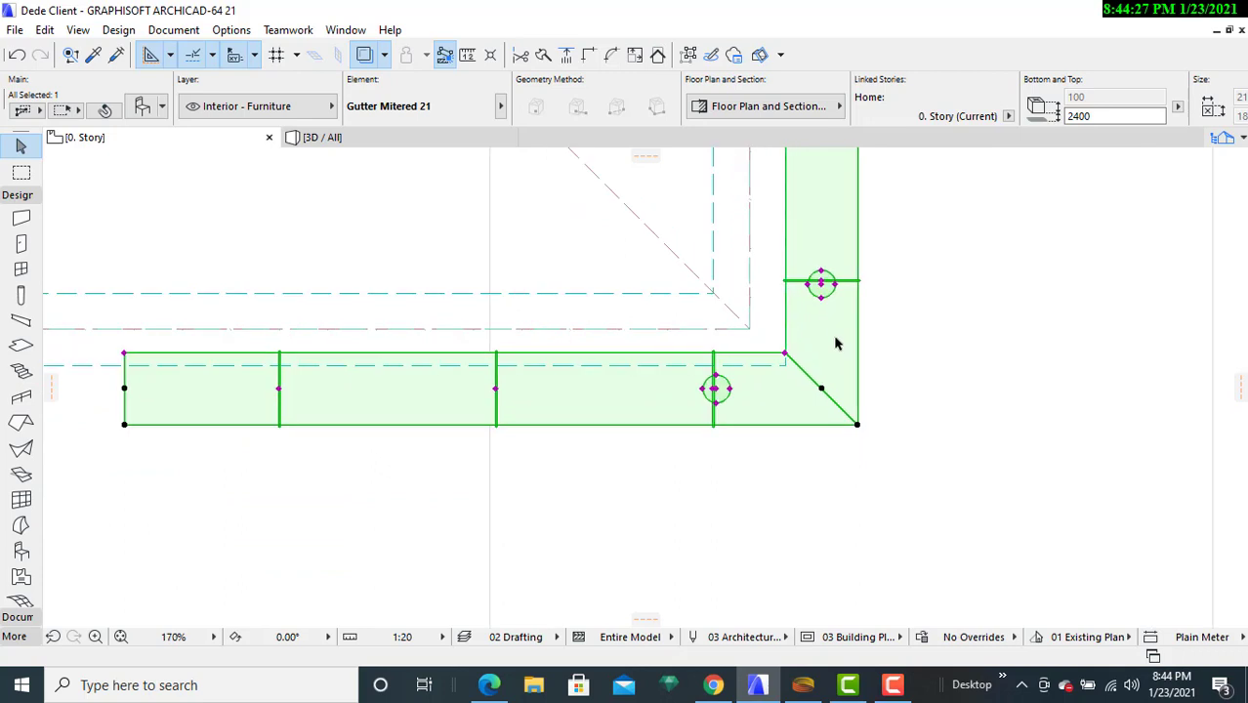
{"action": "right_click", "coordinate": [836, 338]}
{"action": "mouse_move", "coordinate": [878, 422]}
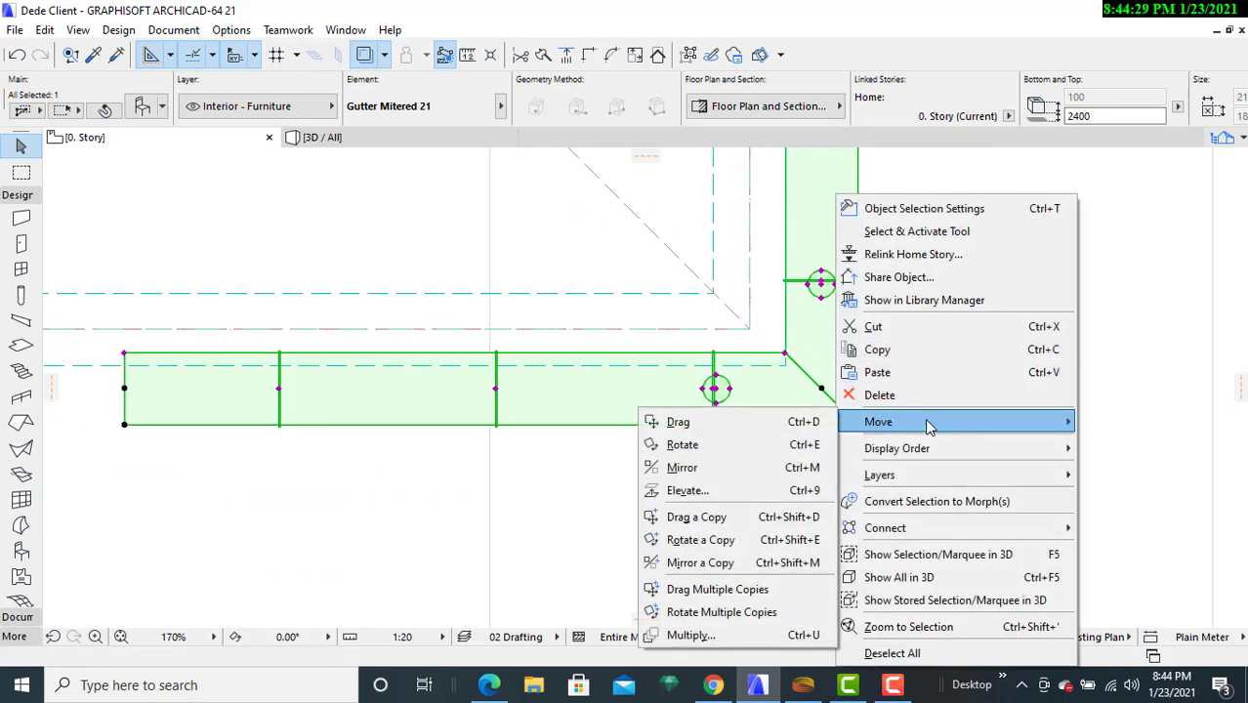
{"action": "left_click", "coordinate": [788, 422]}
{"action": "left_click", "coordinate": [810, 355]}
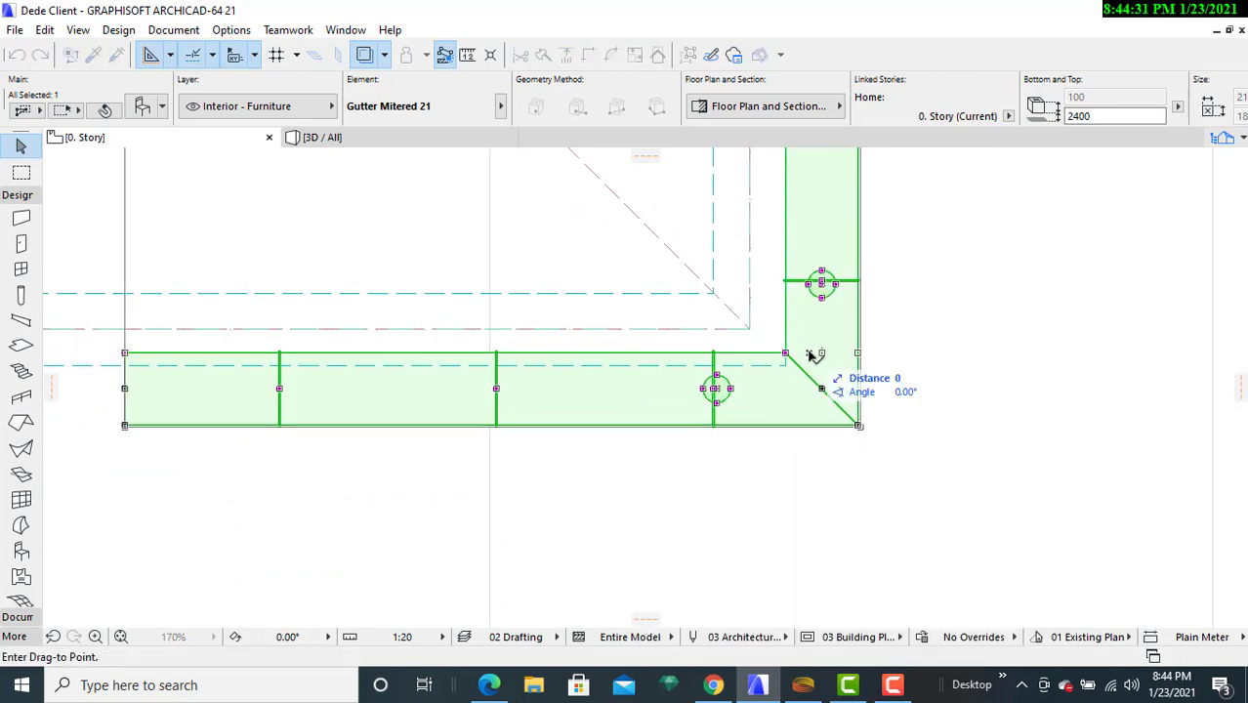
{"action": "left_click", "coordinate": [811, 366]}
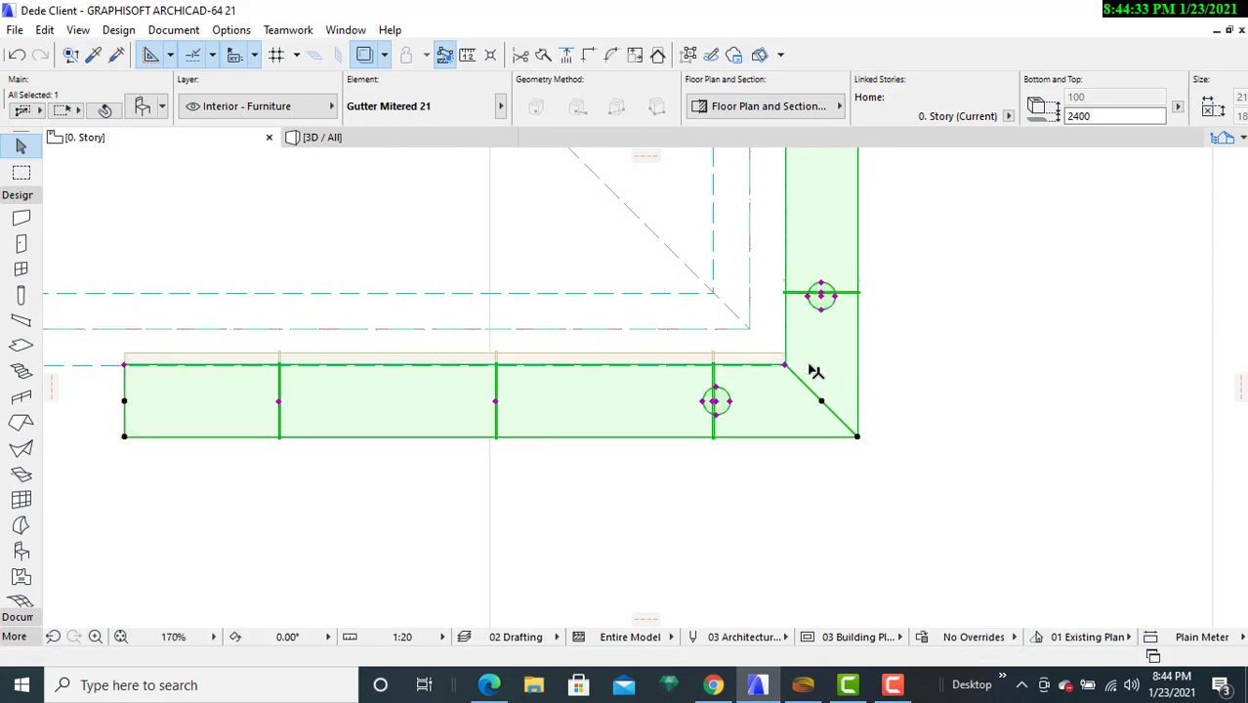
{"action": "left_click", "coordinate": [952, 380]}
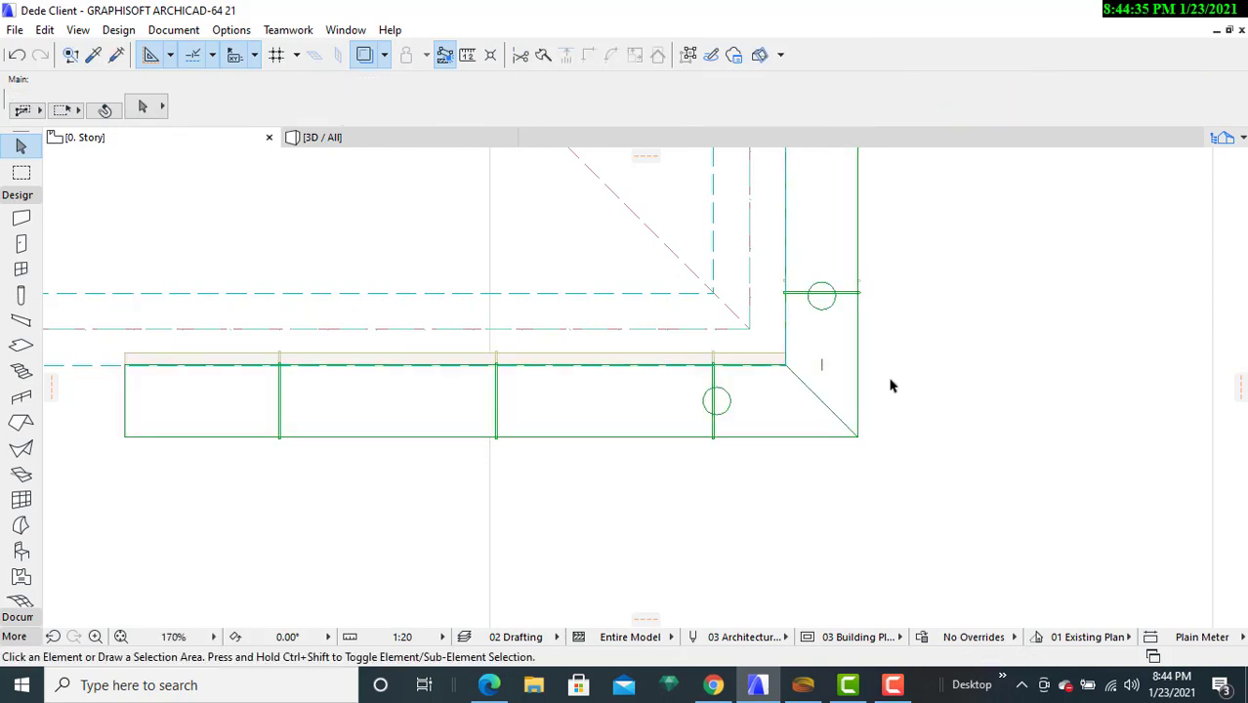
{"action": "scroll", "coordinate": [823, 388], "scroll_direction": "up", "scroll_amount": 1}
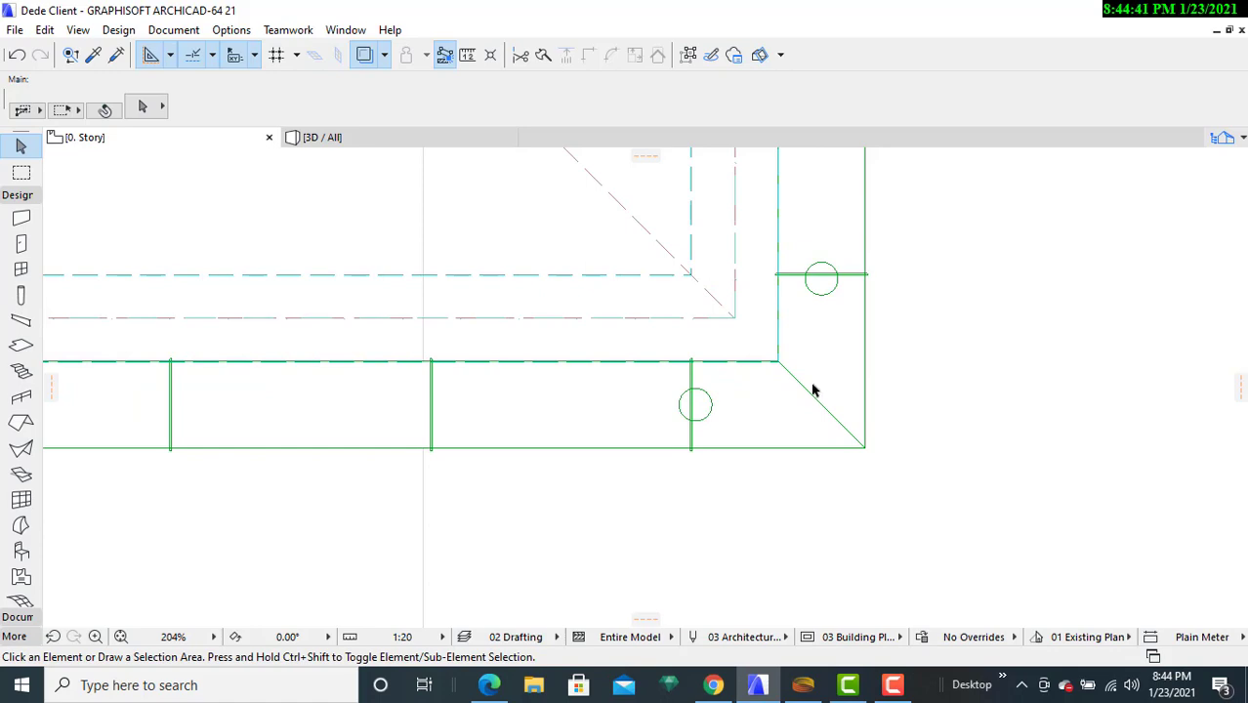
{"action": "scroll", "coordinate": [814, 389], "scroll_direction": "down", "scroll_amount": 4}
{"action": "middle_click_drag", "start_coordinate": [842, 386], "coordinate": [954, 601]}
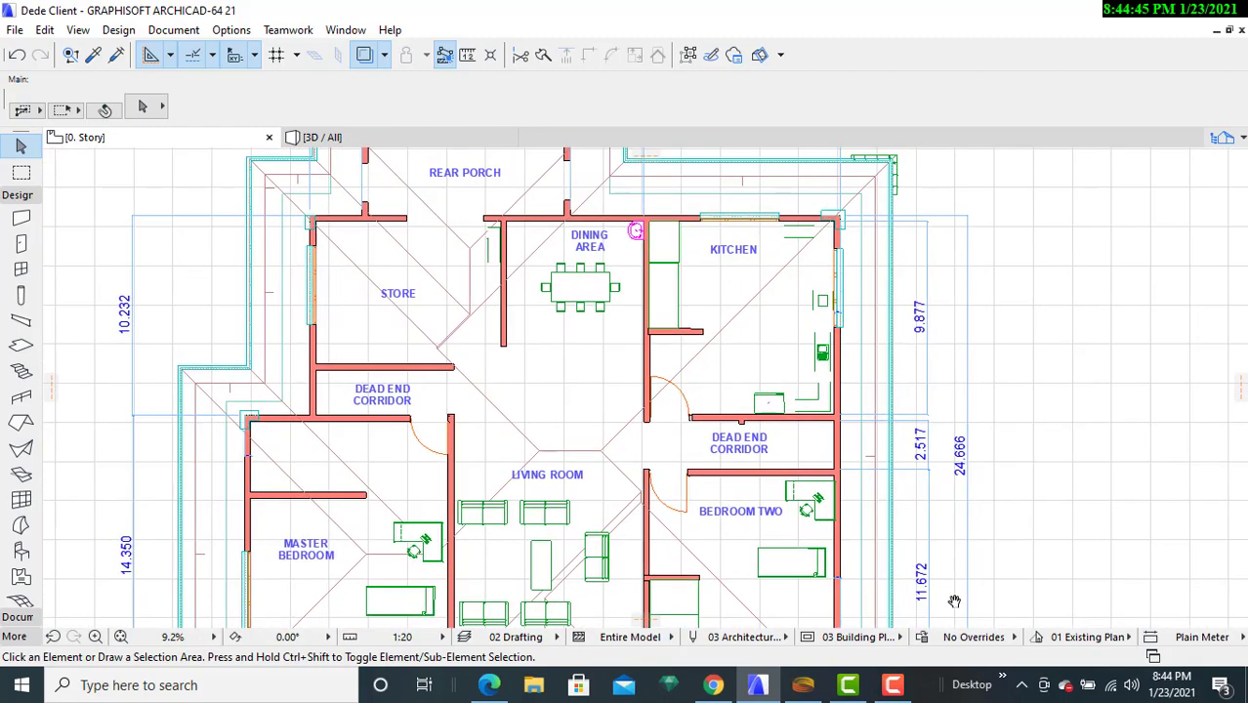
{"action": "scroll", "coordinate": [955, 601], "scroll_direction": "down", "scroll_amount": 1}
{"action": "middle_click_drag", "start_coordinate": [974, 542], "coordinate": [1031, 352]}
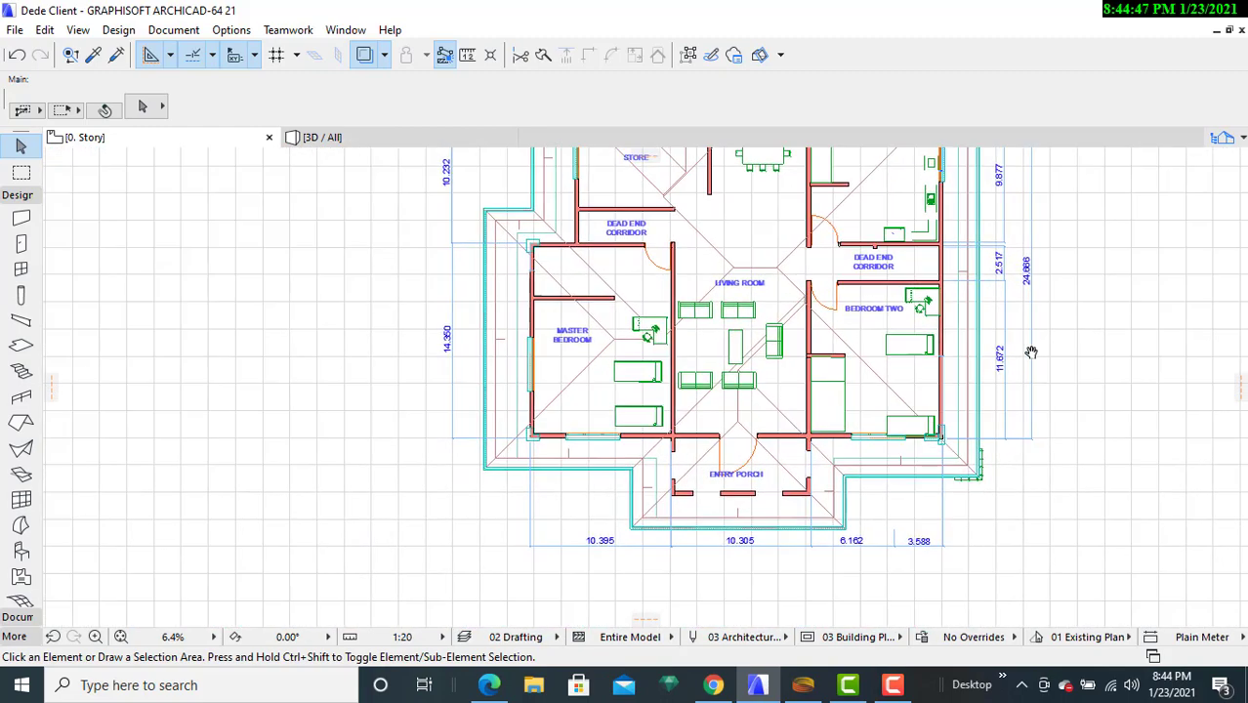
{"action": "scroll", "coordinate": [1029, 499], "scroll_direction": "up", "scroll_amount": 2}
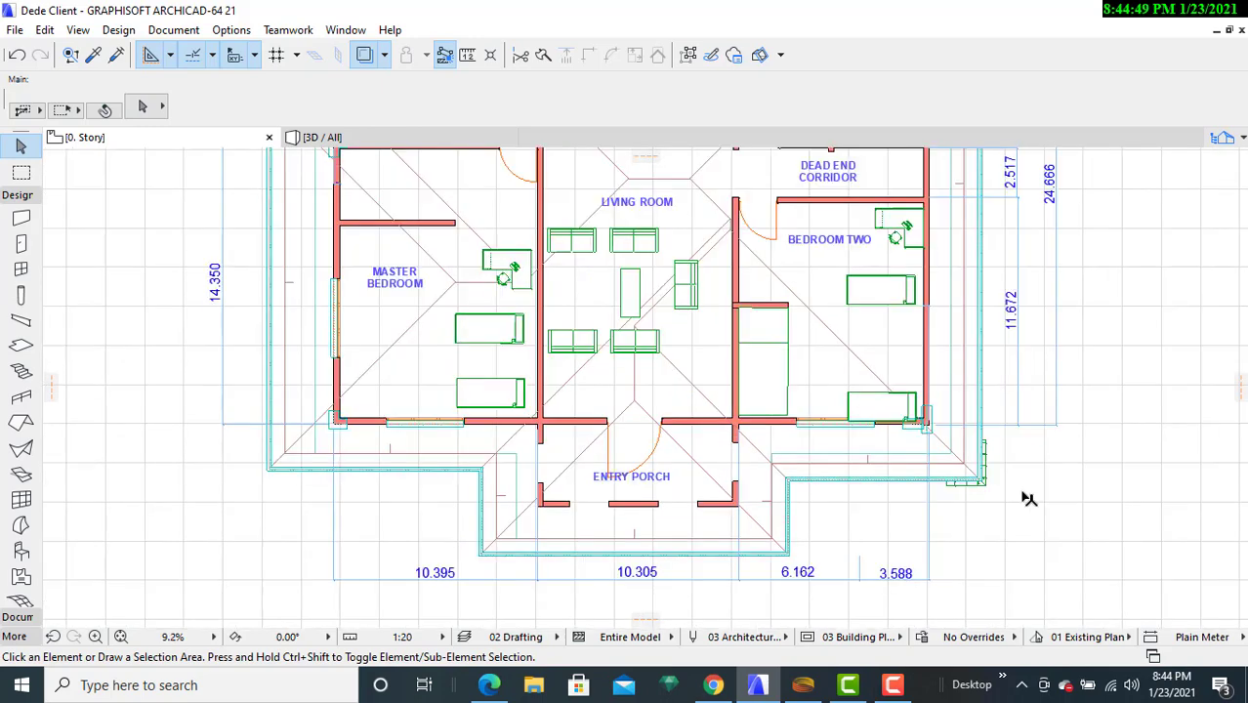
{"action": "left_click", "coordinate": [965, 485]}
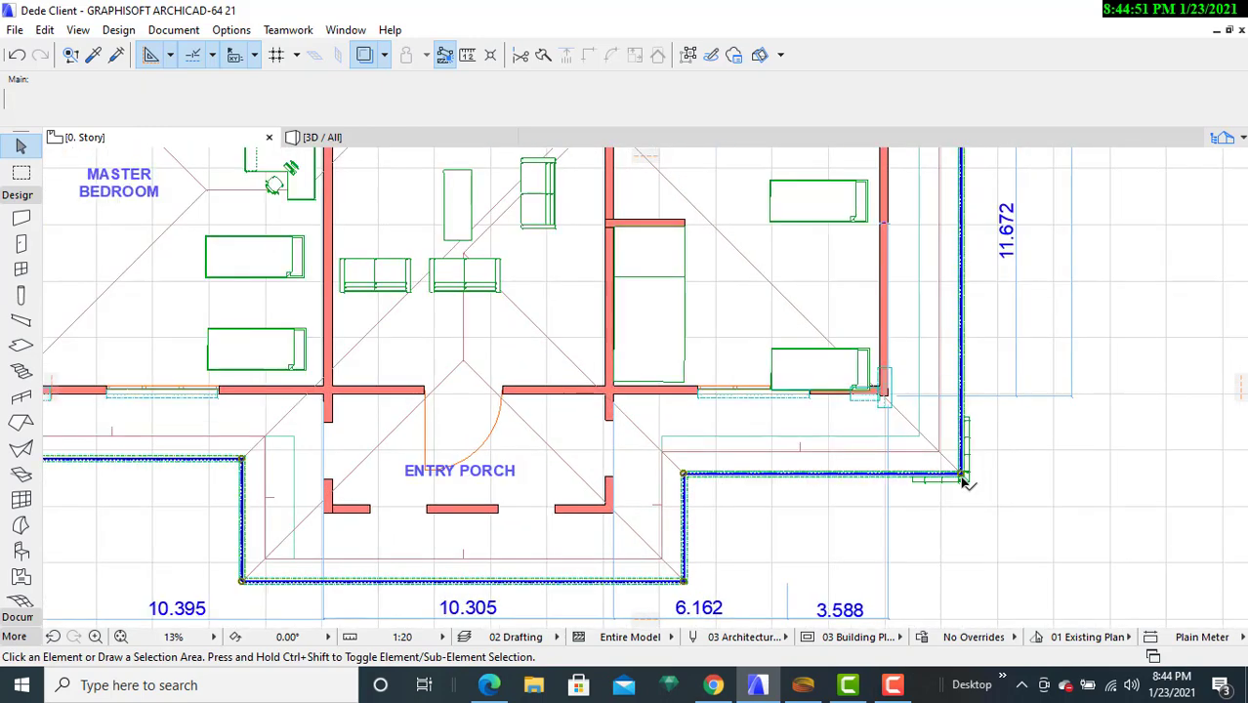
{"action": "left_click", "coordinate": [975, 511]}
{"action": "left_click", "coordinate": [970, 479]}
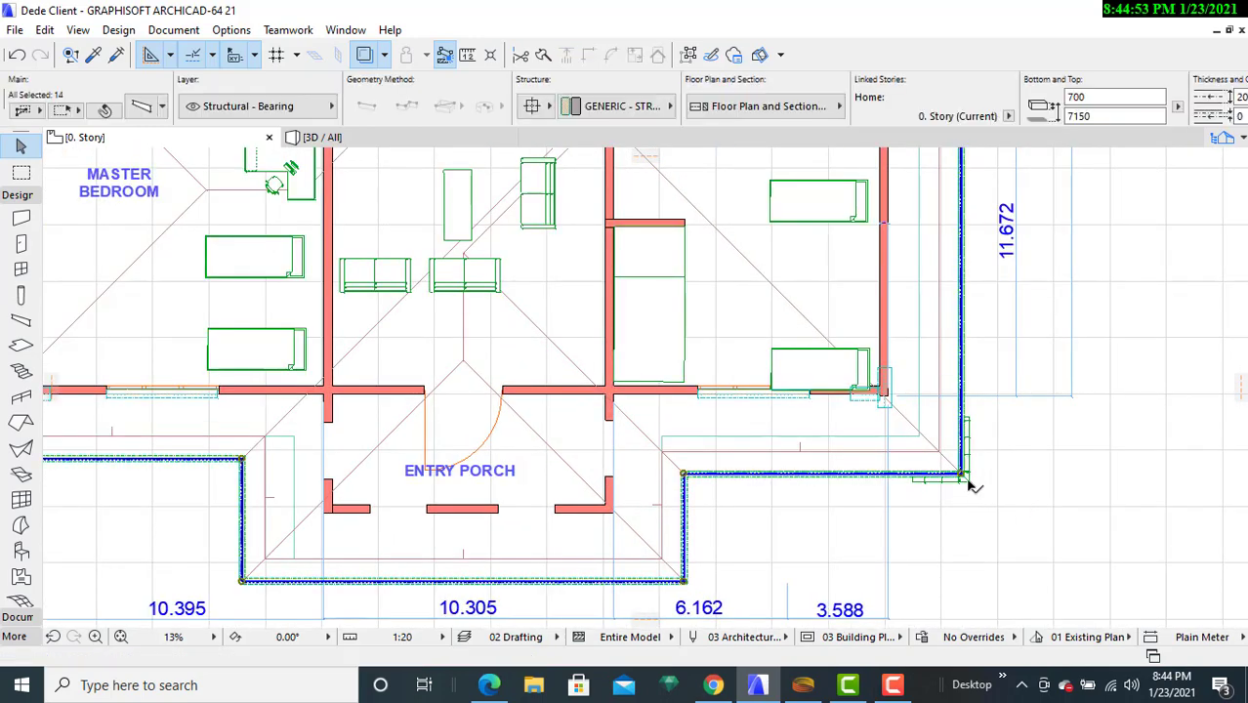
{"action": "scroll", "coordinate": [1003, 474], "scroll_direction": "up", "scroll_amount": 4}
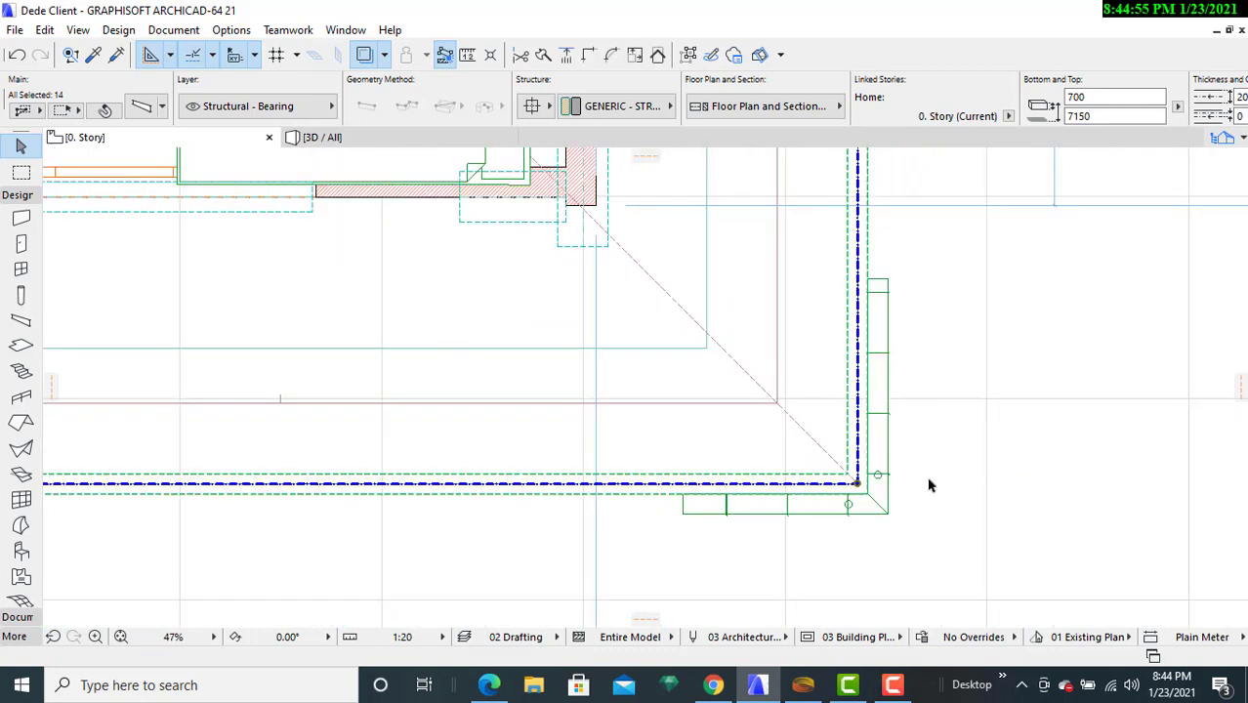
{"action": "left_click", "coordinate": [917, 485]}
- Drag a copy of the Bedroom Two corner gutter into the empty area beside the Master Bedroom, outside the roof outline
{"action": "left_click", "coordinate": [884, 479]}
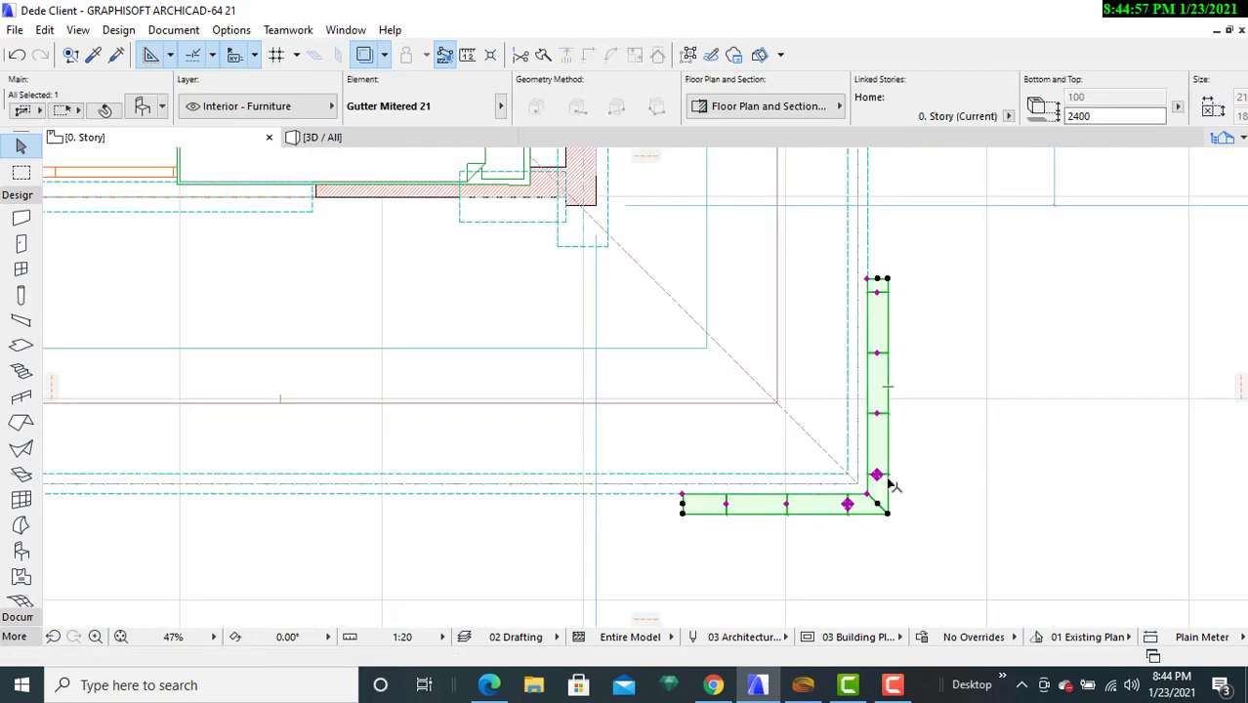
{"action": "right_click", "coordinate": [879, 357]}
{"action": "mouse_move", "coordinate": [1022, 422]}
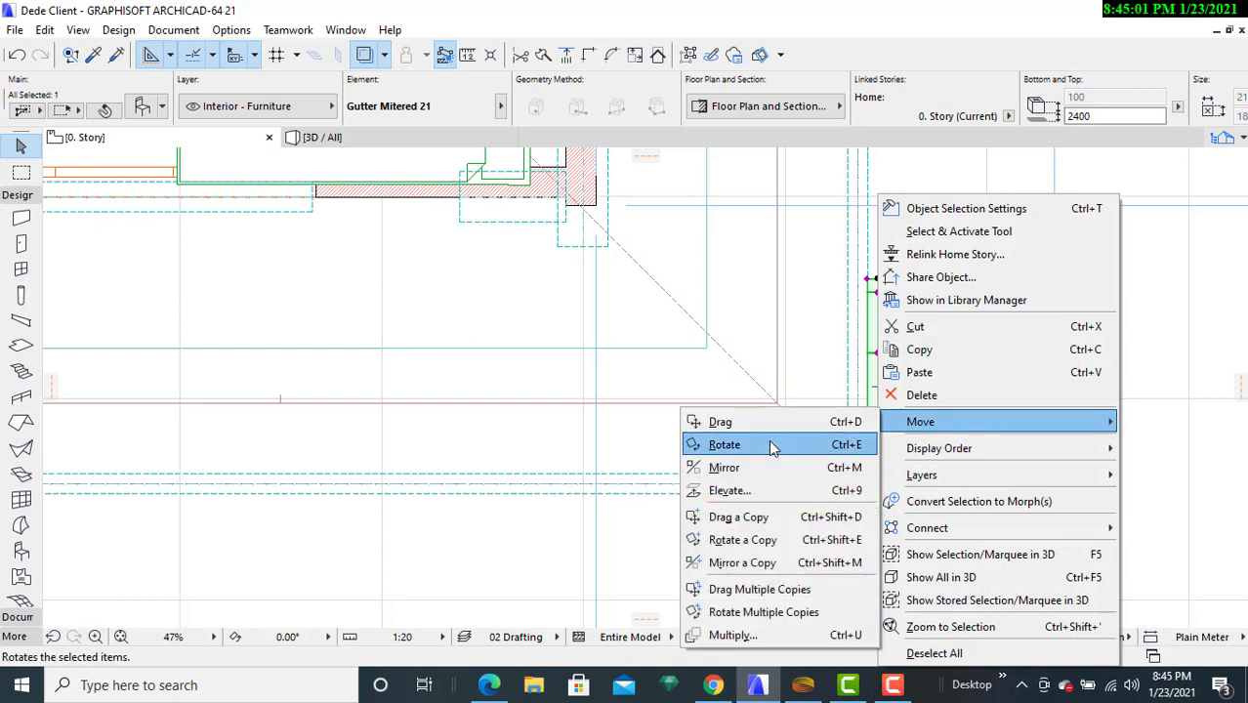
{"action": "left_click", "coordinate": [739, 517]}
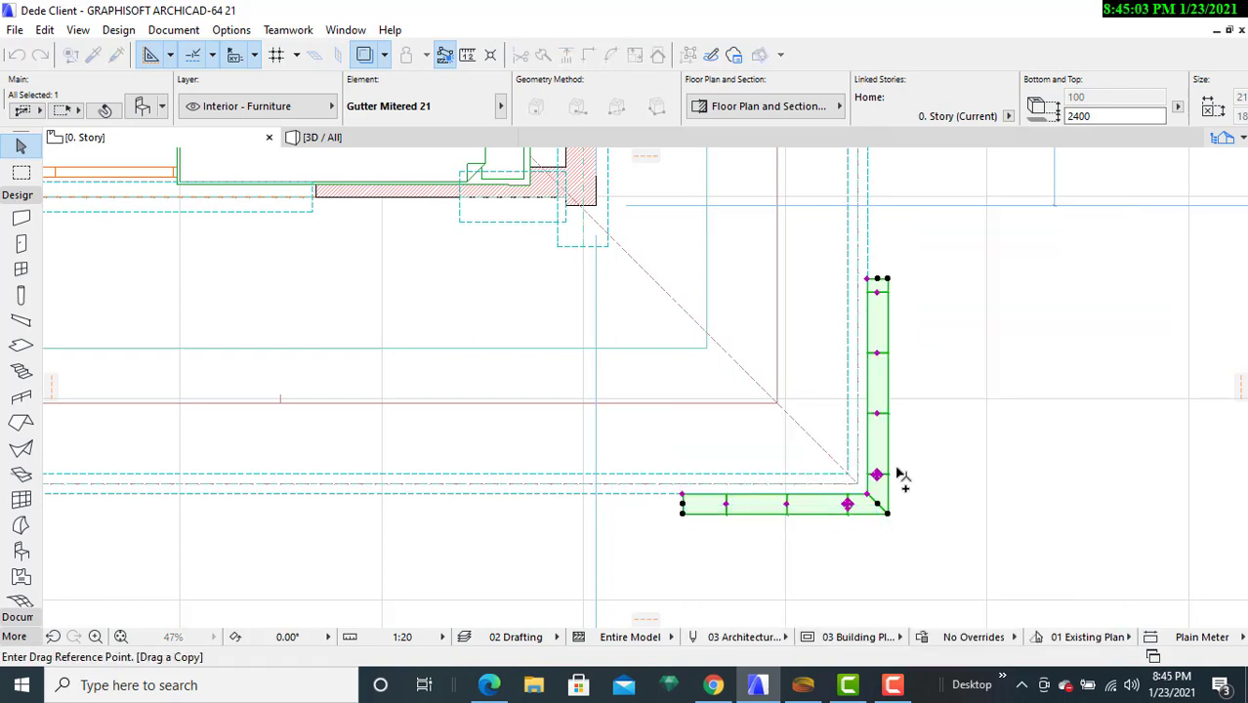
{"action": "left_click", "coordinate": [868, 494]}
{"action": "scroll", "coordinate": [717, 488], "scroll_direction": "down", "scroll_amount": 6}
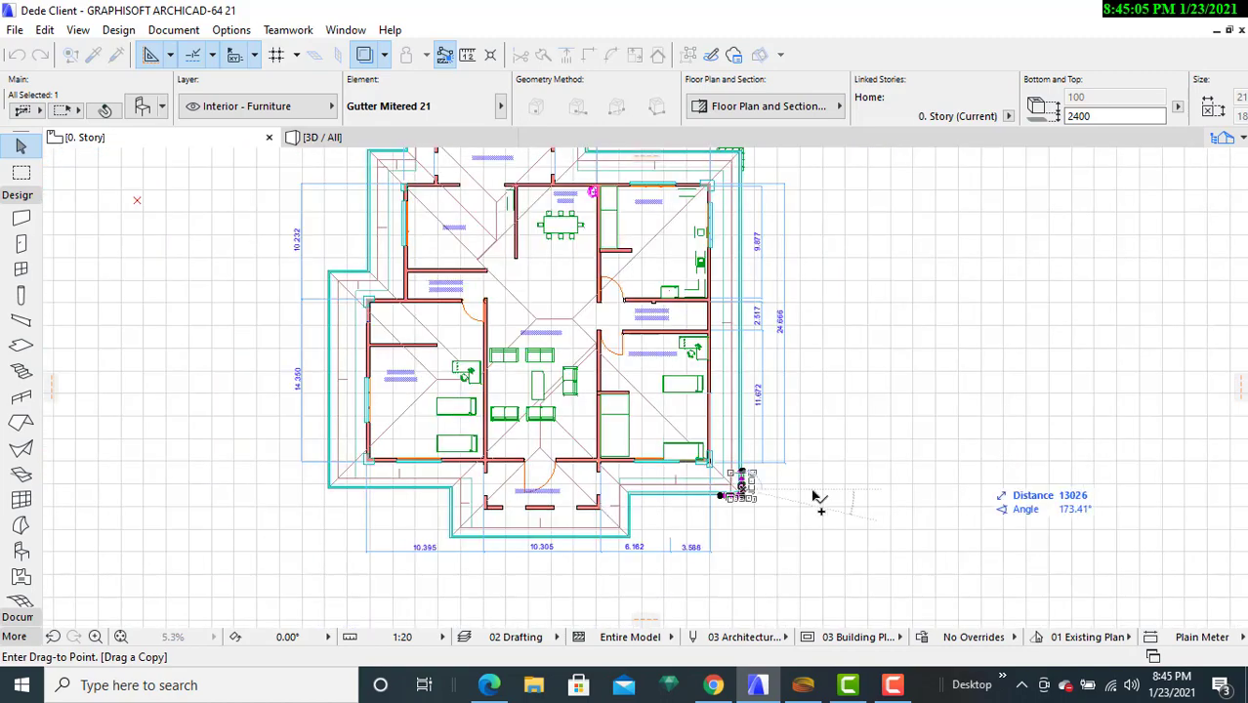
{"action": "middle_click_drag", "start_coordinate": [190, 501], "coordinate": [530, 468]}
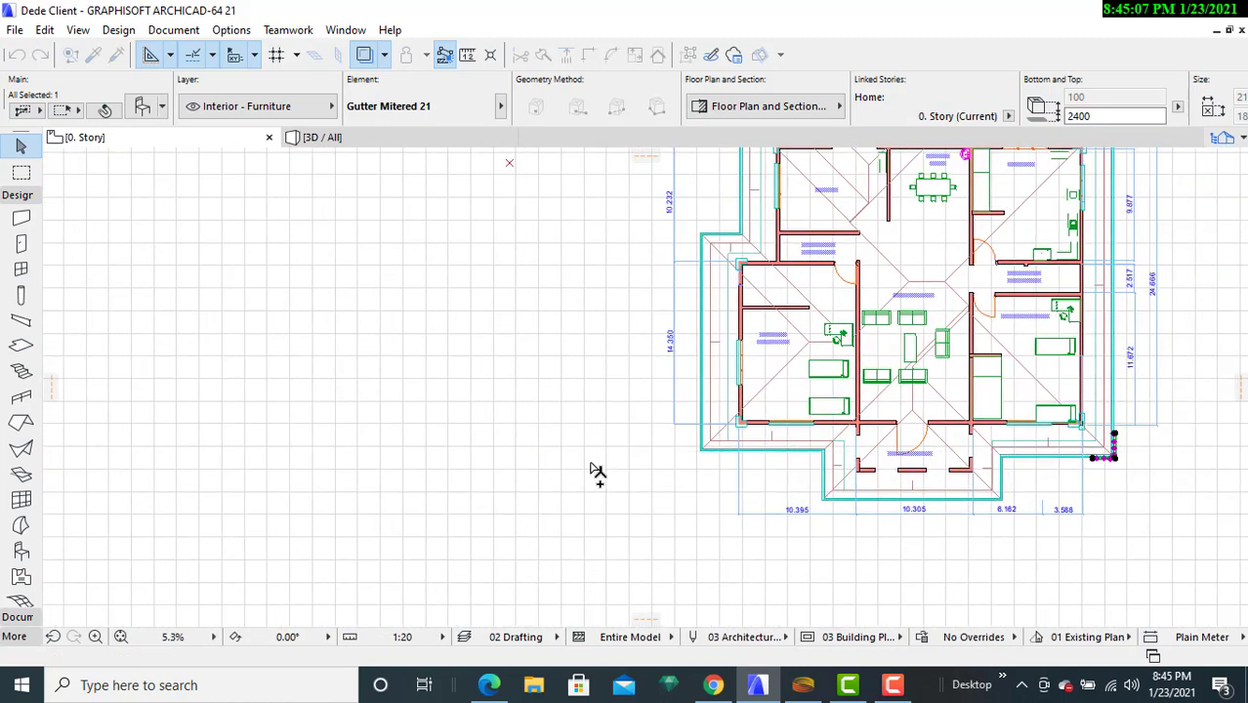
{"action": "scroll", "coordinate": [633, 442], "scroll_direction": "up", "scroll_amount": 5}
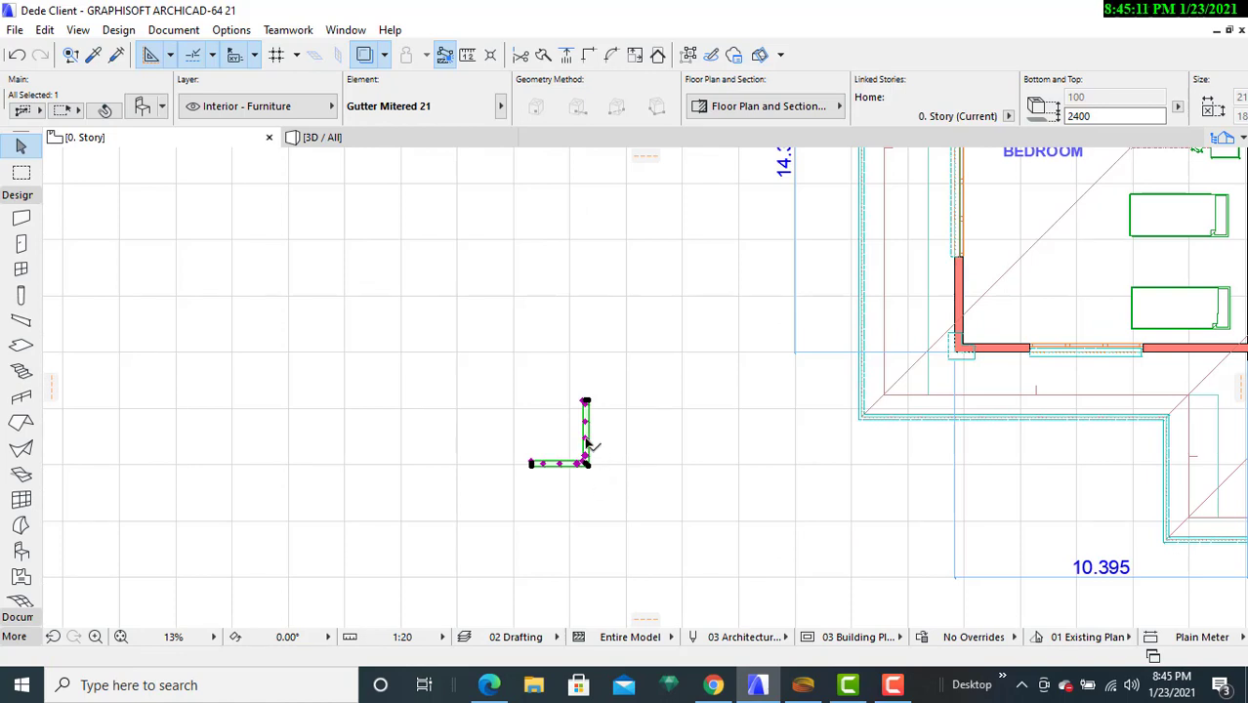
- Rotate the copied mitered gutter 90° clockwise about the free end of its horizontal arm
{"action": "right_click", "coordinate": [587, 443]}
{"action": "mouse_move", "coordinate": [657, 426]}
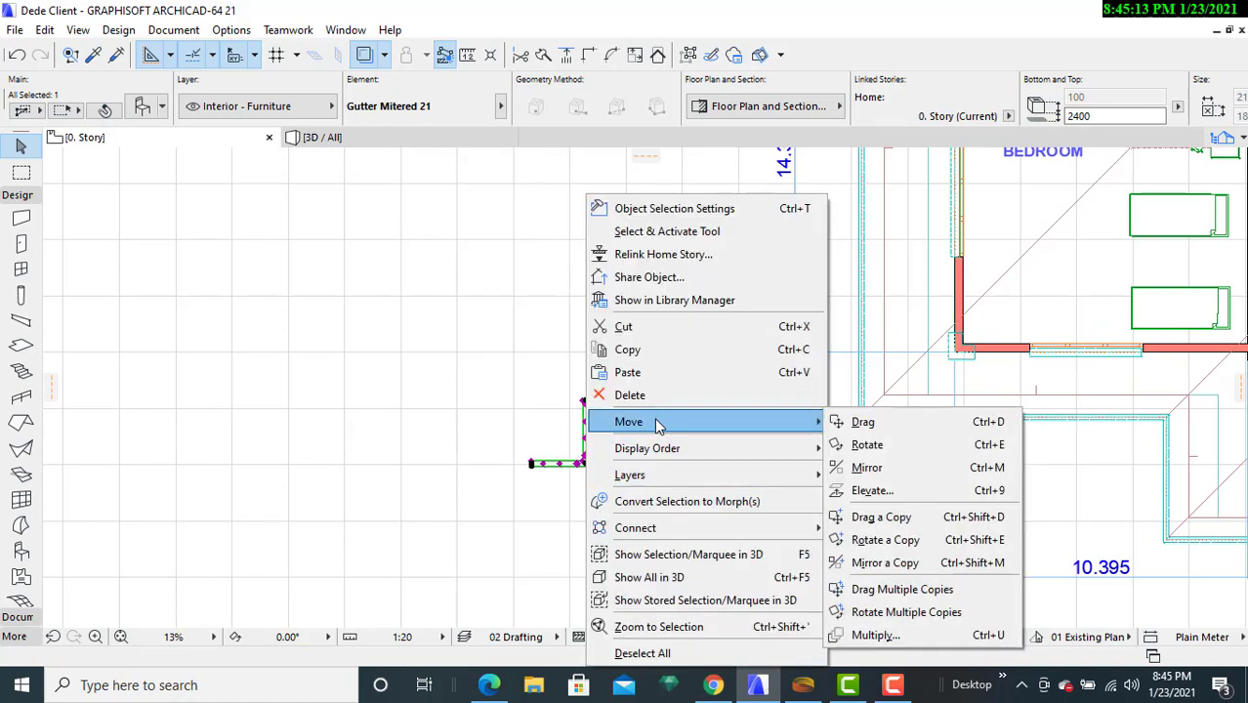
{"action": "left_click", "coordinate": [904, 445]}
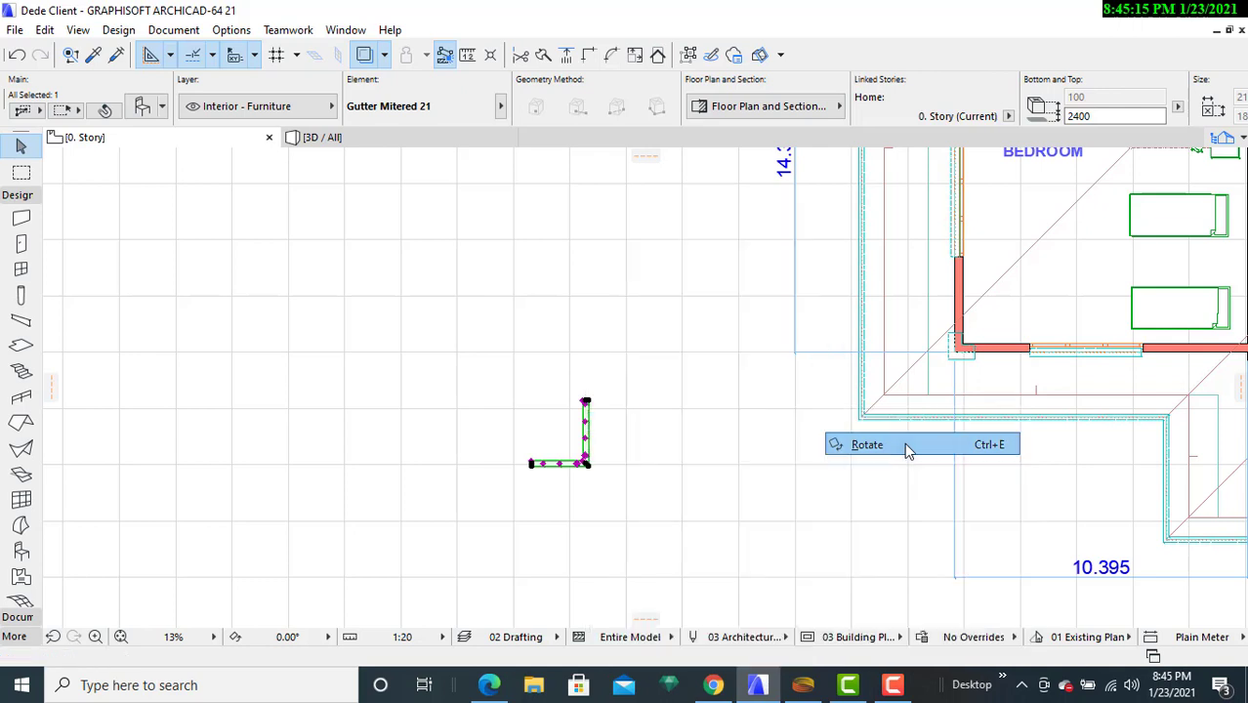
{"action": "left_click", "coordinate": [535, 465]}
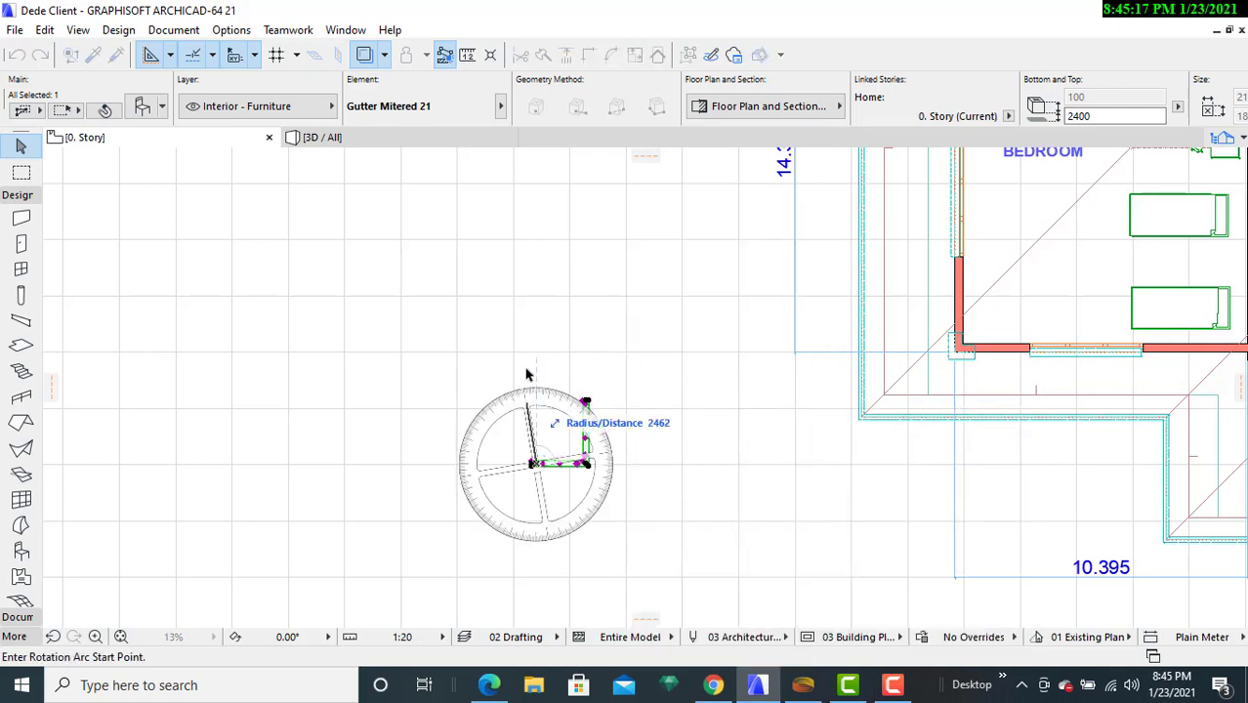
{"action": "left_click", "coordinate": [536, 321]}
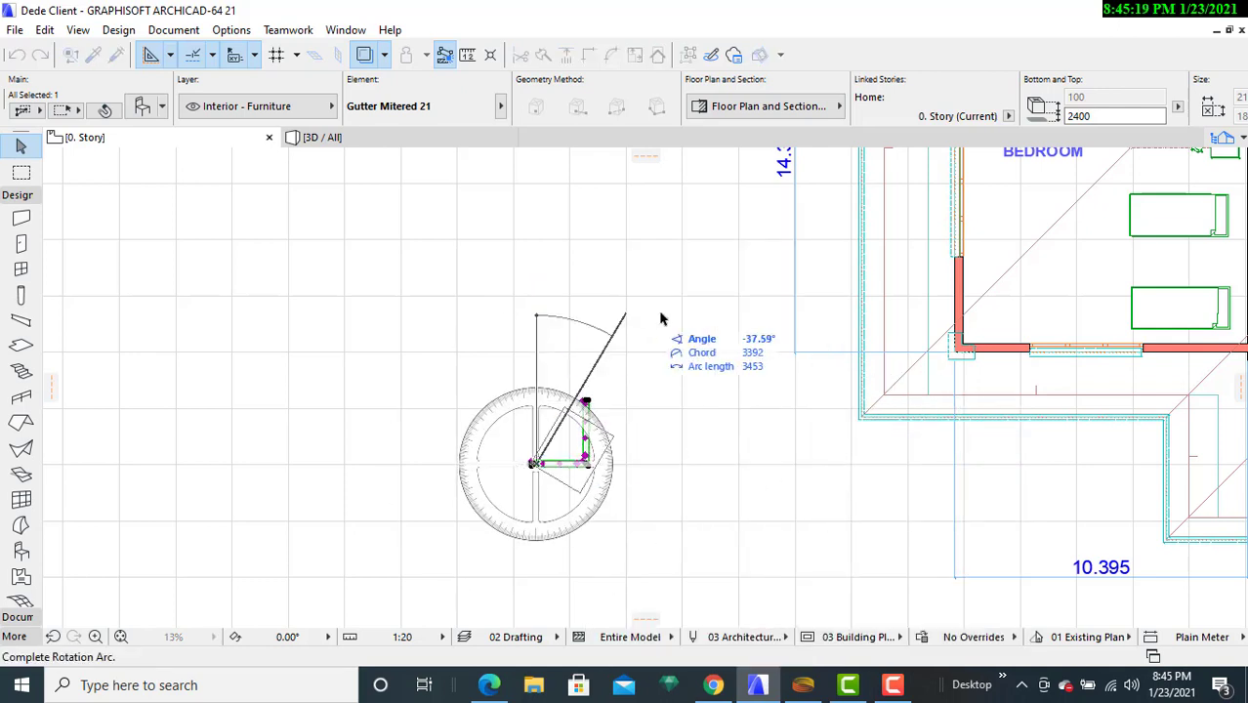
{"action": "left_click", "coordinate": [735, 469]}
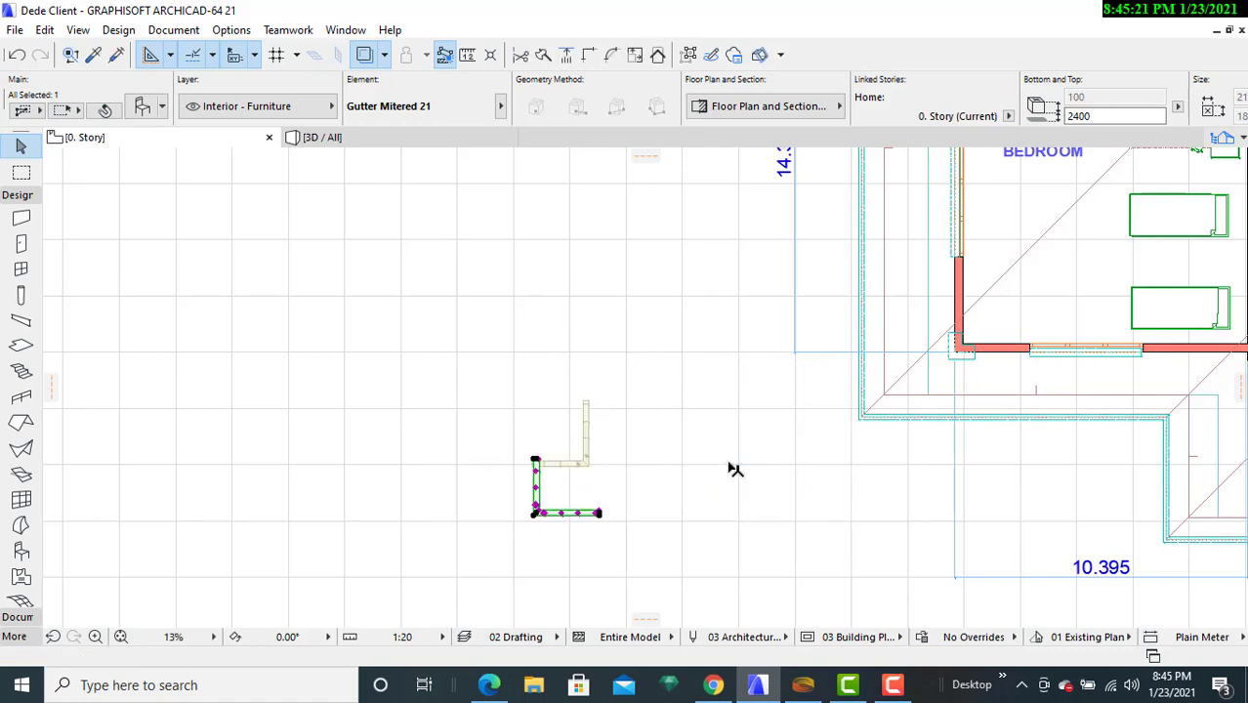
{"action": "middle_click_drag", "start_coordinate": [674, 508], "coordinate": [712, 446]}
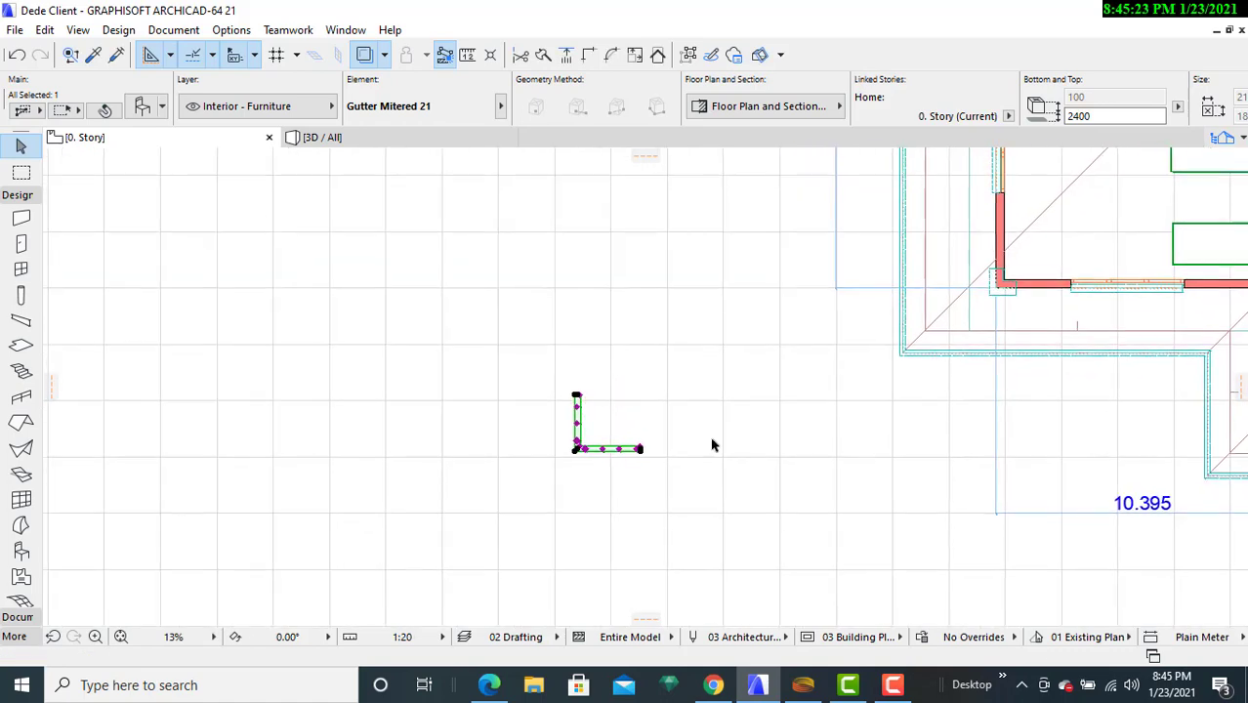
- Move the rotated gutter onto the roof corner outside the Master Bedroom, with its horizontal arm against the outer dashed roof edge
{"action": "right_click", "coordinate": [593, 451]}
{"action": "mouse_move", "coordinate": [691, 421]}
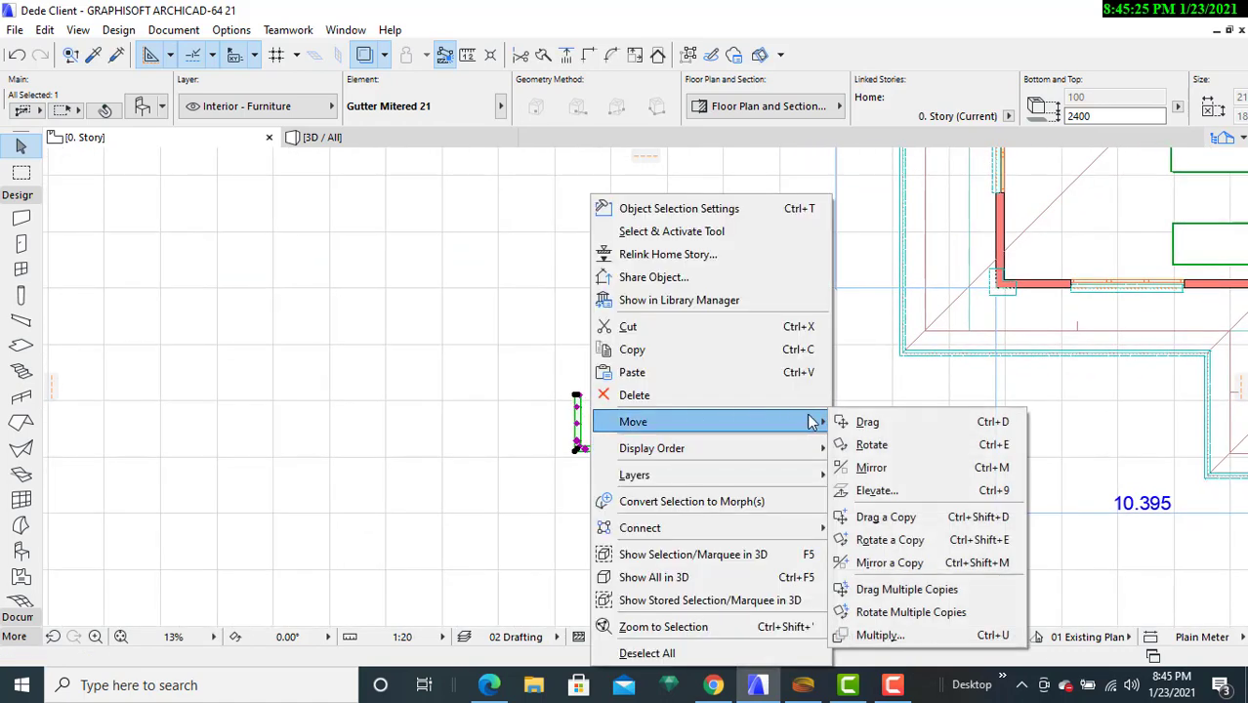
{"action": "left_click", "coordinate": [866, 422]}
{"action": "left_click", "coordinate": [602, 452]}
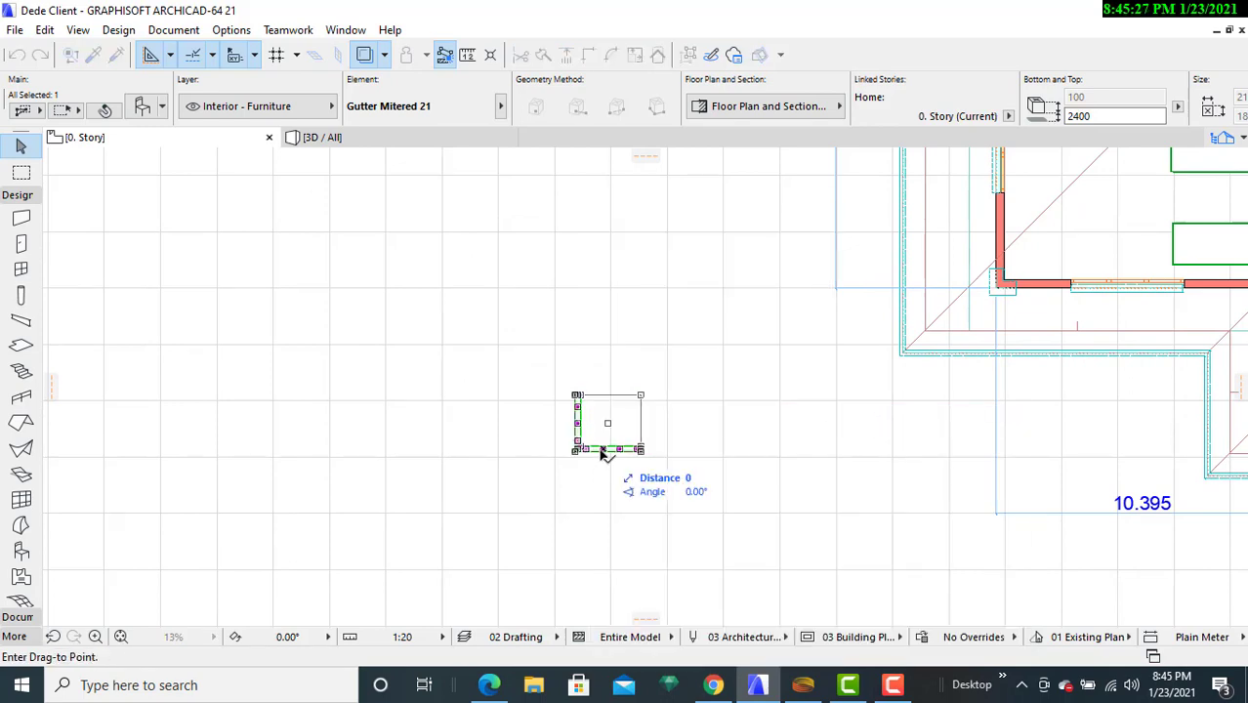
{"action": "scroll", "coordinate": [873, 405], "scroll_direction": "up", "scroll_amount": 4}
{"action": "middle_click_drag", "start_coordinate": [873, 405], "coordinate": [520, 548]}
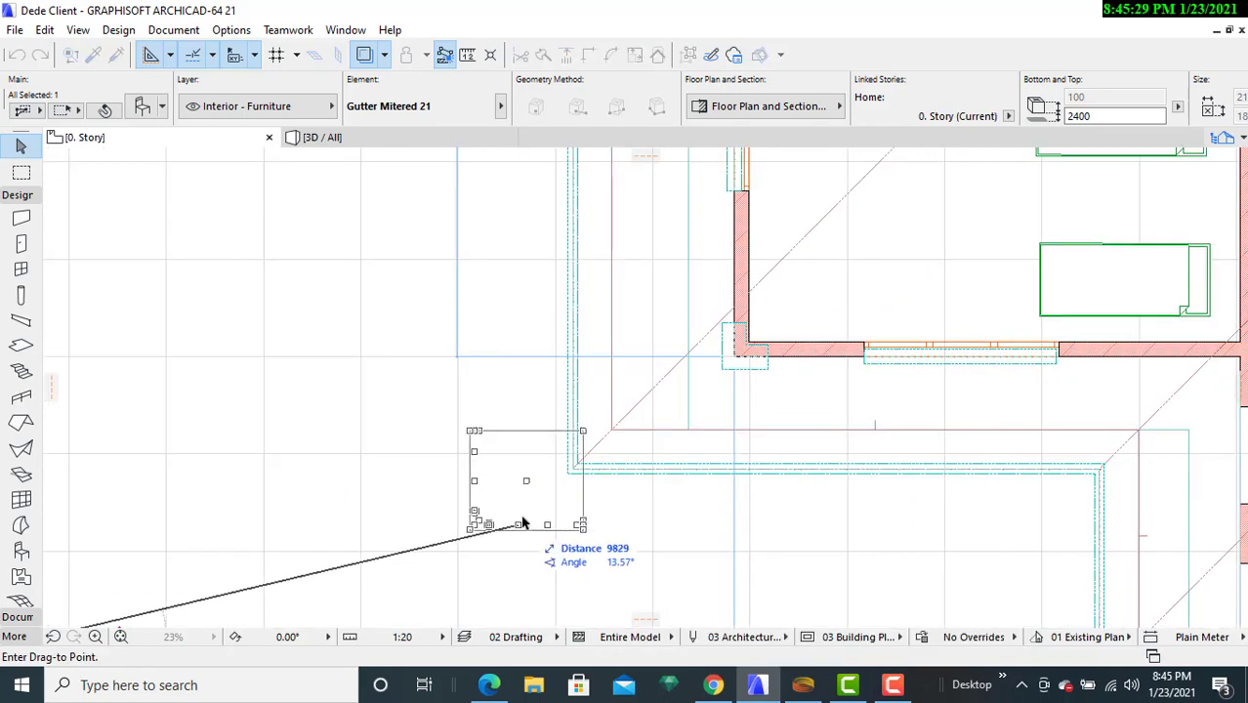
{"action": "scroll", "coordinate": [610, 488], "scroll_direction": "up", "scroll_amount": 4}
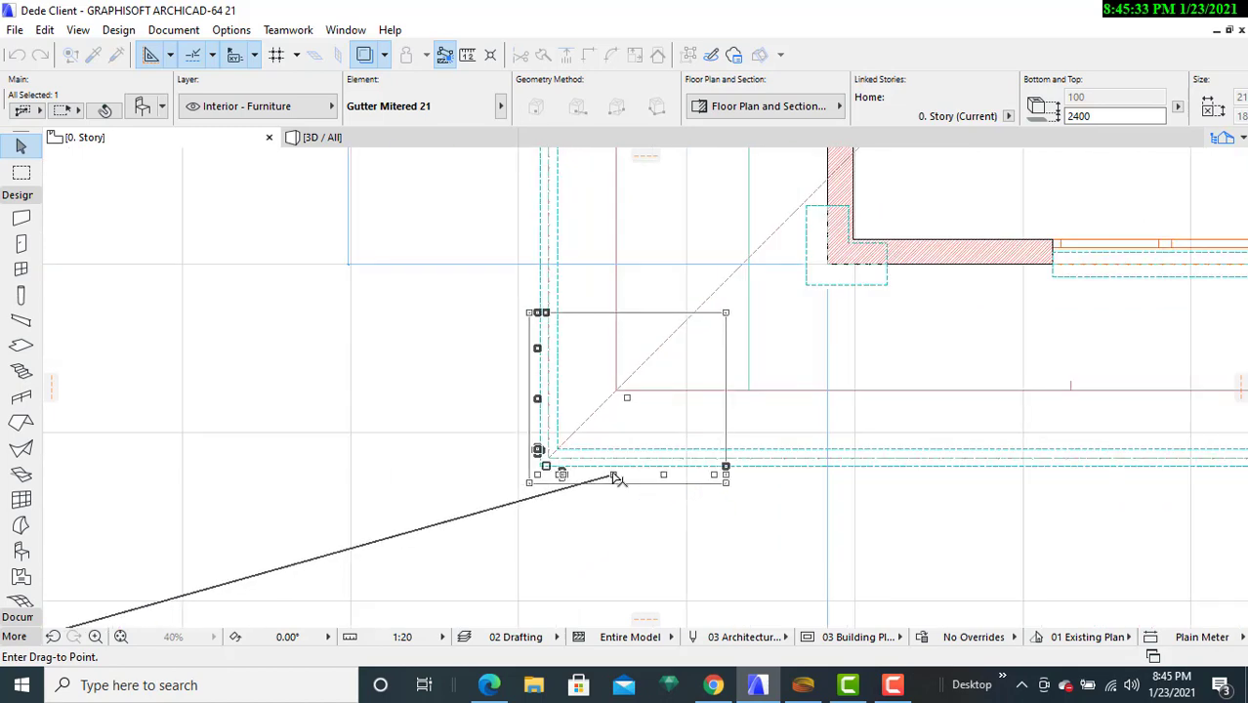
{"action": "left_click", "coordinate": [614, 478]}
- Nudge the Master Bedroom corner gutter horizontally outward until its vertical arm meets the outer dashed roof outline, and deselect it
{"action": "scroll", "coordinate": [571, 528], "scroll_direction": "up", "scroll_amount": 3}
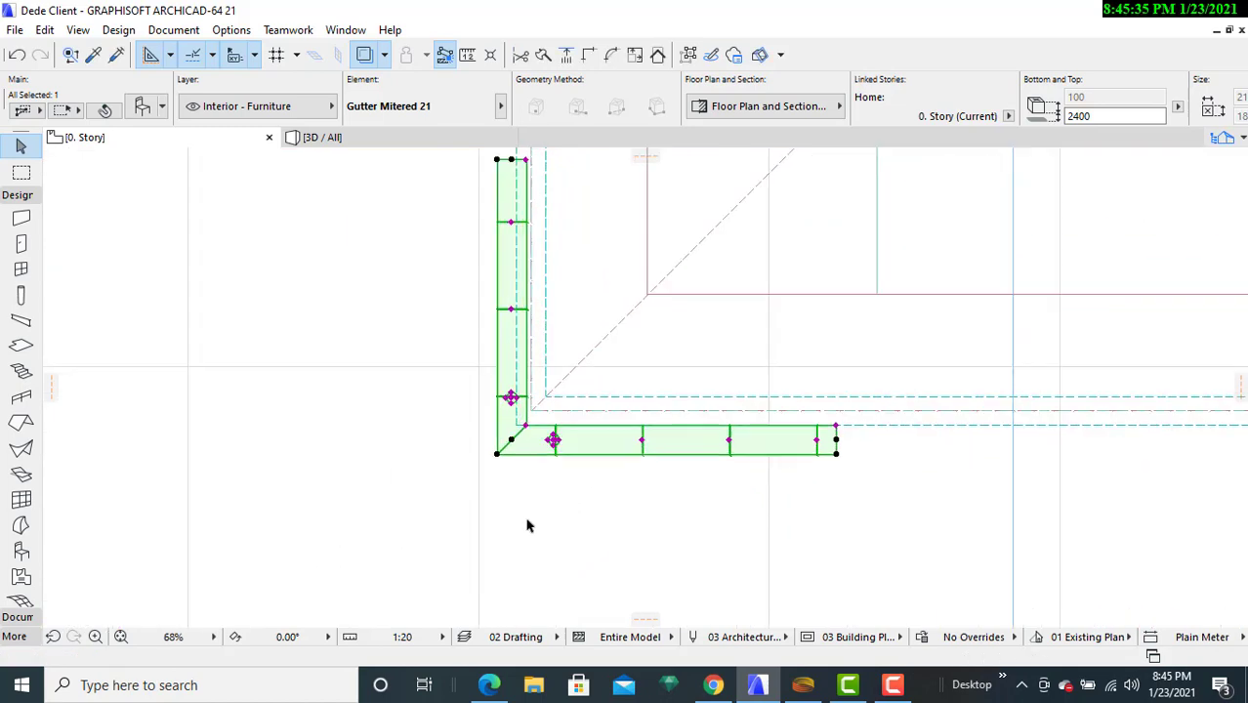
{"action": "right_click", "coordinate": [508, 456]}
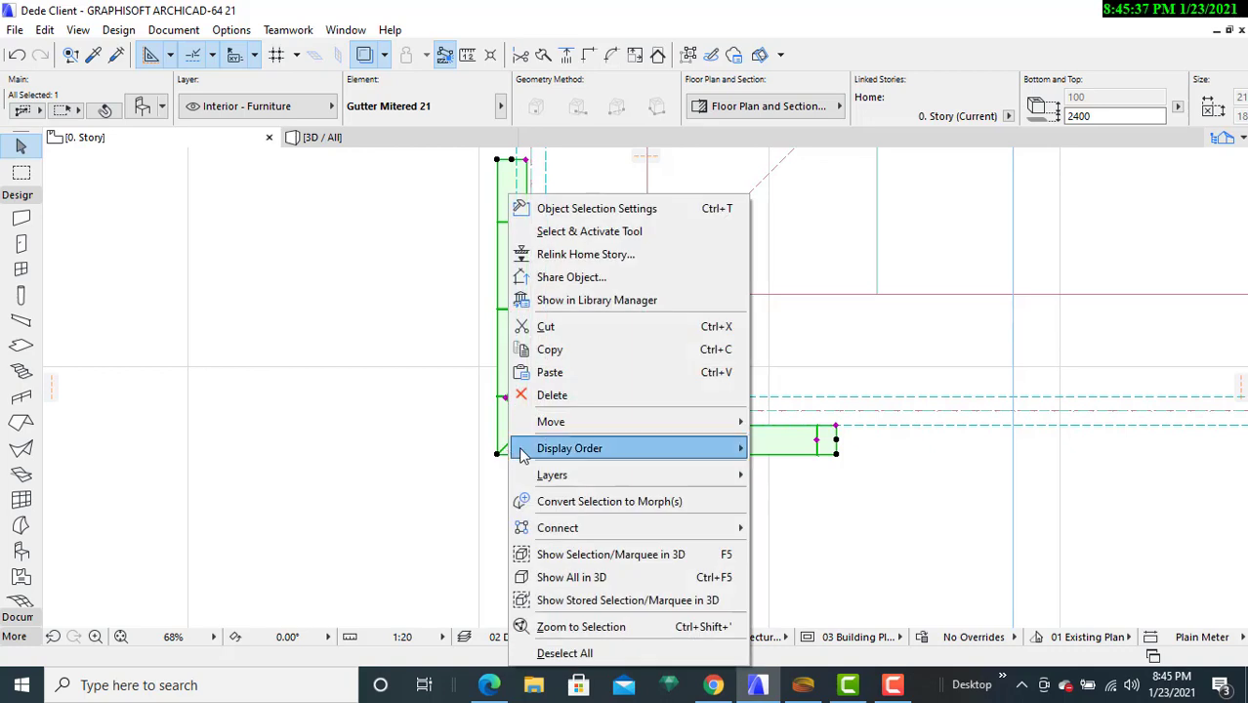
{"action": "mouse_move", "coordinate": [719, 422]}
{"action": "left_click", "coordinate": [784, 422]}
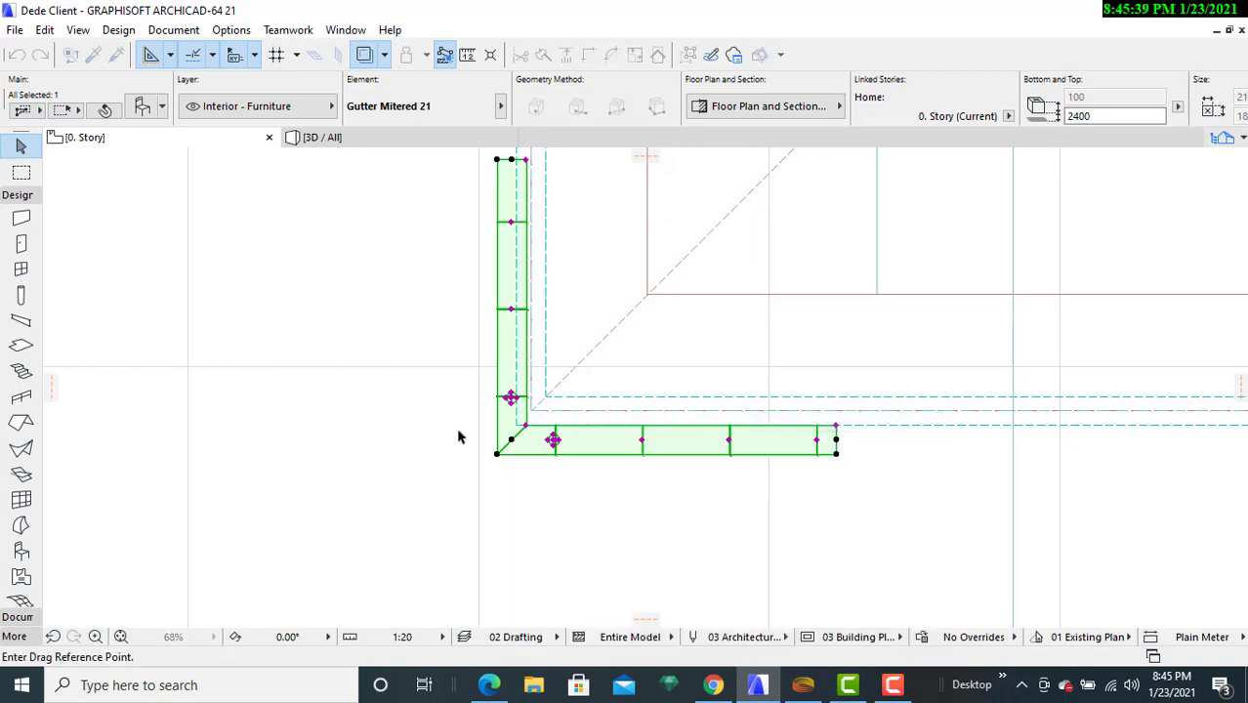
{"action": "left_click", "coordinate": [505, 434]}
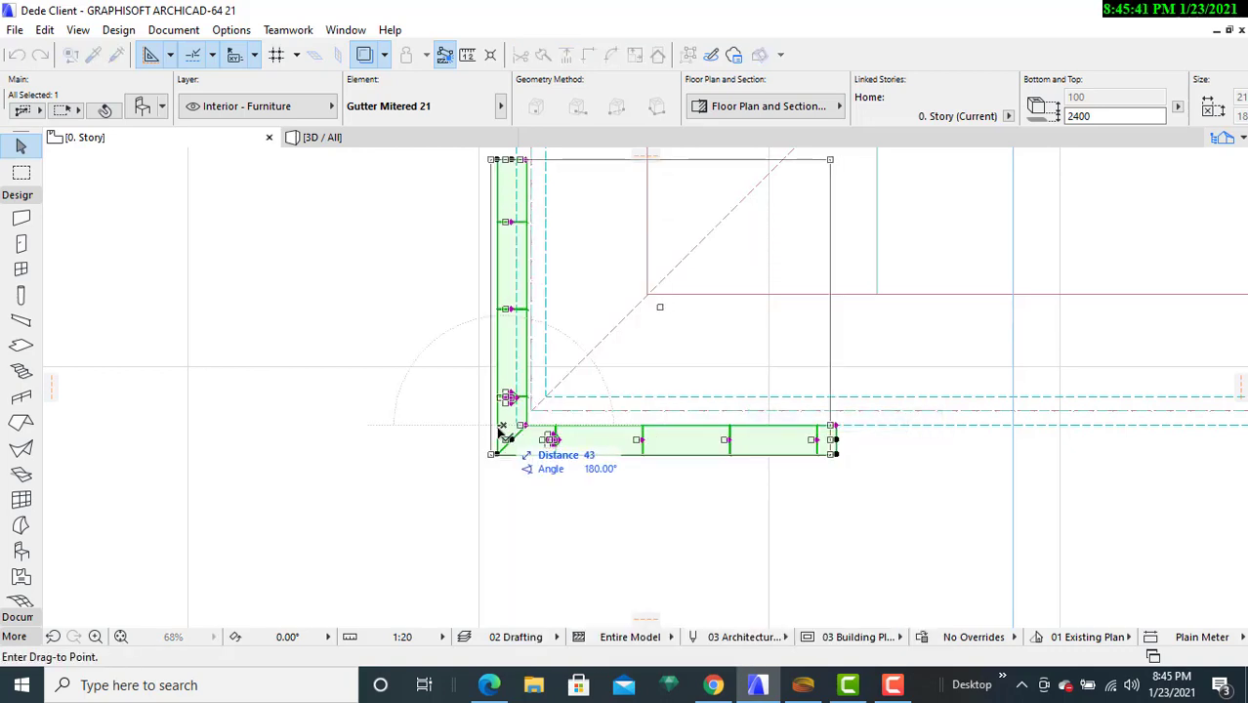
{"action": "left_click", "coordinate": [498, 435]}
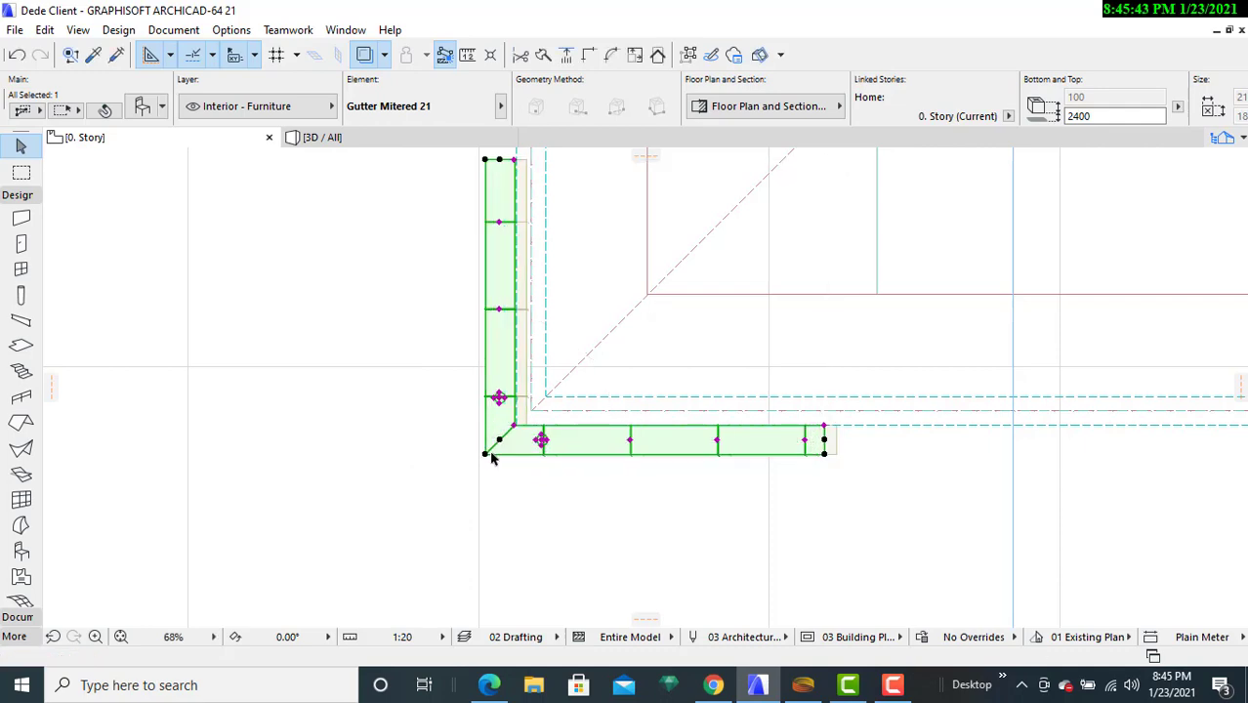
{"action": "left_click", "coordinate": [545, 525]}
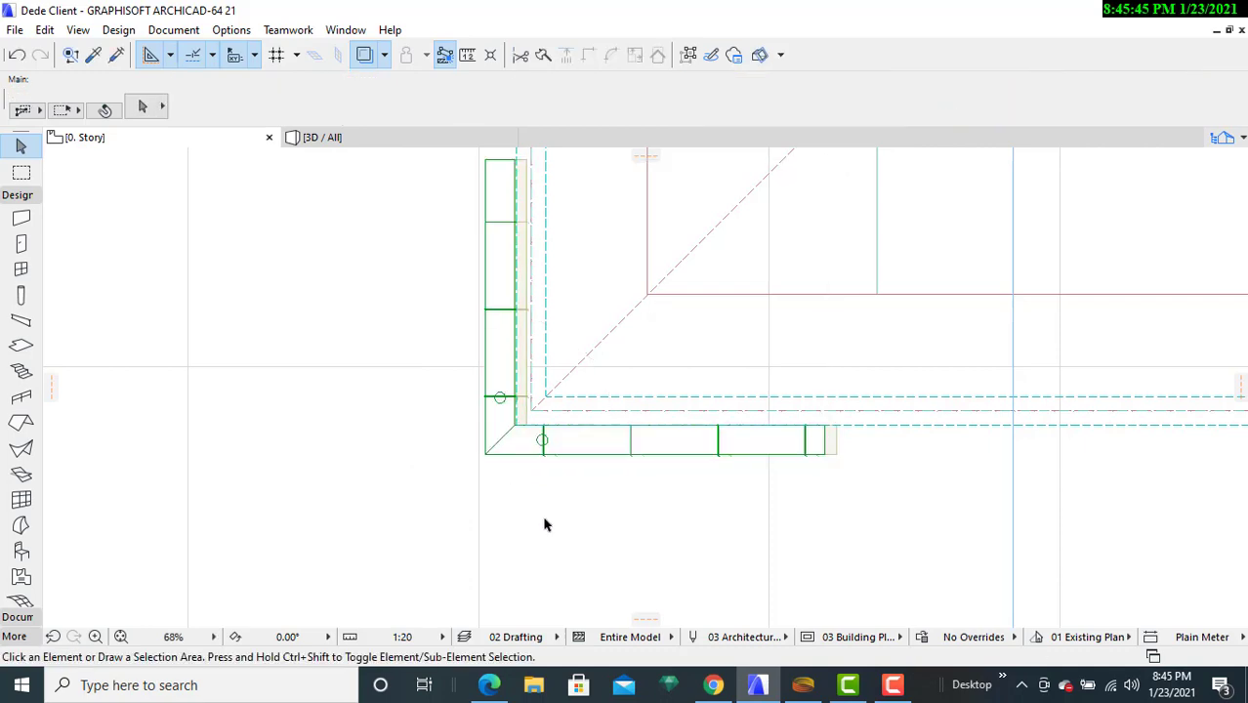
- Drag a copy of the Master Bedroom corner gutter into the empty area just outside that roof corner
{"action": "scroll", "coordinate": [545, 525], "scroll_direction": "down", "scroll_amount": 3}
{"action": "scroll", "coordinate": [420, 383], "scroll_direction": "down", "scroll_amount": 7}
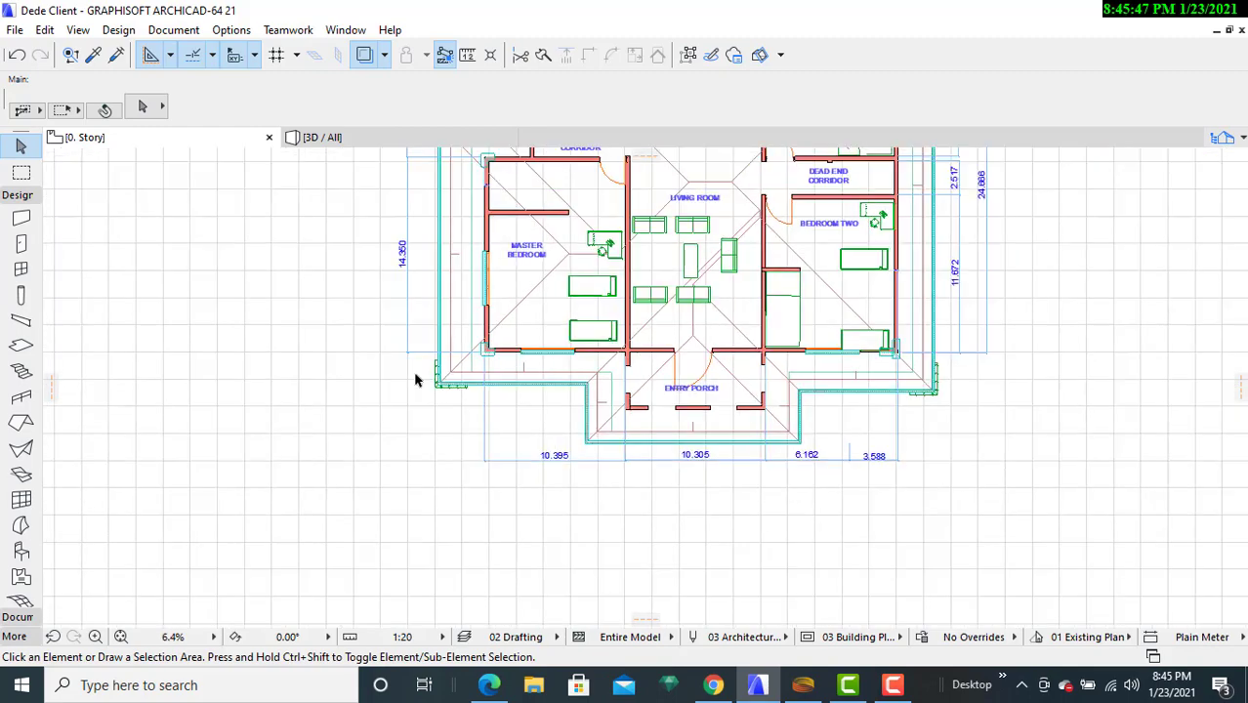
{"action": "middle_click_drag", "start_coordinate": [418, 379], "coordinate": [409, 567]}
{"action": "middle_click_drag", "start_coordinate": [469, 388], "coordinate": [471, 458]}
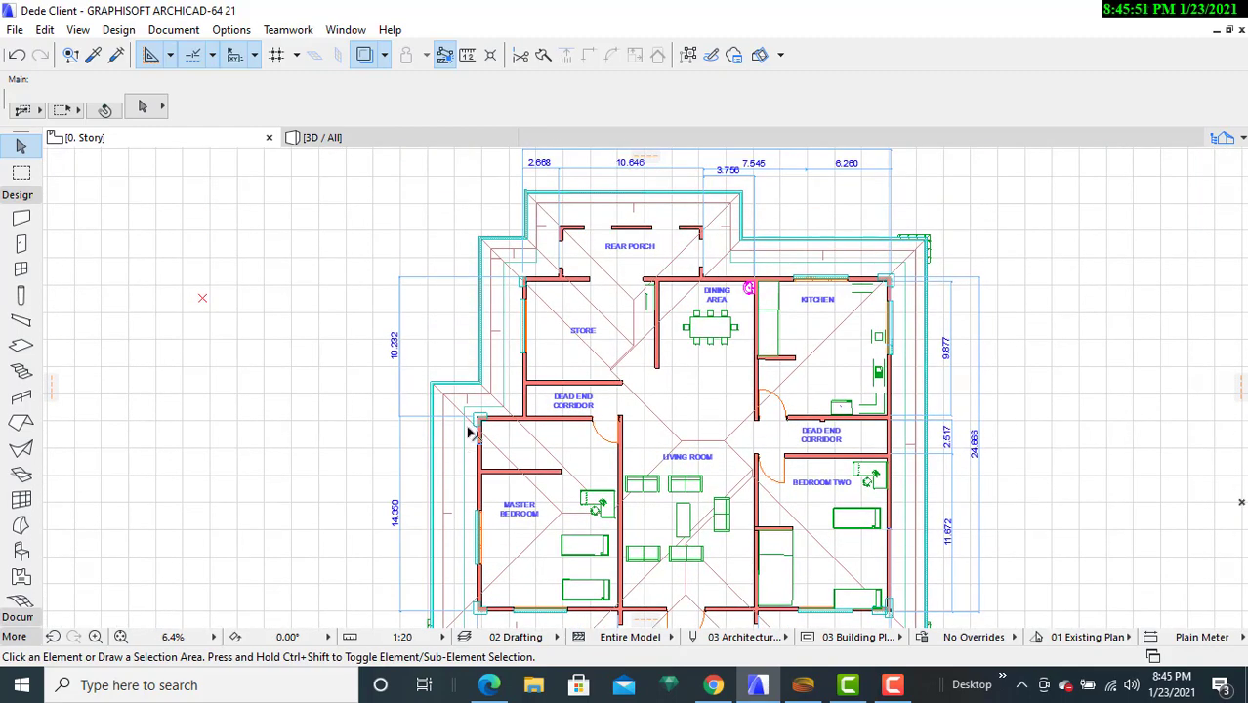
{"action": "middle_click_drag", "start_coordinate": [465, 520], "coordinate": [506, 378]}
{"action": "scroll", "coordinate": [467, 520], "scroll_direction": "up", "scroll_amount": 3}
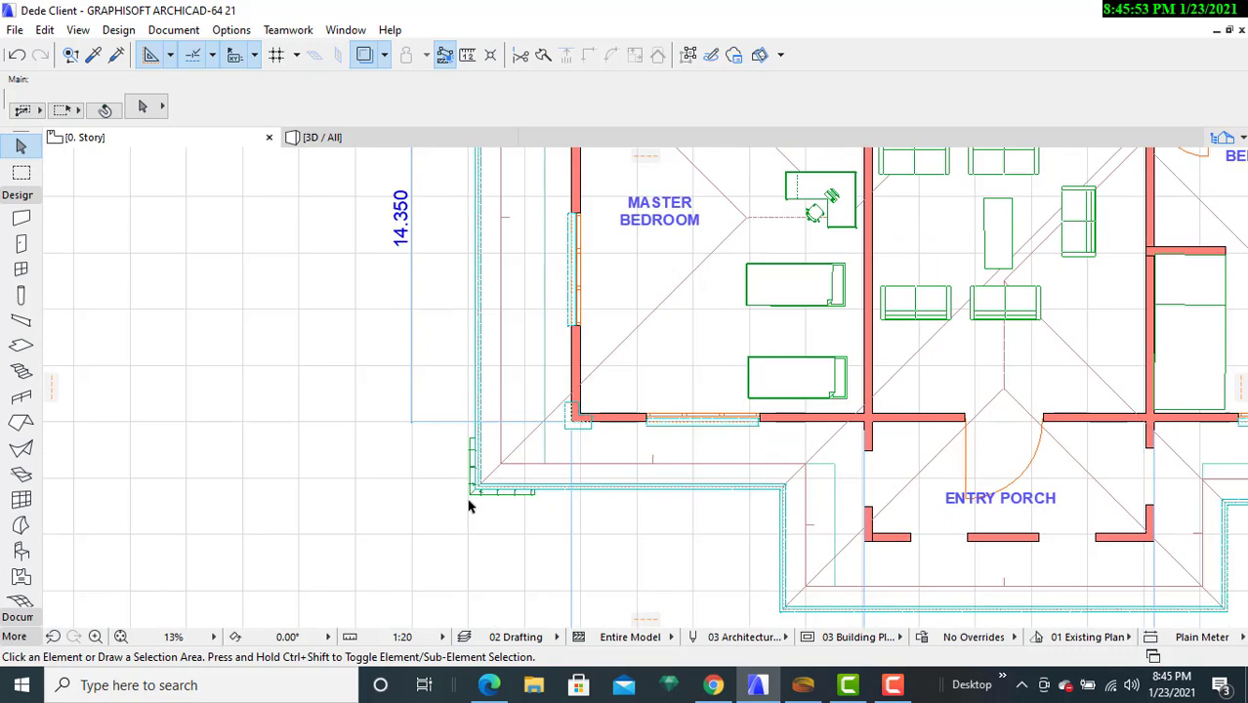
{"action": "left_click", "coordinate": [473, 493]}
{"action": "scroll", "coordinate": [474, 498], "scroll_direction": "up", "scroll_amount": 5}
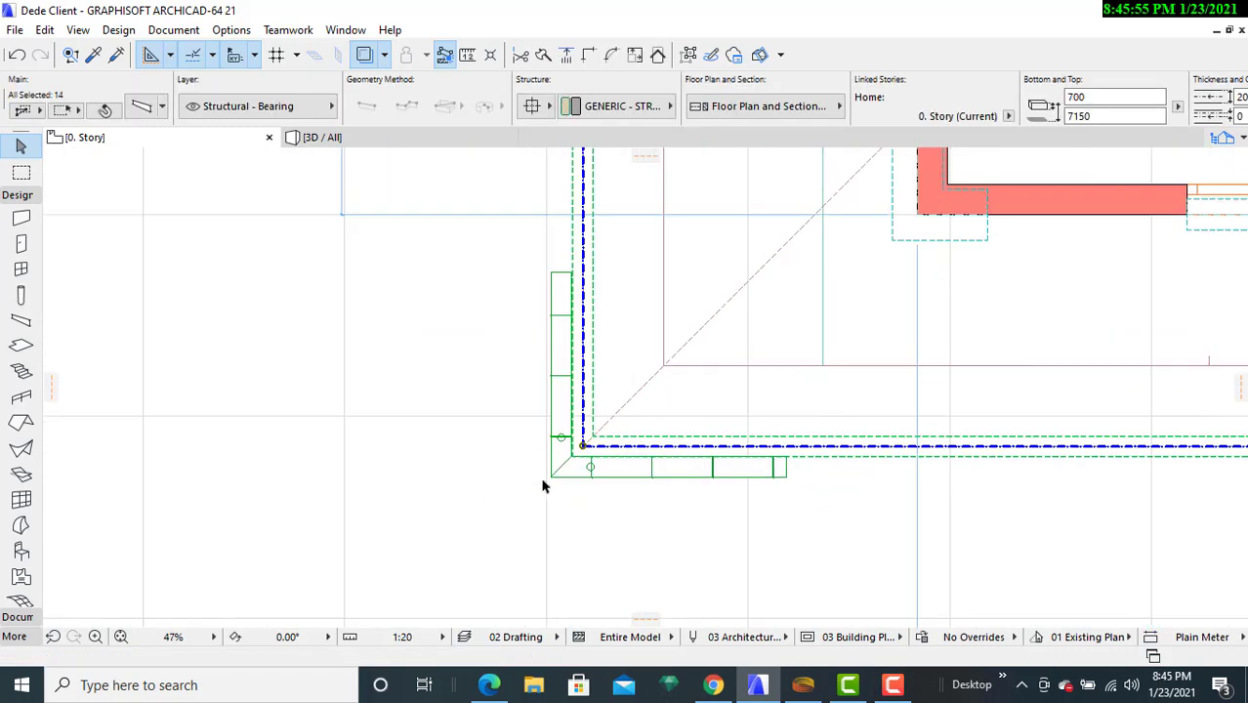
{"action": "left_click", "coordinate": [556, 481]}
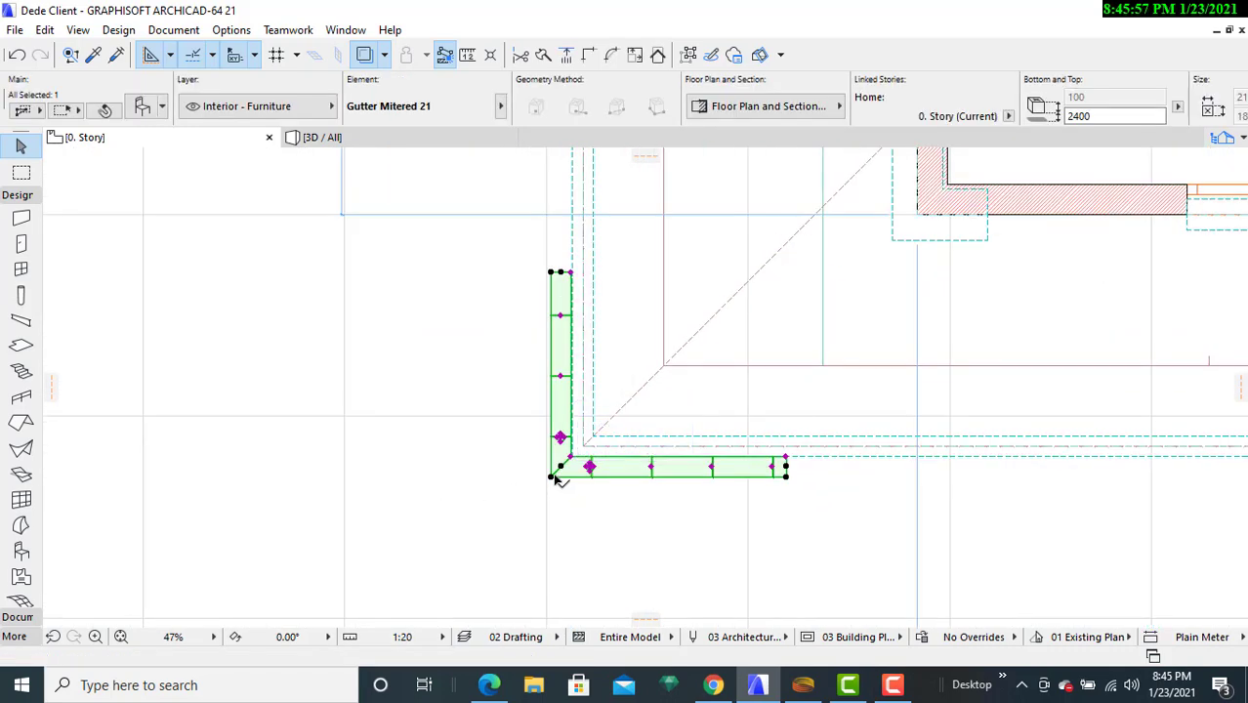
{"action": "right_click", "coordinate": [555, 477]}
{"action": "mouse_move", "coordinate": [664, 232]}
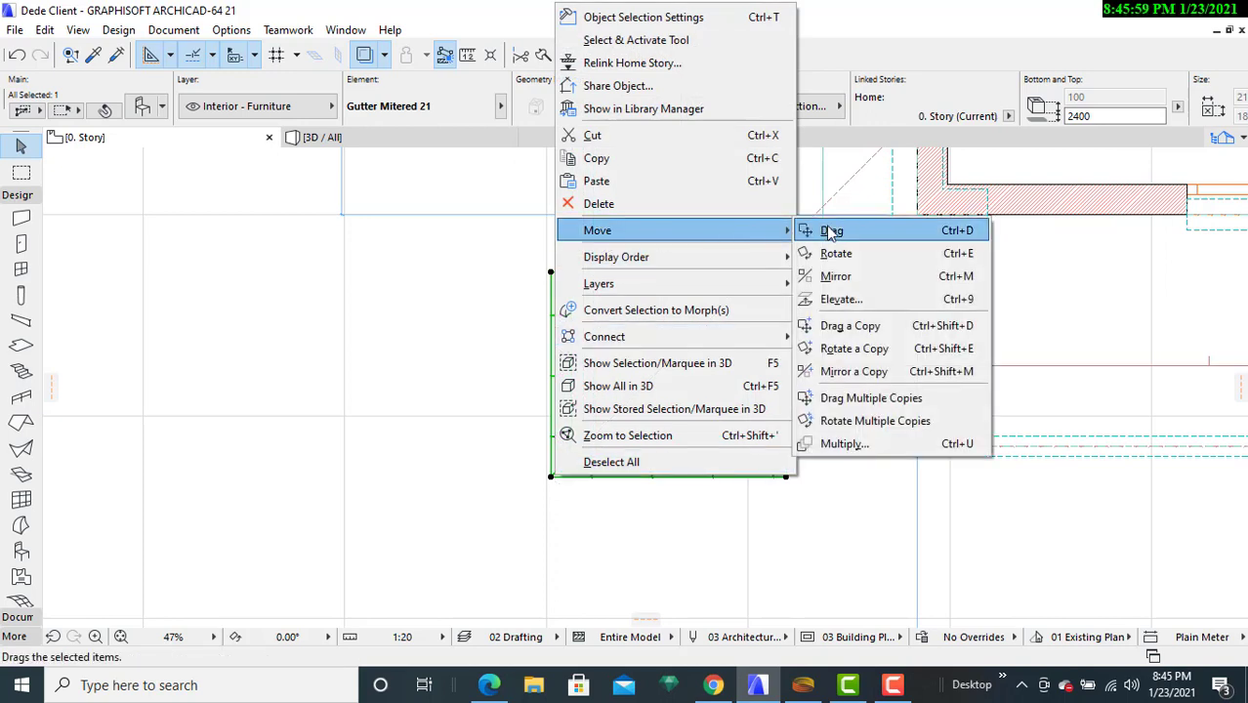
{"action": "left_click", "coordinate": [850, 327]}
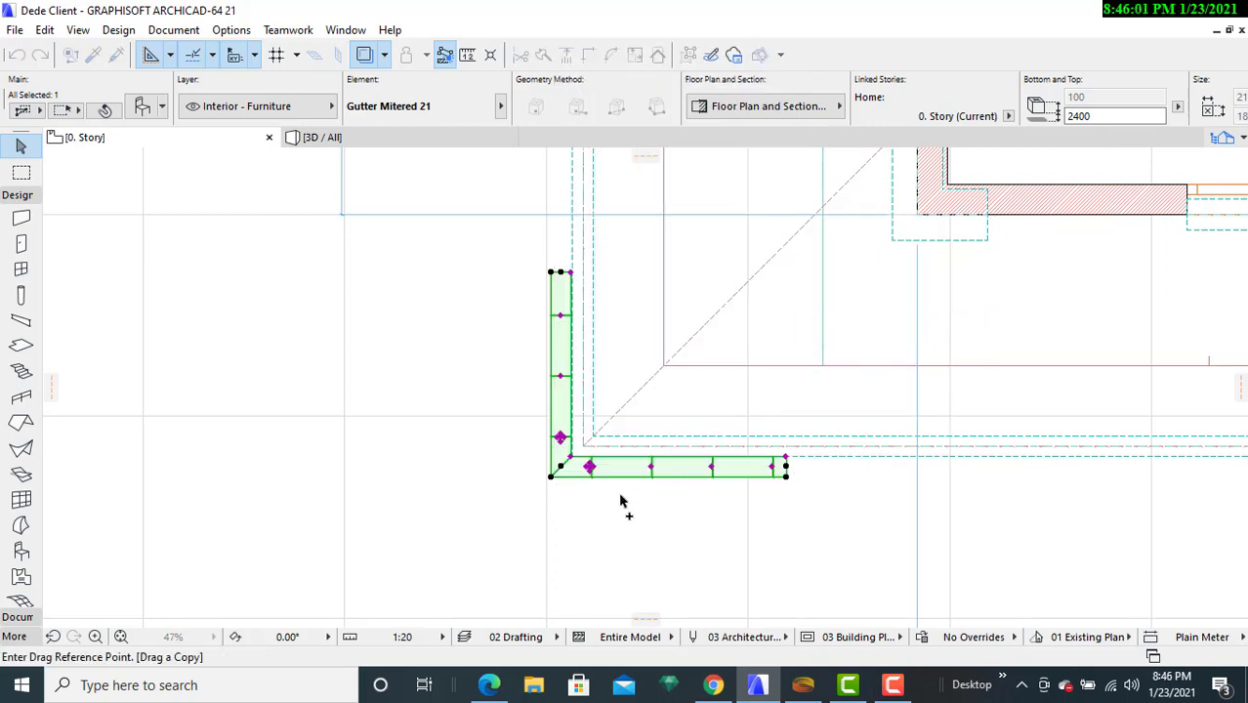
{"action": "left_click", "coordinate": [560, 476]}
{"action": "left_click", "coordinate": [205, 383]}
{"action": "scroll", "coordinate": [313, 435], "scroll_direction": "down", "scroll_amount": 8}
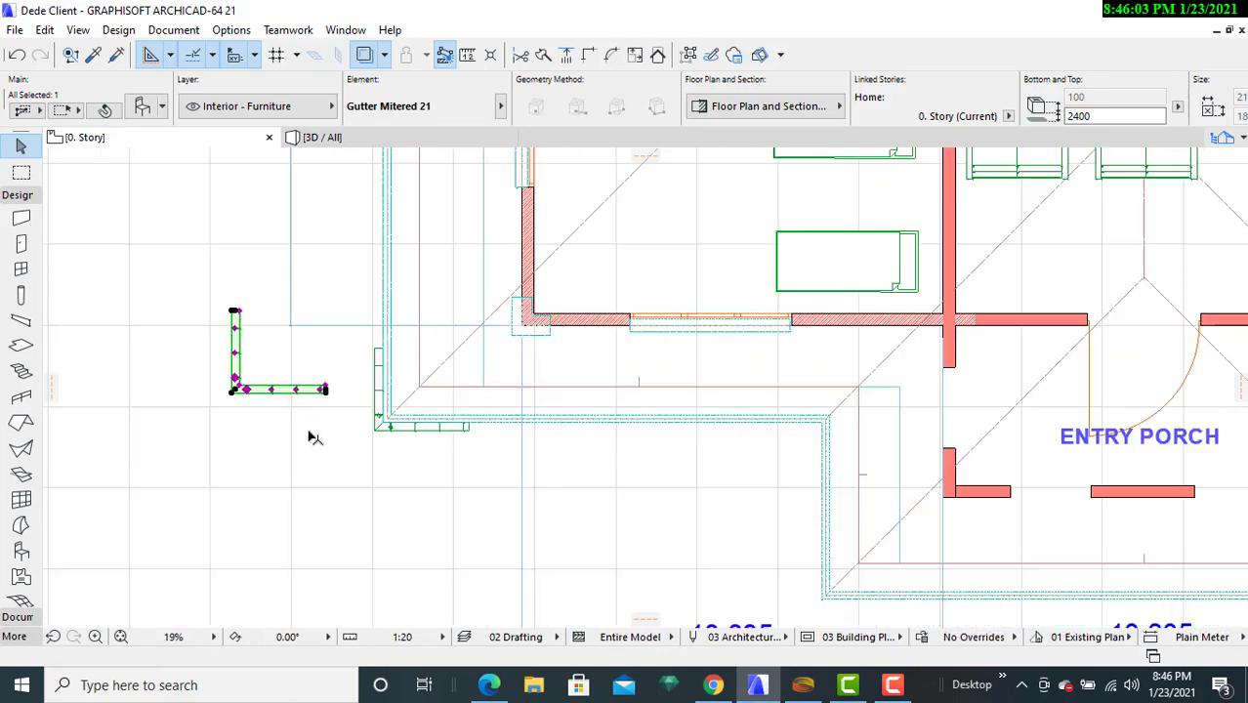
- Rotate the copied mitered gutter 90° clockwise about its mitered corner
{"action": "scroll", "coordinate": [323, 441], "scroll_direction": "down", "scroll_amount": 1}
{"action": "middle_click_drag", "start_coordinate": [323, 441], "coordinate": [822, 505]}
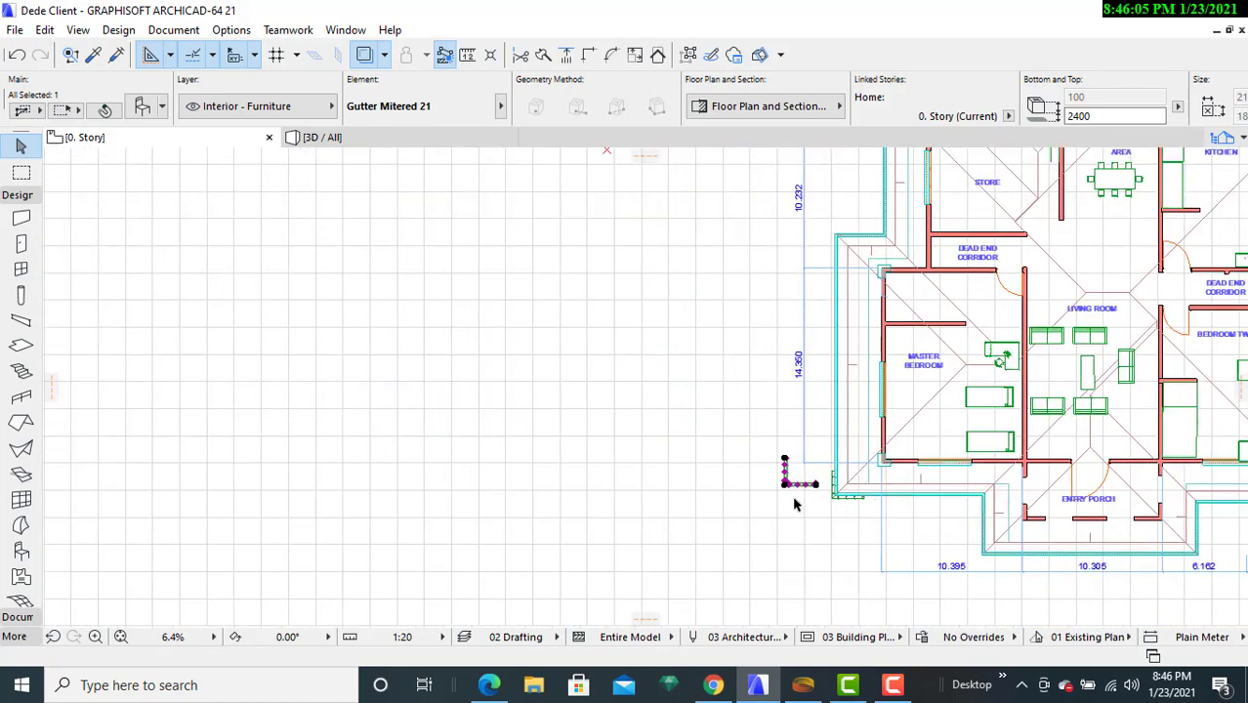
{"action": "middle_click_drag", "start_coordinate": [732, 476], "coordinate": [635, 449]}
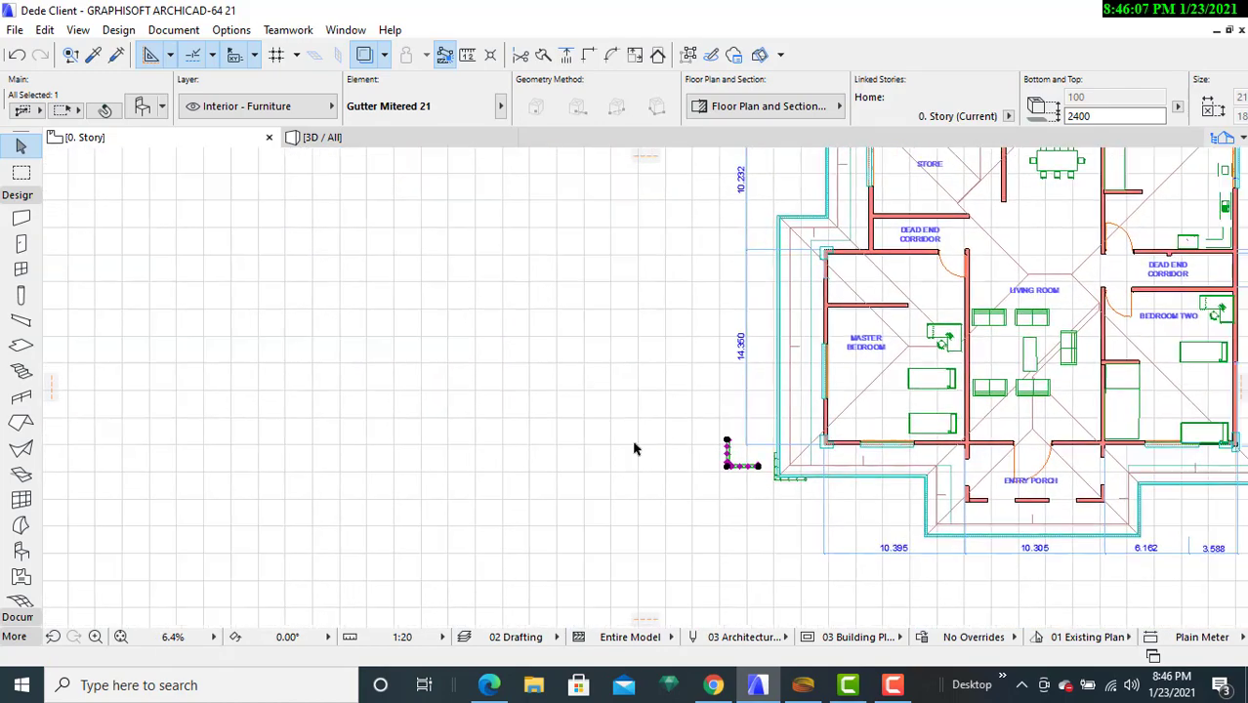
{"action": "right_click", "coordinate": [731, 468]}
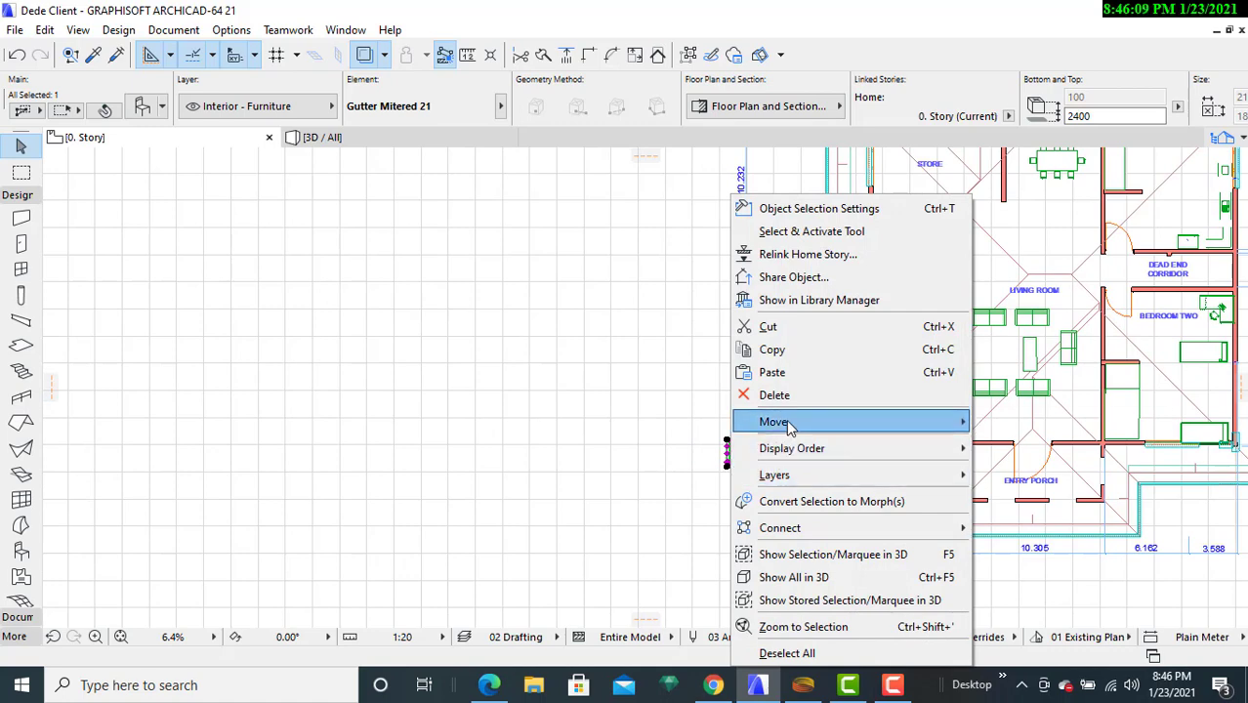
{"action": "mouse_move", "coordinate": [808, 422]}
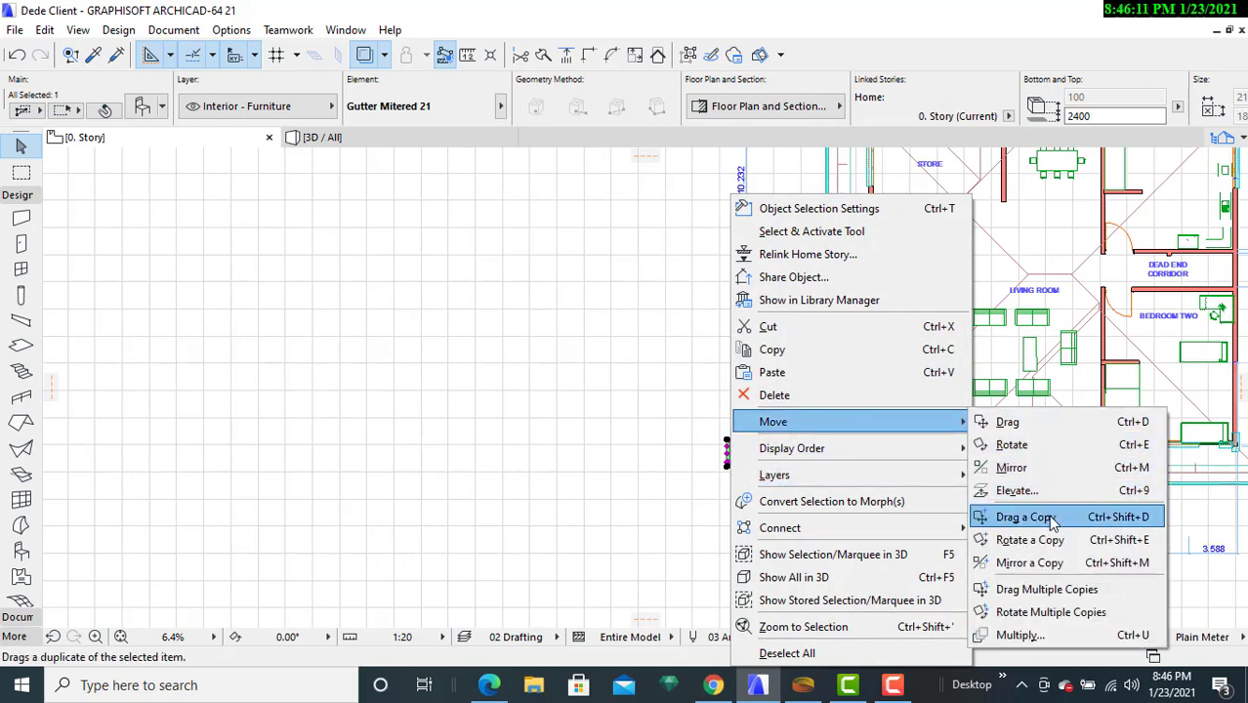
{"action": "left_click", "coordinate": [1012, 446]}
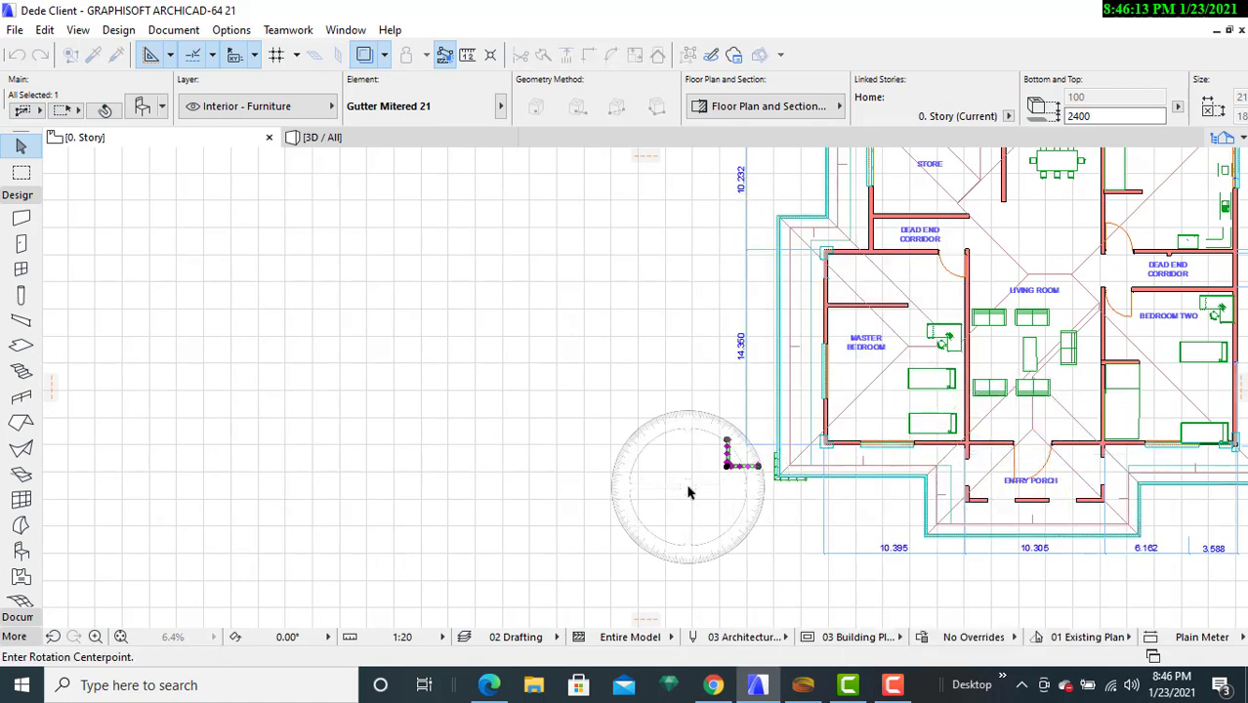
{"action": "left_click", "coordinate": [730, 466]}
{"action": "left_click", "coordinate": [347, 466]}
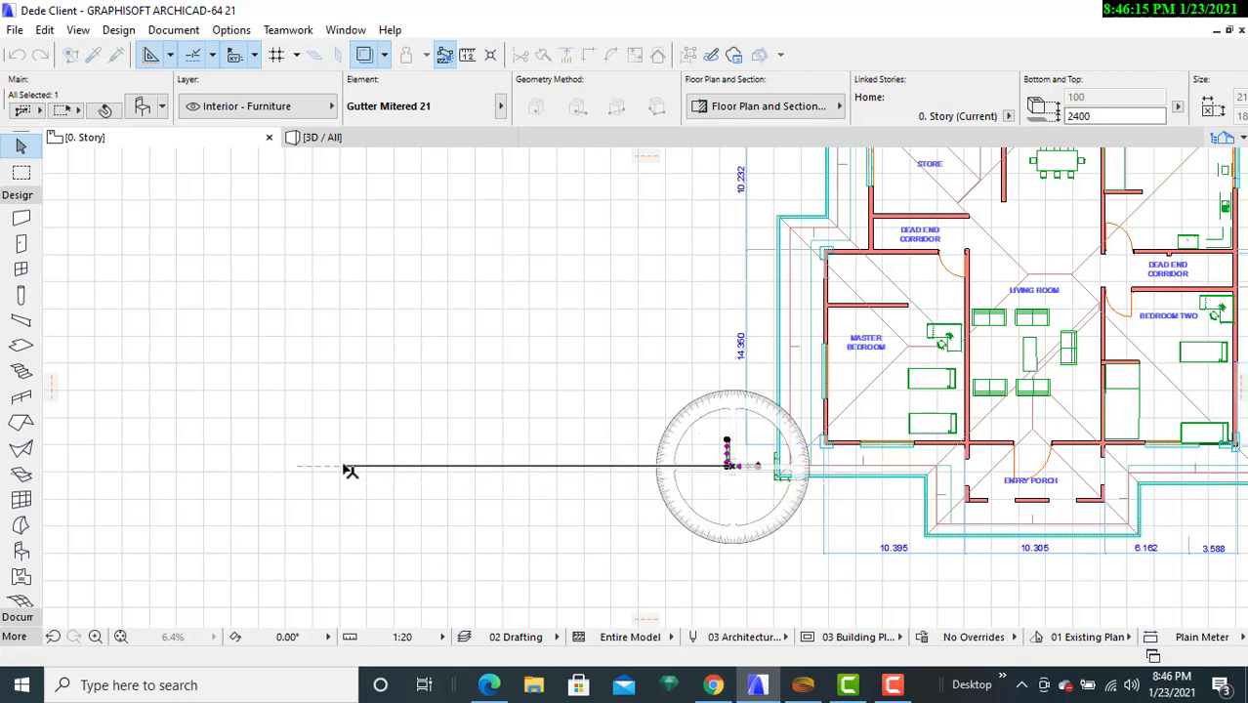
{"action": "left_click", "coordinate": [740, 286]}
- Move the rotated gutter onto the outer roof corner beside the Dead End Corridor above the Master Bedroom, with its arms along the outer dashed edges
{"action": "middle_click_drag", "start_coordinate": [660, 357], "coordinate": [669, 557]}
{"action": "right_click", "coordinate": [700, 564]}
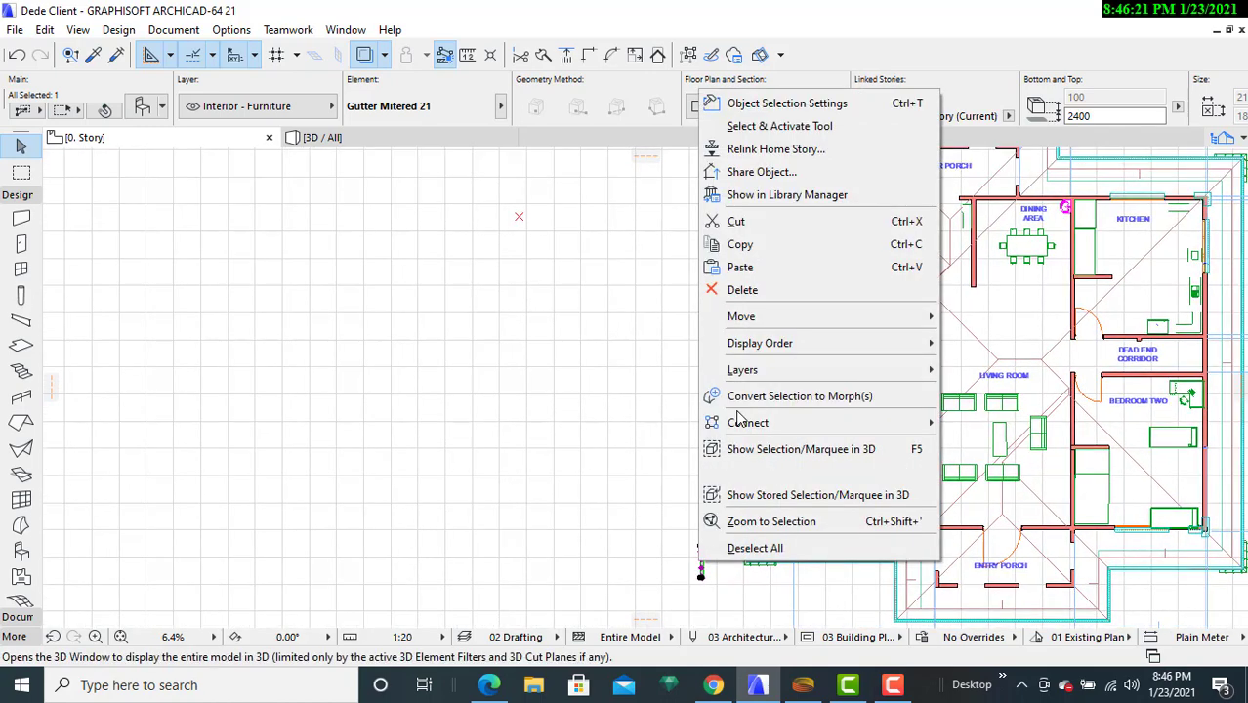
{"action": "mouse_move", "coordinate": [767, 324]}
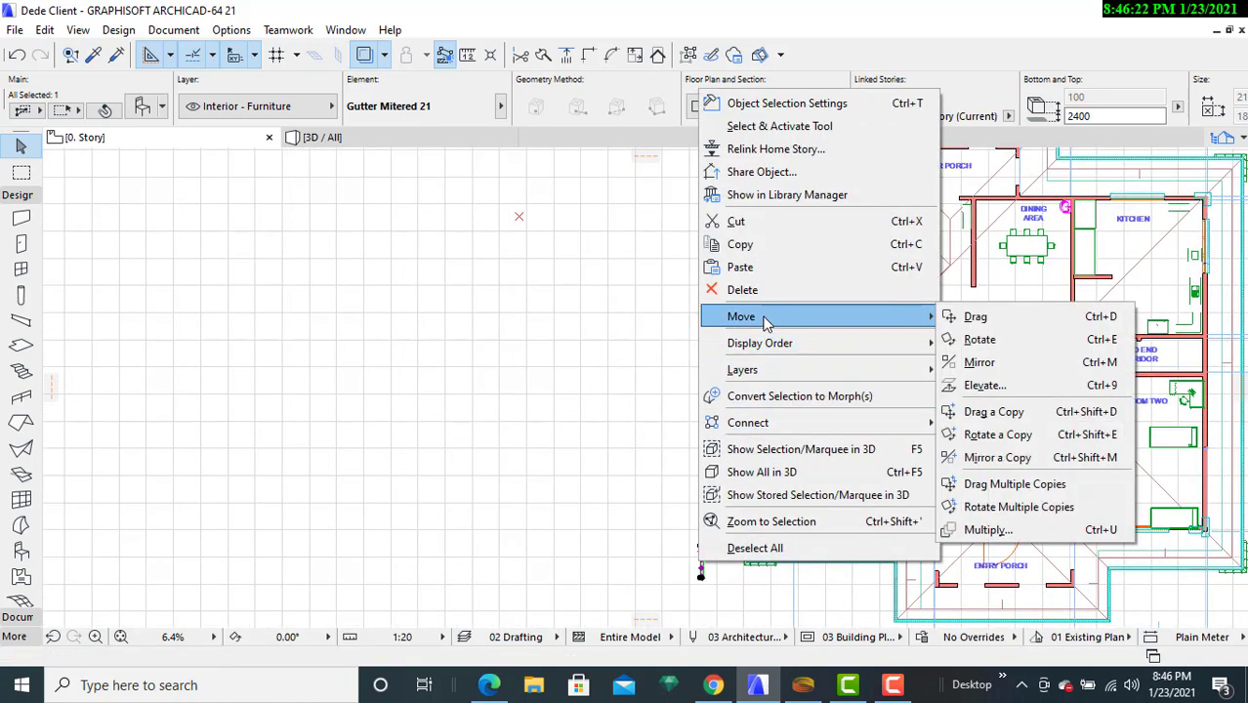
{"action": "left_click", "coordinate": [977, 317]}
{"action": "left_click", "coordinate": [701, 562]}
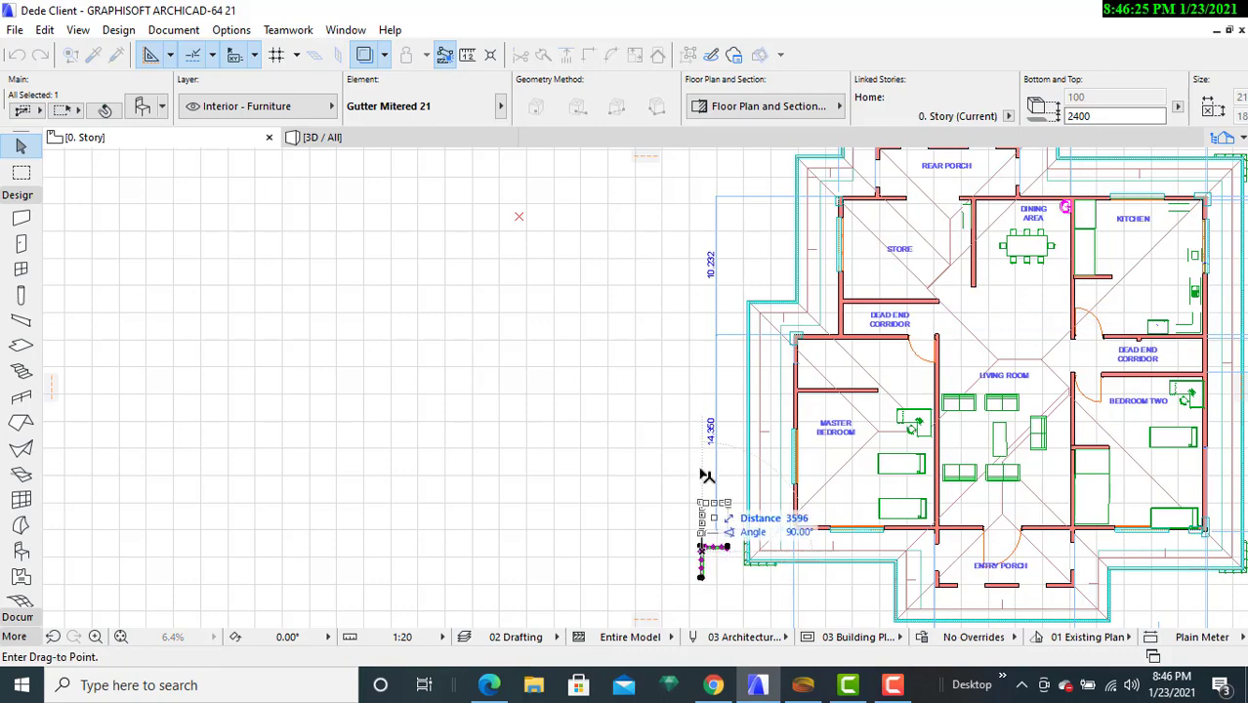
{"action": "scroll", "coordinate": [718, 313], "scroll_direction": "up", "scroll_amount": 4}
{"action": "middle_click_drag", "start_coordinate": [694, 313], "coordinate": [338, 424]}
{"action": "scroll", "coordinate": [357, 423], "scroll_direction": "up", "scroll_amount": 3}
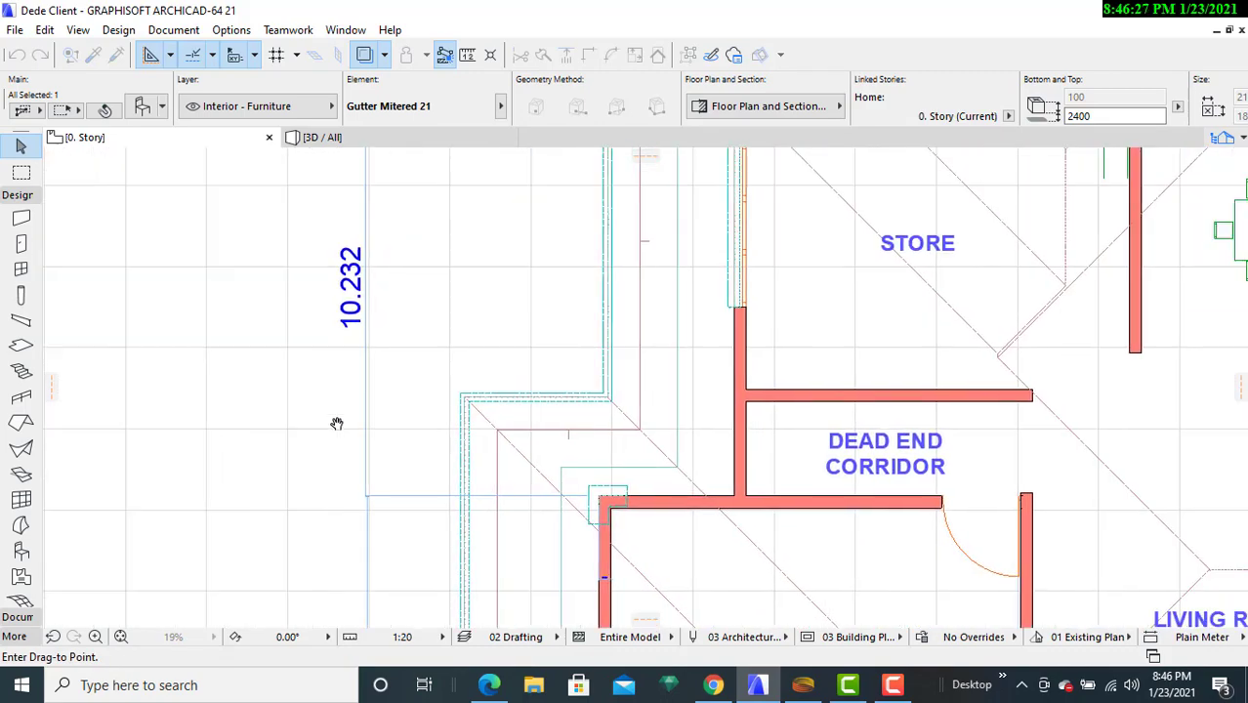
{"action": "left_click", "coordinate": [491, 395]}
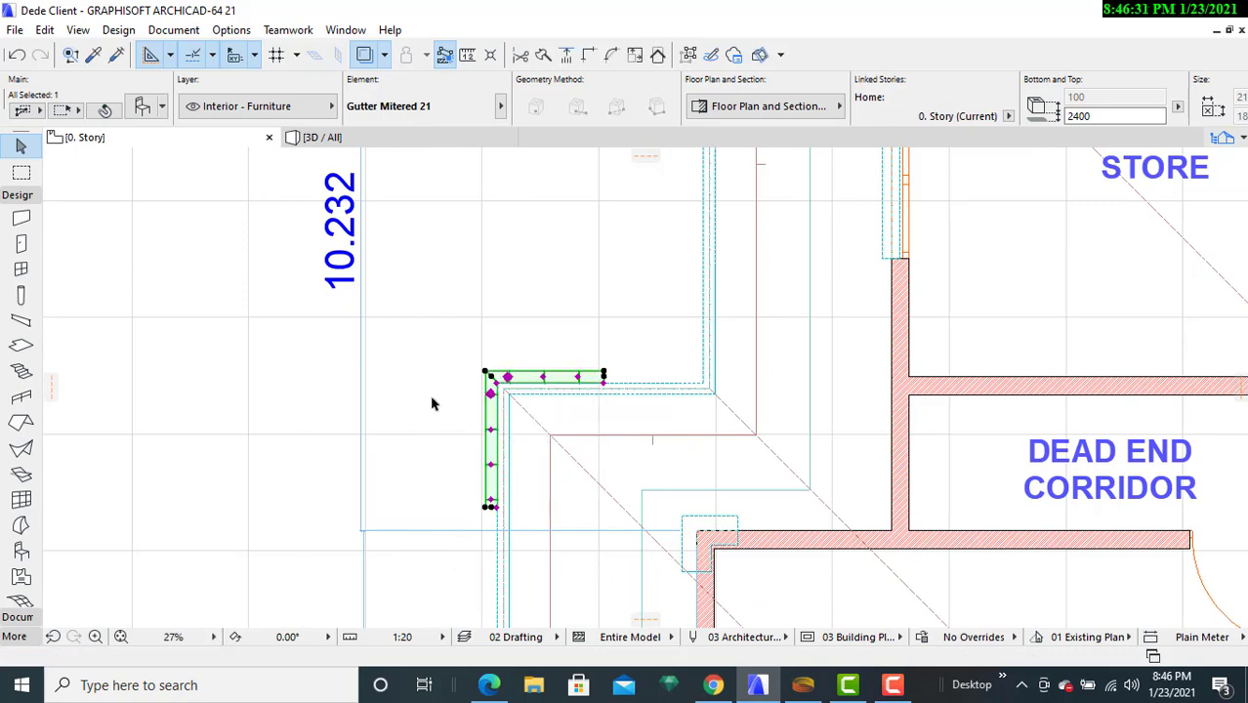
- Shift the gutter near the Dead End Corridor about 130 diagonally inward to the middle line of the roof outline, and deselect it
{"action": "scroll", "coordinate": [432, 400], "scroll_direction": "up", "scroll_amount": 6}
{"action": "scroll", "coordinate": [353, 197], "scroll_direction": "up", "scroll_amount": 1}
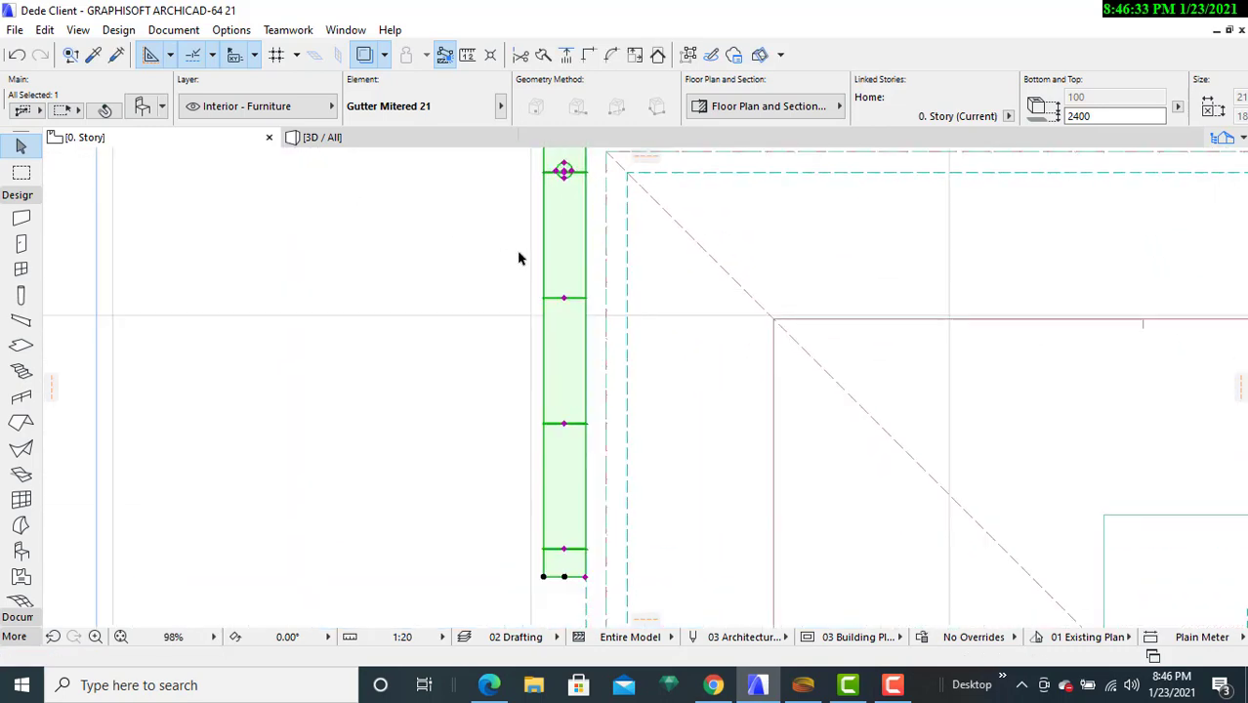
{"action": "right_click", "coordinate": [553, 258]}
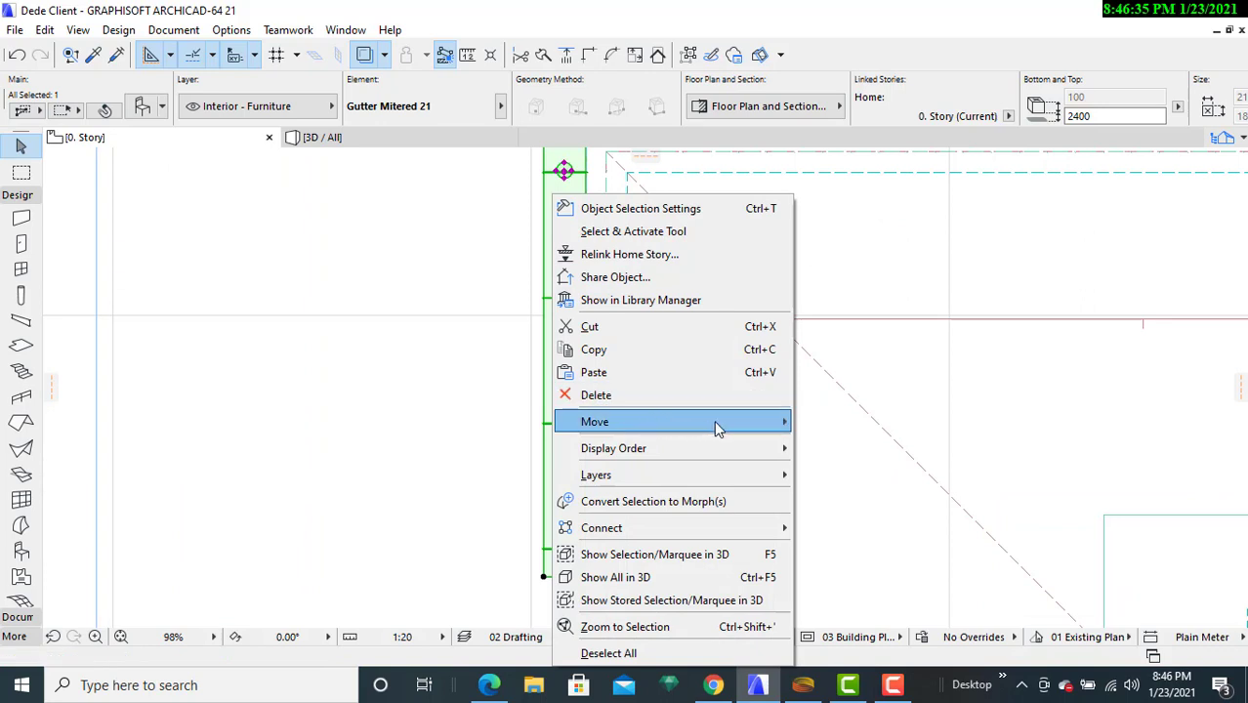
{"action": "mouse_move", "coordinate": [714, 420]}
{"action": "left_click", "coordinate": [847, 424]}
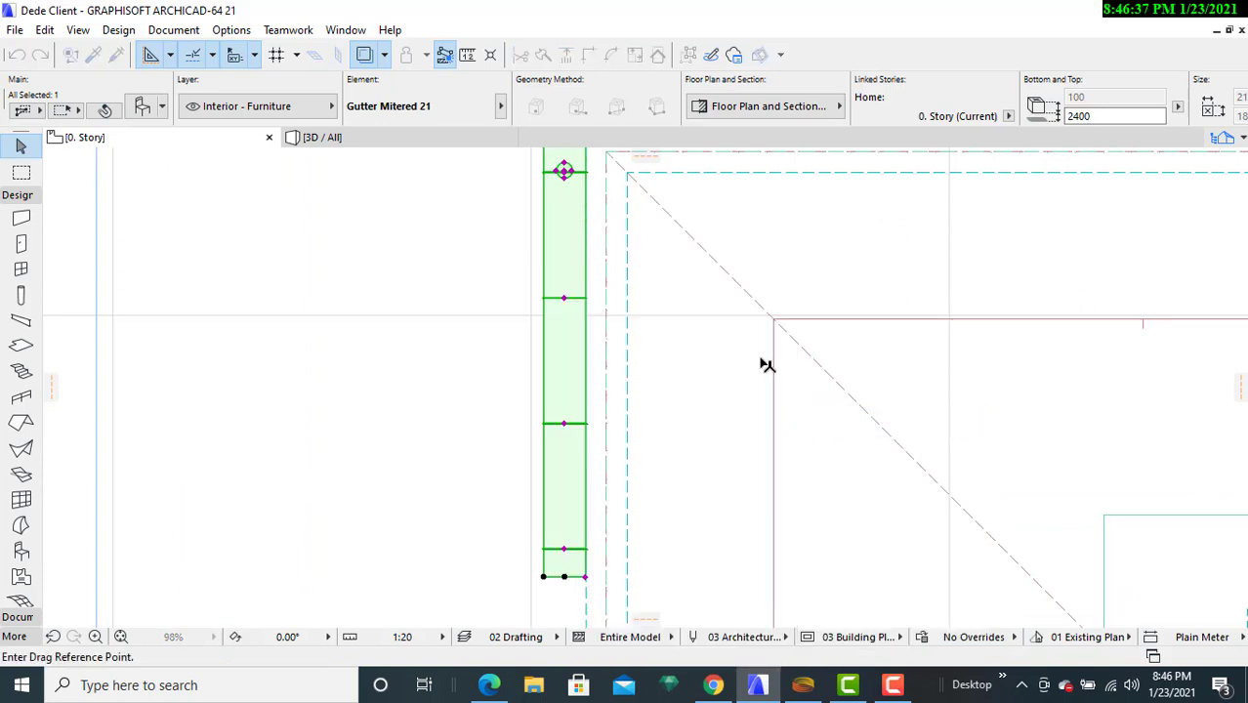
{"action": "left_click", "coordinate": [564, 259]}
{"action": "middle_click_drag", "start_coordinate": [565, 259], "coordinate": [568, 401]}
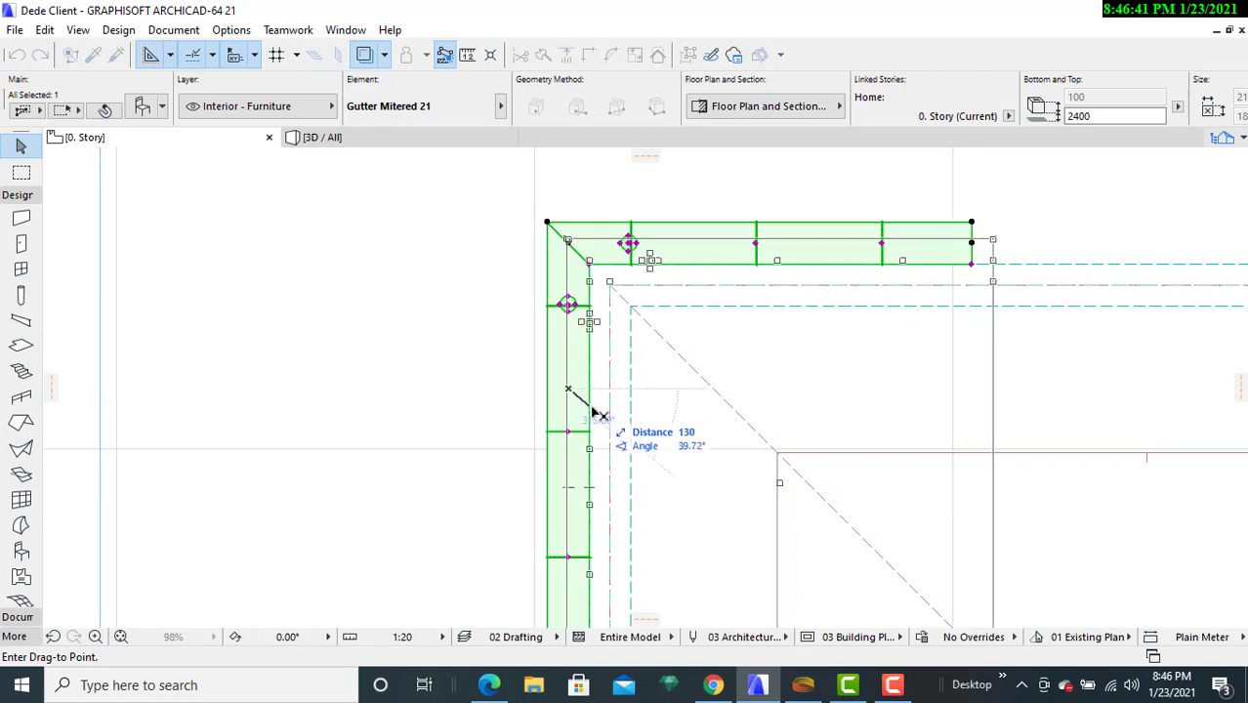
{"action": "left_click", "coordinate": [596, 412]}
{"action": "left_click", "coordinate": [438, 398]}
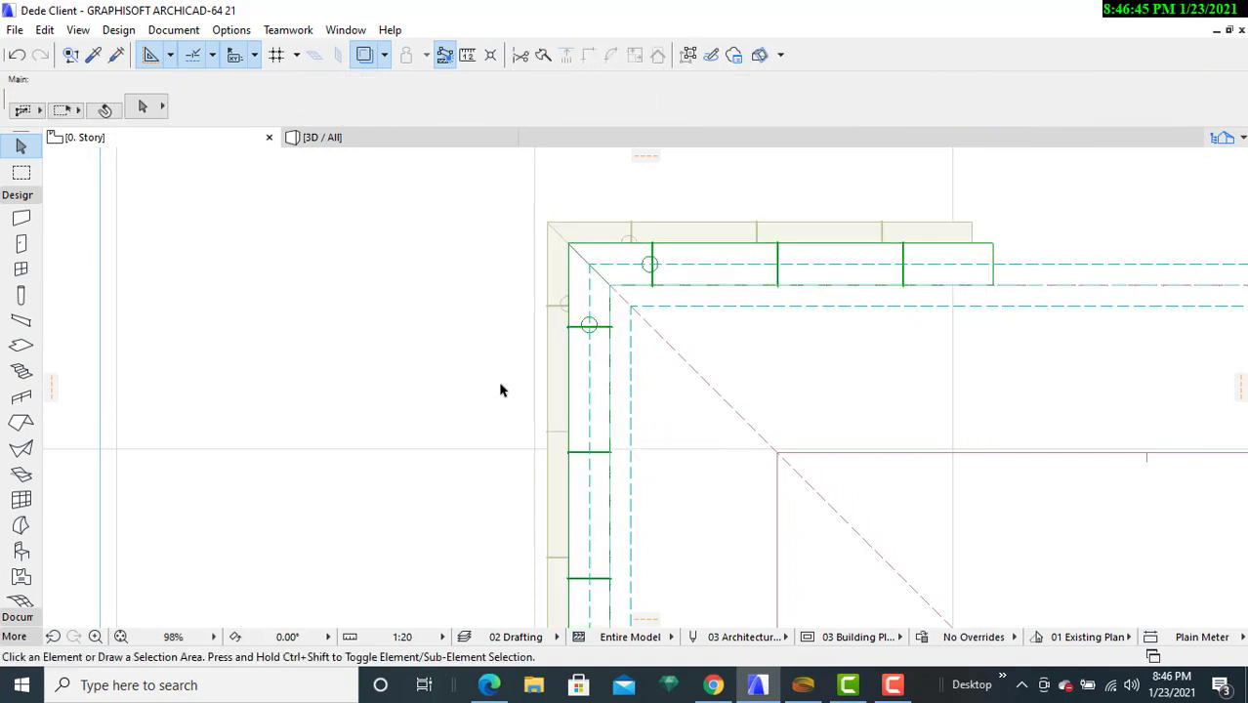
- Move the same corner gutter outward by 129 at 135° so both arms meet the outer dashed roof edges, and deselect it
{"action": "left_click", "coordinate": [581, 392]}
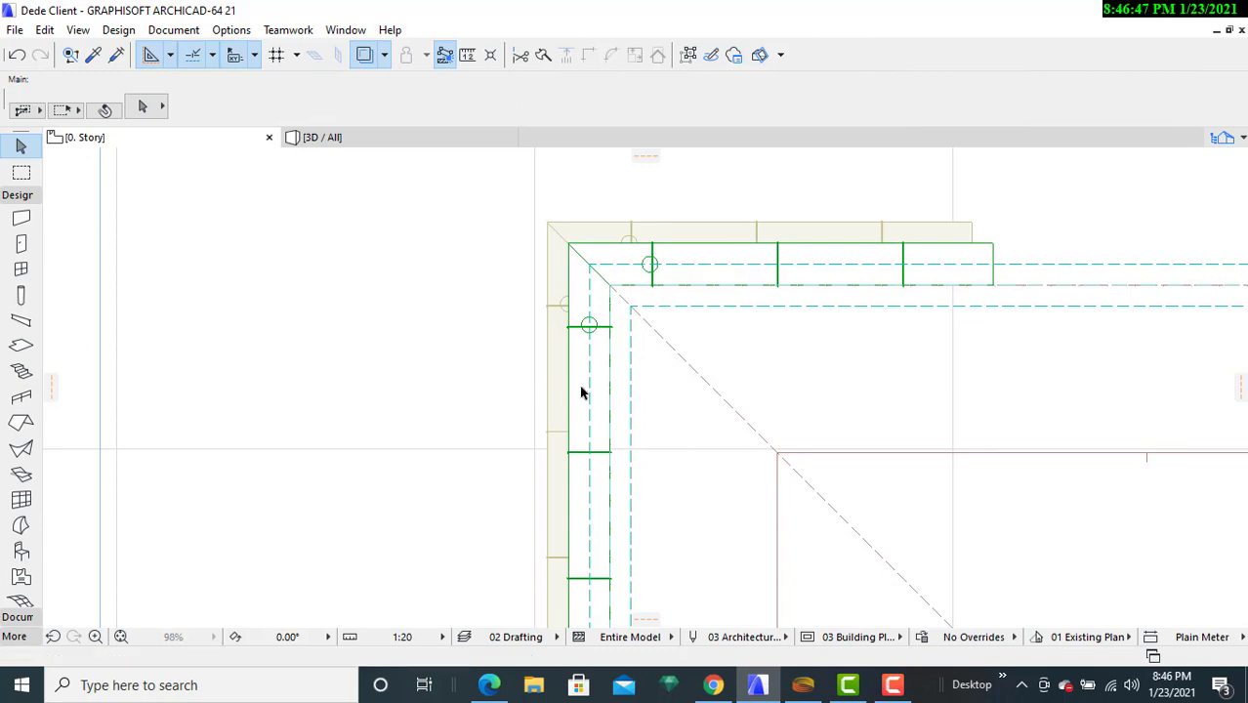
{"action": "left_click", "coordinate": [581, 393]}
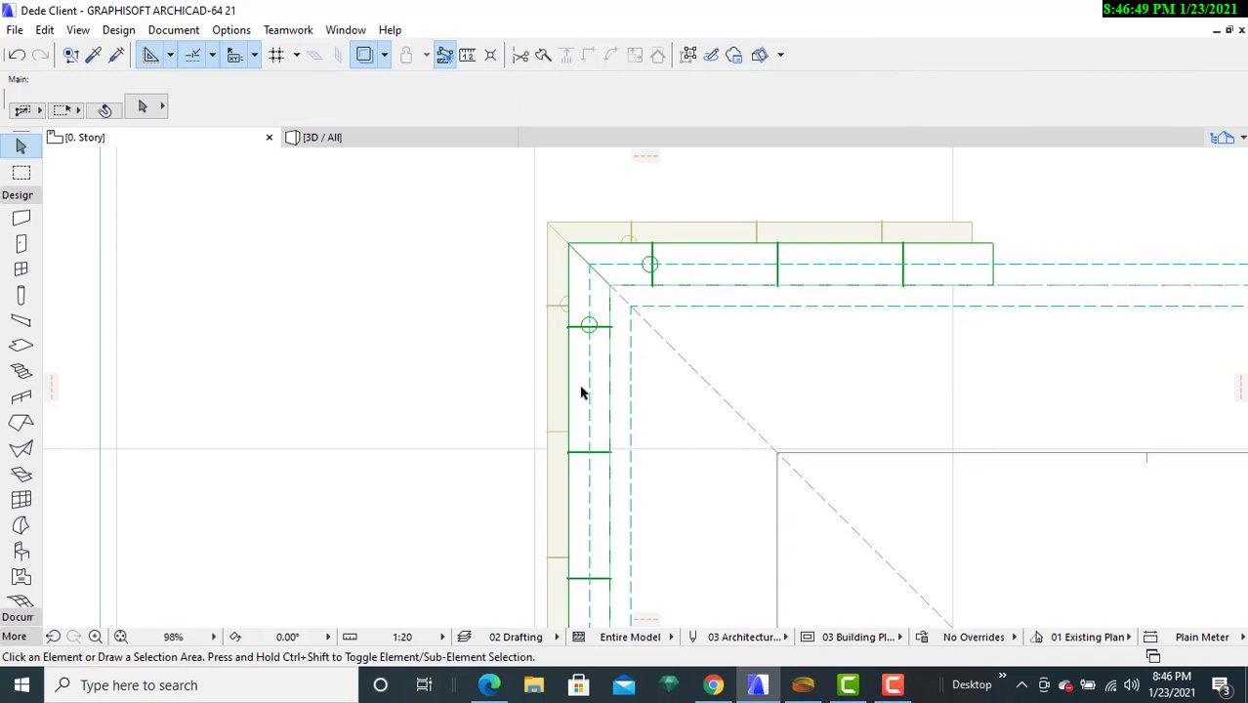
{"action": "right_click", "coordinate": [582, 393]}
{"action": "left_click", "coordinate": [473, 340]}
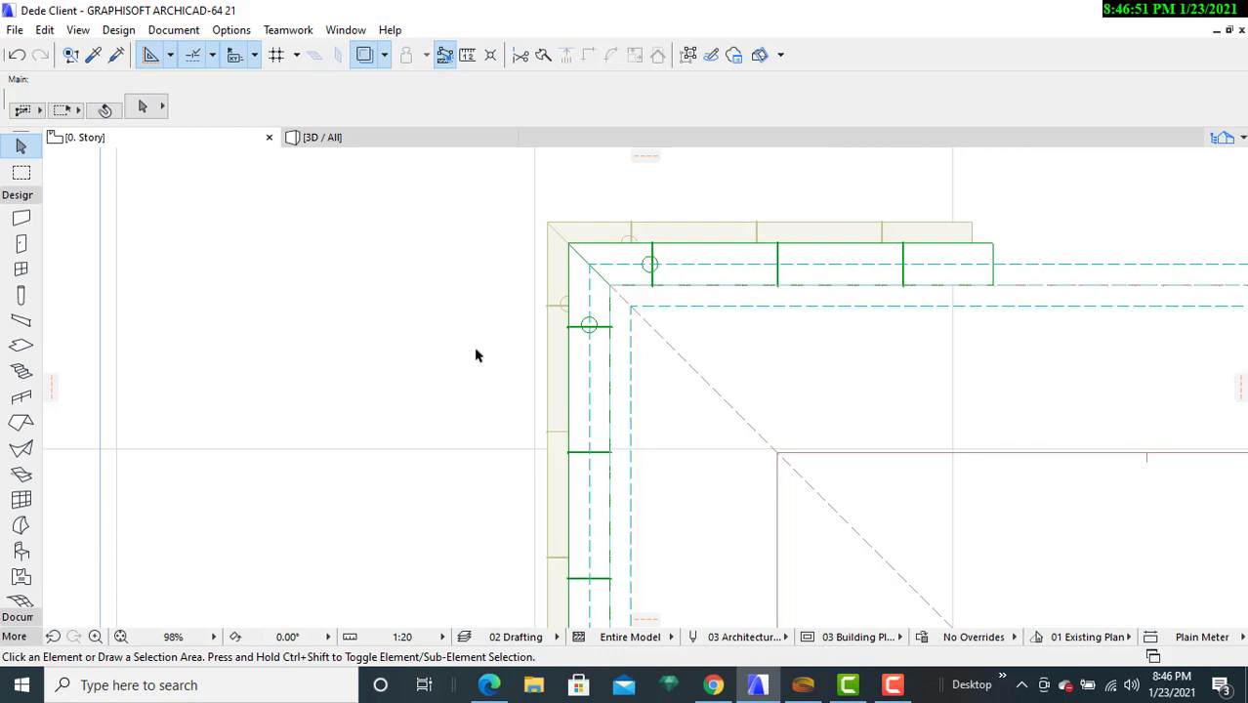
{"action": "left_click", "coordinate": [581, 387]}
{"action": "left_click", "coordinate": [583, 328]}
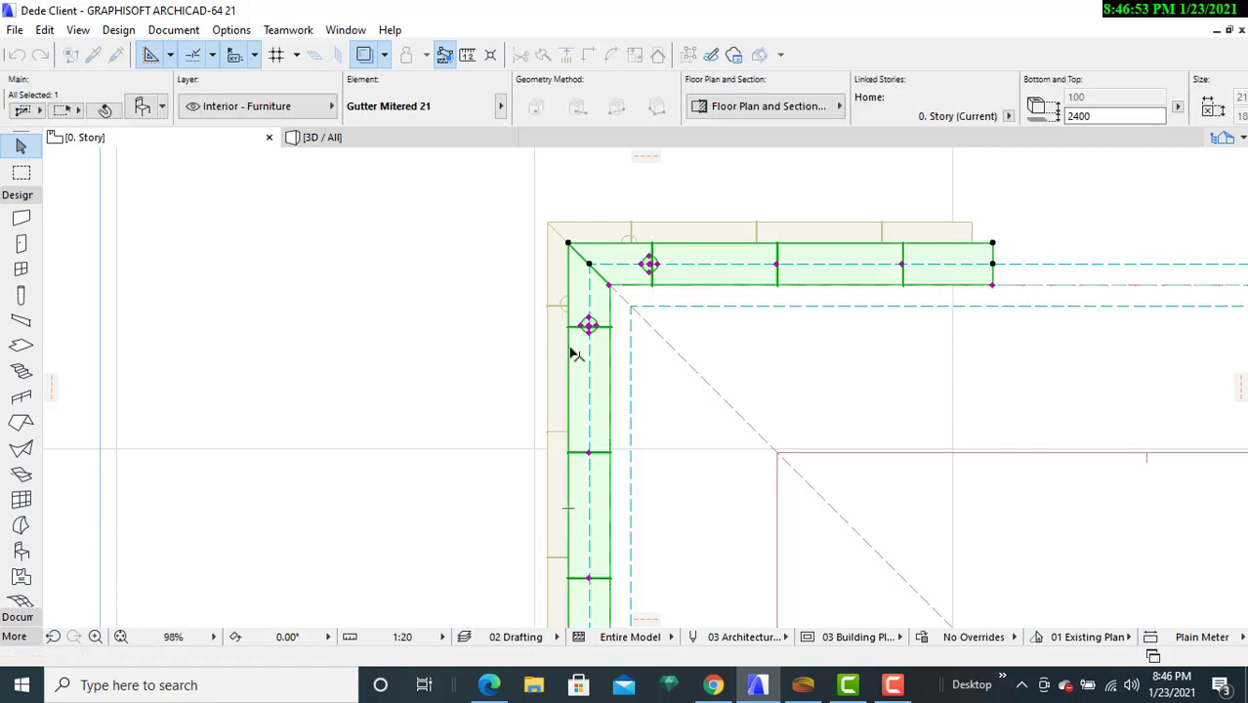
{"action": "right_click", "coordinate": [574, 332]}
{"action": "mouse_move", "coordinate": [772, 423]}
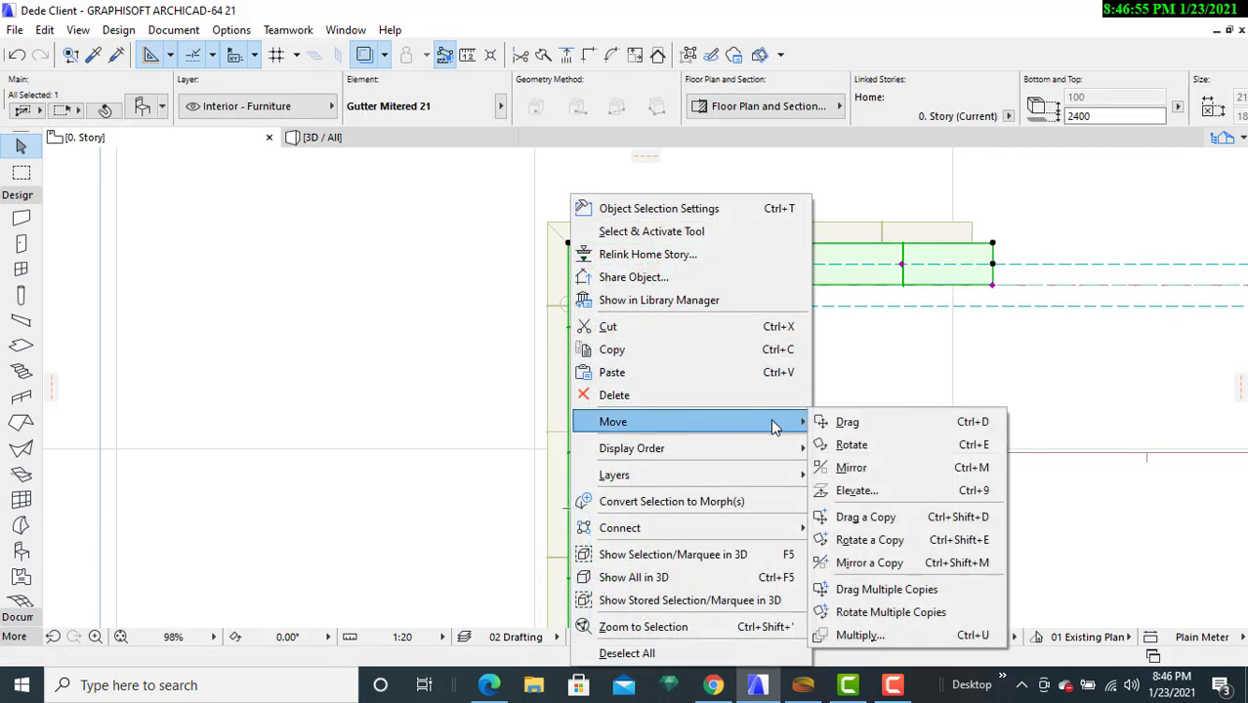
{"action": "left_click", "coordinate": [838, 424]}
{"action": "left_click", "coordinate": [586, 322]}
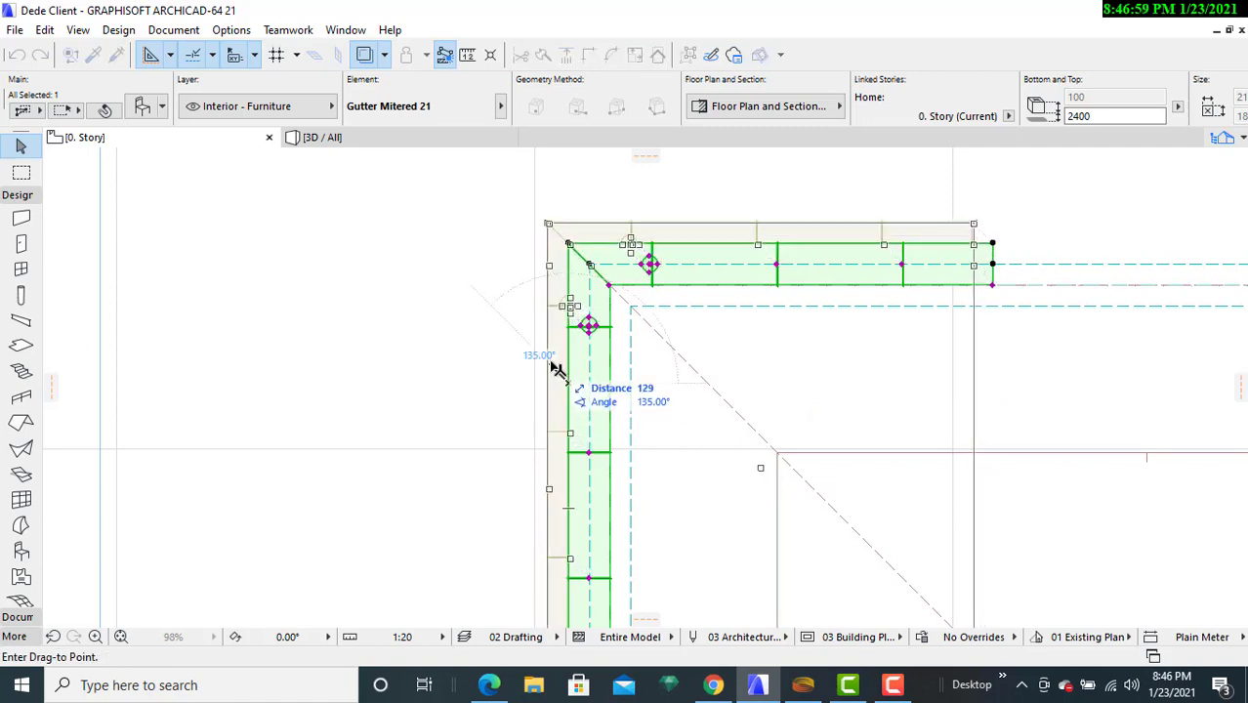
{"action": "left_click", "coordinate": [554, 368]}
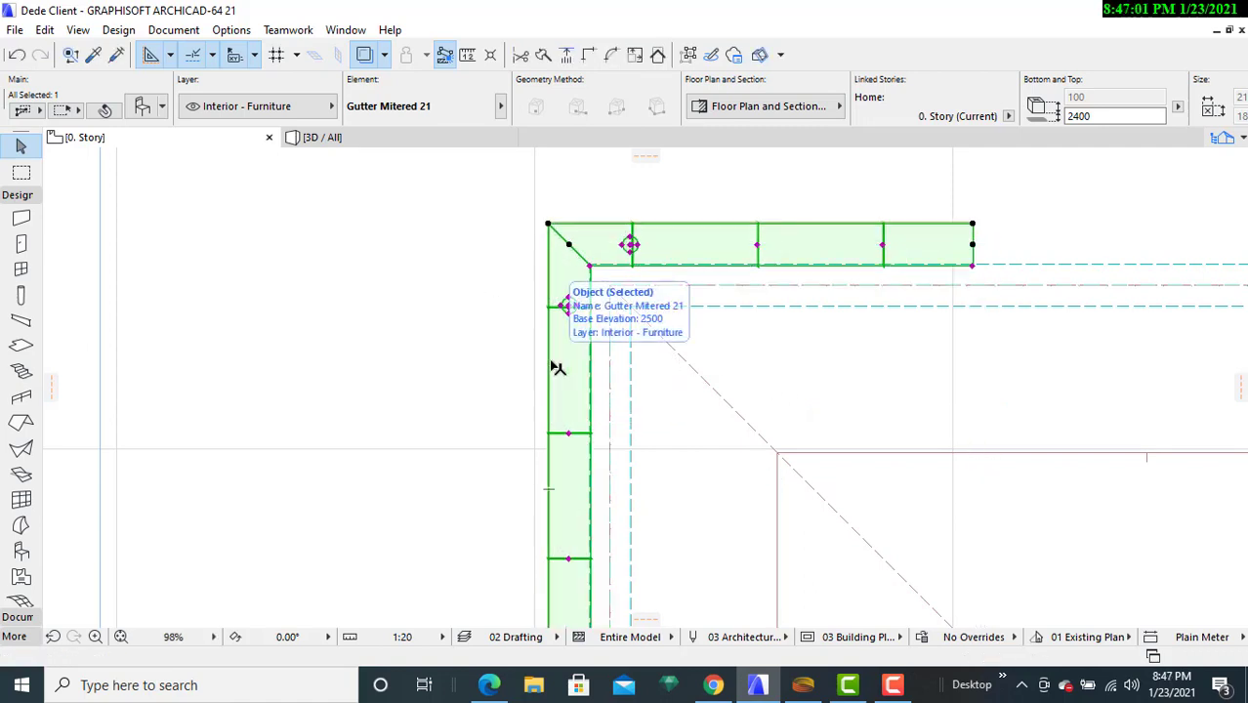
{"action": "left_click", "coordinate": [402, 370]}
- Drag a copy of that corner gutter to the outer roof corner outside the Store, beside the Rear Porch
{"action": "scroll", "coordinate": [402, 371], "scroll_direction": "down", "scroll_amount": 3}
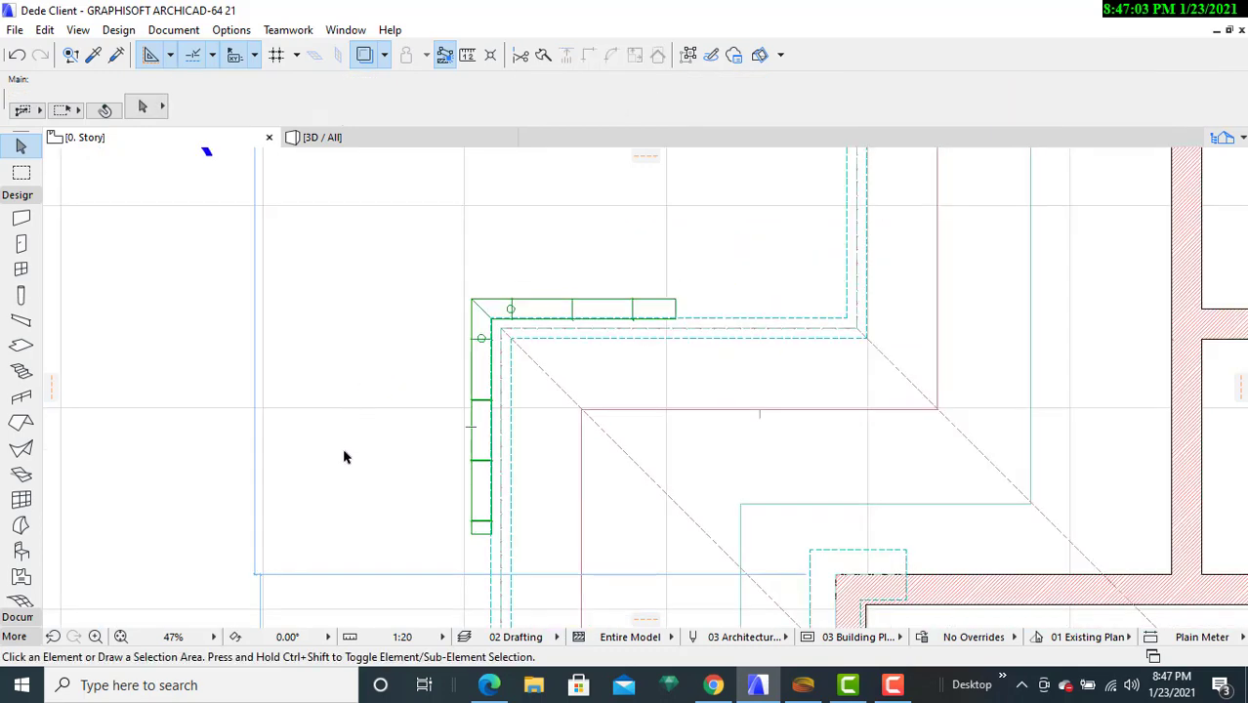
{"action": "scroll", "coordinate": [344, 456], "scroll_direction": "down", "scroll_amount": 3}
{"action": "scroll", "coordinate": [540, 405], "scroll_direction": "down", "scroll_amount": 5}
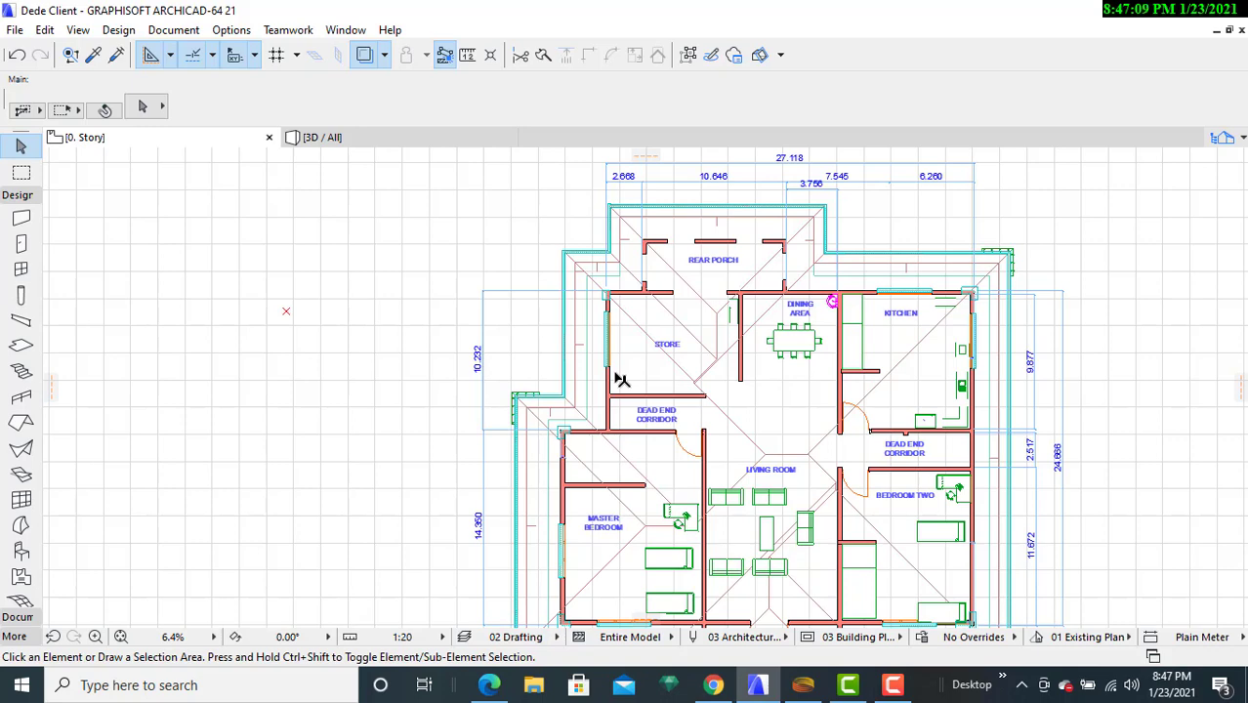
{"action": "middle_click_drag", "start_coordinate": [639, 391], "coordinate": [567, 385]}
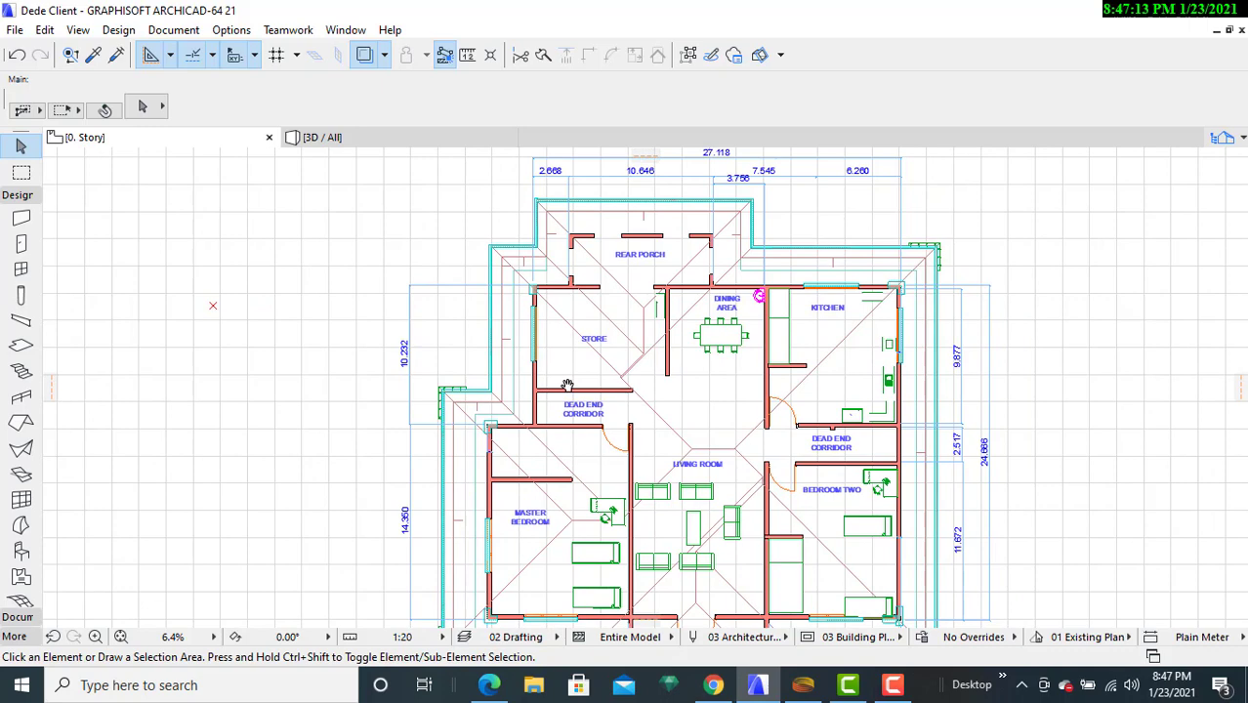
{"action": "scroll", "coordinate": [442, 391], "scroll_direction": "up", "scroll_amount": 4}
{"action": "left_click", "coordinate": [442, 392]}
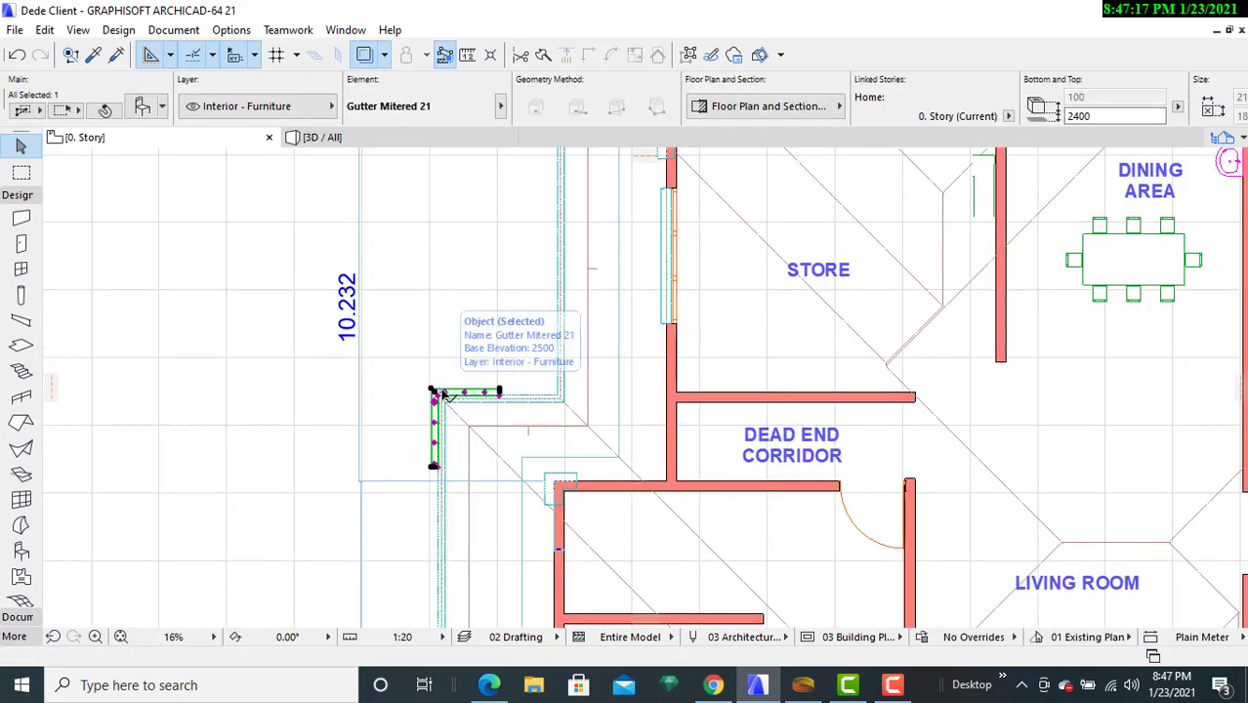
{"action": "right_click", "coordinate": [441, 392]}
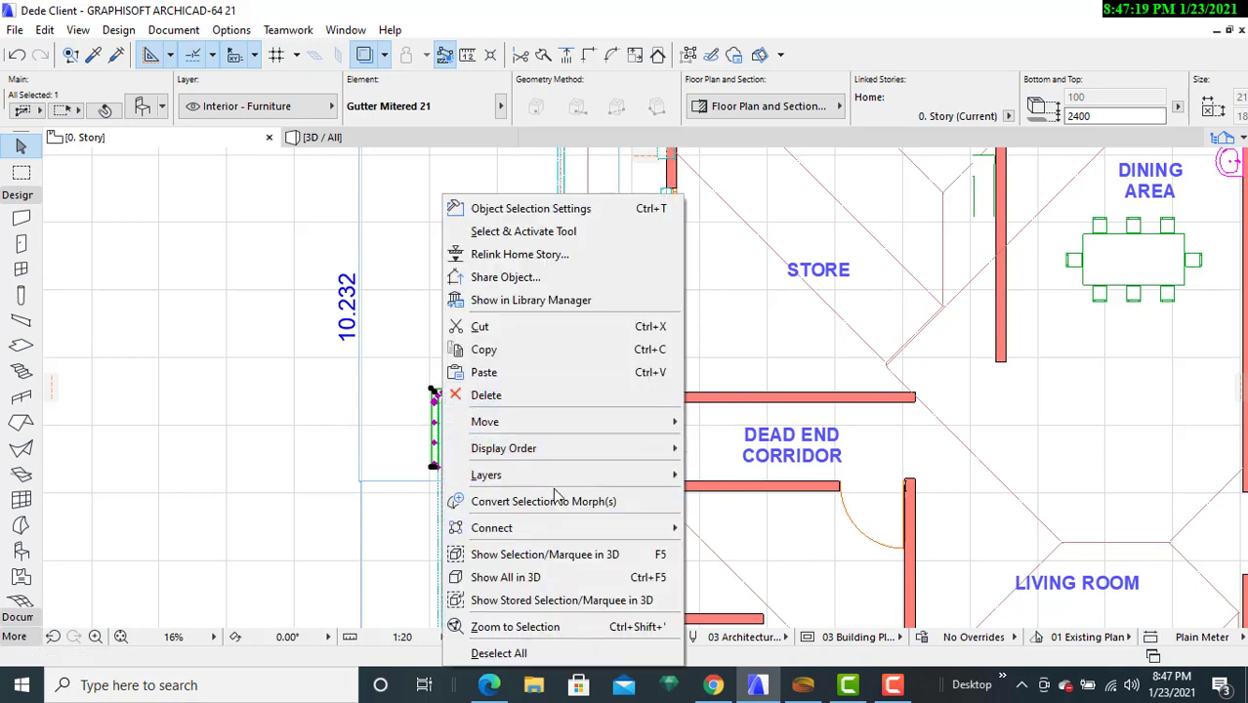
{"action": "mouse_move", "coordinate": [635, 423]}
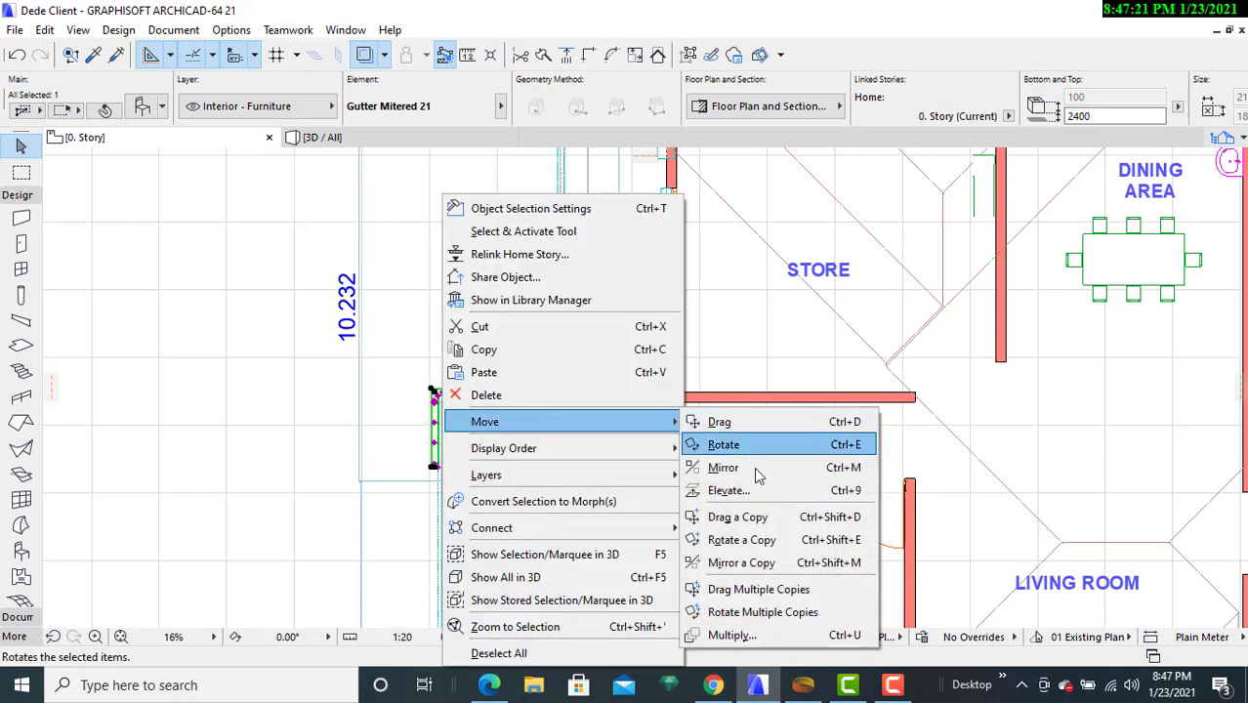
{"action": "left_click", "coordinate": [763, 517]}
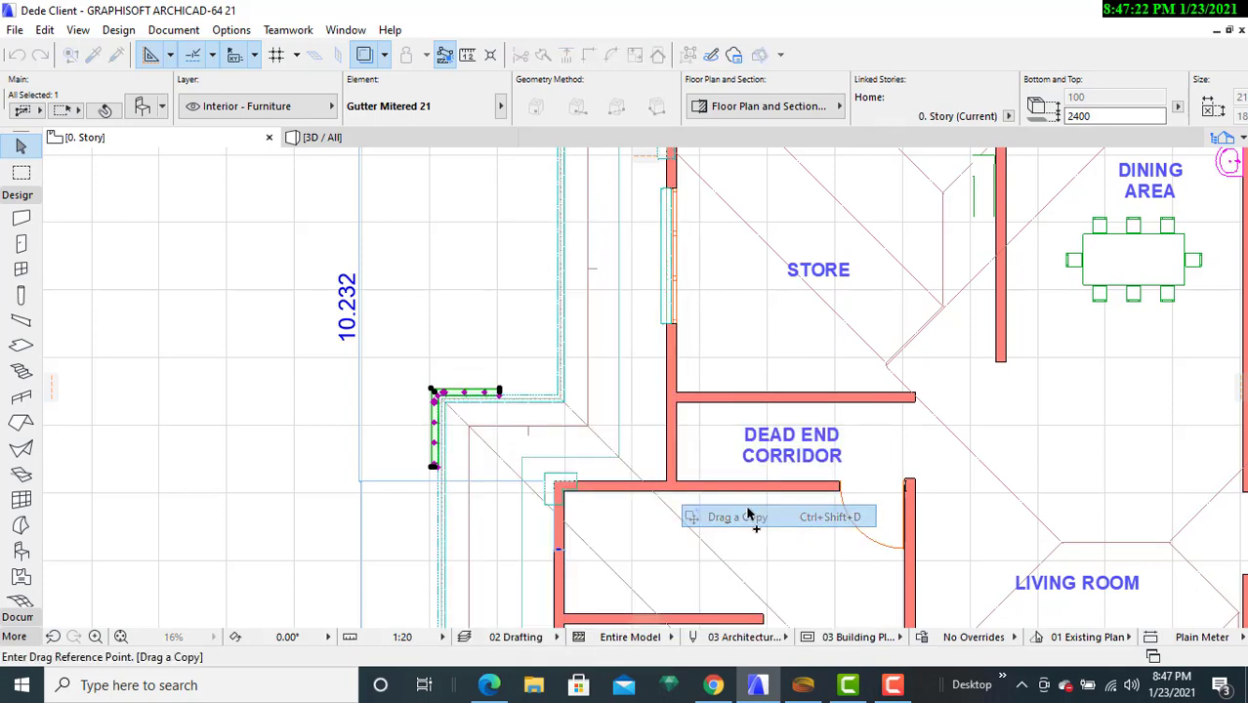
{"action": "left_click", "coordinate": [457, 393]}
{"action": "middle_click_drag", "start_coordinate": [521, 271], "coordinate": [487, 605]}
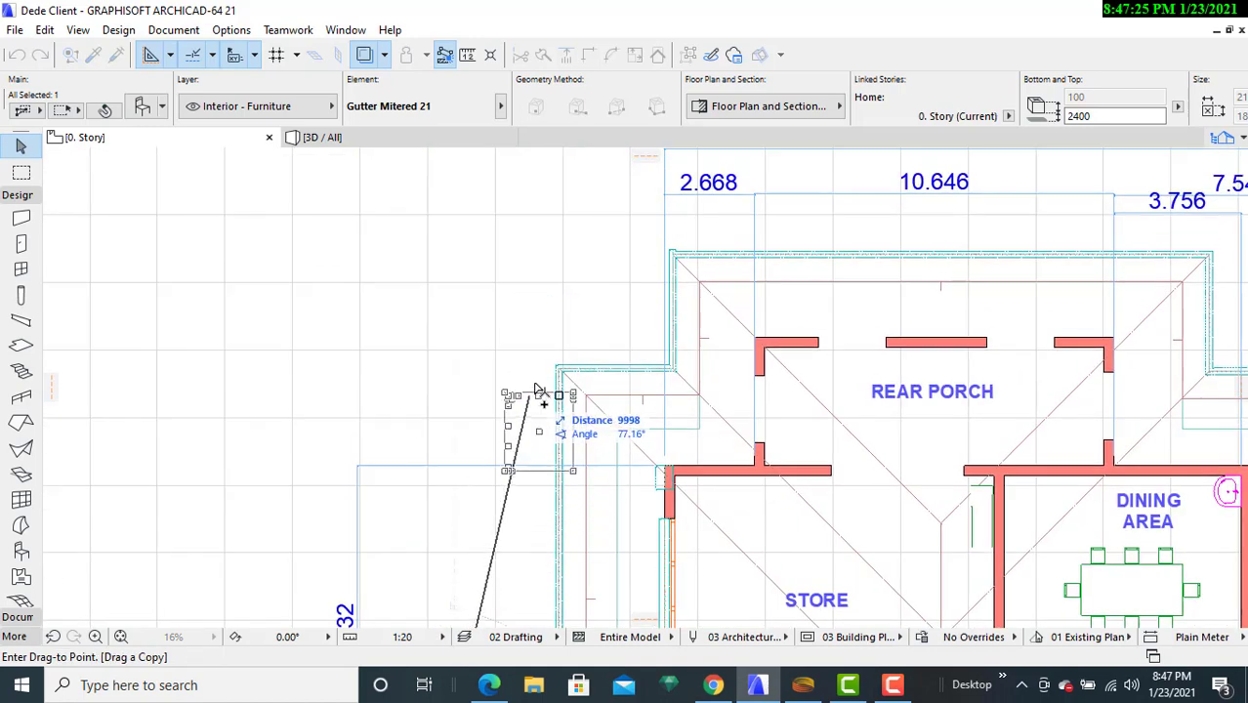
{"action": "scroll", "coordinate": [549, 390], "scroll_direction": "up", "scroll_amount": 2}
{"action": "middle_click_drag", "start_coordinate": [549, 390], "coordinate": [516, 238]}
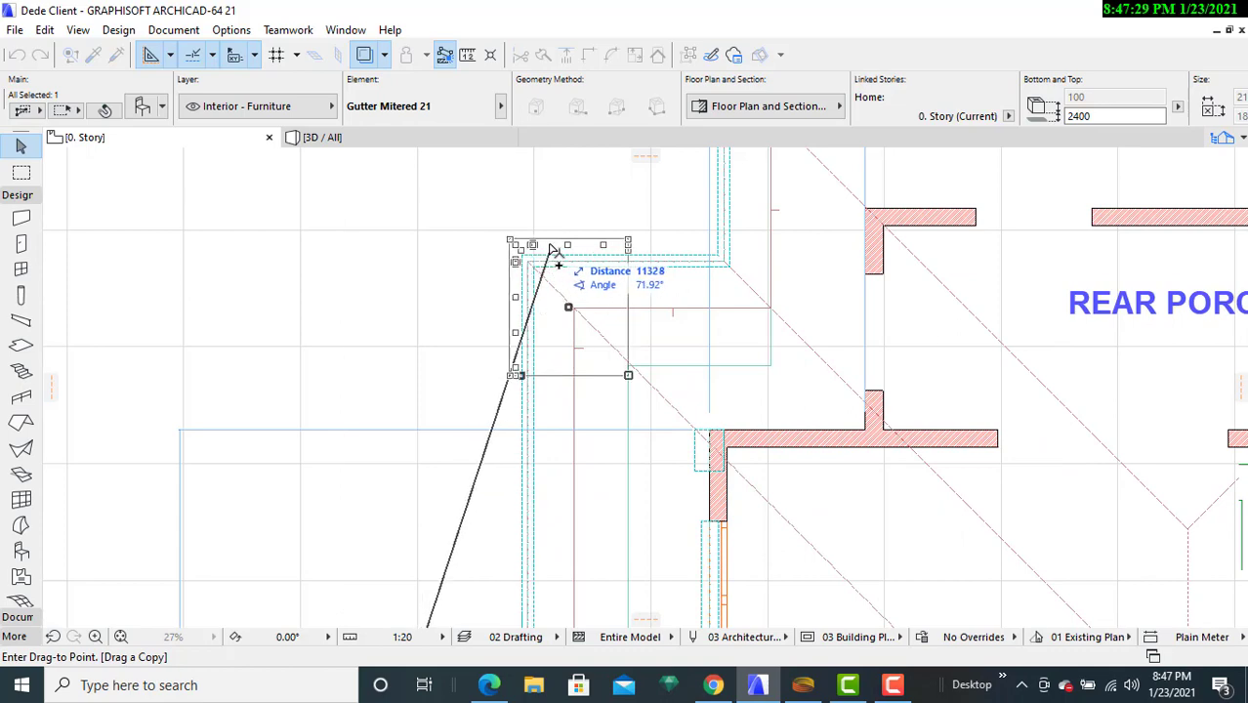
{"action": "left_click", "coordinate": [551, 246]}
- Move the copied corner gutter outside the Store straight down by about 100, toward the outer dashed roof edge
{"action": "scroll", "coordinate": [557, 333], "scroll_direction": "up", "scroll_amount": 3}
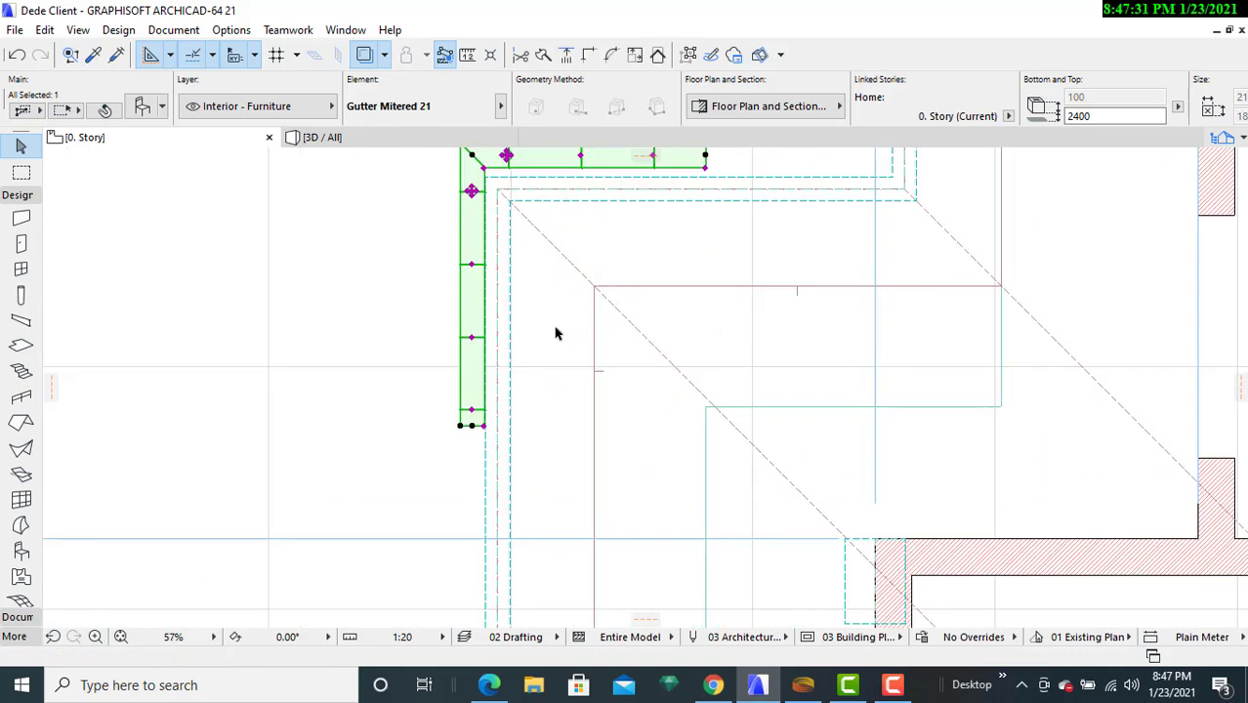
{"action": "middle_click_drag", "start_coordinate": [557, 333], "coordinate": [559, 438]}
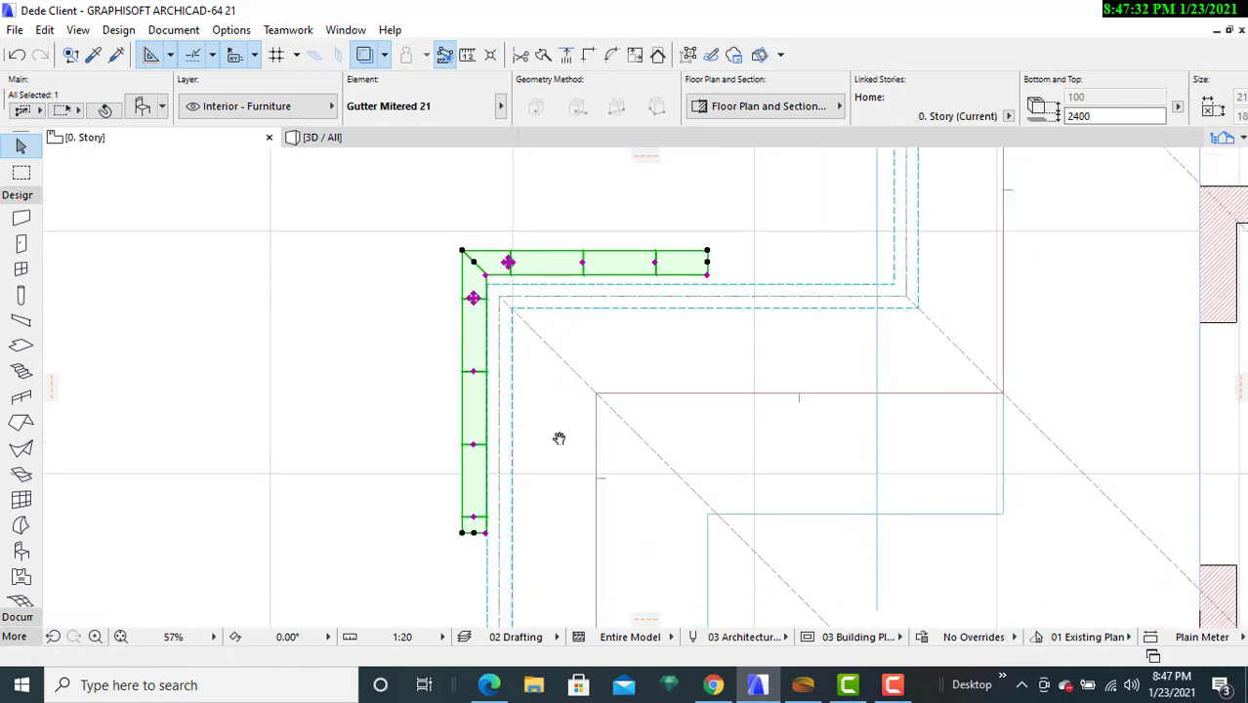
{"action": "right_click", "coordinate": [490, 261]}
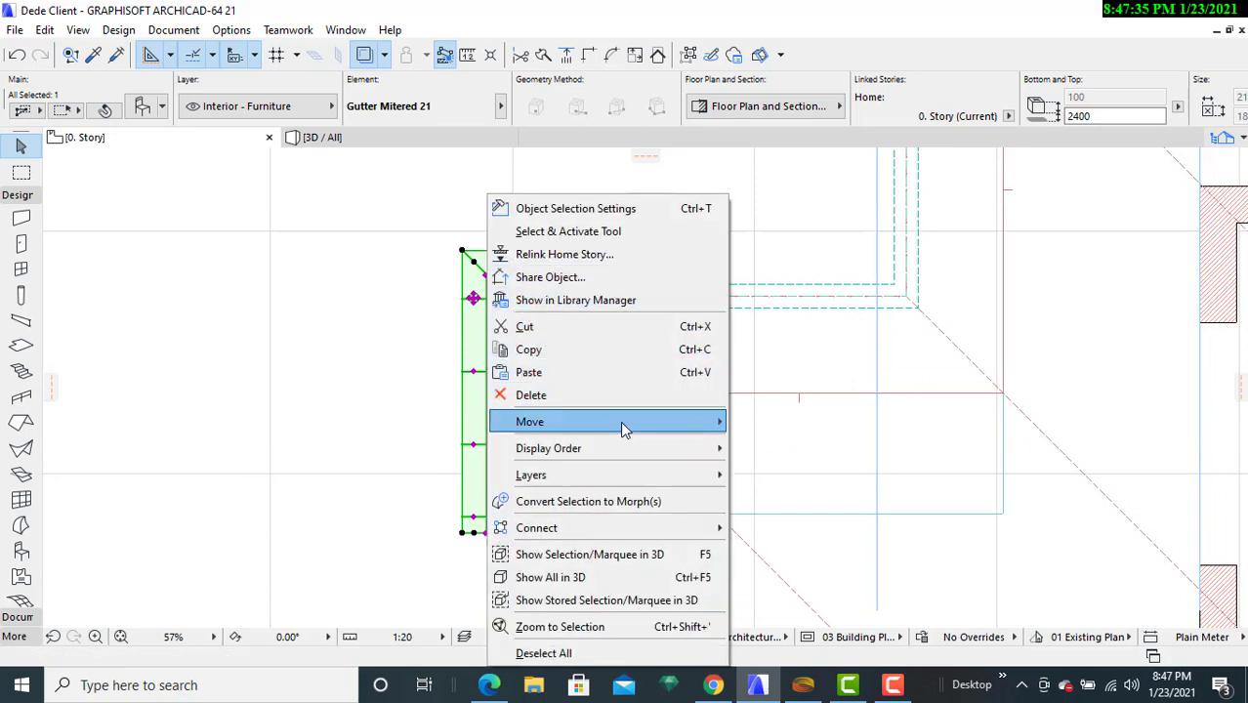
{"action": "mouse_move", "coordinate": [625, 423]}
{"action": "left_click", "coordinate": [767, 423]}
{"action": "left_click", "coordinate": [486, 265]}
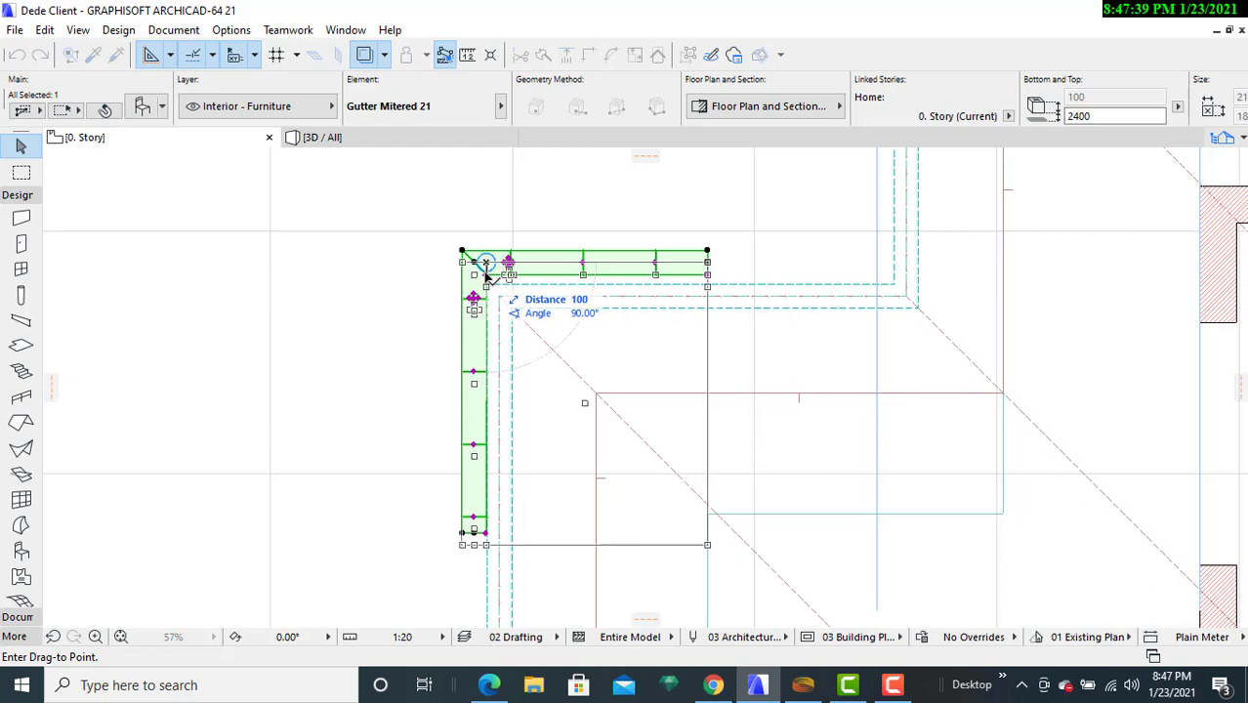
{"action": "left_click", "coordinate": [485, 276]}
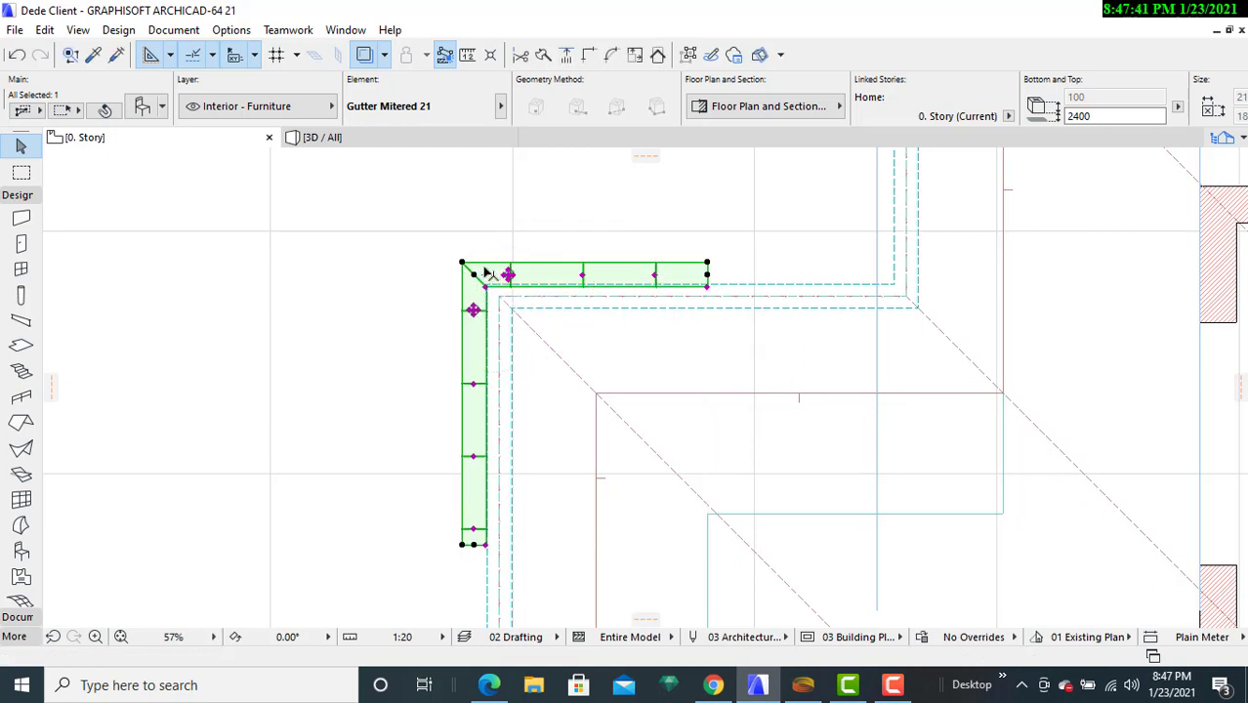
- Nudge the same corner gutter slightly back up so its horizontal arm clears the outer dashed roof edge
{"action": "right_click", "coordinate": [485, 272]}
{"action": "mouse_move", "coordinate": [669, 424]}
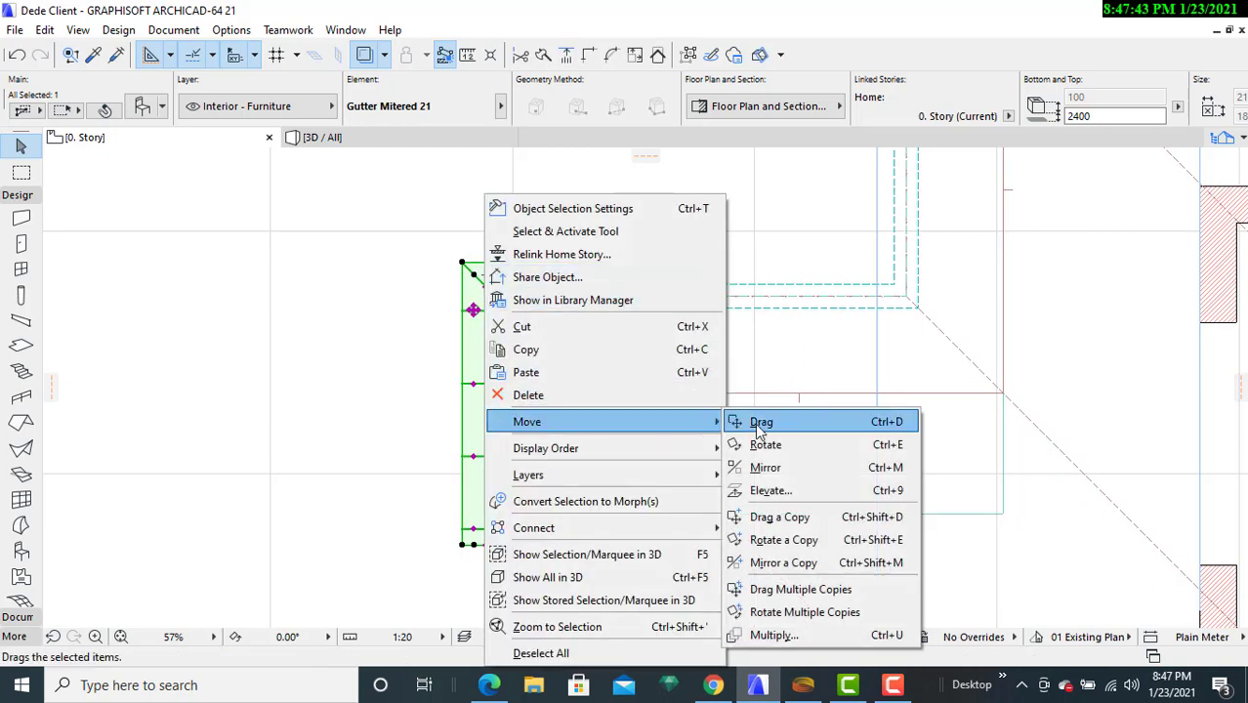
{"action": "left_click", "coordinate": [761, 423]}
{"action": "left_click", "coordinate": [496, 272]}
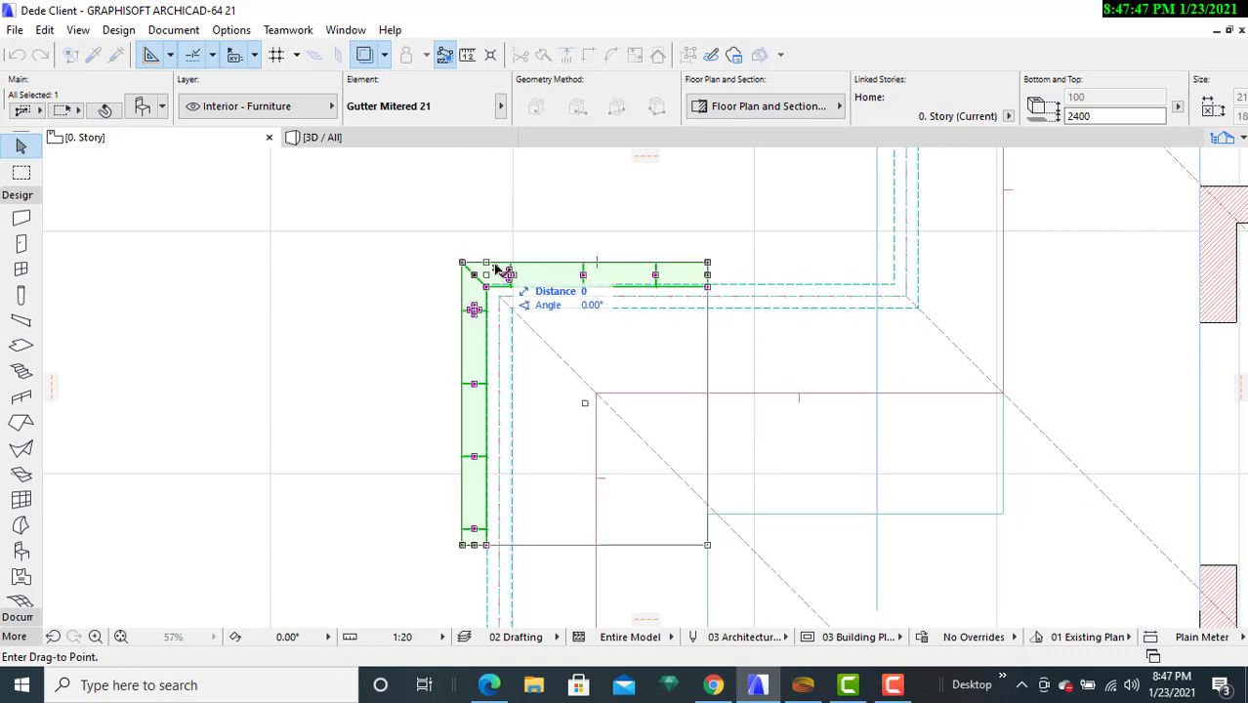
{"action": "left_click", "coordinate": [495, 270]}
{"action": "scroll", "coordinate": [493, 270], "scroll_direction": "up", "scroll_amount": 3}
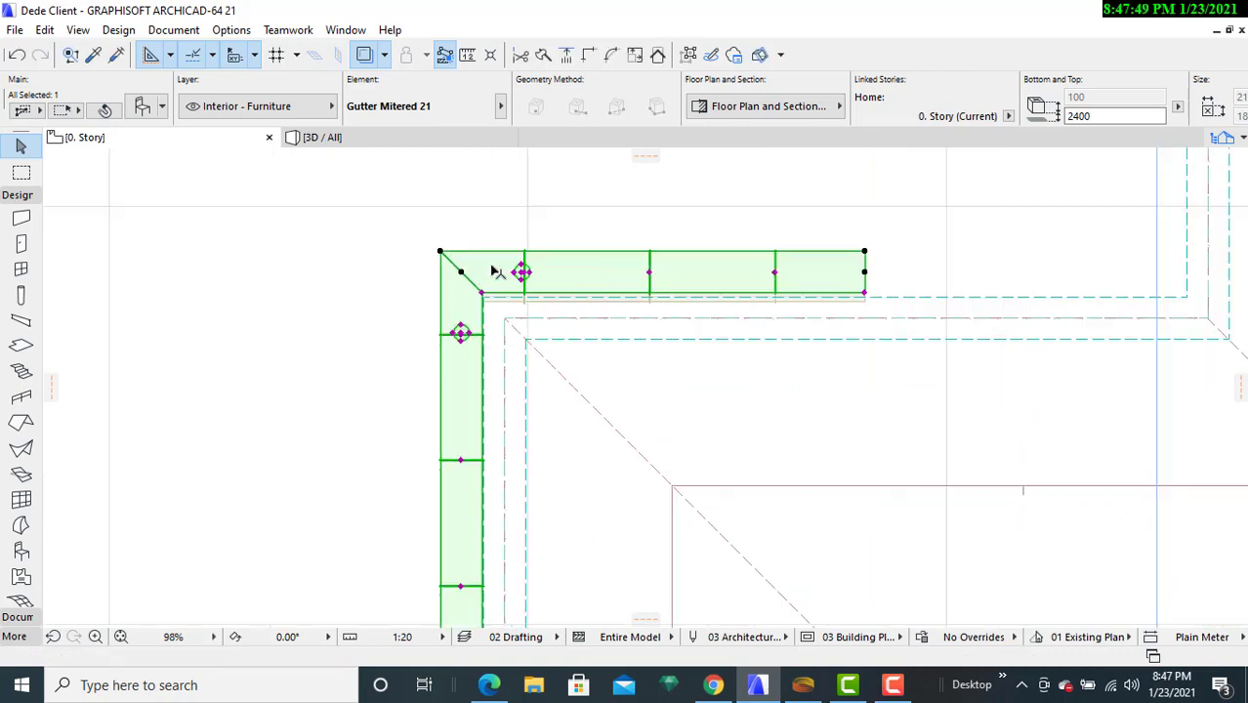
- Shift that gutter slightly down until its horizontal arm meets the outer dashed roof edge, and deselect it
{"action": "scroll", "coordinate": [494, 271], "scroll_direction": "up", "scroll_amount": 5}
{"action": "middle_click_drag", "start_coordinate": [479, 281], "coordinate": [448, 246]}
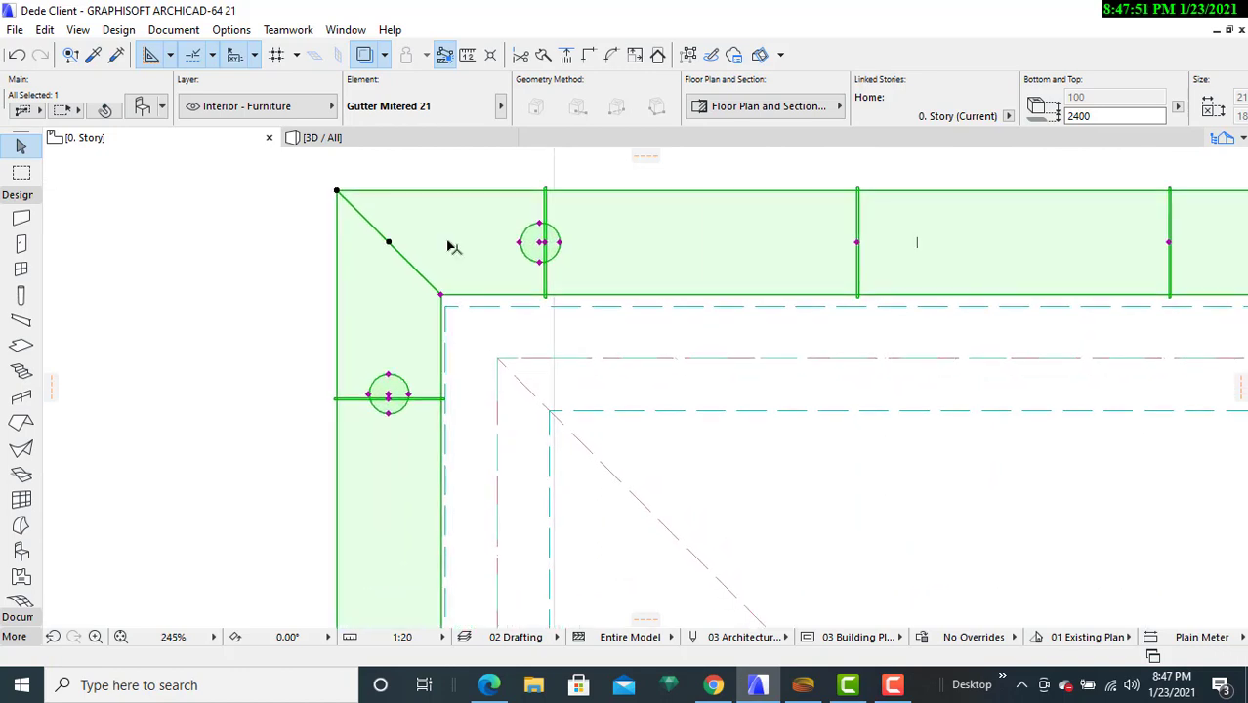
{"action": "right_click", "coordinate": [448, 246]}
{"action": "mouse_move", "coordinate": [579, 427]}
{"action": "left_click", "coordinate": [718, 421]}
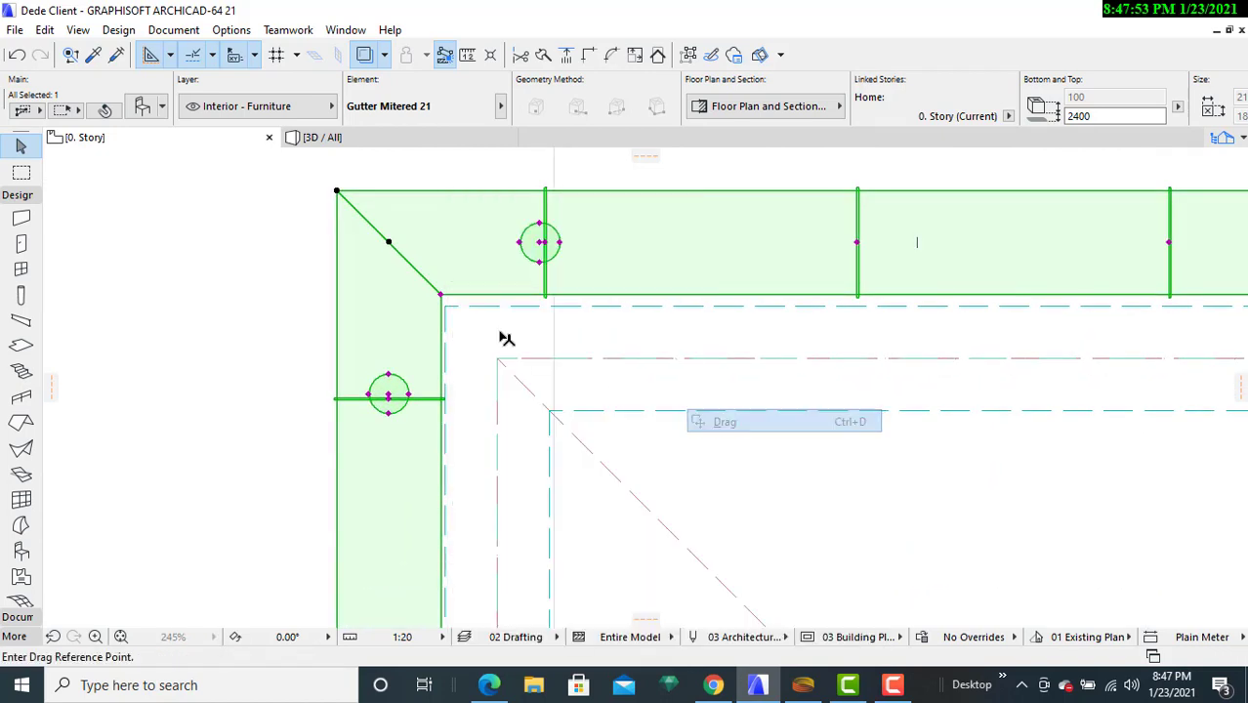
{"action": "left_click", "coordinate": [441, 293]}
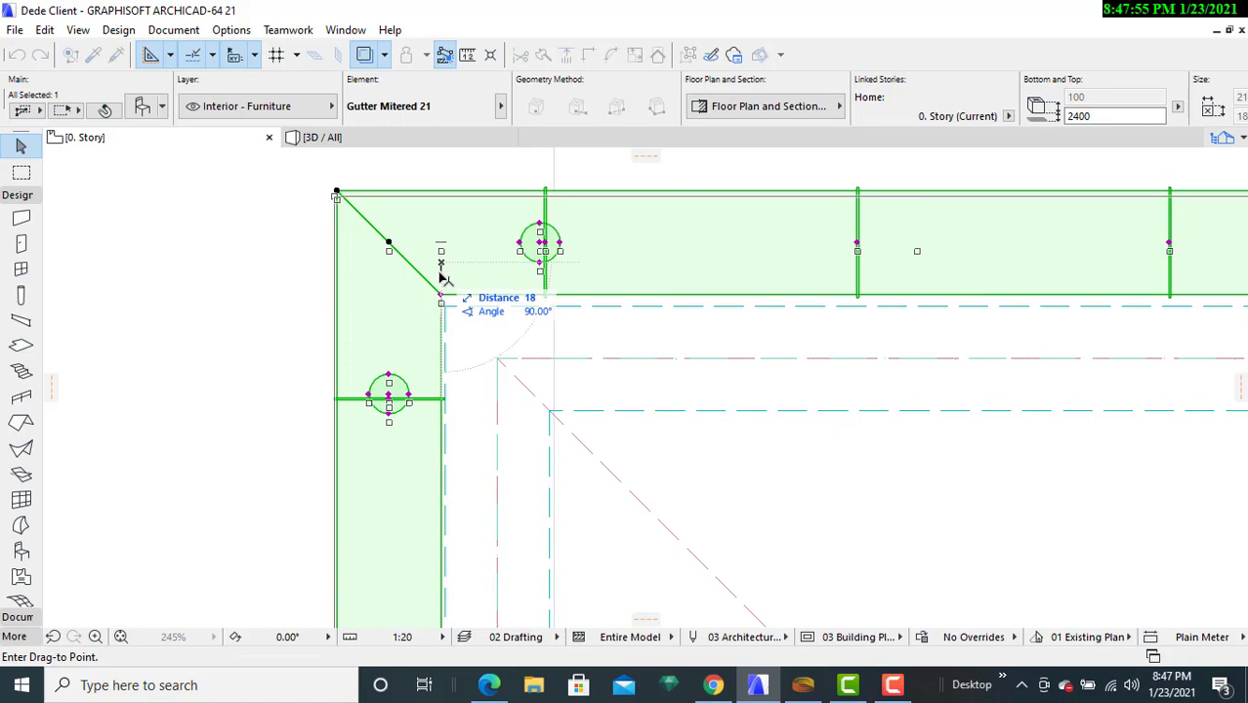
{"action": "left_click", "coordinate": [441, 274]}
{"action": "scroll", "coordinate": [518, 385], "scroll_direction": "down", "scroll_amount": 9}
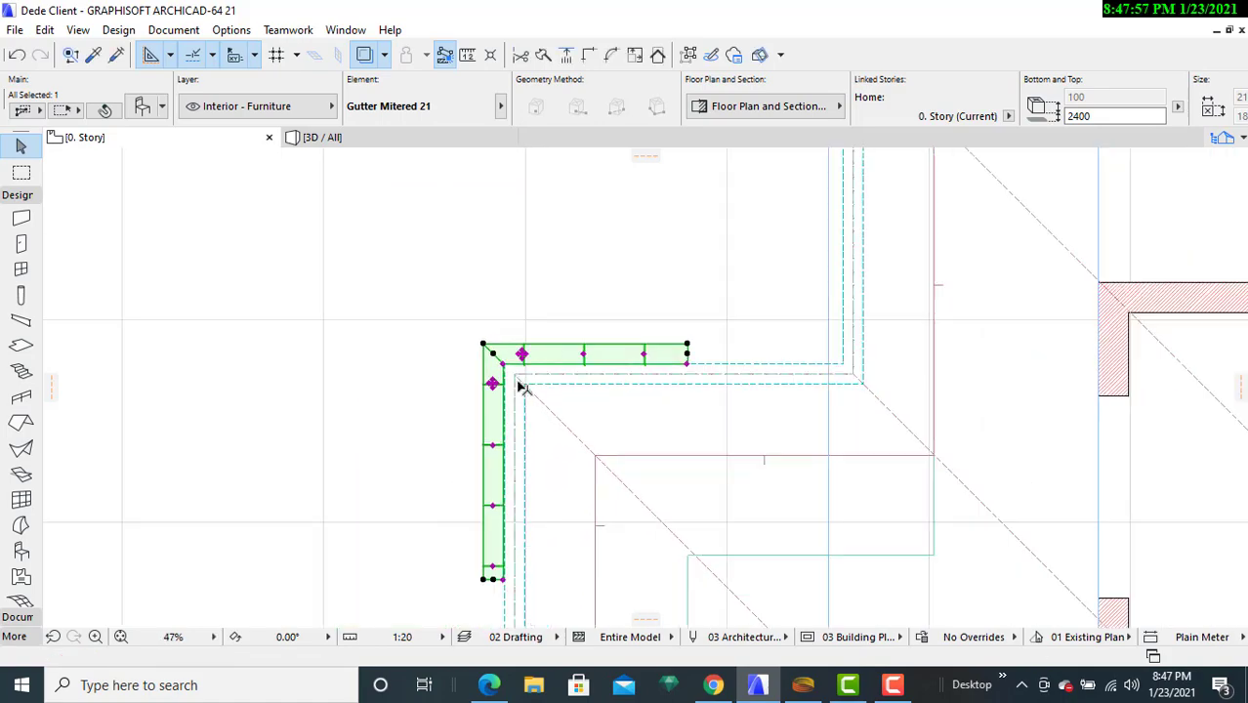
{"action": "scroll", "coordinate": [521, 387], "scroll_direction": "down", "scroll_amount": 6}
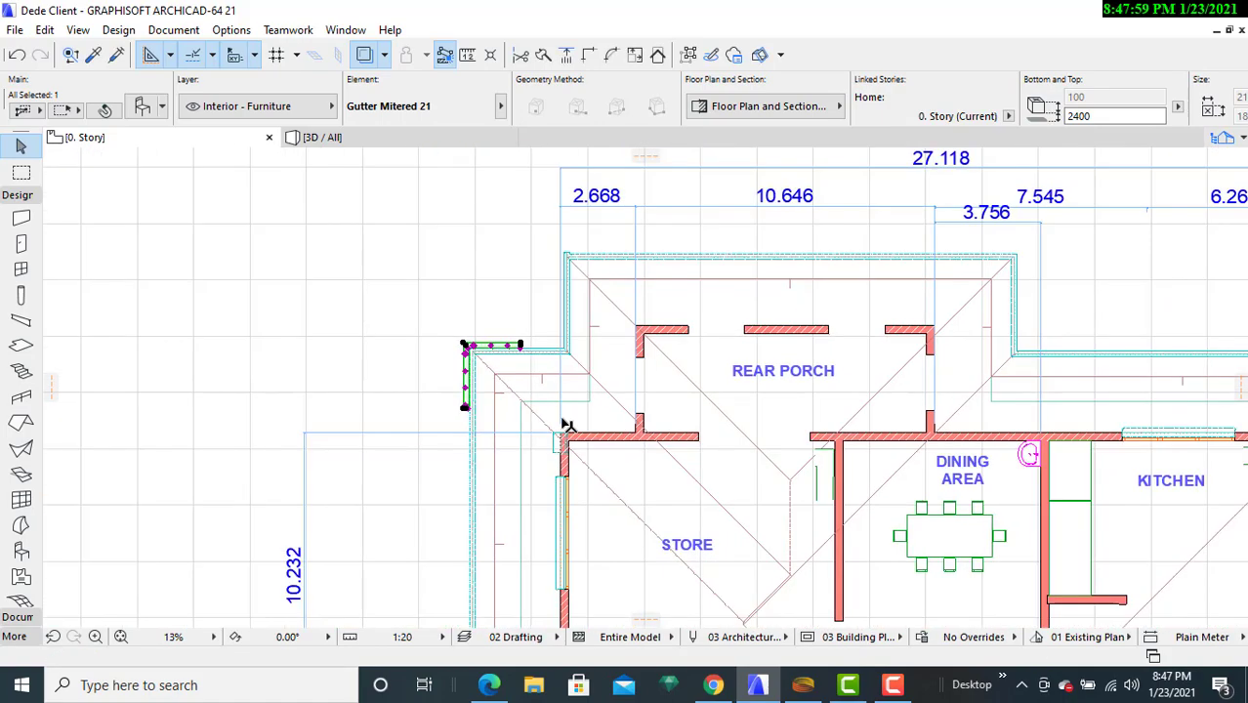
{"action": "middle_click_drag", "start_coordinate": [564, 423], "coordinate": [203, 324]}
{"action": "scroll", "coordinate": [406, 330], "scroll_direction": "down", "scroll_amount": 2}
{"action": "middle_click_drag", "start_coordinate": [462, 403], "coordinate": [553, 202]}
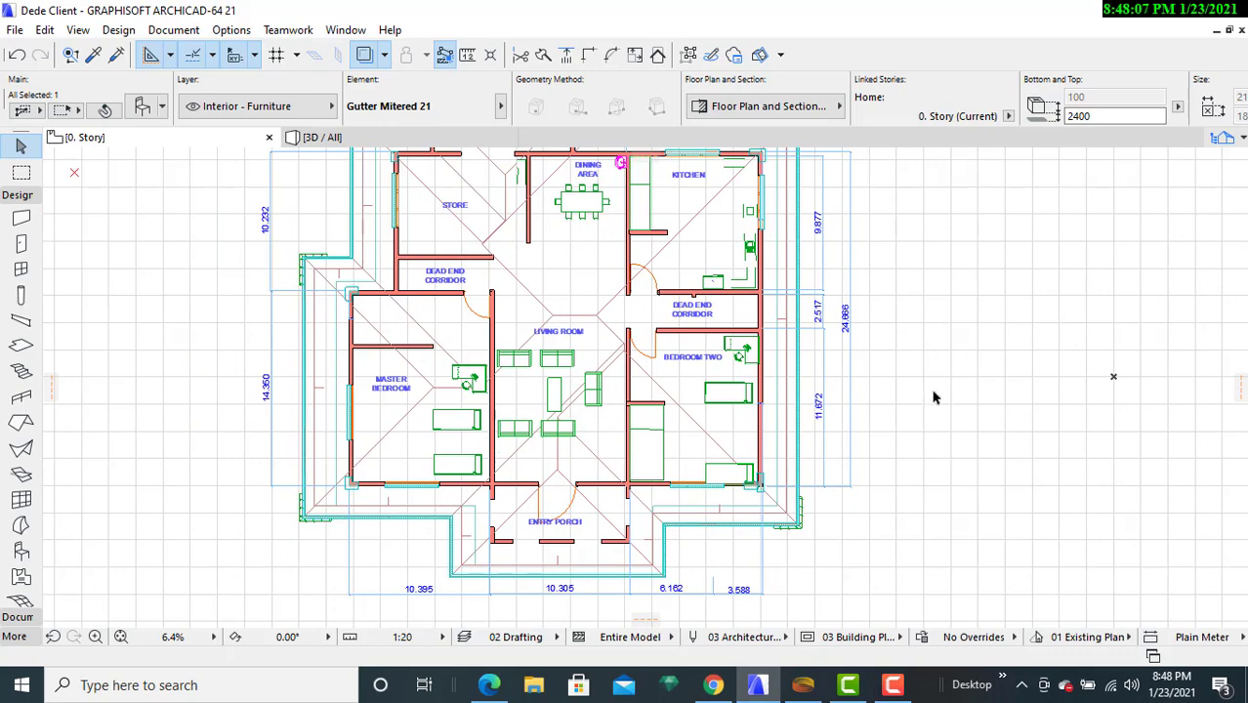
{"action": "middle_click_drag", "start_coordinate": [925, 404], "coordinate": [922, 455]}
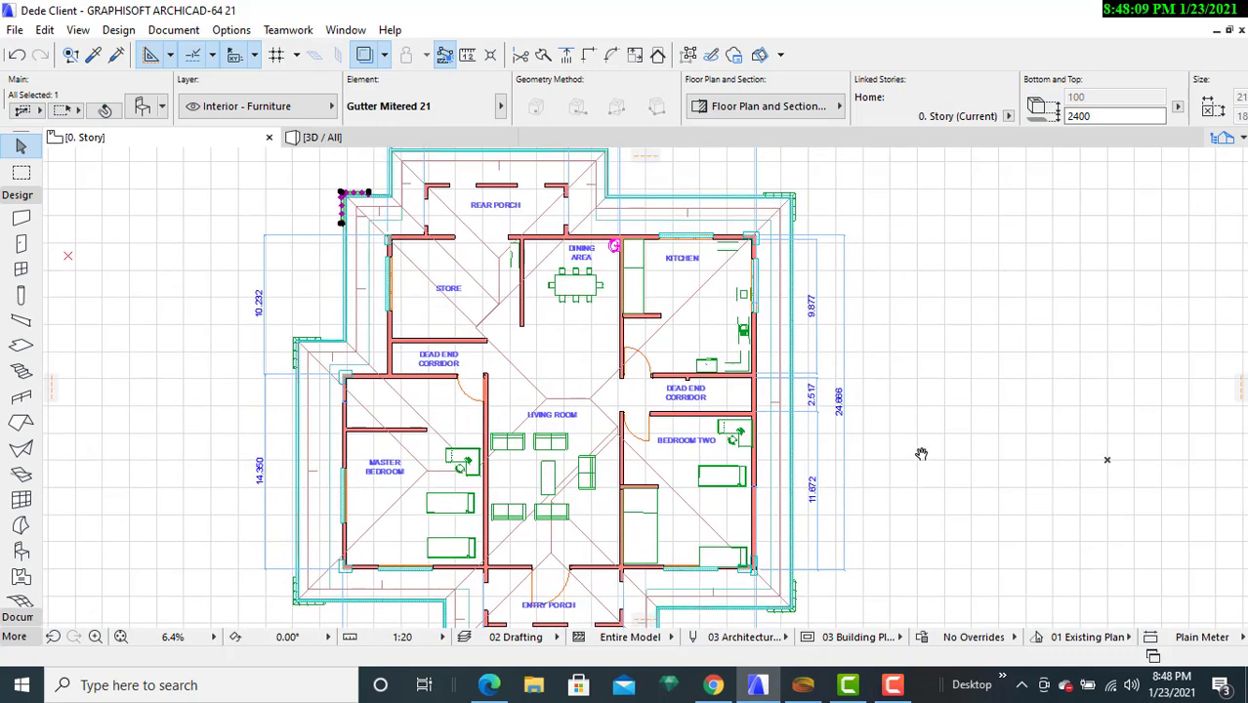
{"action": "left_click", "coordinate": [936, 389]}
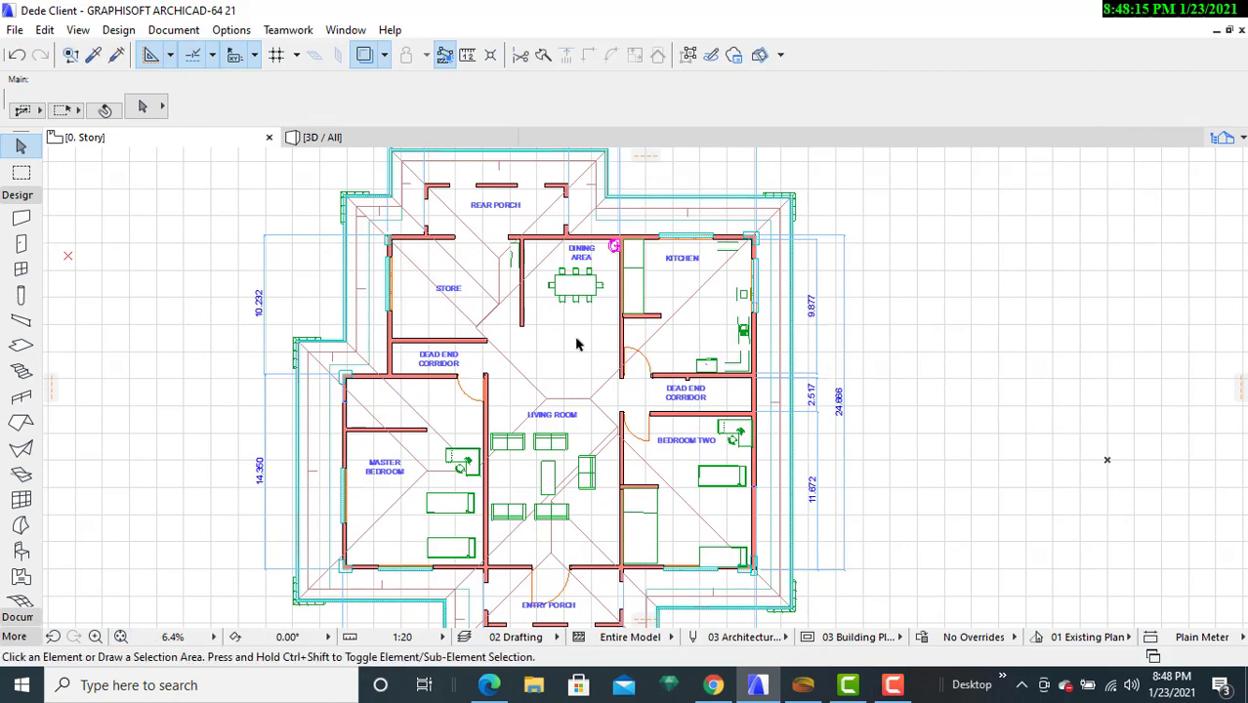
- Set the Object tool's default element to the straight Gutter 21 from the Accessory Elements 21 library folder
{"action": "left_click", "coordinate": [21, 550]}
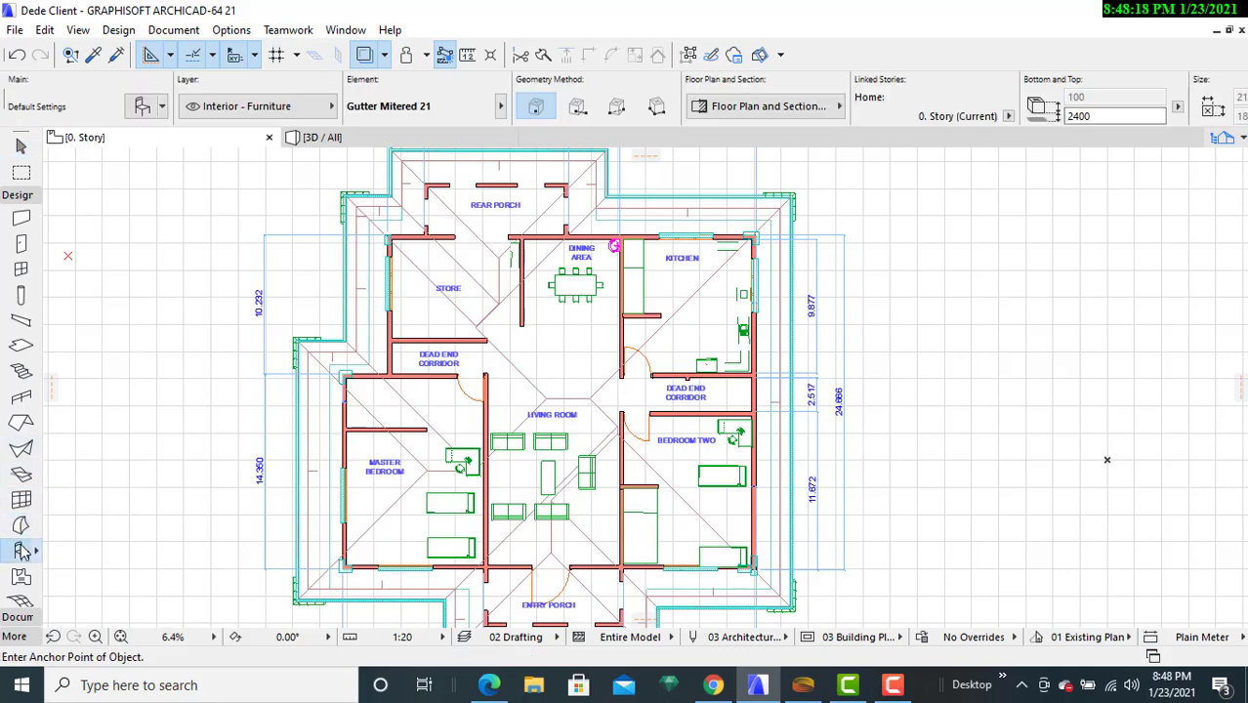
{"action": "left_click", "coordinate": [140, 109]}
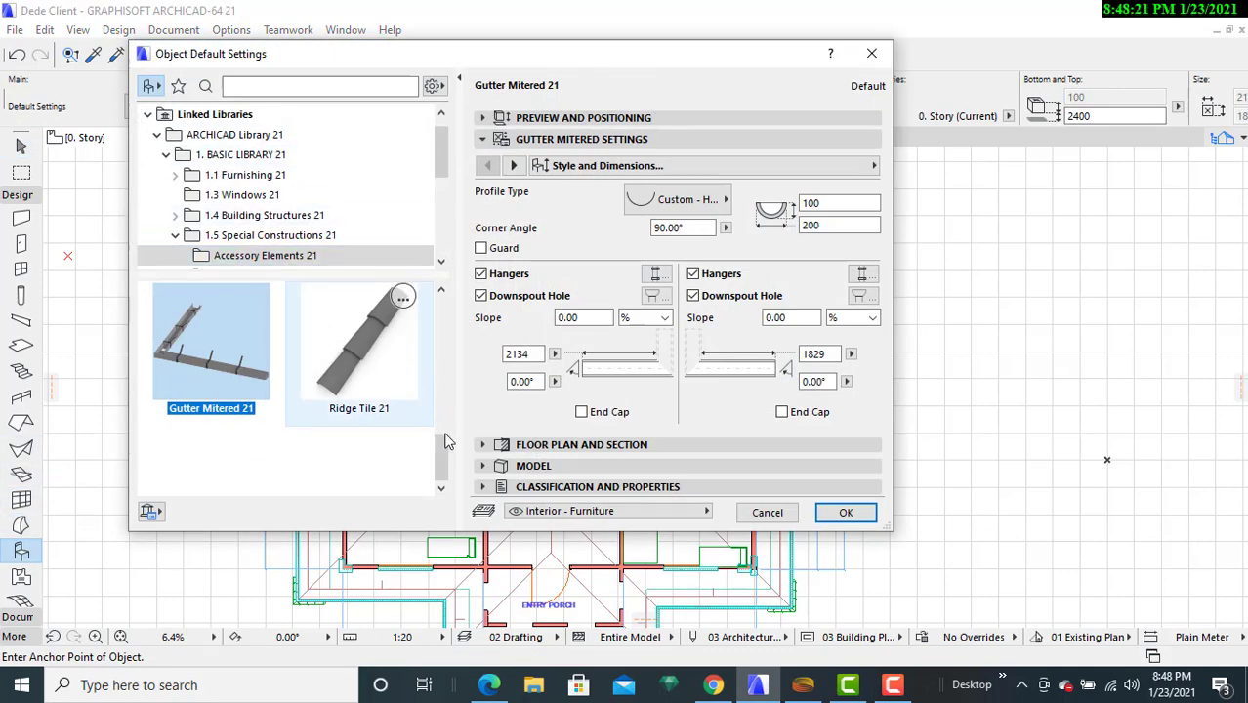
{"action": "left_click", "coordinate": [441, 293]}
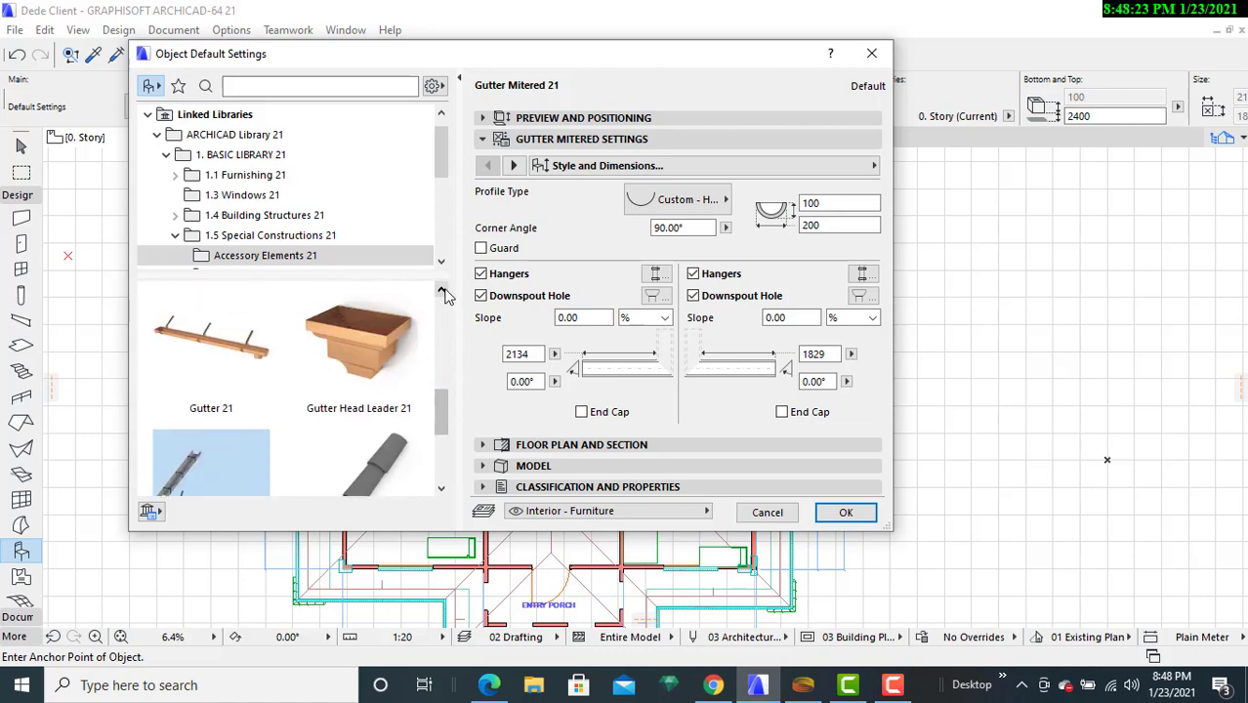
{"action": "left_click", "coordinate": [219, 362]}
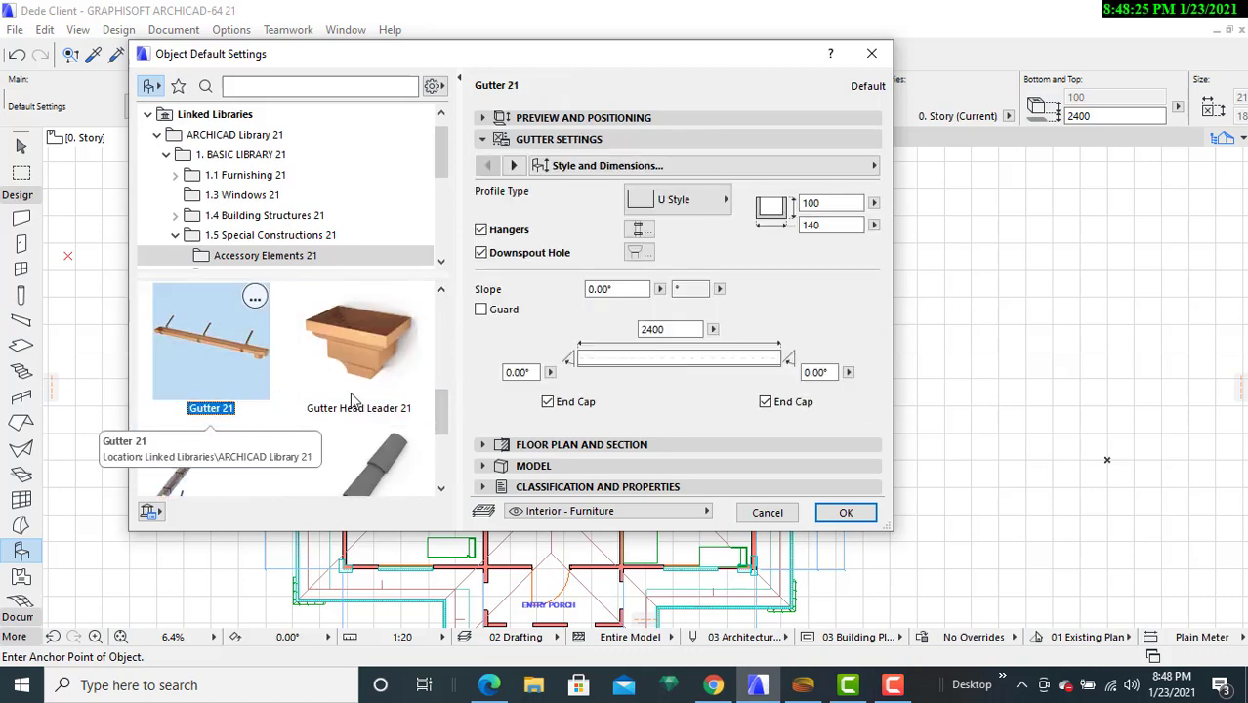
{"action": "left_click", "coordinate": [868, 520]}
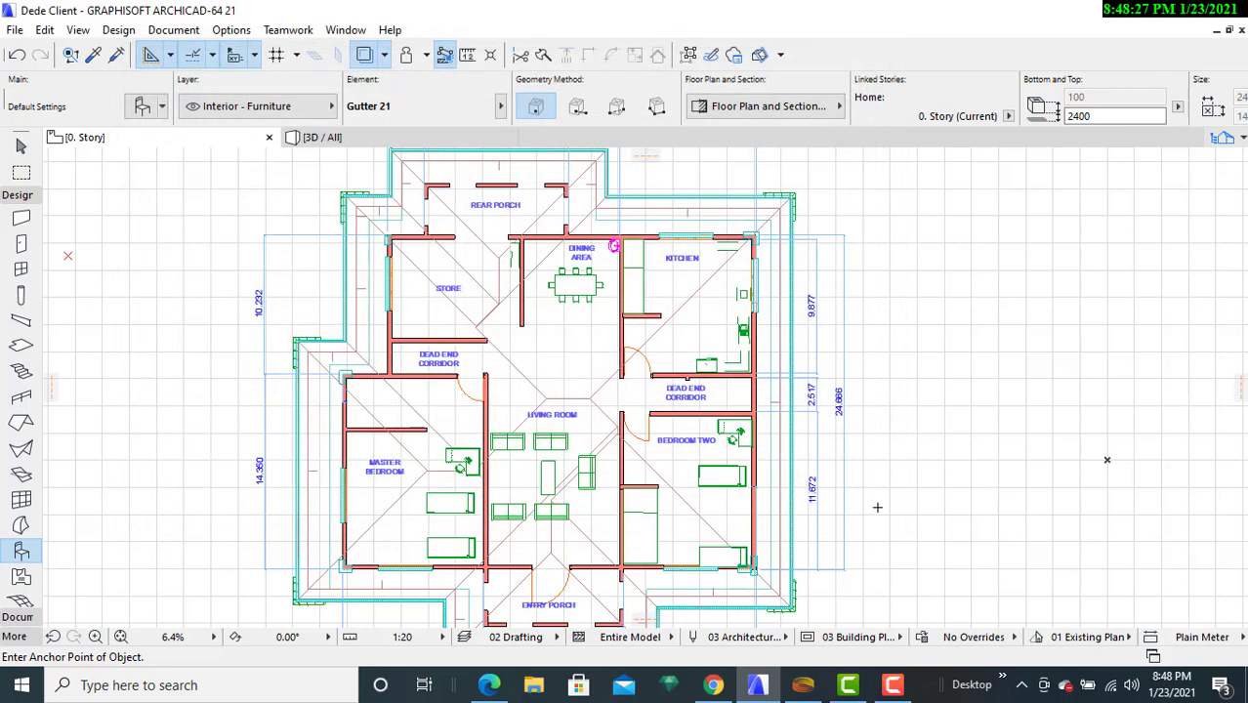
- Place one straight gutter outside the Kitchen, just below the lower end of the corner gutter's vertical arm
{"action": "scroll", "coordinate": [822, 266], "scroll_direction": "up", "scroll_amount": 4}
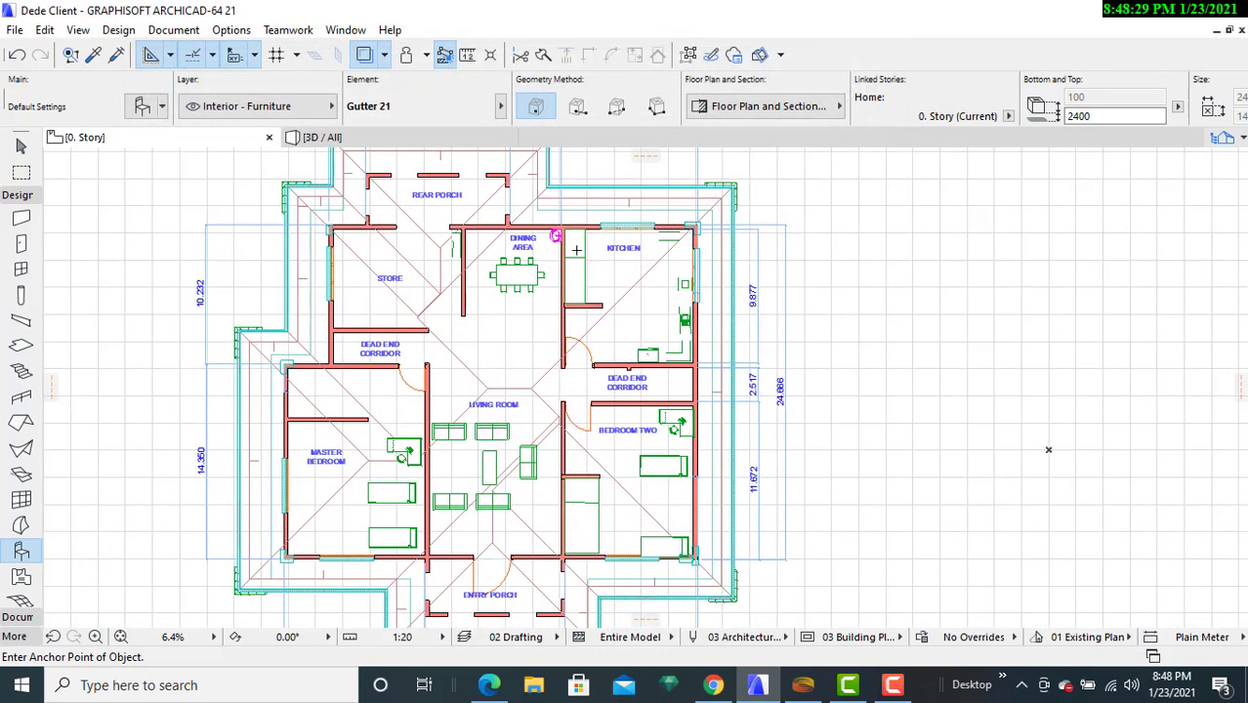
{"action": "scroll", "coordinate": [713, 254], "scroll_direction": "up", "scroll_amount": 3}
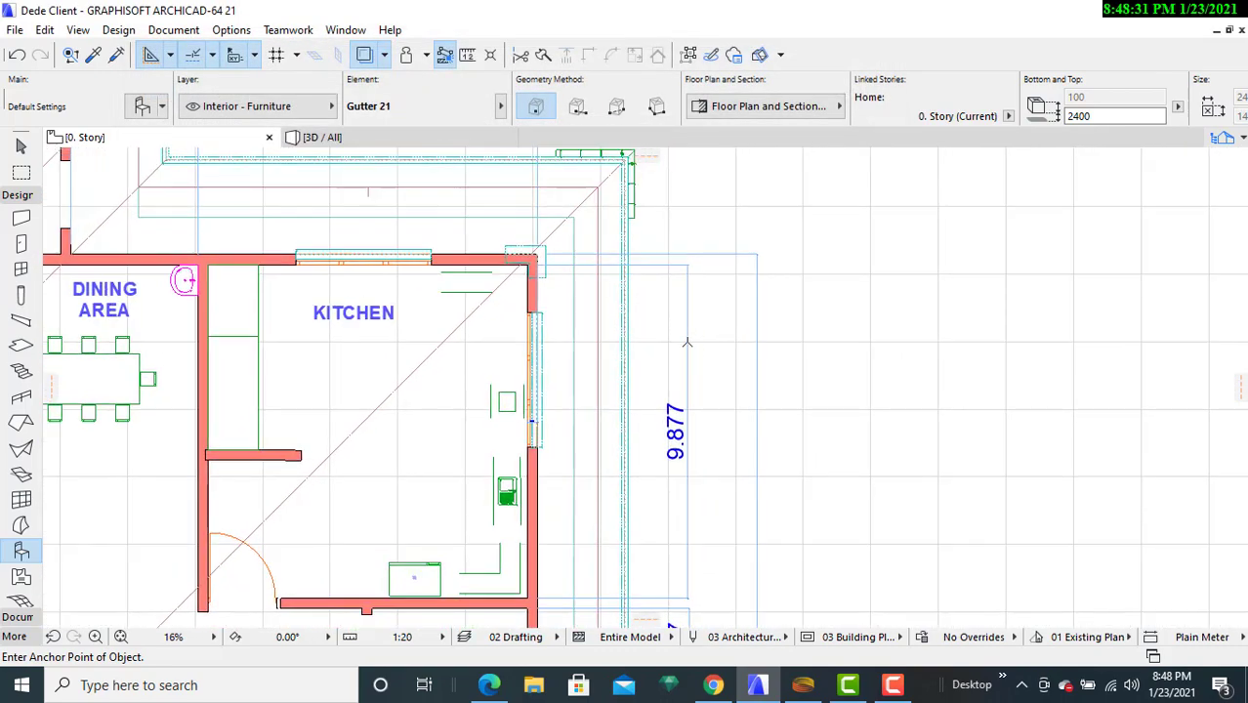
{"action": "scroll", "coordinate": [630, 248], "scroll_direction": "up", "scroll_amount": 3}
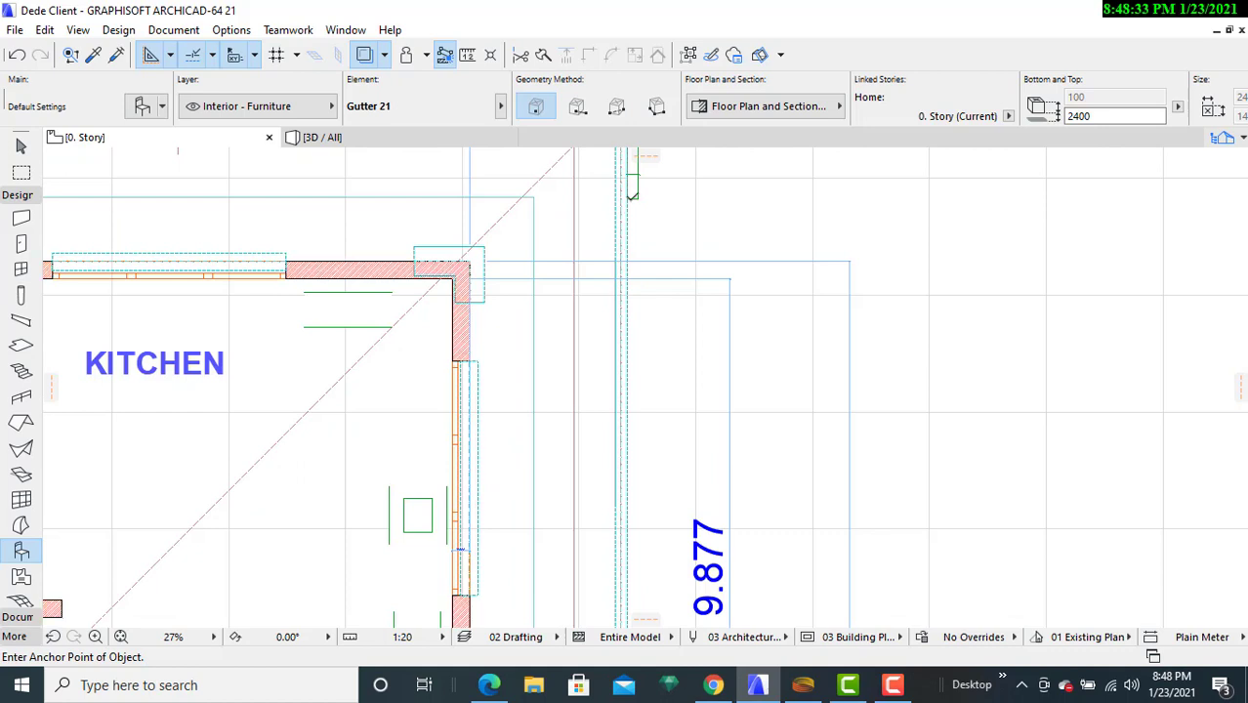
{"action": "scroll", "coordinate": [632, 200], "scroll_direction": "up", "scroll_amount": 4}
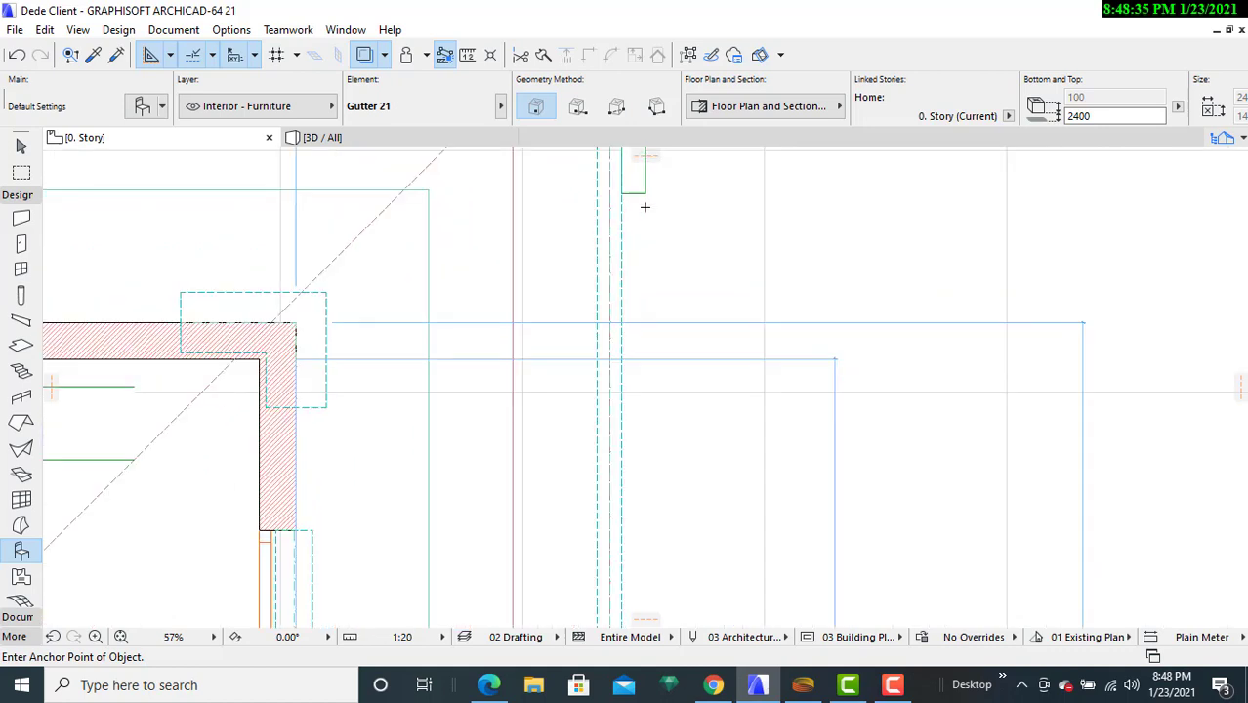
{"action": "left_click", "coordinate": [644, 207]}
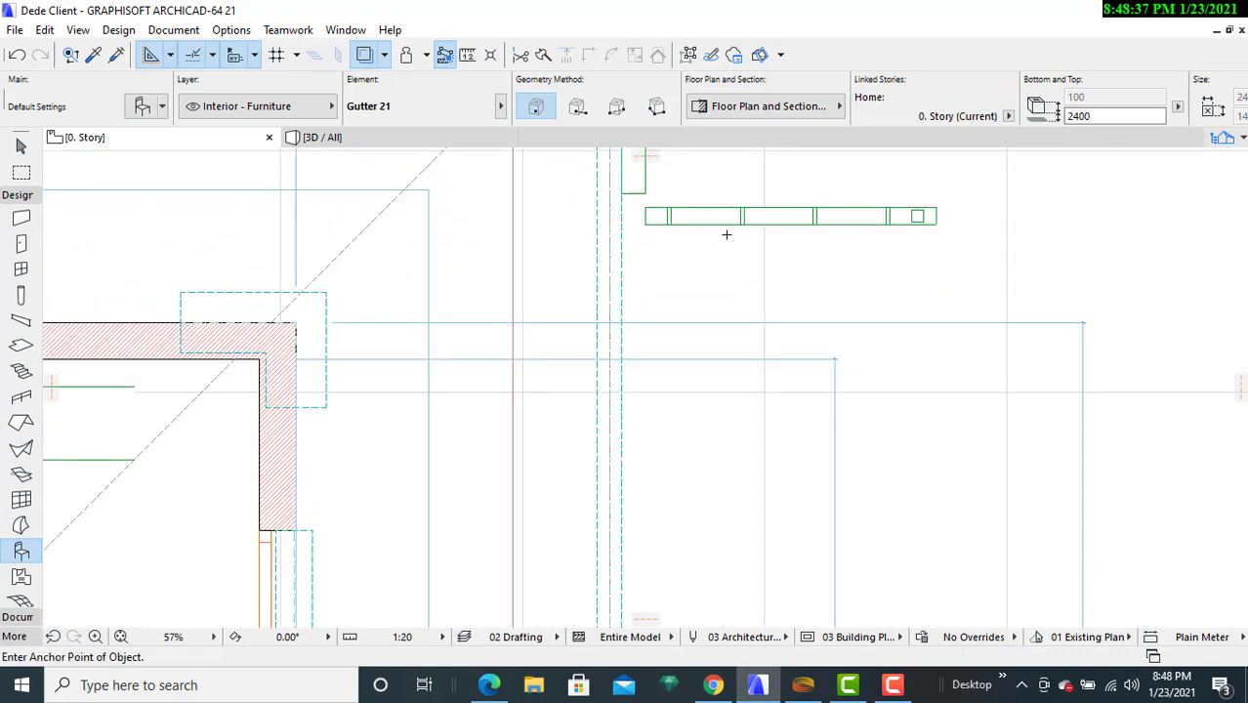
{"action": "key", "text": "Escape"}
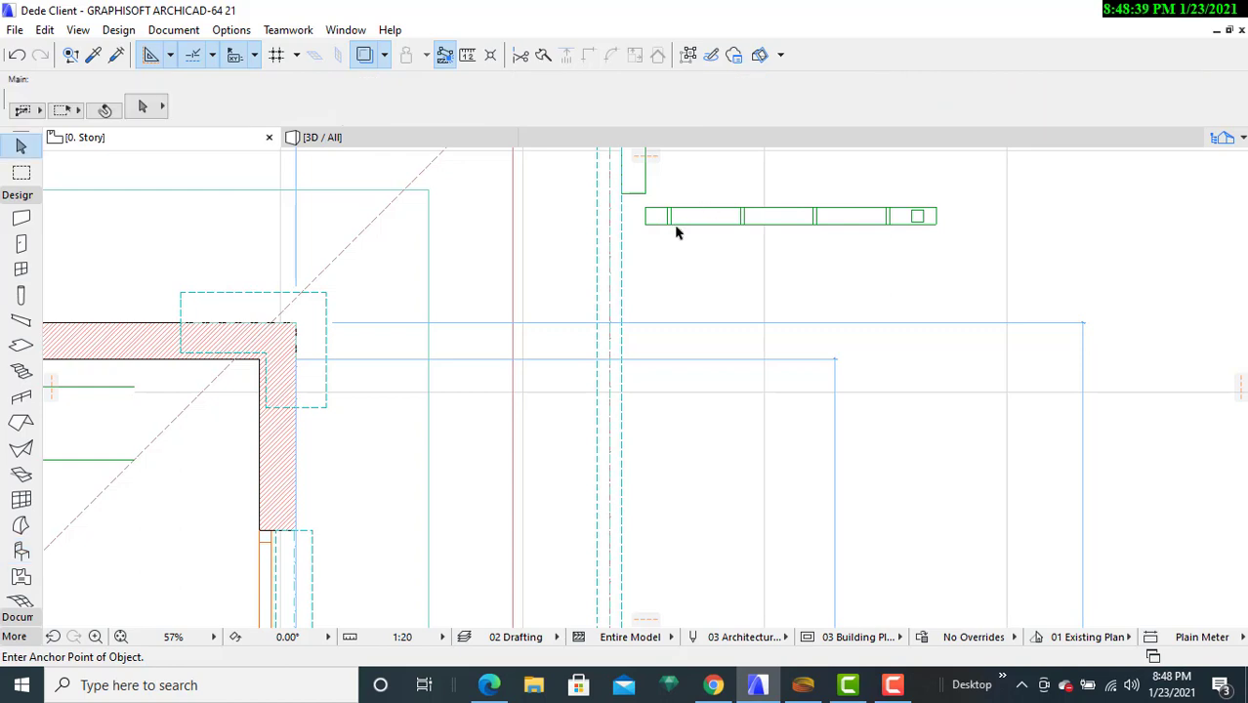
- Rotate the straight gutter outside the Kitchen by -90° about the lower corner of its downspout end
{"action": "left_click", "coordinate": [647, 215]}
{"action": "right_click", "coordinate": [703, 200]}
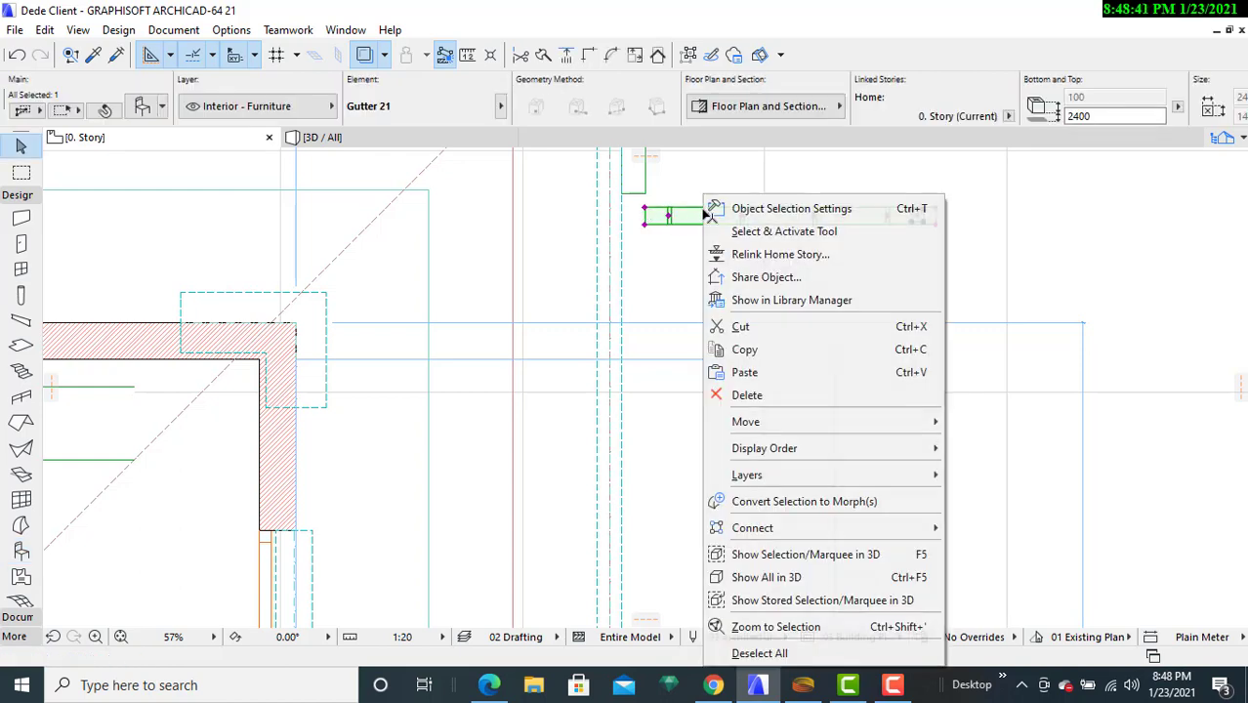
{"action": "mouse_move", "coordinate": [825, 422]}
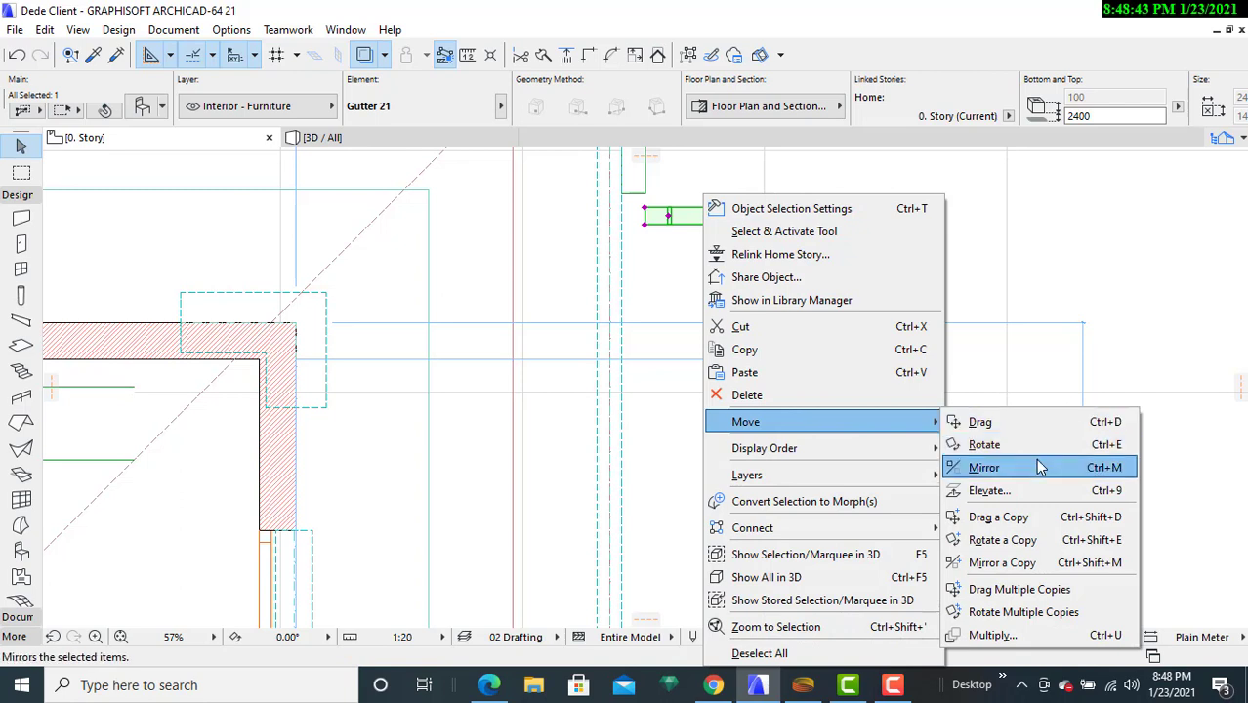
{"action": "left_click", "coordinate": [984, 445]}
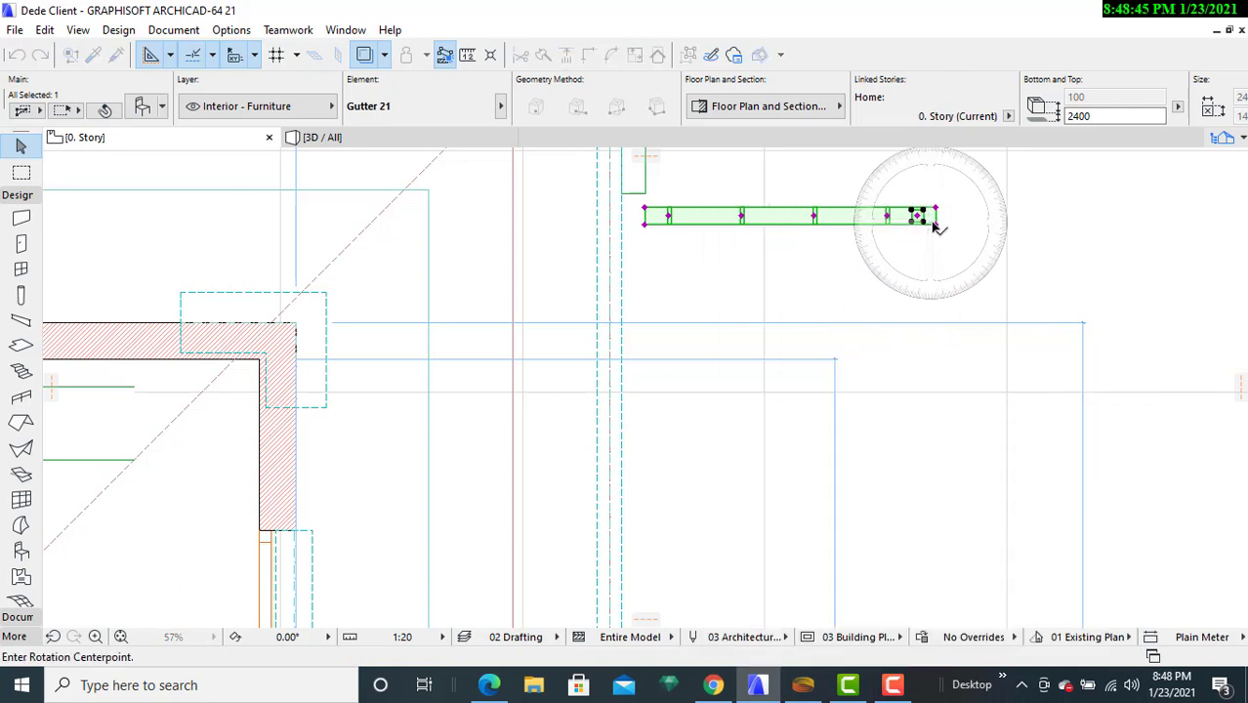
{"action": "left_click", "coordinate": [933, 222]}
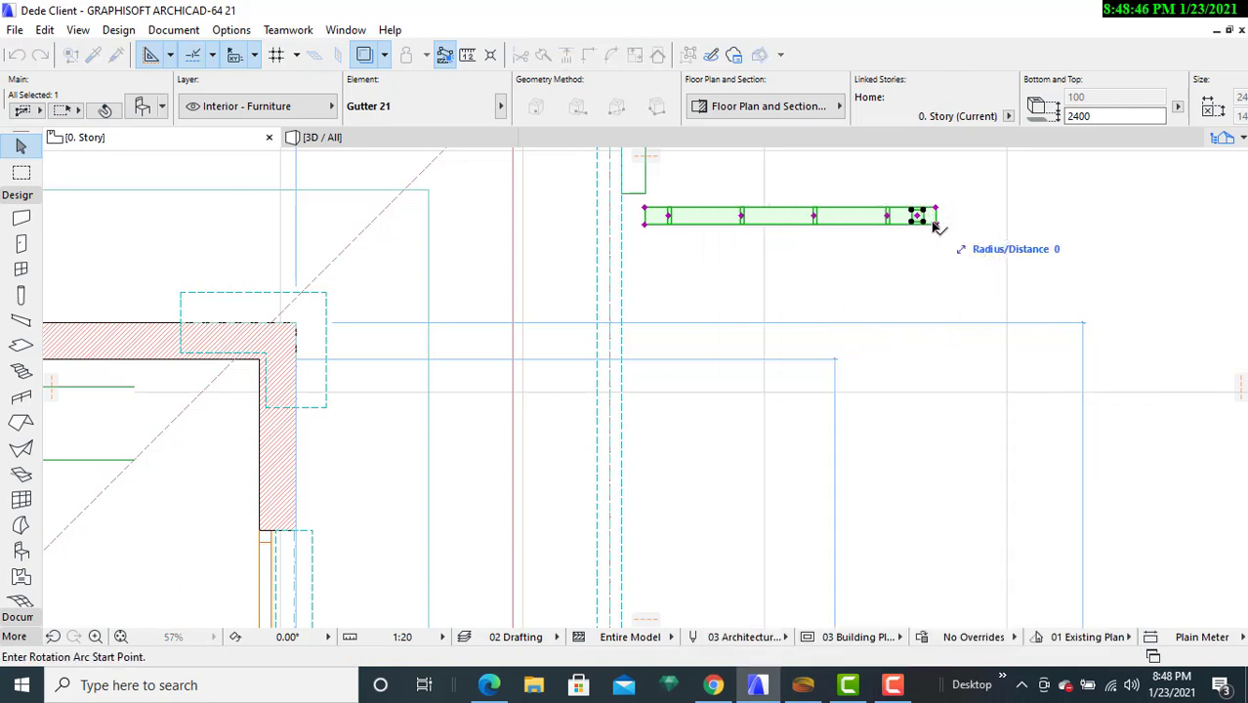
{"action": "left_click", "coordinate": [936, 450]}
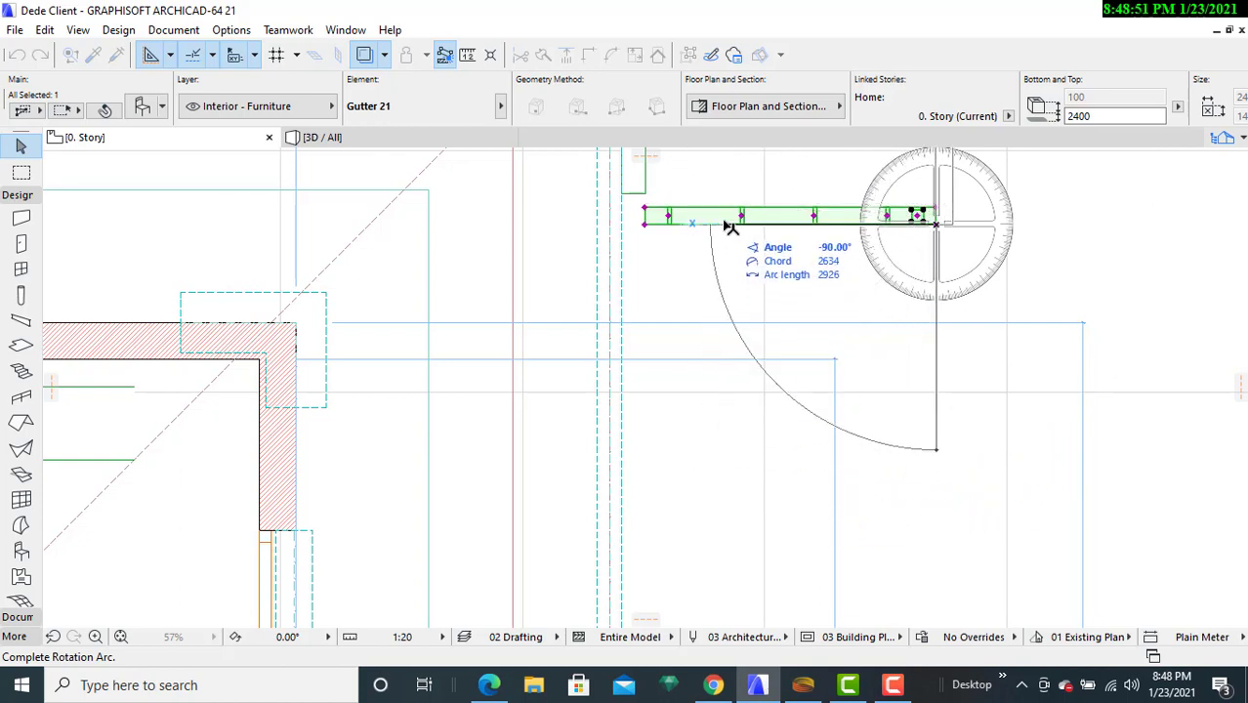
{"action": "left_click", "coordinate": [726, 226]}
- Move the straight gutter to the outer dashed roof edge, so its upper end meets the lower end of the Kitchen corner gutter's vertical arm
{"action": "scroll", "coordinate": [933, 336], "scroll_direction": "up", "scroll_amount": 4}
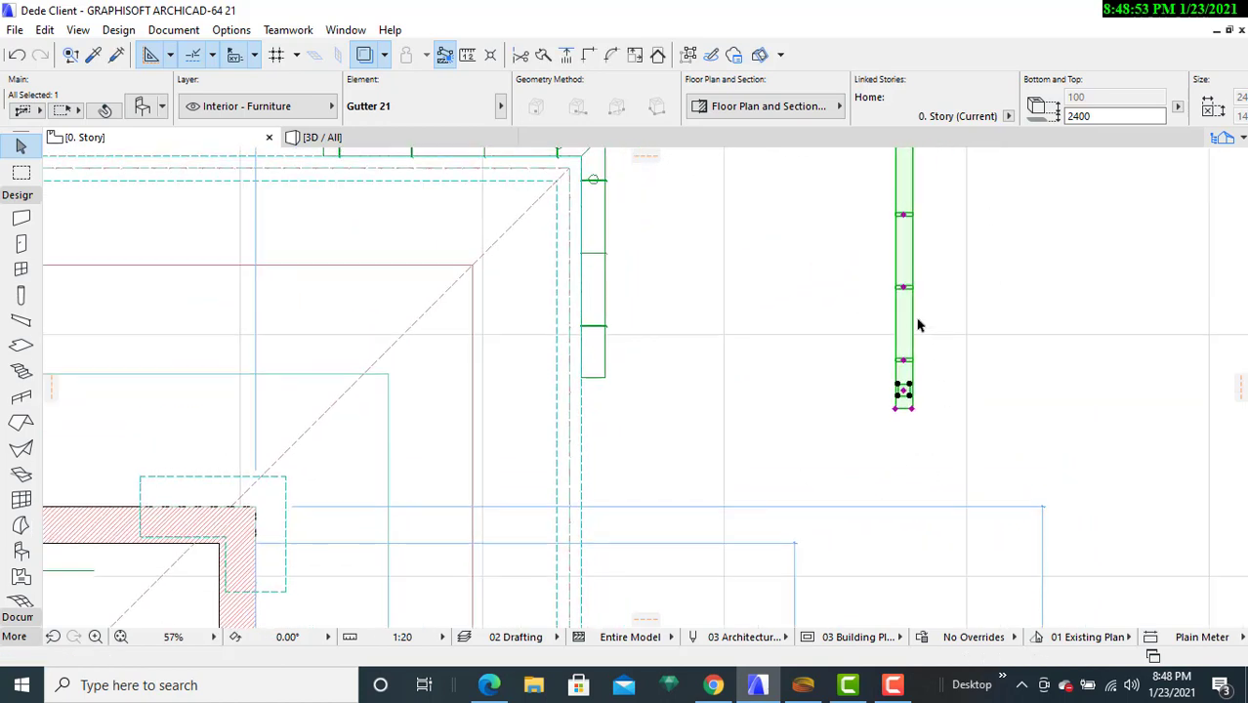
{"action": "right_click", "coordinate": [918, 326]}
{"action": "mouse_move", "coordinate": [1026, 423]}
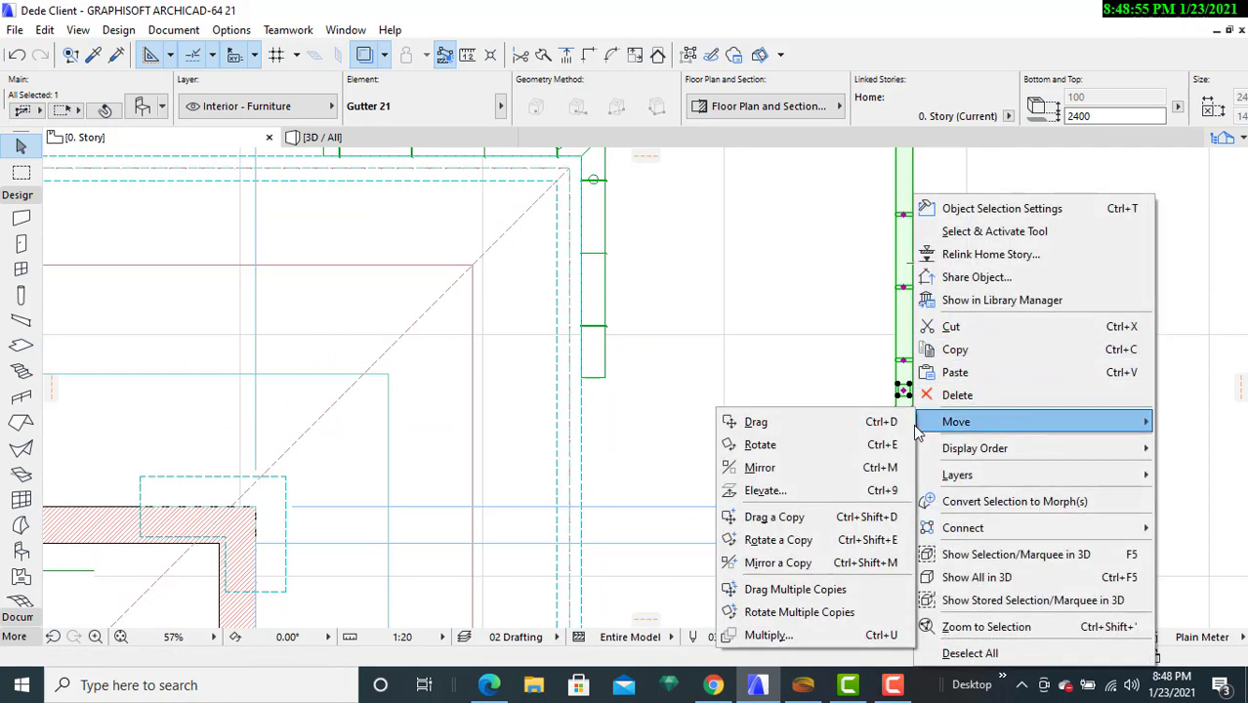
{"action": "left_click", "coordinate": [800, 423]}
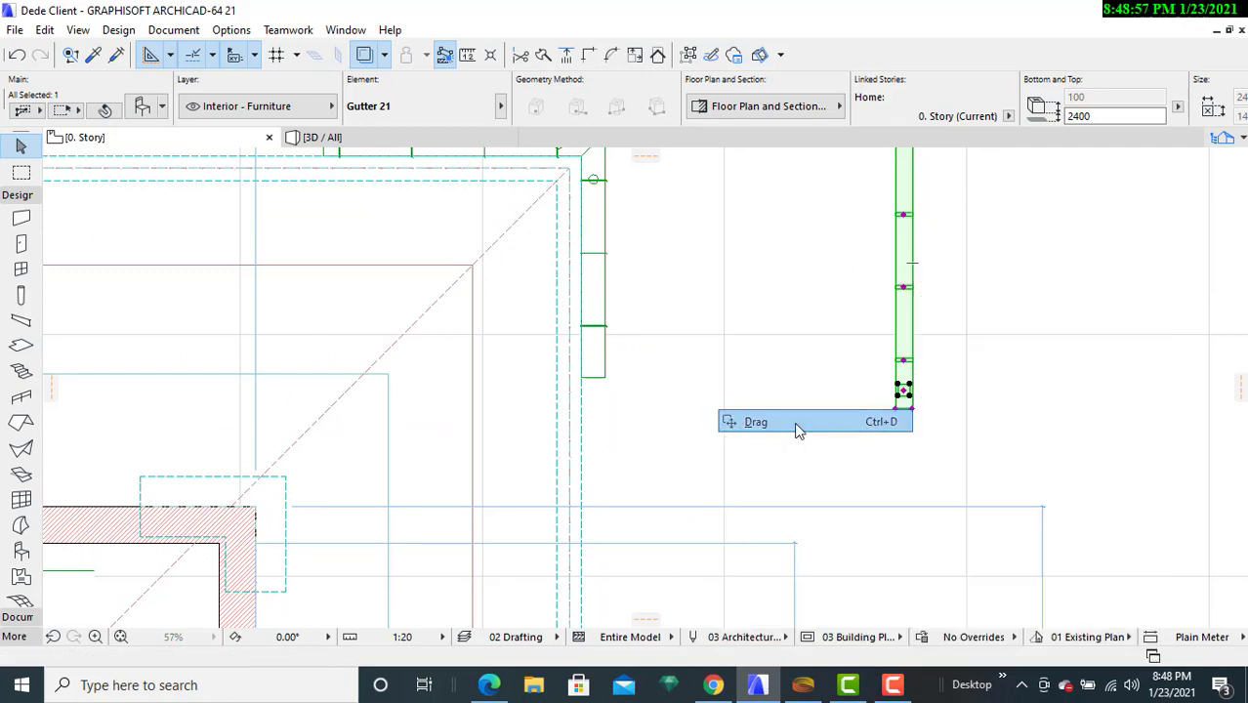
{"action": "left_click", "coordinate": [904, 265]}
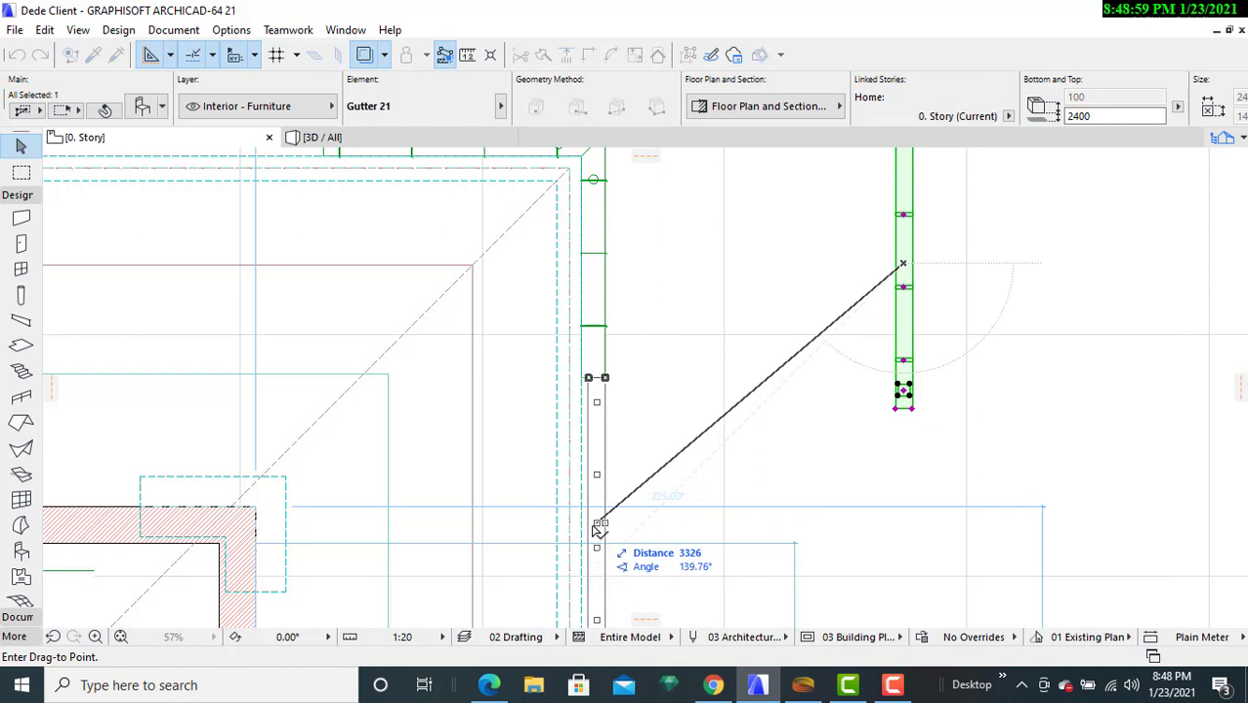
{"action": "scroll", "coordinate": [593, 530], "scroll_direction": "up", "scroll_amount": 3}
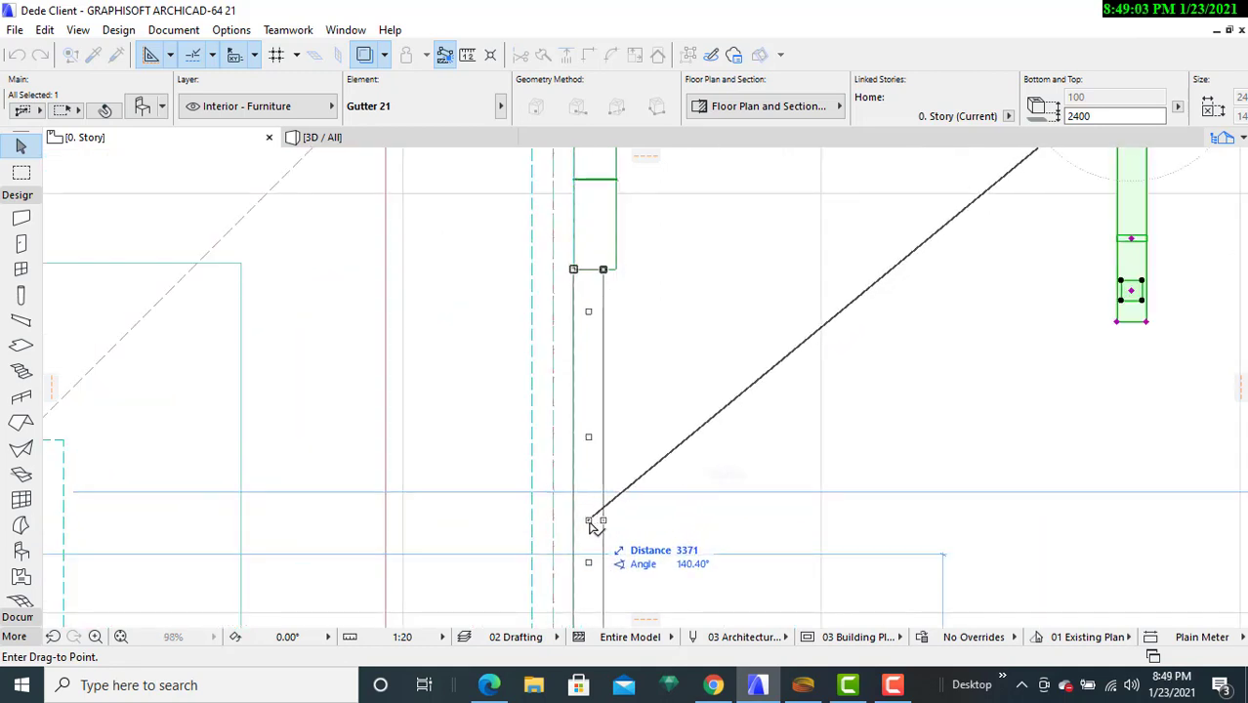
{"action": "left_click", "coordinate": [594, 529]}
{"action": "scroll", "coordinate": [662, 498], "scroll_direction": "down", "scroll_amount": 8}
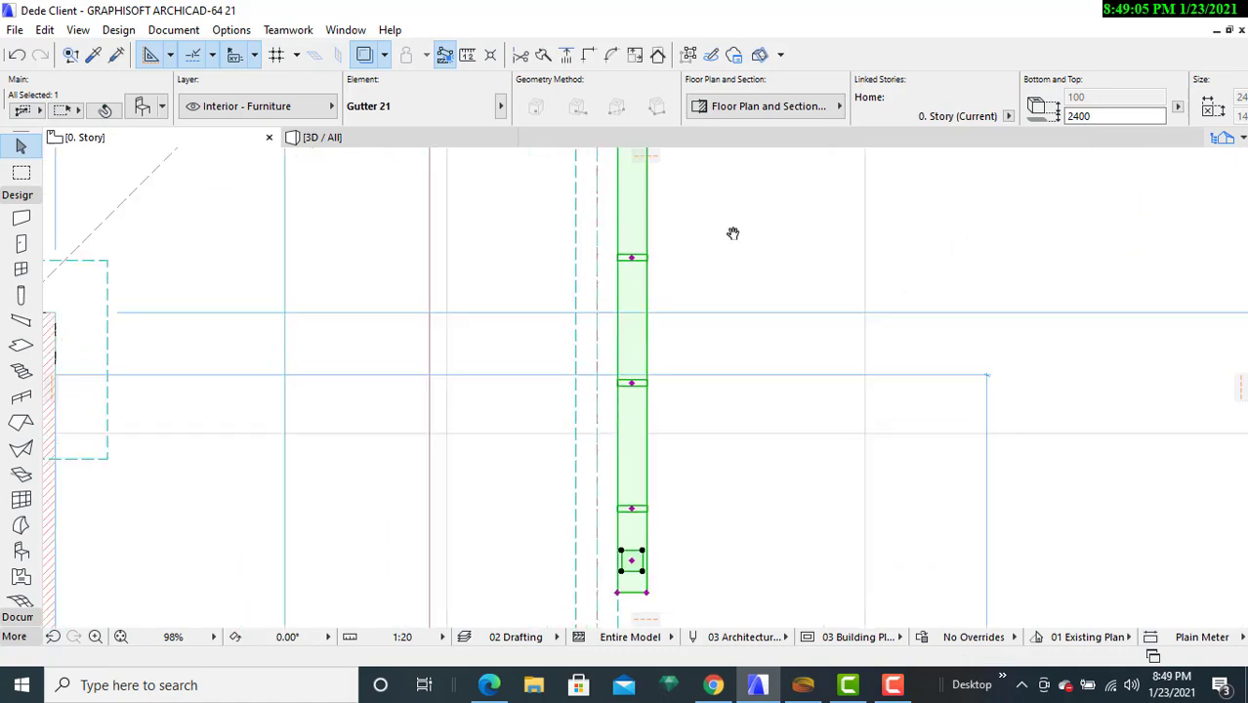
{"action": "scroll", "coordinate": [719, 284], "scroll_direction": "up", "scroll_amount": 6}
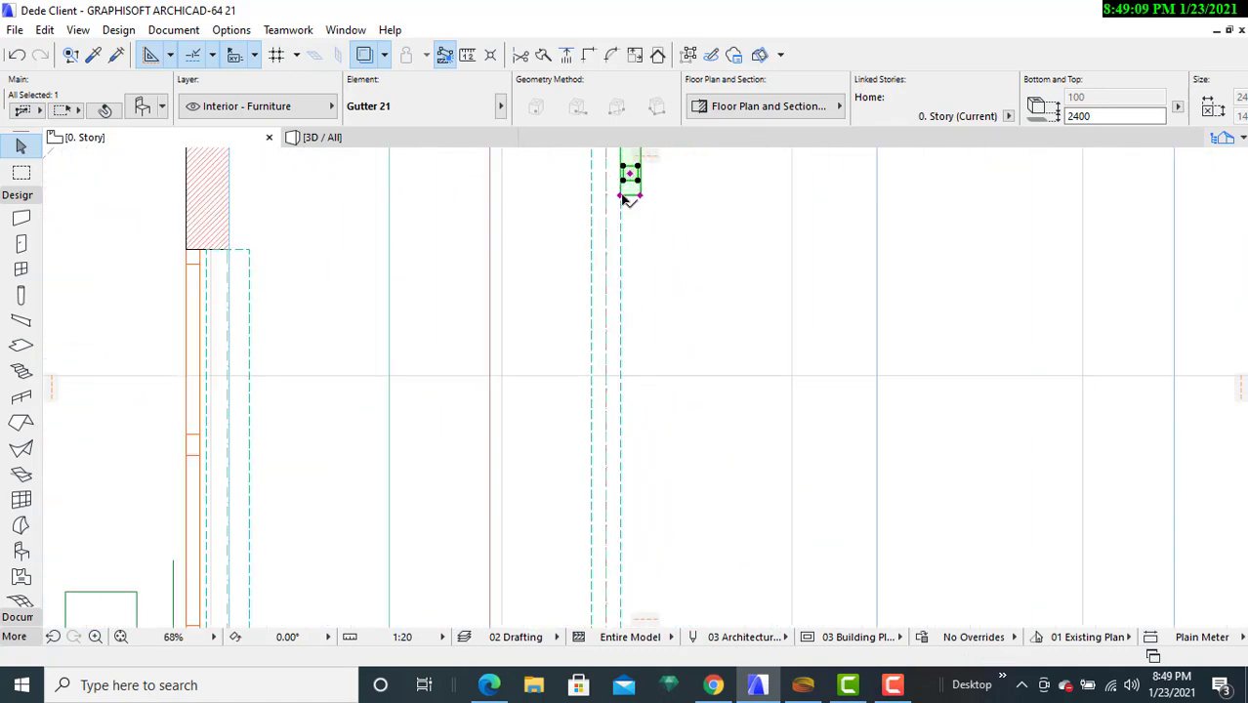
{"action": "left_click", "coordinate": [625, 198]}
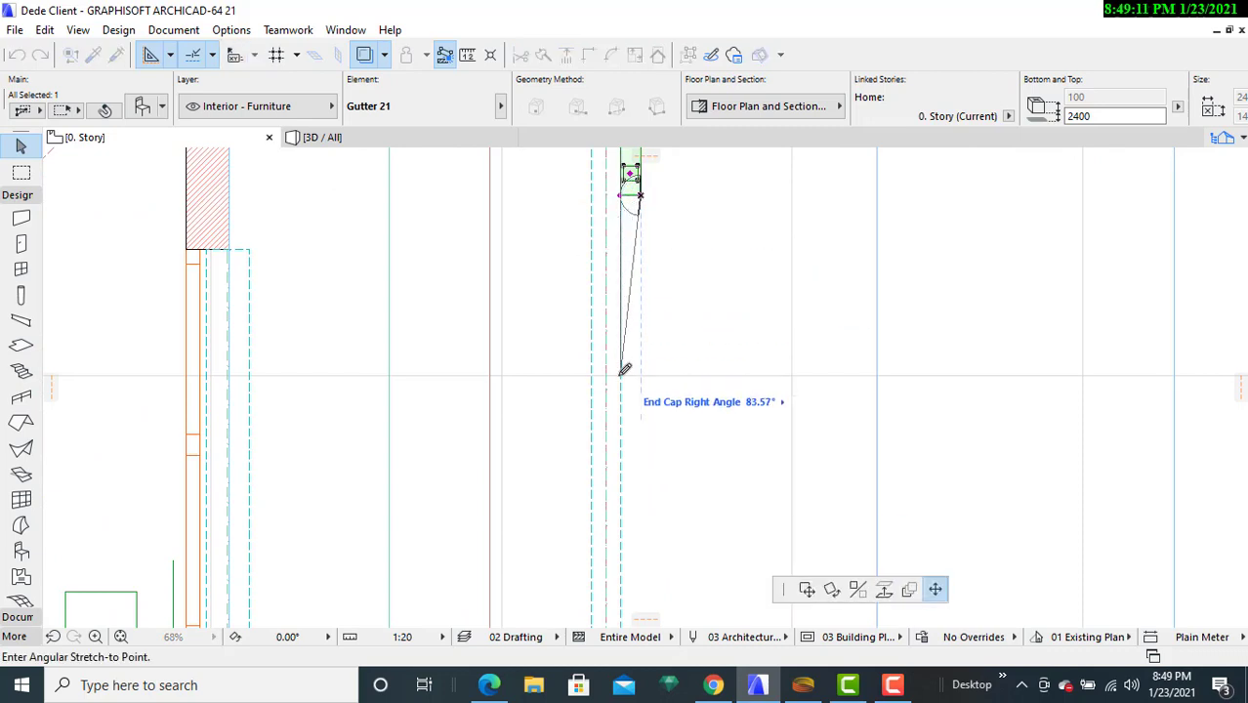
{"action": "key", "text": "Escape"}
{"action": "key", "text": "Escape"}
{"action": "left_click", "coordinate": [626, 199]}
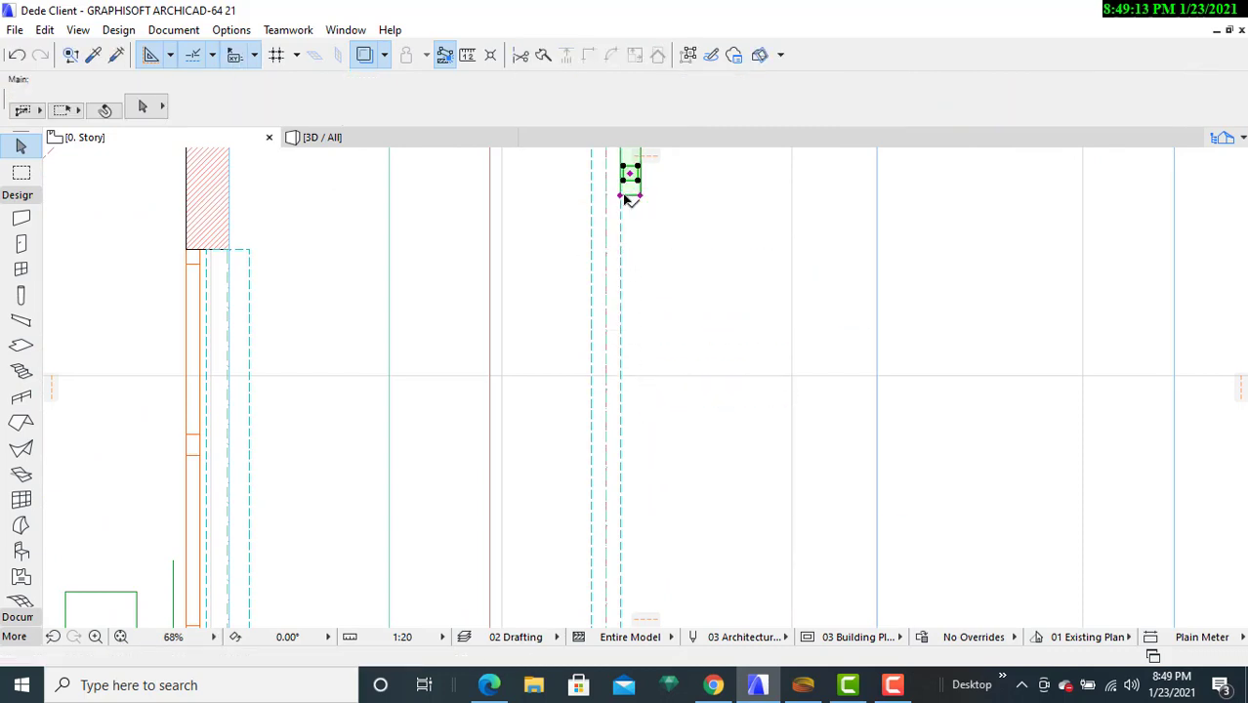
{"action": "left_click", "coordinate": [628, 198]}
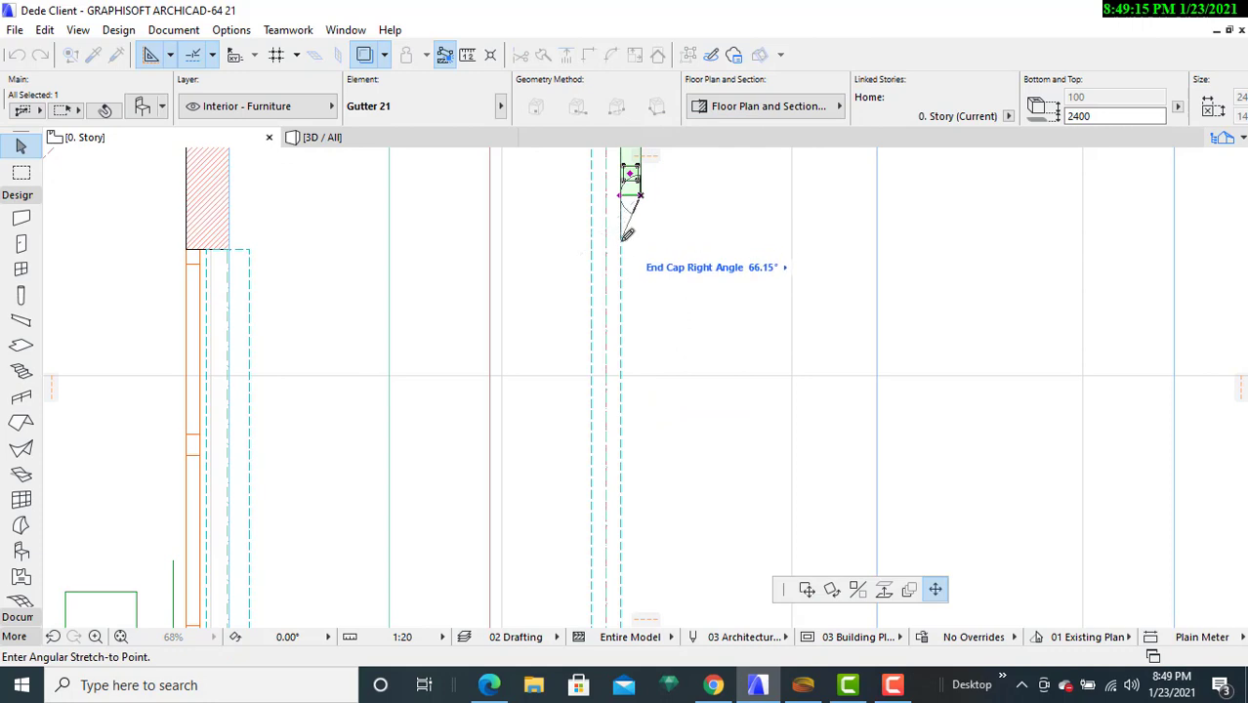
{"action": "key", "text": "Escape"}
{"action": "key", "text": "Escape"}
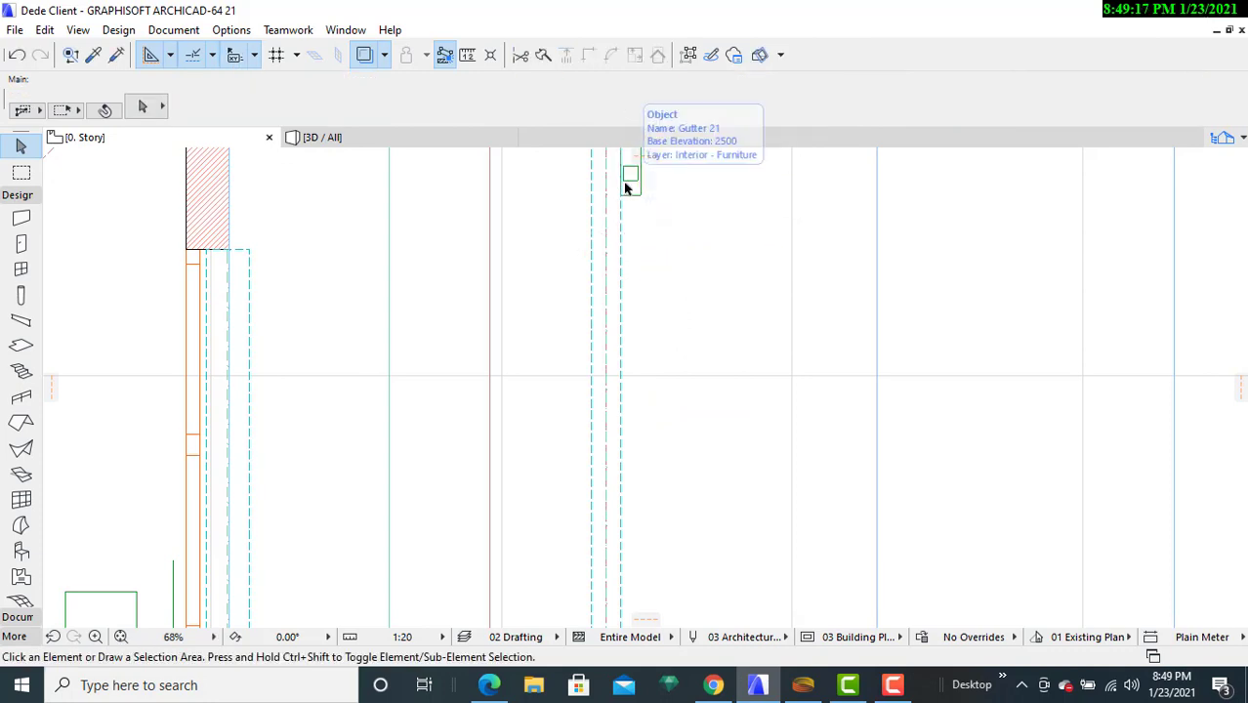
- Stretch the straight gutter down the roof edge to the corner gutter below Bedroom Two, for a horizontal length of about 26462
{"action": "scroll", "coordinate": [635, 341], "scroll_direction": "down", "scroll_amount": 3}
{"action": "middle_click_drag", "start_coordinate": [641, 391], "coordinate": [643, 478]}
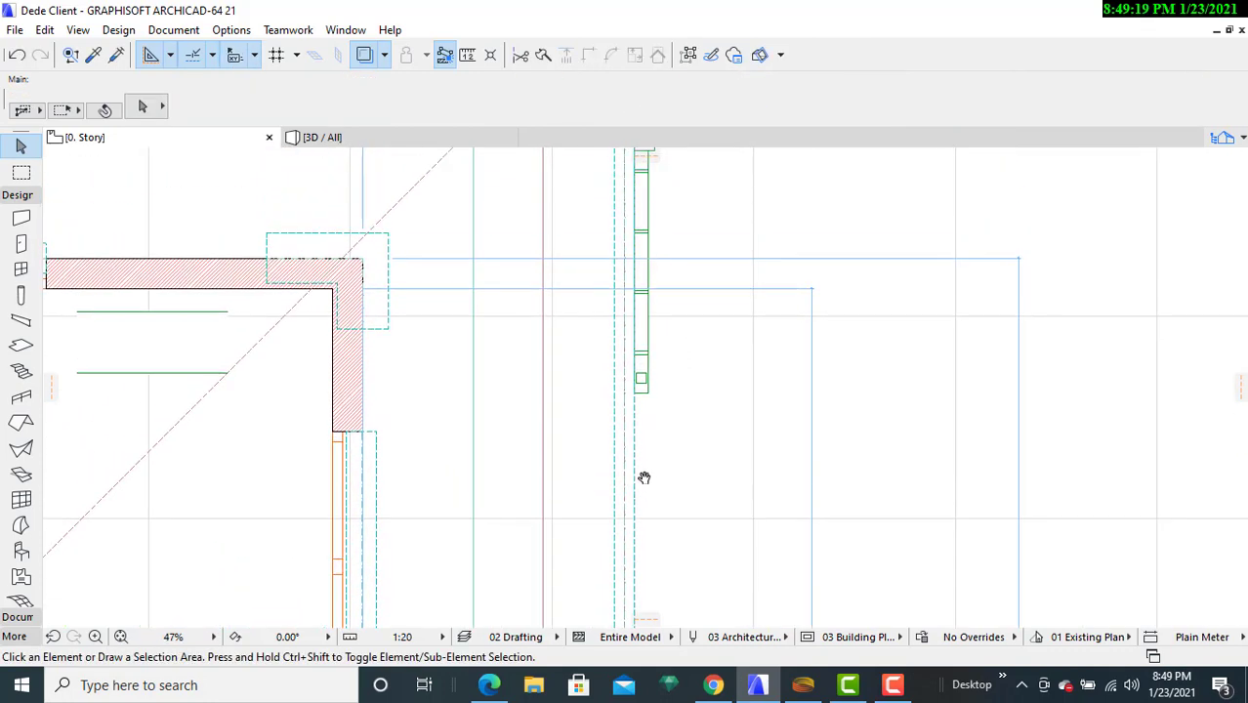
{"action": "left_click", "coordinate": [652, 400]}
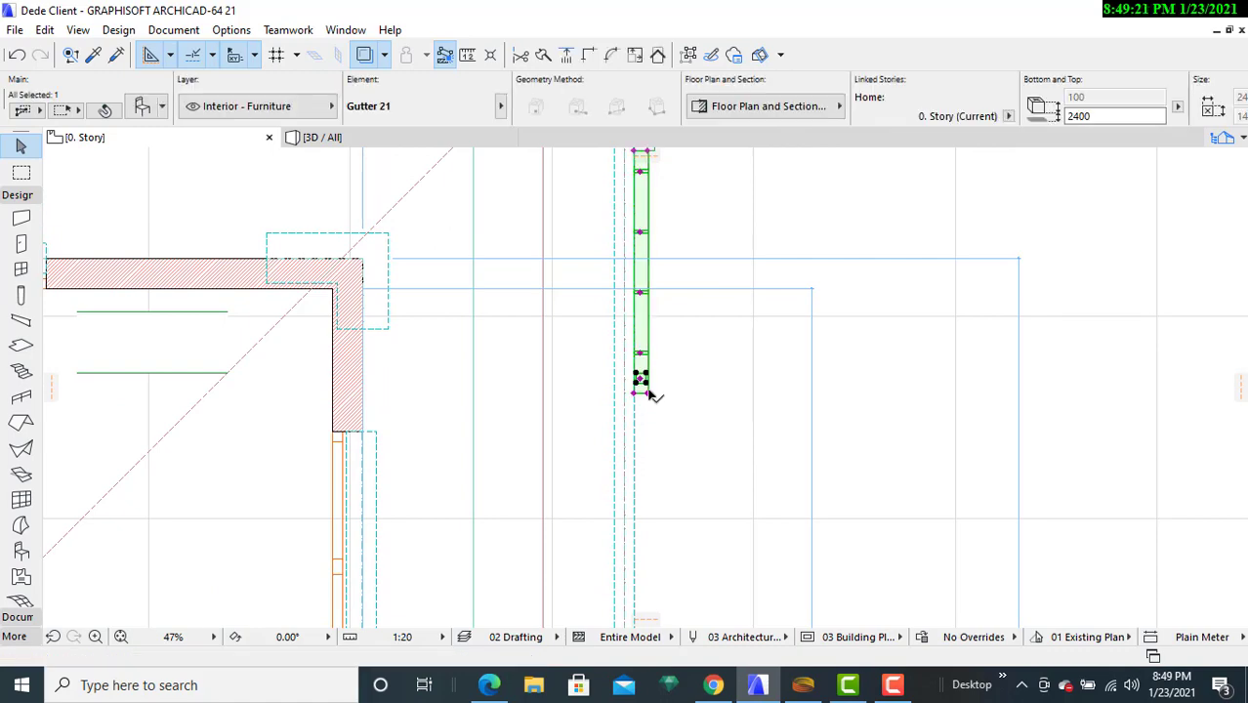
{"action": "left_click", "coordinate": [647, 389]}
{"action": "middle_click_drag", "start_coordinate": [649, 547], "coordinate": [666, 254]}
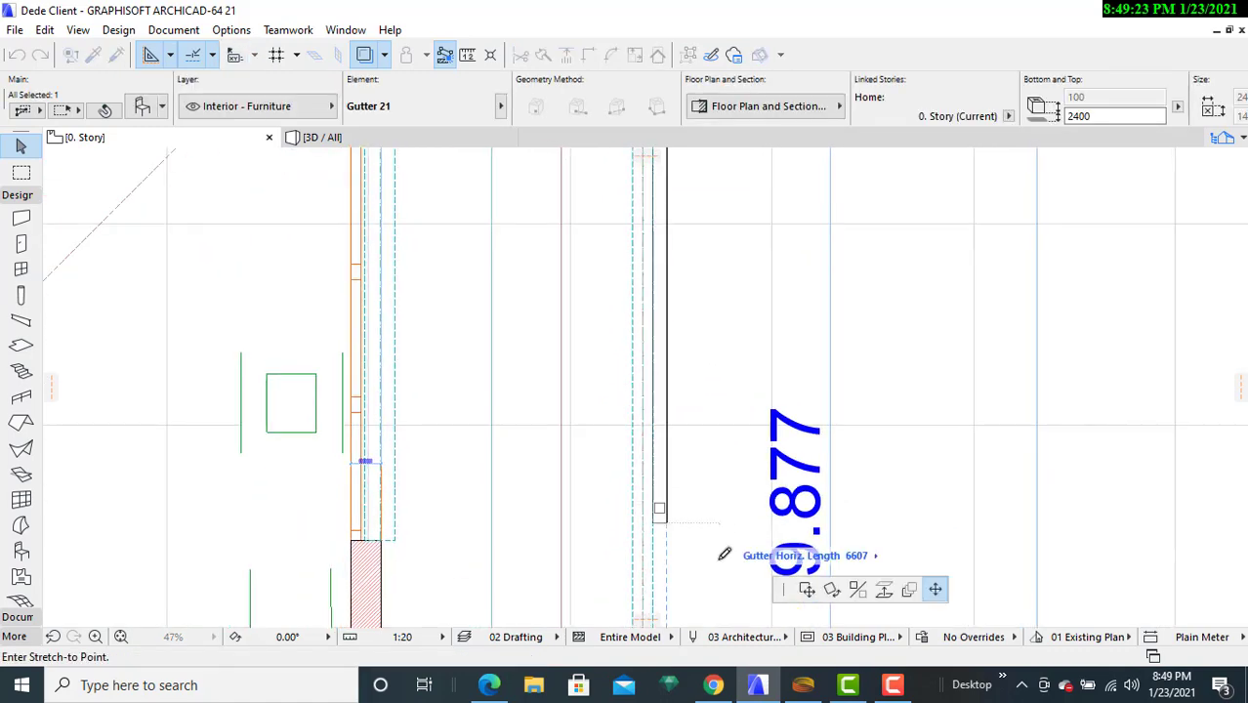
{"action": "middle_click_drag", "start_coordinate": [712, 597], "coordinate": [711, 274]}
{"action": "scroll", "coordinate": [716, 532], "scroll_direction": "up", "scroll_amount": 1}
{"action": "middle_click_drag", "start_coordinate": [711, 547], "coordinate": [710, 137]}
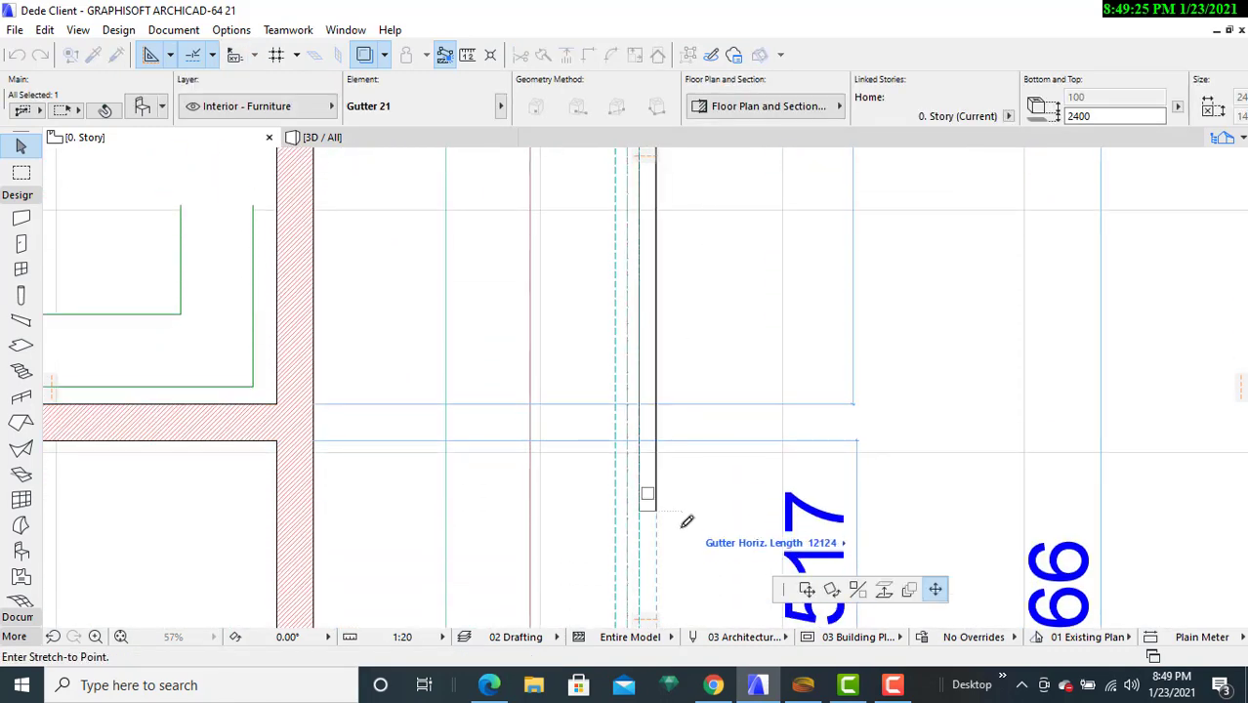
{"action": "middle_click_drag", "start_coordinate": [683, 526], "coordinate": [710, 170]}
{"action": "scroll", "coordinate": [710, 229], "scroll_direction": "down", "scroll_amount": 4}
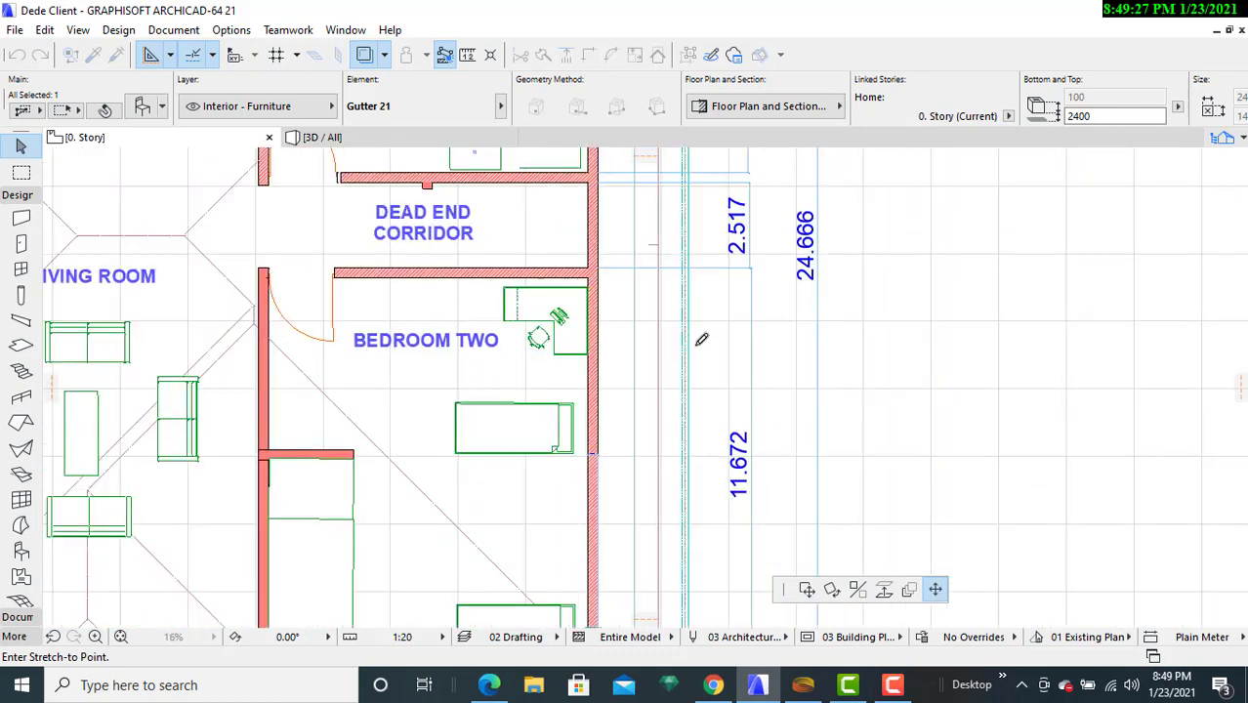
{"action": "scroll", "coordinate": [694, 451], "scroll_direction": "up", "scroll_amount": 2}
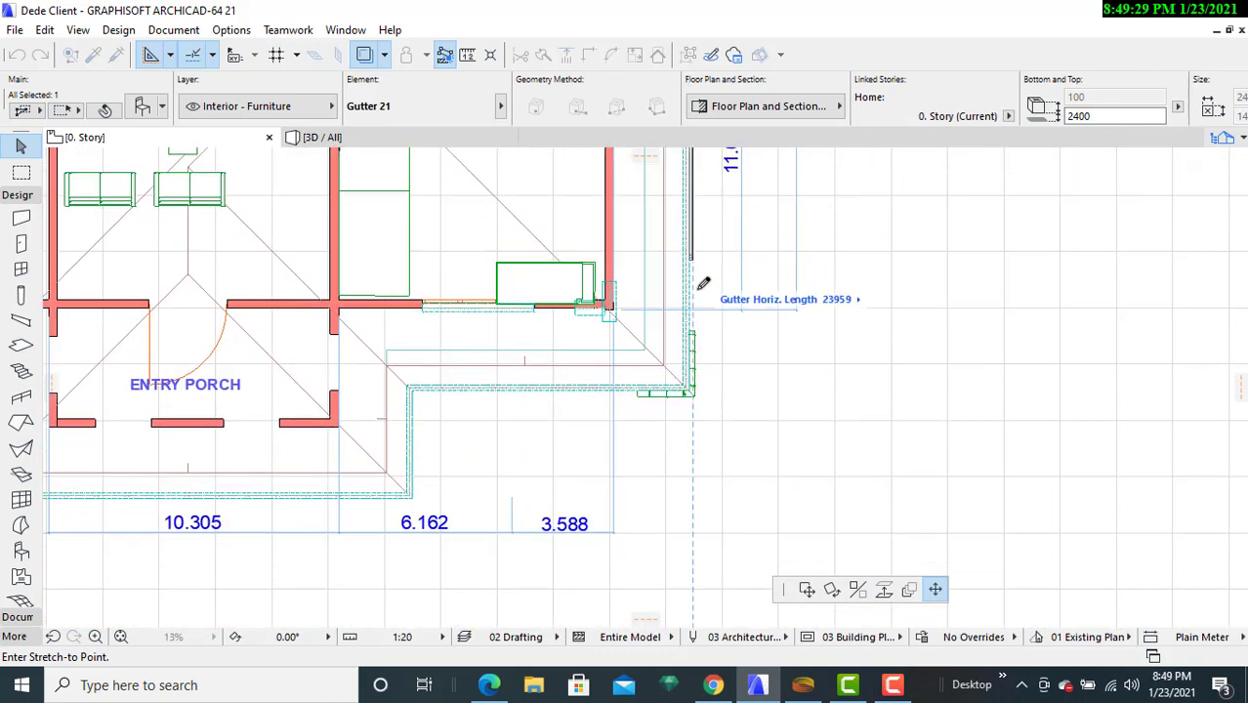
{"action": "scroll", "coordinate": [703, 330], "scroll_direction": "up", "scroll_amount": 2}
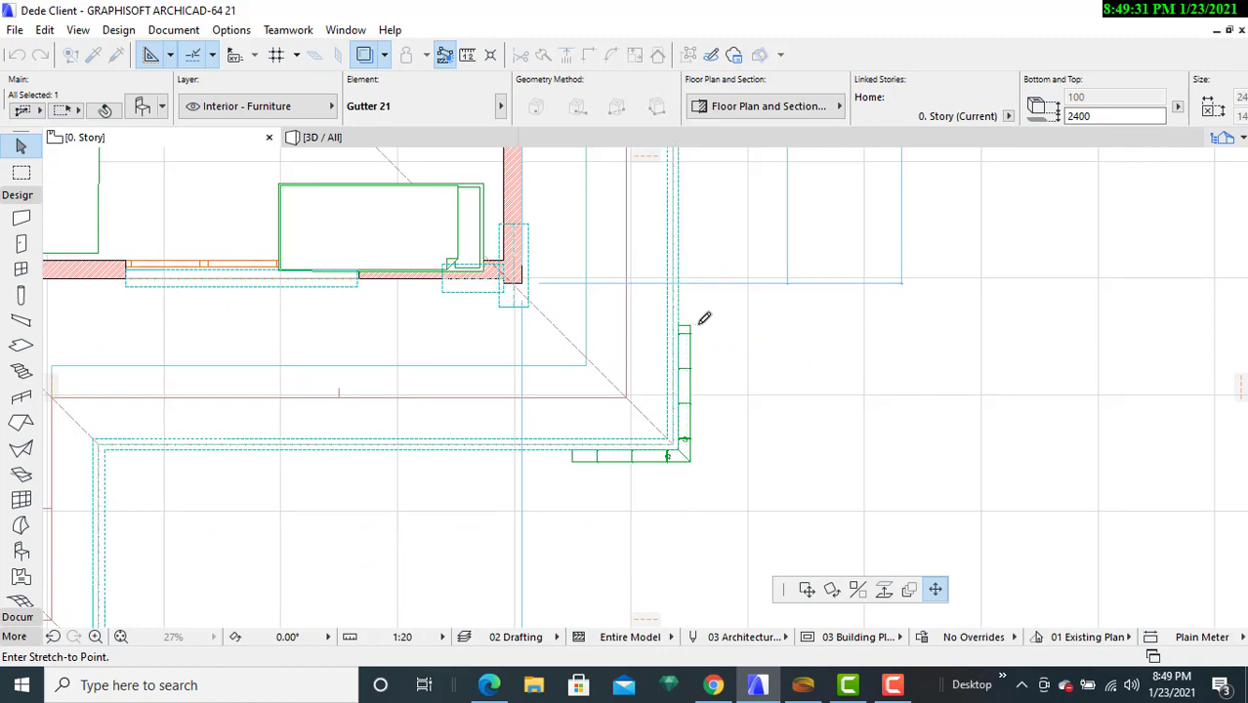
{"action": "scroll", "coordinate": [701, 327], "scroll_direction": "up", "scroll_amount": 2}
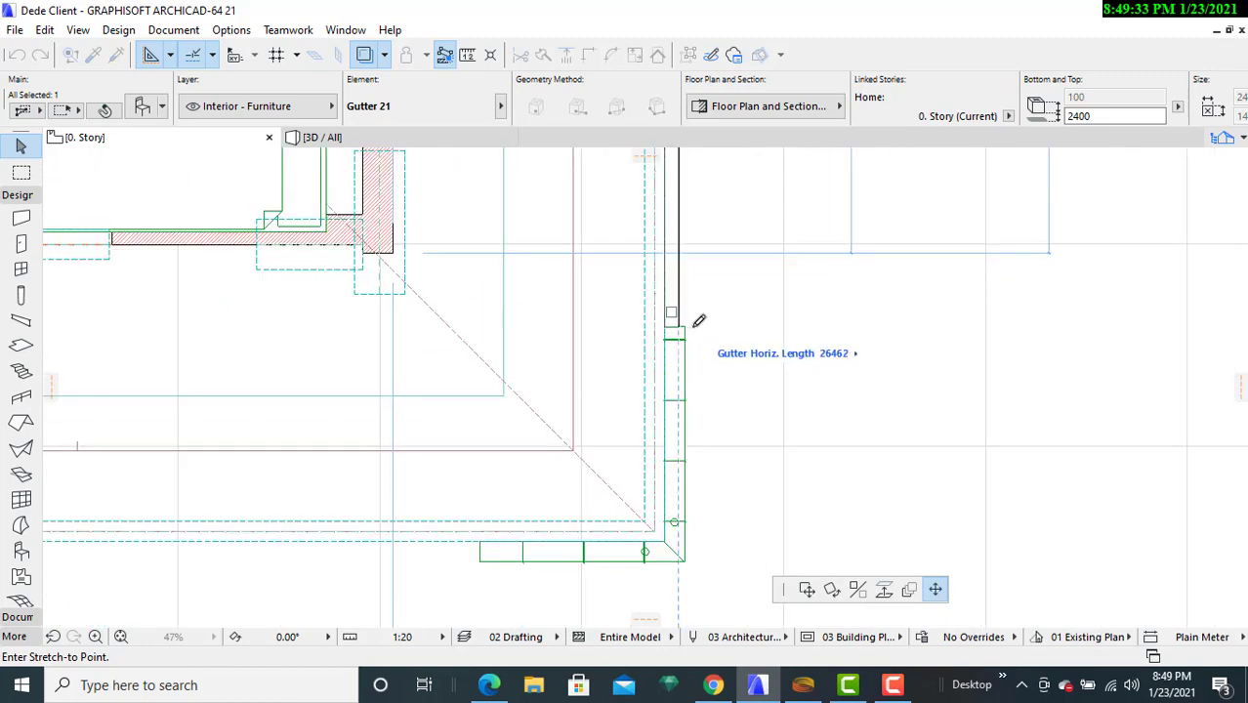
{"action": "left_click", "coordinate": [698, 322]}
- Undo the last stretch of the straight gutter beside the Kitchen and Bedroom Two
{"action": "scroll", "coordinate": [740, 322], "scroll_direction": "down", "scroll_amount": 7}
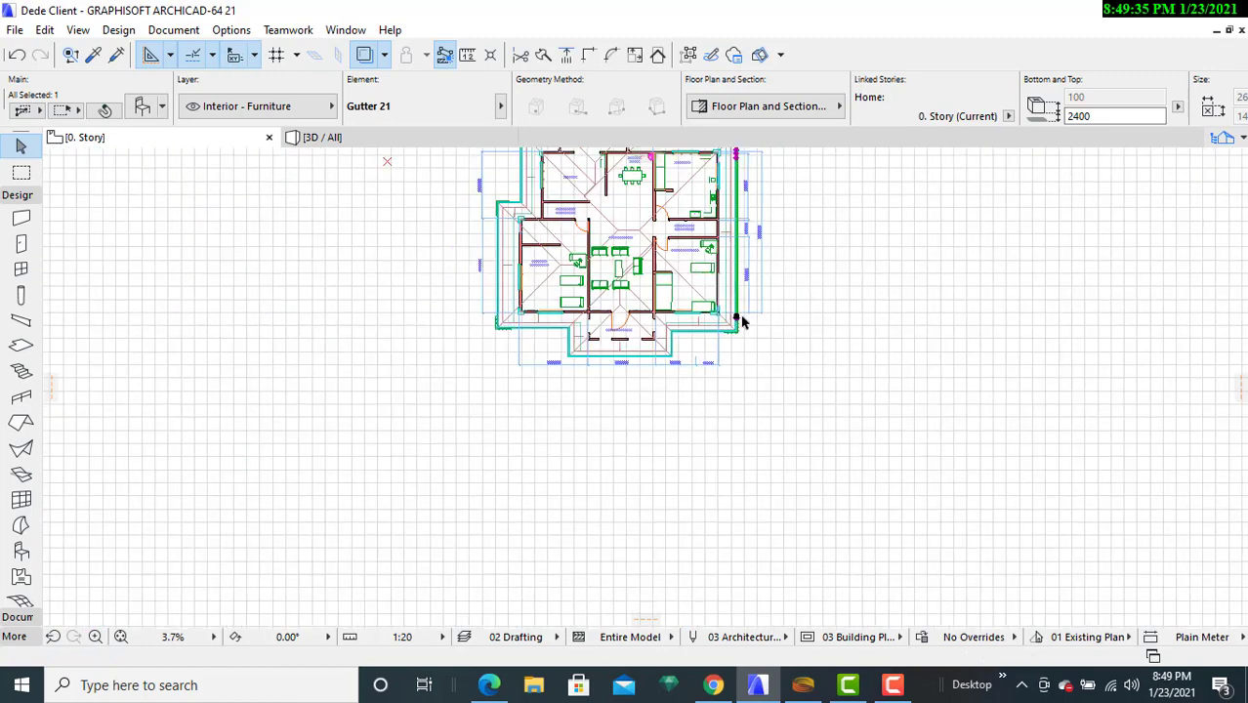
{"action": "scroll", "coordinate": [716, 445], "scroll_direction": "up", "scroll_amount": 3}
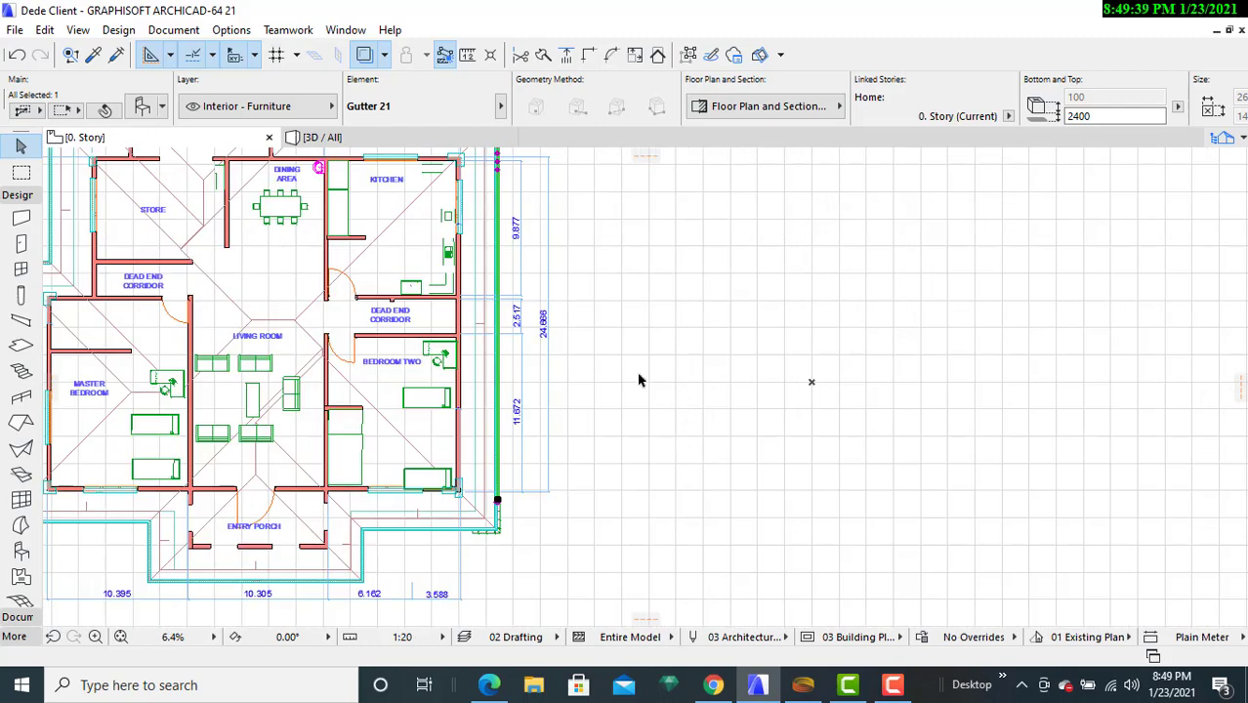
{"action": "scroll", "coordinate": [631, 378], "scroll_direction": "up", "scroll_amount": 3}
{"action": "scroll", "coordinate": [844, 326], "scroll_direction": "down", "scroll_amount": 2}
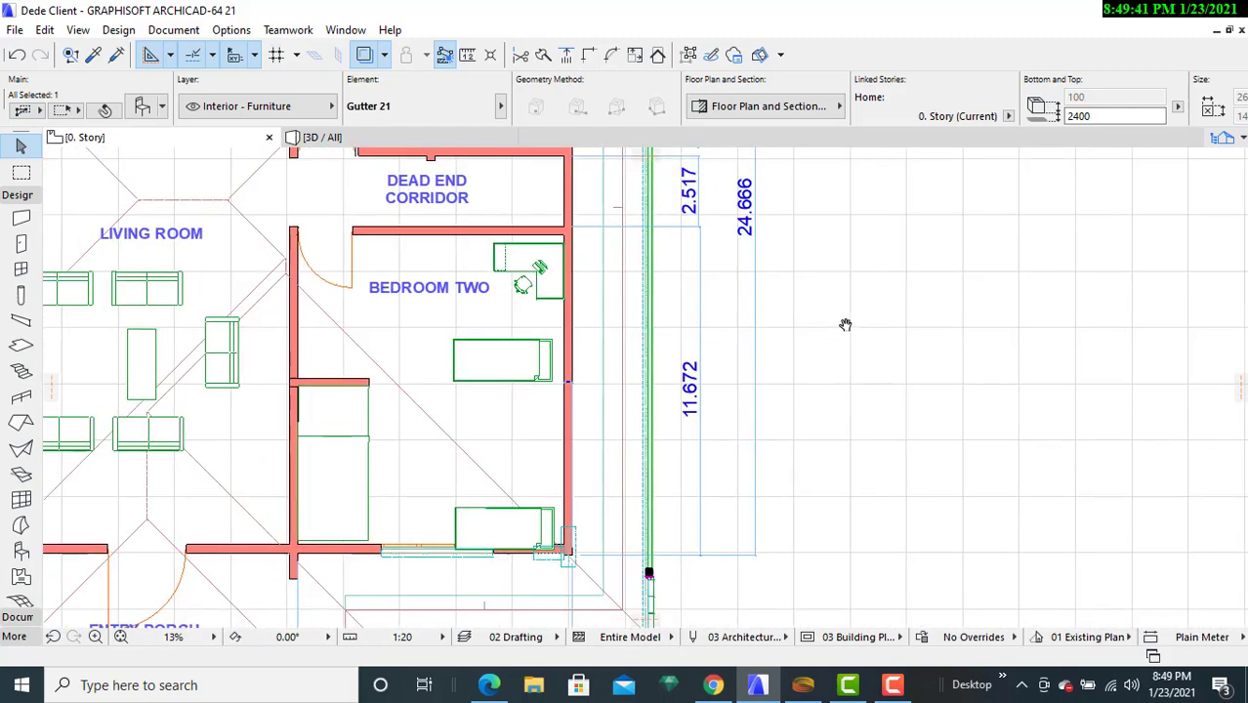
{"action": "scroll", "coordinate": [864, 335], "scroll_direction": "down", "scroll_amount": 1}
{"action": "scroll", "coordinate": [863, 334], "scroll_direction": "up", "scroll_amount": 5}
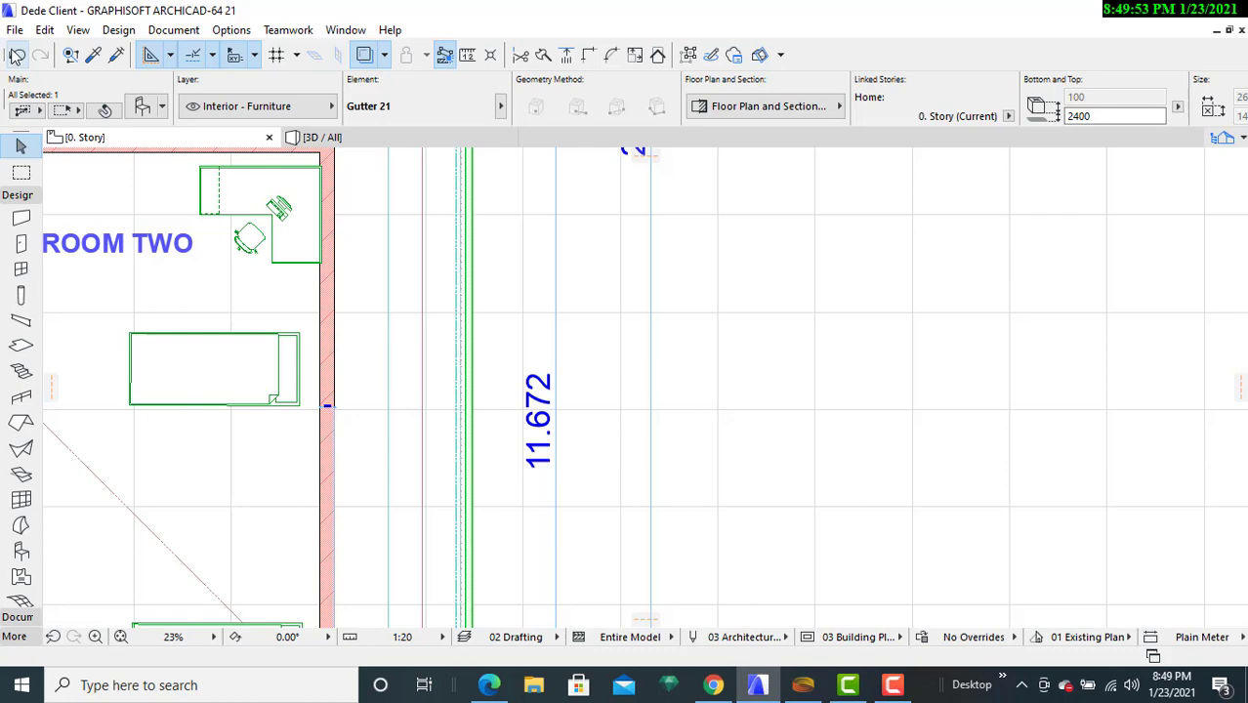
{"action": "left_click", "coordinate": [16, 56]}
- Delete the short straight gutter below the vertical arm of the corner gutter outside the Kitchen
{"action": "scroll", "coordinate": [533, 265], "scroll_direction": "down", "scroll_amount": 5}
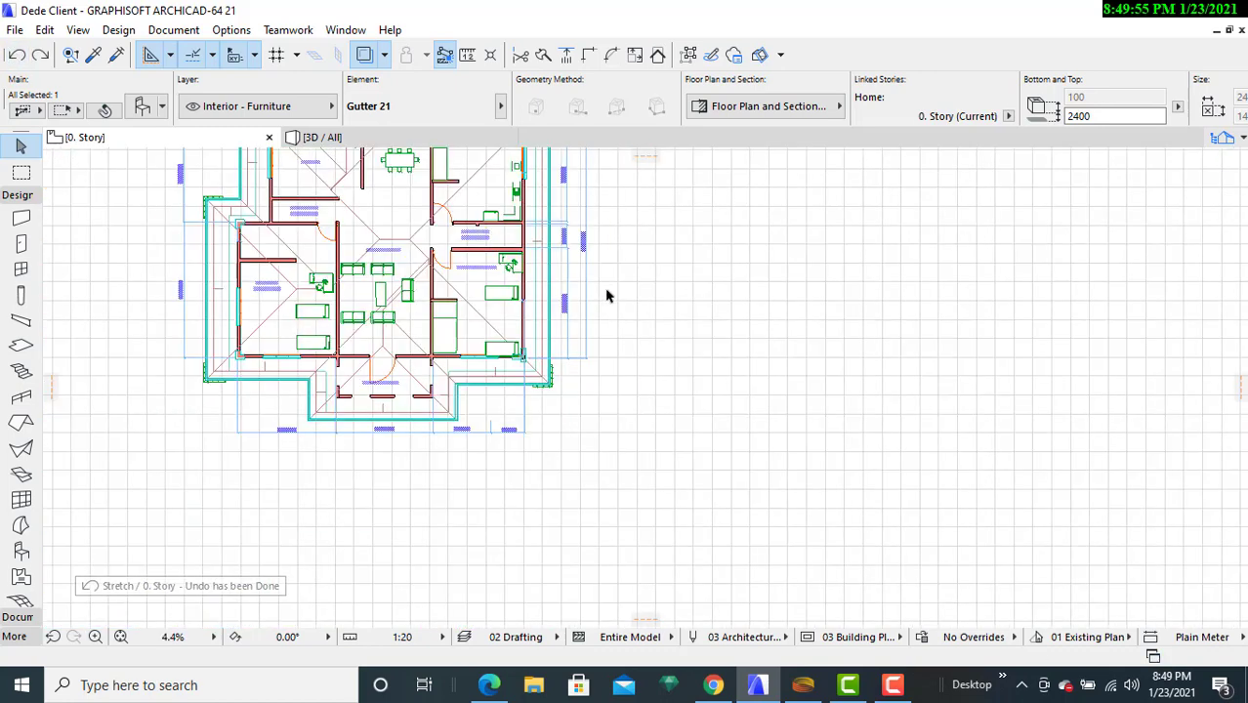
{"action": "scroll", "coordinate": [632, 300], "scroll_direction": "down", "scroll_amount": 2}
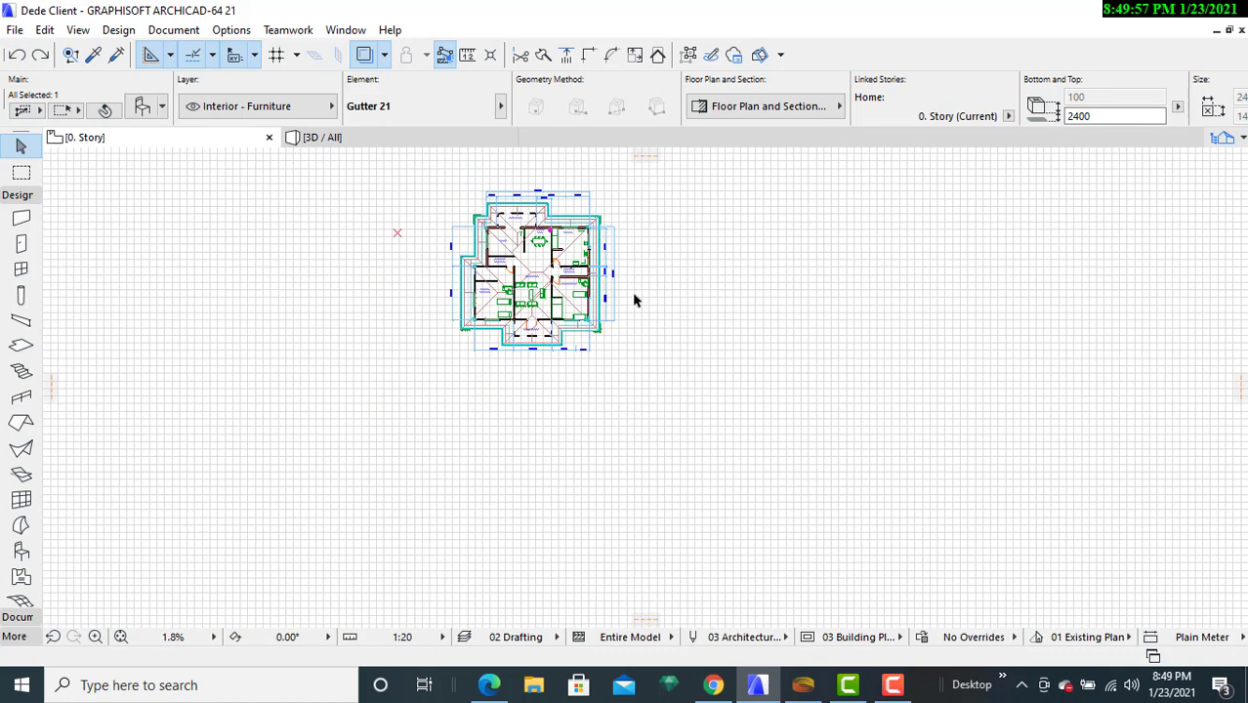
{"action": "scroll", "coordinate": [635, 298], "scroll_direction": "up", "scroll_amount": 5}
{"action": "middle_click_drag", "start_coordinate": [635, 298], "coordinate": [710, 496]}
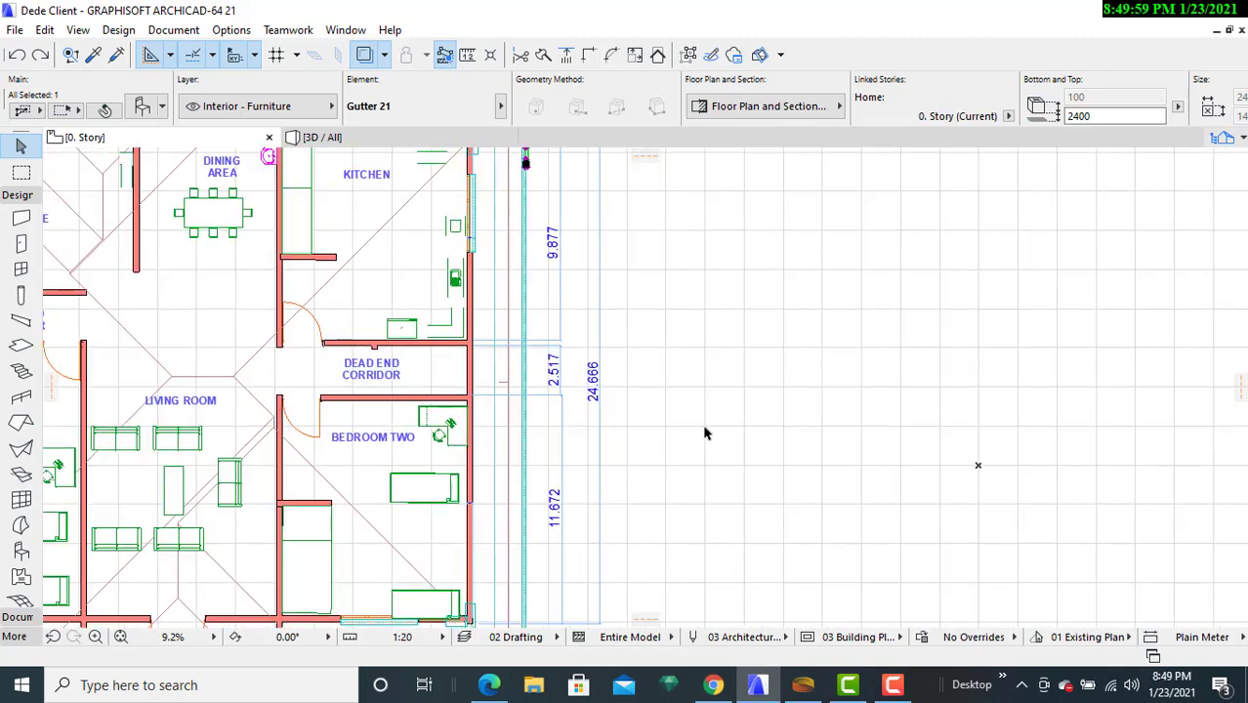
{"action": "scroll", "coordinate": [631, 286], "scroll_direction": "up", "scroll_amount": 1}
{"action": "middle_click_drag", "start_coordinate": [688, 295], "coordinate": [802, 574]}
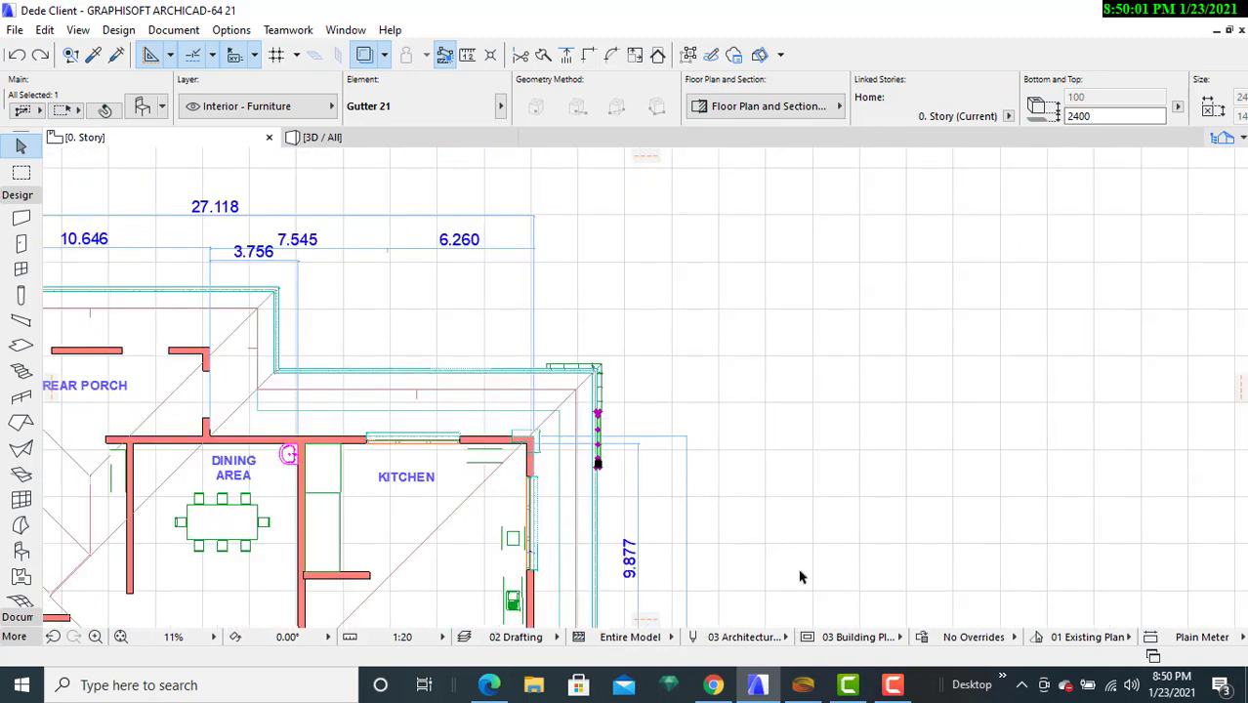
{"action": "scroll", "coordinate": [802, 575], "scroll_direction": "up", "scroll_amount": 4}
{"action": "left_click", "coordinate": [662, 429]}
{"action": "scroll", "coordinate": [480, 429], "scroll_direction": "up", "scroll_amount": 4}
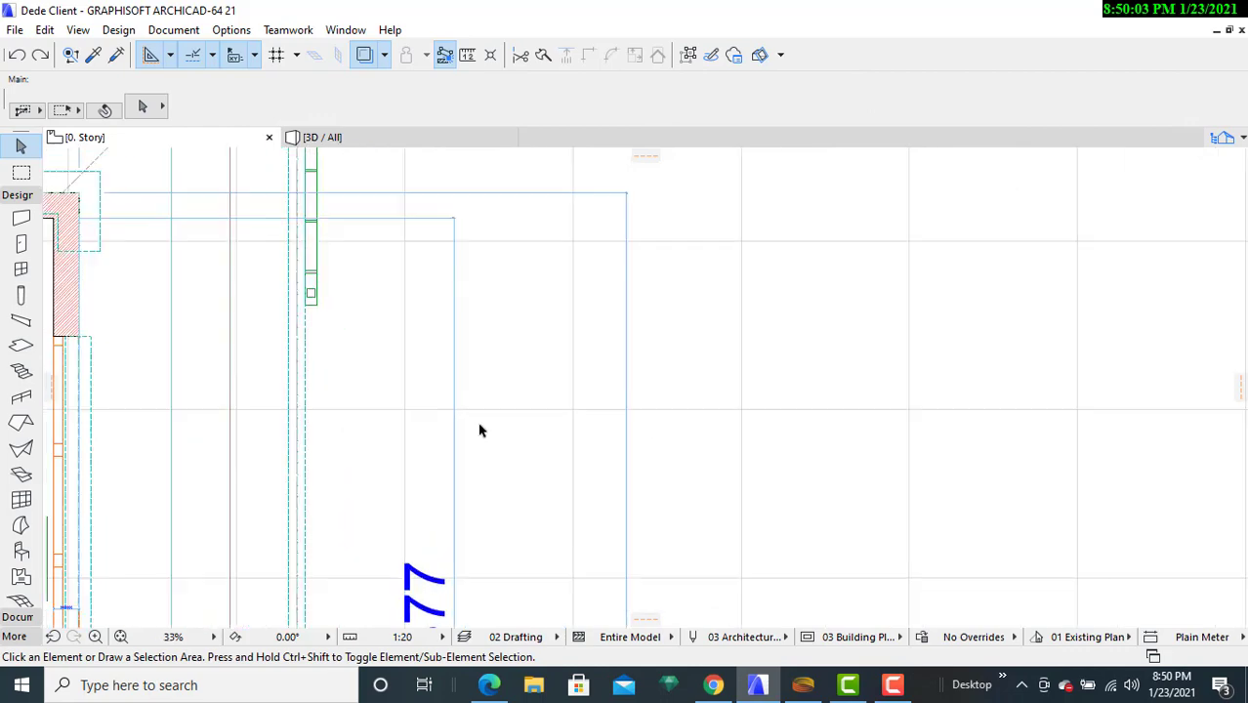
{"action": "middle_click_drag", "start_coordinate": [416, 420], "coordinate": [722, 587]}
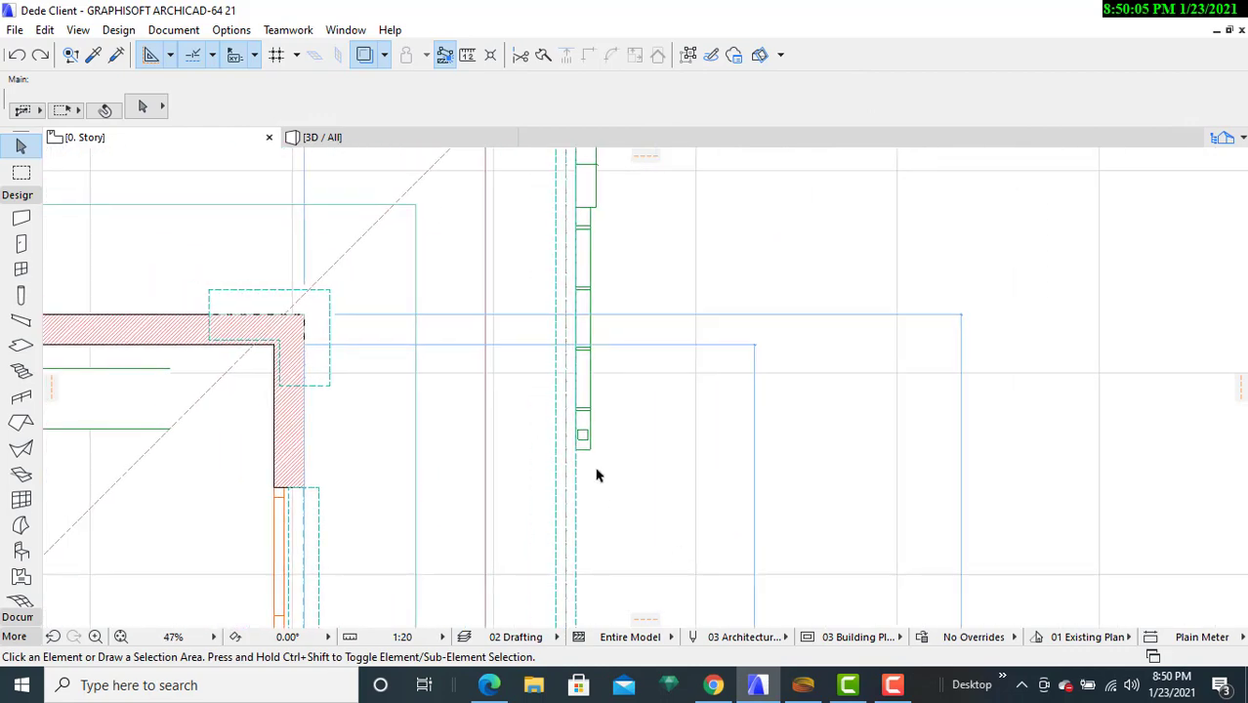
{"action": "left_click", "coordinate": [592, 433]}
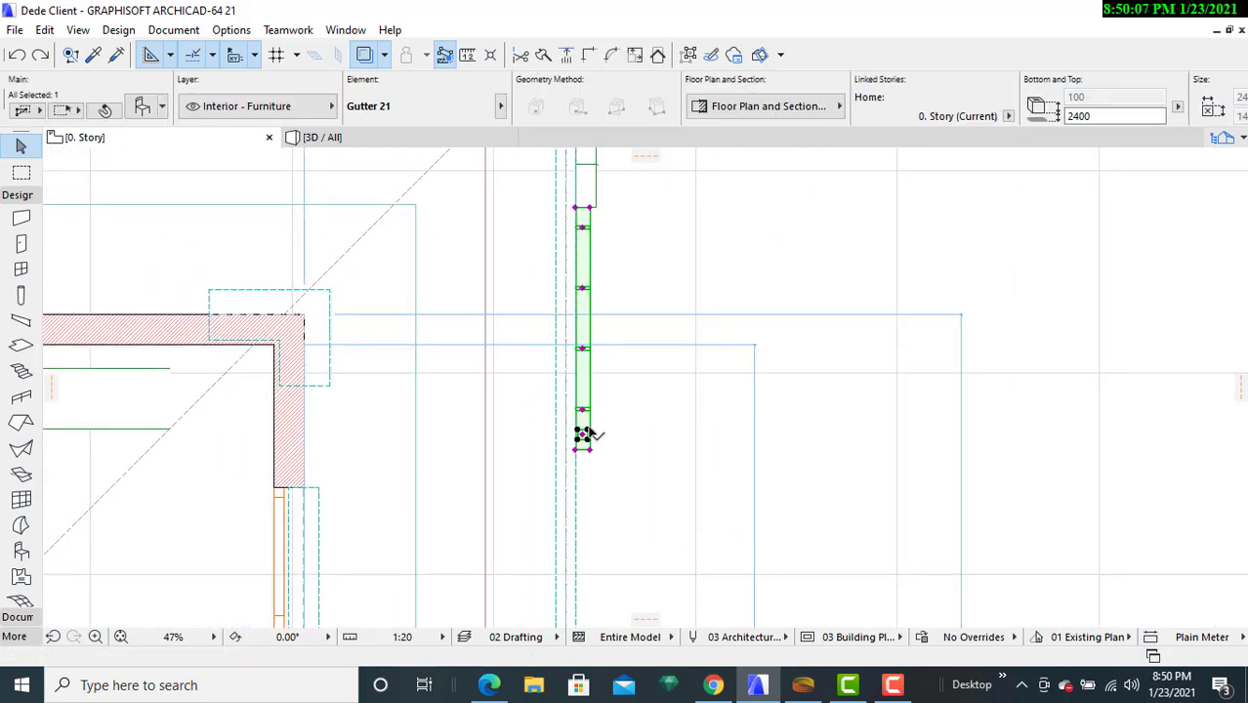
{"action": "right_click", "coordinate": [591, 433]}
{"action": "left_click", "coordinate": [672, 396]}
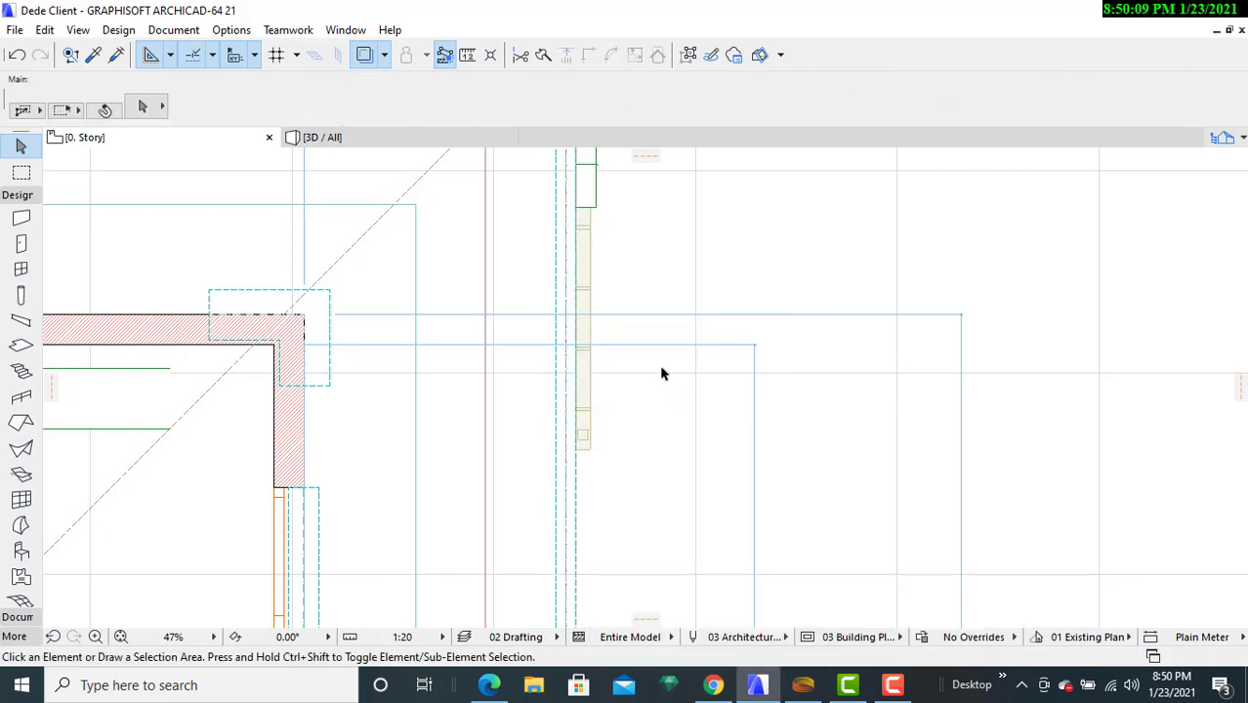
- Stretch the Kitchen corner gutter's vertical arm down the roof edge to the corner gutter below Bedroom Two, for a miter length of about 28276
{"action": "left_click", "coordinate": [598, 208]}
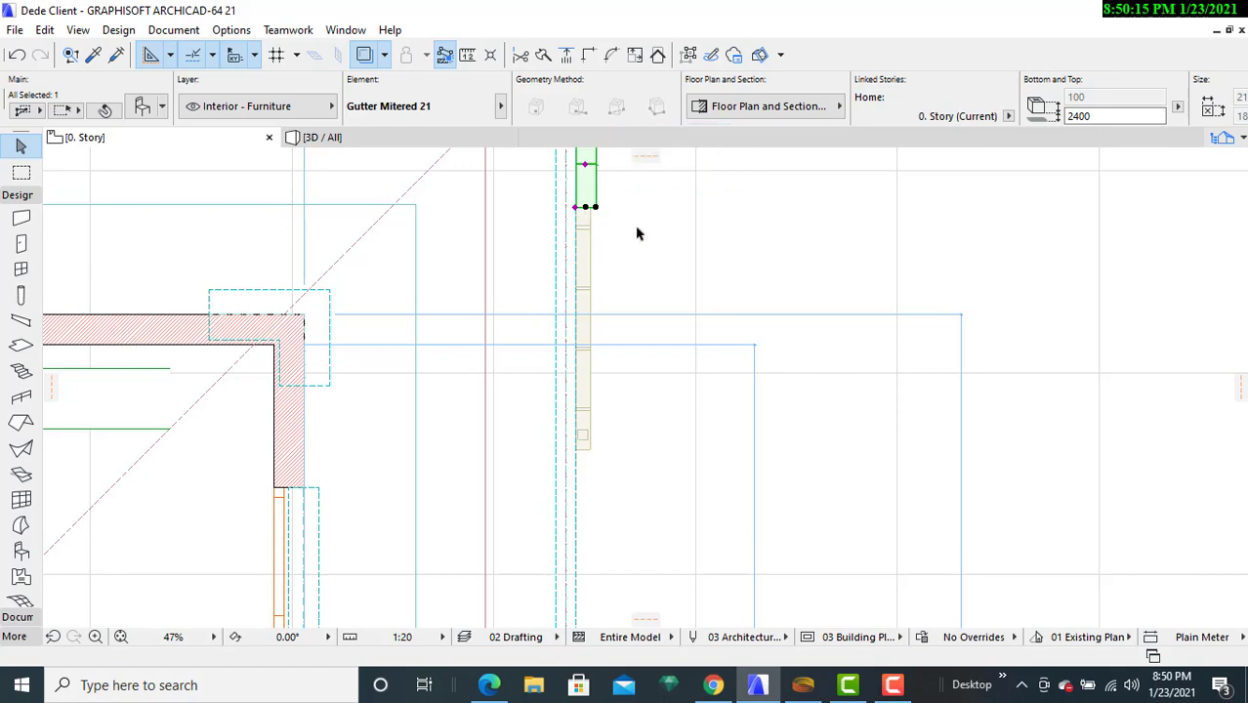
{"action": "left_click", "coordinate": [582, 208]}
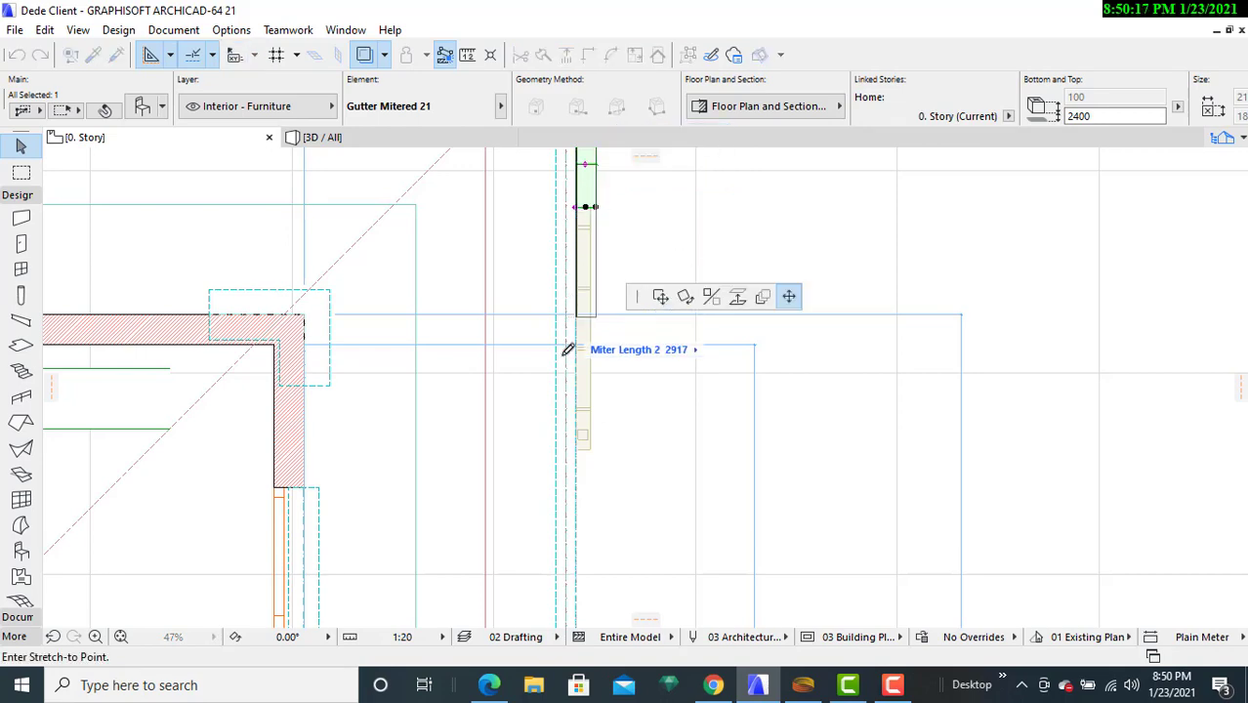
{"action": "middle_click_drag", "start_coordinate": [568, 605], "coordinate": [635, 208]}
{"action": "middle_click_drag", "start_coordinate": [655, 439], "coordinate": [639, 125]}
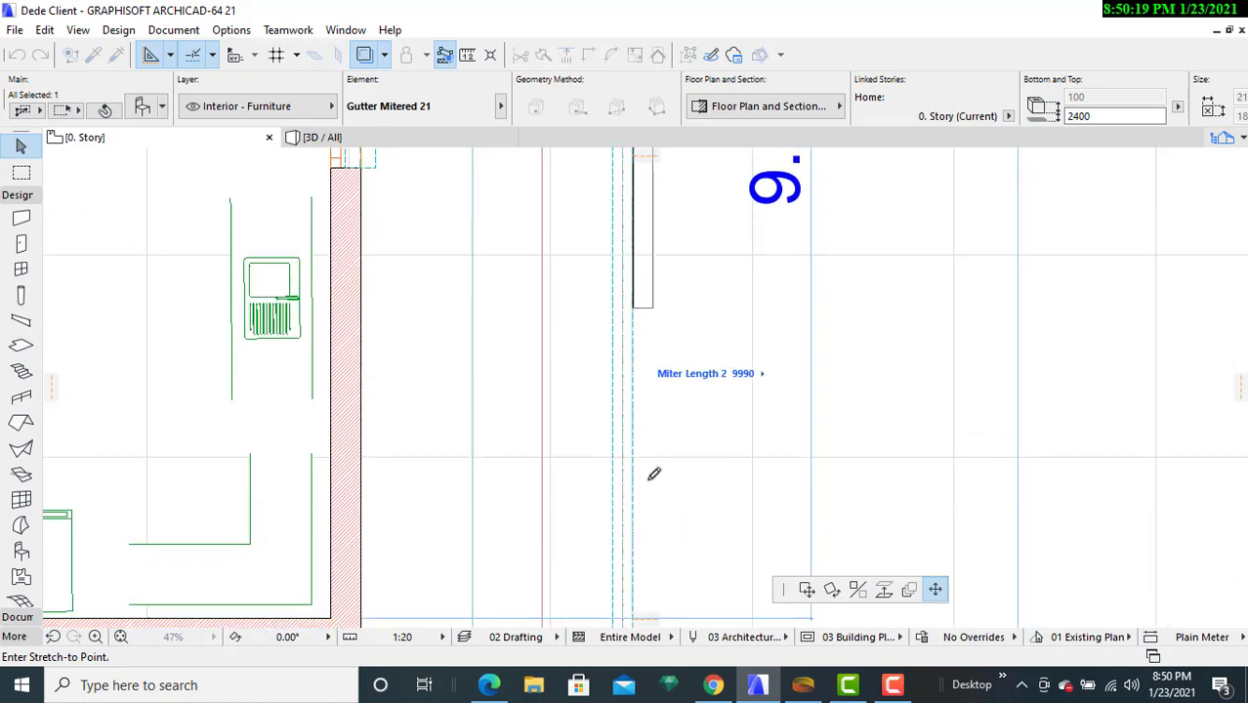
{"action": "middle_click_drag", "start_coordinate": [652, 483], "coordinate": [647, 174]}
{"action": "middle_click_drag", "start_coordinate": [672, 520], "coordinate": [652, 197]}
{"action": "middle_click_drag", "start_coordinate": [645, 494], "coordinate": [643, 143]}
{"action": "scroll", "coordinate": [635, 552], "scroll_direction": "up", "scroll_amount": 1}
{"action": "middle_click_drag", "start_coordinate": [633, 559], "coordinate": [625, 147]}
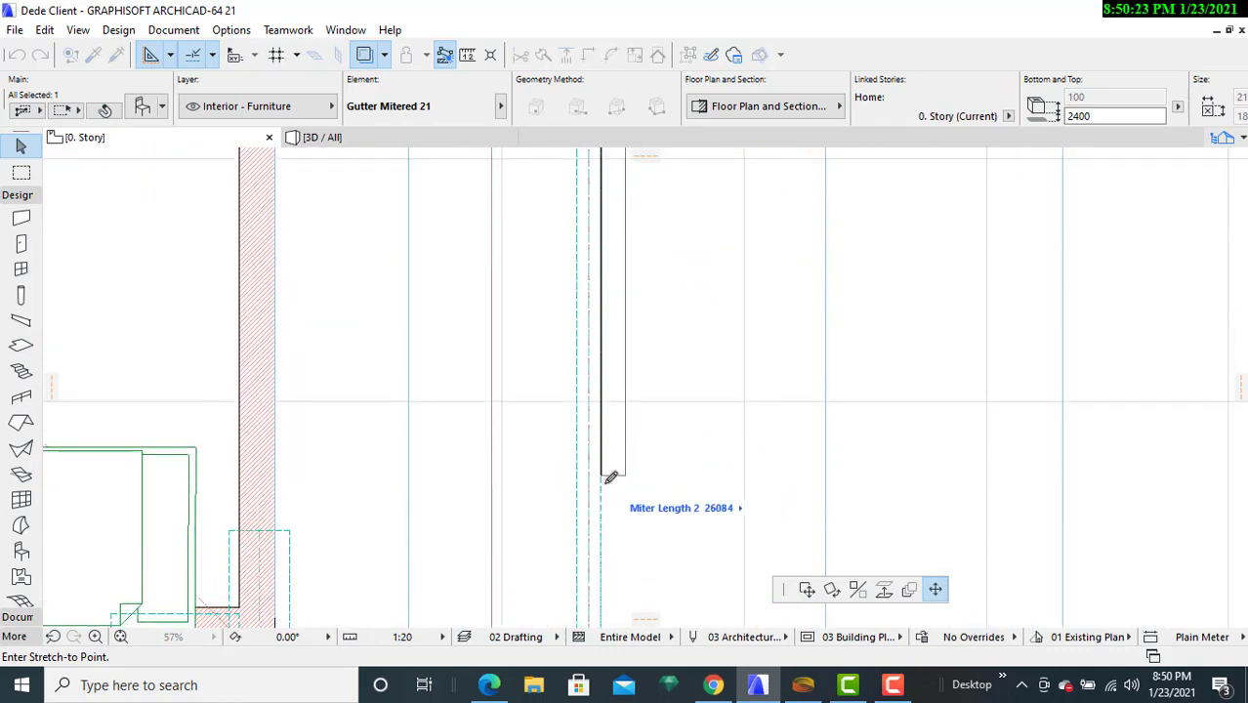
{"action": "middle_click_drag", "start_coordinate": [613, 475], "coordinate": [635, 201]}
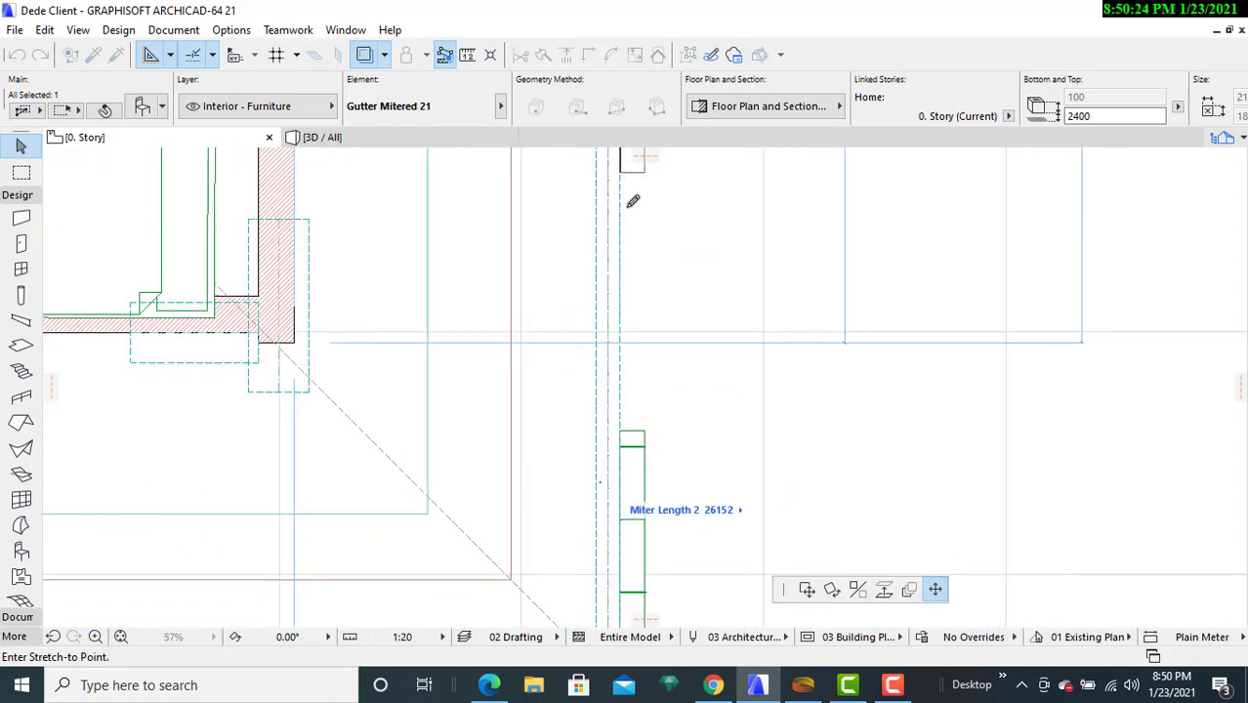
{"action": "left_click", "coordinate": [645, 424]}
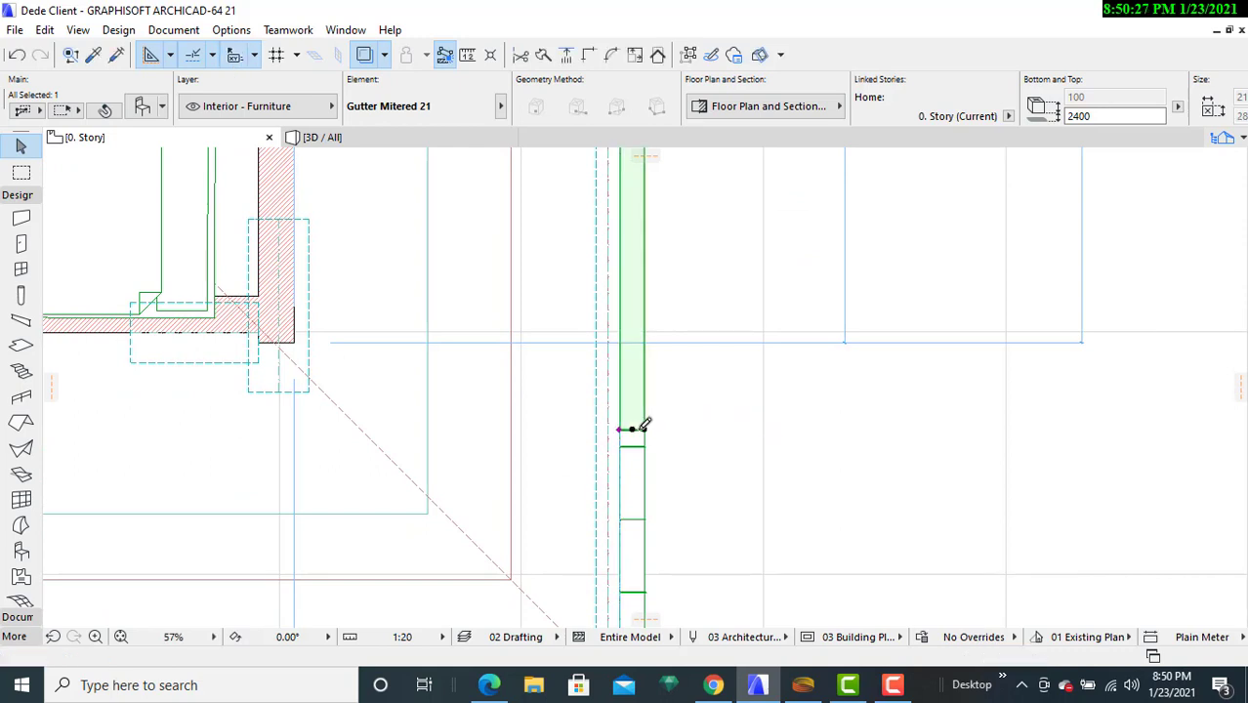
- Extend the long vertical gutter arm slightly further to close the small gap to the upper end of the corner gutter below it
{"action": "scroll", "coordinate": [705, 433], "scroll_direction": "up", "scroll_amount": 3}
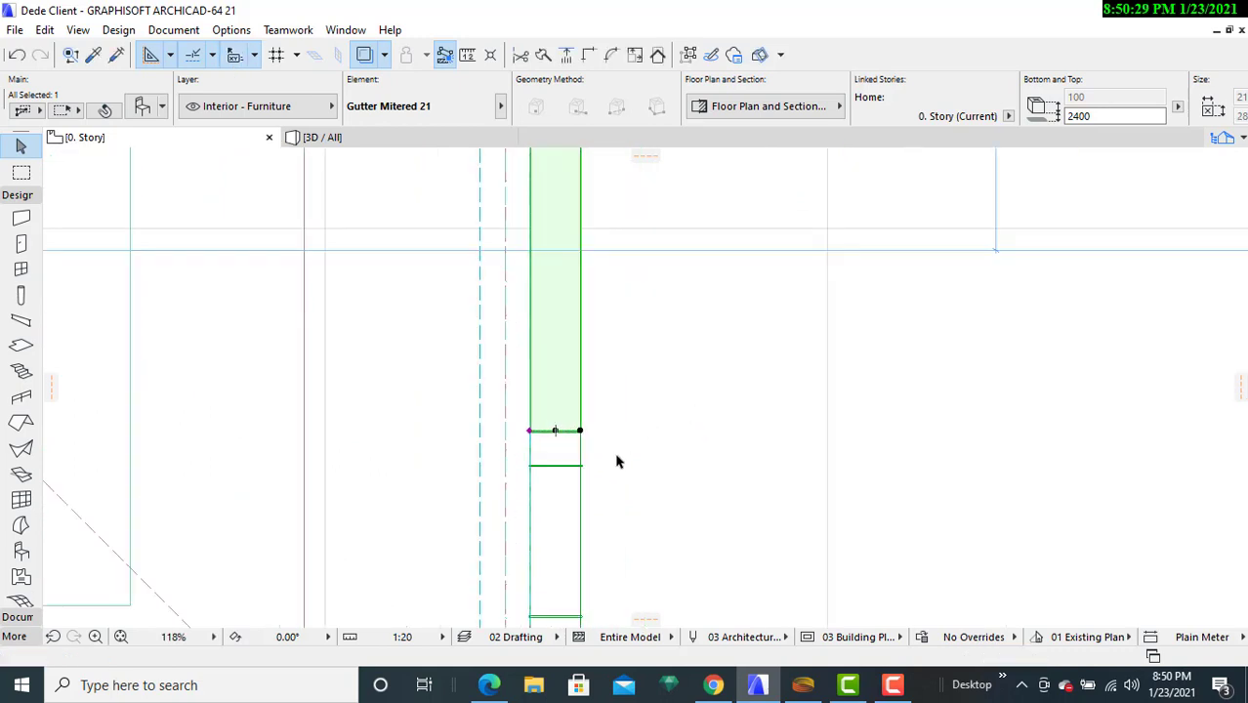
{"action": "scroll", "coordinate": [617, 461], "scroll_direction": "up", "scroll_amount": 5}
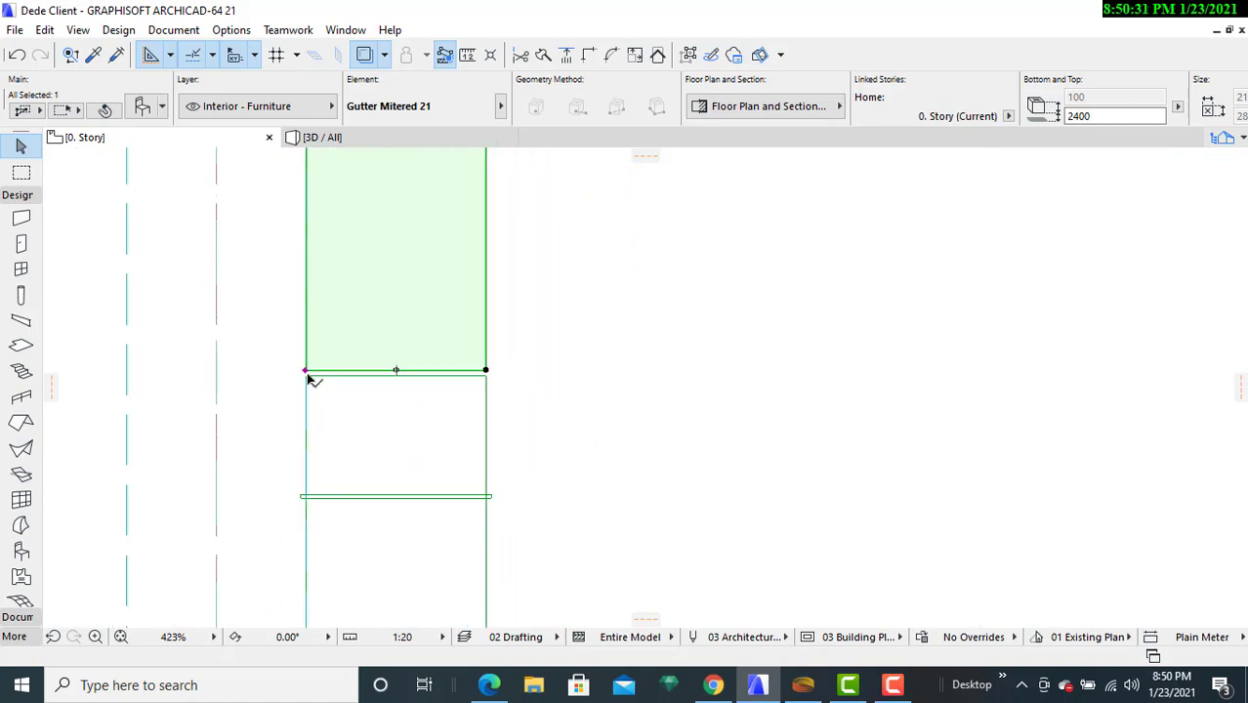
{"action": "left_click", "coordinate": [307, 372]}
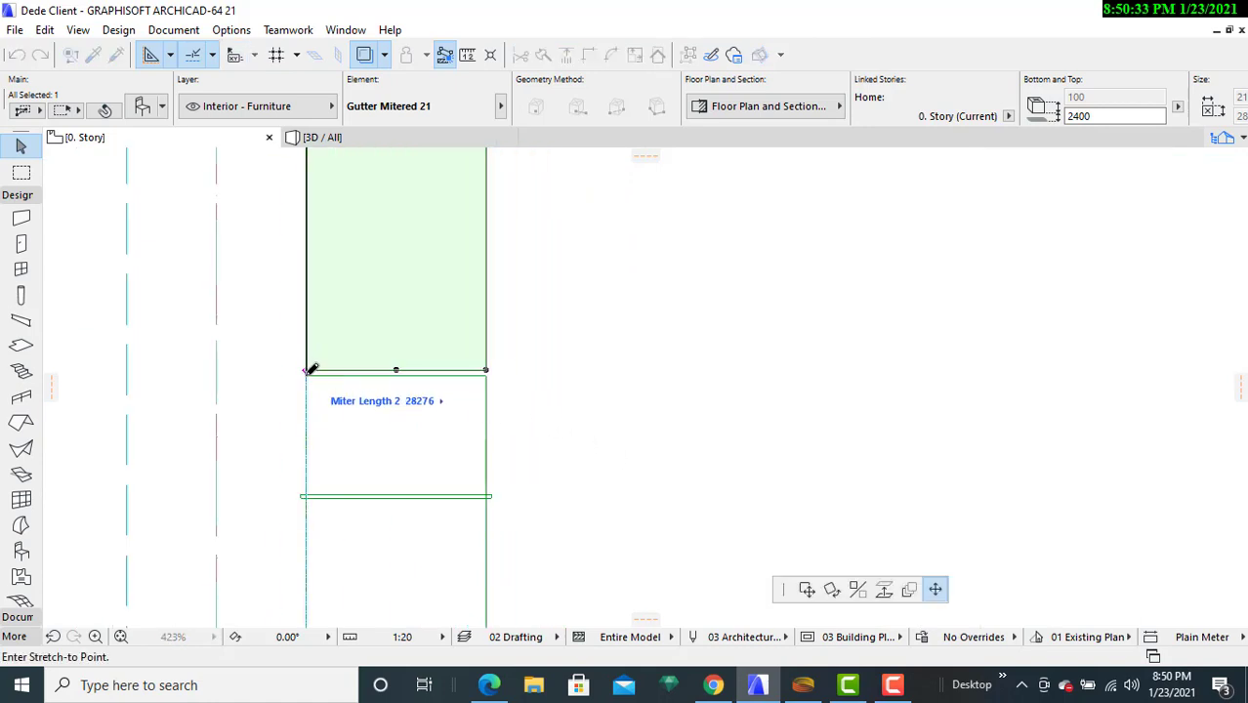
{"action": "left_click", "coordinate": [307, 375]}
{"action": "left_click", "coordinate": [668, 428]}
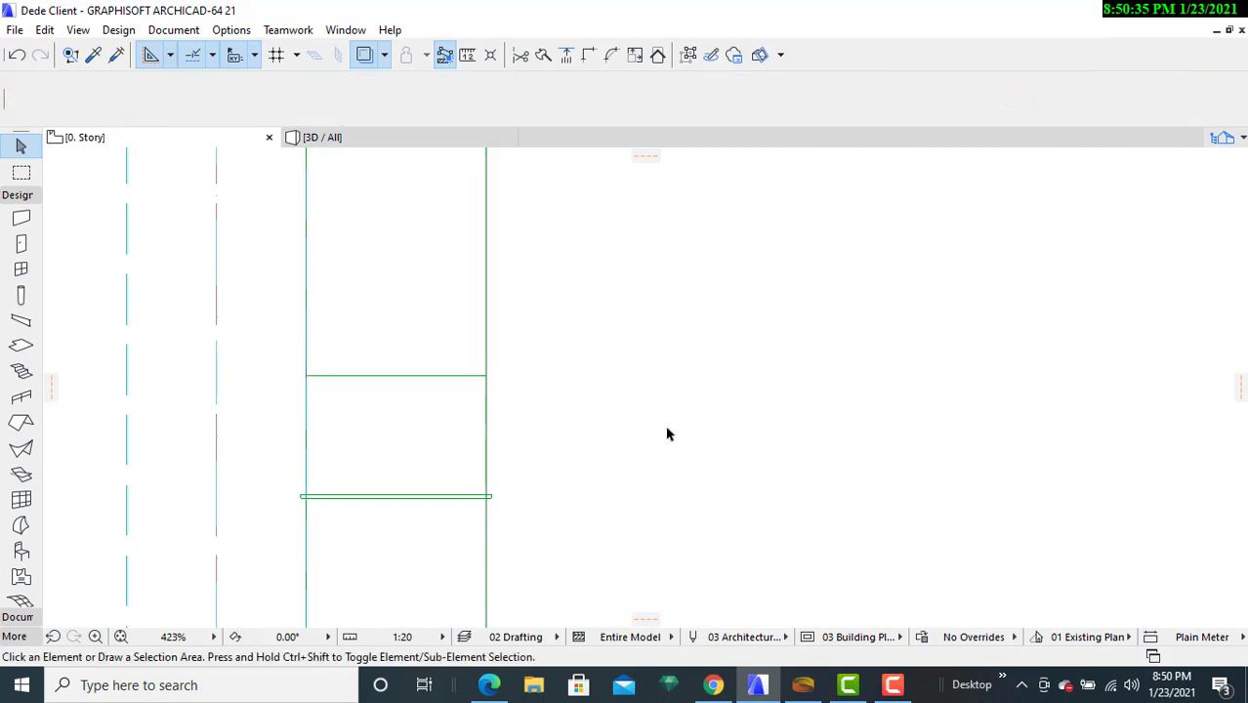
- Stretch the horizontal arm of the corner gutter below Bedroom Two to the inner roof corner beside the Entry Porch, about 9844 long
{"action": "scroll", "coordinate": [572, 429], "scroll_direction": "down", "scroll_amount": 12}
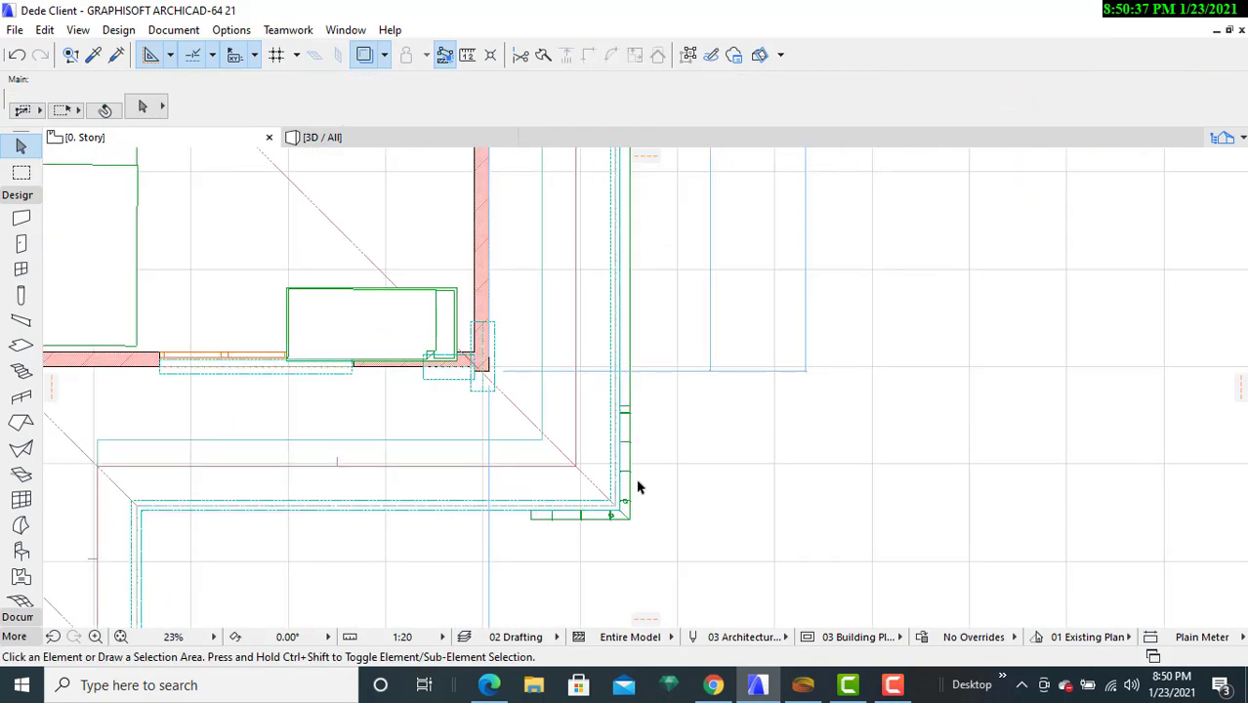
{"action": "middle_click_drag", "start_coordinate": [714, 407], "coordinate": [937, 176]}
{"action": "scroll", "coordinate": [738, 333], "scroll_direction": "up", "scroll_amount": 3}
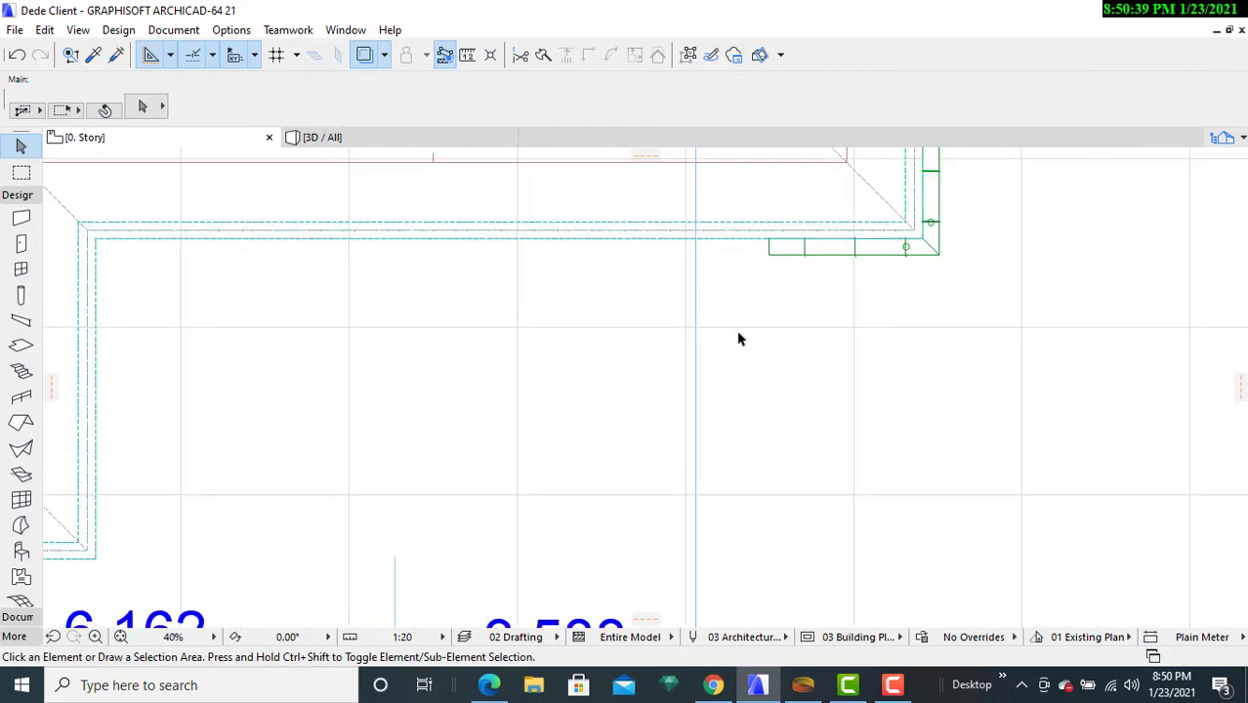
{"action": "left_click", "coordinate": [767, 256]}
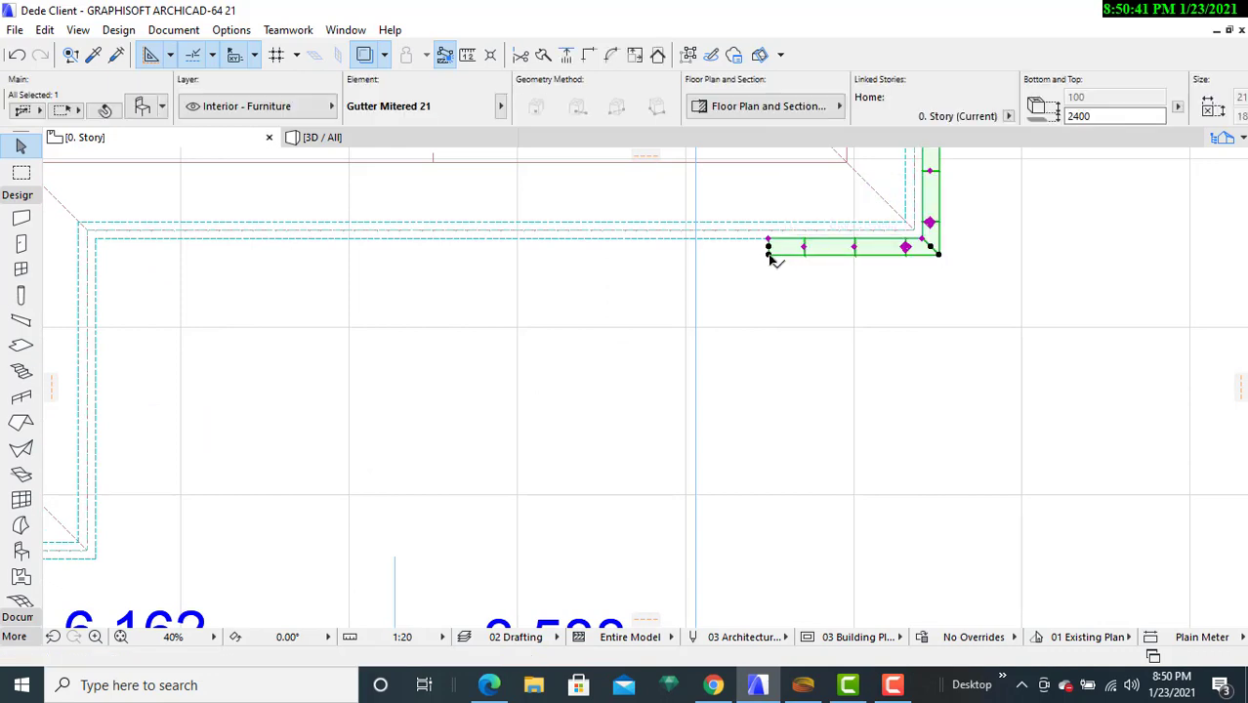
{"action": "scroll", "coordinate": [769, 253], "scroll_direction": "up", "scroll_amount": 2}
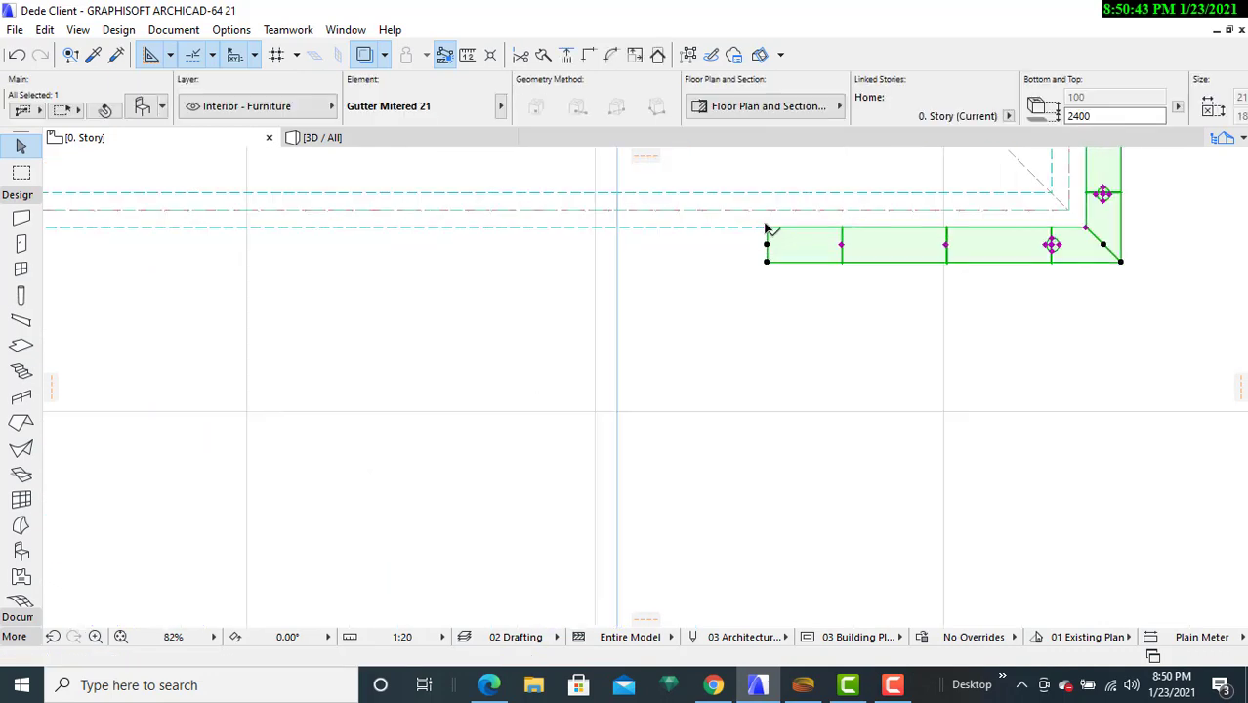
{"action": "left_click", "coordinate": [767, 228]}
{"action": "middle_click_drag", "start_coordinate": [382, 239], "coordinate": [1114, 286]}
{"action": "middle_click_drag", "start_coordinate": [301, 283], "coordinate": [815, 310]}
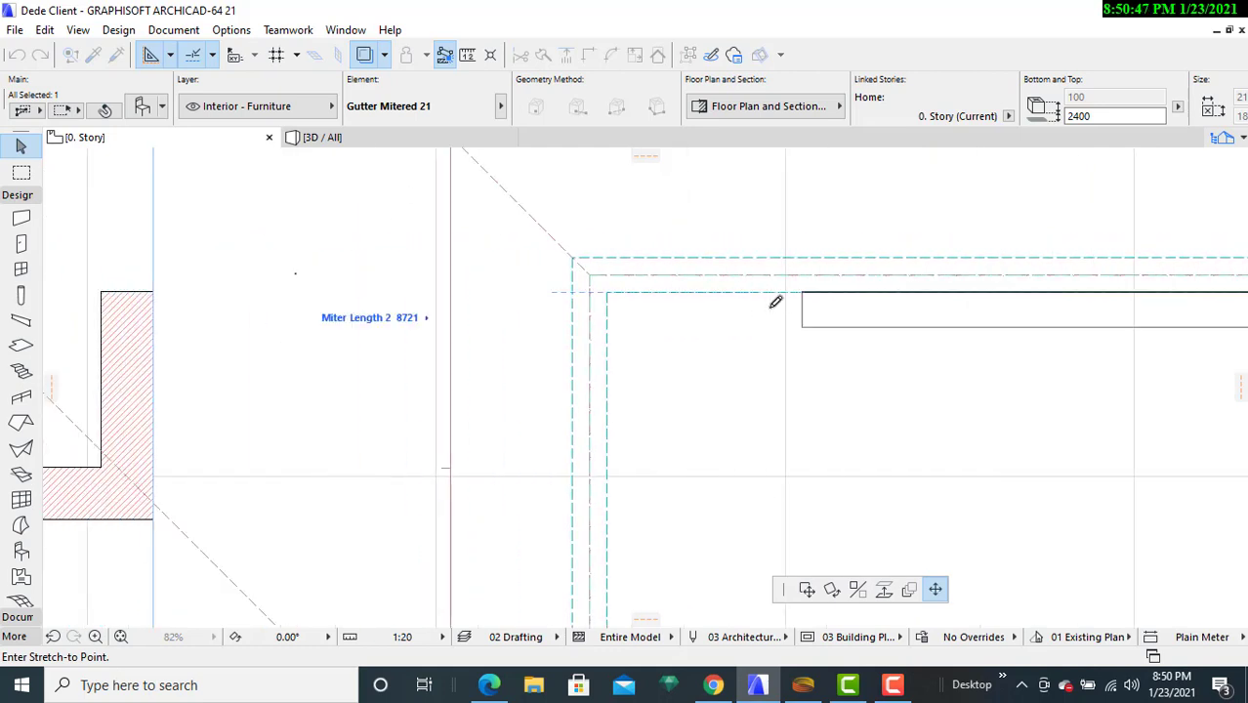
{"action": "left_click", "coordinate": [610, 292]}
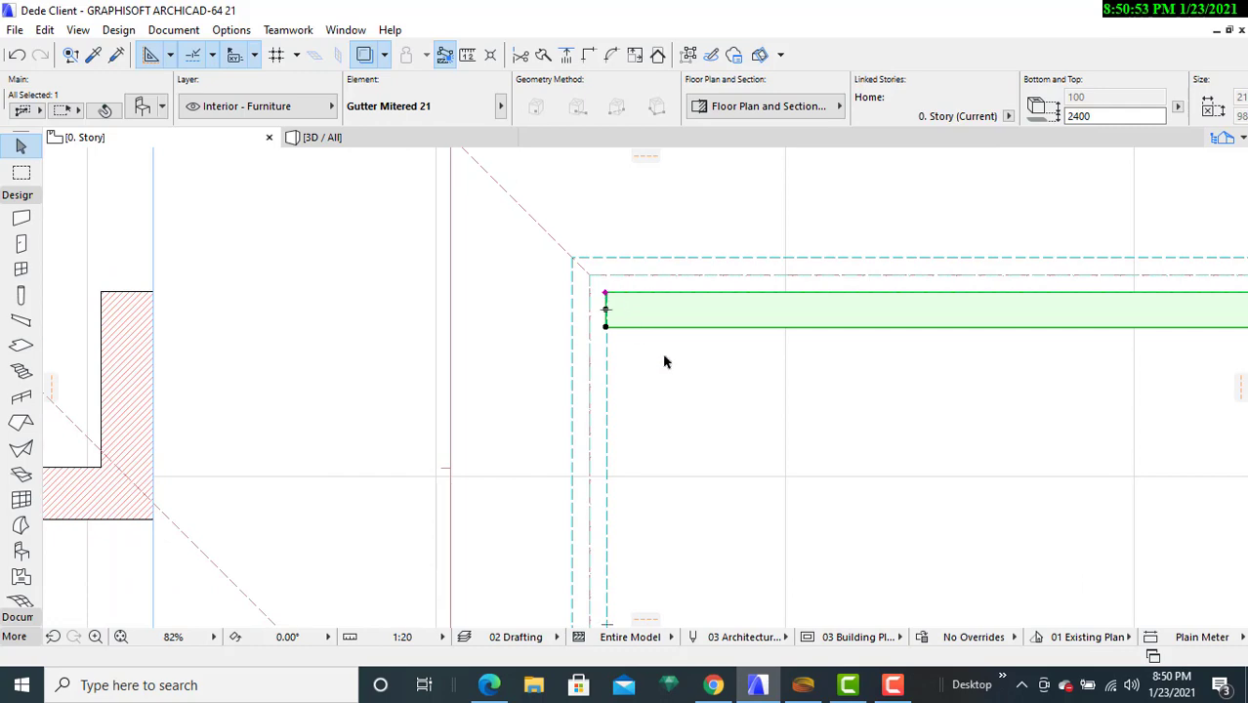
- Set the slope of the vertical 2134 arm to 45% on the corner gutter below Bedroom Two
{"action": "middle_click_drag", "start_coordinate": [813, 378], "coordinate": [513, 382]}
{"action": "scroll", "coordinate": [513, 382], "scroll_direction": "down", "scroll_amount": 6}
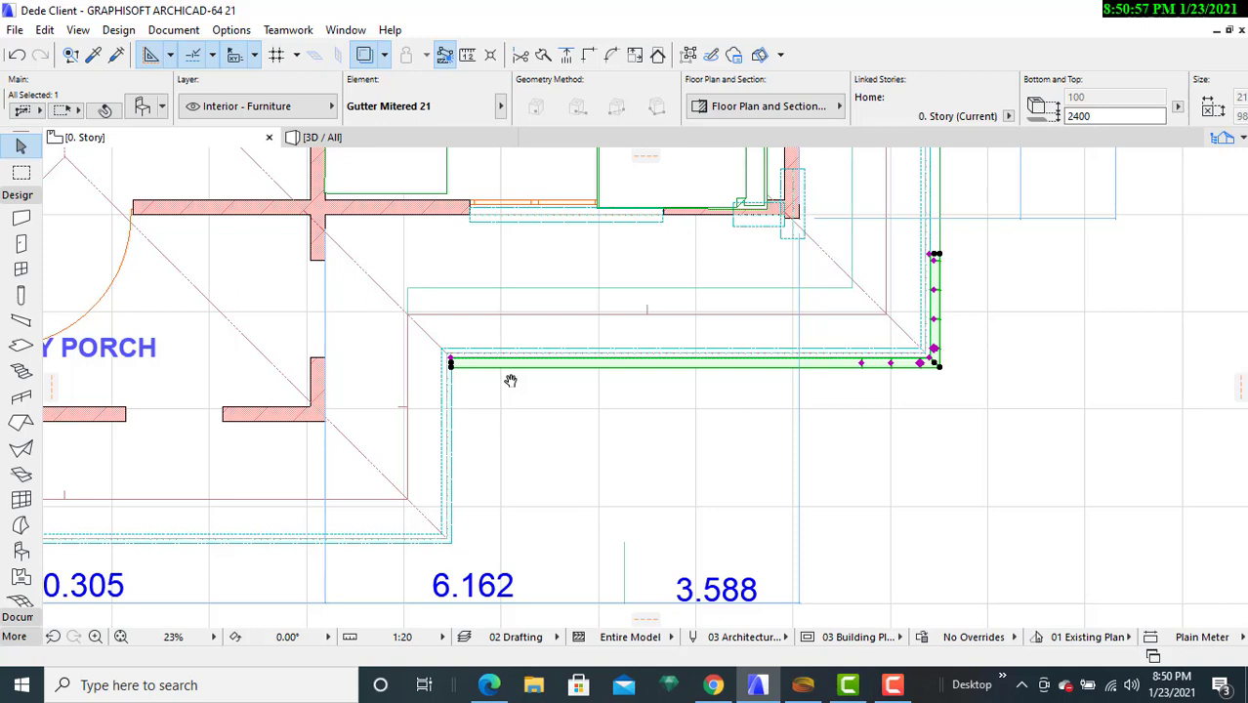
{"action": "left_click", "coordinate": [144, 110]}
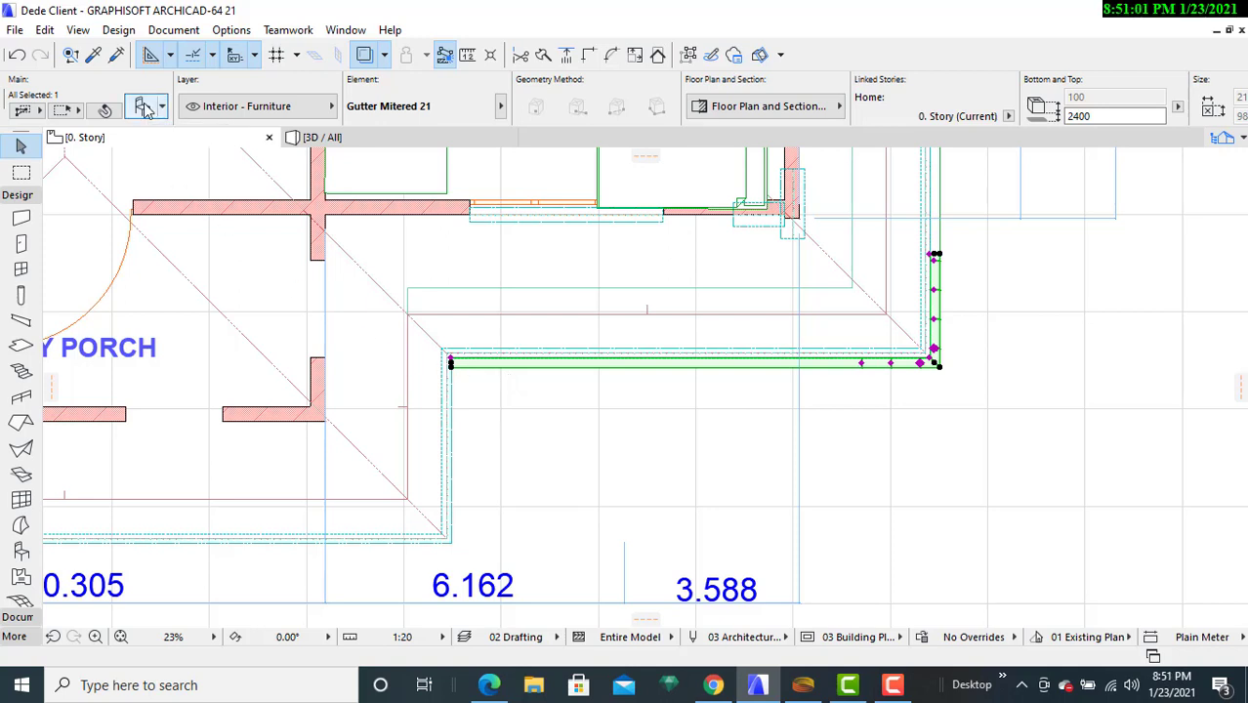
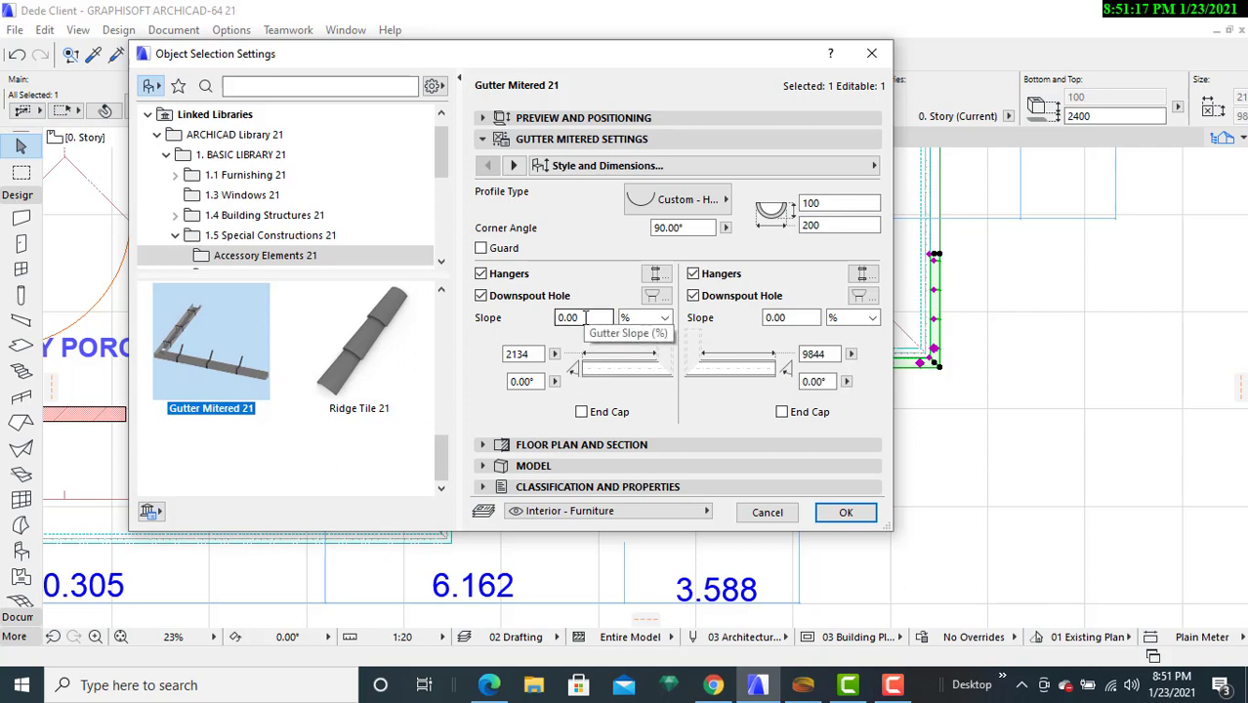
{"action": "left_click", "coordinate": [585, 317]}
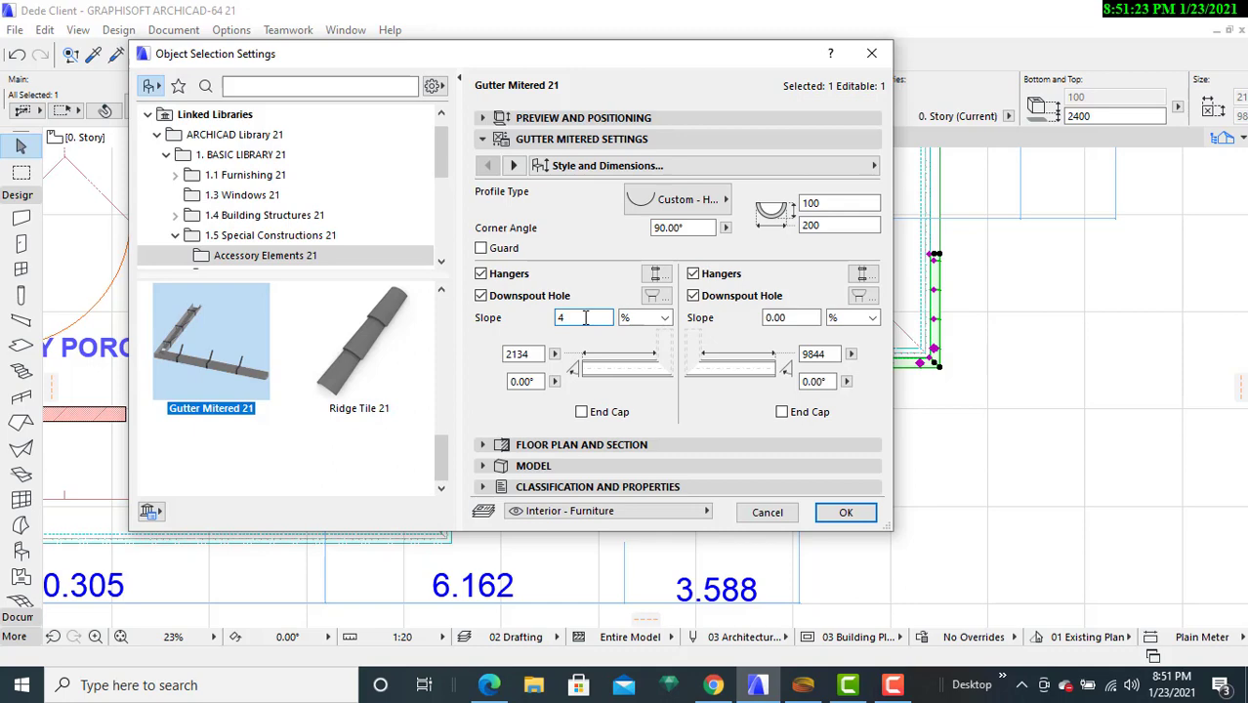
{"action": "type", "text": "45"}
{"action": "left_click", "coordinate": [846, 512]}
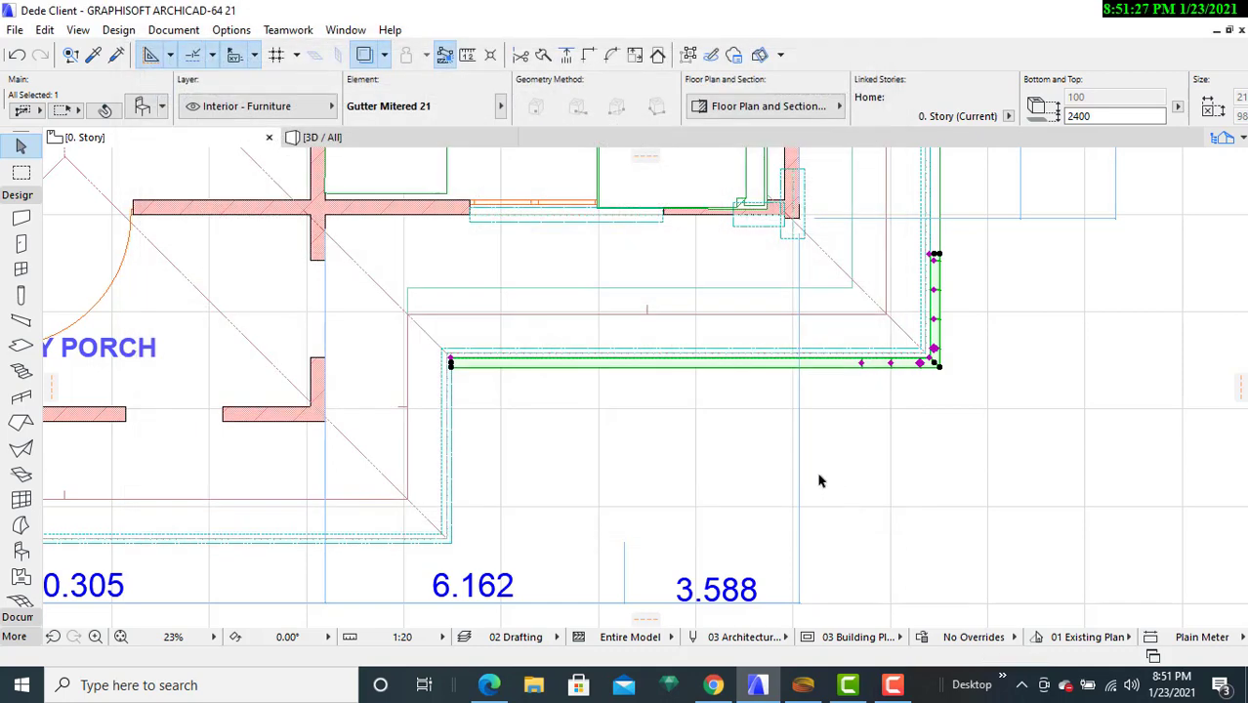
- Examine the corner gutter in the floor plan and the house's roof edges in the 3D view
{"action": "scroll", "coordinate": [527, 409], "scroll_direction": "up", "scroll_amount": 2}
{"action": "left_click", "coordinate": [482, 394]}
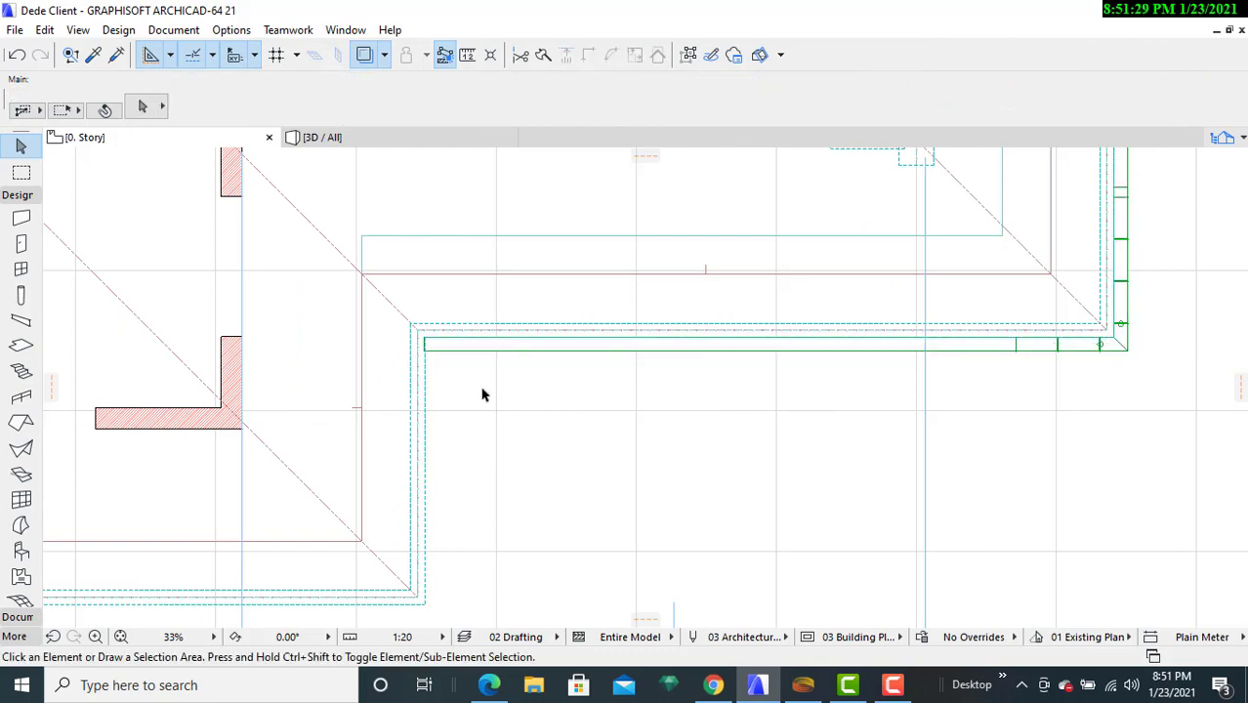
{"action": "scroll", "coordinate": [487, 392], "scroll_direction": "down", "scroll_amount": 3}
{"action": "scroll", "coordinate": [485, 394], "scroll_direction": "up", "scroll_amount": 2}
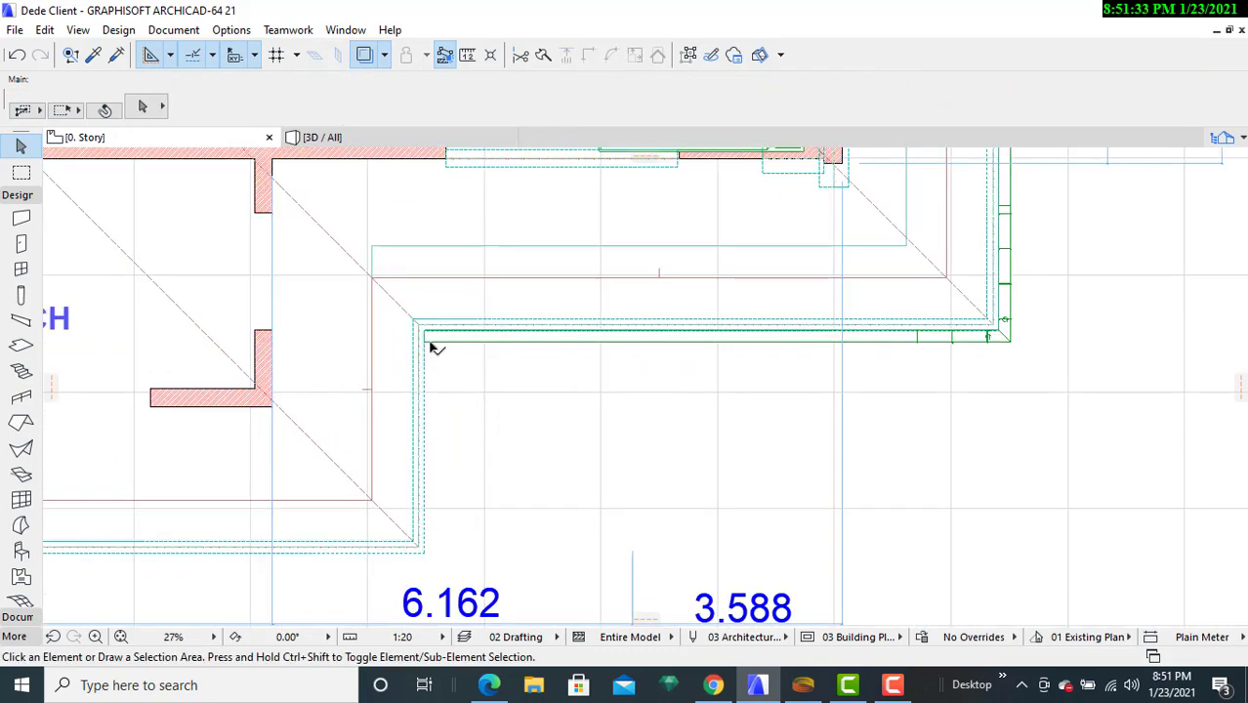
{"action": "scroll", "coordinate": [544, 391], "scroll_direction": "down", "scroll_amount": 3}
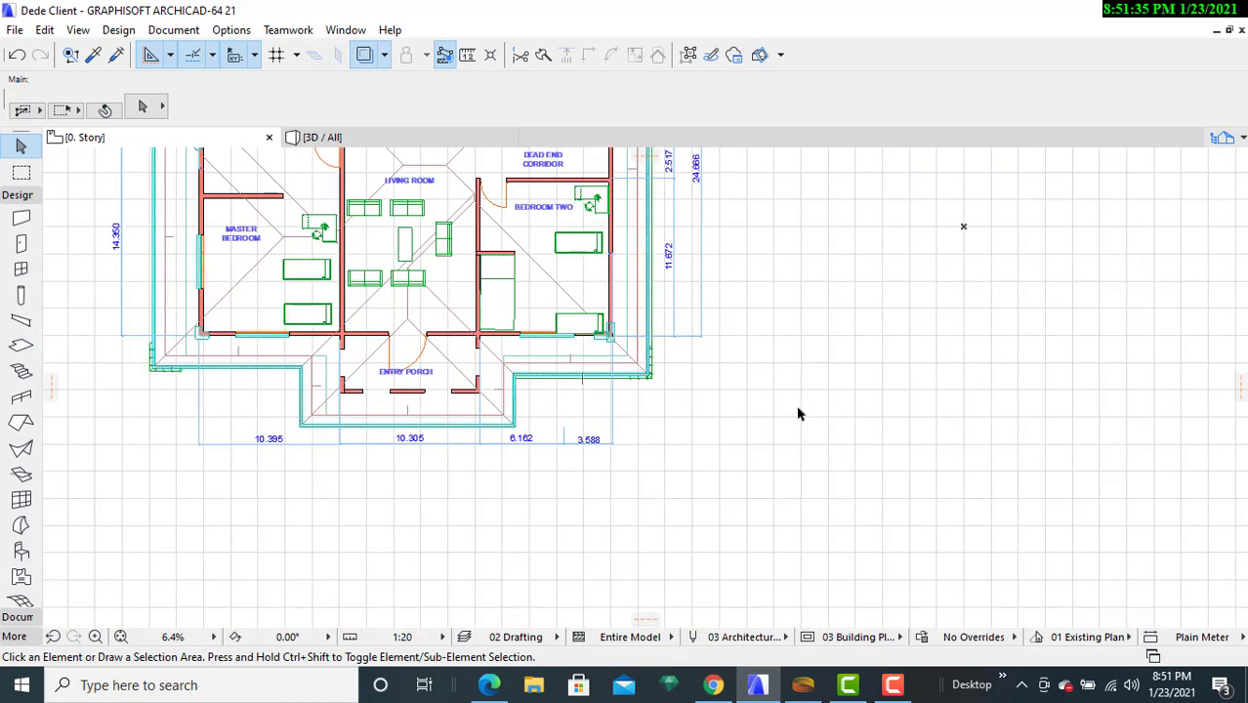
{"action": "left_click", "coordinate": [353, 142]}
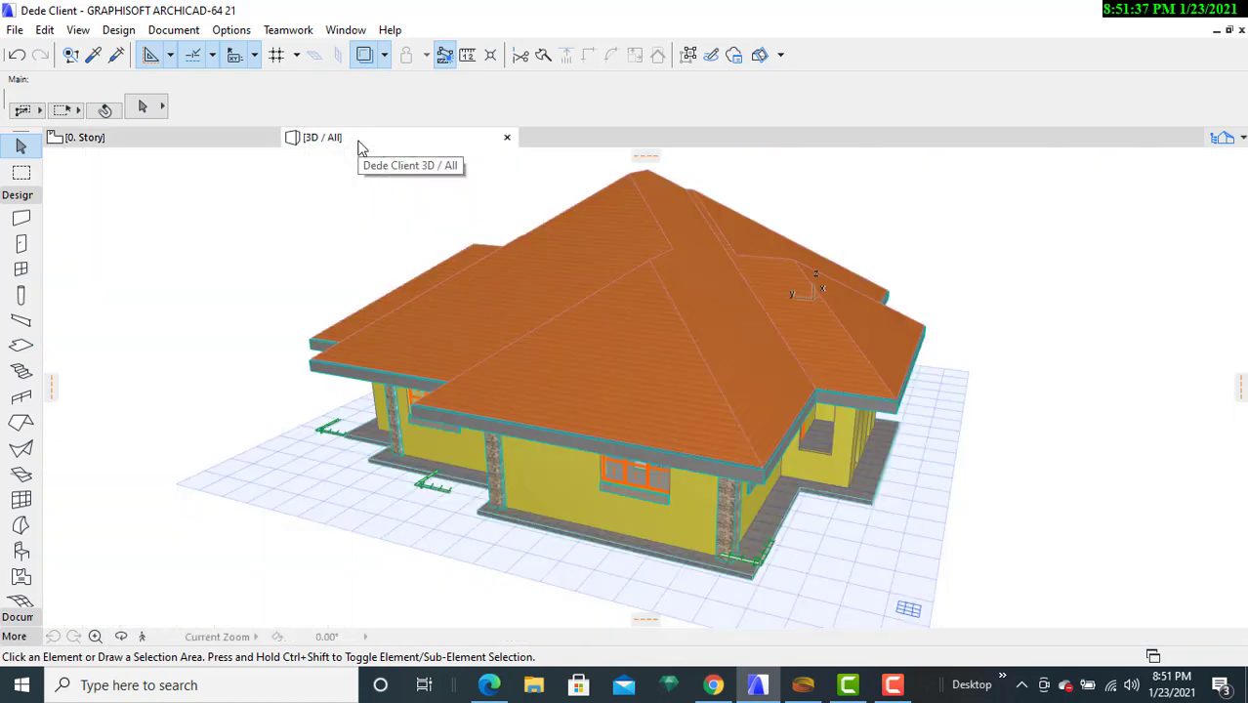
{"action": "mouse_move", "coordinate": [229, 373]}
{"action": "left_mouse_down"}
{"action": "mouse_move", "coordinate": [446, 446]}
{"action": "mouse_move", "coordinate": [318, 485]}
{"action": "left_mouse_up"}
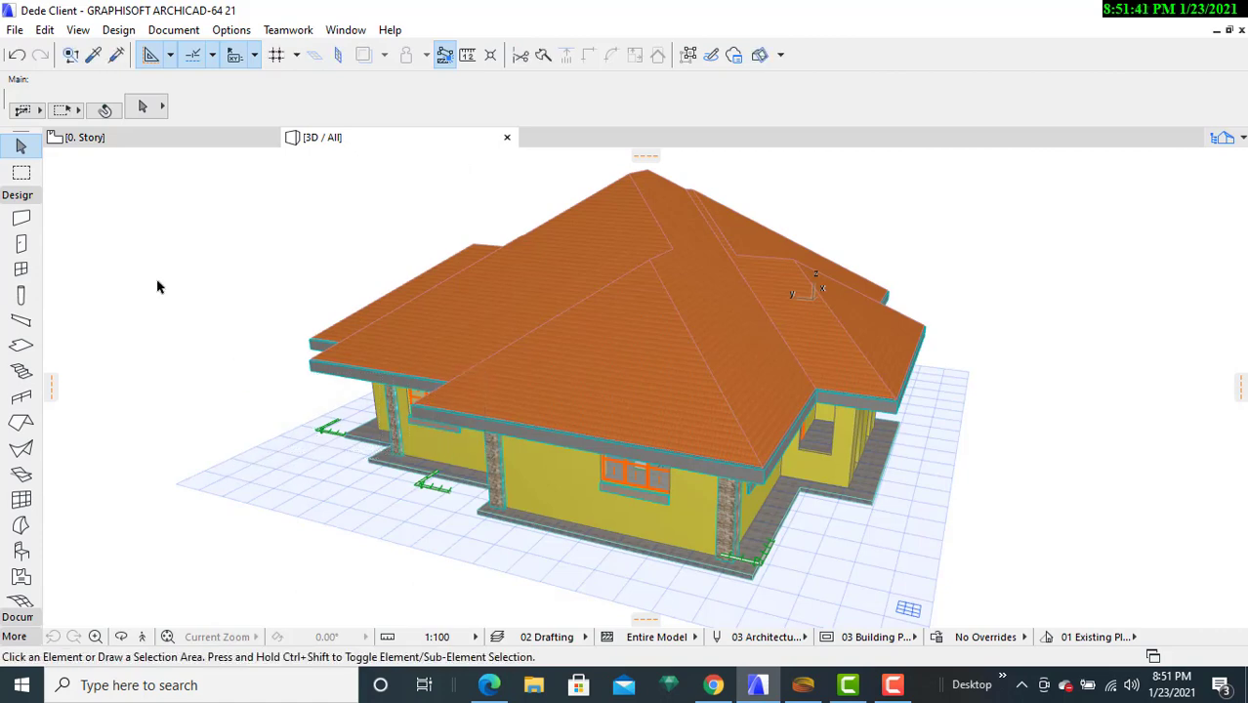
{"action": "left_click", "coordinate": [134, 143]}
- Reset the slope of the vertical 2134 arm to 0% on the corner gutter below Bedroom Two
{"action": "scroll", "coordinate": [469, 459], "scroll_direction": "up", "scroll_amount": 3}
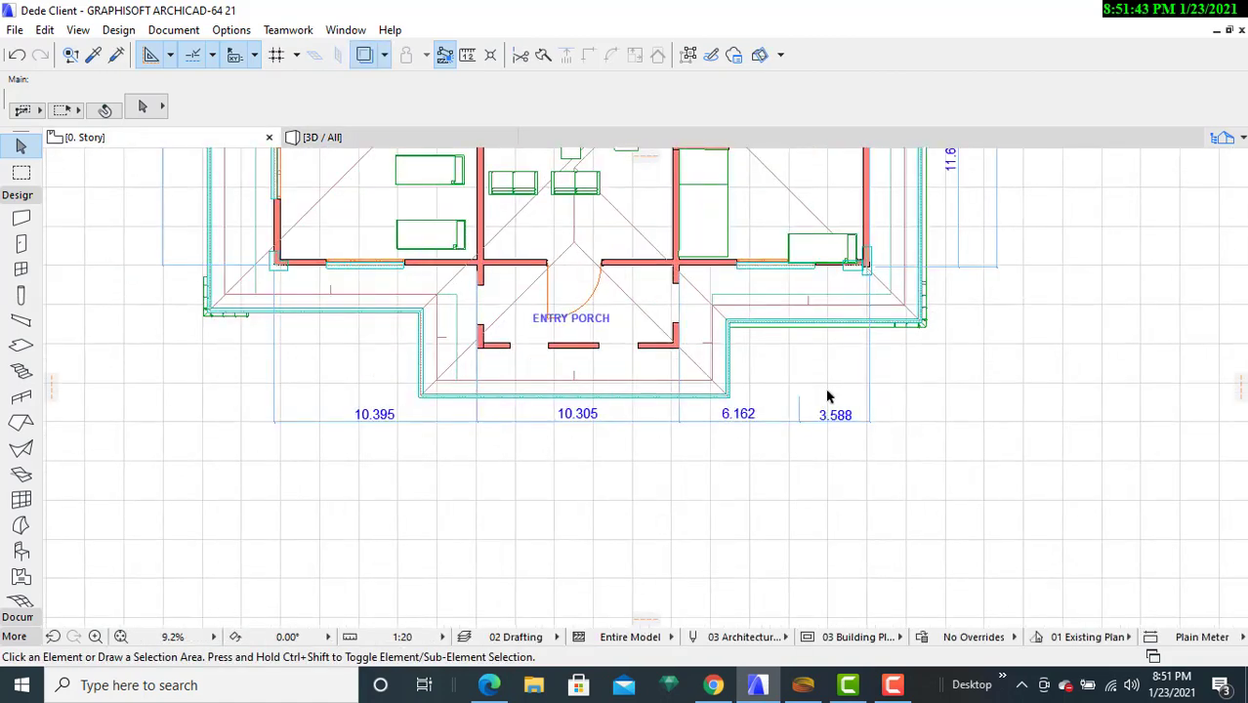
{"action": "scroll", "coordinate": [845, 356], "scroll_direction": "up", "scroll_amount": 5}
{"action": "middle_click_drag", "start_coordinate": [845, 356], "coordinate": [788, 379]}
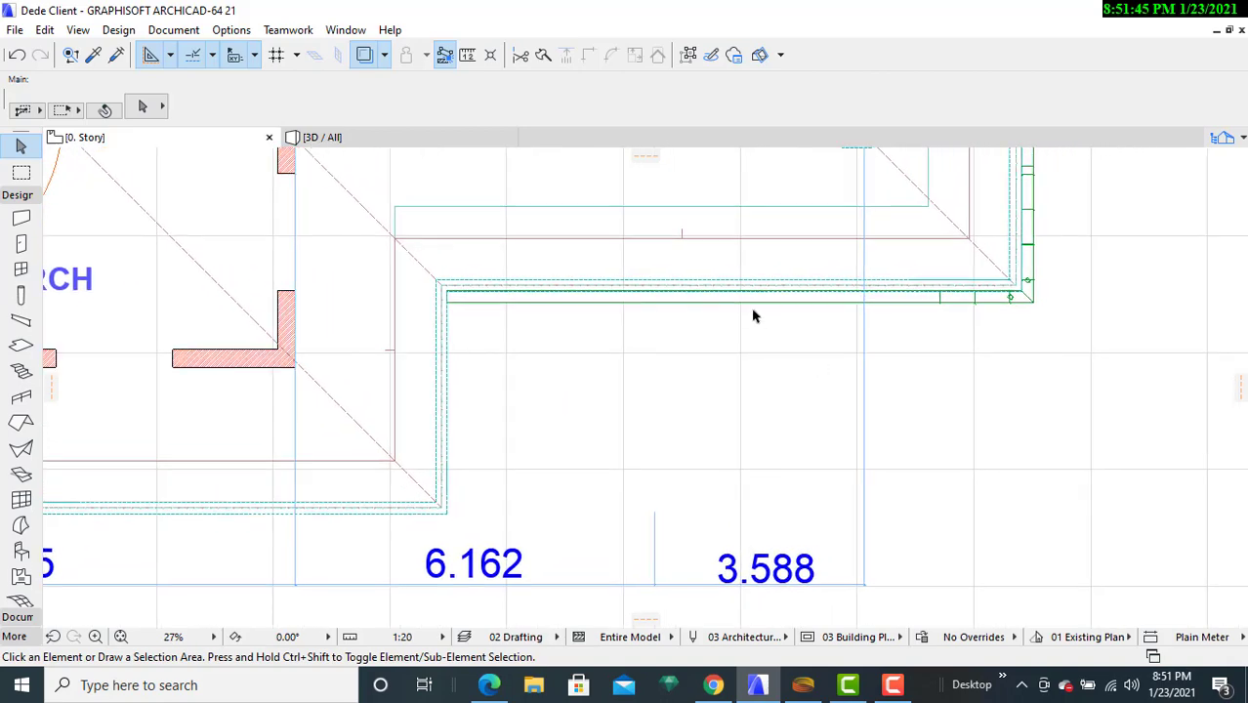
{"action": "left_click", "coordinate": [753, 302]}
{"action": "scroll", "coordinate": [774, 342], "scroll_direction": "down", "scroll_amount": 3}
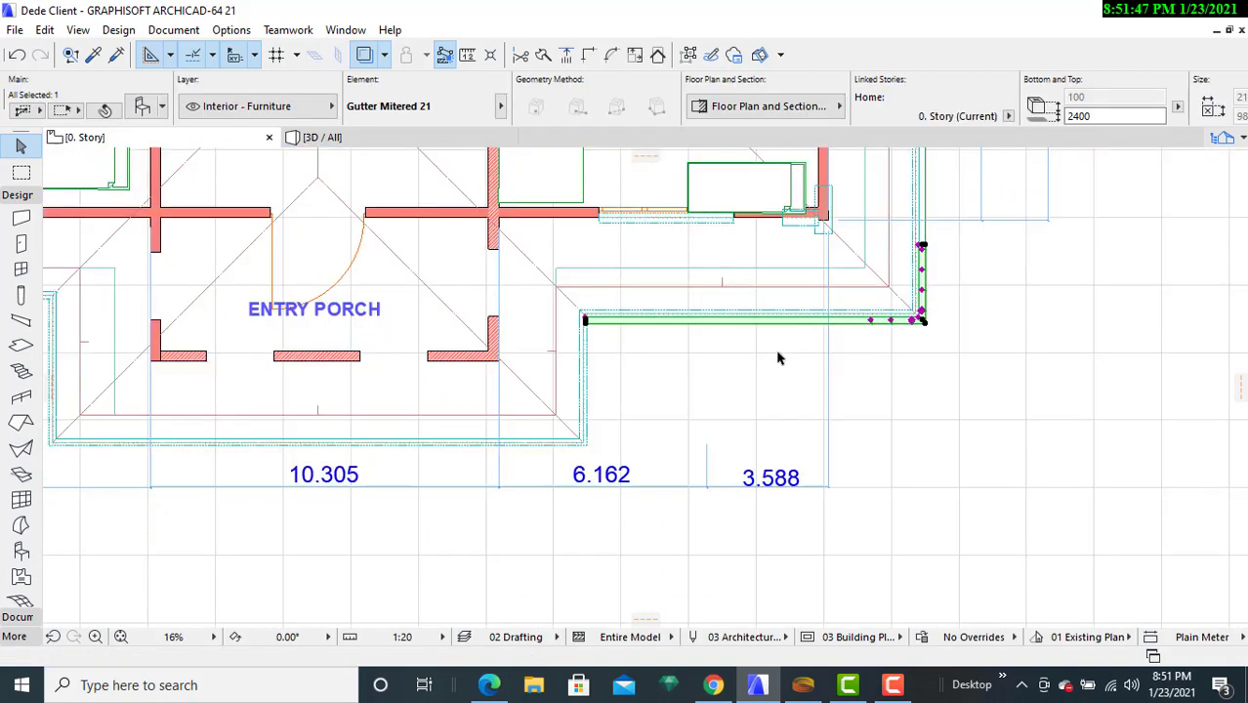
{"action": "scroll", "coordinate": [947, 322], "scroll_direction": "up", "scroll_amount": 7}
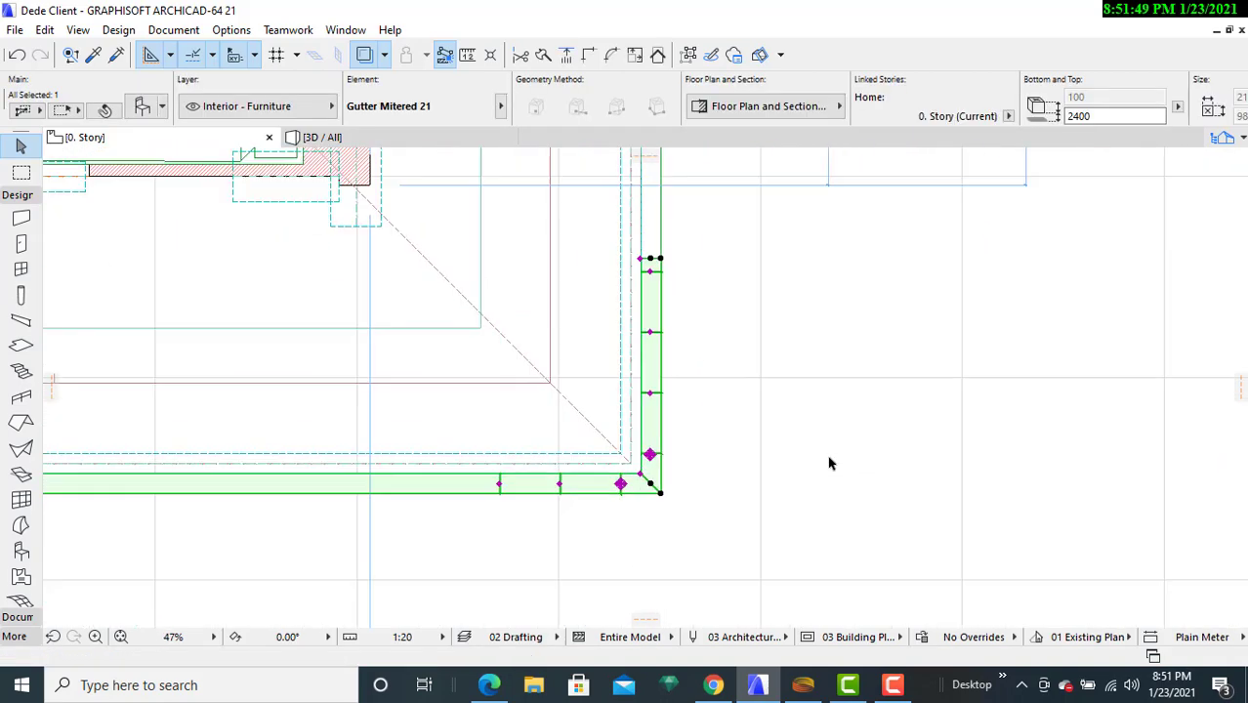
{"action": "middle_click_drag", "start_coordinate": [685, 443], "coordinate": [1241, 406]}
{"action": "left_click", "coordinate": [164, 109]}
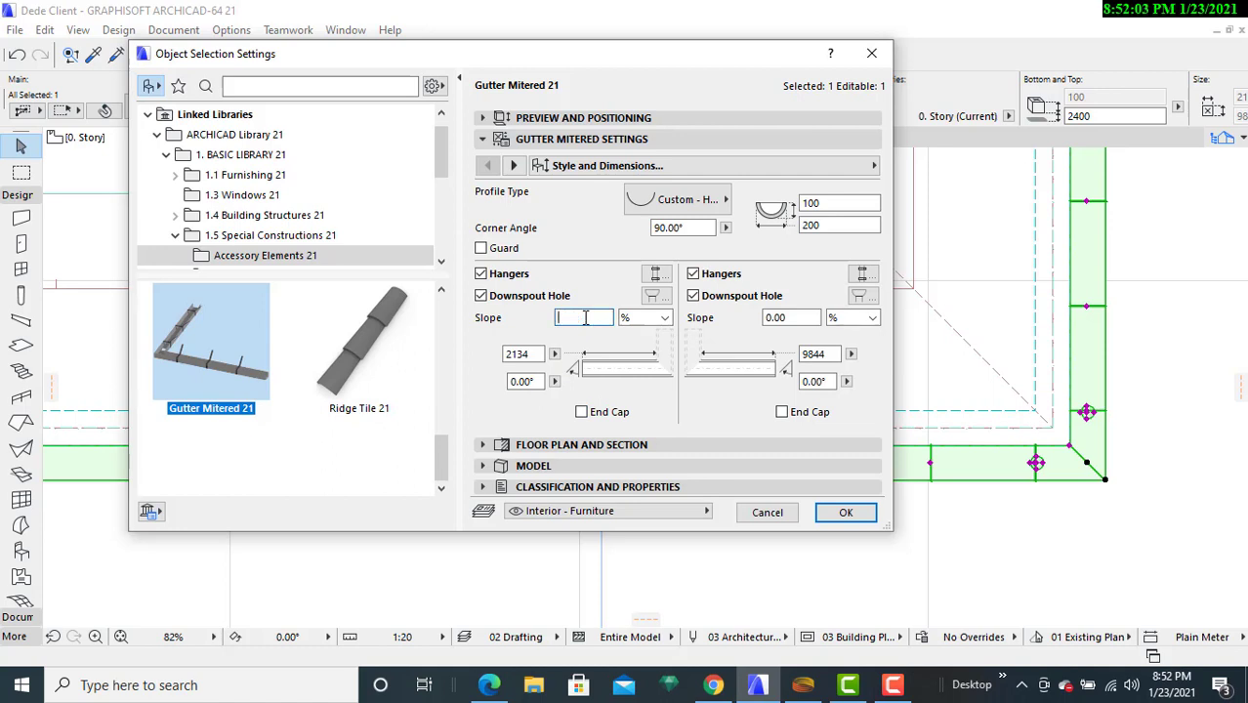
{"action": "key", "text": "Return"}
- Set the end angle of the corner gutter's vertical 2134 arm to 45° and apply the settings
{"action": "left_click", "coordinate": [538, 382]}
{"action": "key", "text": "BackSpace"}
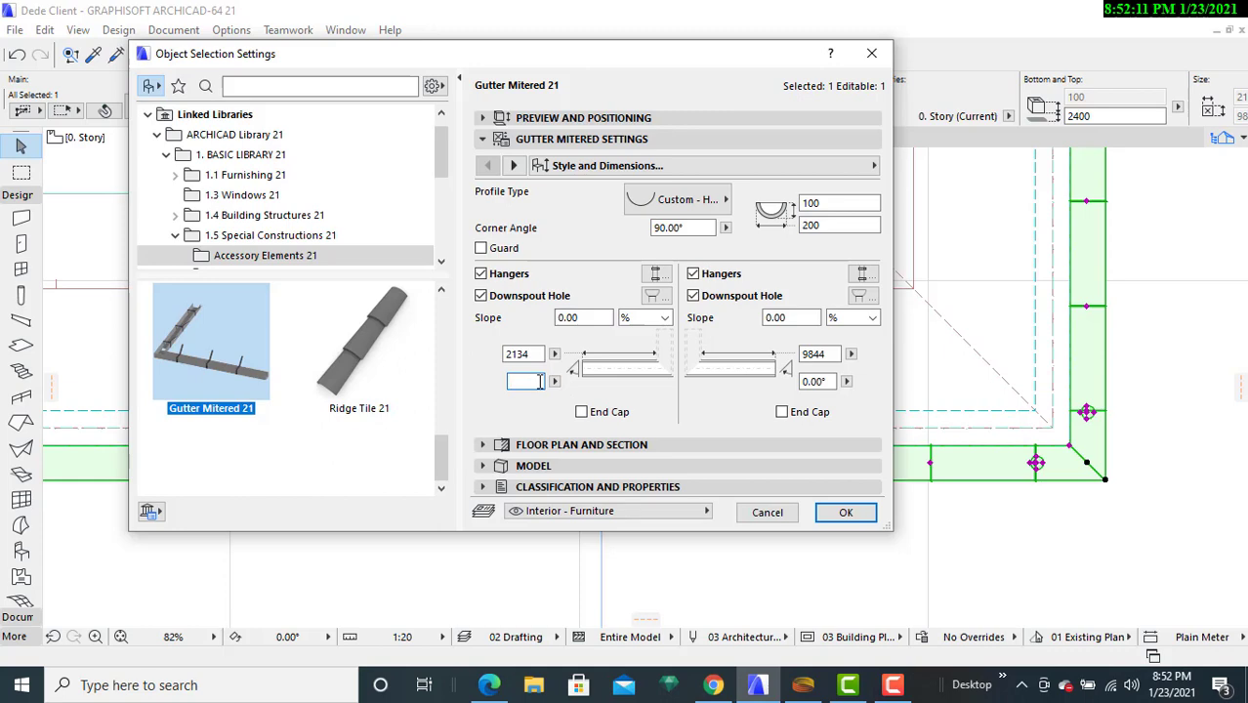
{"action": "type", "text": "45"}
{"action": "key", "text": "Return"}
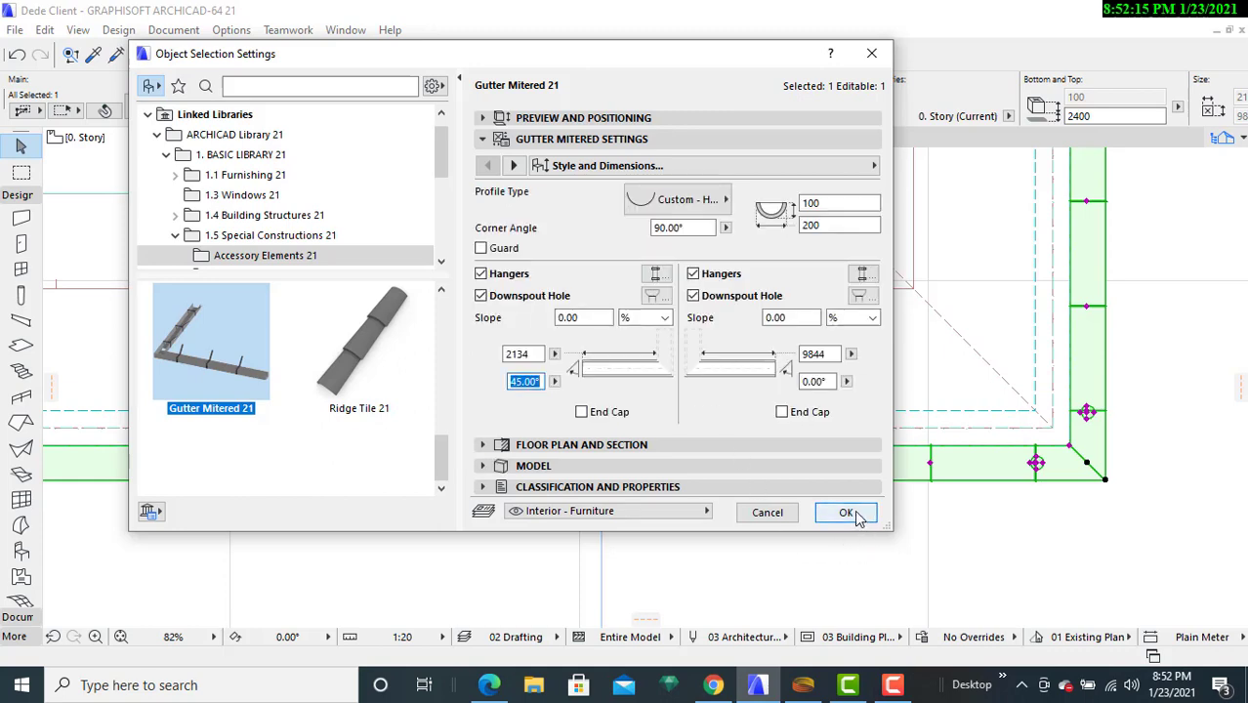
{"action": "left_click", "coordinate": [846, 513]}
{"action": "scroll", "coordinate": [764, 524], "scroll_direction": "down", "scroll_amount": 5}
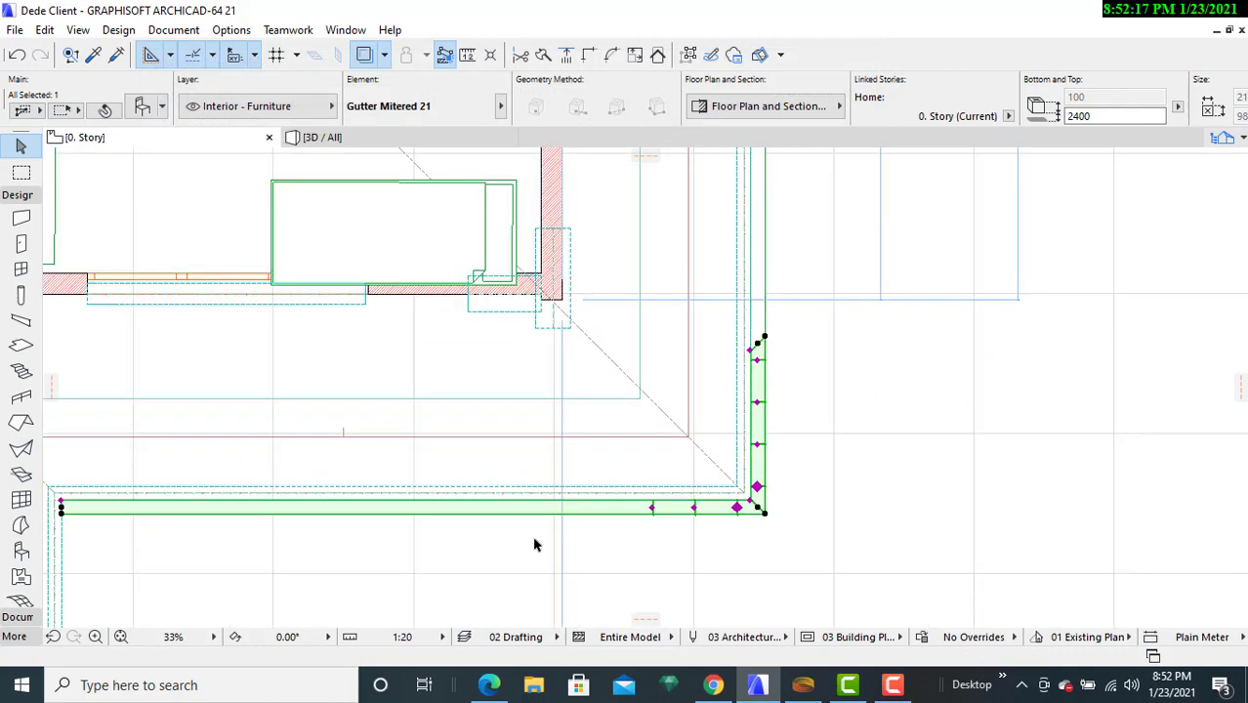
{"action": "middle_click_drag", "start_coordinate": [536, 545], "coordinate": [778, 511]}
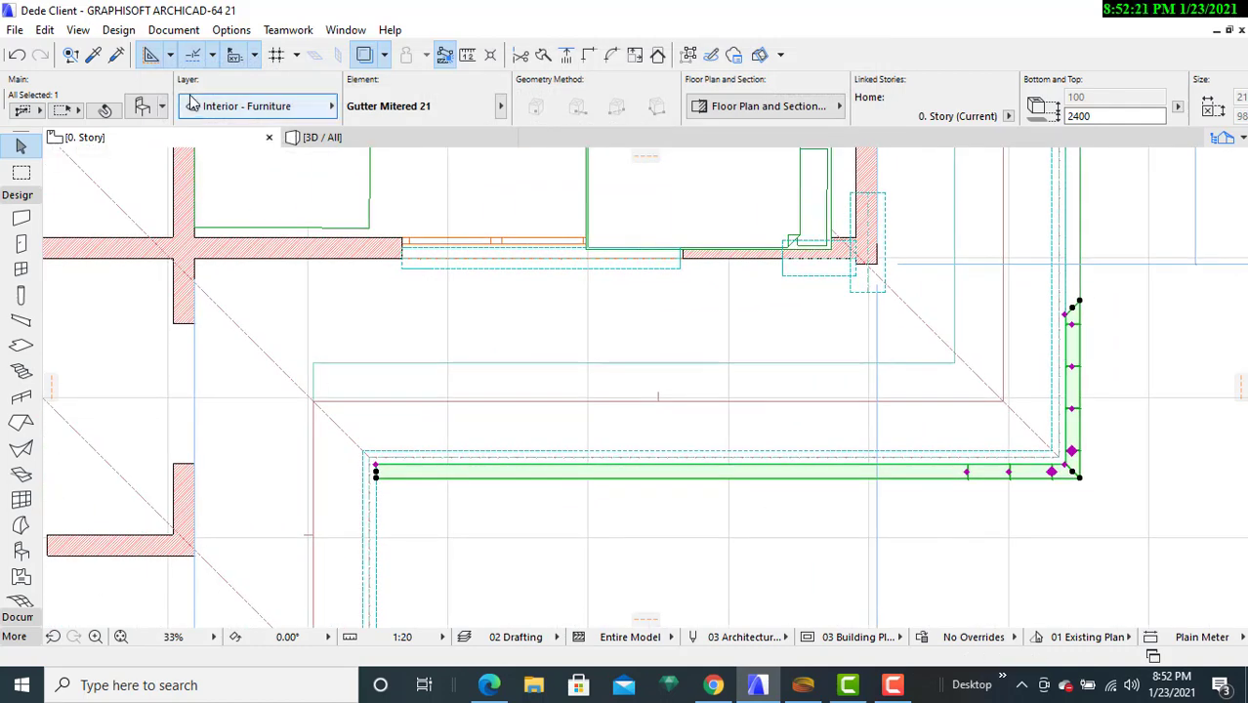
- Set the corner gutter's end angles to 0° on the vertical 2134 arm and 45° on the horizontal 9844 arm
{"action": "left_click", "coordinate": [149, 105]}
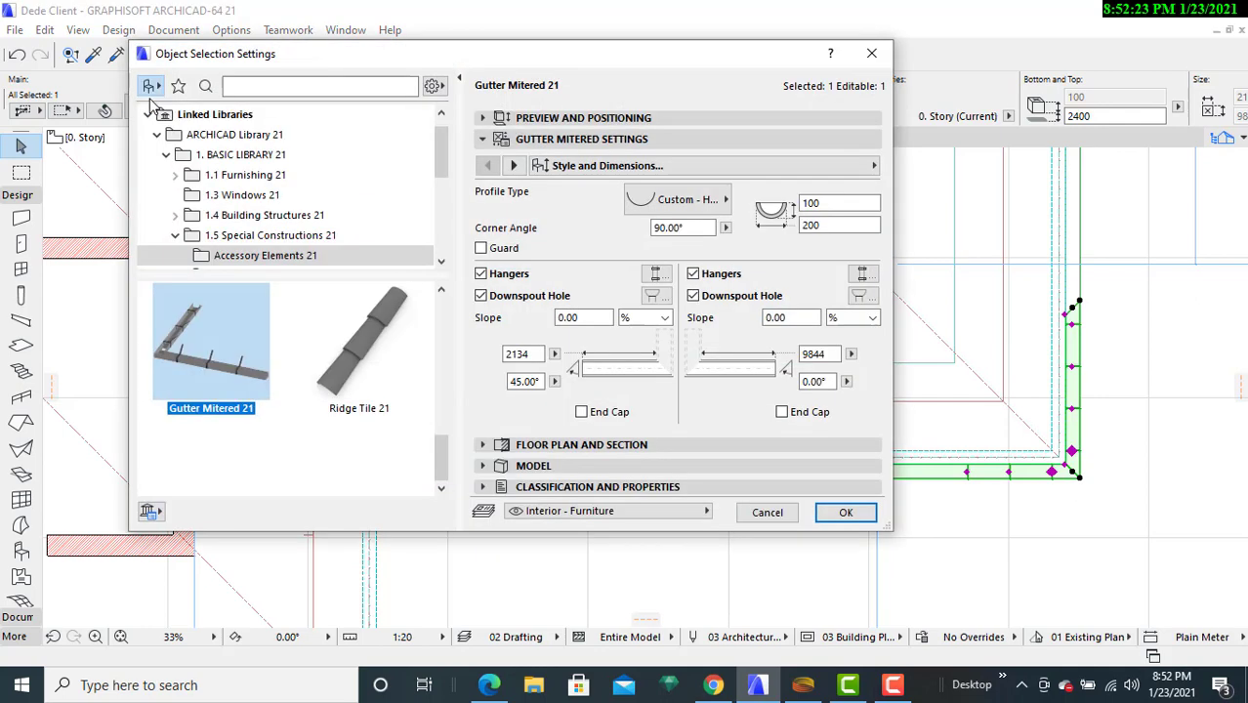
{"action": "left_click", "coordinate": [508, 382]}
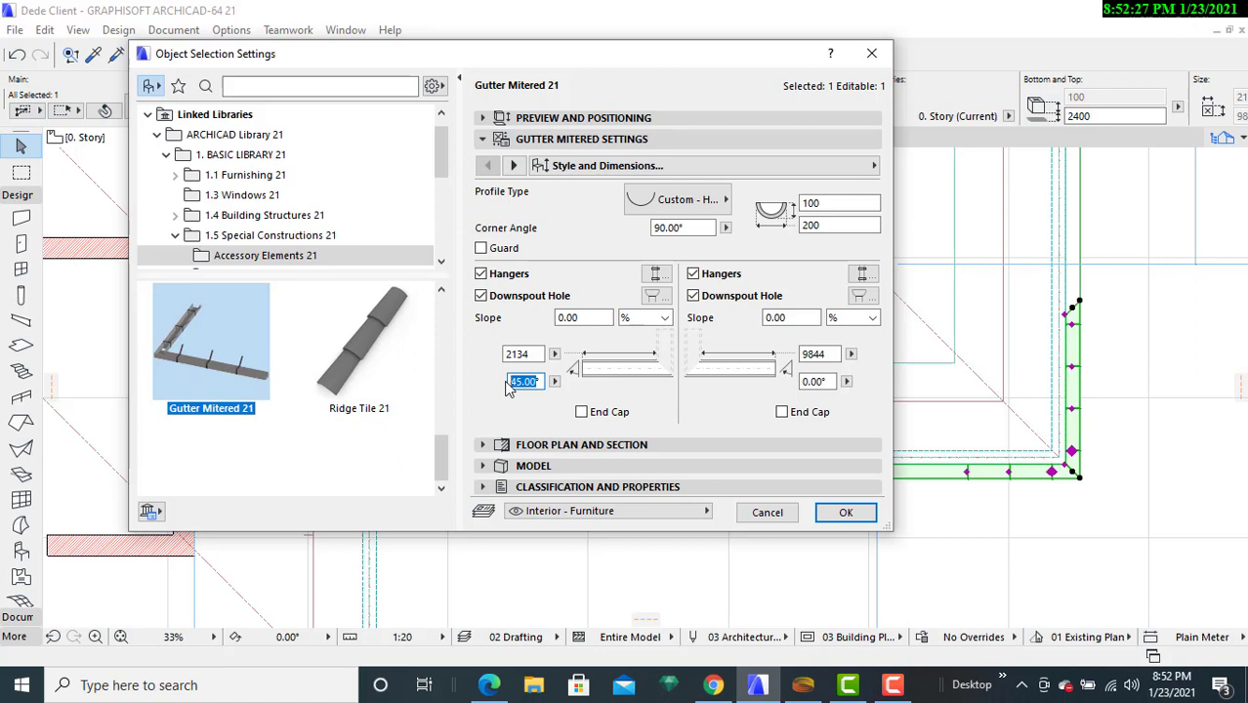
{"action": "type", "text": "0"}
{"action": "left_click", "coordinate": [823, 381]}
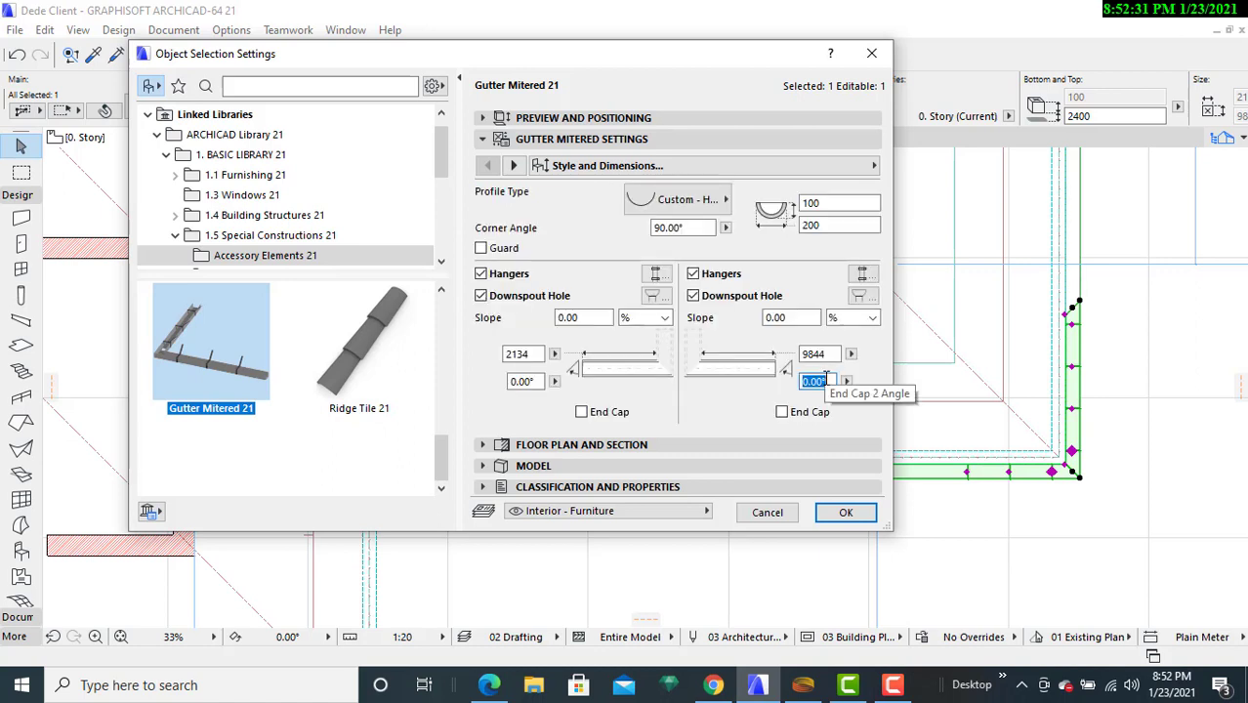
{"action": "type", "text": "55"}
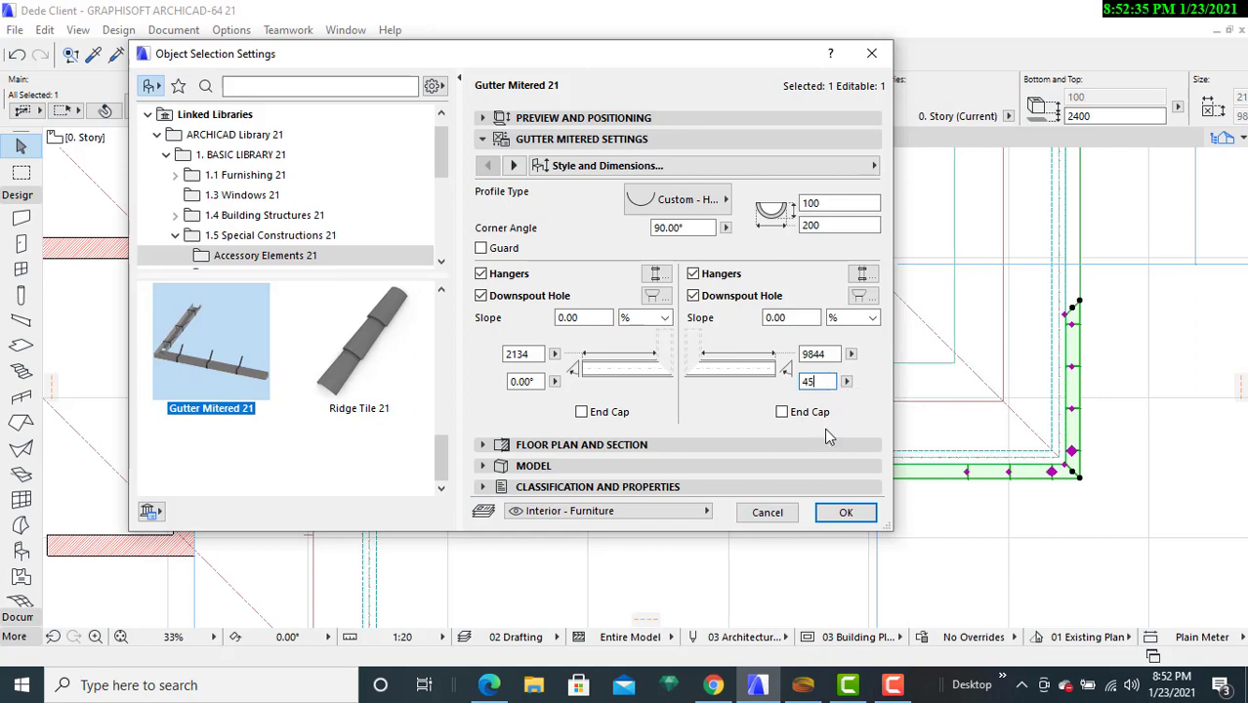
{"action": "left_click", "coordinate": [846, 512]}
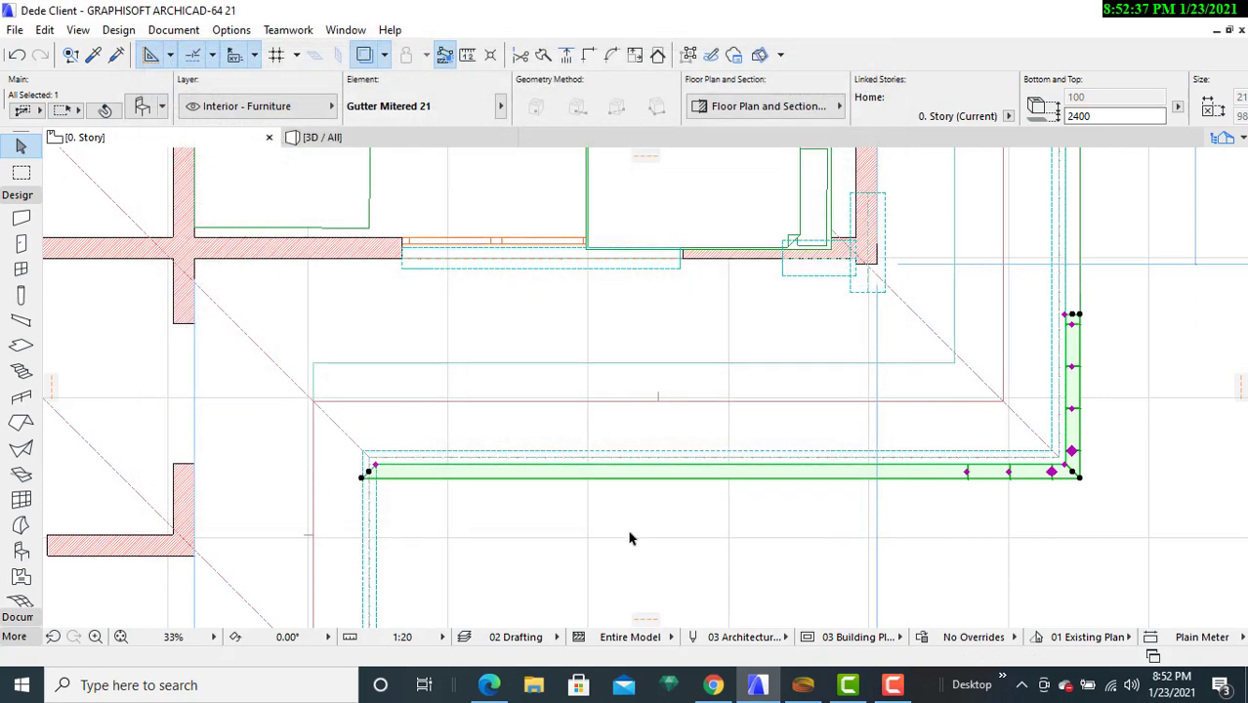
- Make the 45° end angle of the corner gutter's horizontal 9844 arm negative to reverse the direction of its end cut
{"action": "scroll", "coordinate": [440, 523], "scroll_direction": "down", "scroll_amount": 1}
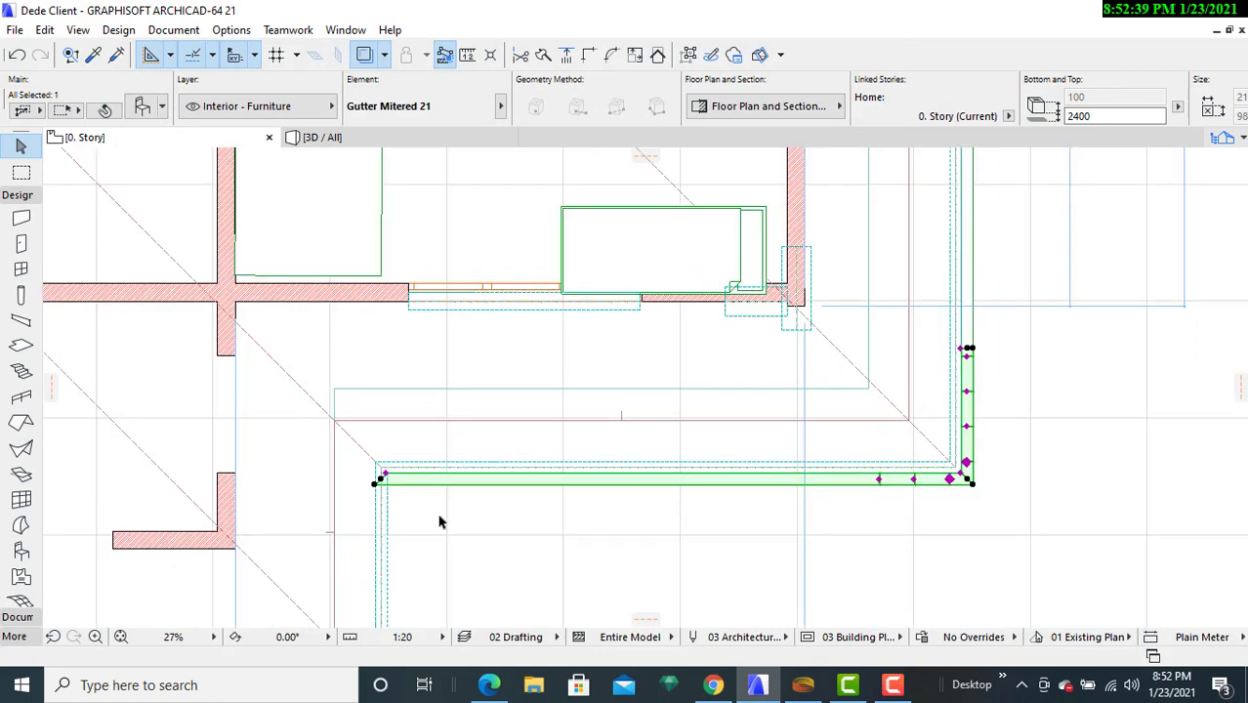
{"action": "left_click", "coordinate": [143, 109]}
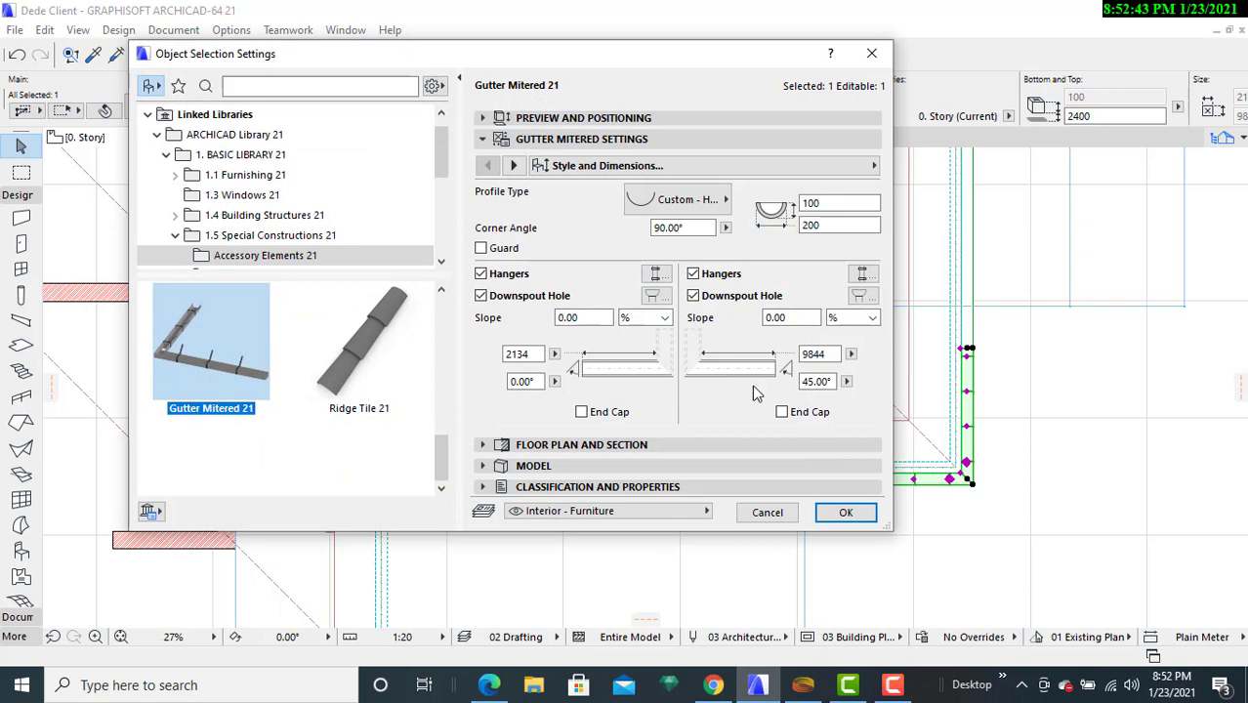
{"action": "left_click", "coordinate": [806, 381]}
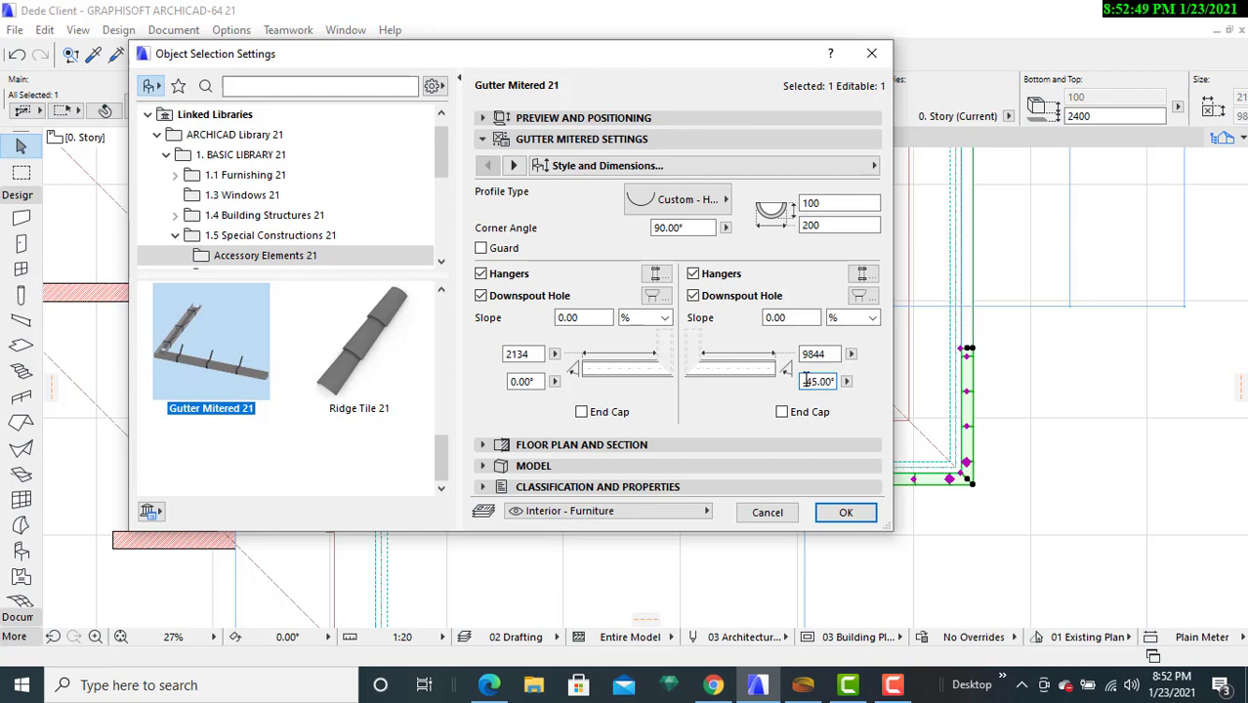
{"action": "left_click", "coordinate": [846, 512]}
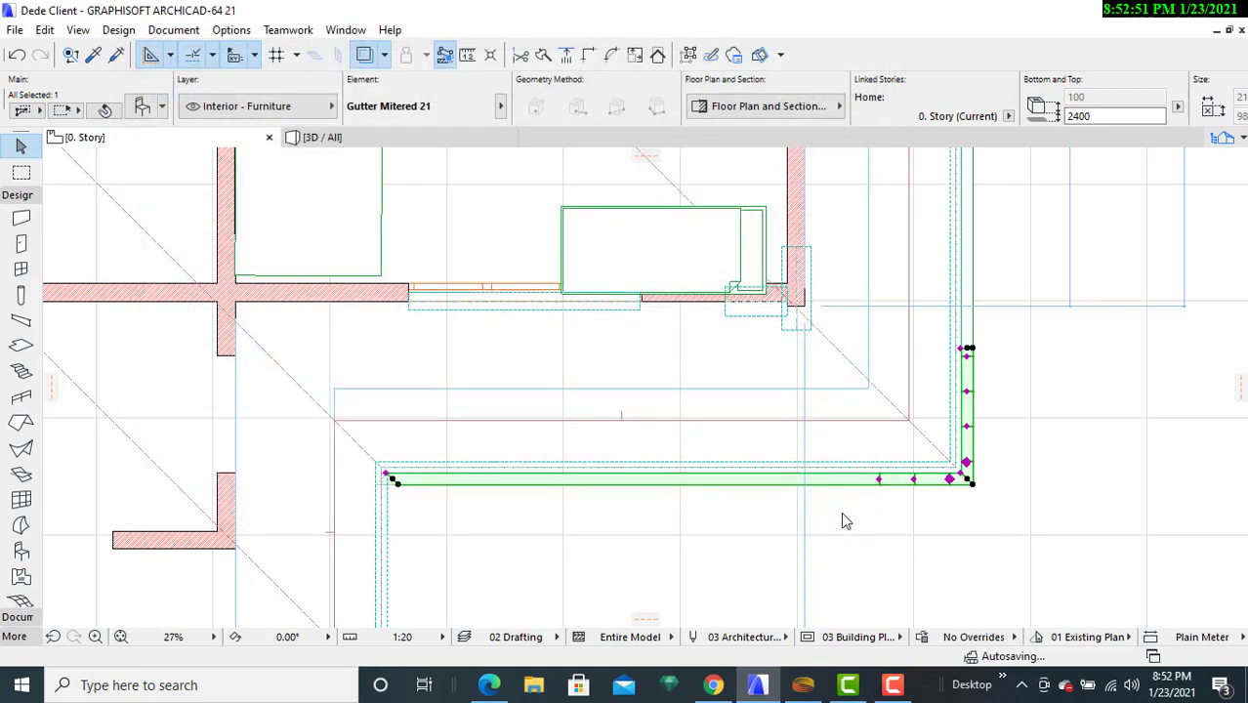
- Examine the gutter's mitered end at the inner roof corner beside the Entry Porch and the roof edge leading down from it
{"action": "scroll", "coordinate": [485, 564], "scroll_direction": "up", "scroll_amount": 3}
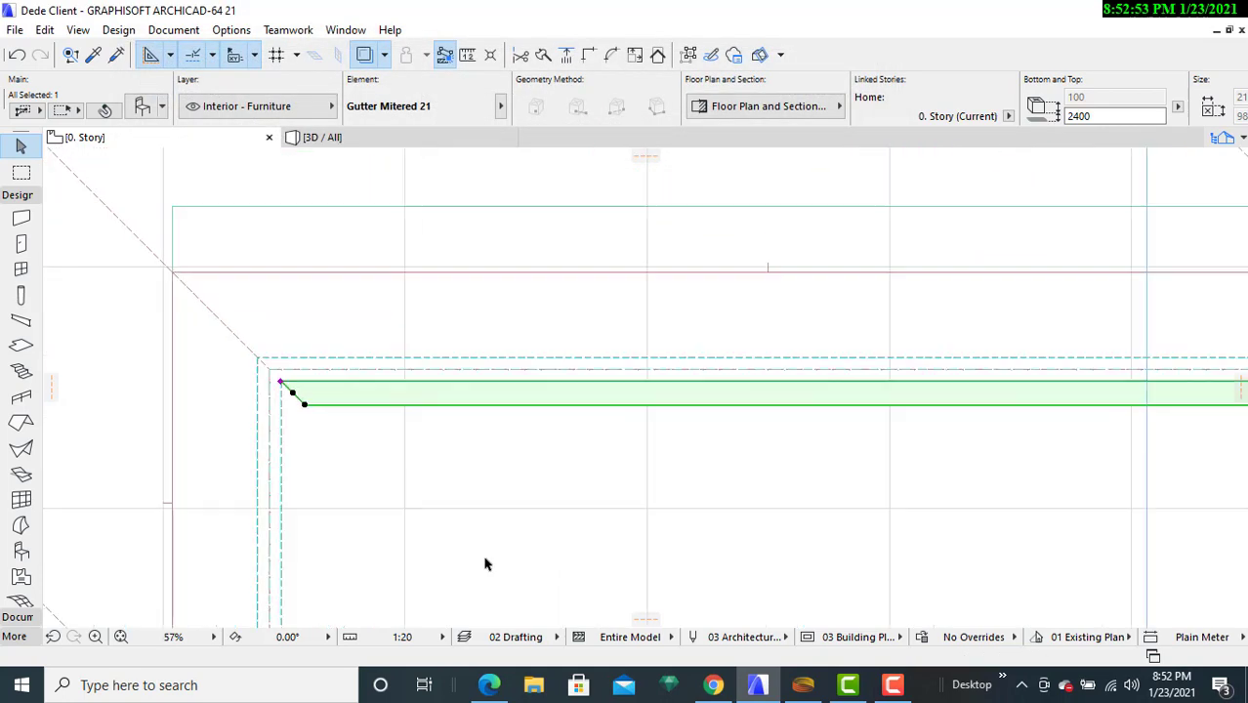
{"action": "middle_click_drag", "start_coordinate": [398, 473], "coordinate": [474, 279]}
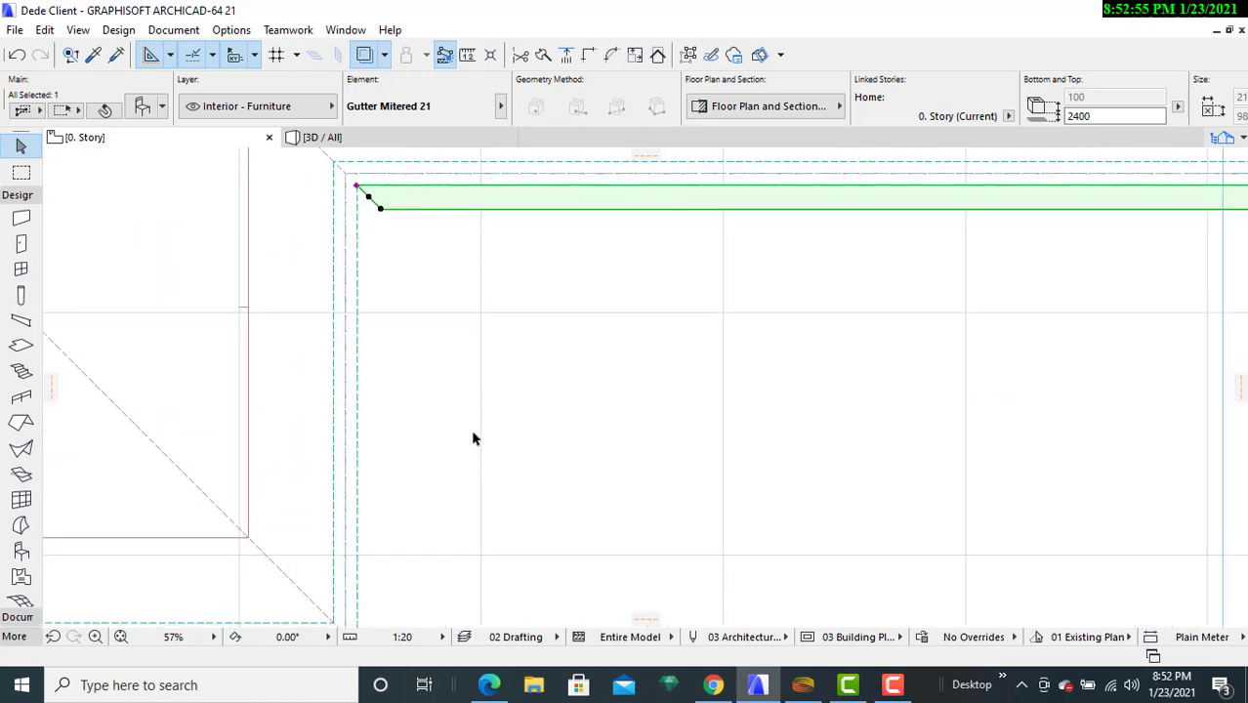
{"action": "scroll", "coordinate": [473, 487], "scroll_direction": "down", "scroll_amount": 3}
{"action": "middle_click_drag", "start_coordinate": [487, 507], "coordinate": [615, 325]}
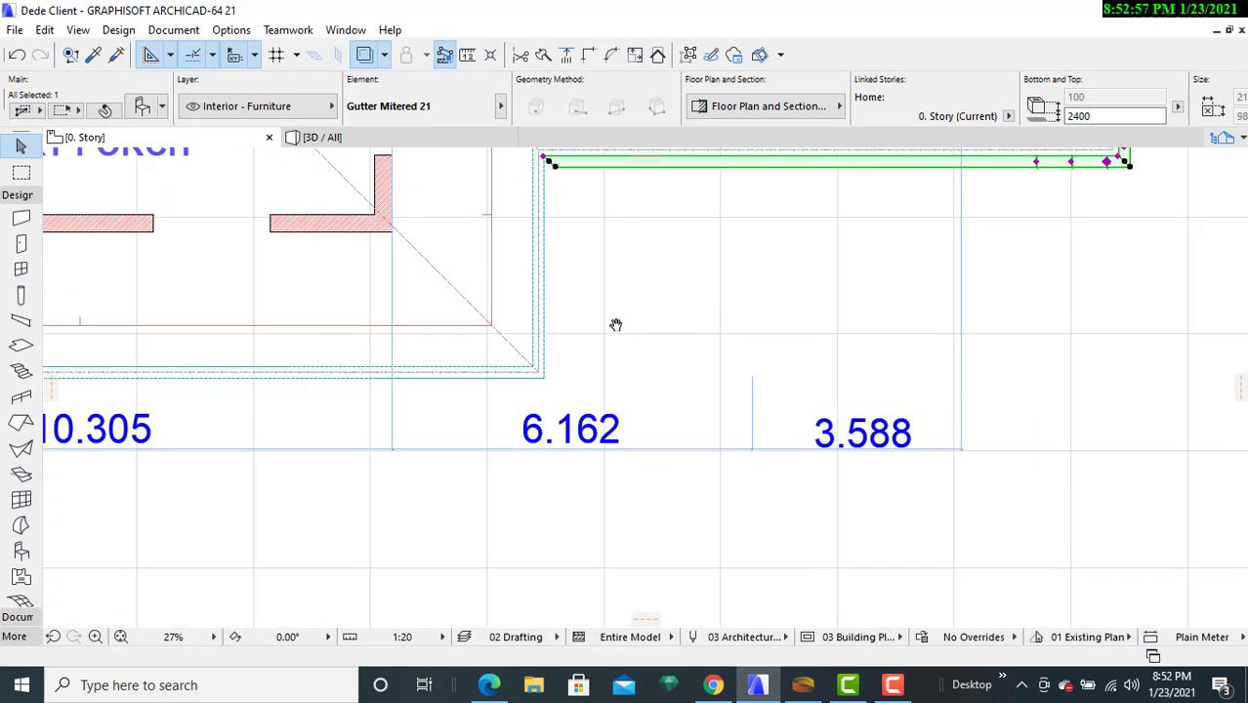
{"action": "scroll", "coordinate": [615, 328], "scroll_direction": "down", "scroll_amount": 2}
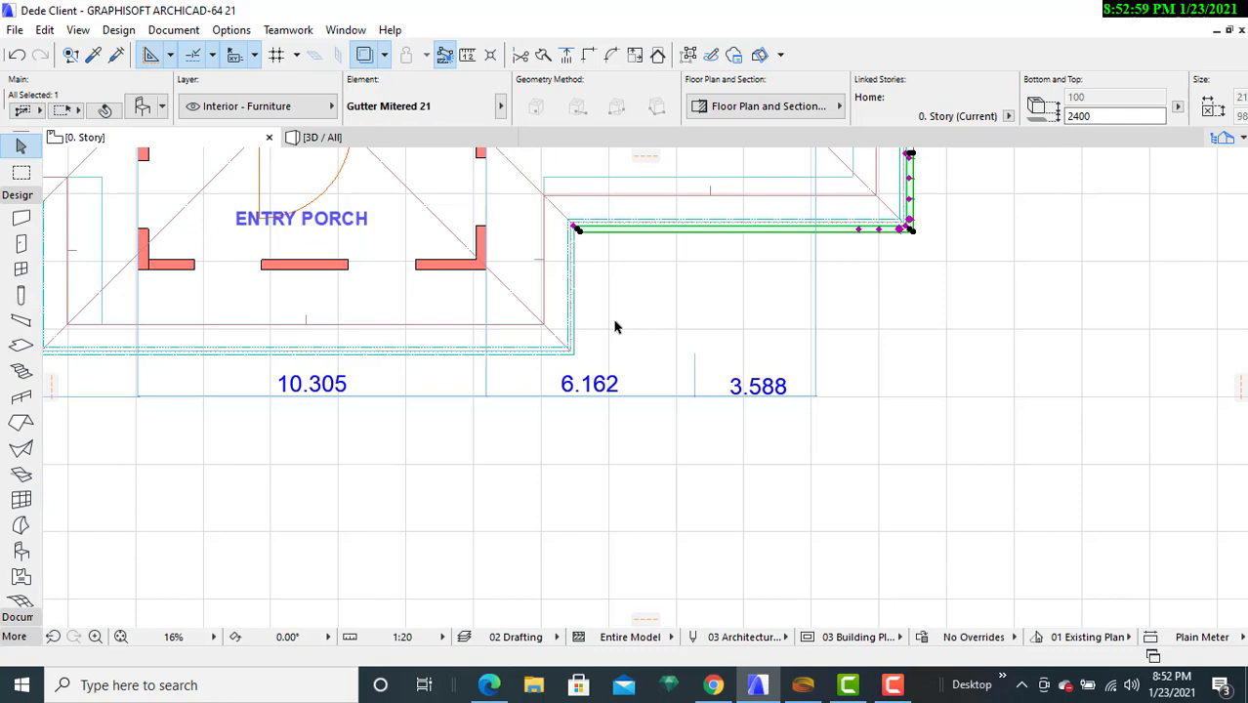
{"action": "scroll", "coordinate": [555, 296], "scroll_direction": "up", "scroll_amount": 2}
{"action": "left_click", "coordinate": [702, 296]}
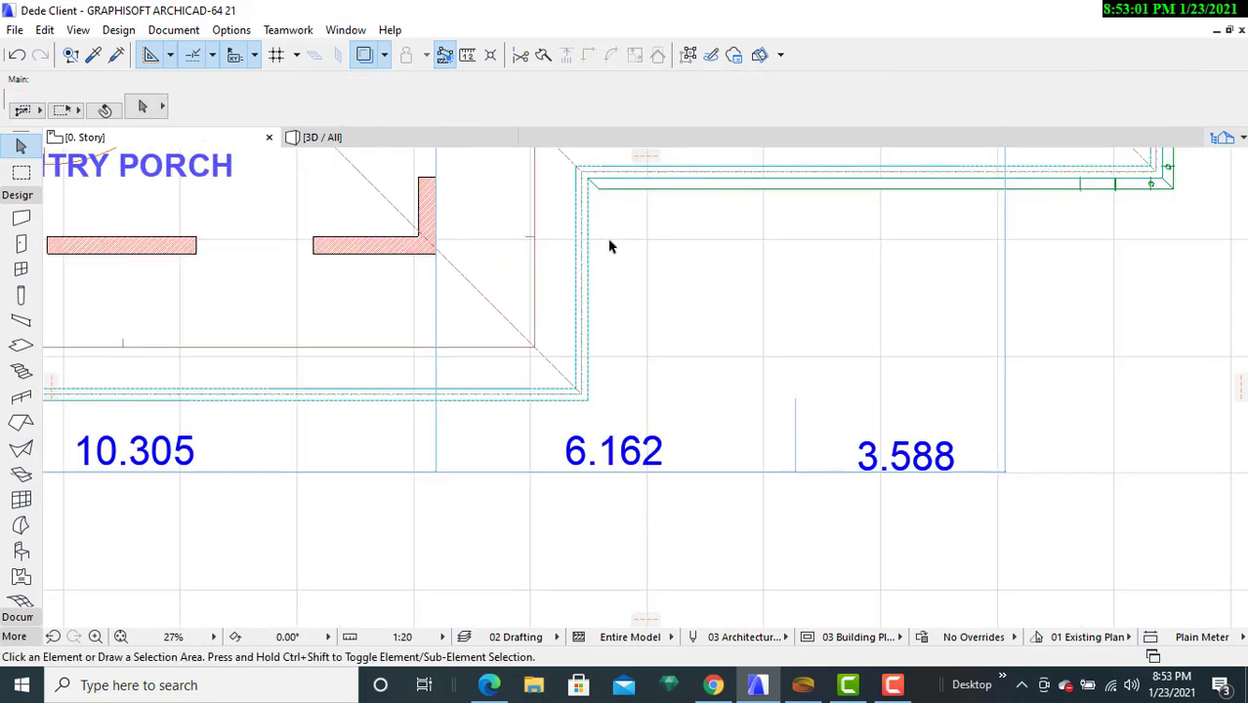
{"action": "left_click", "coordinate": [596, 192]}
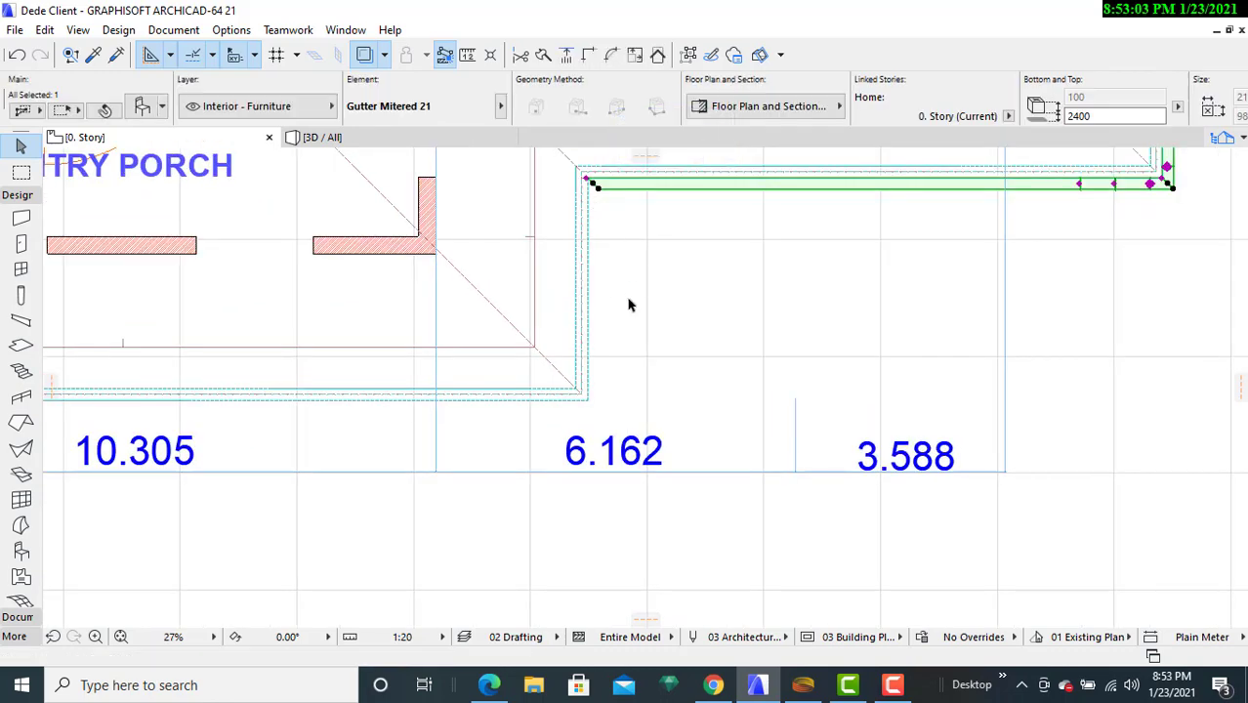
- Stretch the vertical arm of the corner gutter above the Master Bedroom down to the gutter at the lower roof corner, with a miter length of 17449
{"action": "scroll", "coordinate": [625, 293], "scroll_direction": "down", "scroll_amount": 6}
{"action": "middle_click_drag", "start_coordinate": [409, 422], "coordinate": [655, 550]}
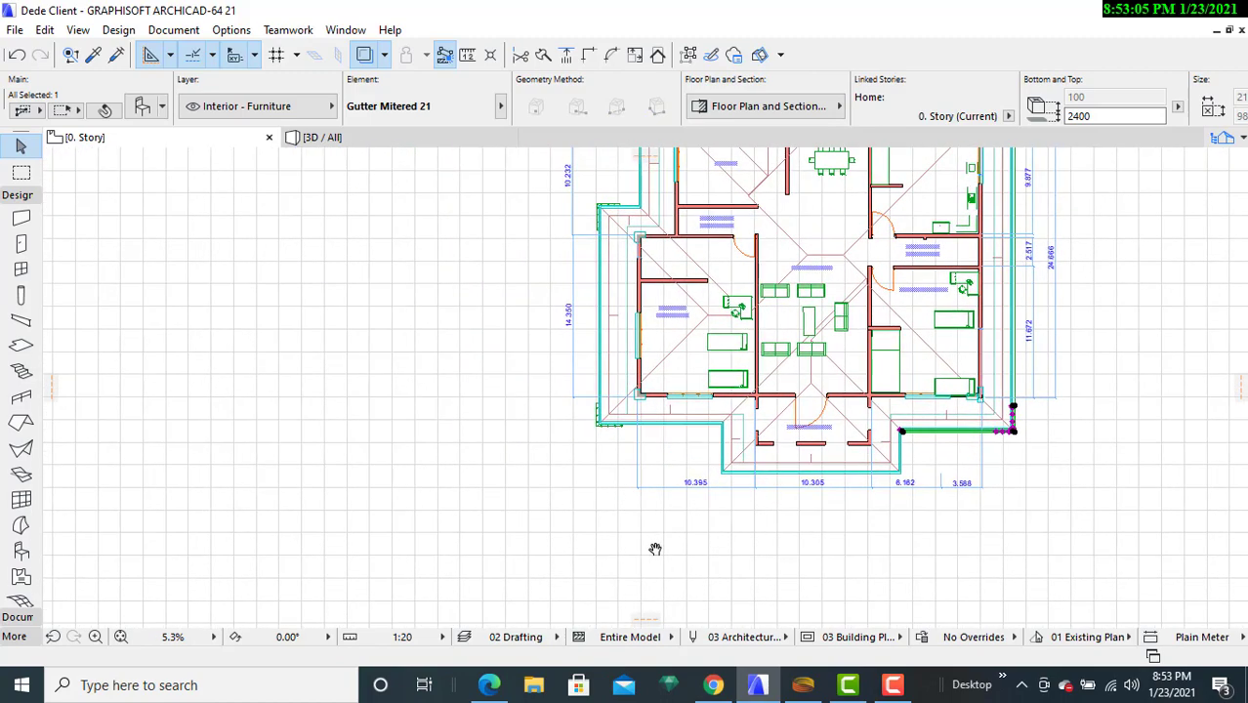
{"action": "scroll", "coordinate": [577, 340], "scroll_direction": "up", "scroll_amount": 2}
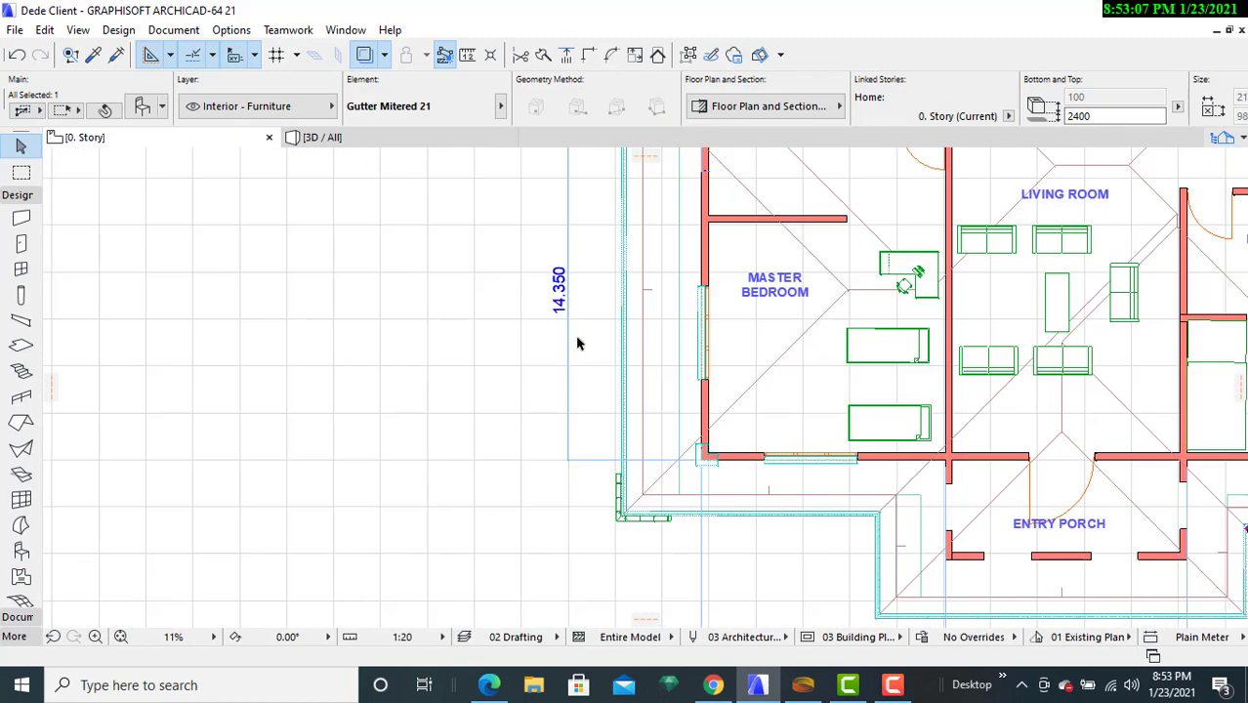
{"action": "middle_click_drag", "start_coordinate": [577, 340], "coordinate": [429, 522]}
{"action": "scroll", "coordinate": [455, 395], "scroll_direction": "up", "scroll_amount": 4}
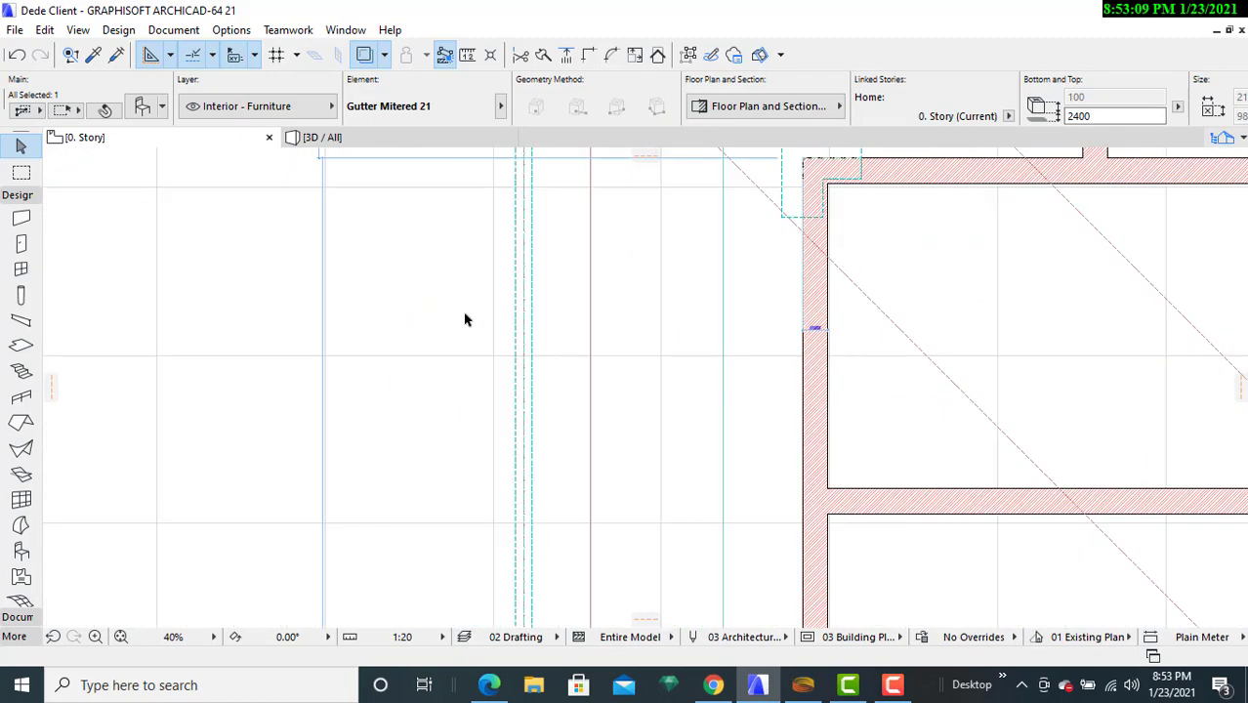
{"action": "left_click", "coordinate": [451, 322]}
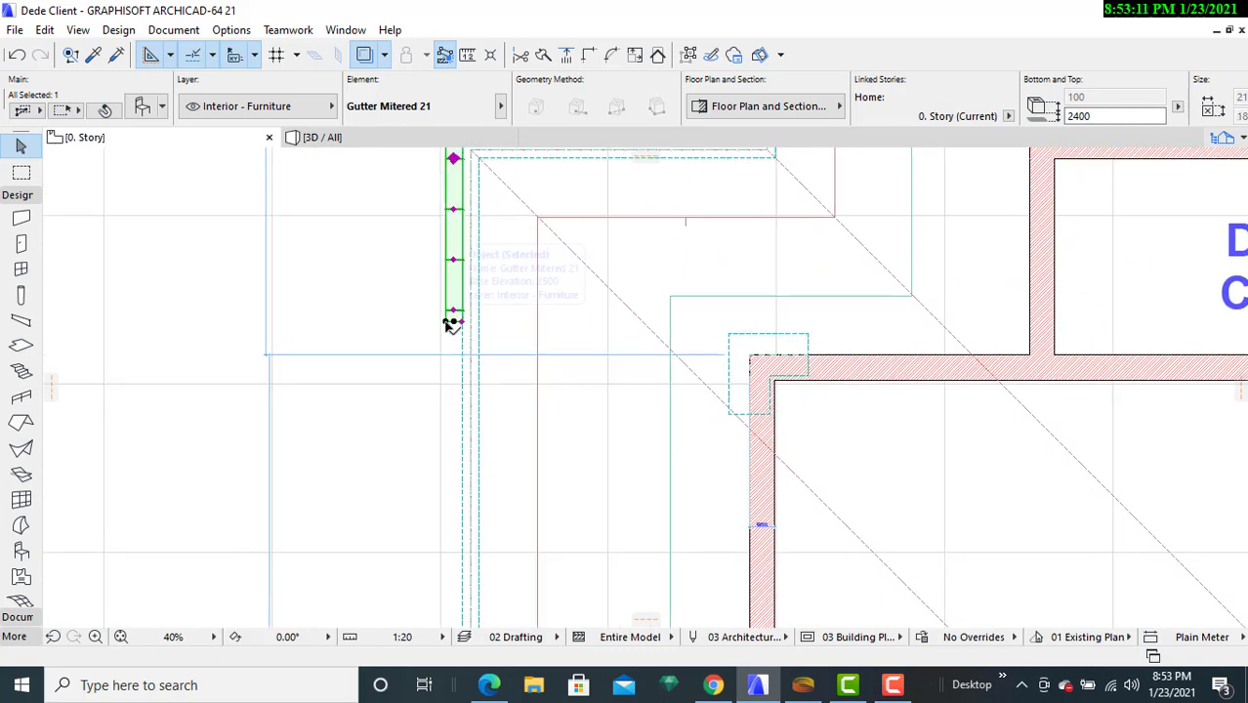
{"action": "left_click", "coordinate": [462, 327]}
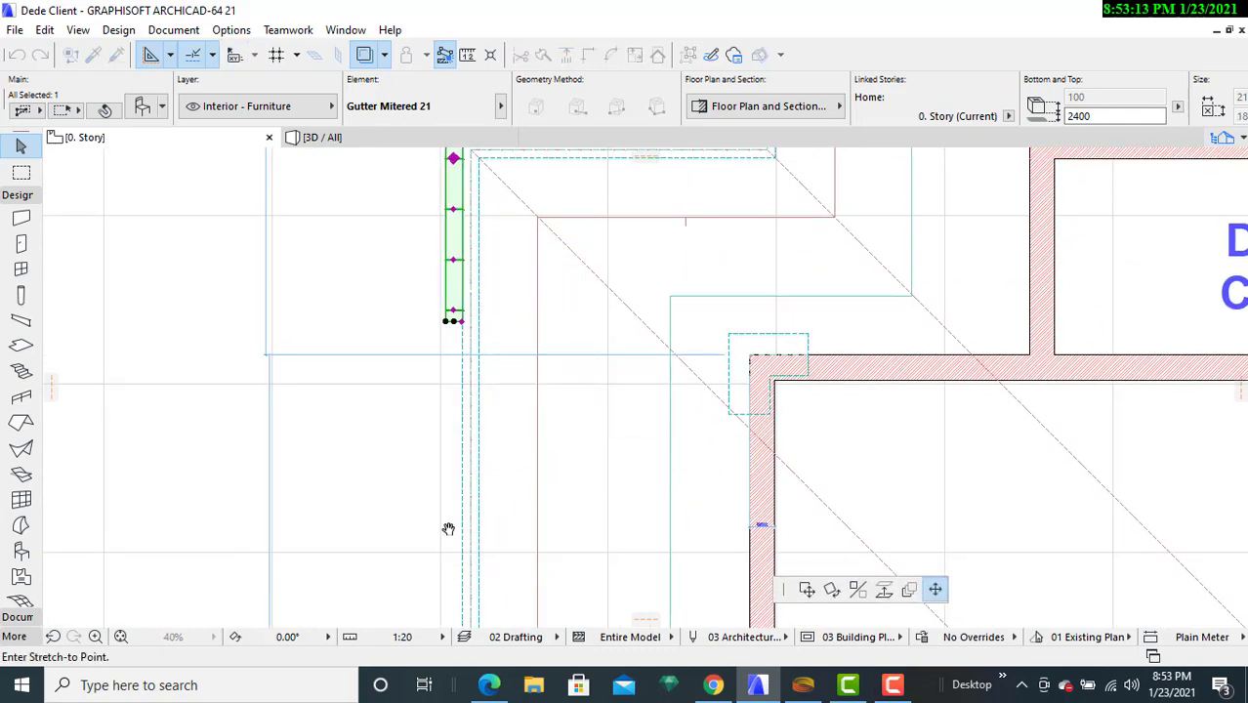
{"action": "middle_click_drag", "start_coordinate": [445, 524], "coordinate": [478, 307]}
{"action": "middle_click_drag", "start_coordinate": [492, 429], "coordinate": [497, 105]}
{"action": "middle_click_drag", "start_coordinate": [535, 467], "coordinate": [533, 121]}
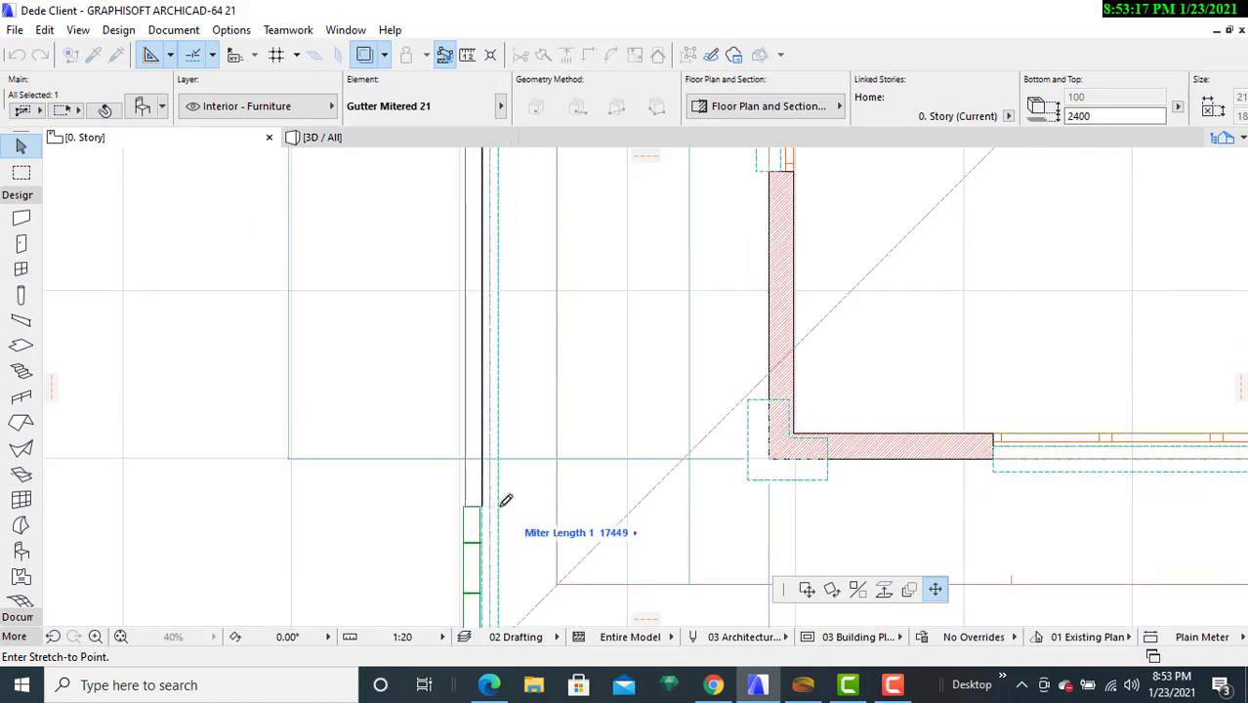
{"action": "middle_click_drag", "start_coordinate": [507, 502], "coordinate": [519, 354]}
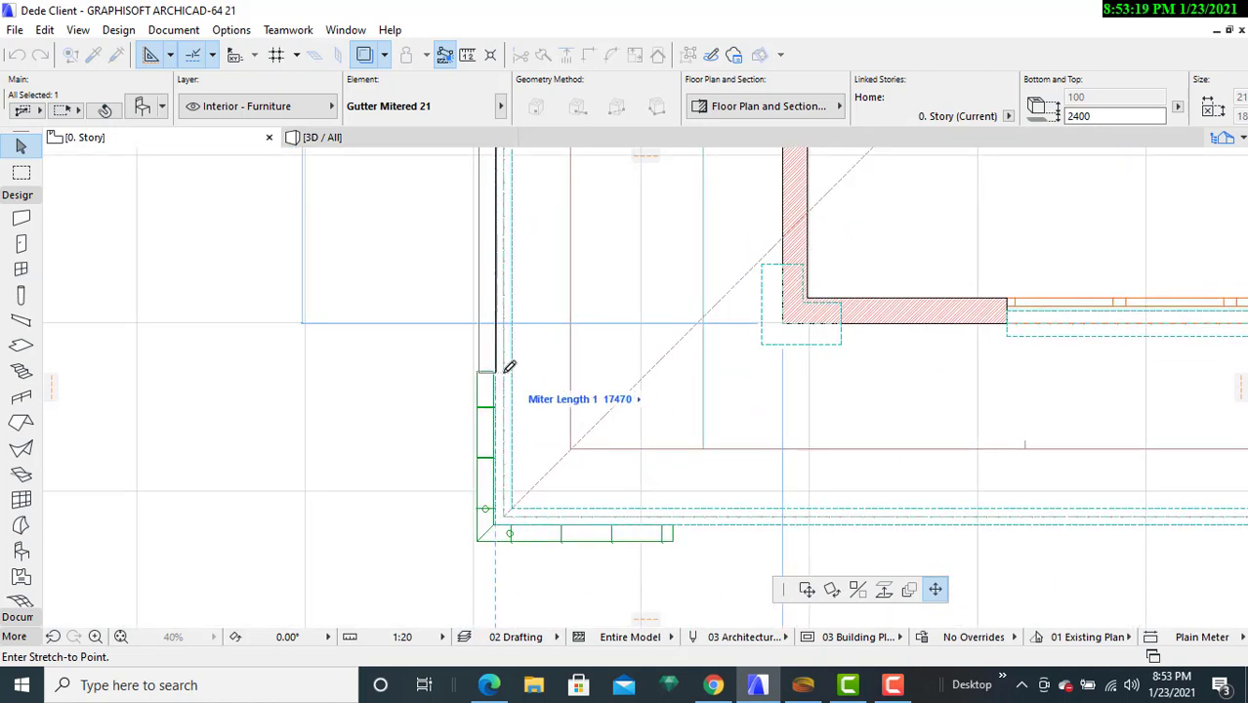
{"action": "scroll", "coordinate": [509, 367], "scroll_direction": "up", "scroll_amount": 2}
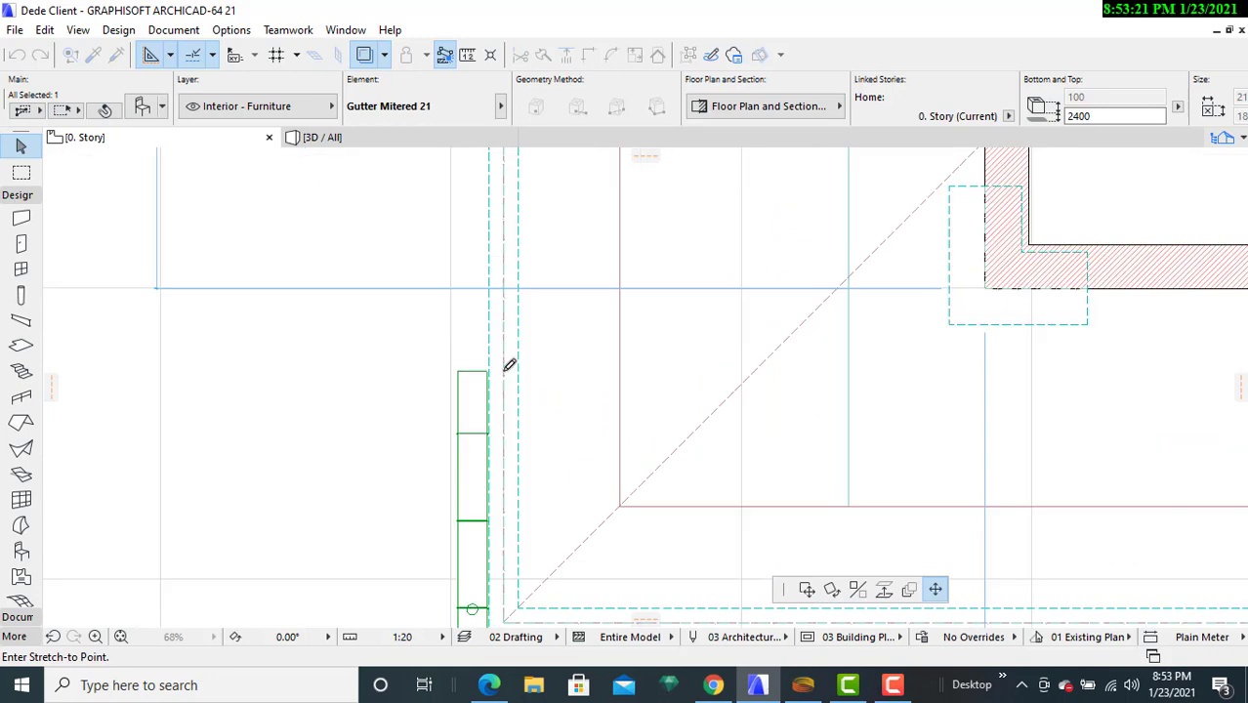
{"action": "scroll", "coordinate": [509, 366], "scroll_direction": "up", "scroll_amount": 2}
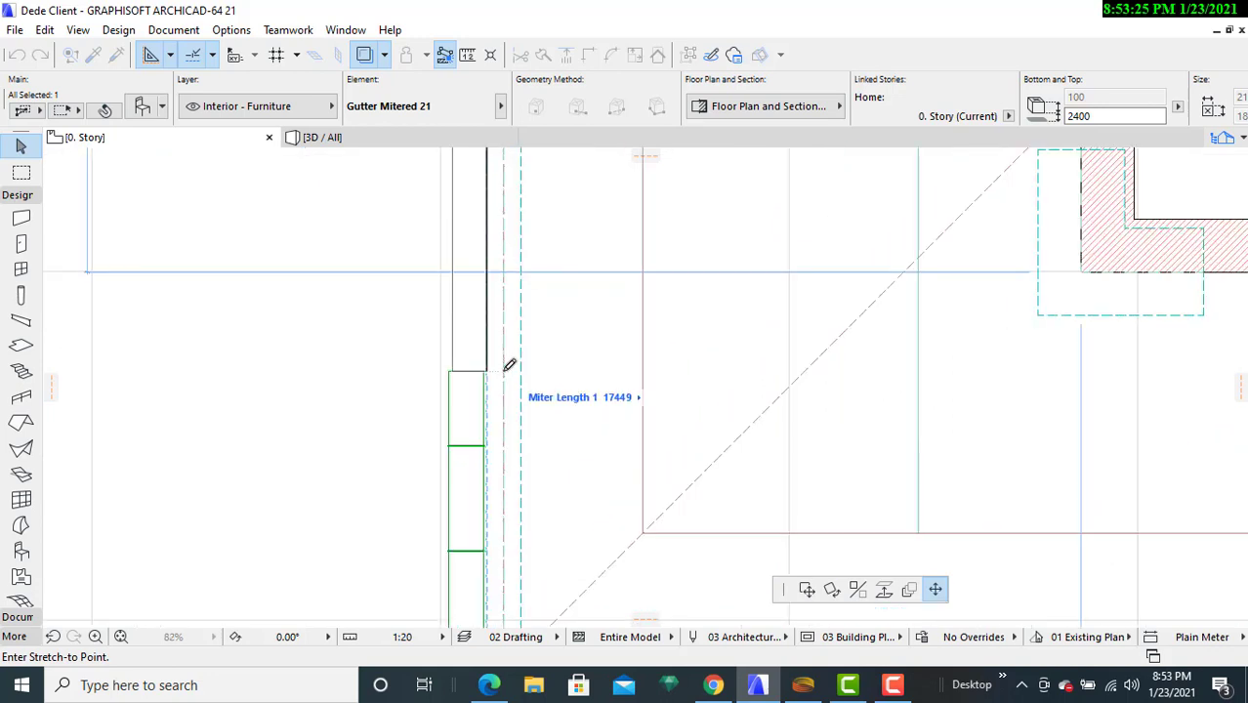
{"action": "left_click", "coordinate": [509, 366]}
- Stretch the horizontal arm of the corner gutter below the Master Bedroom to the inner roof corner beside the Entry Porch, with a miter length of 10809
{"action": "scroll", "coordinate": [523, 421], "scroll_direction": "down", "scroll_amount": 4}
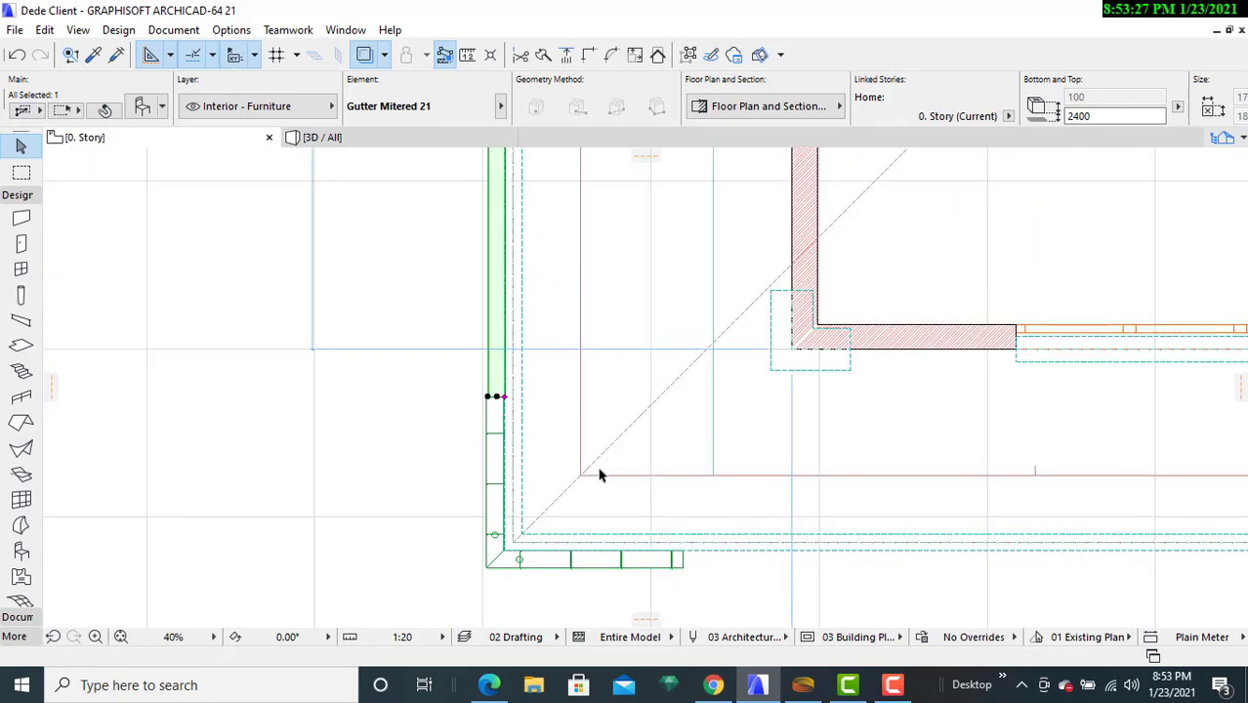
{"action": "middle_click_drag", "start_coordinate": [600, 476], "coordinate": [637, 324]}
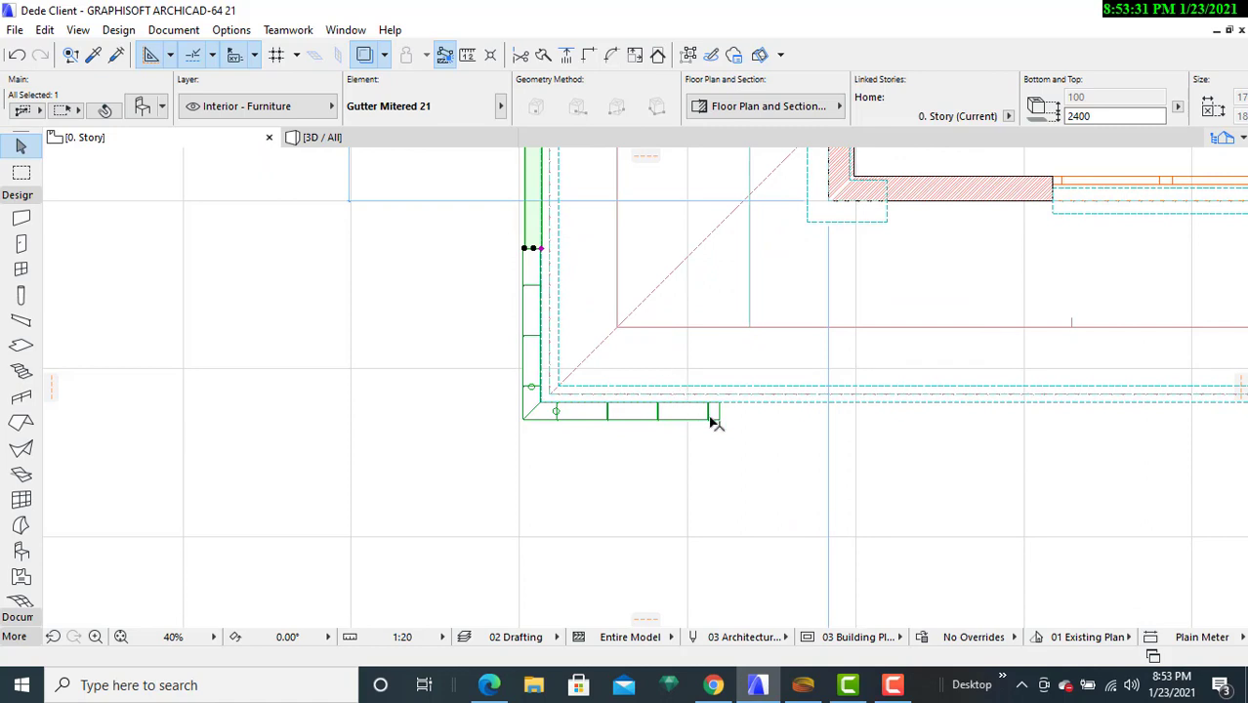
{"action": "scroll", "coordinate": [724, 430], "scroll_direction": "up", "scroll_amount": 5}
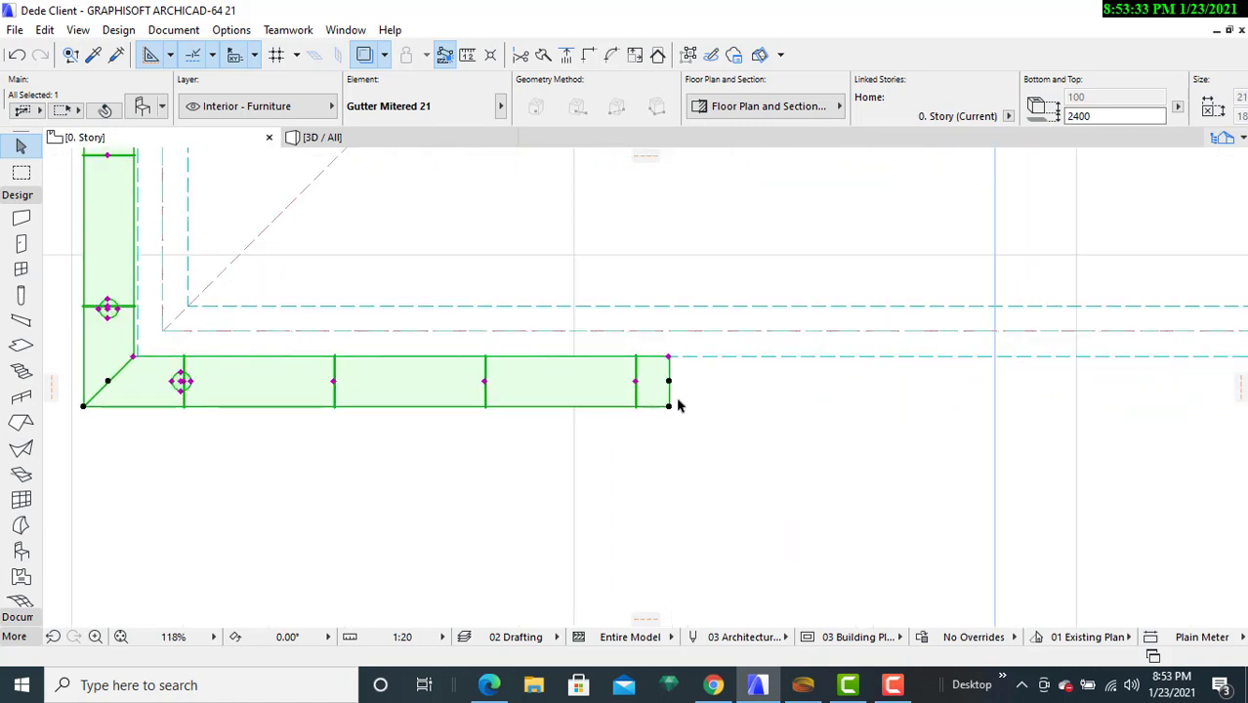
{"action": "left_click", "coordinate": [668, 359]}
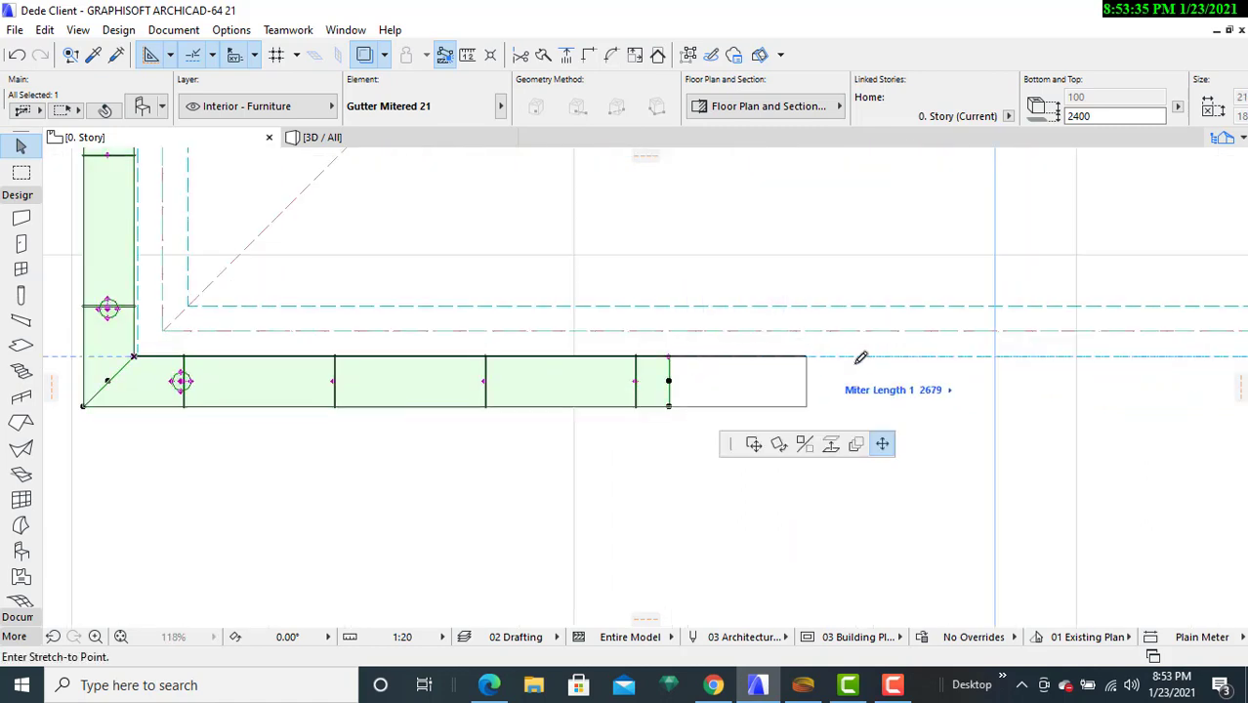
{"action": "middle_click_drag", "start_coordinate": [1053, 353], "coordinate": [211, 412]}
{"action": "scroll", "coordinate": [351, 382], "scroll_direction": "down", "scroll_amount": 5}
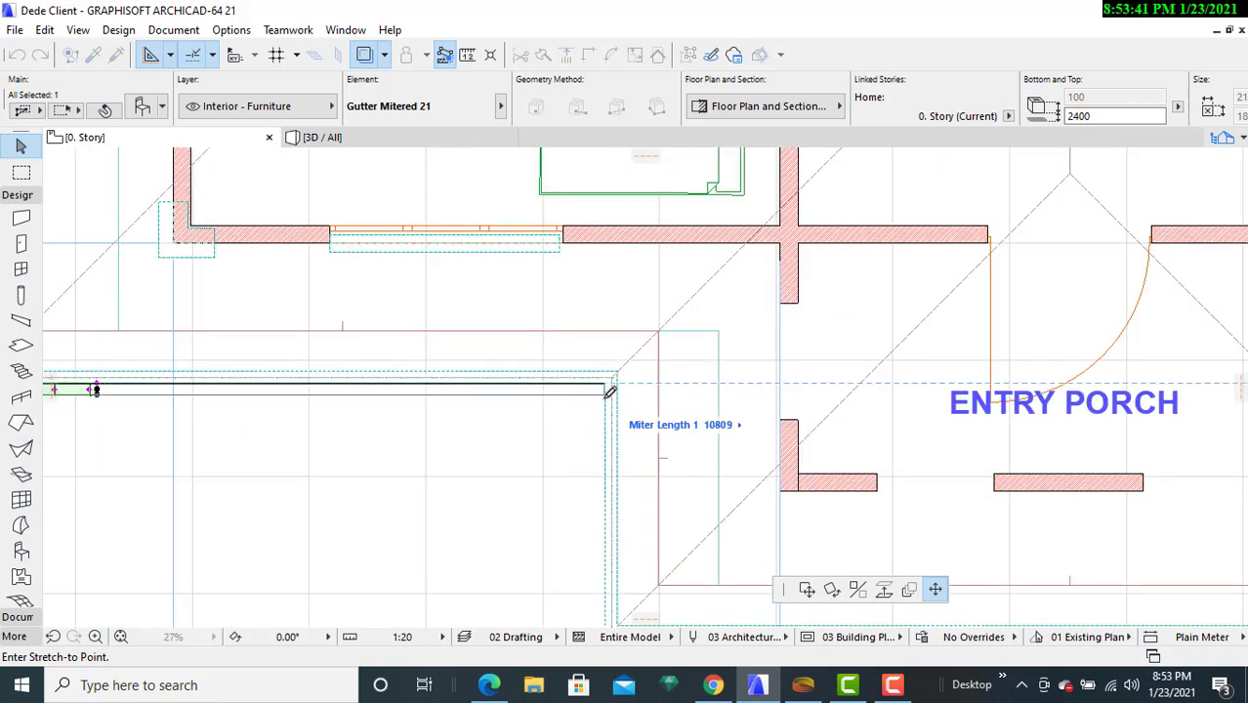
{"action": "left_click", "coordinate": [608, 390]}
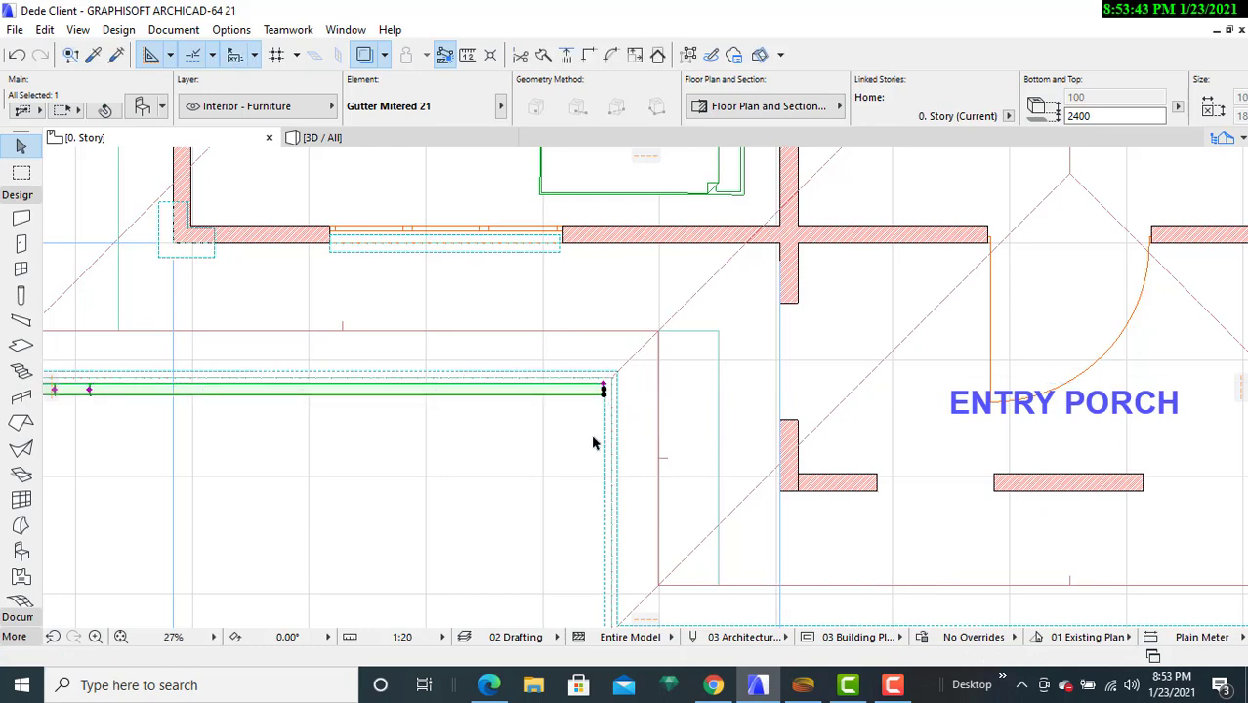
- Set the end angle of the vertical 1829 arm to 45° on the corner gutter below the Master Bedroom
{"action": "scroll", "coordinate": [592, 444], "scroll_direction": "down", "scroll_amount": 2}
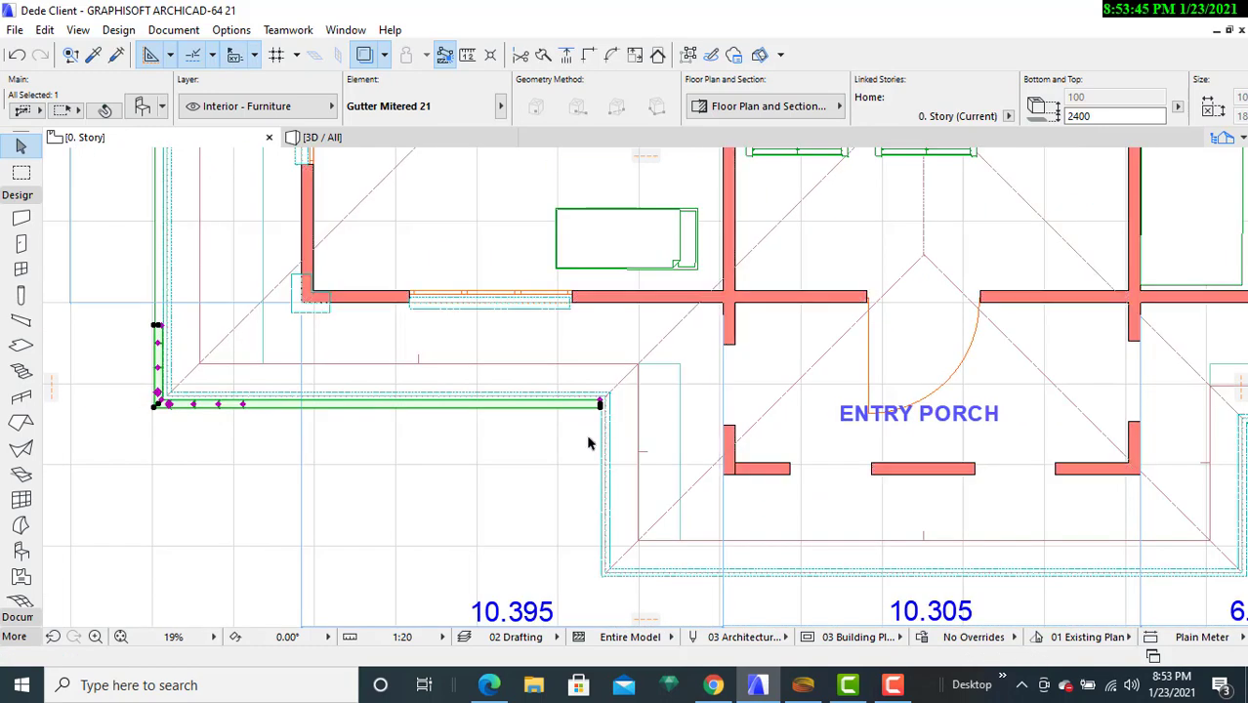
{"action": "left_click", "coordinate": [142, 107]}
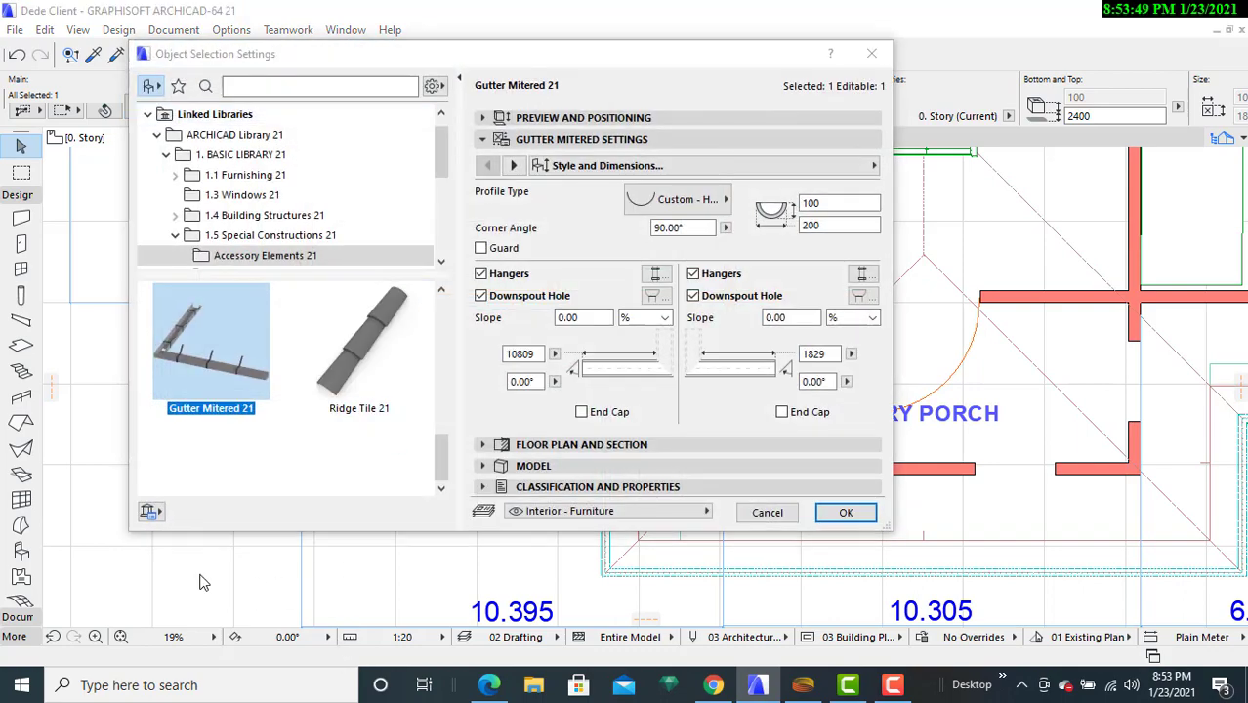
{"action": "left_click", "coordinate": [883, 61]}
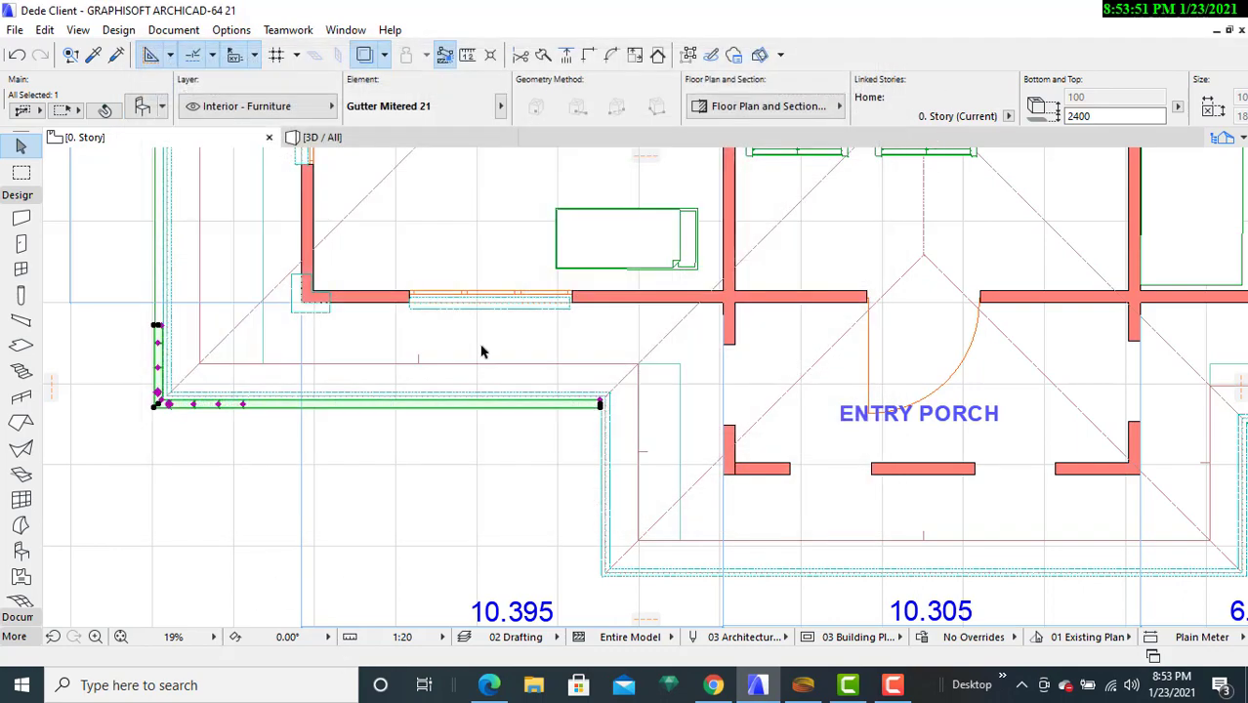
{"action": "left_click", "coordinate": [207, 534]}
{"action": "left_click", "coordinate": [183, 407]}
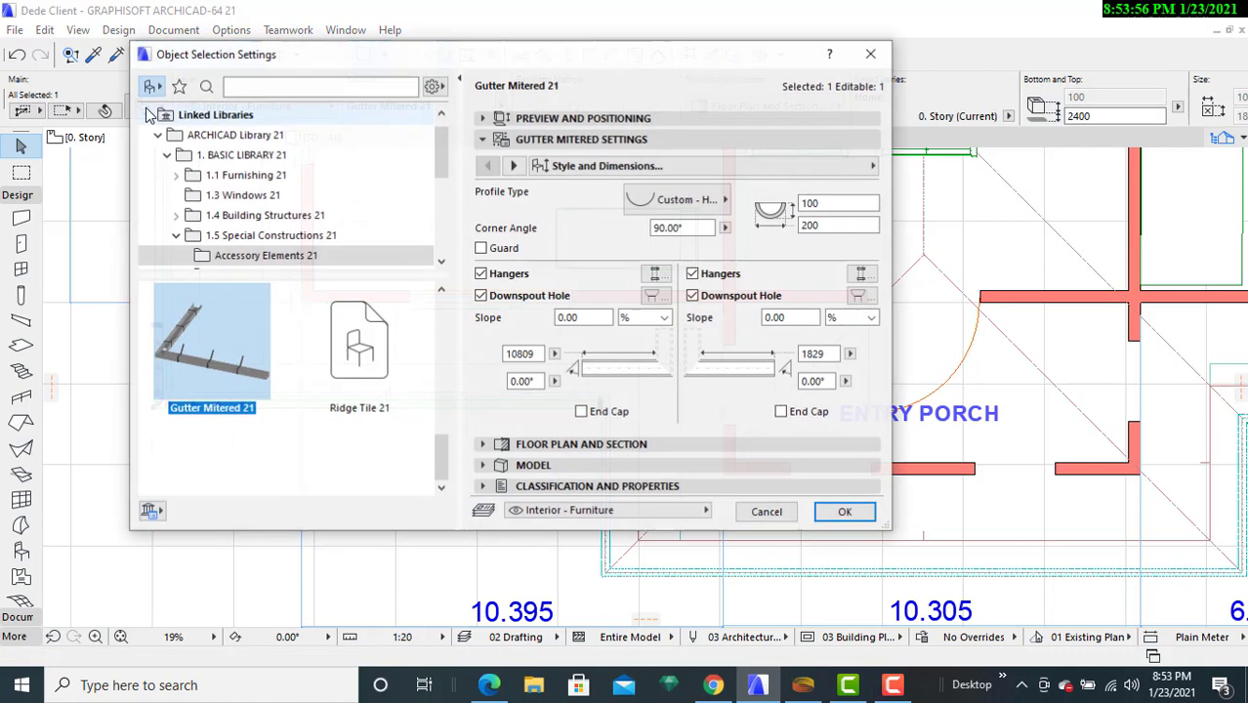
{"action": "left_click", "coordinate": [143, 108]}
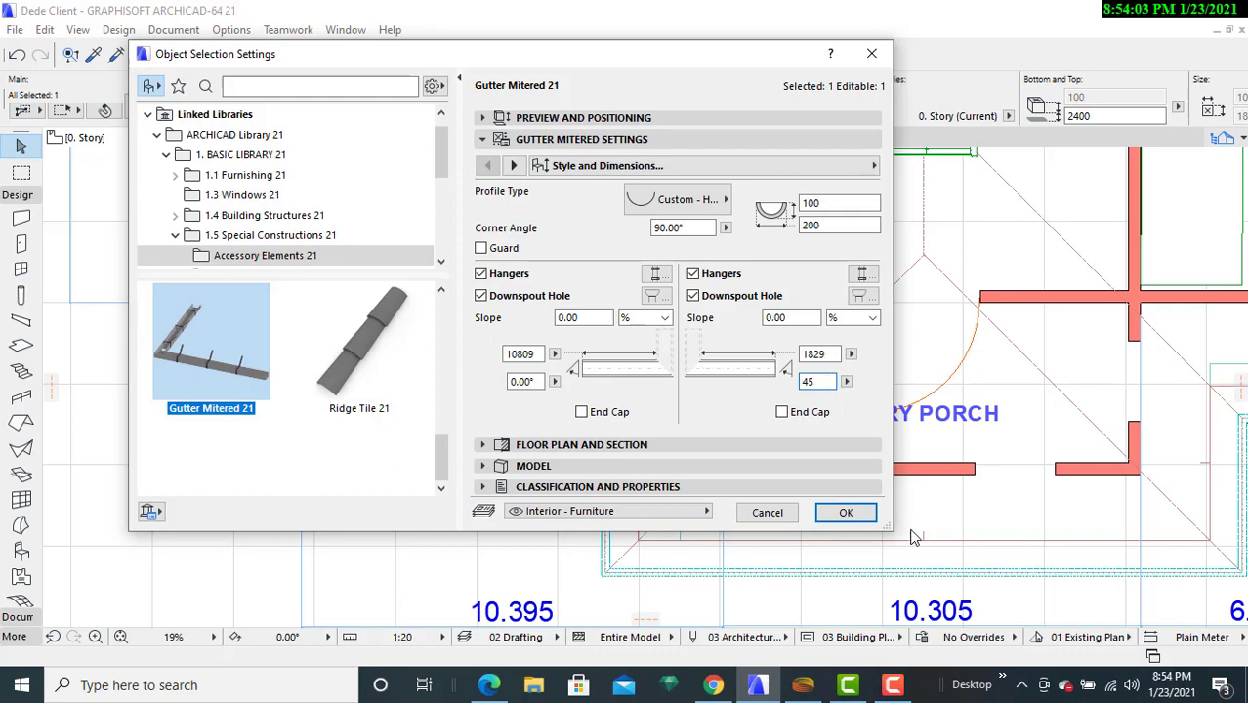
{"action": "left_click", "coordinate": [846, 512]}
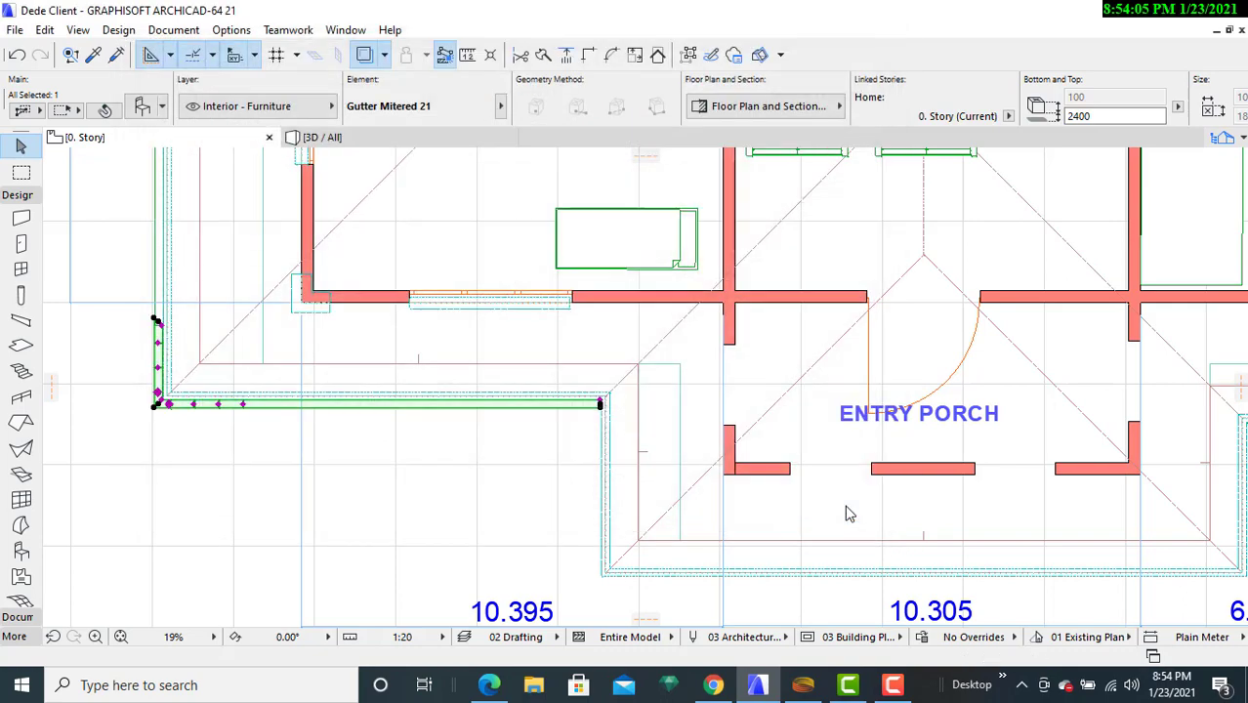
- Reset the vertical 1829 arm's end angle to 0° and open the horizontal 10809 arm's end angle for editing
{"action": "left_click", "coordinate": [142, 110]}
{"action": "left_click", "coordinate": [830, 381]}
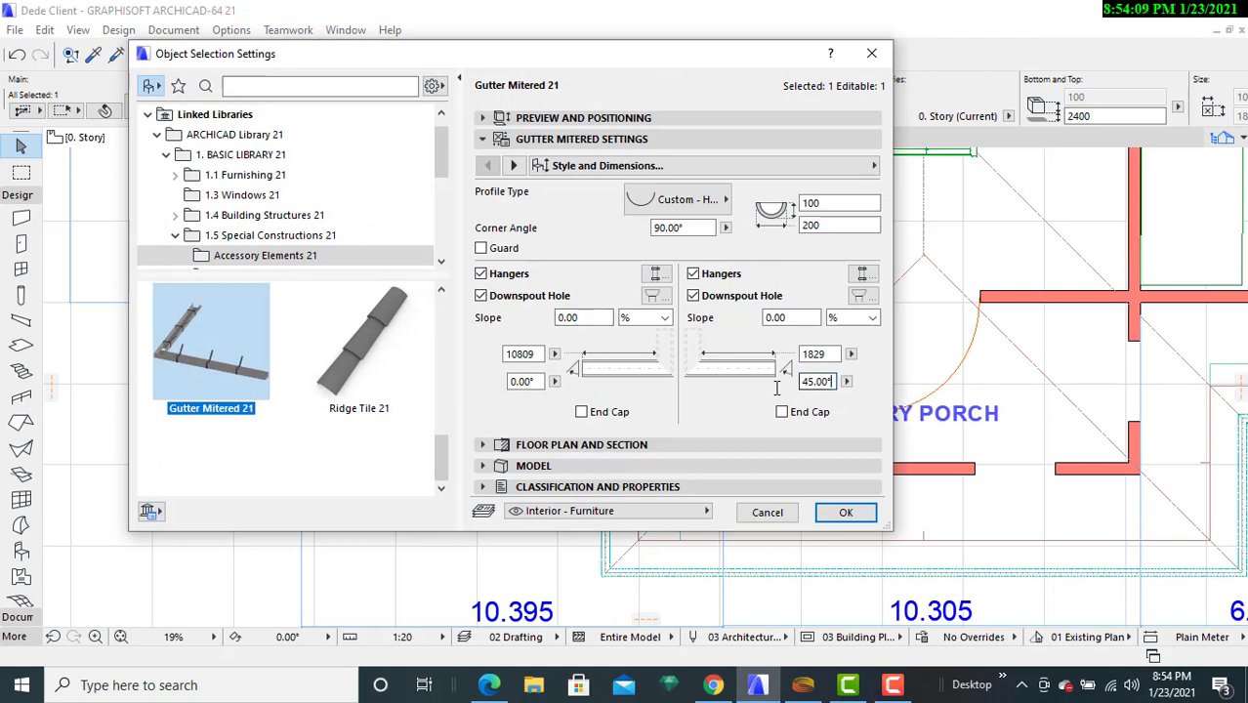
{"action": "left_click_drag", "start_coordinate": [777, 389], "coordinate": [726, 389]}
{"action": "type", "text": "0"}
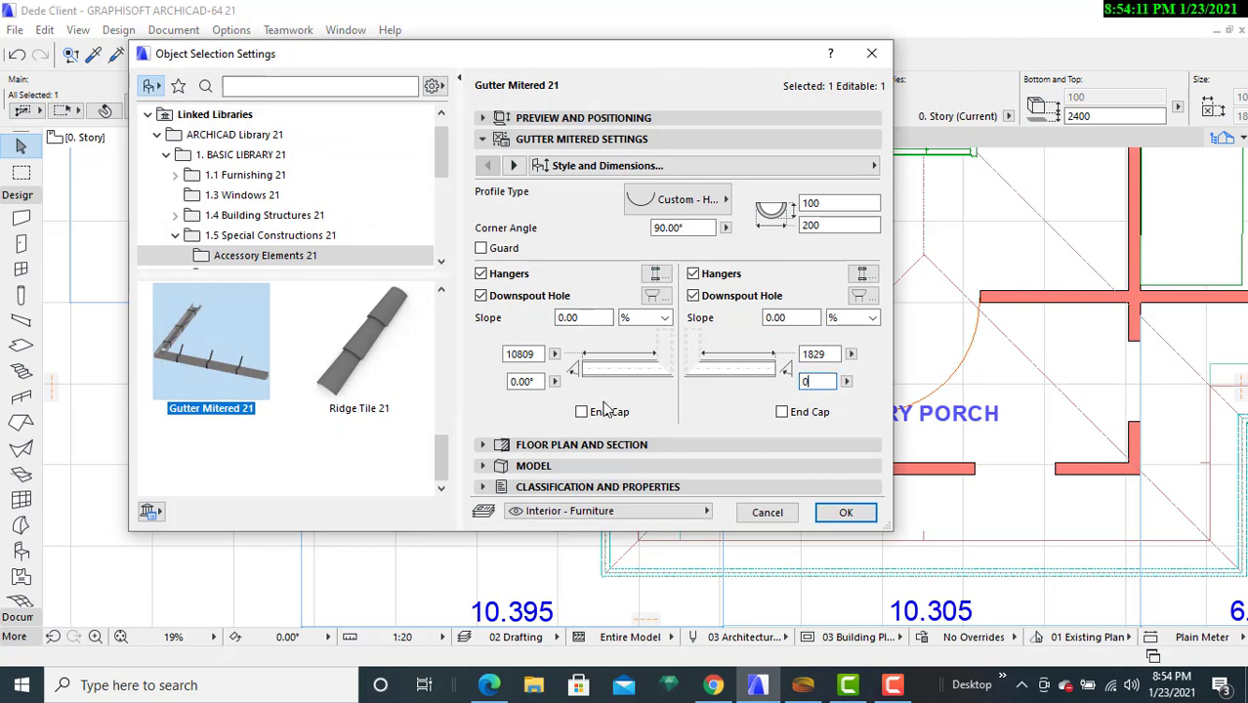
{"action": "left_click", "coordinate": [525, 381]}
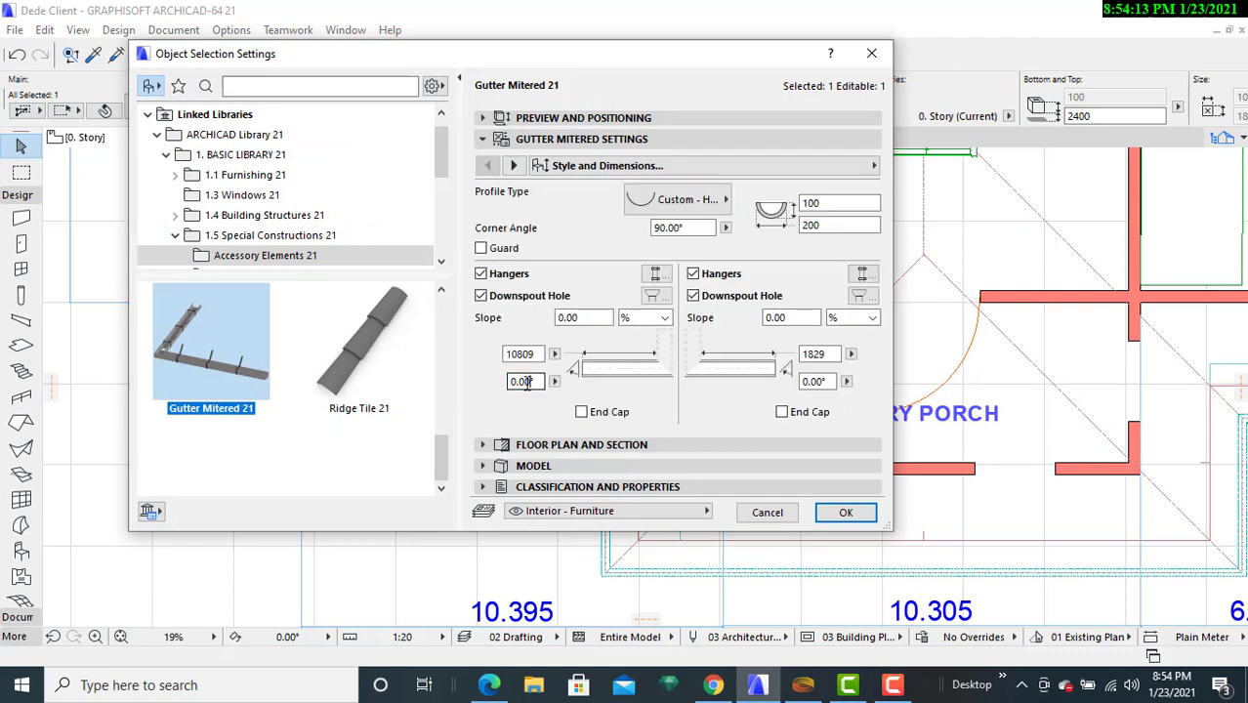
- Try an End Cap 1 angle of 45° on the selected gutter along the eave beside the entry porch
{"action": "left_click_drag", "start_coordinate": [526, 383], "coordinate": [487, 386]}
{"action": "type", "text": "45"}
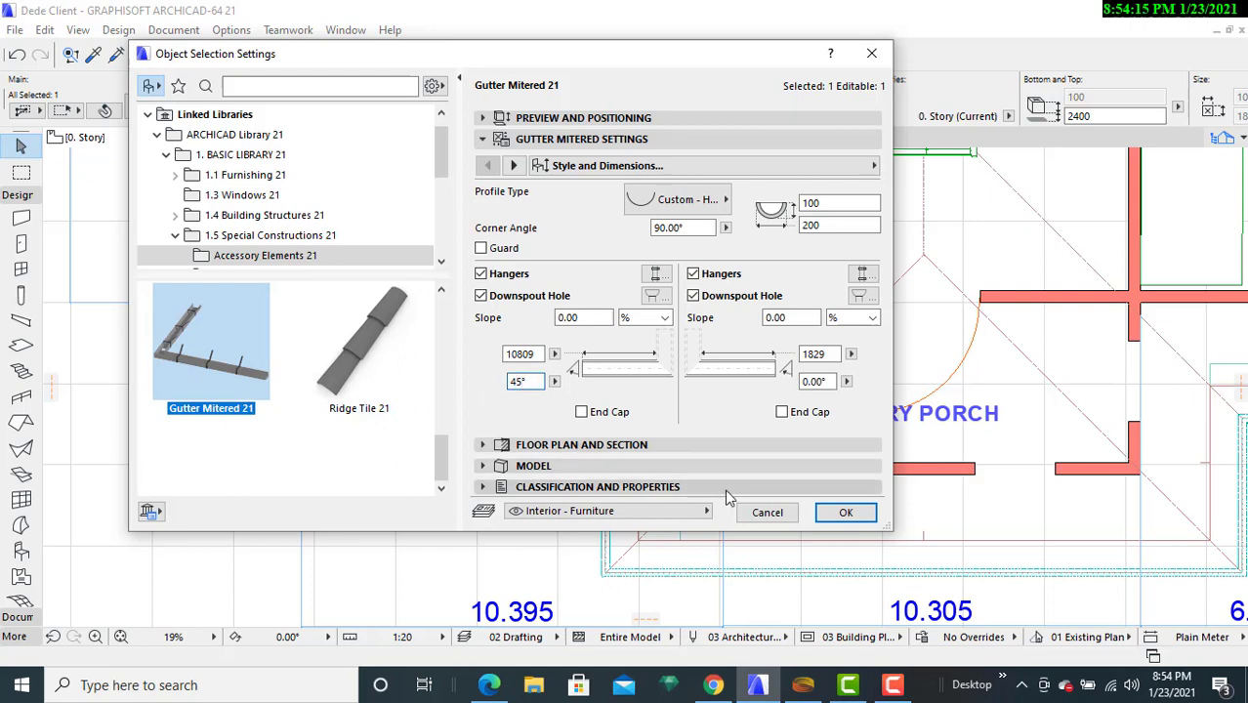
{"action": "left_click", "coordinate": [838, 518]}
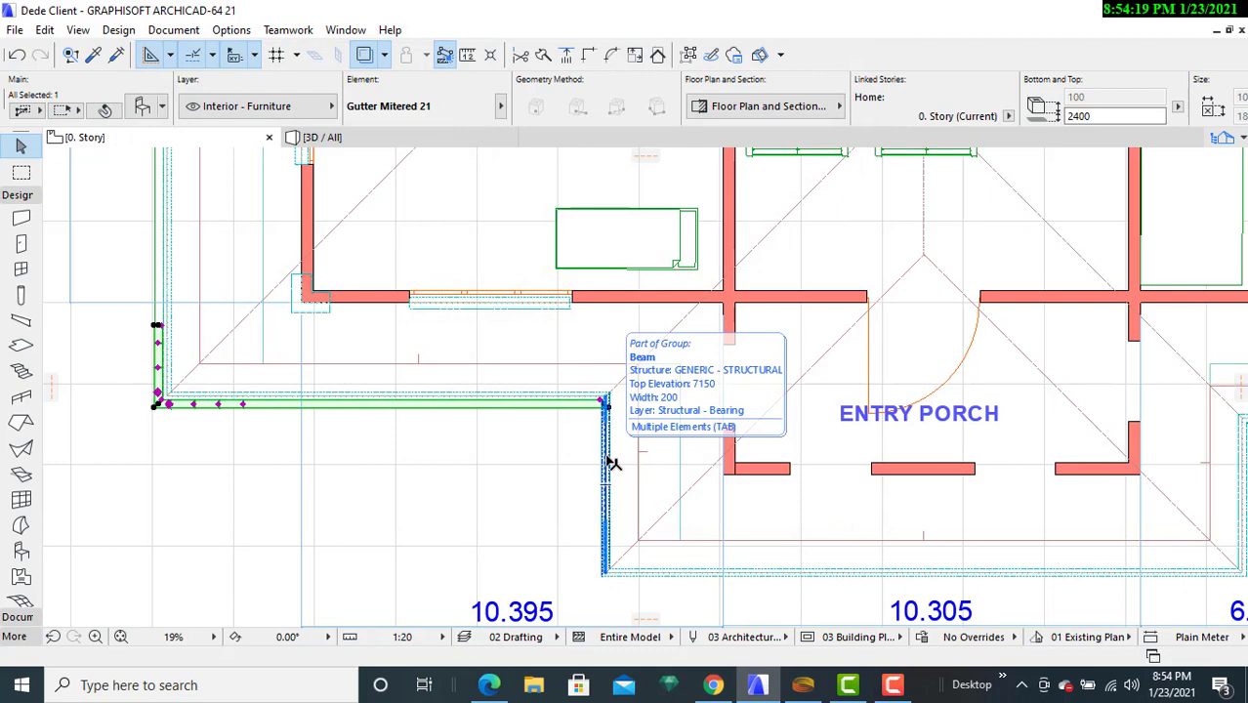
- Set the End Cap 1 angle of the selected gutter beside the entry porch to -45°
{"action": "left_click", "coordinate": [143, 106]}
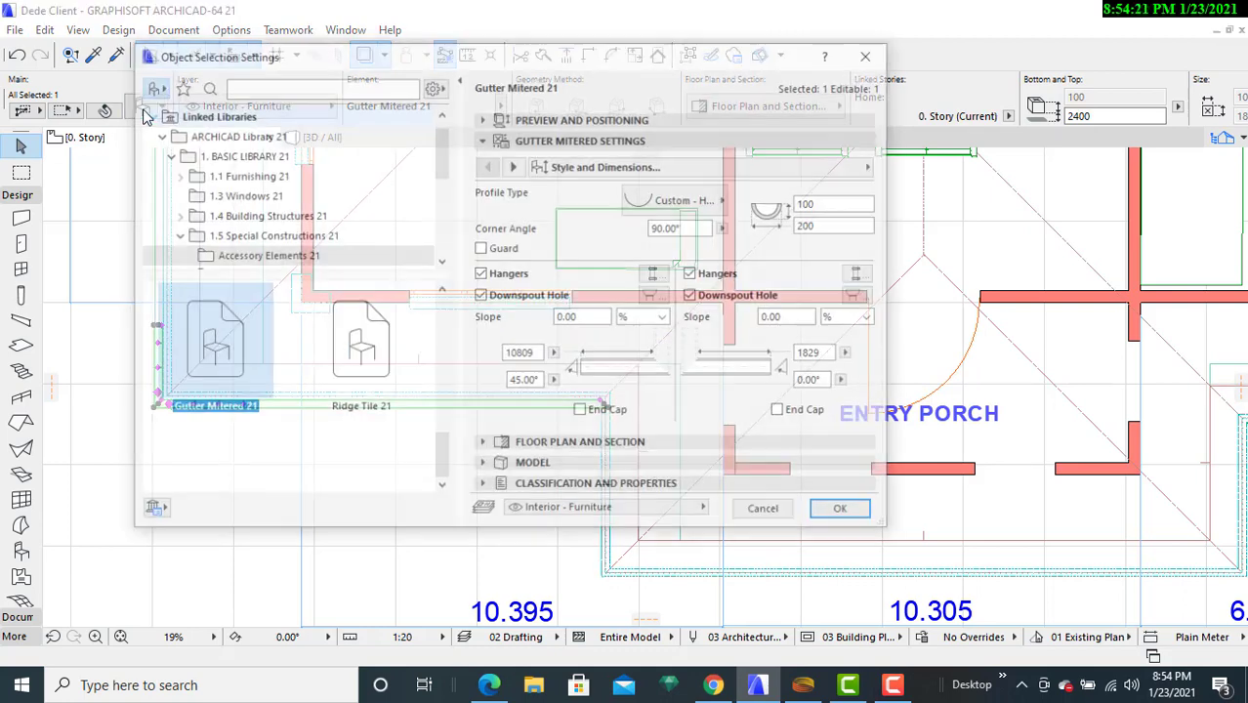
{"action": "left_click", "coordinate": [514, 383]}
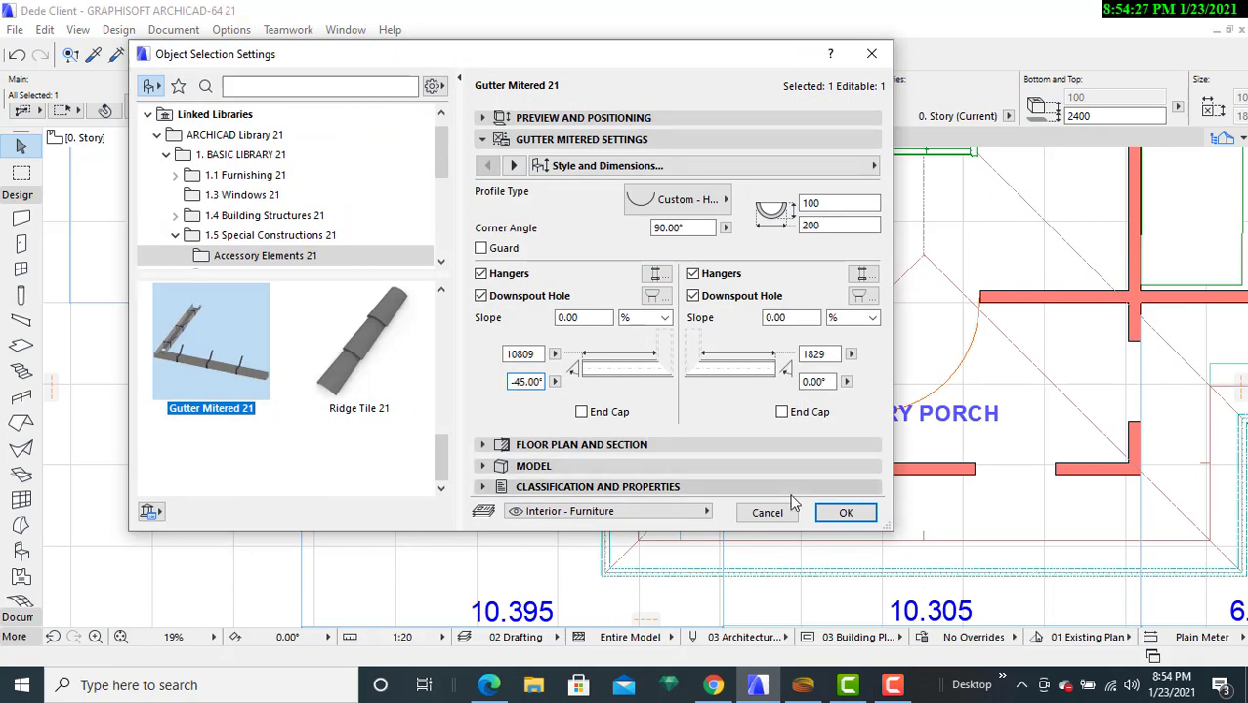
{"action": "left_click", "coordinate": [836, 518]}
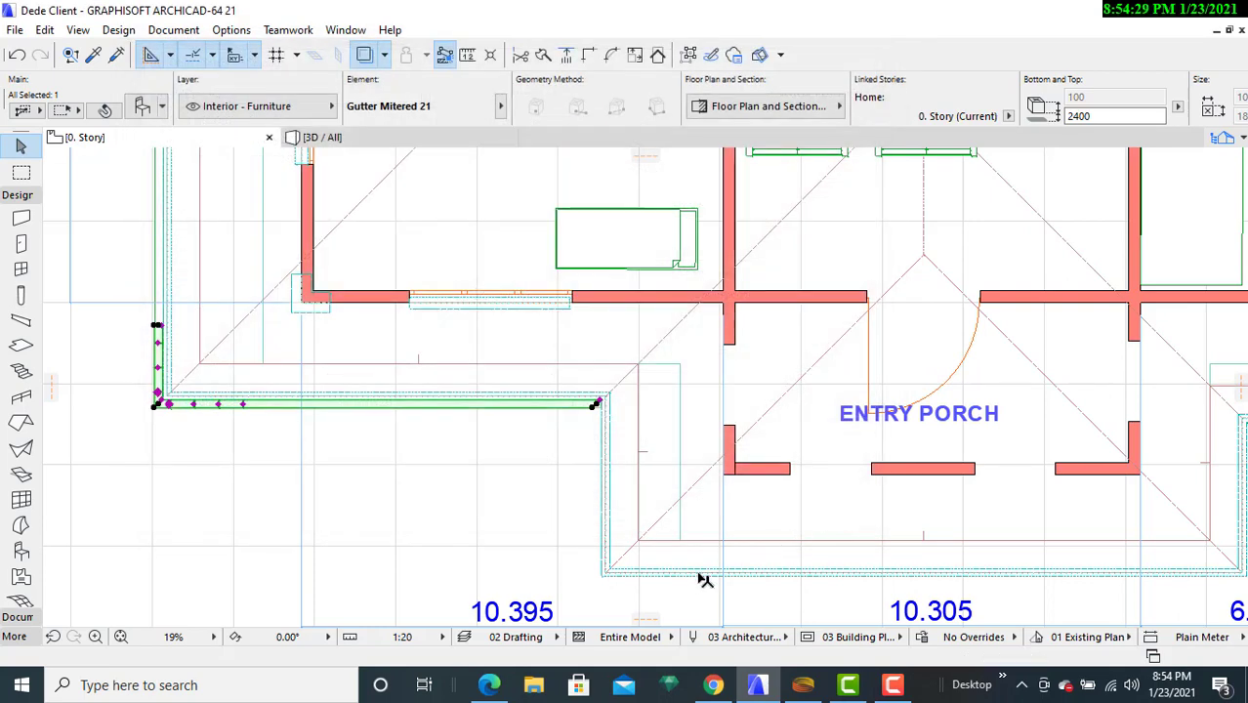
- Stretch the corner gutter's short end along the kitchen's outer eave to the rear porch roof corner, about 13583 mm long
{"action": "middle_click_drag", "start_coordinate": [706, 581], "coordinate": [594, 360]}
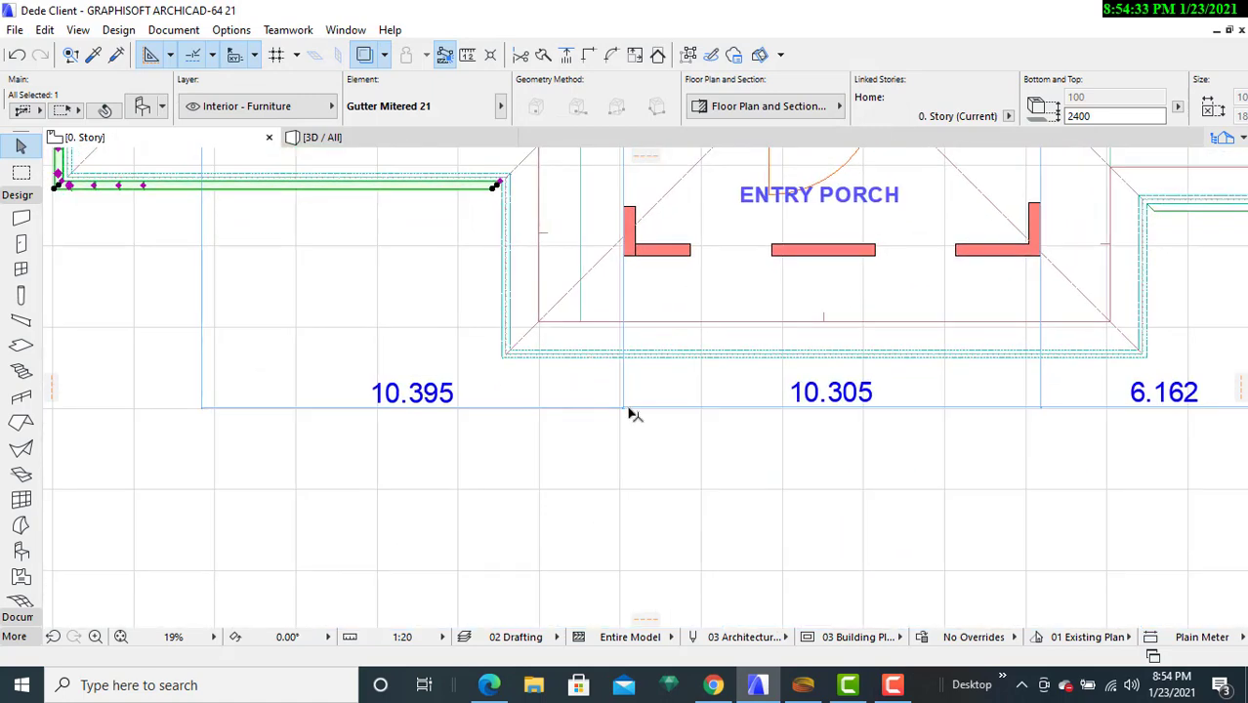
{"action": "scroll", "coordinate": [630, 414], "scroll_direction": "down", "scroll_amount": 5}
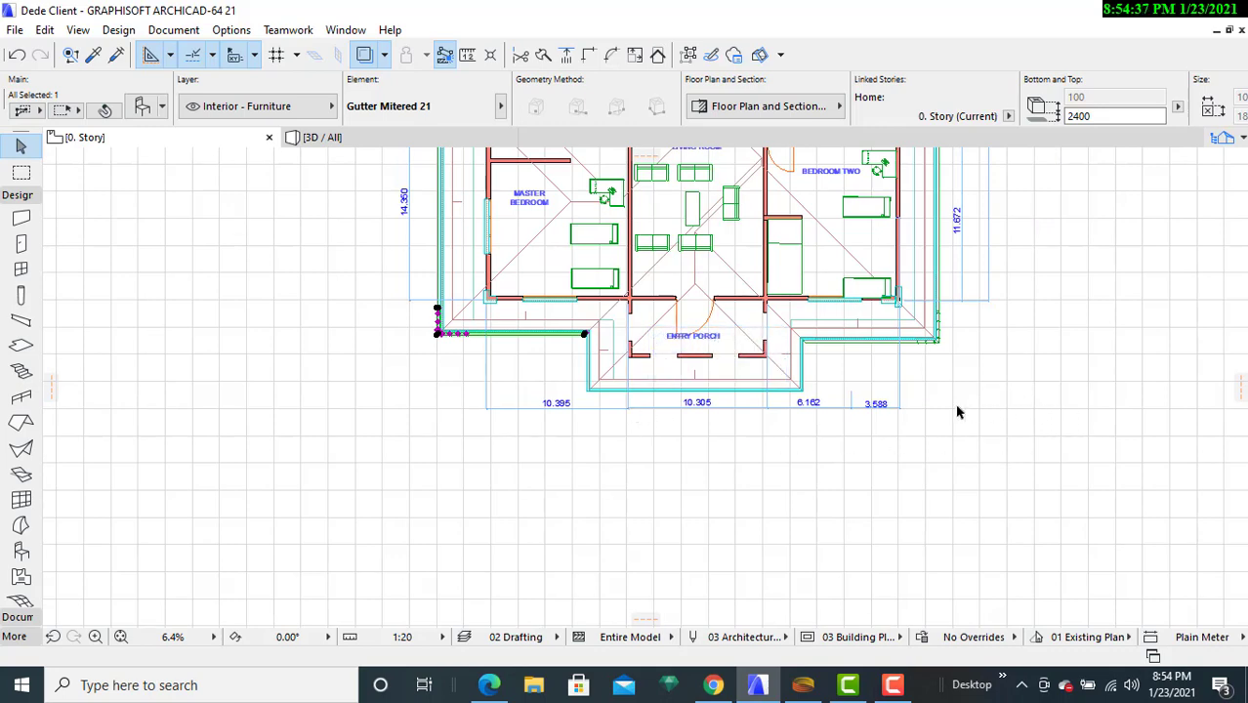
{"action": "scroll", "coordinate": [957, 412], "scroll_direction": "up", "scroll_amount": 3}
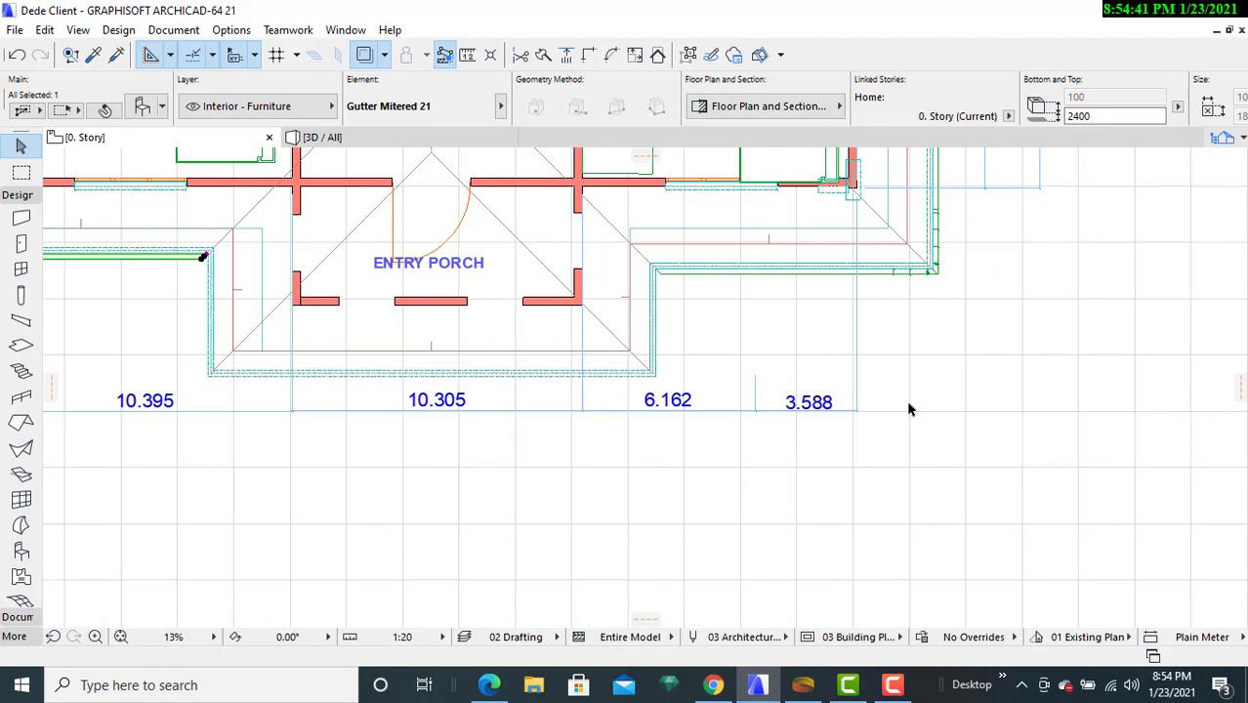
{"action": "scroll", "coordinate": [909, 401], "scroll_direction": "down", "scroll_amount": 1}
{"action": "middle_click_drag", "start_coordinate": [908, 401], "coordinate": [931, 641]}
{"action": "middle_click_drag", "start_coordinate": [929, 379], "coordinate": [1039, 642]}
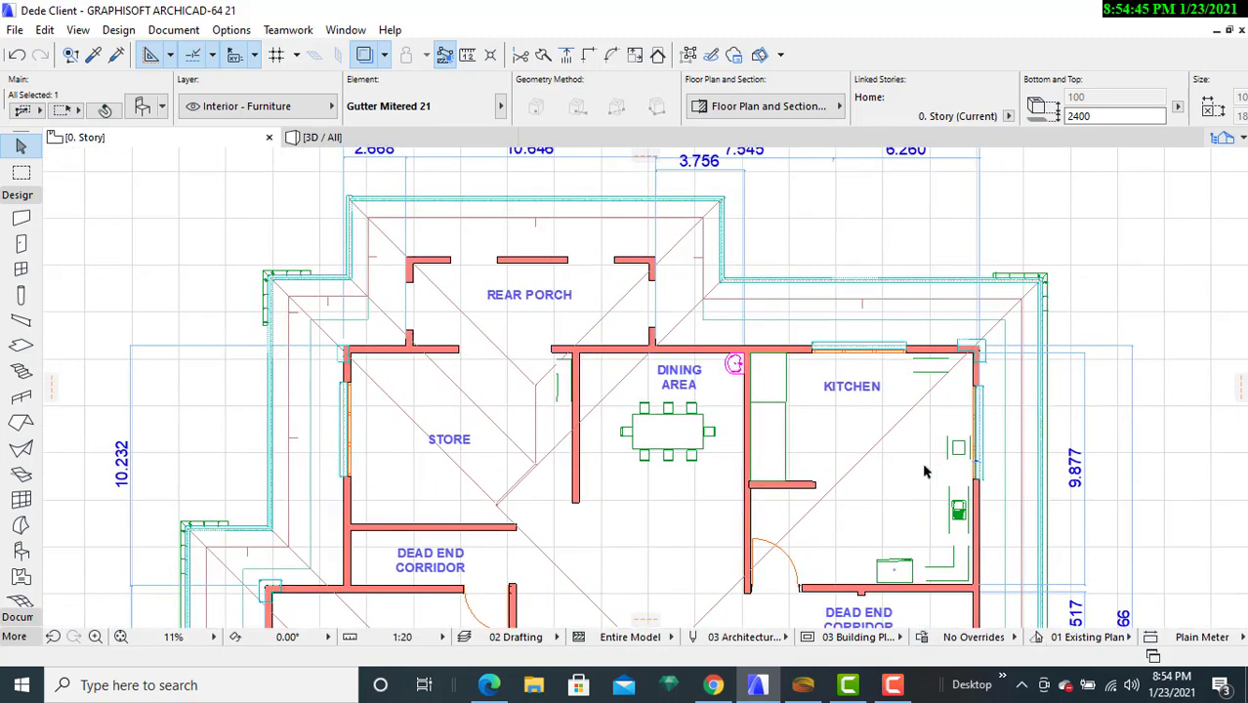
{"action": "scroll", "coordinate": [923, 290], "scroll_direction": "up", "scroll_amount": 4}
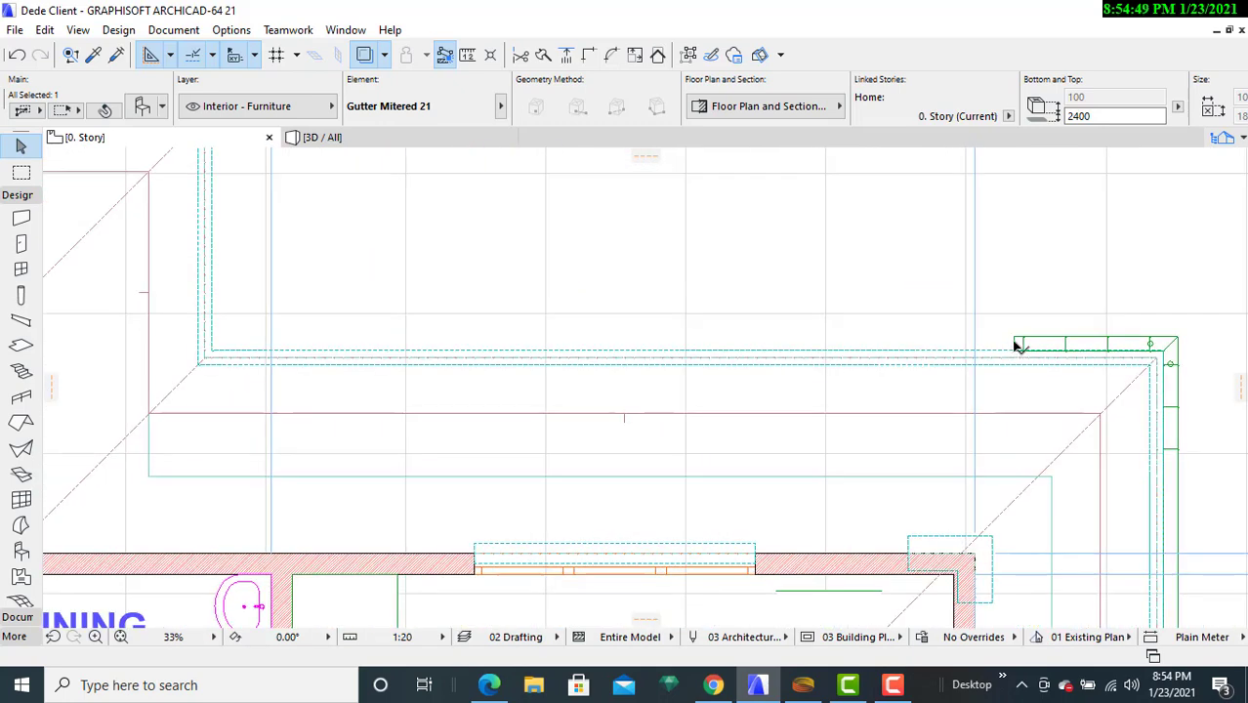
{"action": "left_click", "coordinate": [1018, 346]}
{"action": "left_click", "coordinate": [1017, 348]}
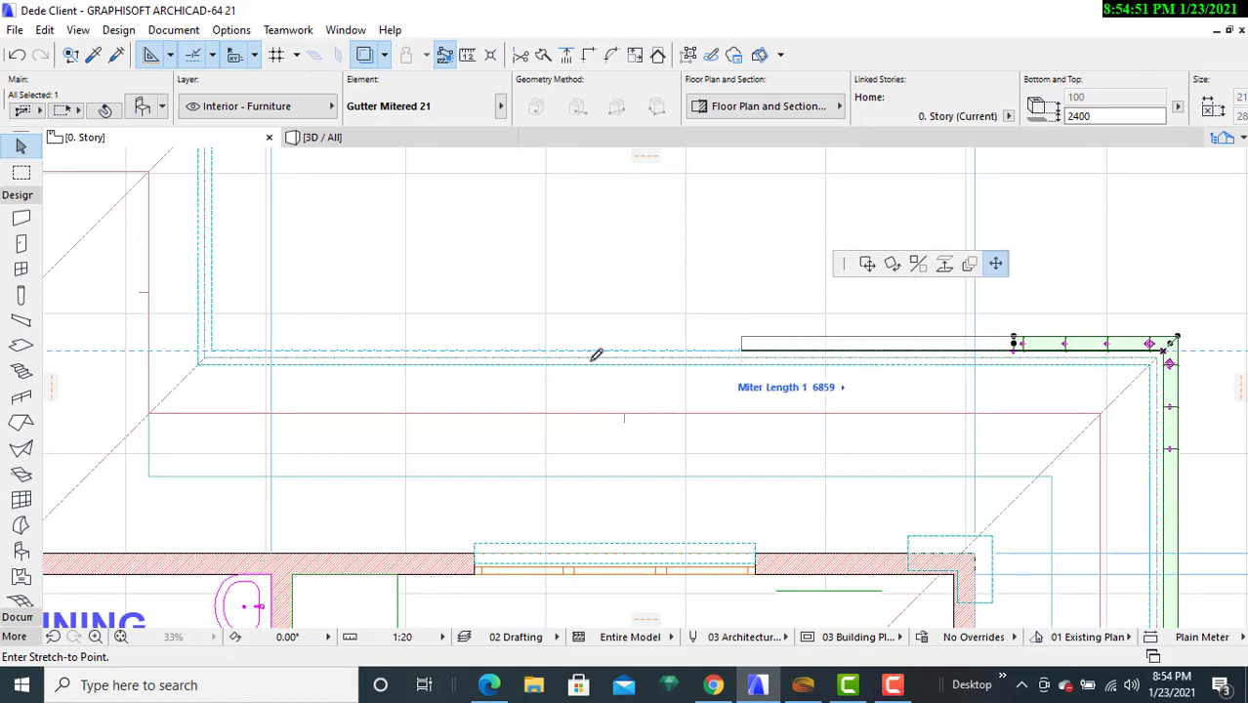
{"action": "left_click", "coordinate": [215, 344]}
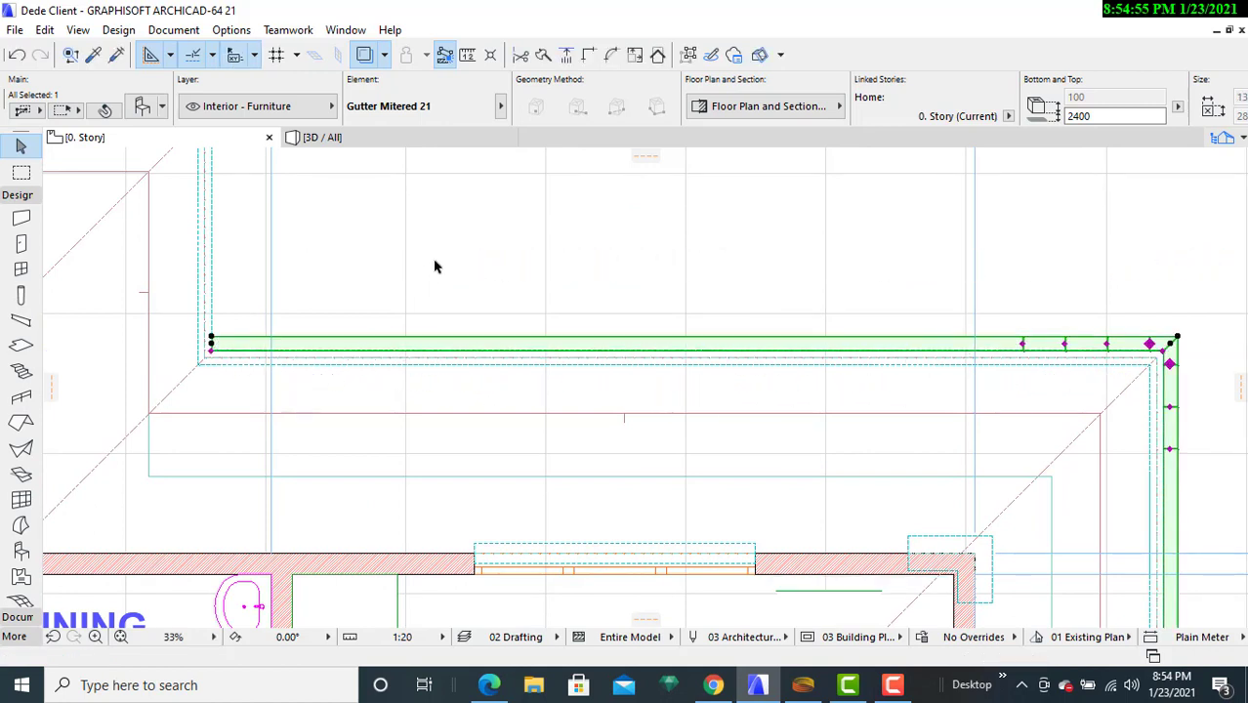
{"action": "key", "text": "Escape"}
- Try an End Cap 2 angle of -45° on the kitchen corner gutter
{"action": "left_click", "coordinate": [404, 342]}
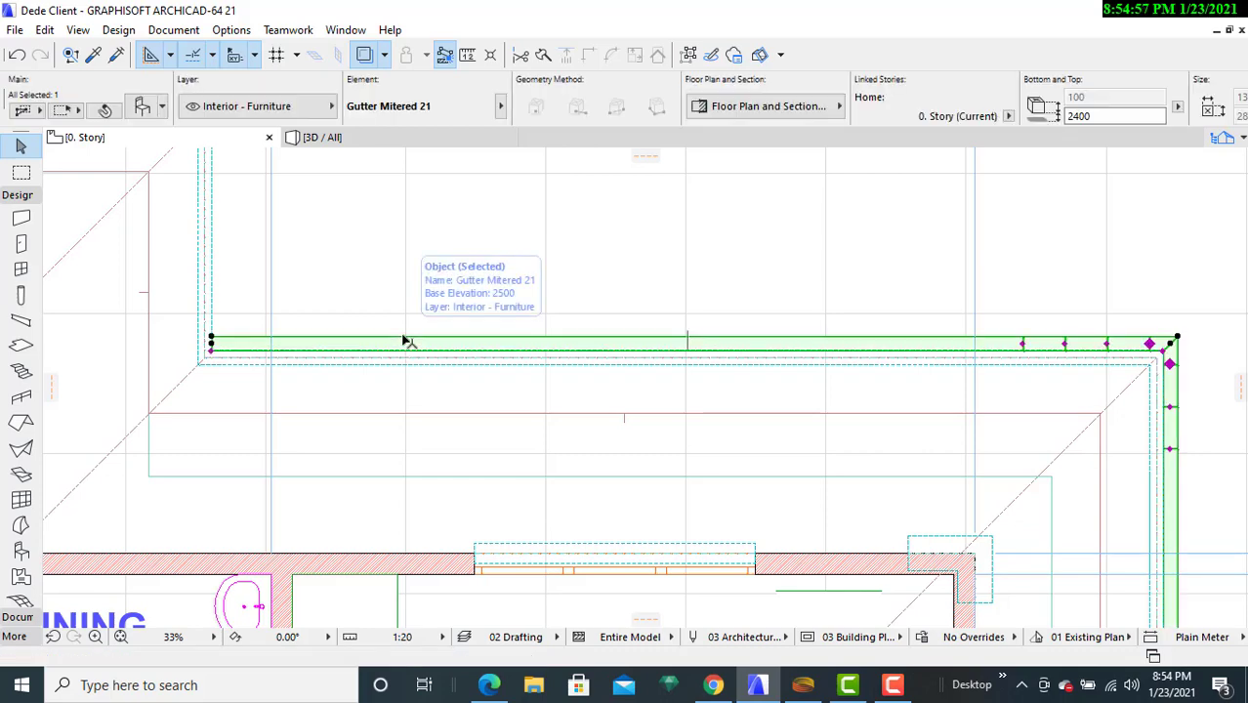
{"action": "left_click", "coordinate": [148, 108]}
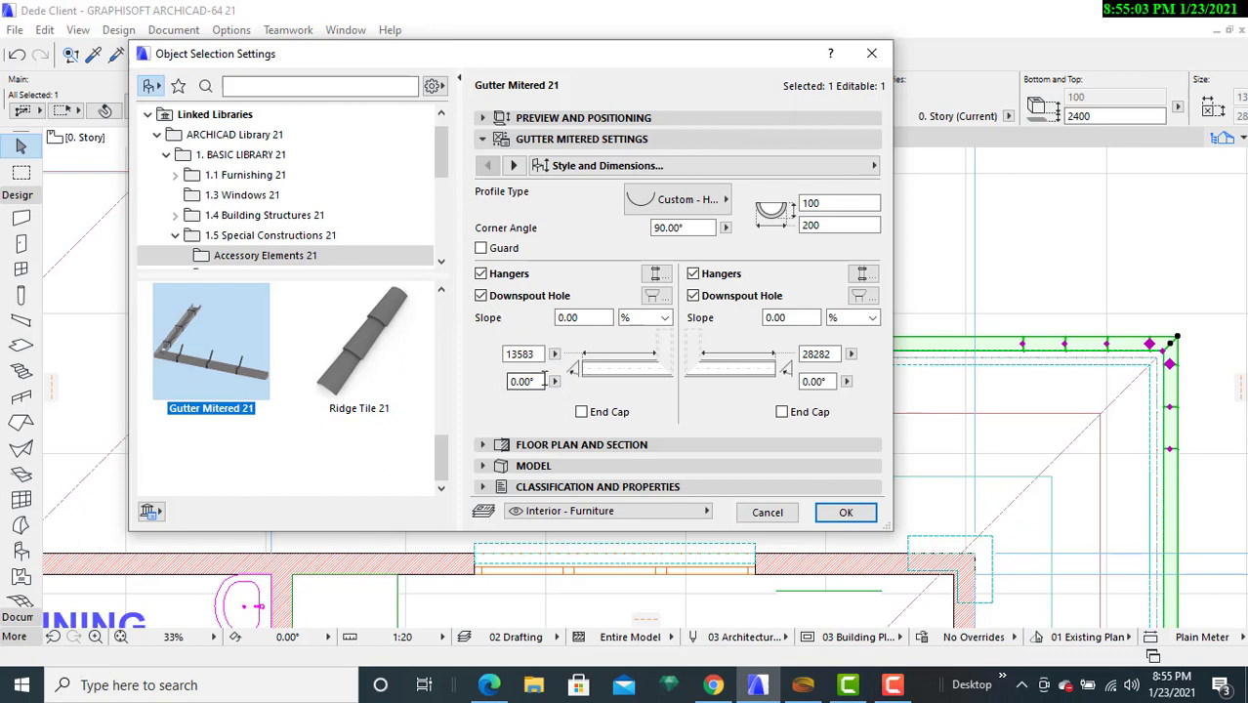
{"action": "left_click", "coordinate": [815, 382]}
{"action": "double_click", "coordinate": [815, 382]}
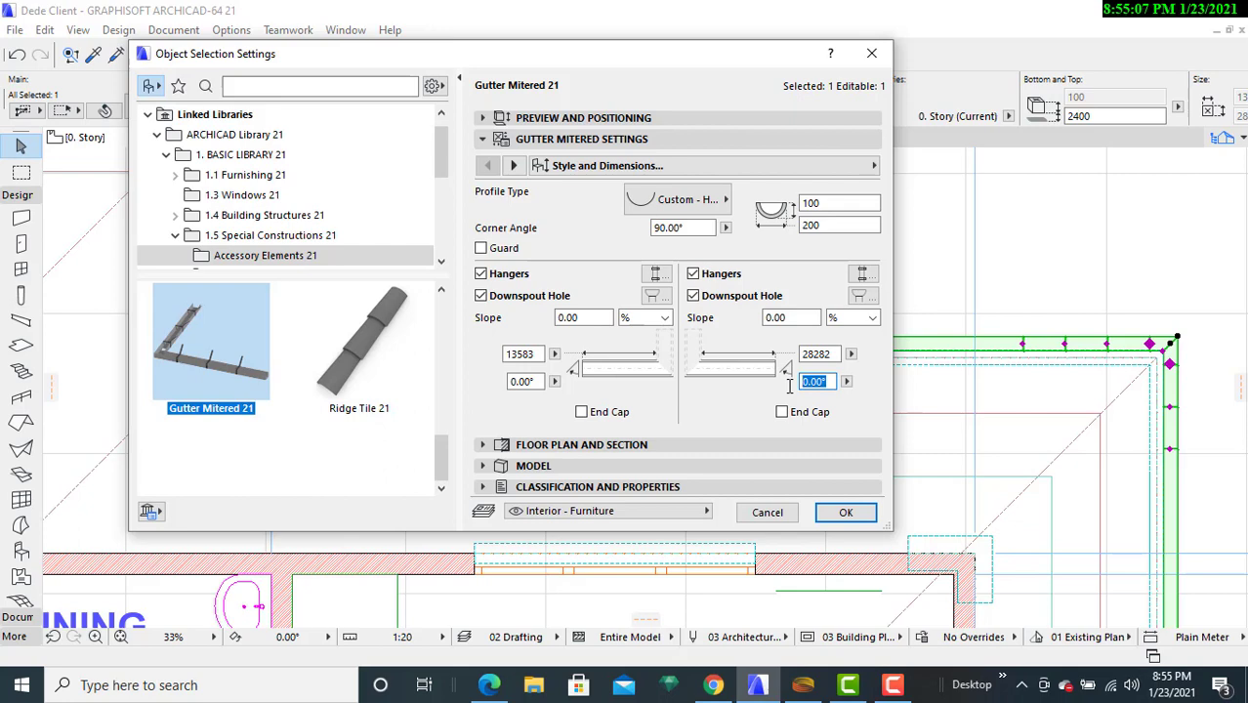
{"action": "type", "text": "-45"}
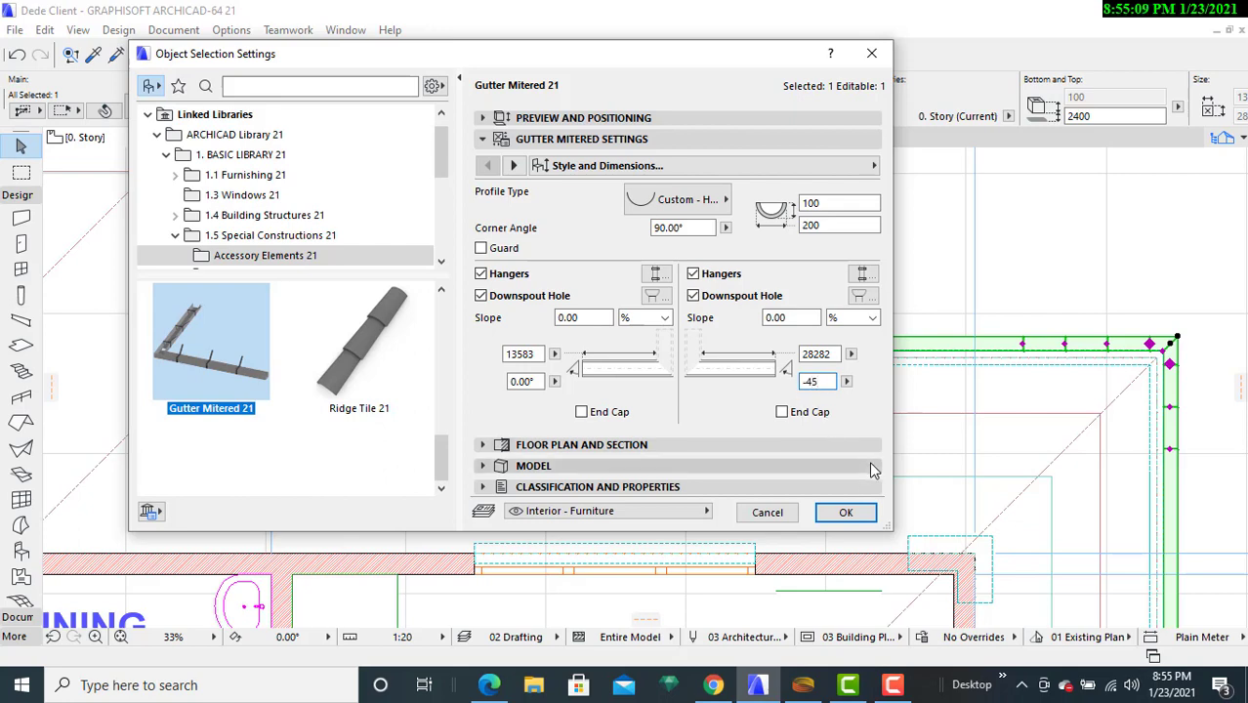
{"action": "left_click", "coordinate": [846, 512]}
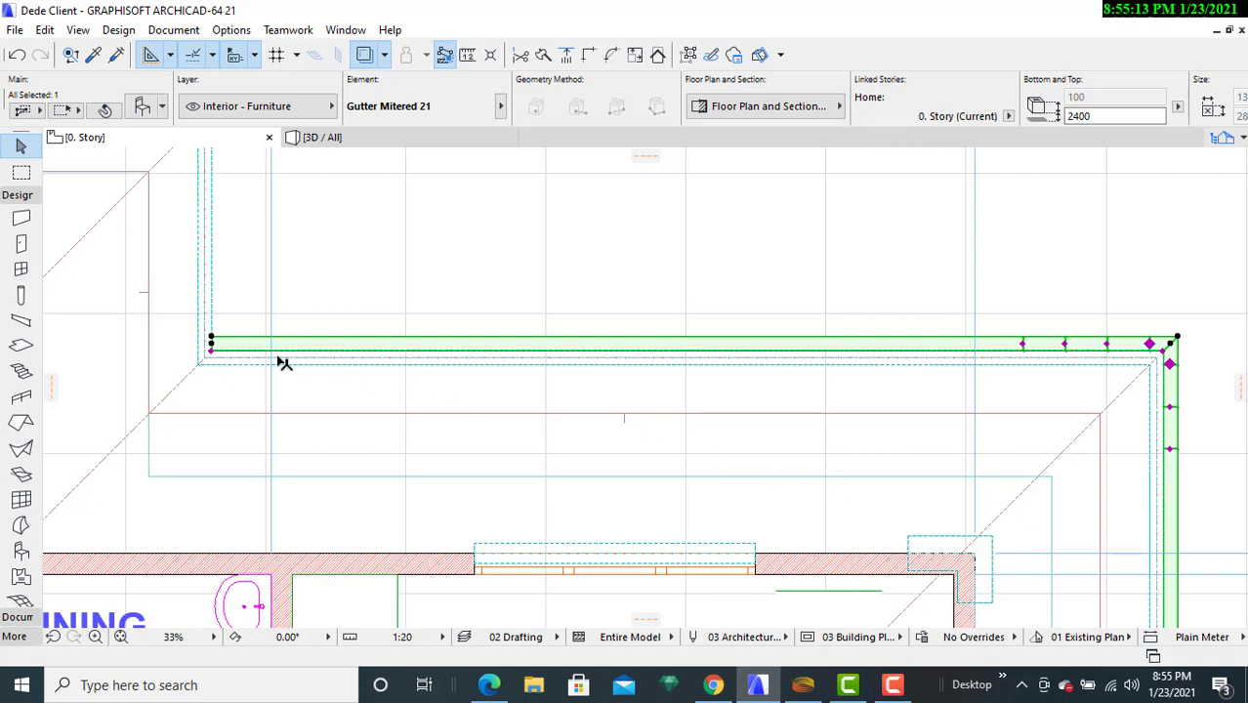
- Reselect the kitchen corner gutter and check its end cap angles in the object settings
{"action": "key", "text": "Escape"}
{"action": "left_click", "coordinate": [423, 290]}
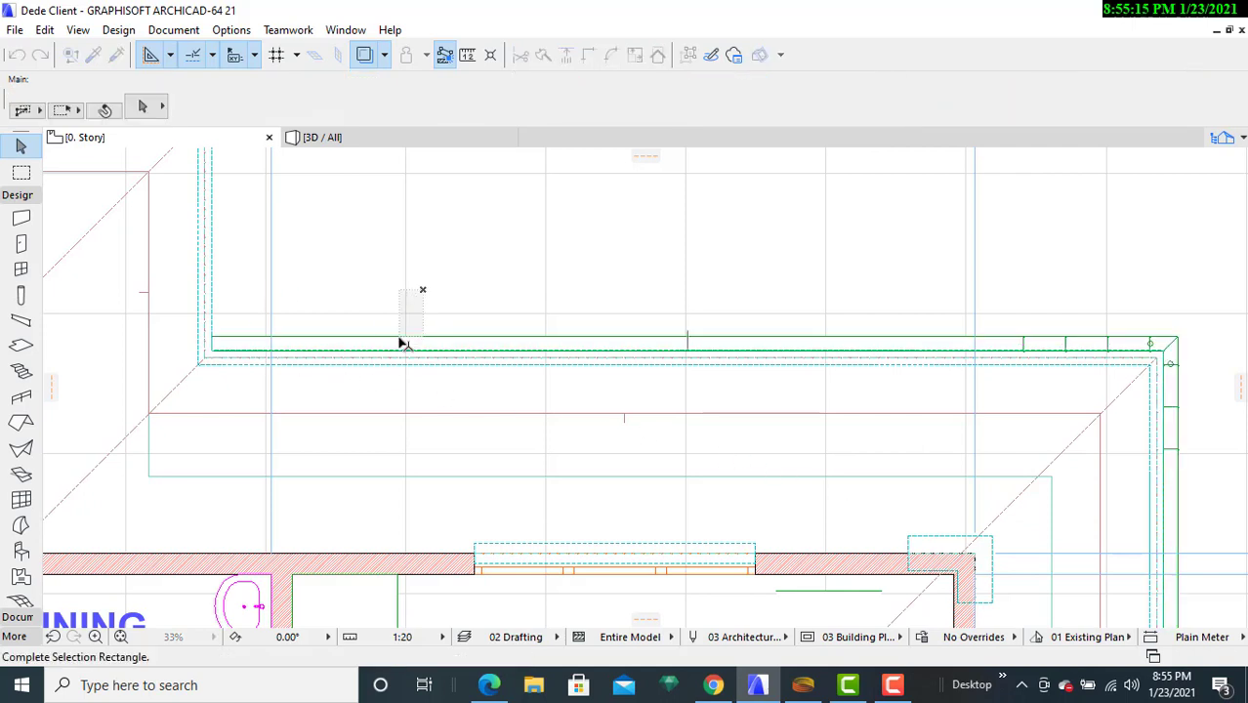
{"action": "left_click", "coordinate": [399, 341]}
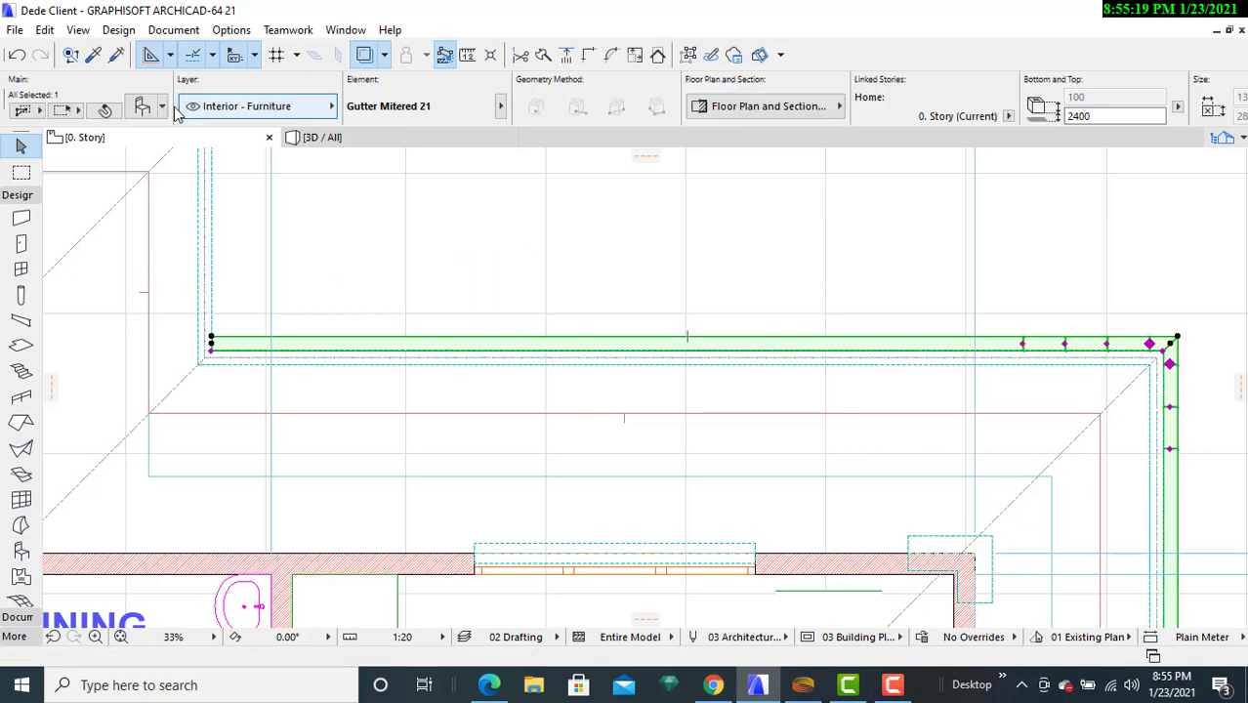
{"action": "left_click", "coordinate": [142, 108]}
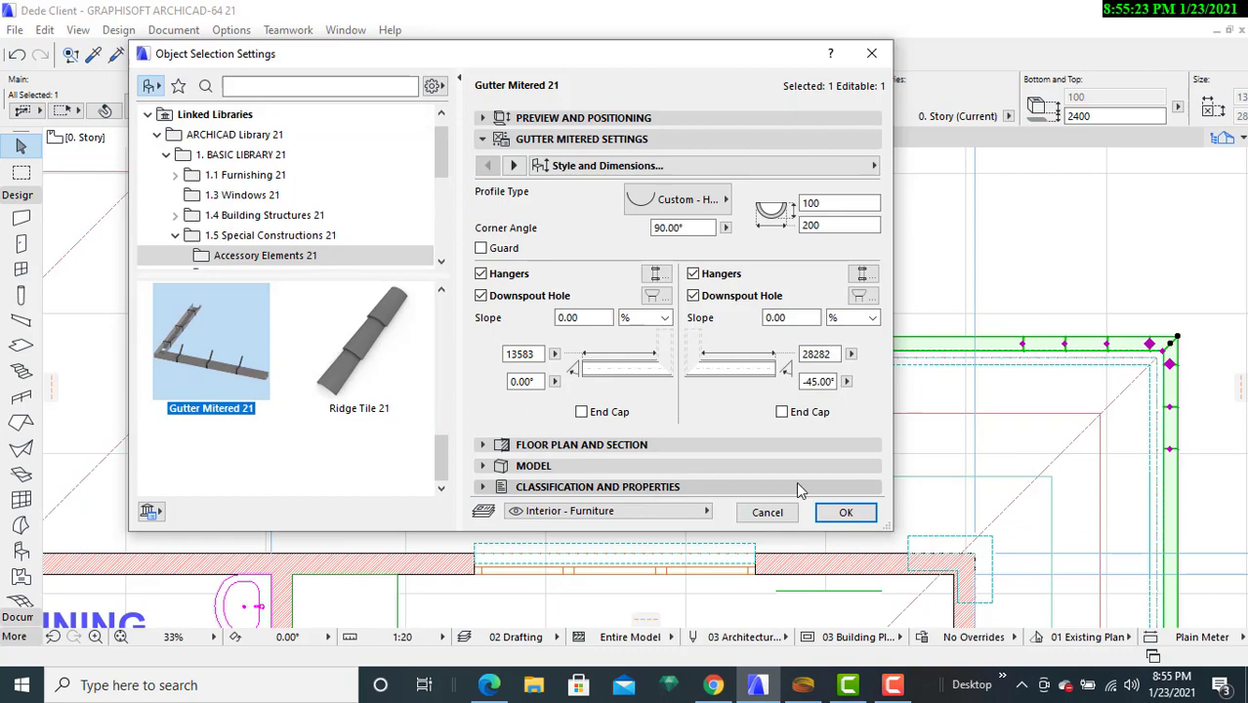
{"action": "left_click", "coordinate": [848, 514]}
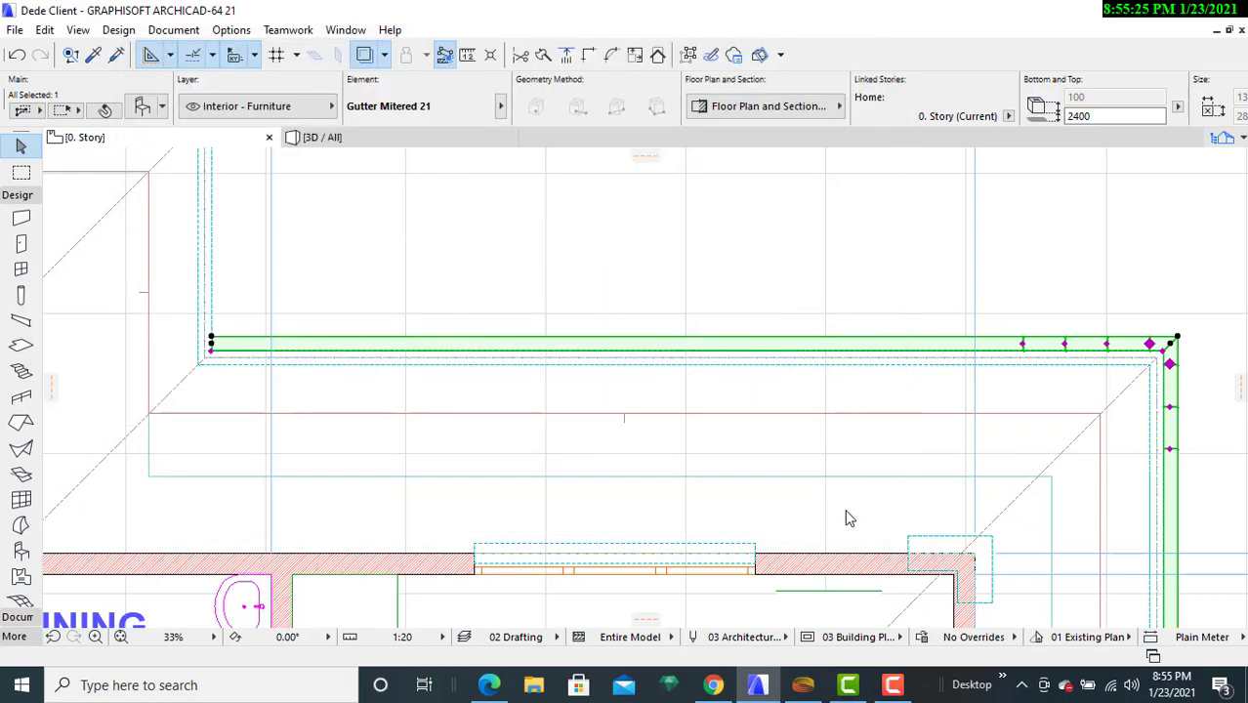
- Reset the kitchen corner gutter's End Cap 2 angle to 0° at its far end near the entry porch side corner
{"action": "scroll", "coordinate": [847, 516], "scroll_direction": "down", "scroll_amount": 3}
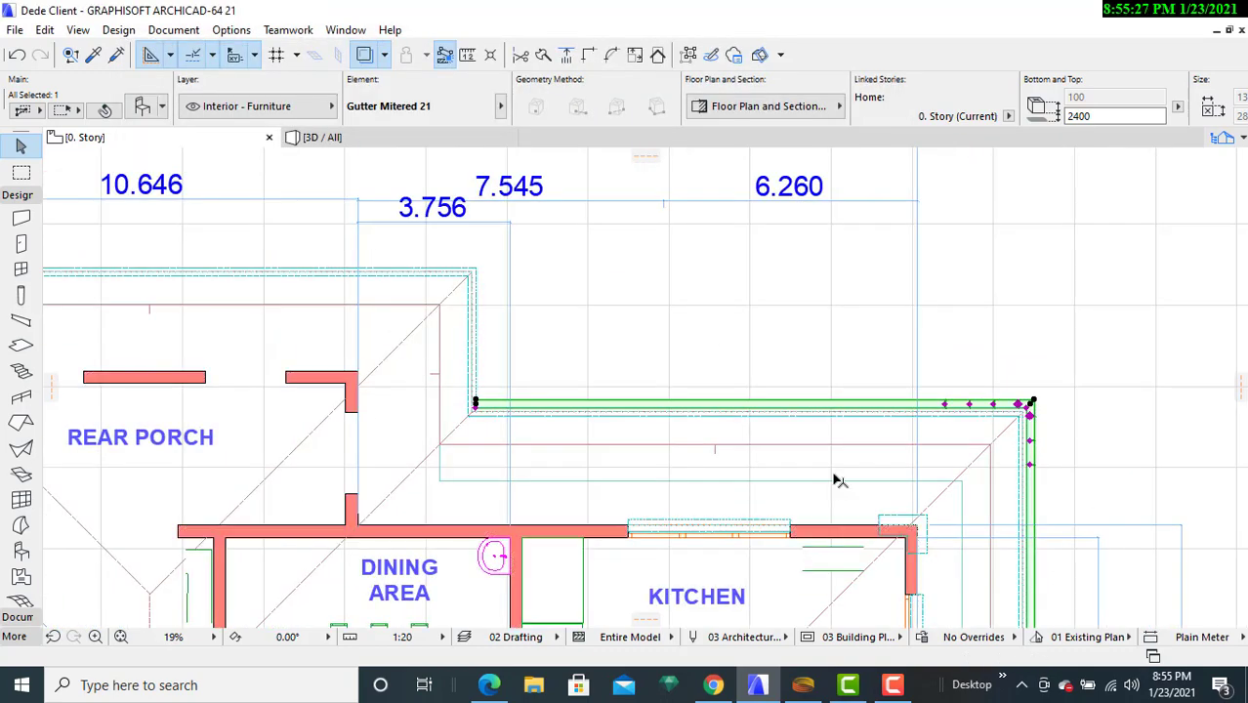
{"action": "middle_click_drag", "start_coordinate": [833, 479], "coordinate": [683, 136]}
{"action": "scroll", "coordinate": [874, 435], "scroll_direction": "down", "scroll_amount": 5}
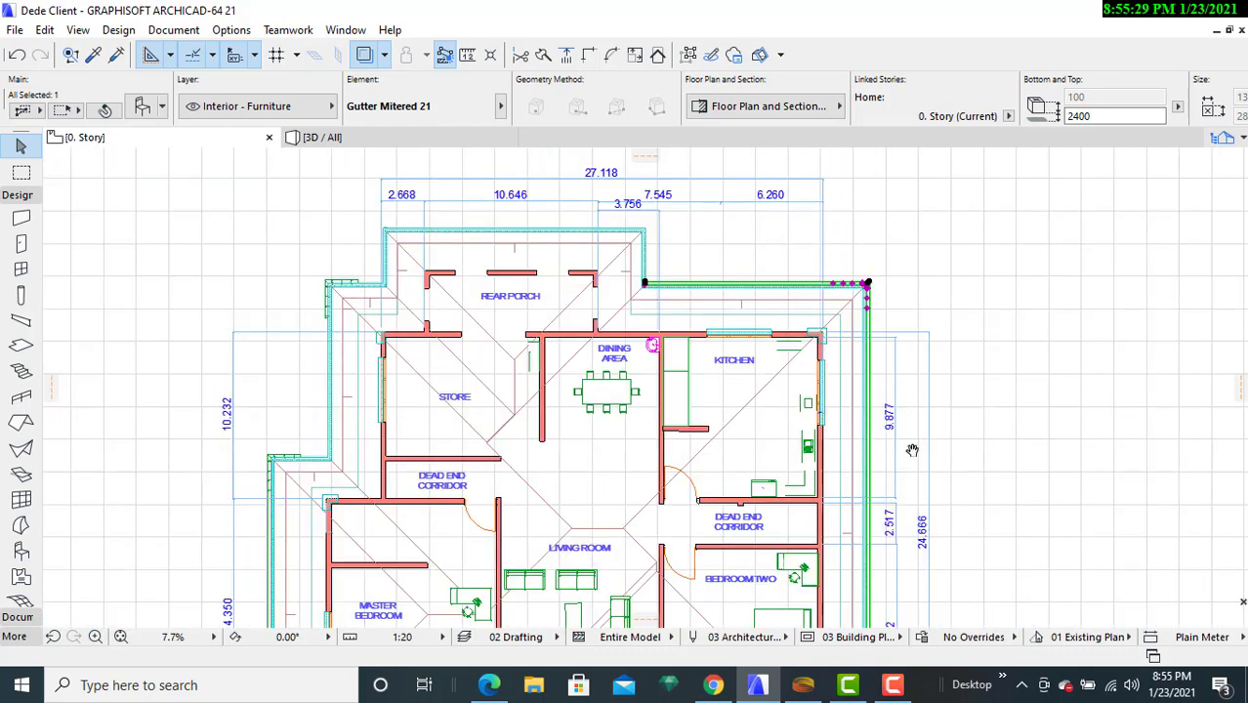
{"action": "middle_click_drag", "start_coordinate": [911, 445], "coordinate": [891, 242]}
{"action": "scroll", "coordinate": [919, 528], "scroll_direction": "up", "scroll_amount": 4}
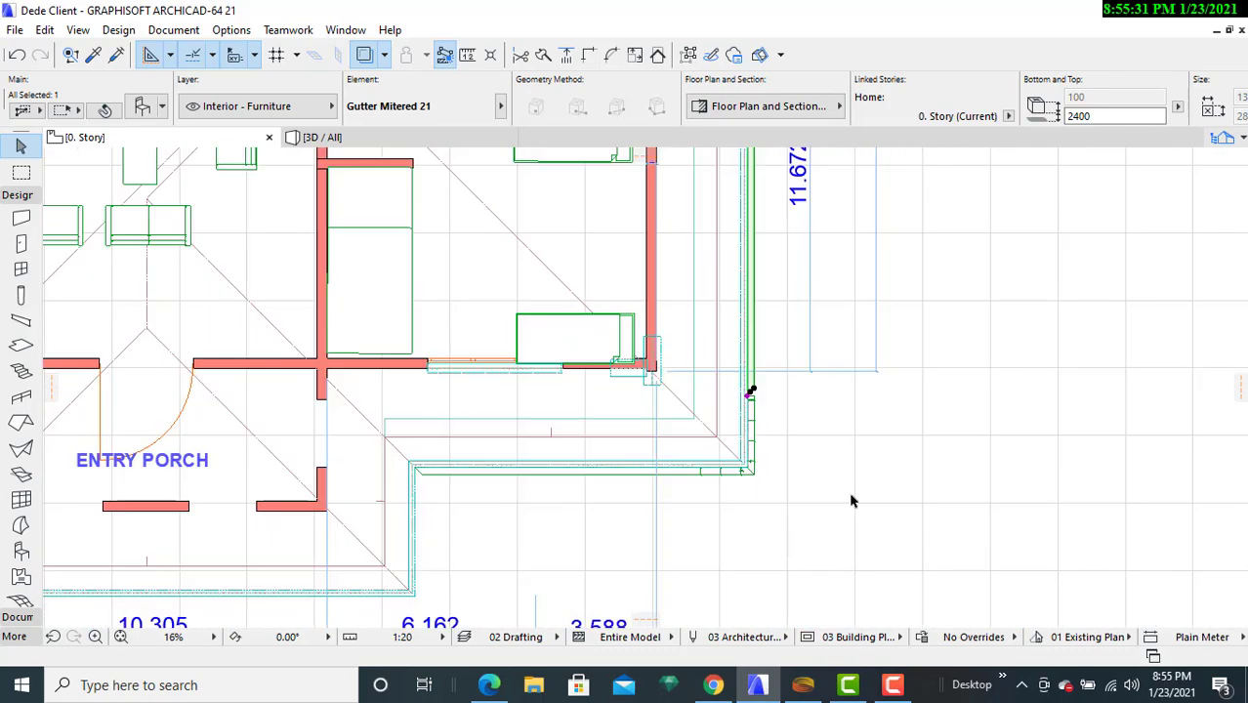
{"action": "key", "text": "Escape"}
{"action": "left_click", "coordinate": [755, 393]}
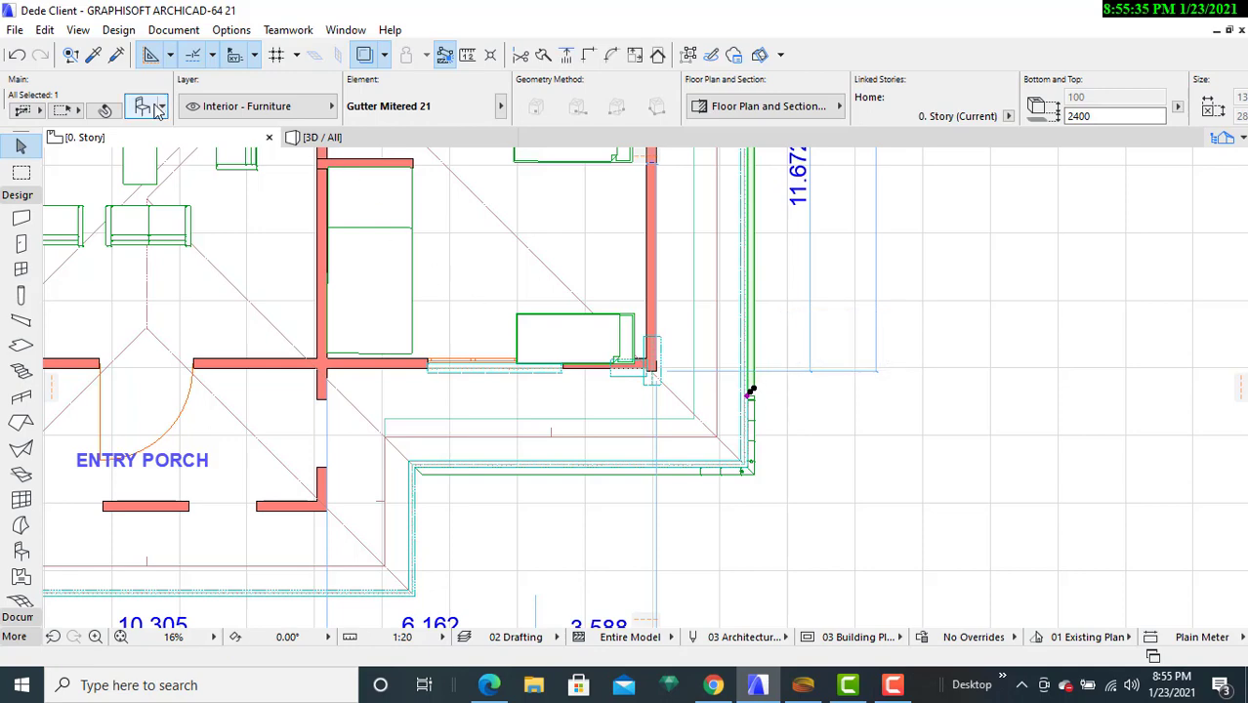
{"action": "key", "text": "ctrl+t"}
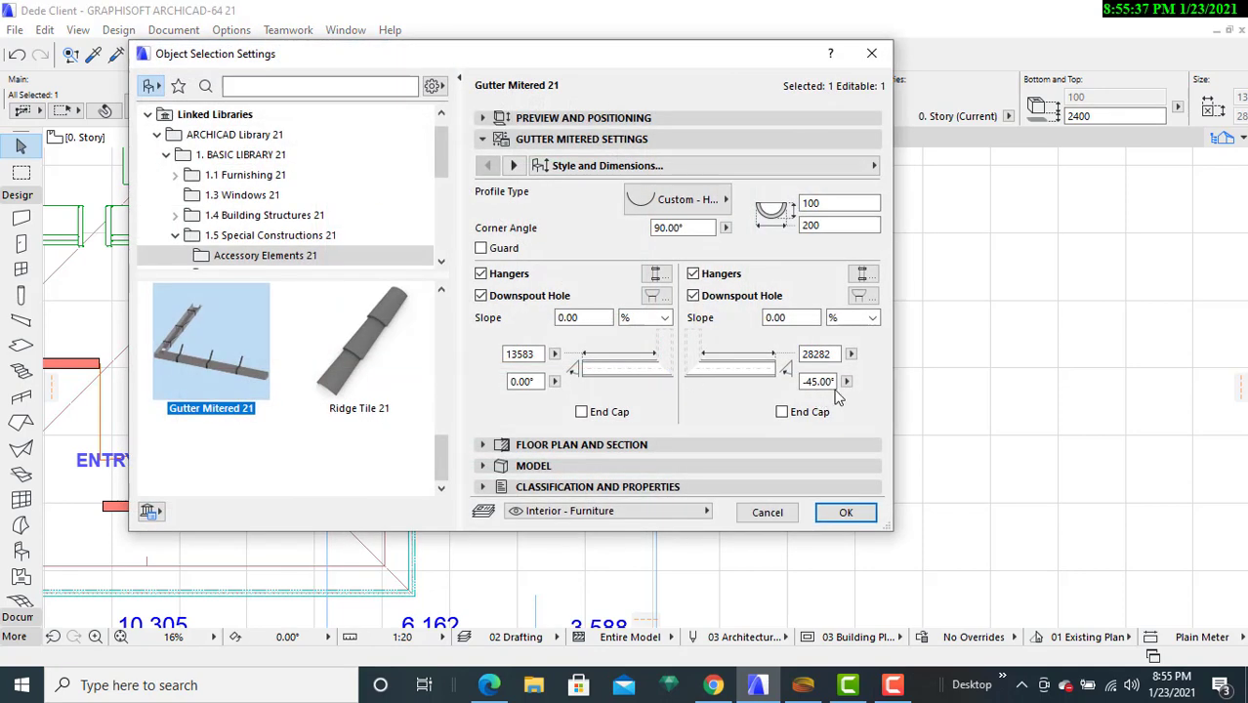
{"action": "left_click", "coordinate": [832, 381]}
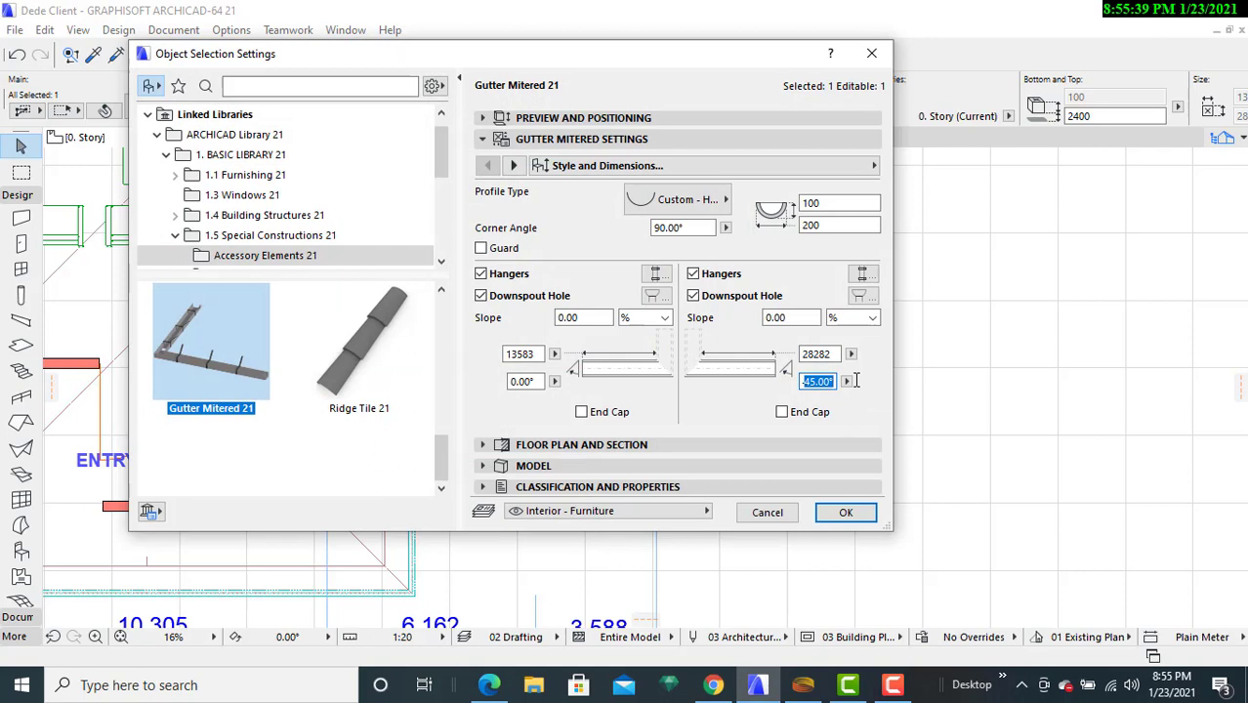
{"action": "left_click", "coordinate": [846, 512]}
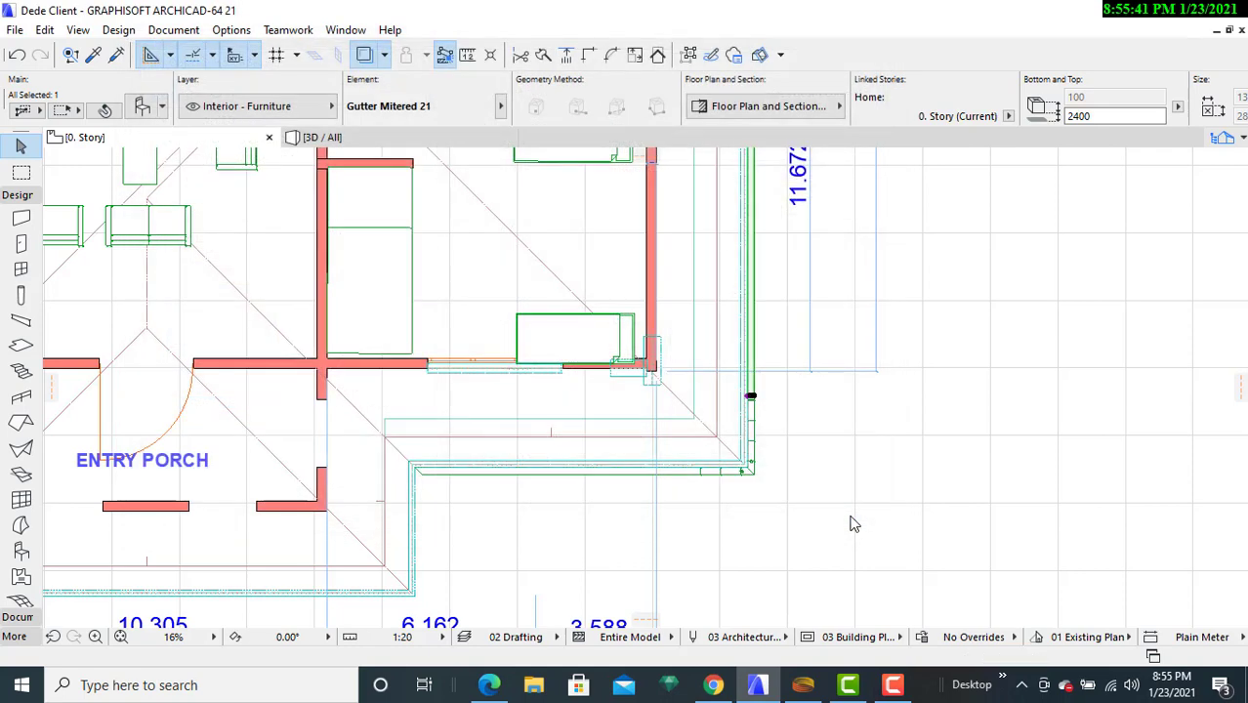
{"action": "scroll", "coordinate": [752, 431], "scroll_direction": "up", "scroll_amount": 6}
{"action": "left_click", "coordinate": [775, 317]}
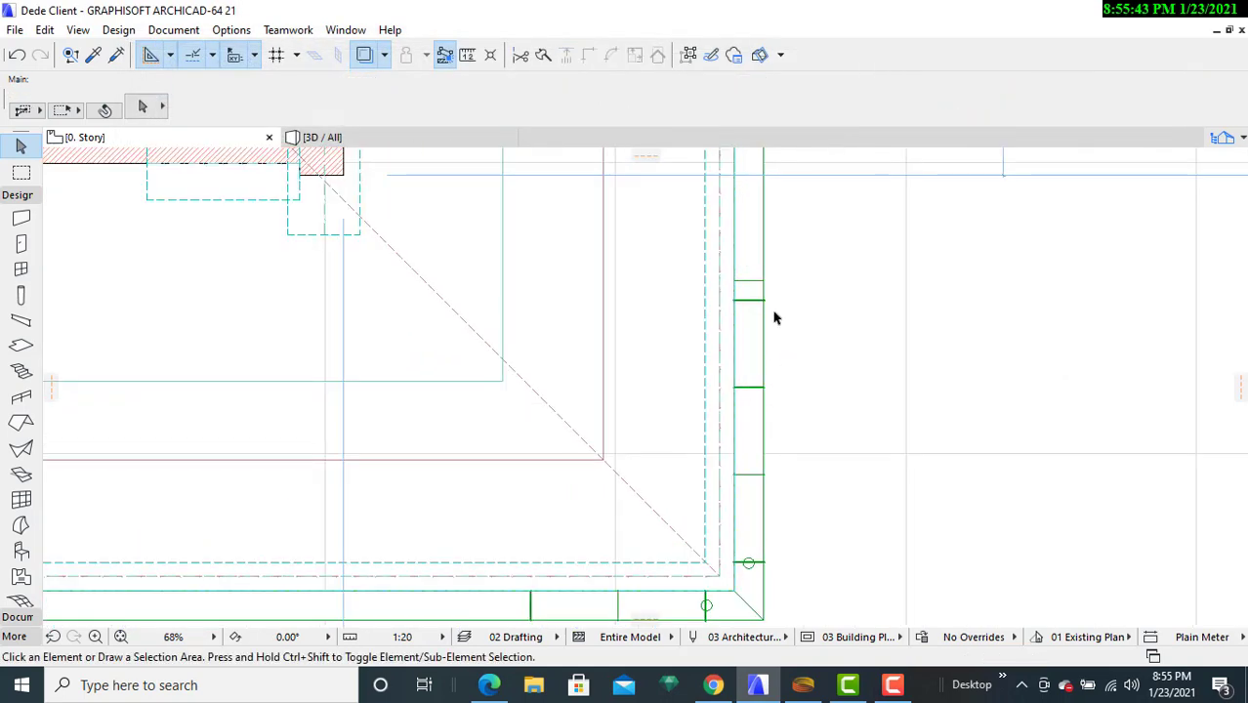
- Set the kitchen corner gutter's End Cap 1 angle to -45° at the end meeting the rear porch eave
{"action": "scroll", "coordinate": [782, 332], "scroll_direction": "down", "scroll_amount": 5}
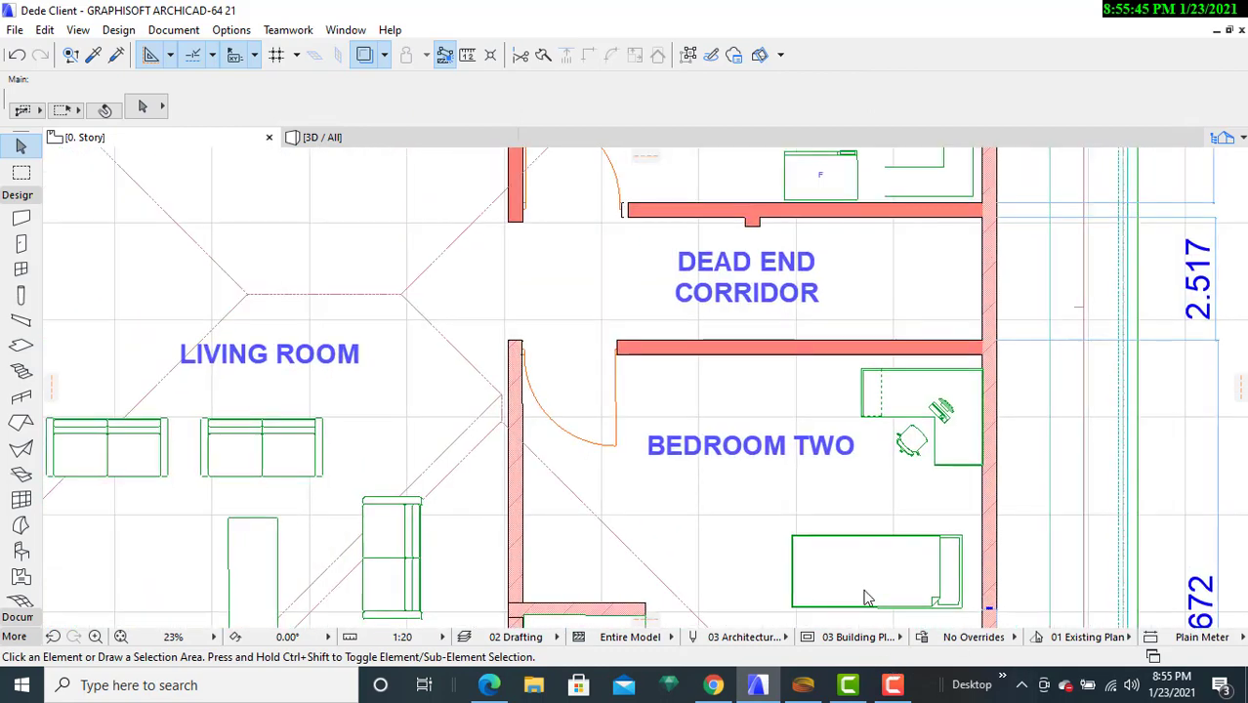
{"action": "scroll", "coordinate": [867, 598], "scroll_direction": "up", "scroll_amount": 10}
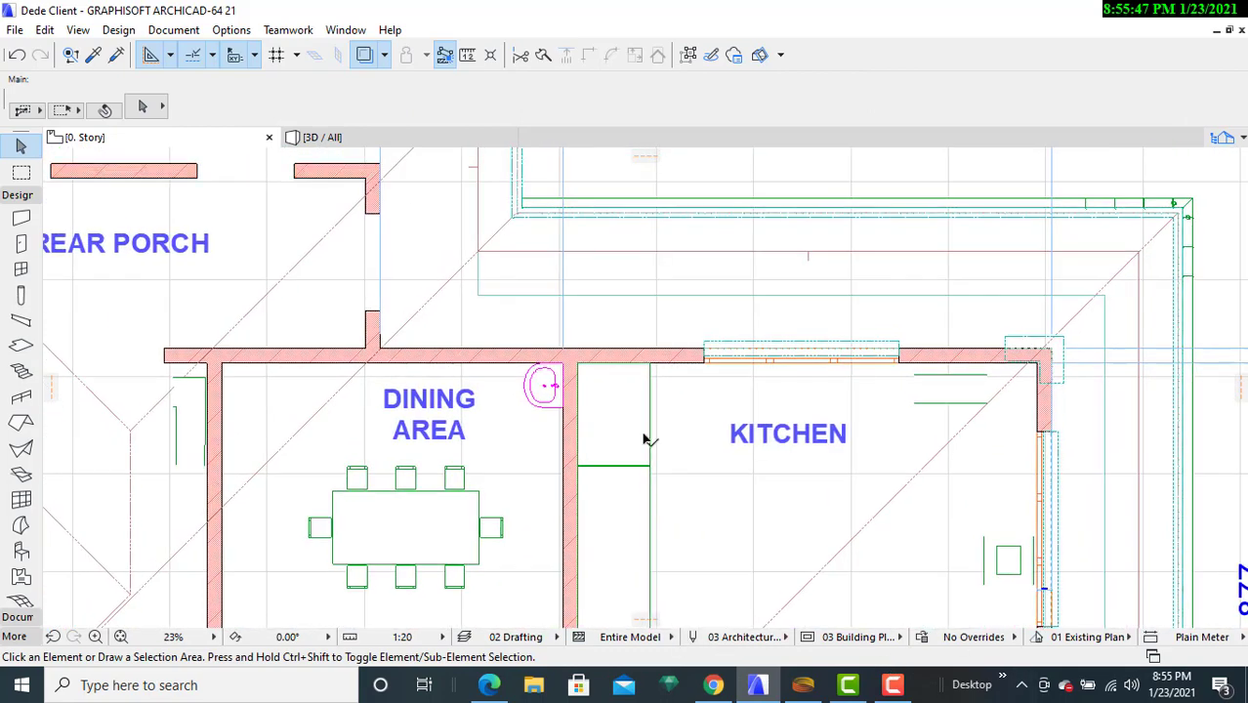
{"action": "left_click", "coordinate": [604, 203]}
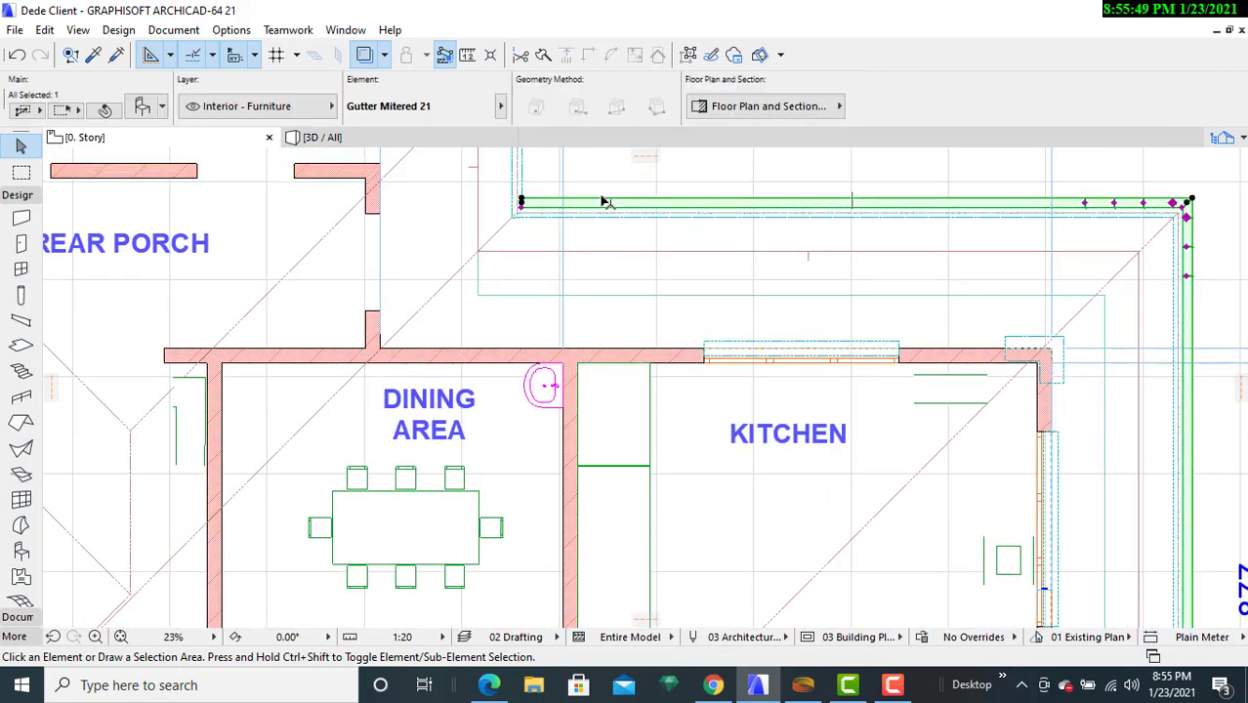
{"action": "left_click", "coordinate": [143, 108]}
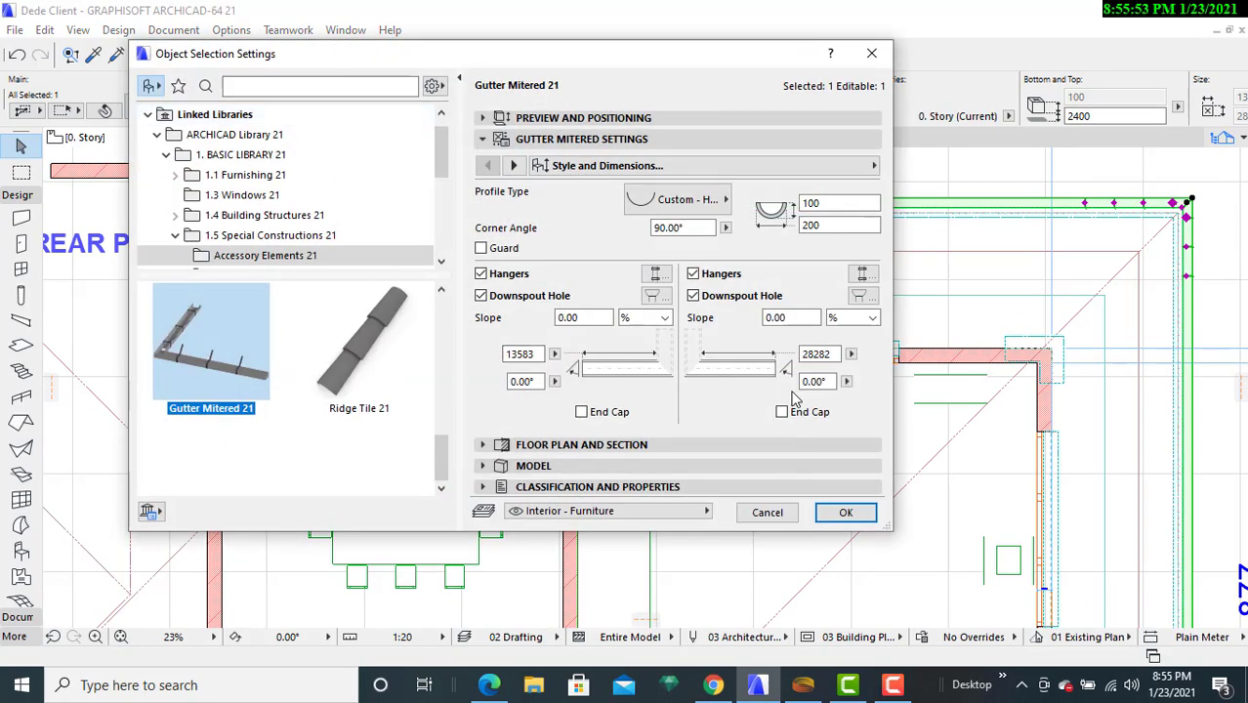
{"action": "left_click", "coordinate": [512, 381]}
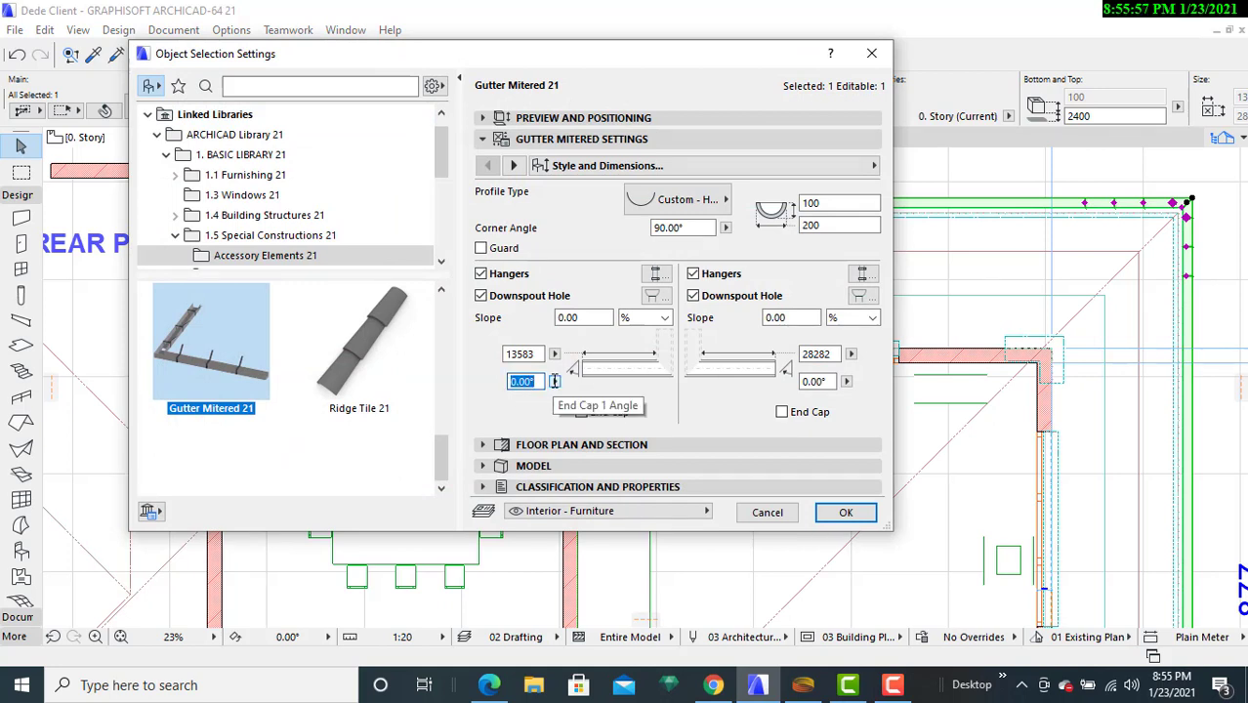
{"action": "type", "text": "-45"}
{"action": "left_click", "coordinate": [846, 515]}
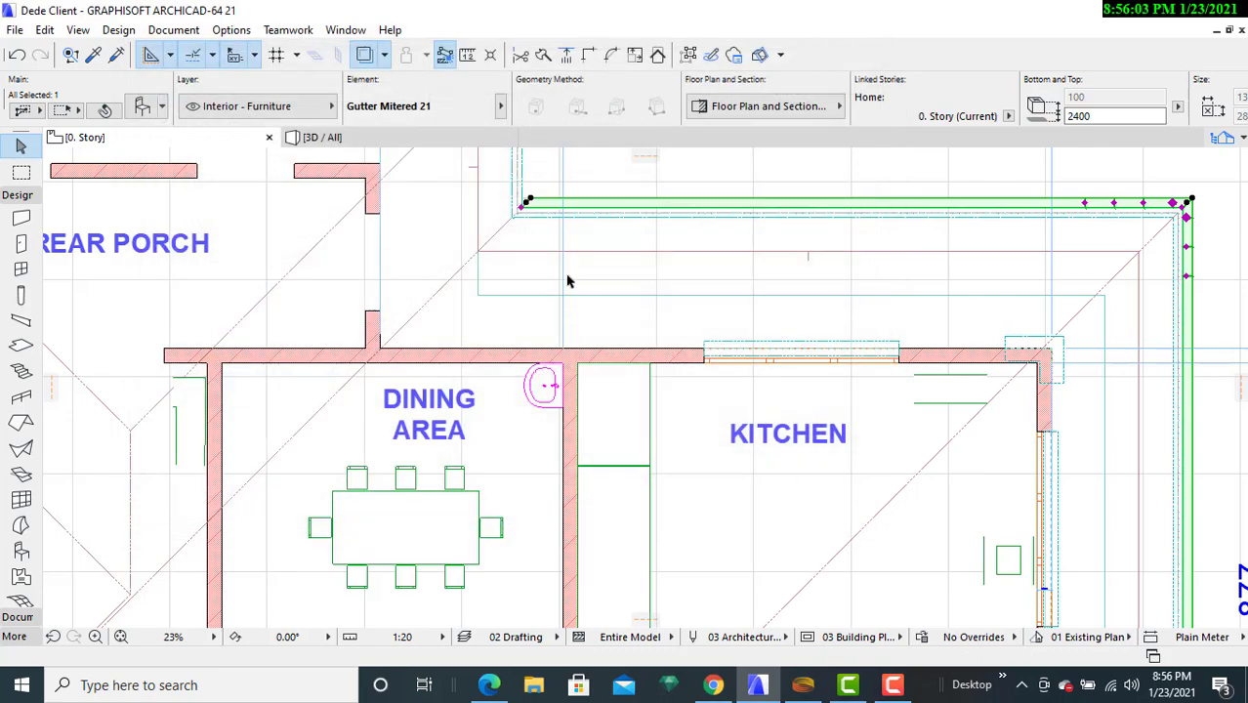
- Stretch the long arm of the store corner gutter to the inner roof corner near the dead end corridor
{"action": "middle_click_drag", "start_coordinate": [568, 282], "coordinate": [569, 519]}
{"action": "middle_click_drag", "start_coordinate": [657, 341], "coordinate": [1026, 346]}
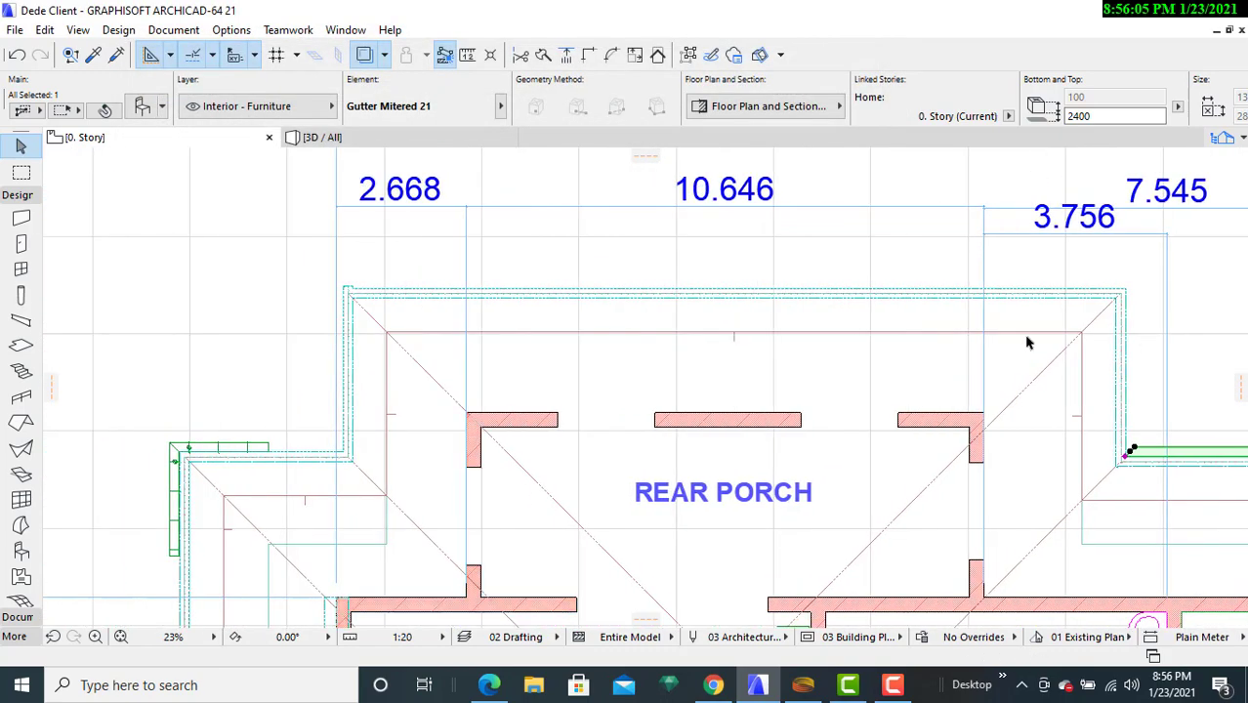
{"action": "scroll", "coordinate": [1026, 346], "scroll_direction": "down", "scroll_amount": 2}
{"action": "middle_click_drag", "start_coordinate": [365, 435], "coordinate": [445, 328]}
{"action": "left_click", "coordinate": [400, 291]}
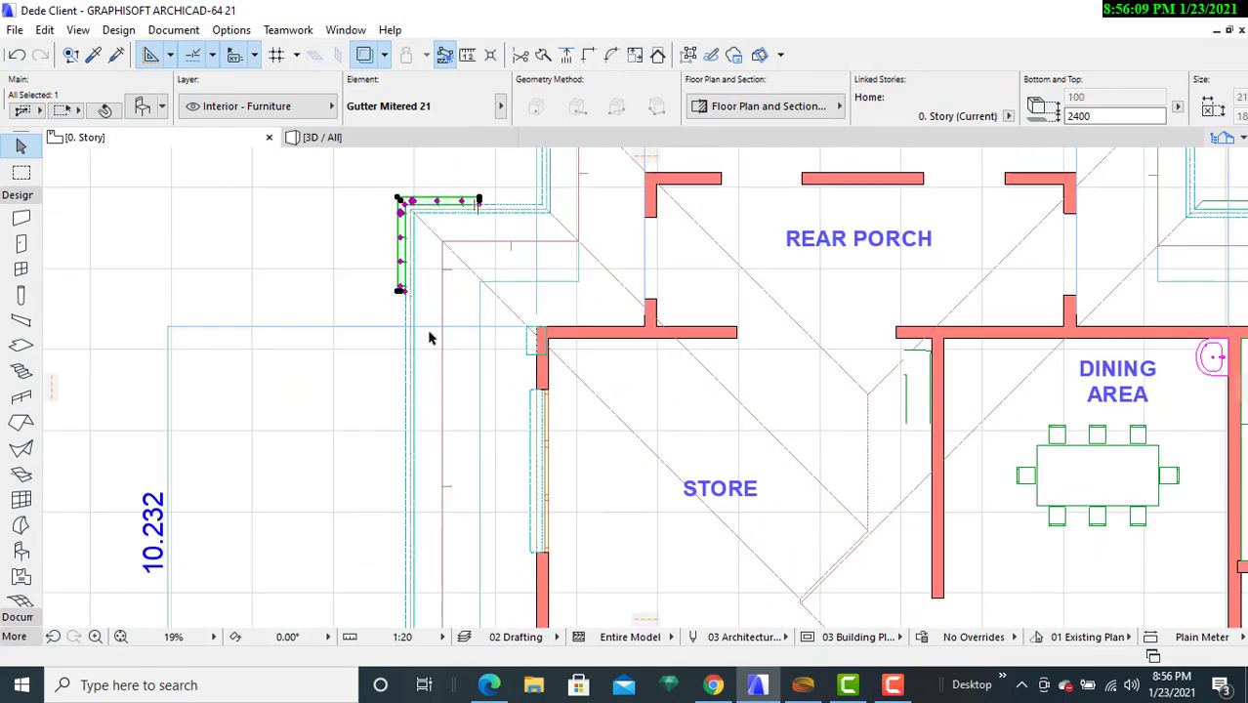
{"action": "scroll", "coordinate": [406, 298], "scroll_direction": "up", "scroll_amount": 3}
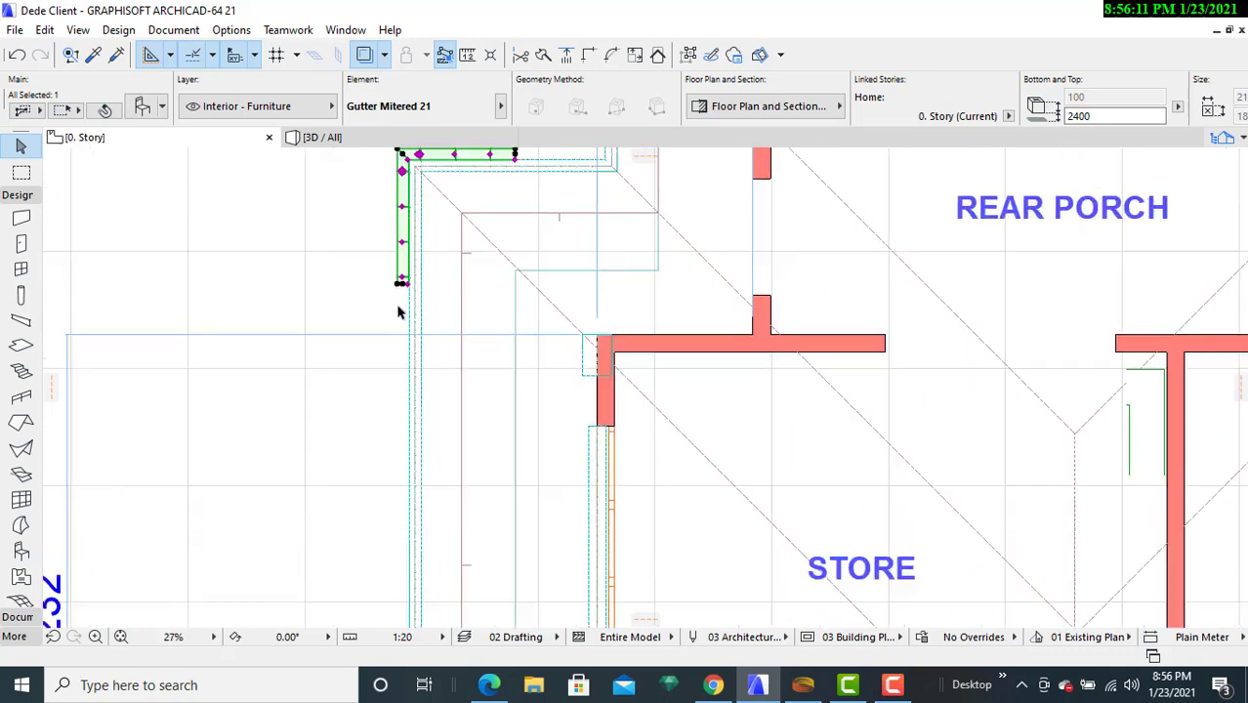
{"action": "left_click", "coordinate": [410, 281]}
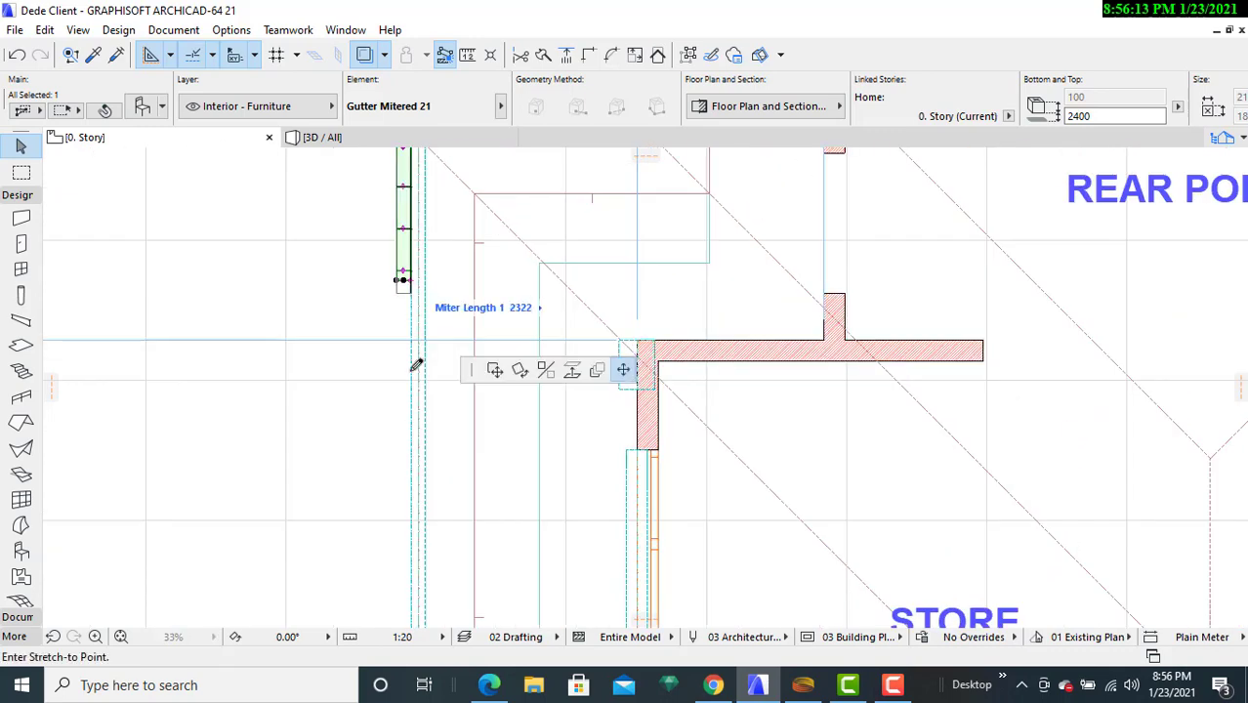
{"action": "middle_click_drag", "start_coordinate": [434, 533], "coordinate": [471, 253]}
{"action": "middle_click_drag", "start_coordinate": [514, 445], "coordinate": [512, 180]}
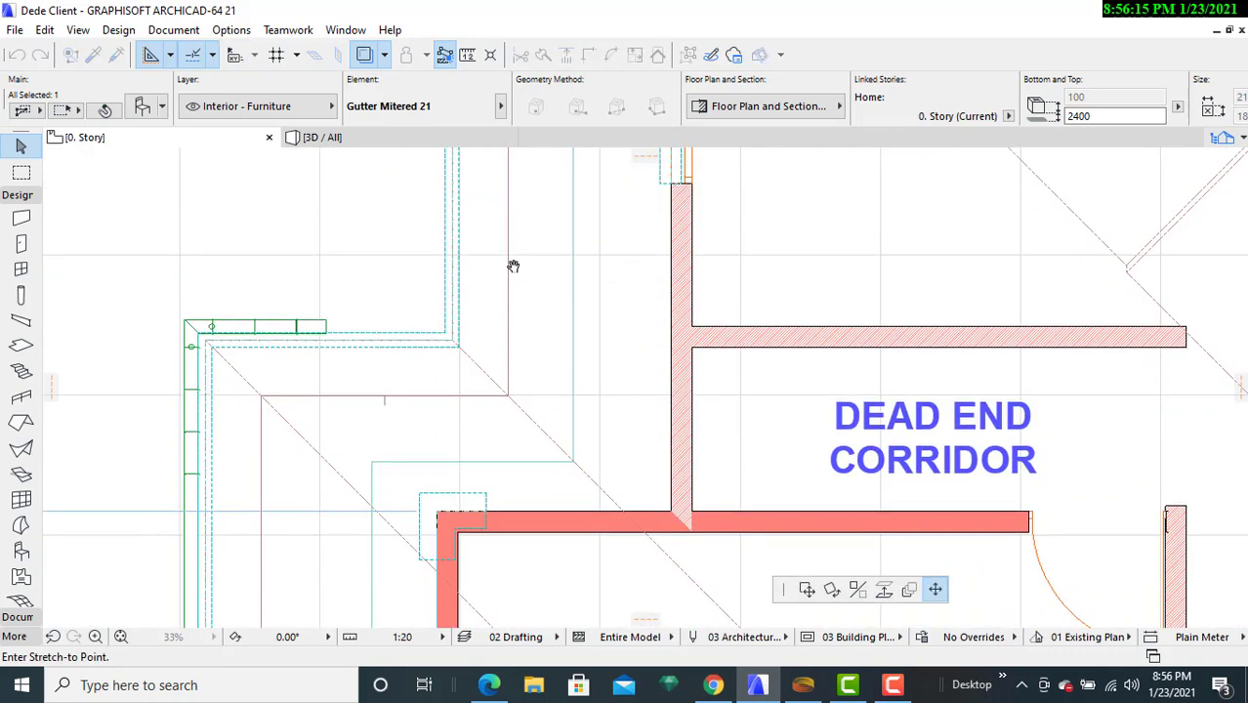
{"action": "left_click", "coordinate": [489, 325]}
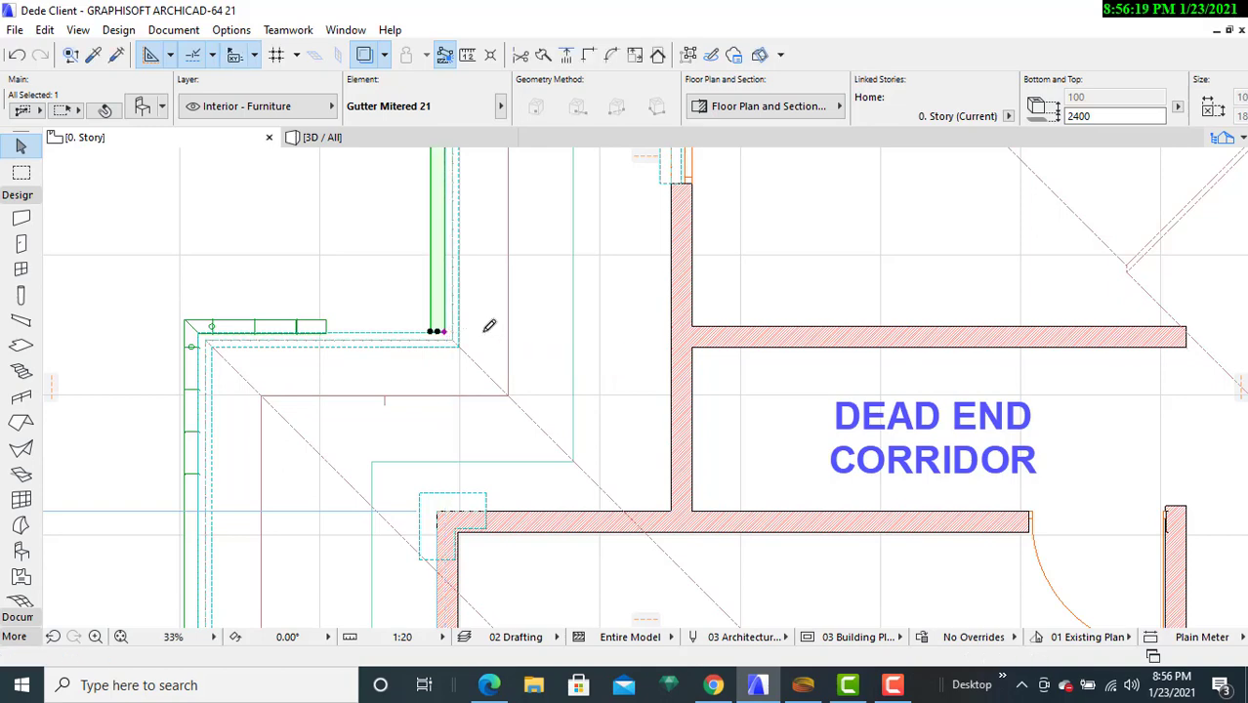
- Try an End Cap 2 angle of -45° on the store corner gutter
{"action": "left_click", "coordinate": [143, 106]}
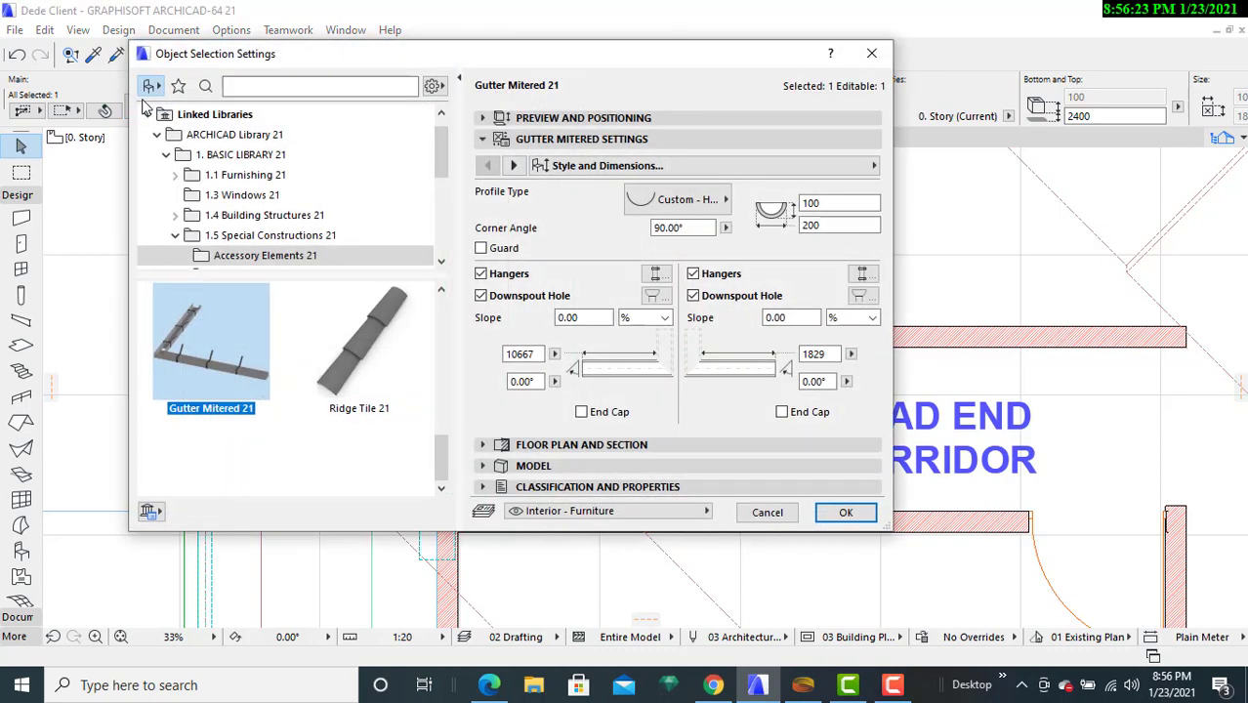
{"action": "left_click", "coordinate": [873, 53]}
{"action": "left_click", "coordinate": [318, 231]}
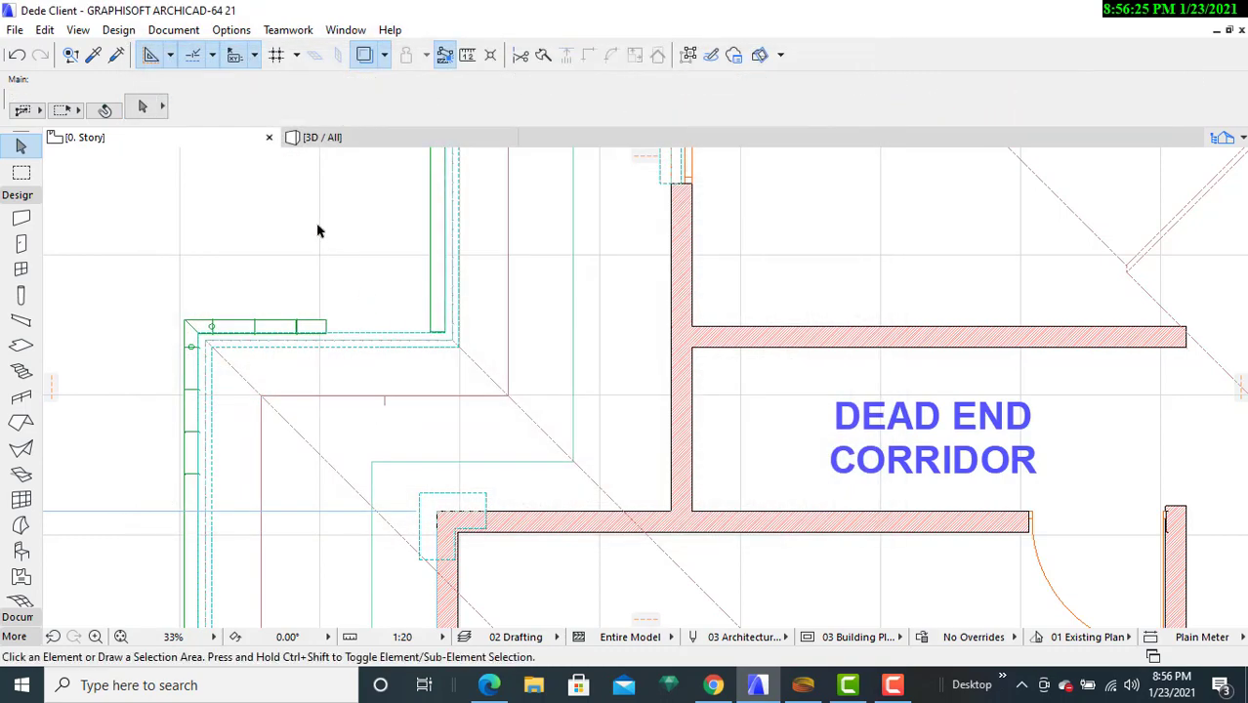
{"action": "left_click", "coordinate": [435, 280]}
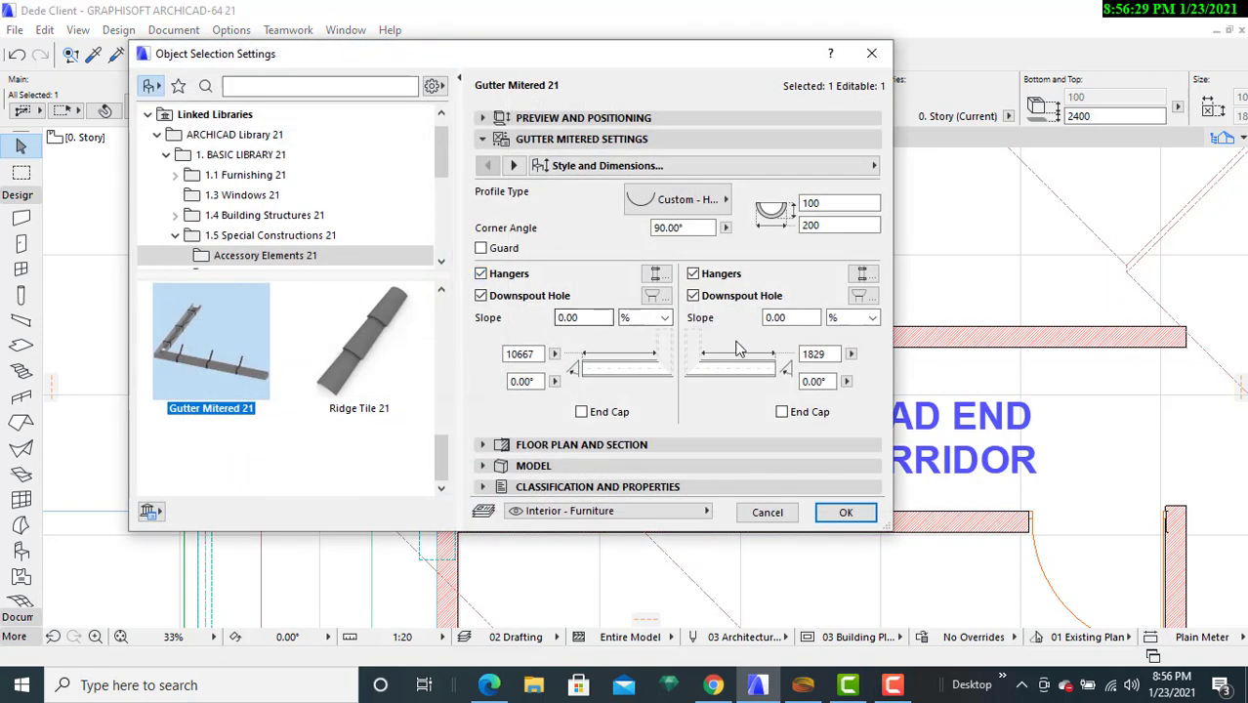
{"action": "left_click", "coordinate": [803, 382]}
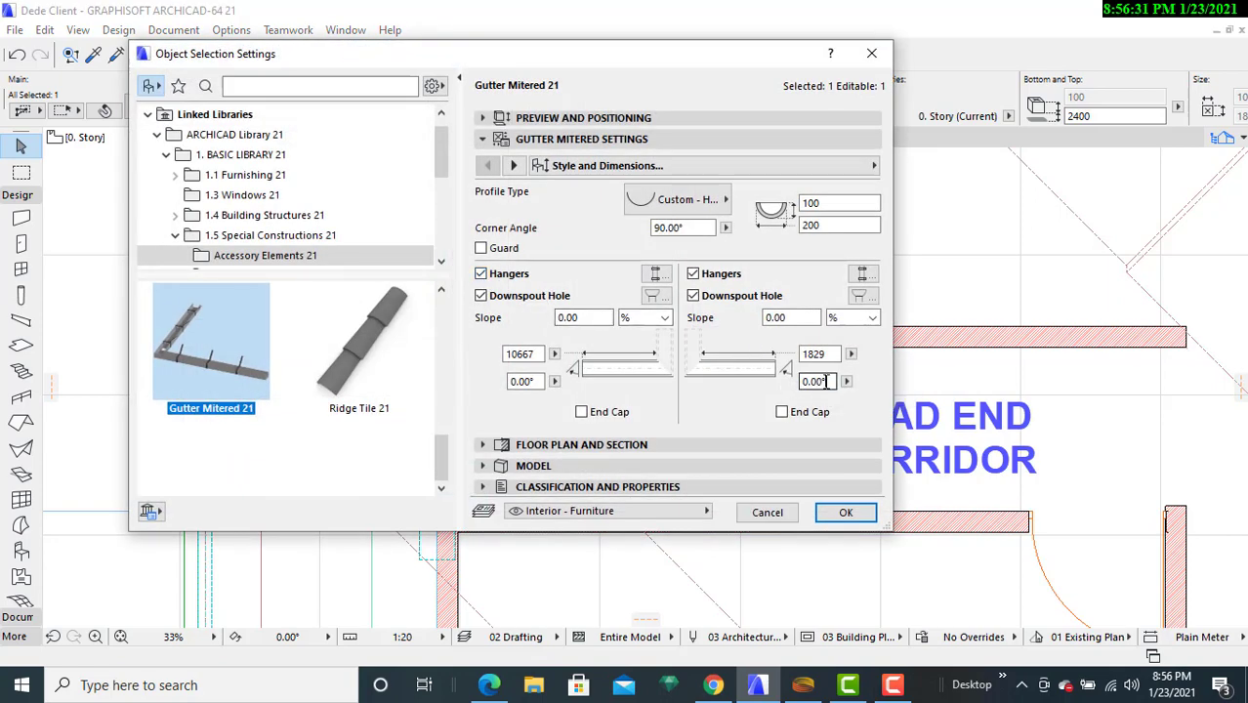
{"action": "type", "text": "-45"}
{"action": "left_click", "coordinate": [846, 513]}
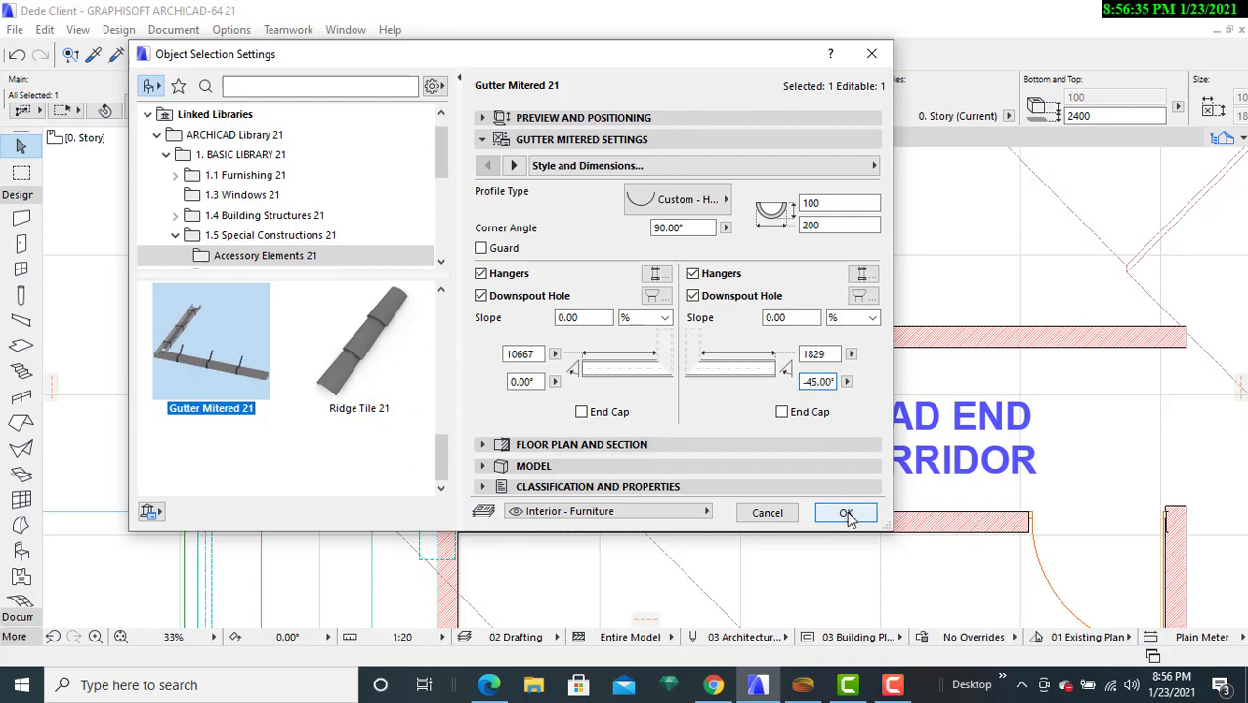
- Reset the store corner gutter's End Cap 2 angle to 0° and set its End Cap 1 angle to -45°
{"action": "scroll", "coordinate": [489, 261], "scroll_direction": "down", "scroll_amount": 3}
{"action": "middle_click_drag", "start_coordinate": [489, 263], "coordinate": [509, 531]}
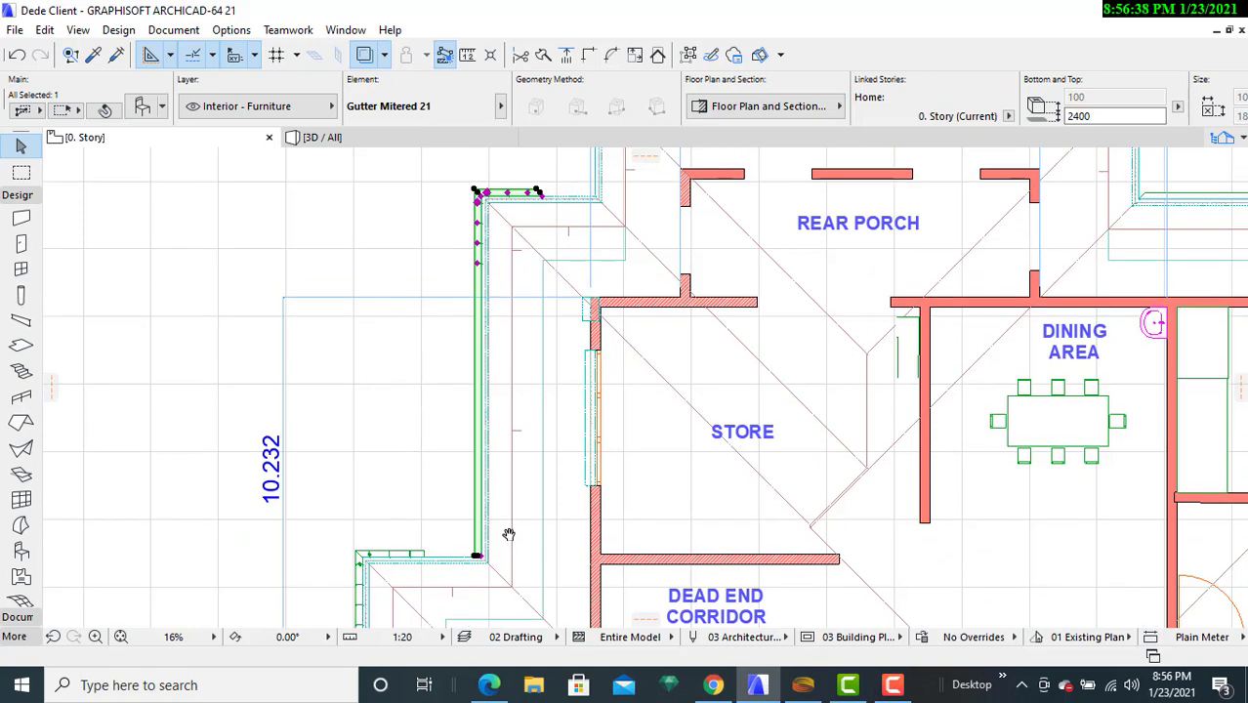
{"action": "left_click", "coordinate": [142, 105]}
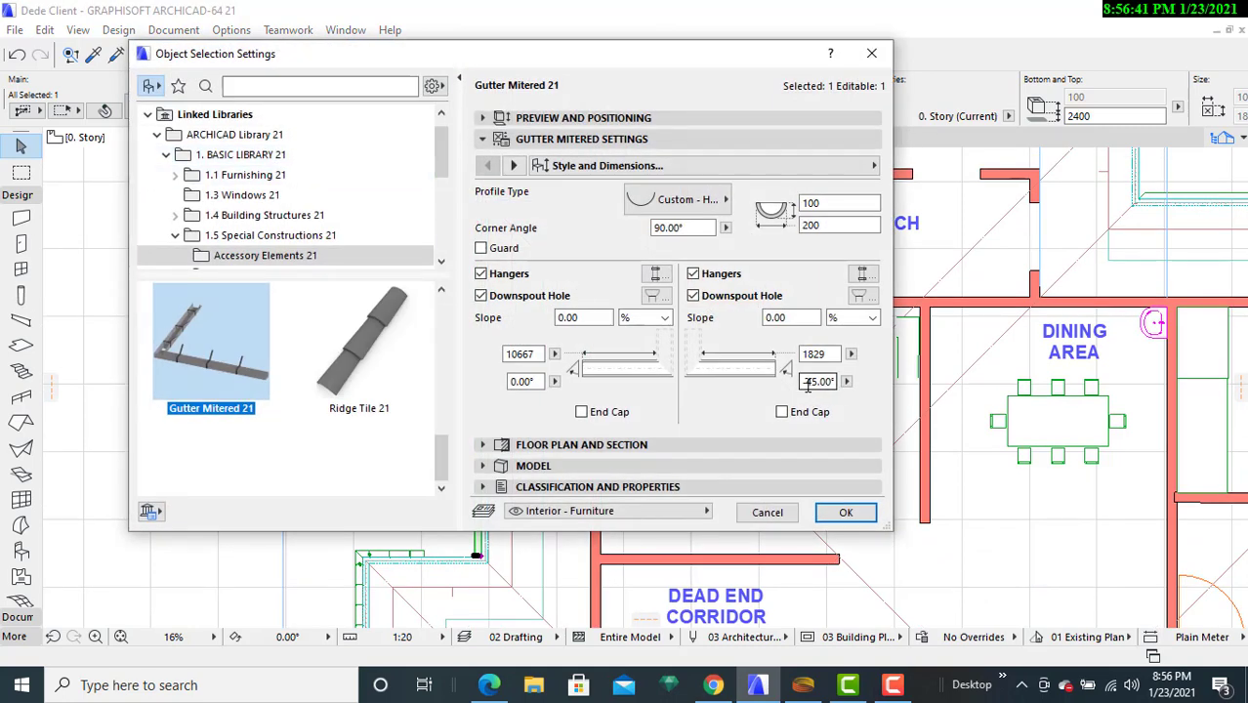
{"action": "left_click_drag", "start_coordinate": [803, 382], "coordinate": [871, 384]}
{"action": "type", "text": "0"}
{"action": "left_click", "coordinate": [540, 381]}
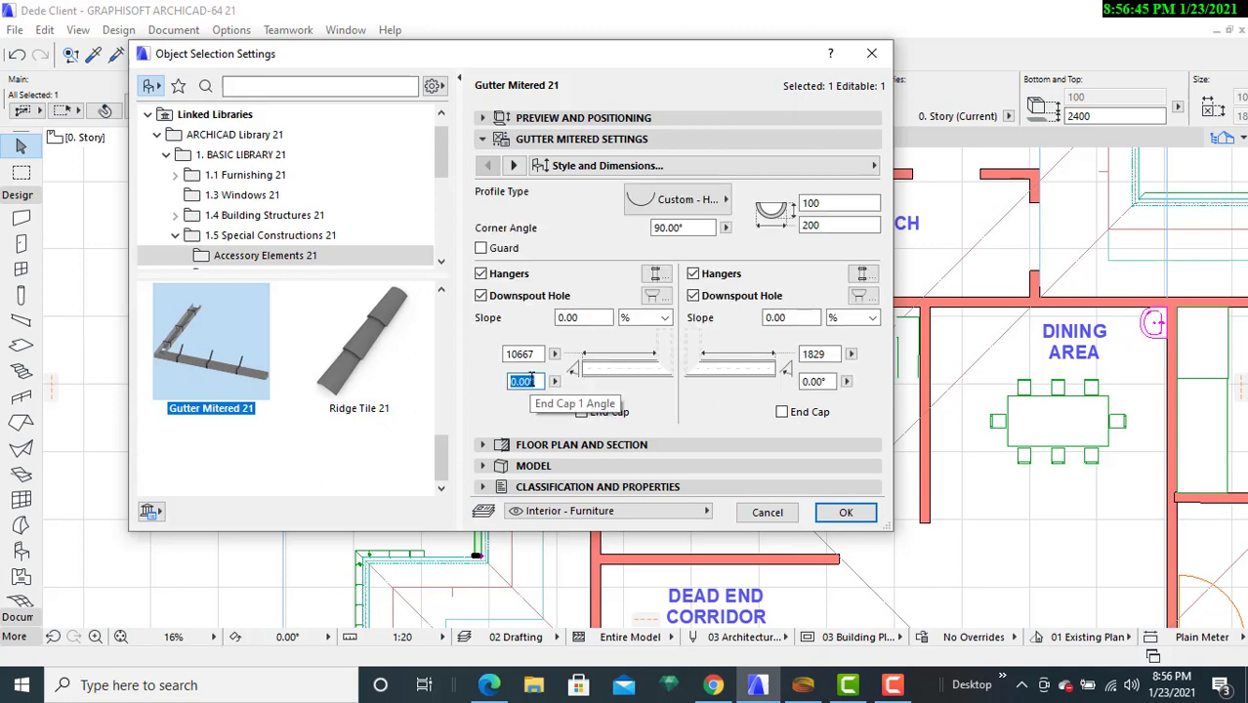
{"action": "type", "text": "-45"}
{"action": "left_click", "coordinate": [846, 512]}
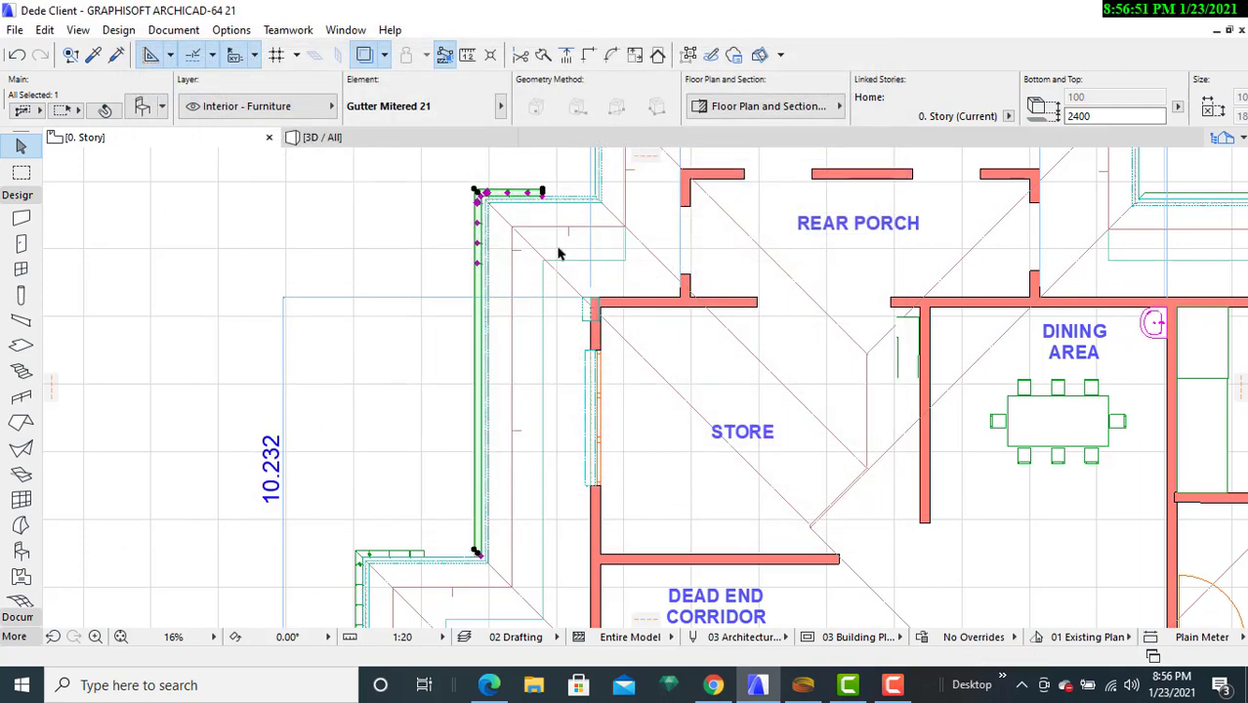
- Stretch the short arm of the gutter at the master bedroom's rear corner to the inner roof corner, meeting the store gutter
{"action": "middle_click_drag", "start_coordinate": [558, 253], "coordinate": [700, 189]}
{"action": "scroll", "coordinate": [609, 506], "scroll_direction": "up", "scroll_amount": 2}
{"action": "scroll", "coordinate": [614, 503], "scroll_direction": "up", "scroll_amount": 2}
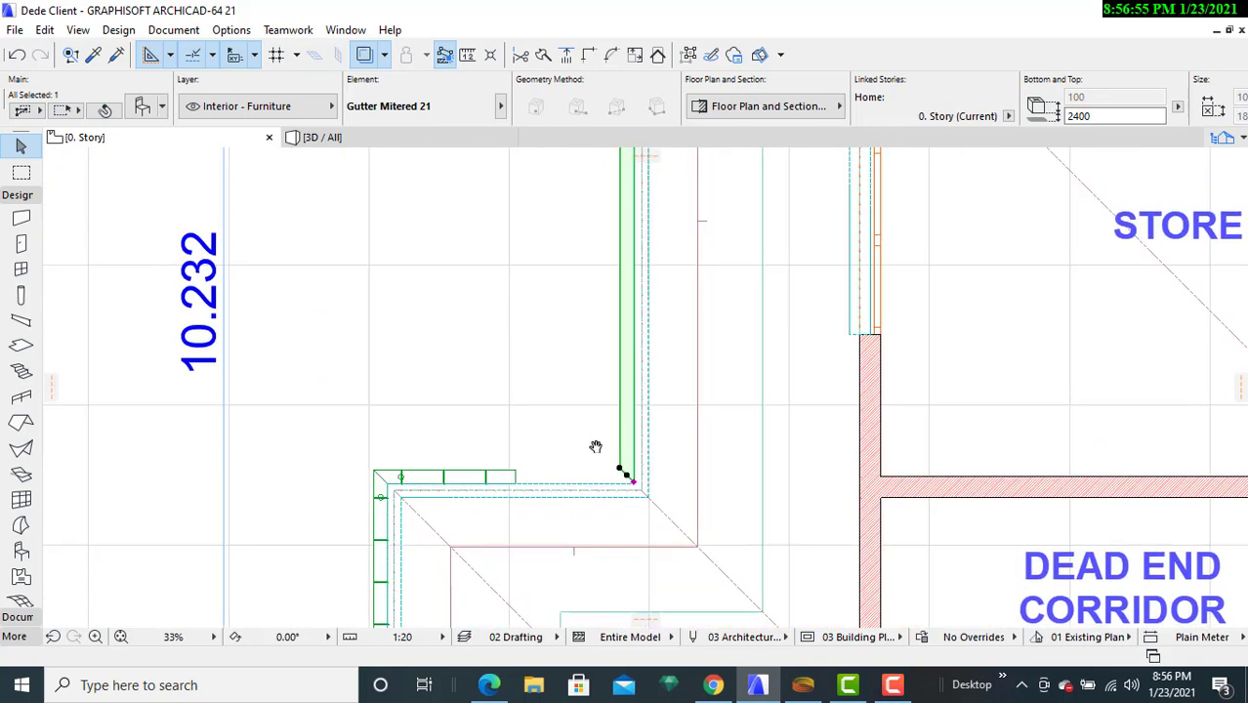
{"action": "left_click", "coordinate": [470, 369]}
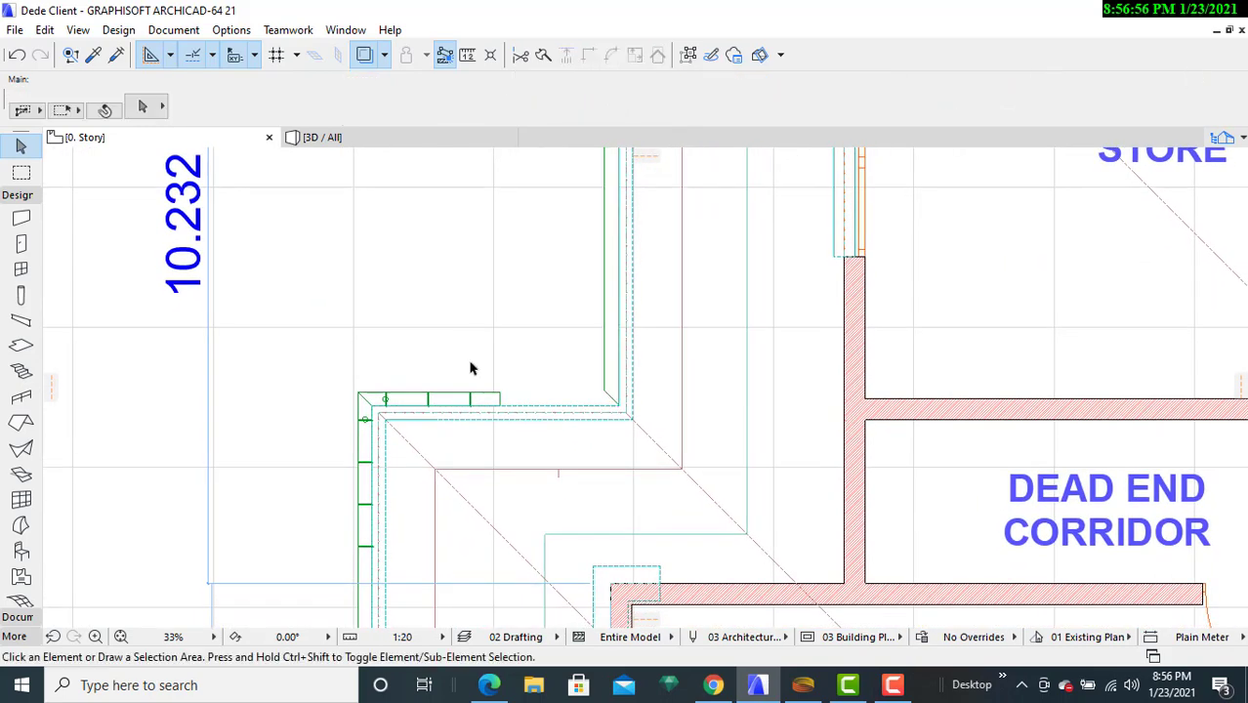
{"action": "left_click", "coordinate": [500, 400]}
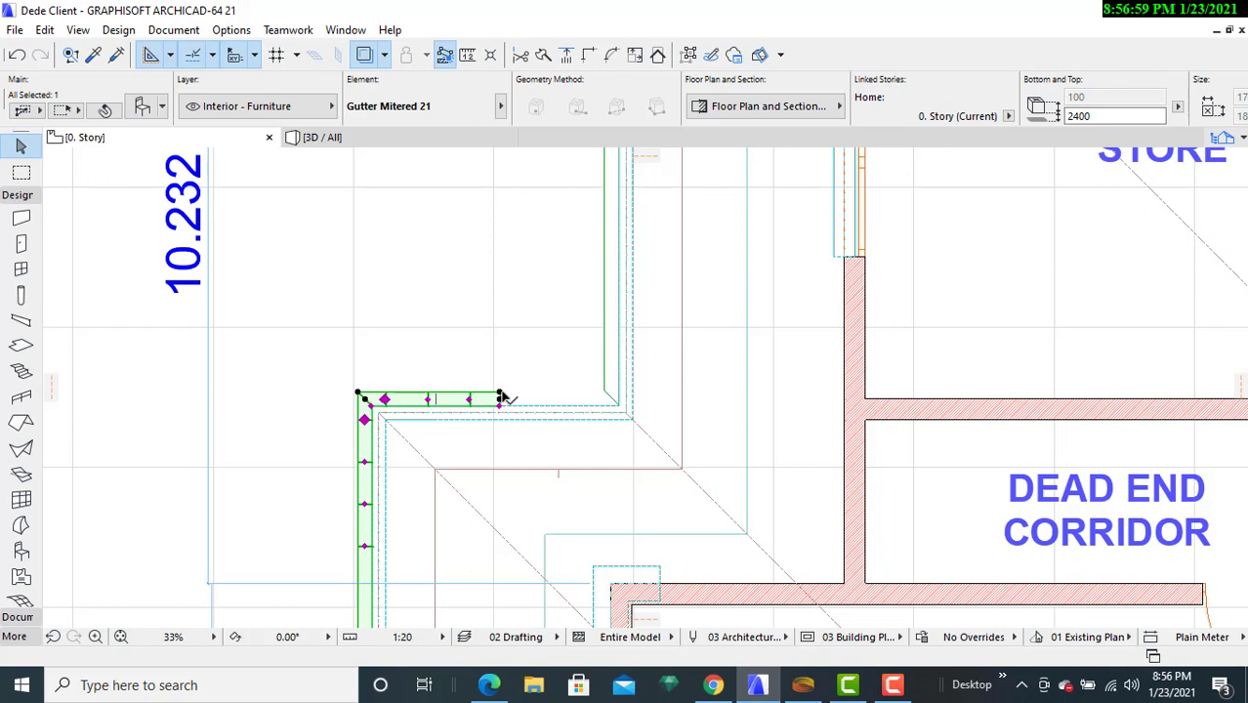
{"action": "left_click", "coordinate": [500, 398]}
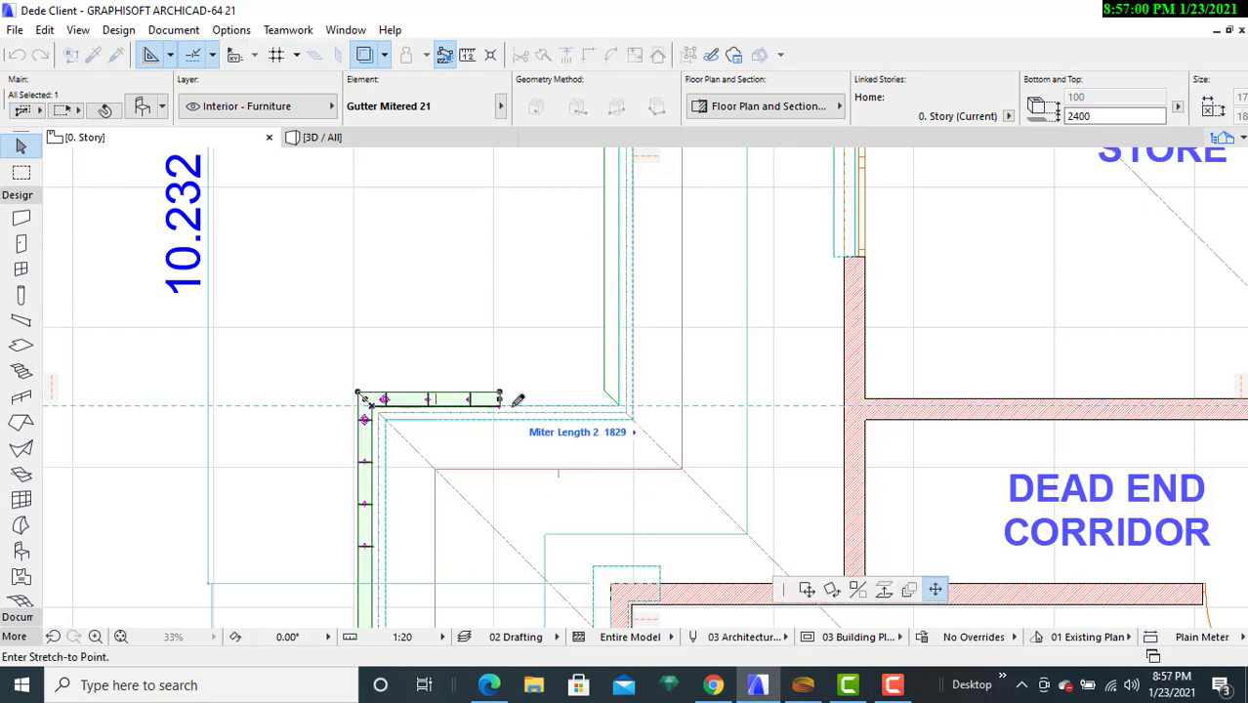
{"action": "left_click", "coordinate": [607, 400]}
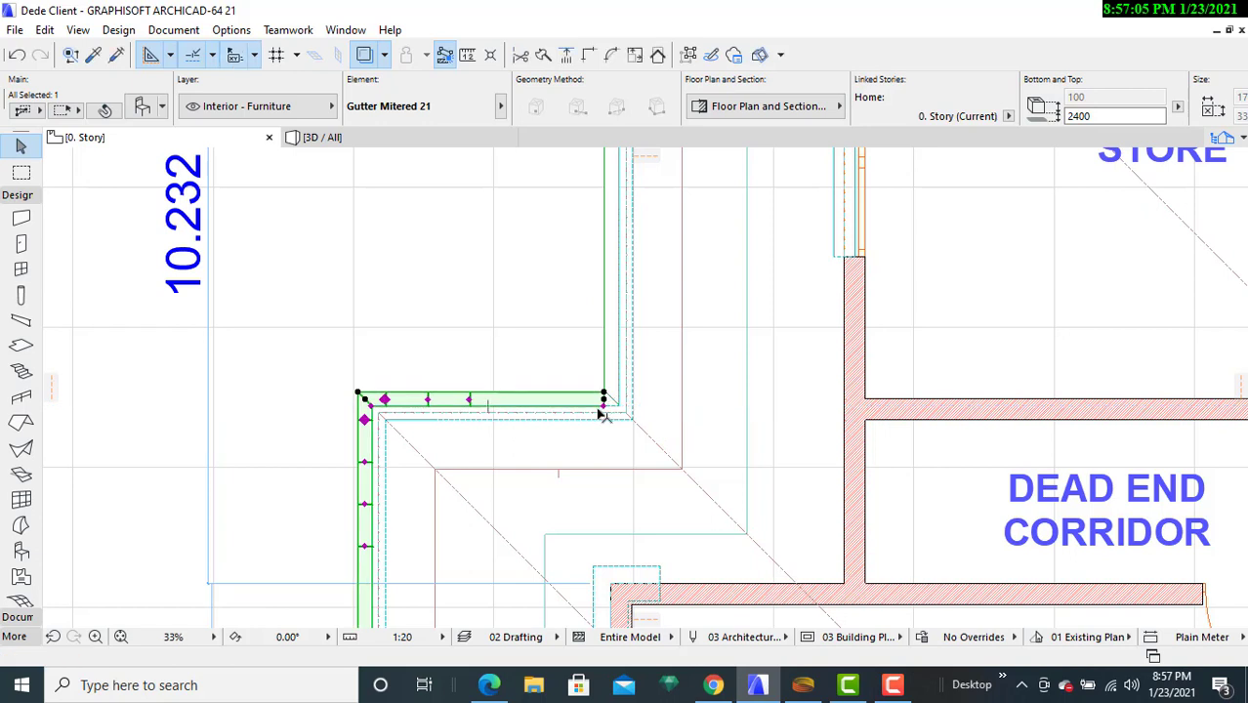
{"action": "left_click", "coordinate": [606, 400]}
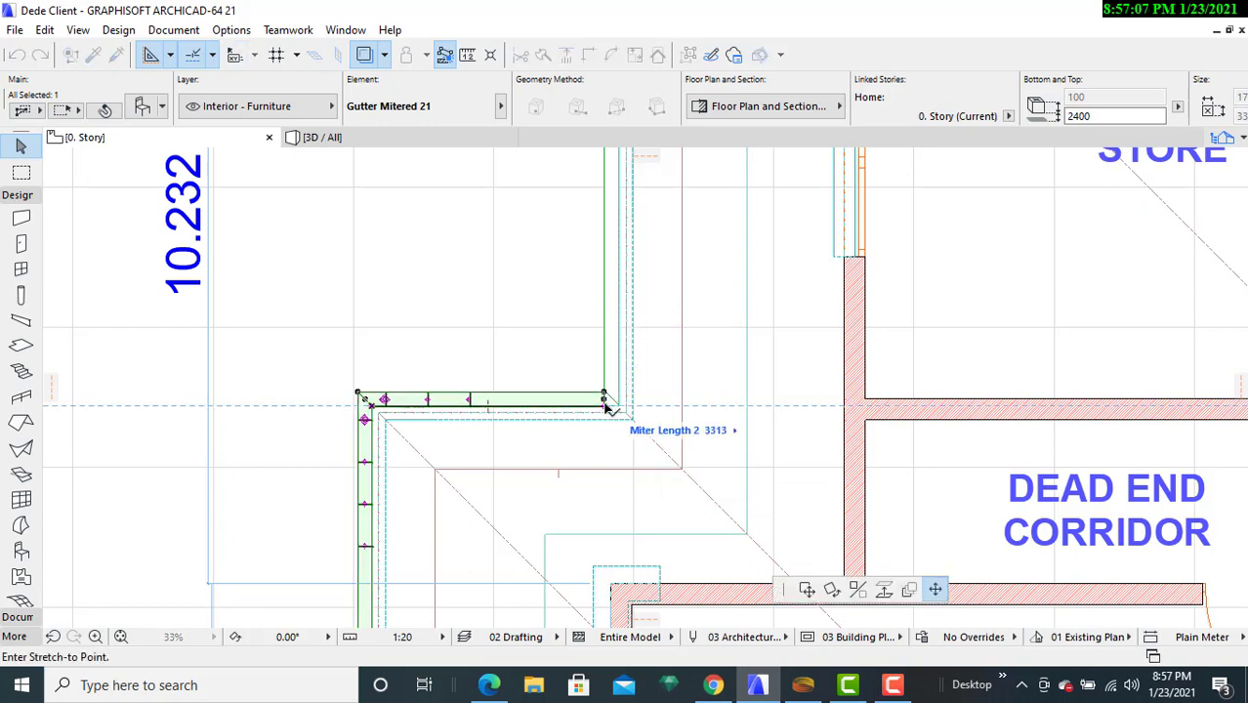
{"action": "left_click", "coordinate": [619, 400]}
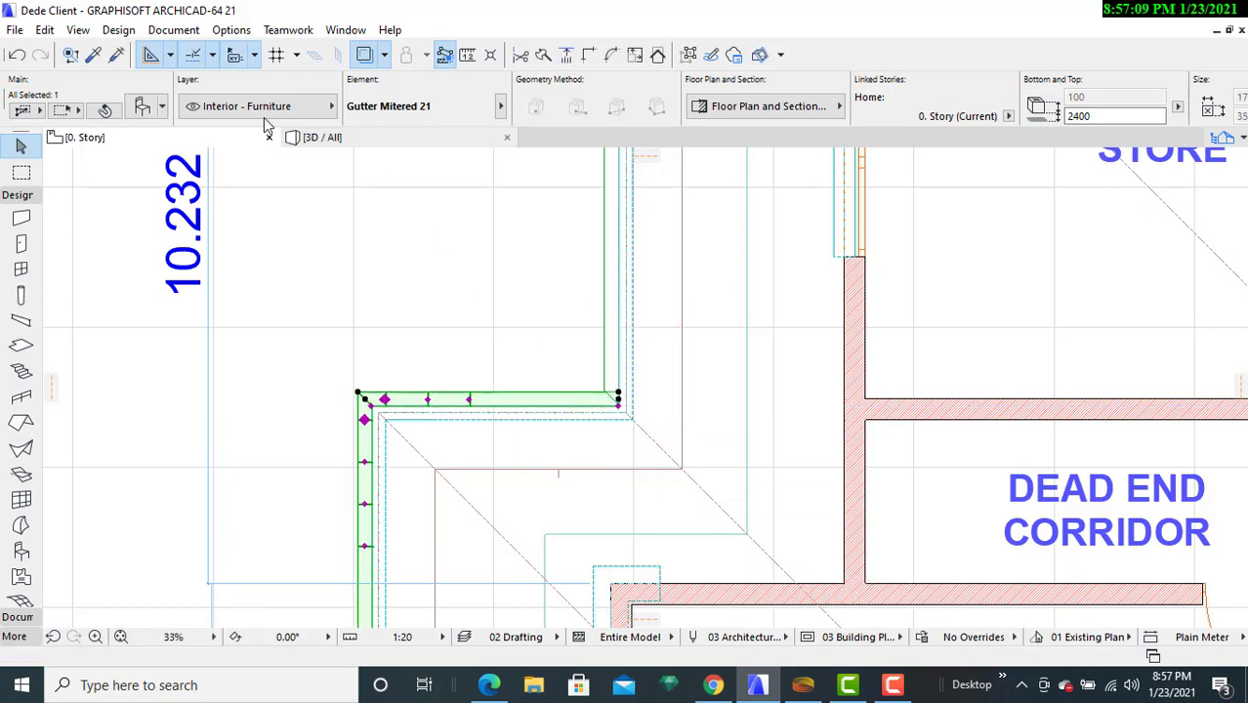
- Try an End Cap 2 angle of 45° on the gutter at the master bedroom's rear corner
{"action": "left_click", "coordinate": [144, 109]}
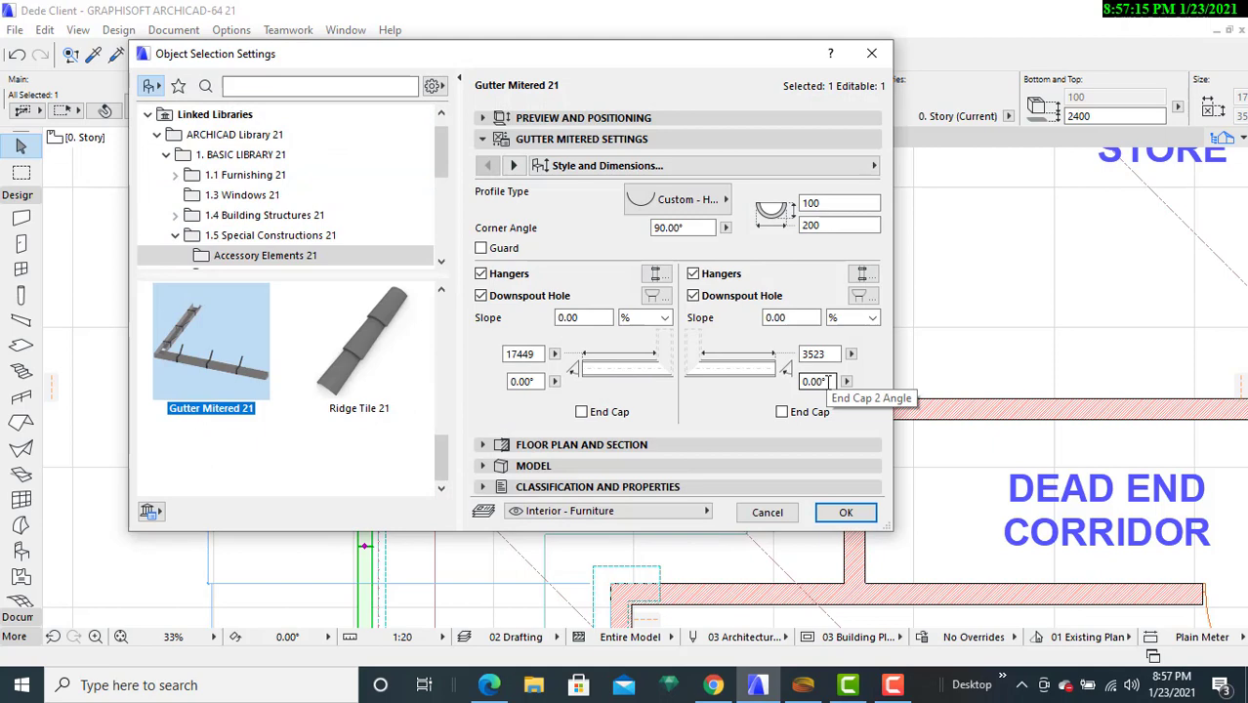
{"action": "left_click", "coordinate": [801, 382]}
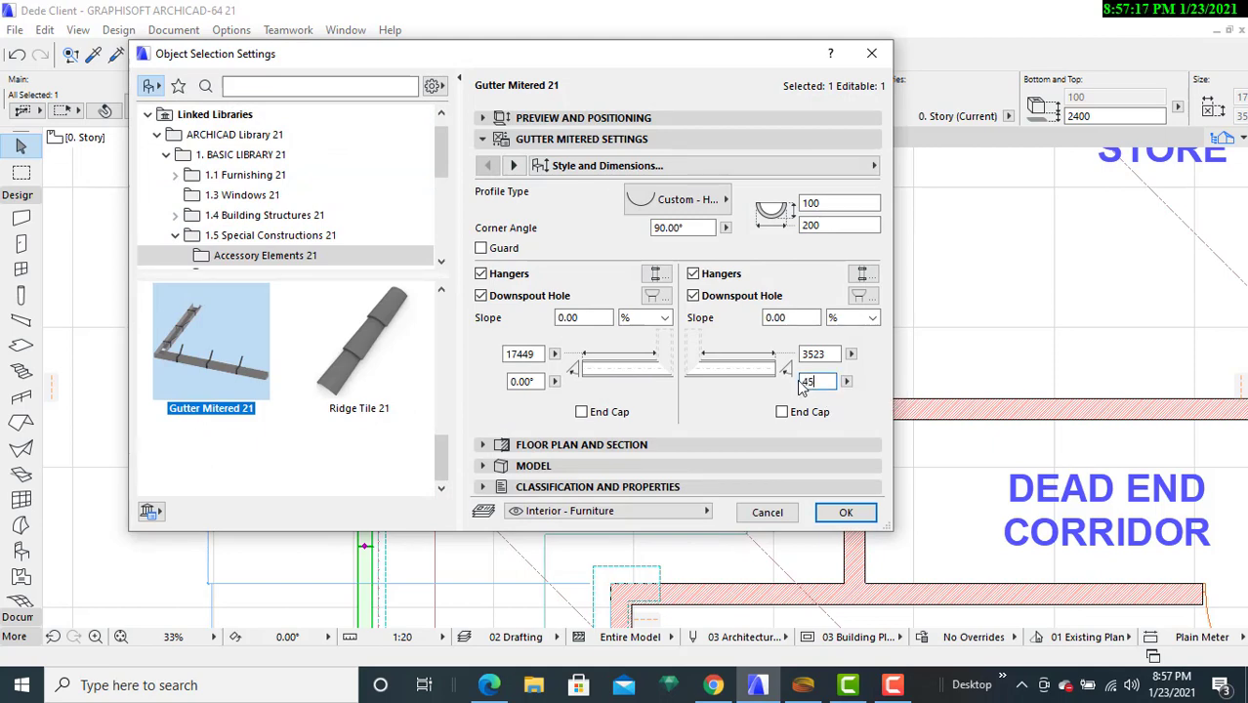
{"action": "type", "text": "45"}
{"action": "left_click", "coordinate": [846, 513]}
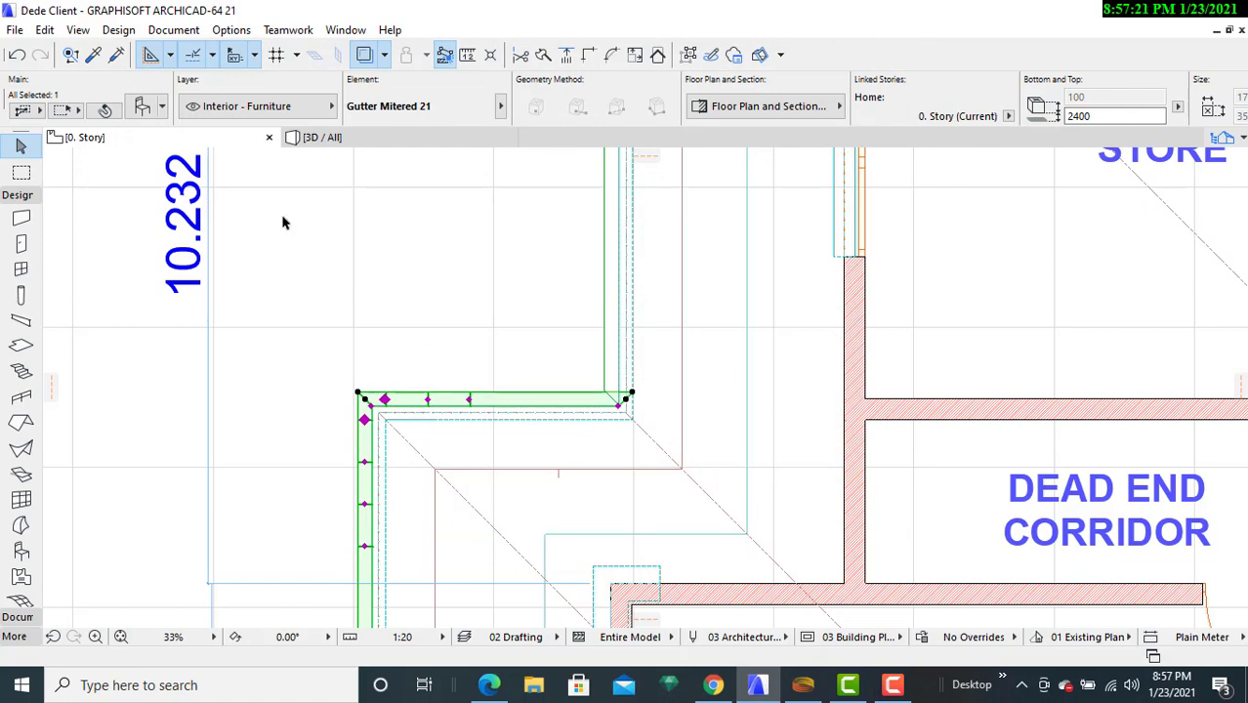
- Set the End Cap 2 angle of the master bedroom's rear corner gutter to -45° and deselect it
{"action": "left_click", "coordinate": [142, 109]}
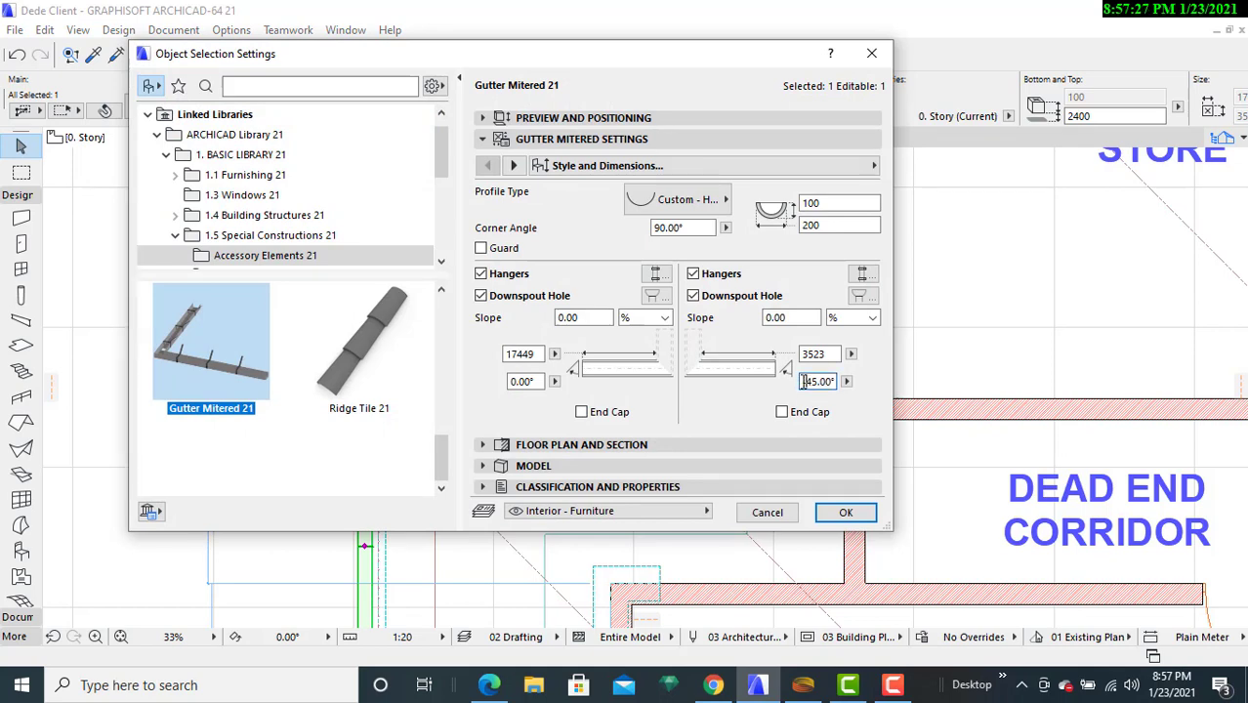
{"action": "left_click", "coordinate": [848, 512]}
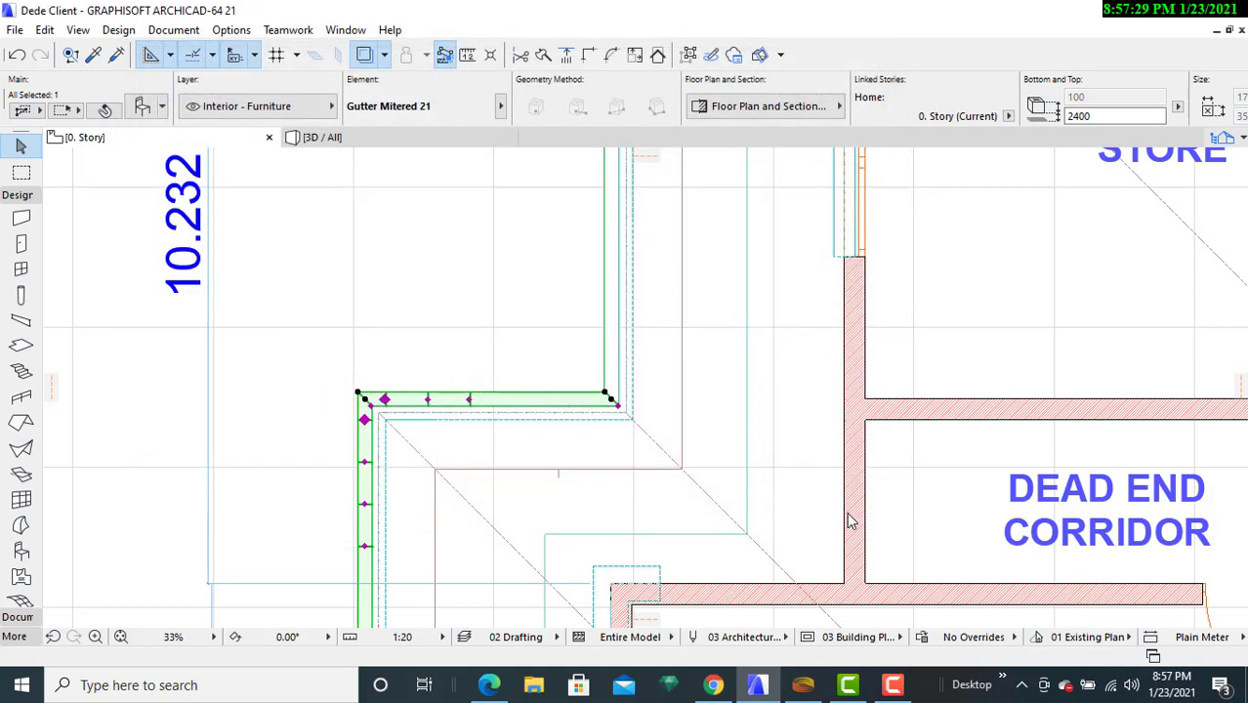
{"action": "left_click", "coordinate": [332, 246]}
- Place a copy of the master bedroom's front corner gutter at the entry porch's front roof corner on the master bedroom side
{"action": "scroll", "coordinate": [468, 362], "scroll_direction": "down", "scroll_amount": 6}
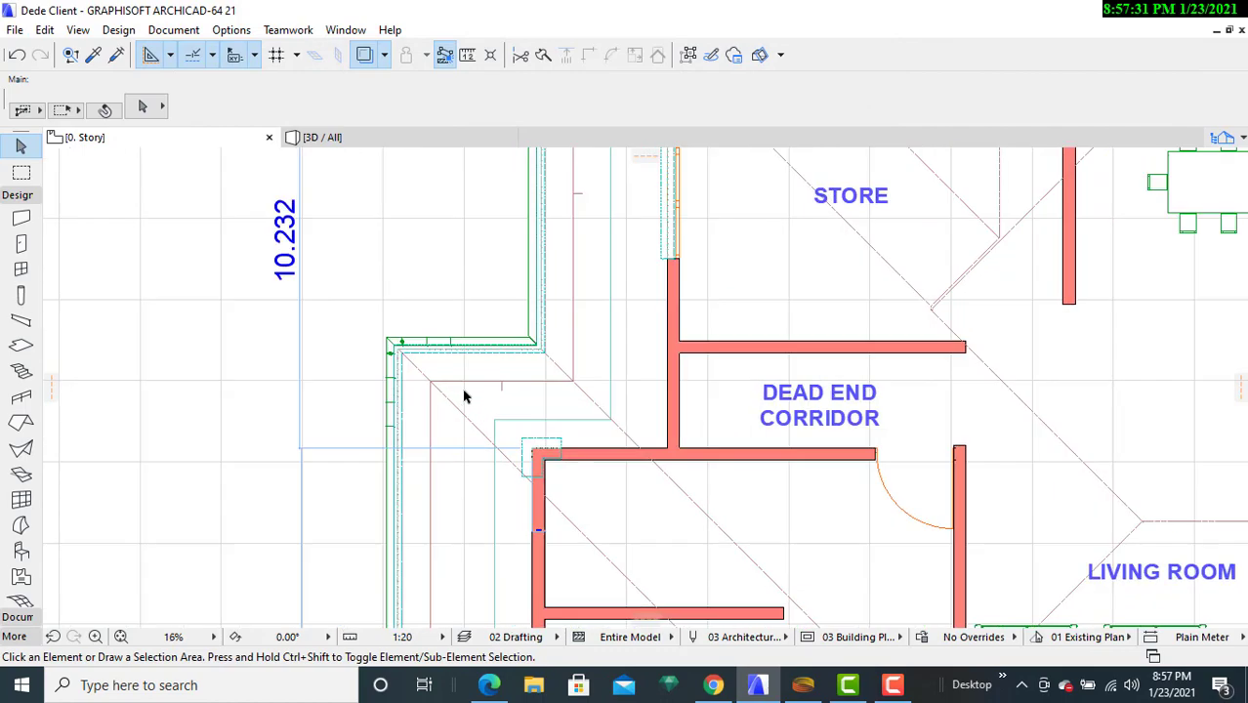
{"action": "scroll", "coordinate": [469, 394], "scroll_direction": "down", "scroll_amount": 4}
{"action": "scroll", "coordinate": [527, 479], "scroll_direction": "up", "scroll_amount": 5}
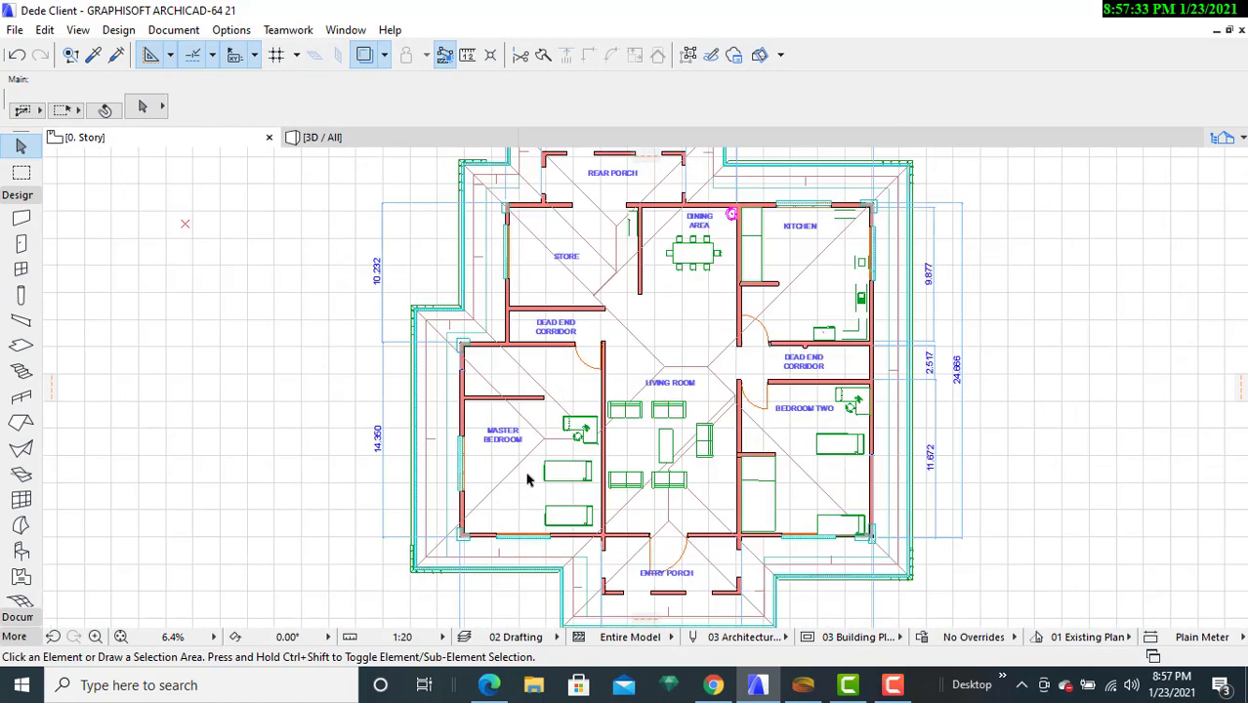
{"action": "scroll", "coordinate": [385, 485], "scroll_direction": "up", "scroll_amount": 1}
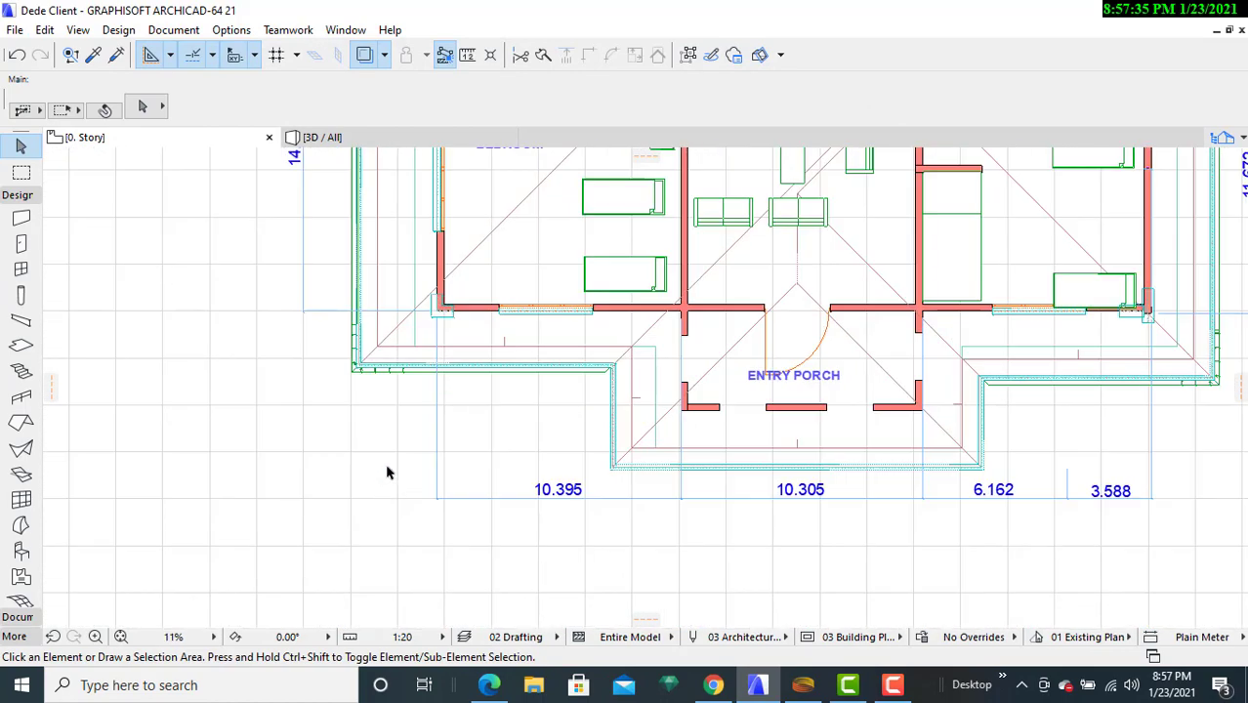
{"action": "scroll", "coordinate": [411, 447], "scroll_direction": "up", "scroll_amount": 1}
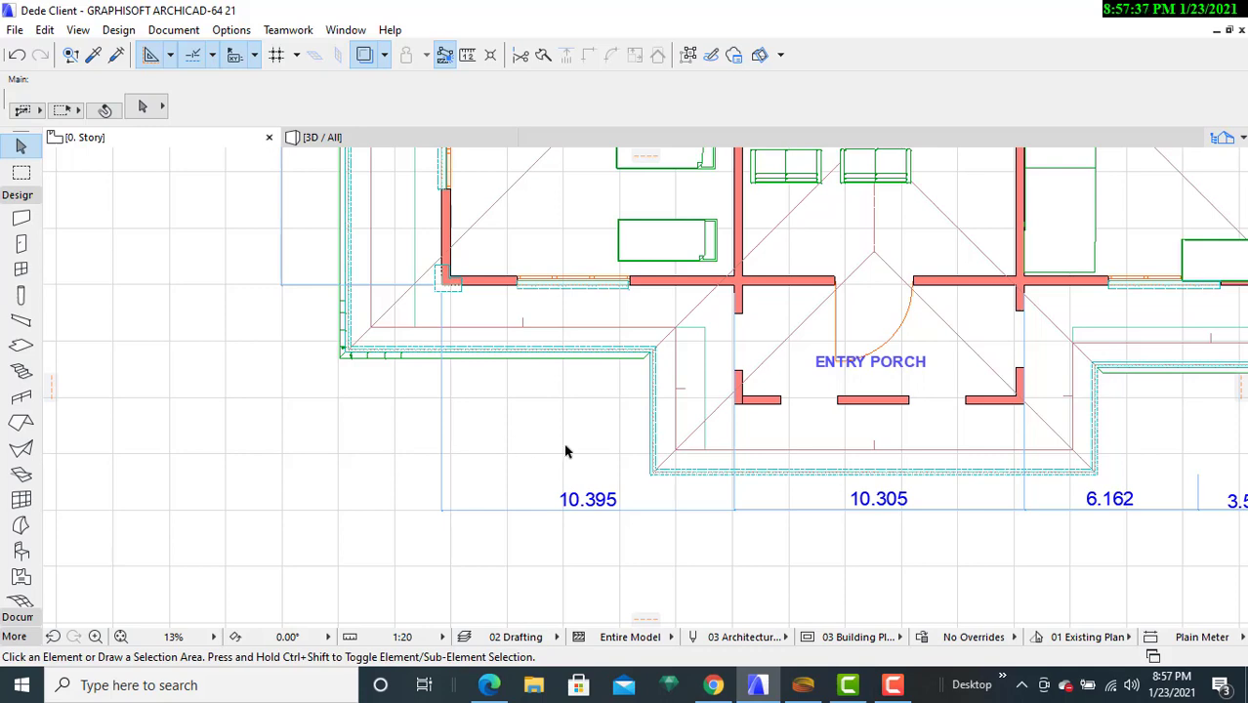
{"action": "middle_click_drag", "start_coordinate": [869, 474], "coordinate": [649, 439]}
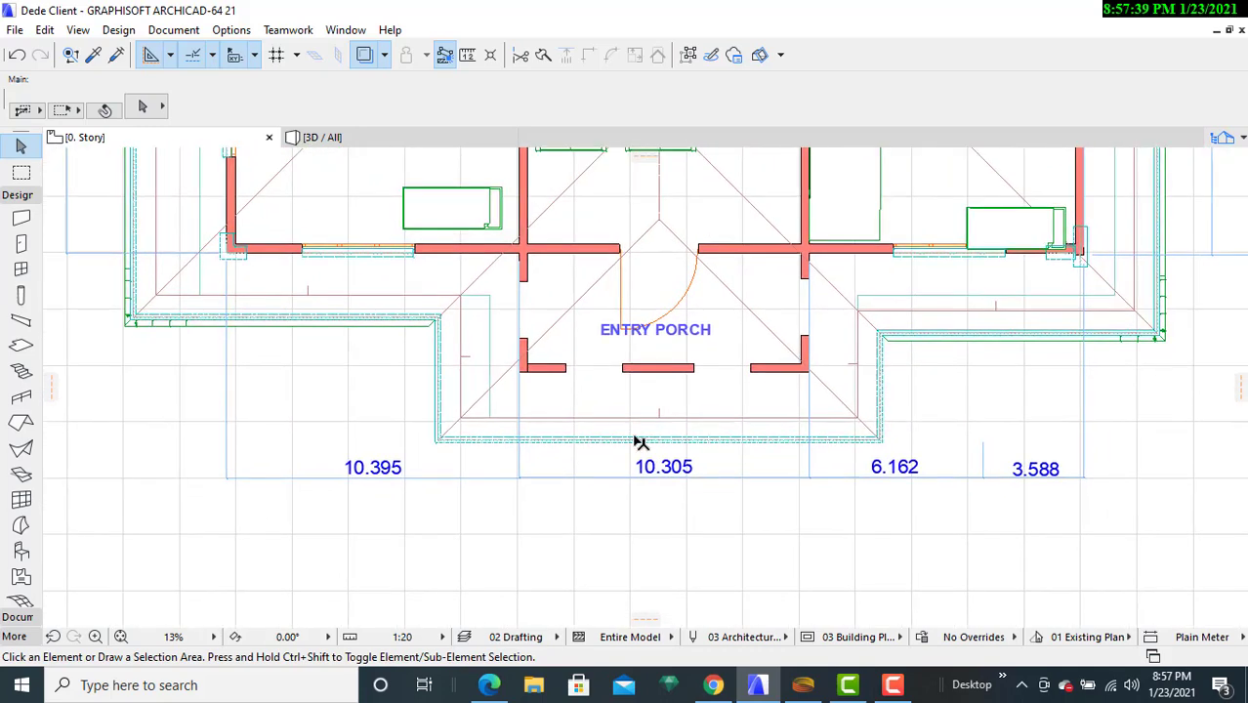
{"action": "left_click", "coordinate": [197, 333]}
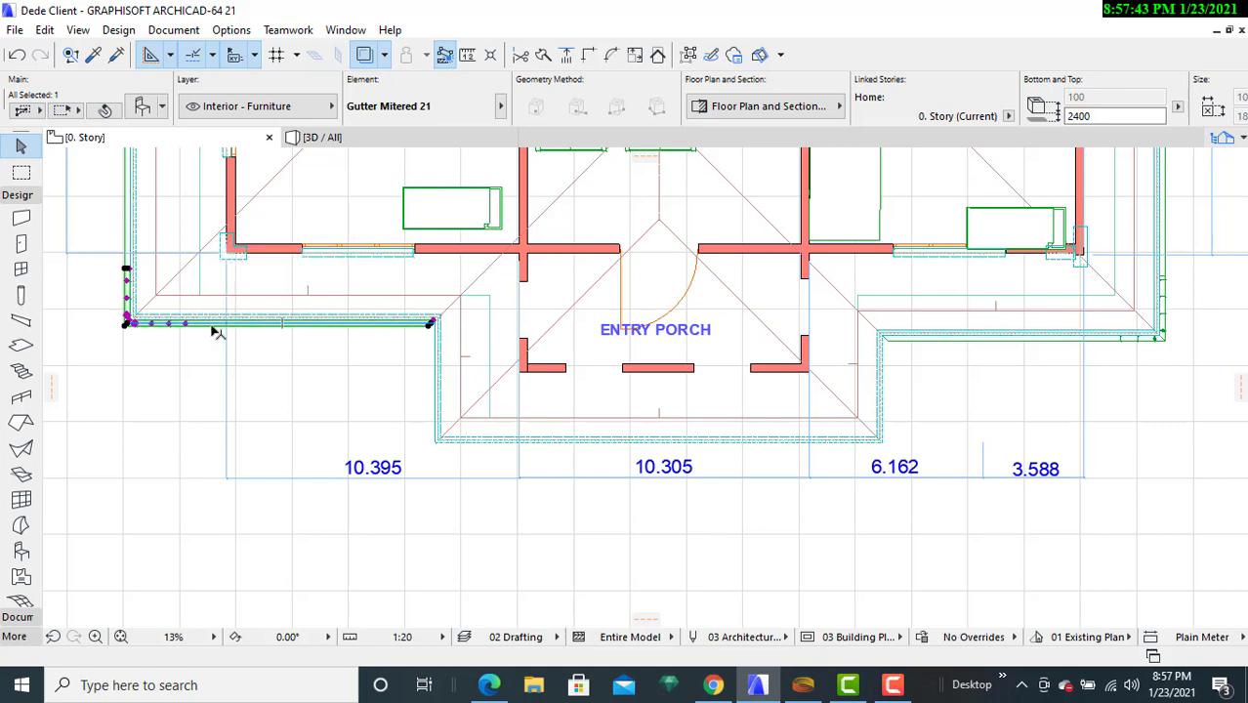
{"action": "right_click", "coordinate": [214, 331]}
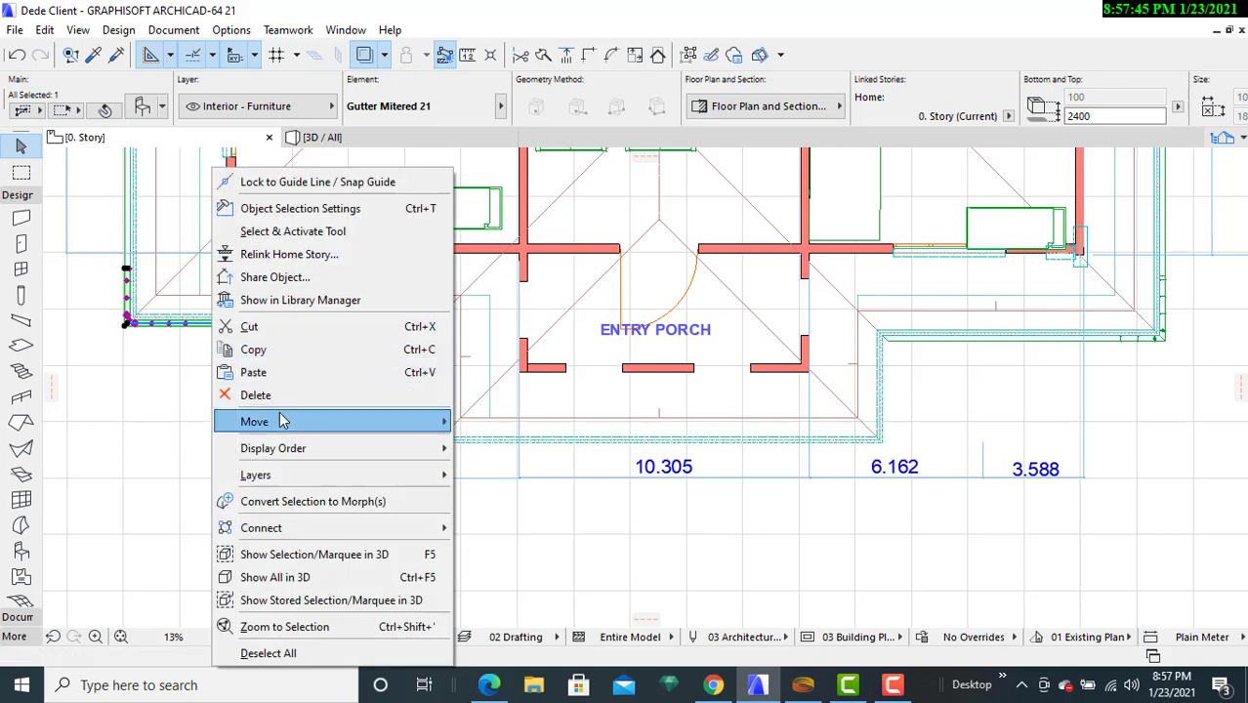
{"action": "mouse_move", "coordinate": [281, 421]}
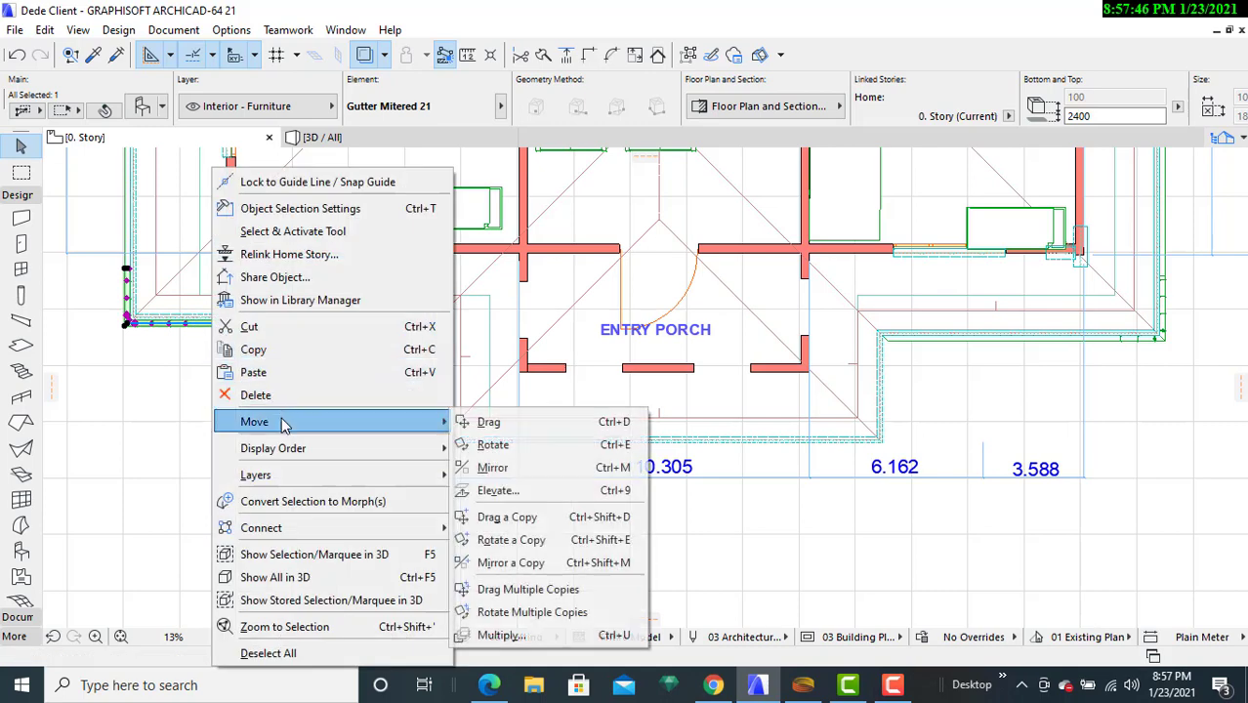
{"action": "left_click", "coordinate": [566, 517]}
{"action": "left_click", "coordinate": [222, 325]}
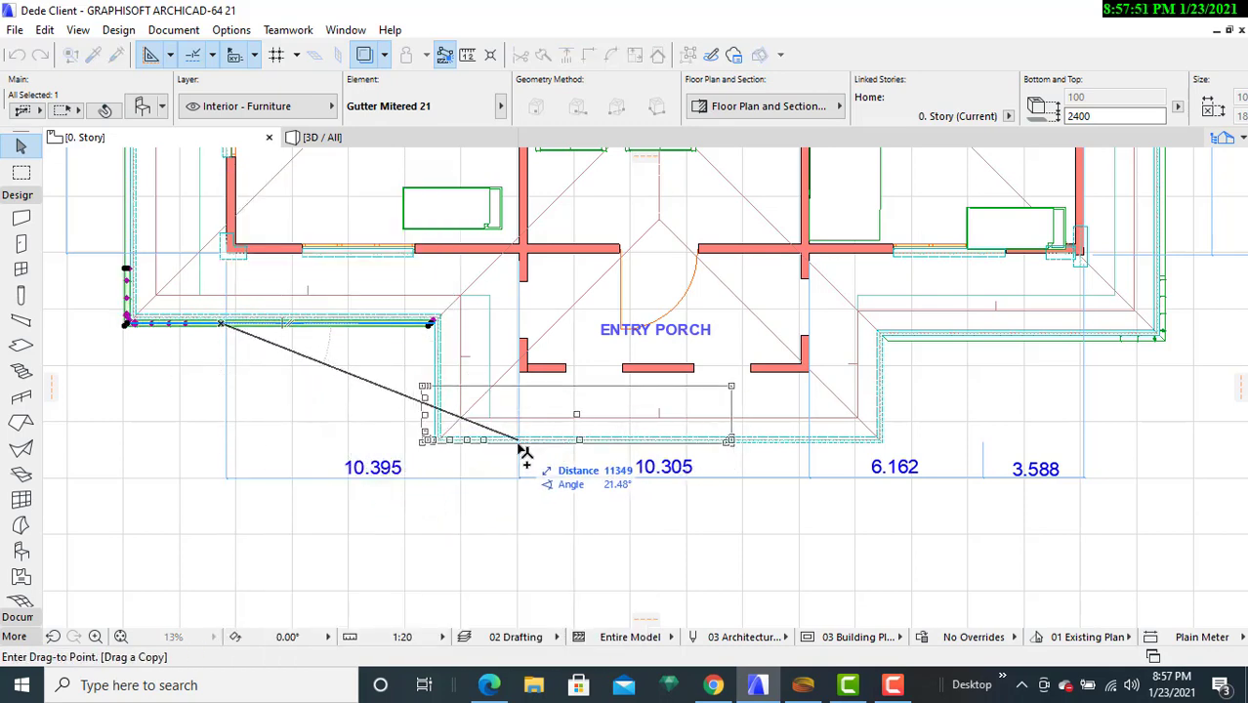
{"action": "scroll", "coordinate": [524, 447], "scroll_direction": "up", "scroll_amount": 3}
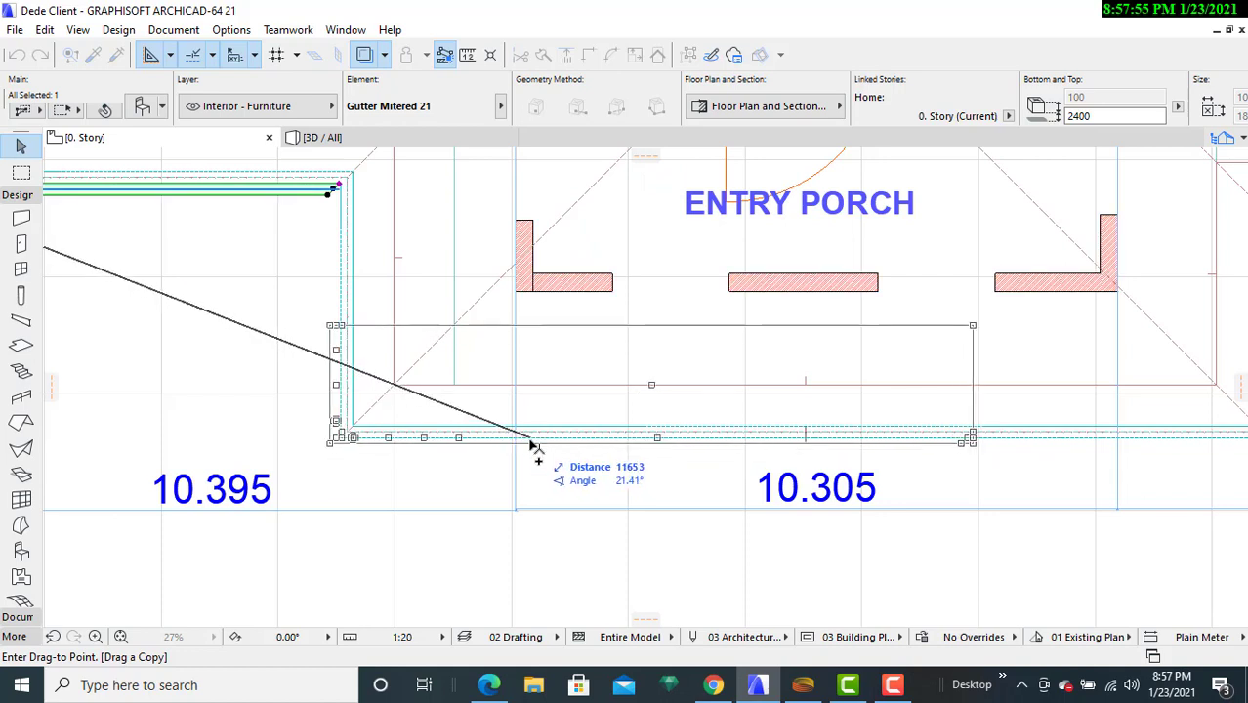
{"action": "left_click", "coordinate": [532, 447]}
- Set the copied entry porch gutter's End Cap 1 angle to 0°
{"action": "scroll", "coordinate": [521, 465], "scroll_direction": "up", "scroll_amount": 2}
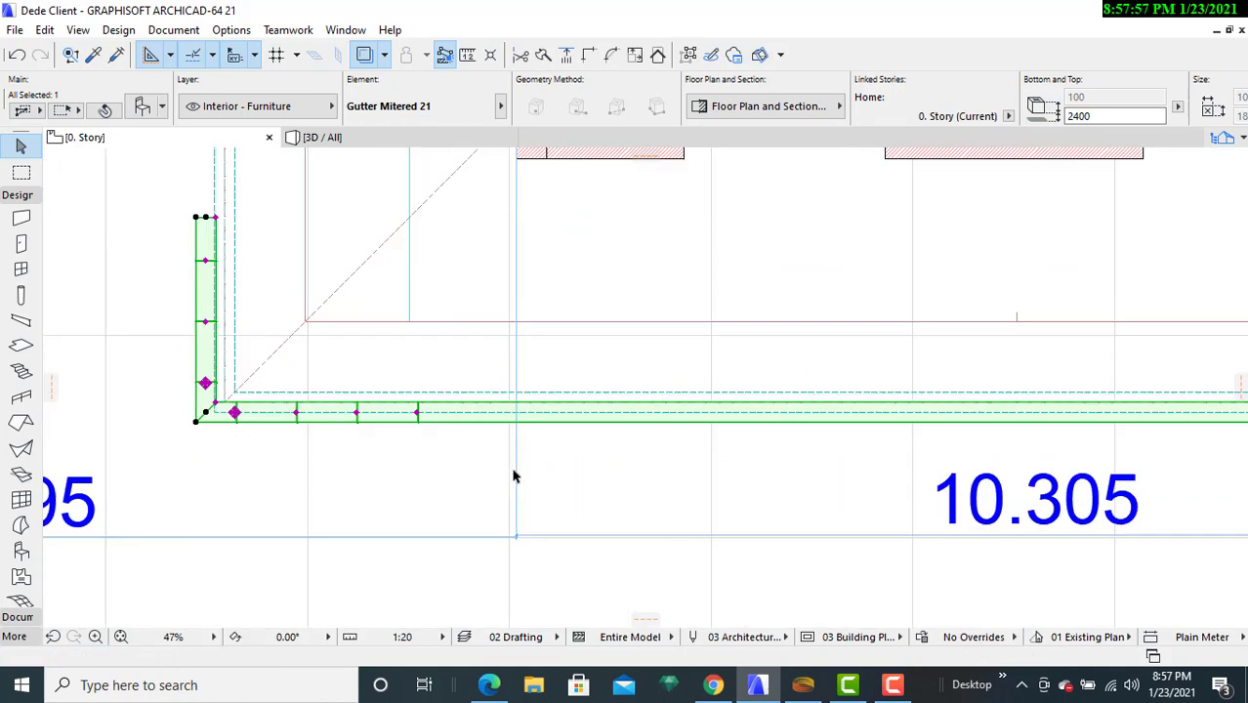
{"action": "scroll", "coordinate": [518, 473], "scroll_direction": "down", "scroll_amount": 3}
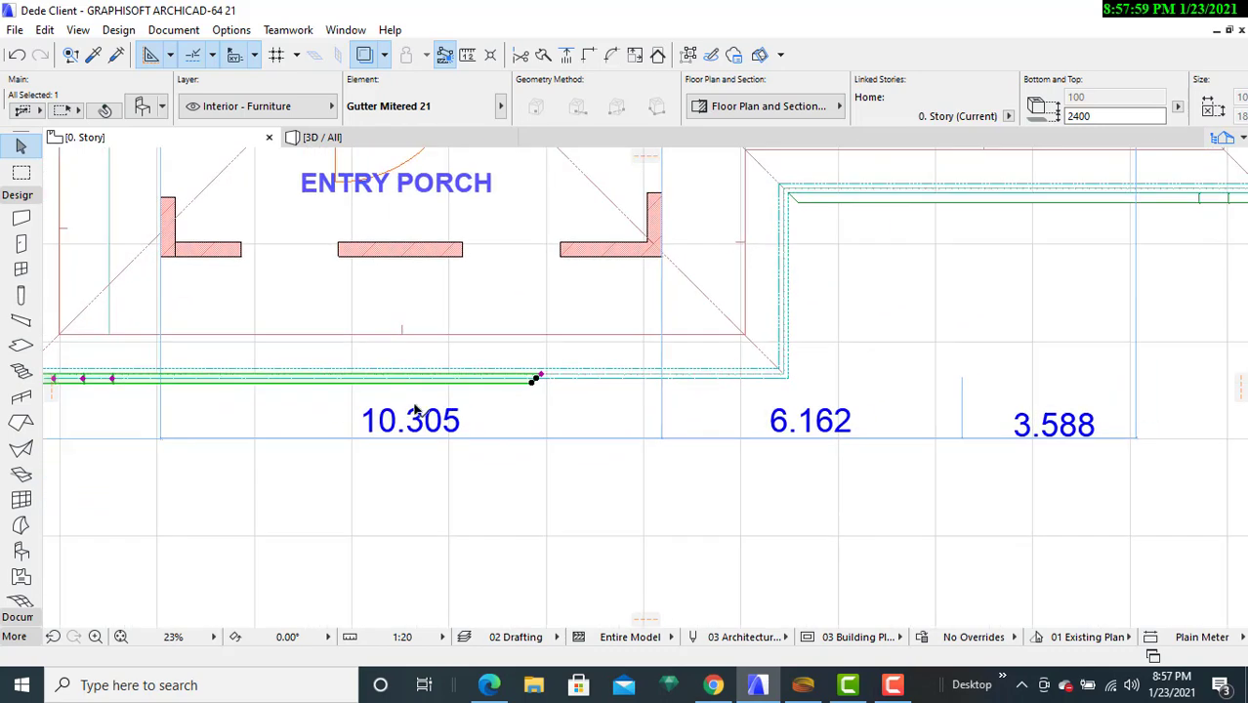
{"action": "scroll", "coordinate": [531, 408], "scroll_direction": "up", "scroll_amount": 2}
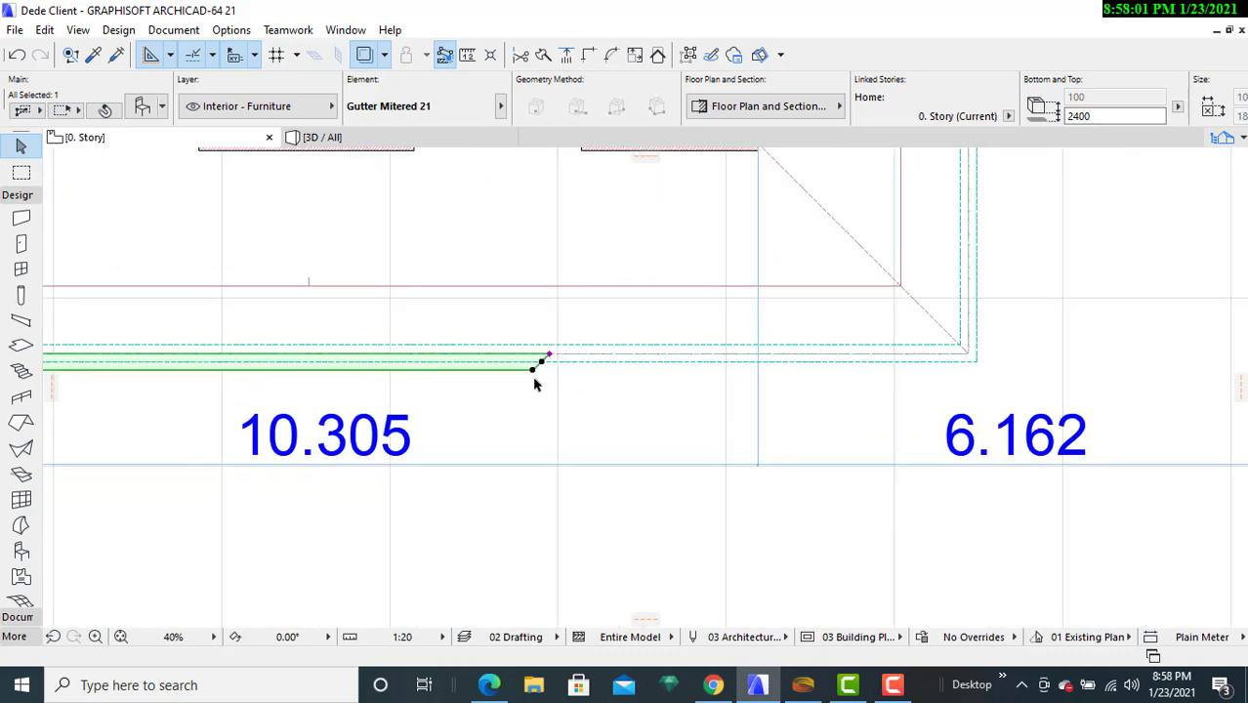
{"action": "left_click", "coordinate": [145, 109]}
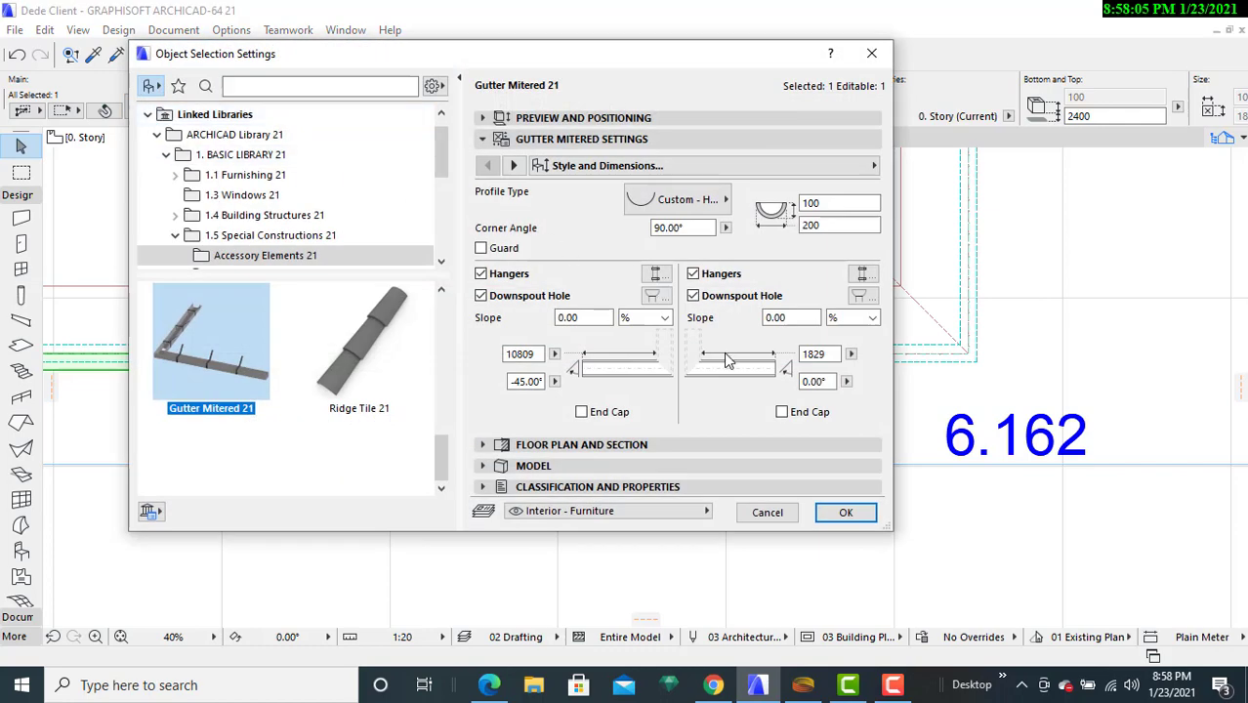
{"action": "left_click", "coordinate": [532, 381]}
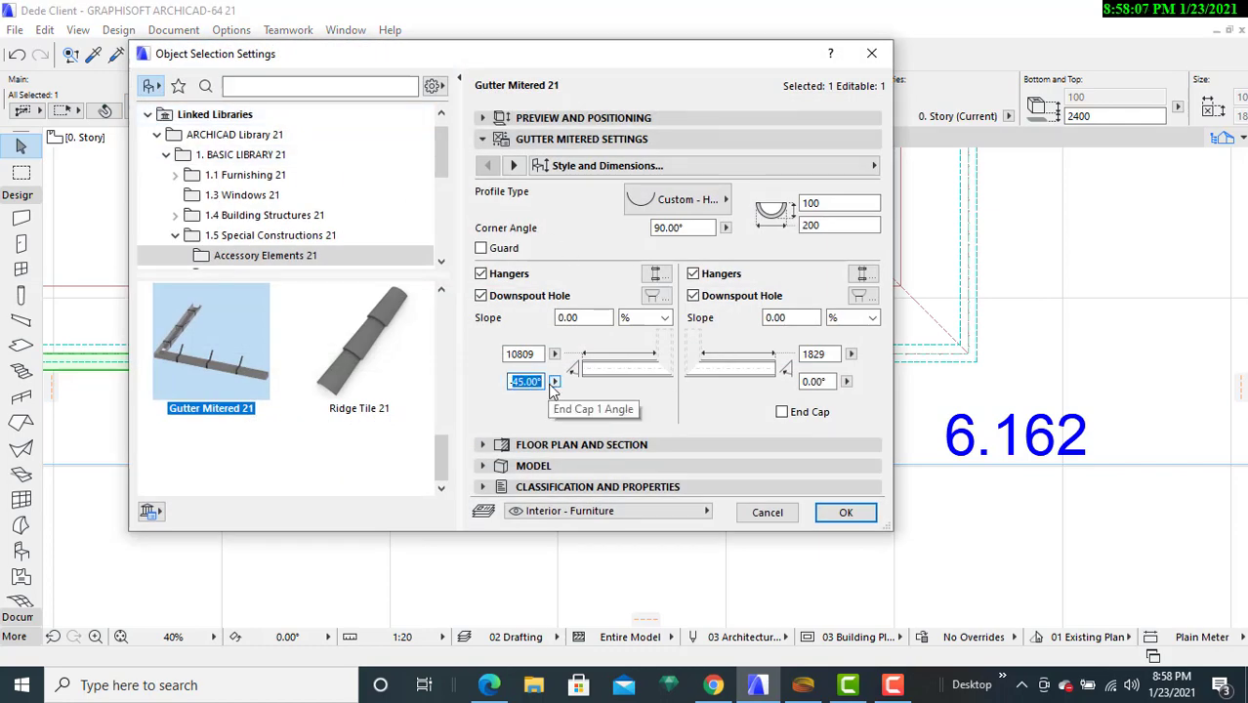
{"action": "type", "text": "-0"}
{"action": "left_click", "coordinate": [845, 513]}
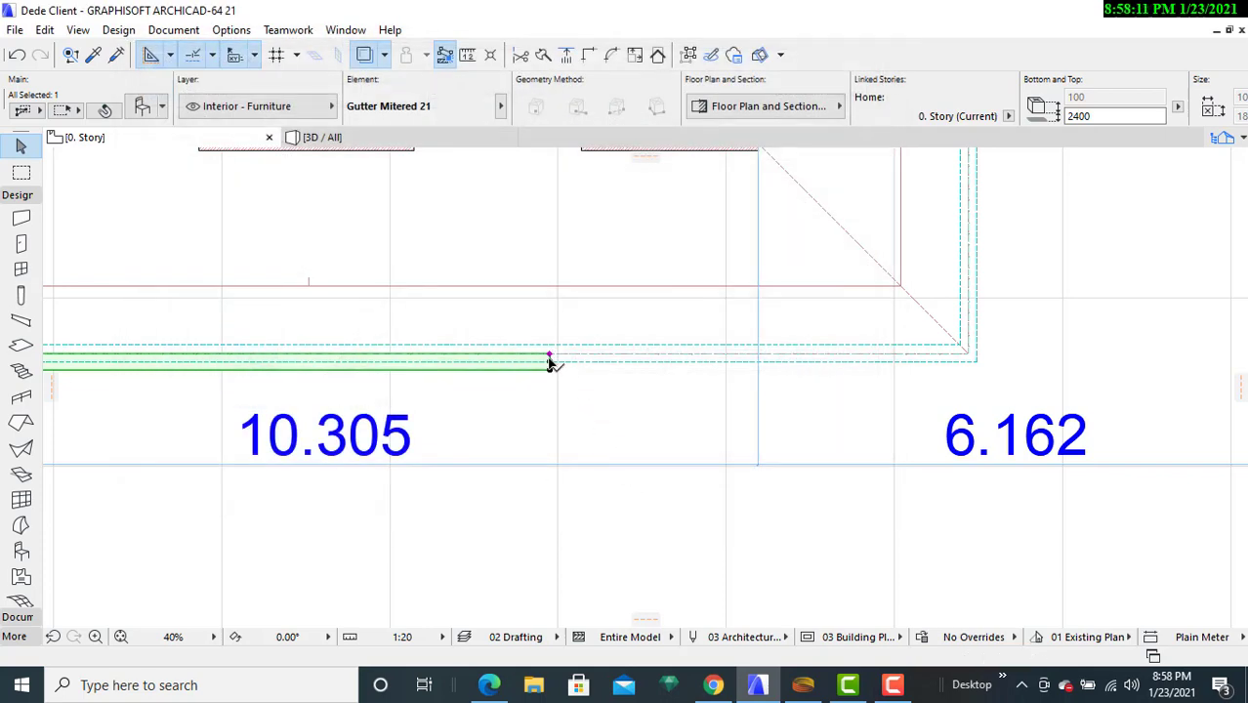
- Stretch the porch gutter's long arm along the front eave to the roof corner on the bedroom two side
{"action": "scroll", "coordinate": [550, 364], "scroll_direction": "down", "scroll_amount": 4}
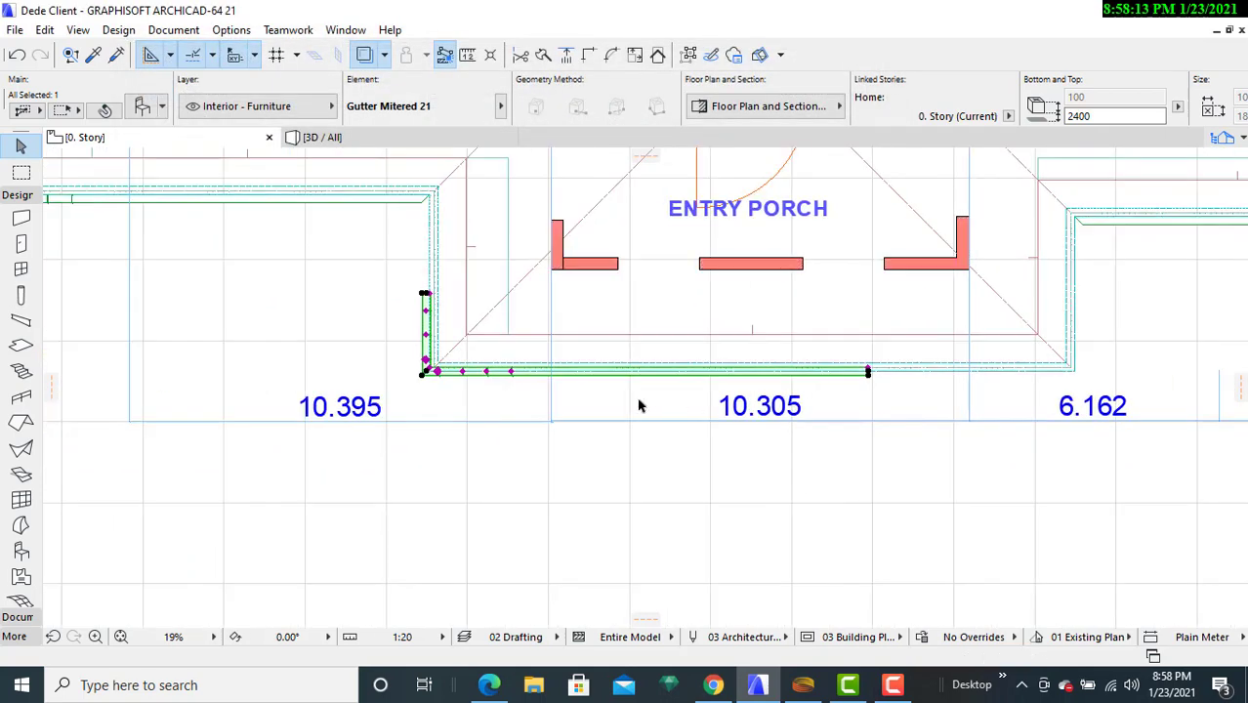
{"action": "middle_click_drag", "start_coordinate": [857, 405], "coordinate": [561, 439]}
{"action": "scroll", "coordinate": [577, 411], "scroll_direction": "up", "scroll_amount": 7}
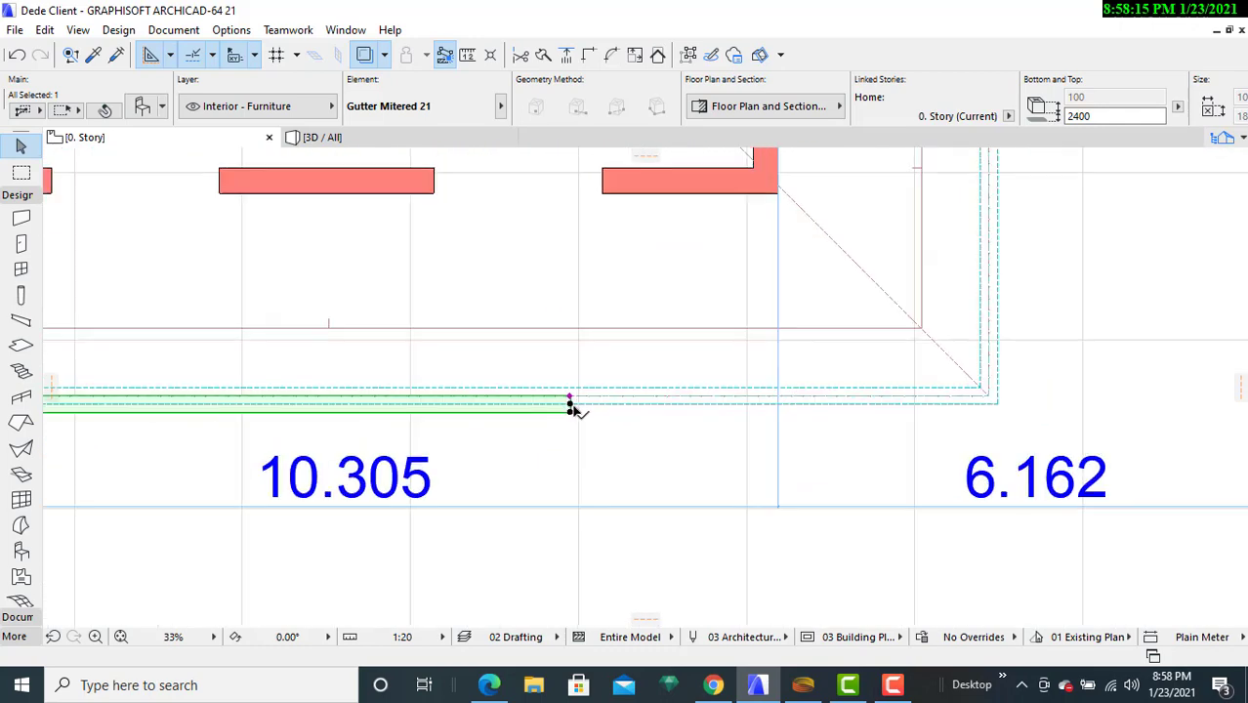
{"action": "left_click", "coordinate": [568, 395]}
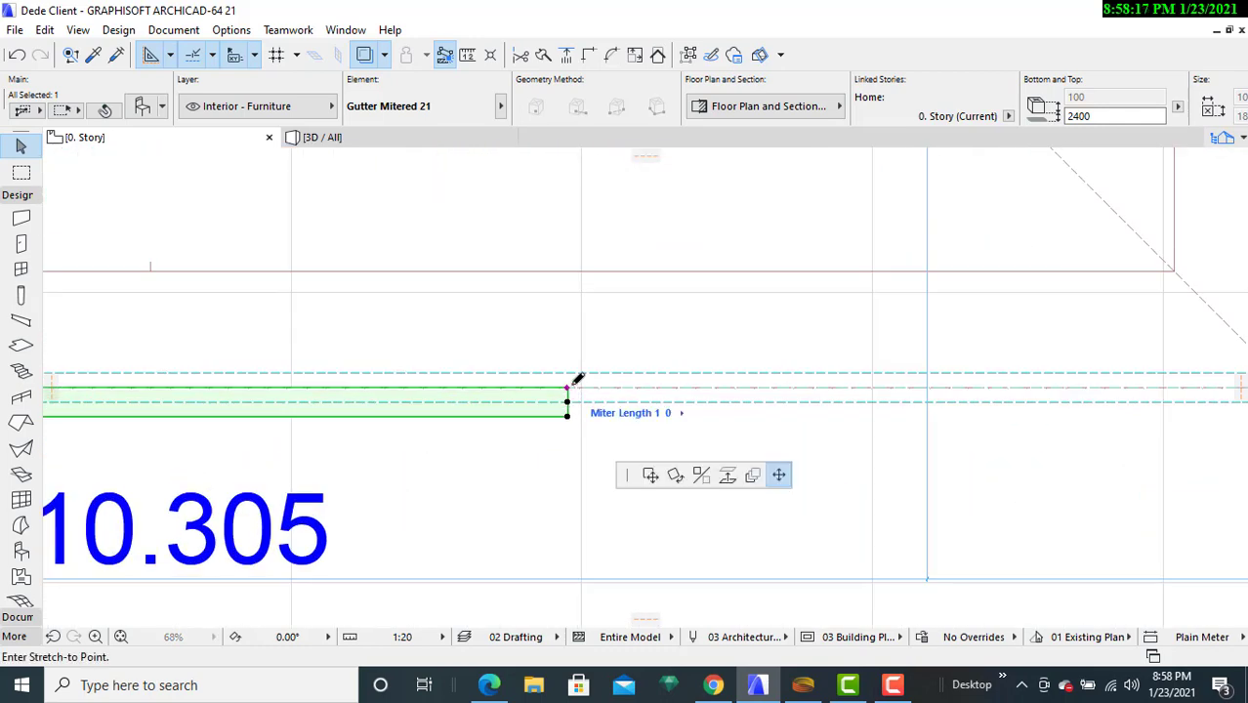
{"action": "middle_click_drag", "start_coordinate": [970, 382], "coordinate": [343, 441]}
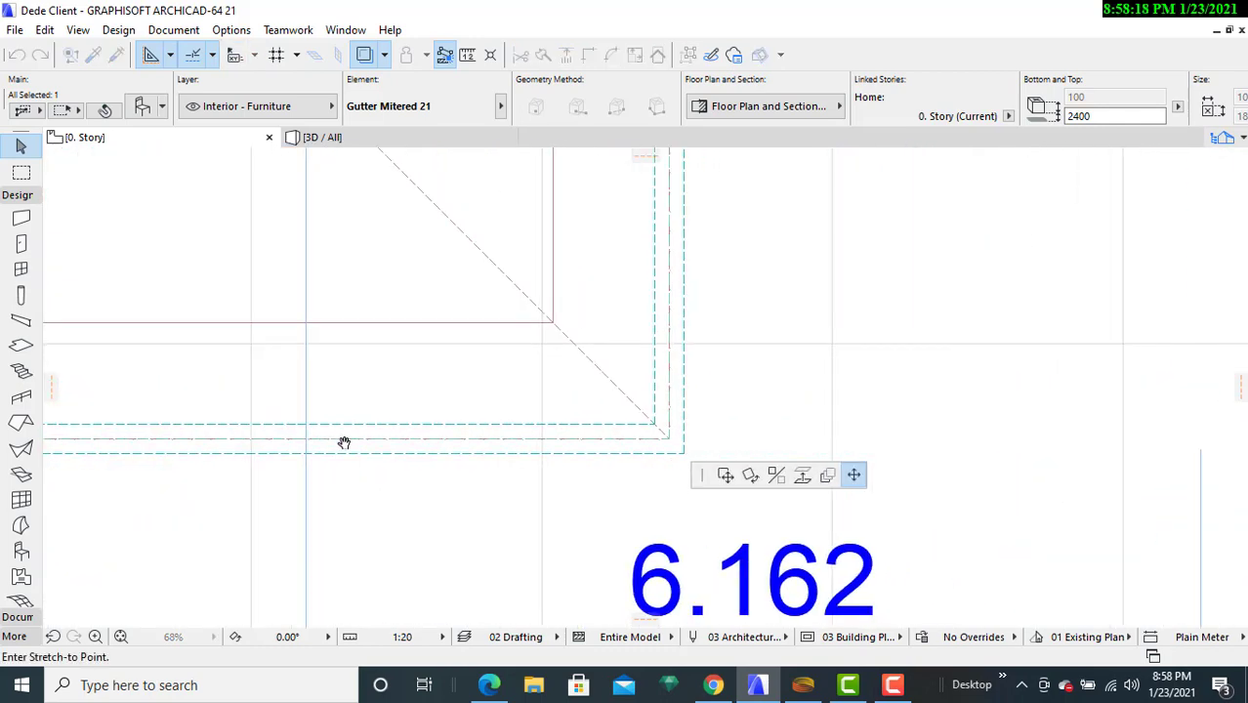
{"action": "left_click", "coordinate": [684, 451]}
- Stretch the porch gutter's short arm back to the inner roof corner, meeting the master bedroom's front gutter
{"action": "middle_click_drag", "start_coordinate": [310, 456], "coordinate": [1211, 358]}
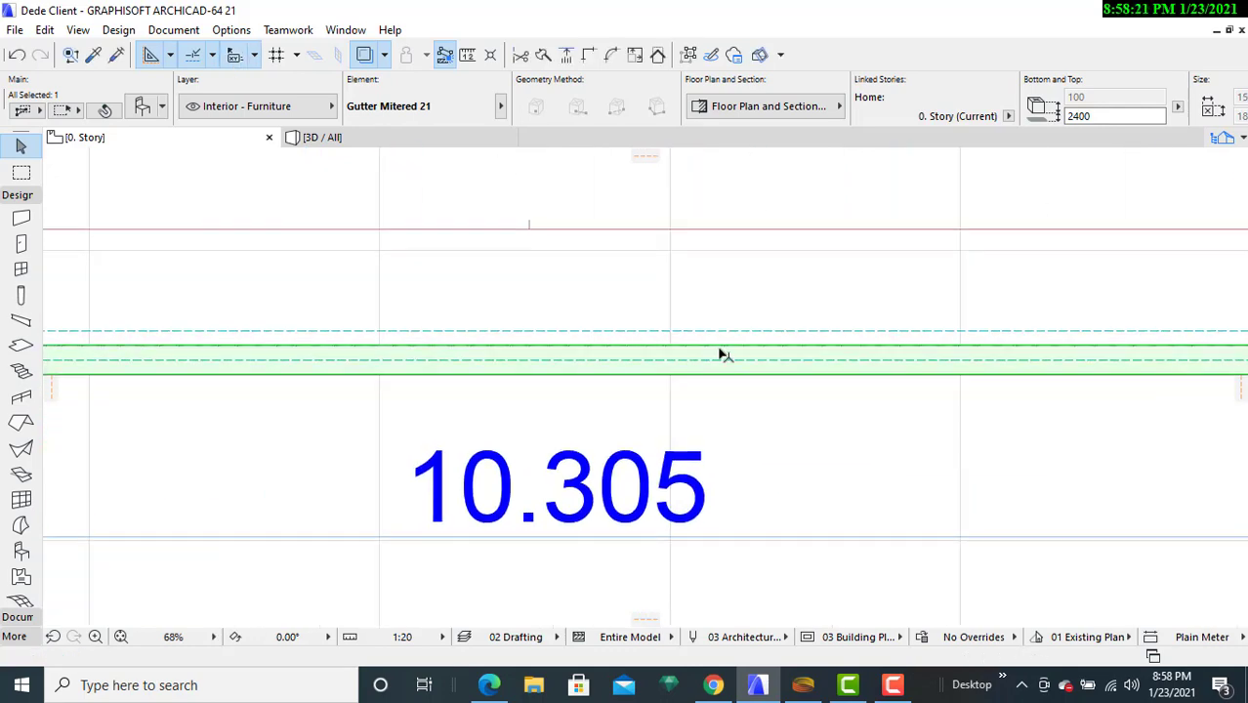
{"action": "middle_click_drag", "start_coordinate": [188, 286], "coordinate": [1121, 344]}
{"action": "middle_click_drag", "start_coordinate": [398, 361], "coordinate": [376, 460]}
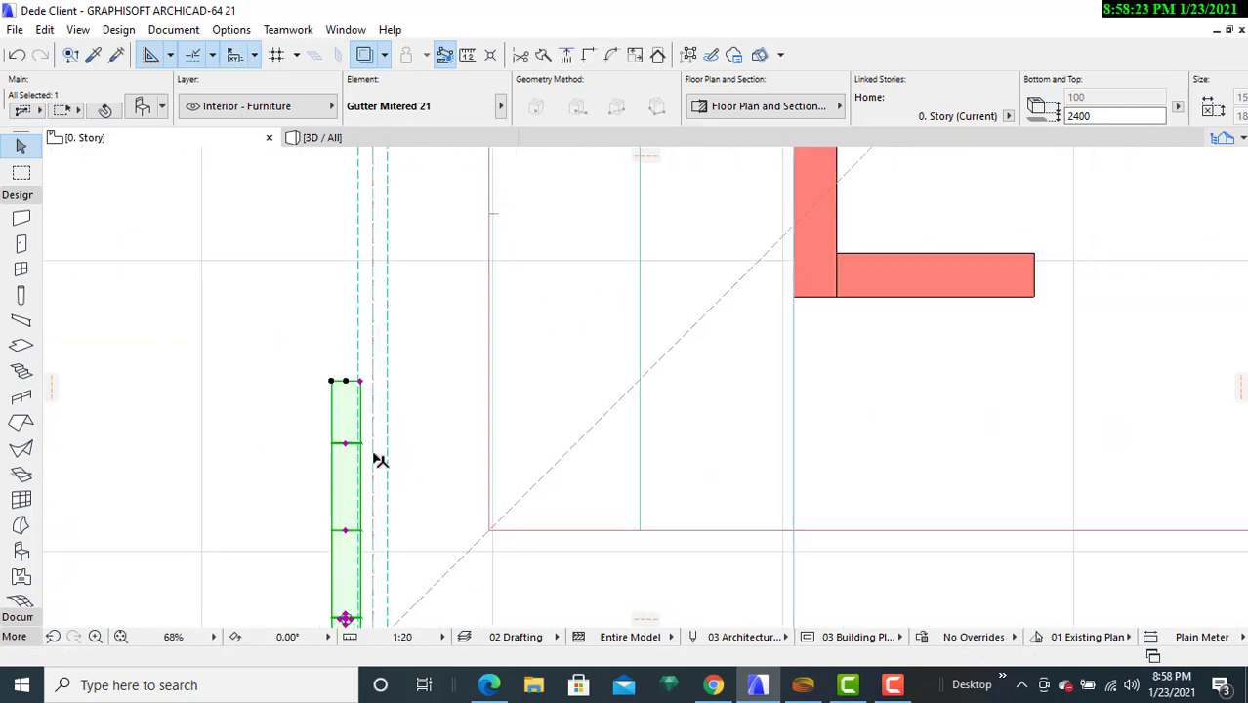
{"action": "left_click", "coordinate": [359, 382]}
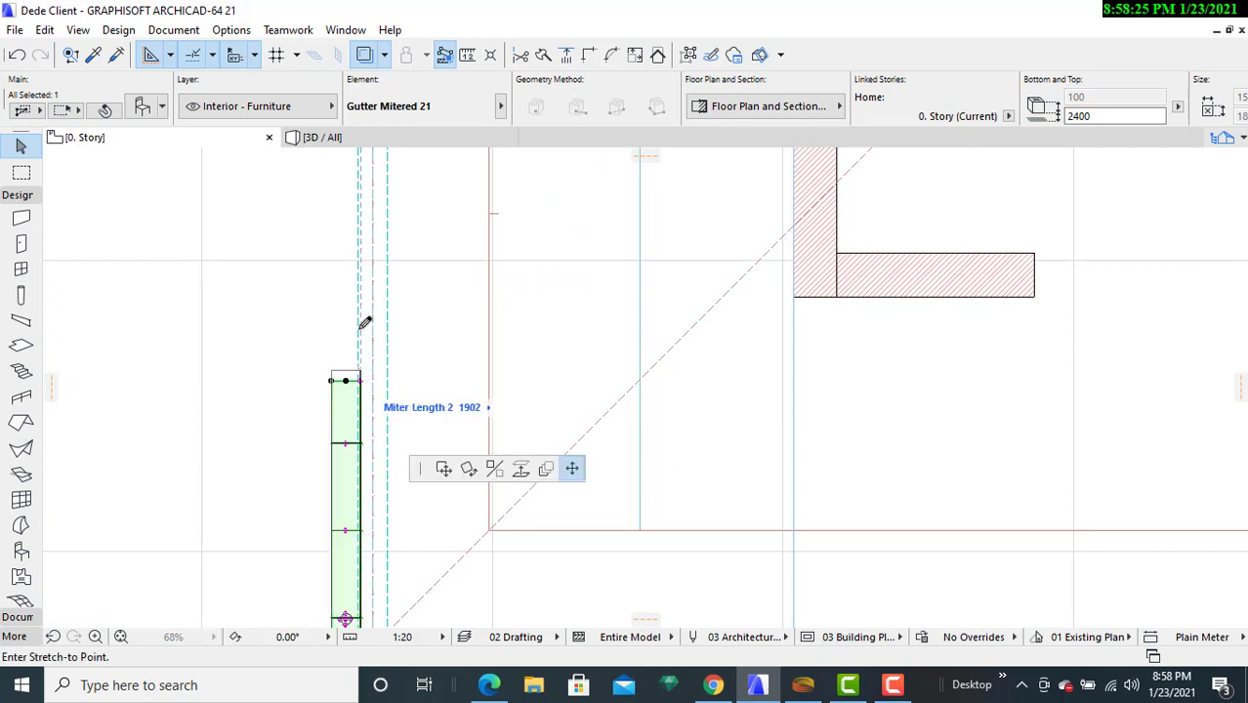
{"action": "middle_click_drag", "start_coordinate": [361, 250], "coordinate": [362, 553]}
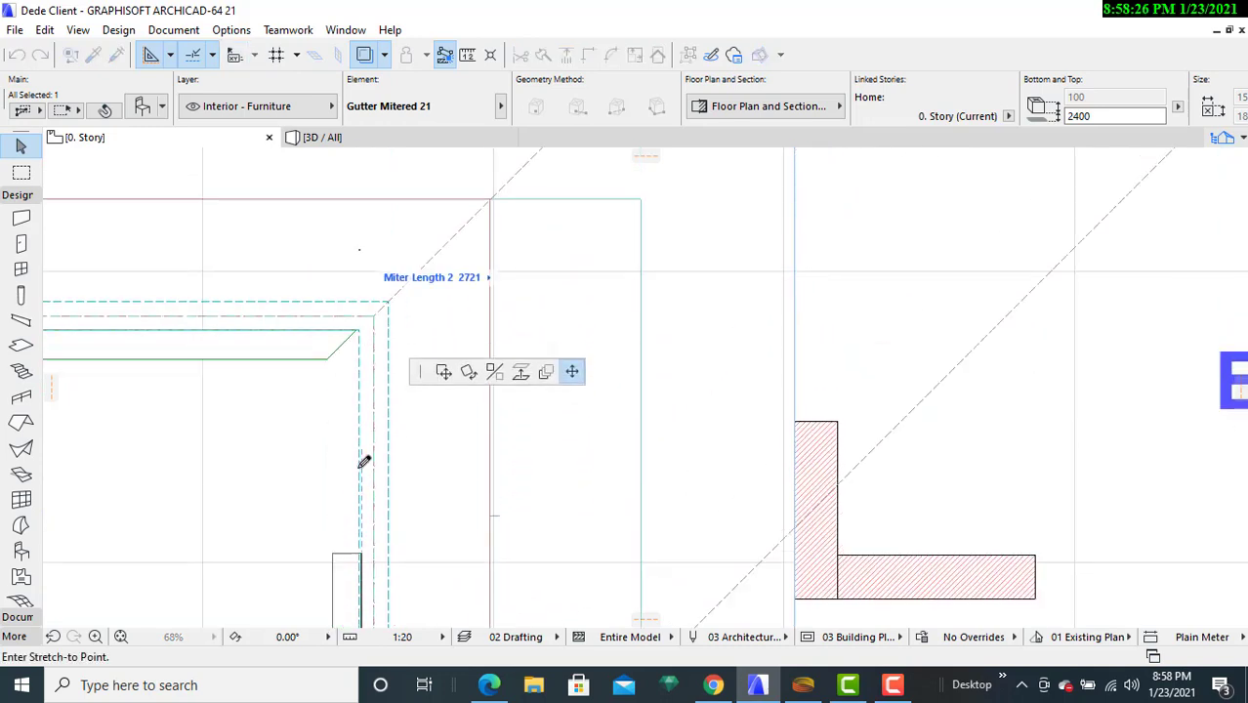
{"action": "left_click", "coordinate": [361, 329]}
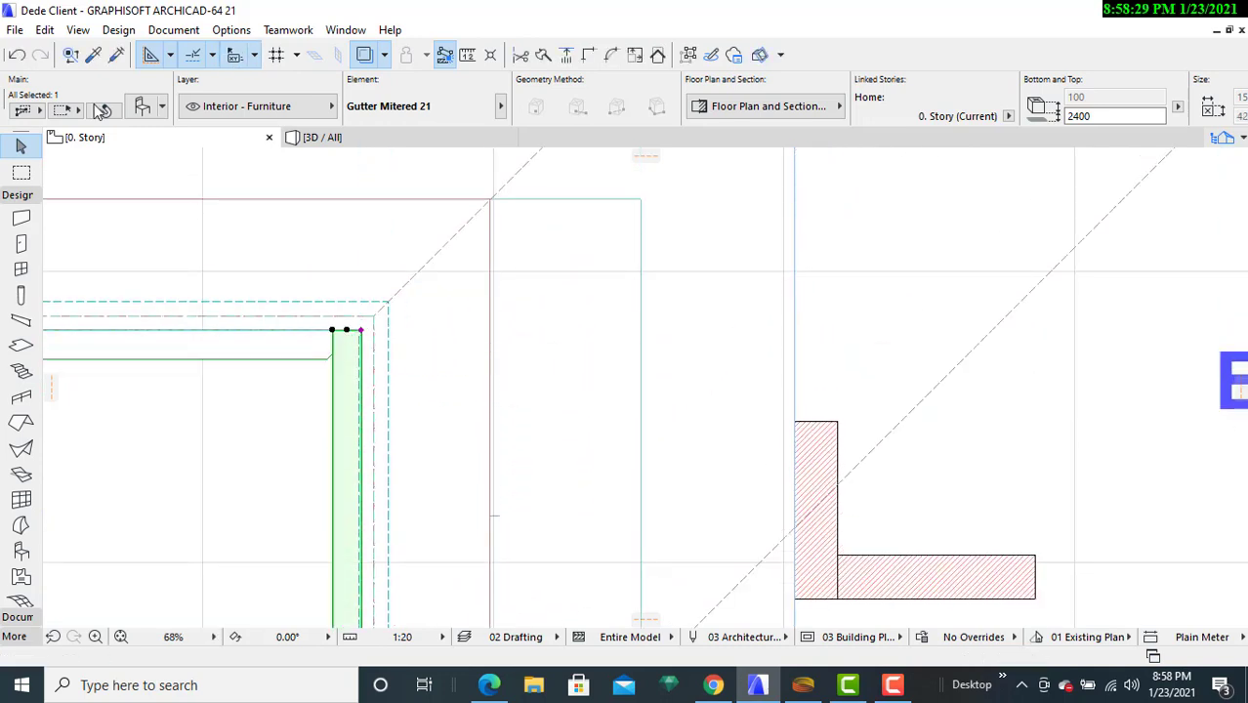
- Set the porch gutter's End Cap 2 angle to -45°
{"action": "left_click", "coordinate": [143, 107]}
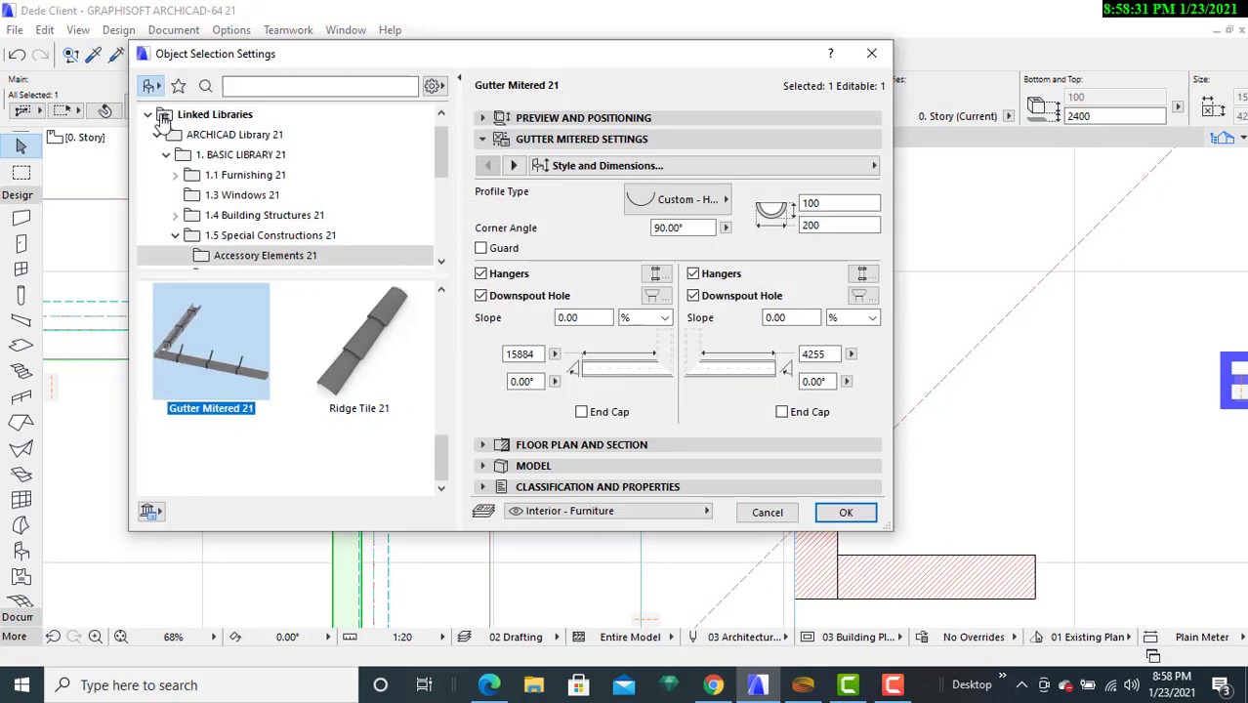
{"action": "left_click", "coordinate": [830, 382]}
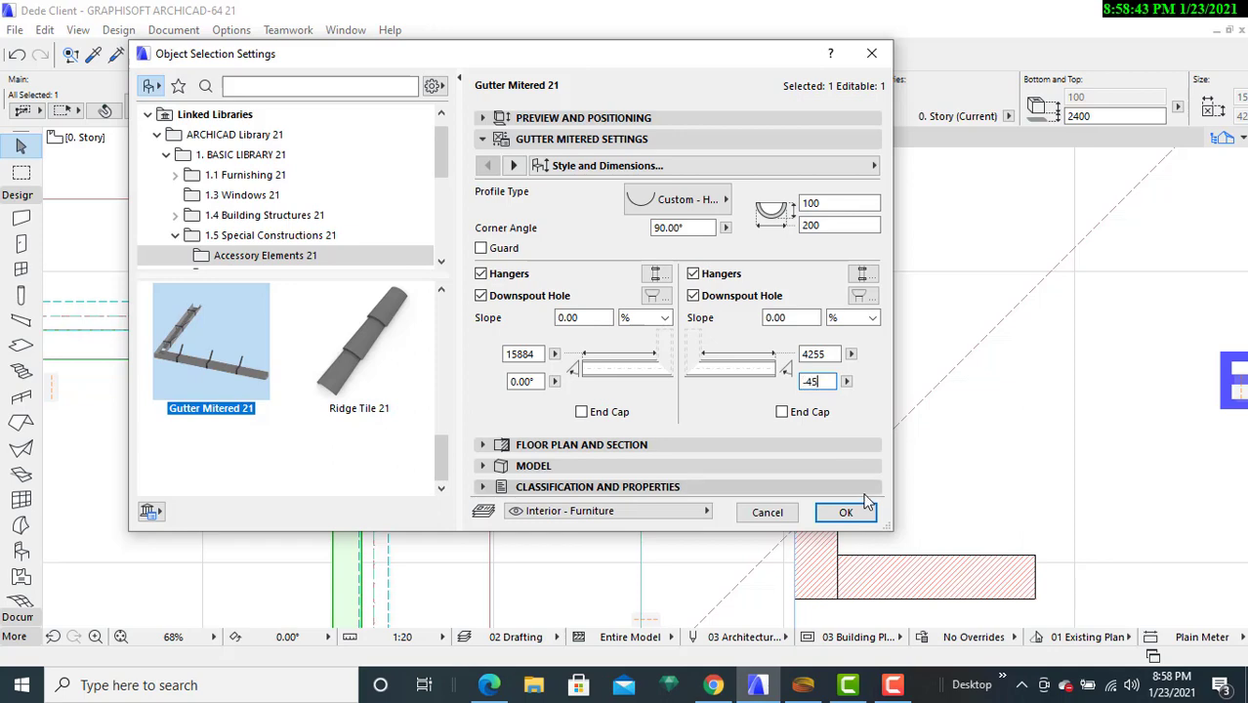
{"action": "left_click", "coordinate": [846, 513]}
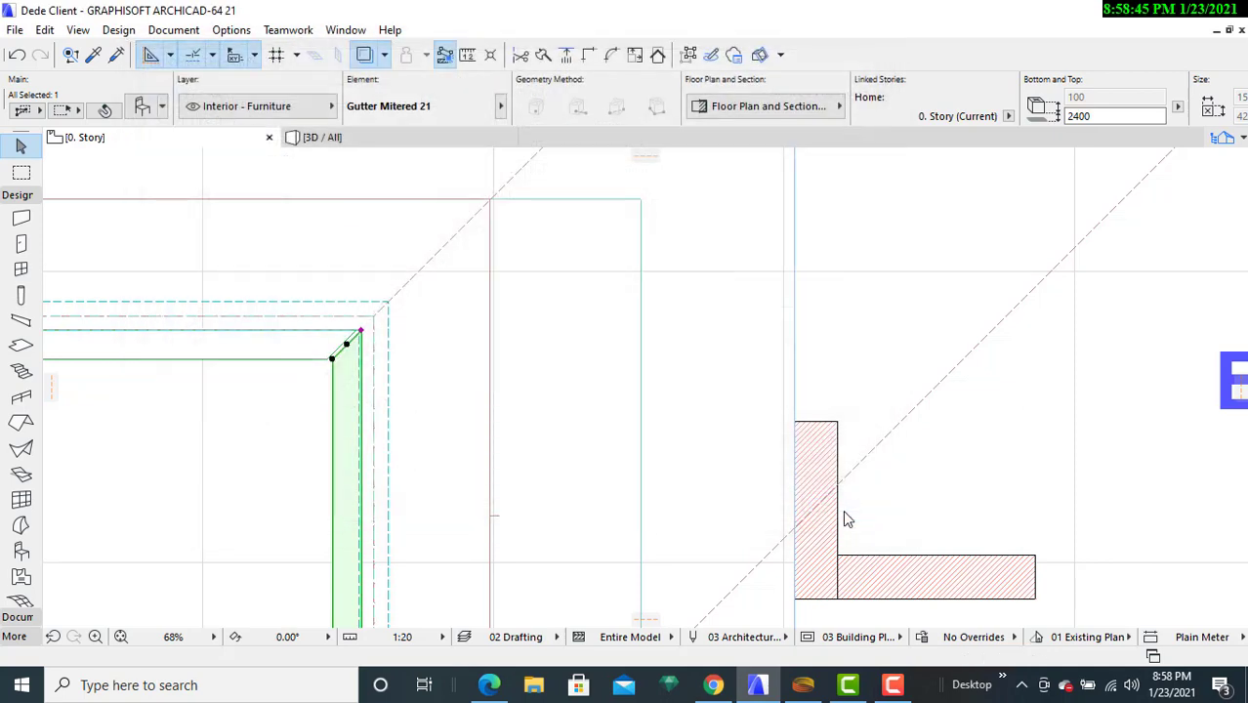
- Move the porch gutter slightly so its mitered end aligns with the master bedroom's front gutter, and deselect it
{"action": "scroll", "coordinate": [345, 410], "scroll_direction": "up", "scroll_amount": 3}
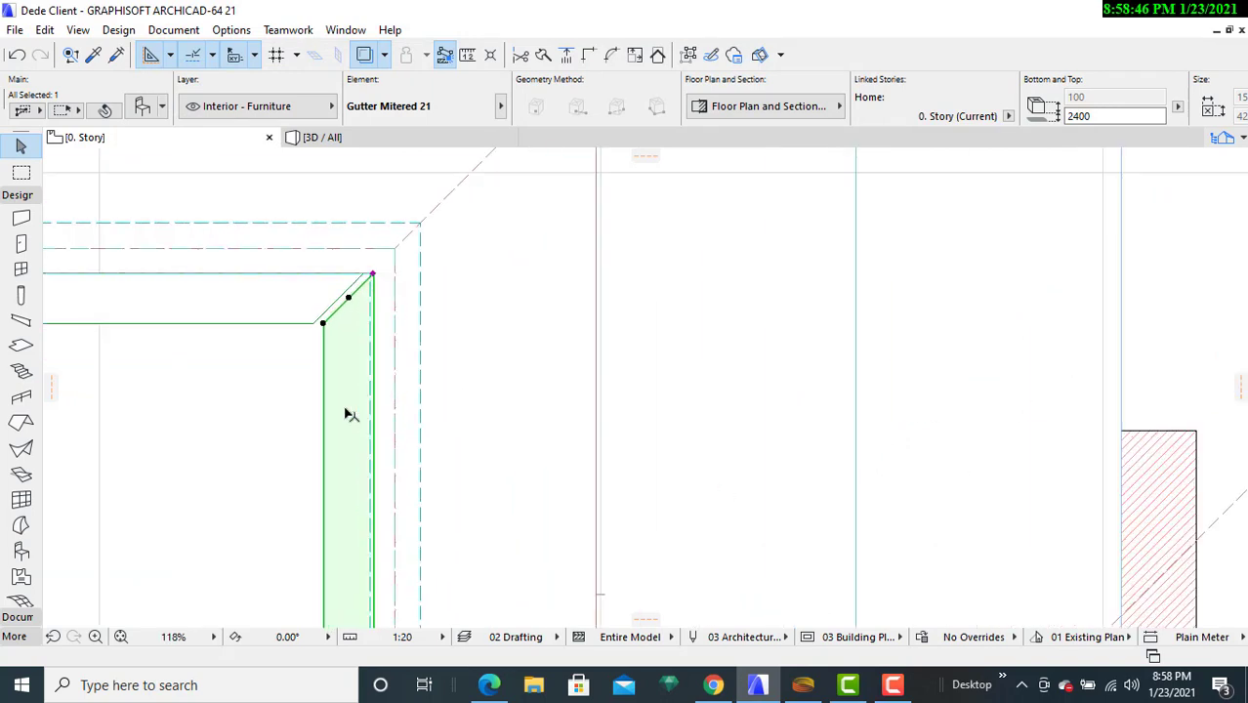
{"action": "left_click", "coordinate": [323, 324]}
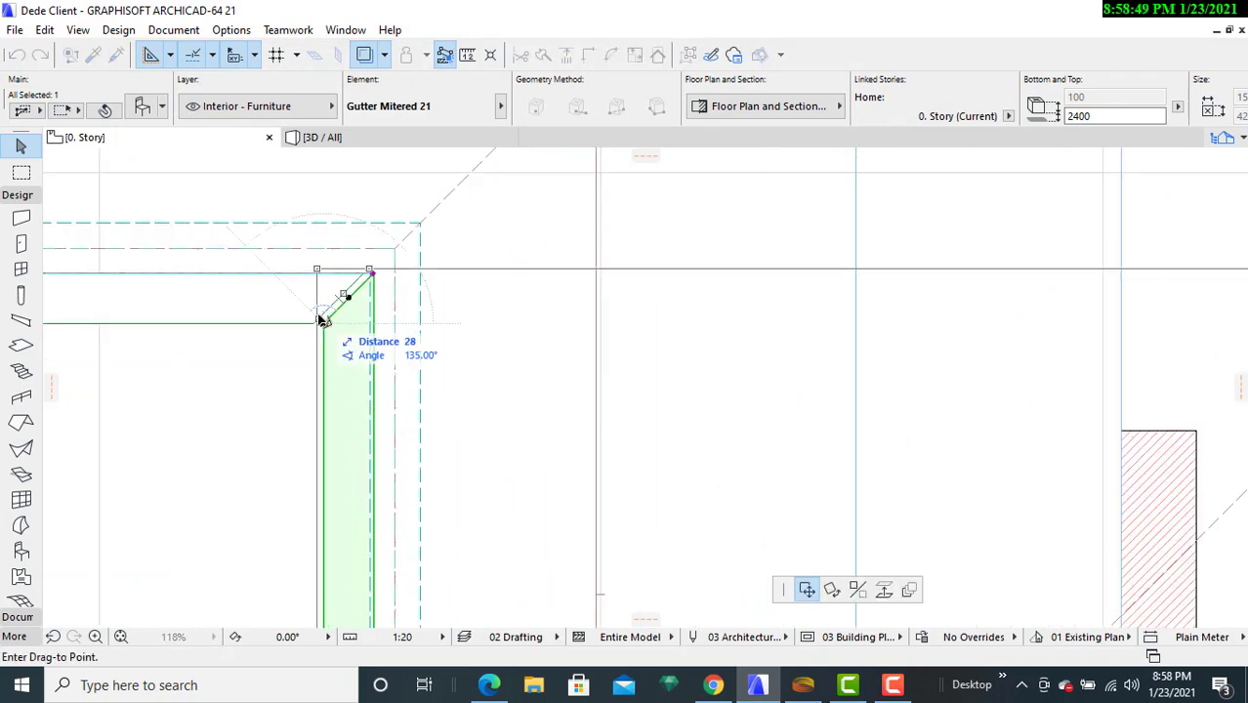
{"action": "left_click", "coordinate": [322, 320]}
{"action": "left_click", "coordinate": [297, 363]}
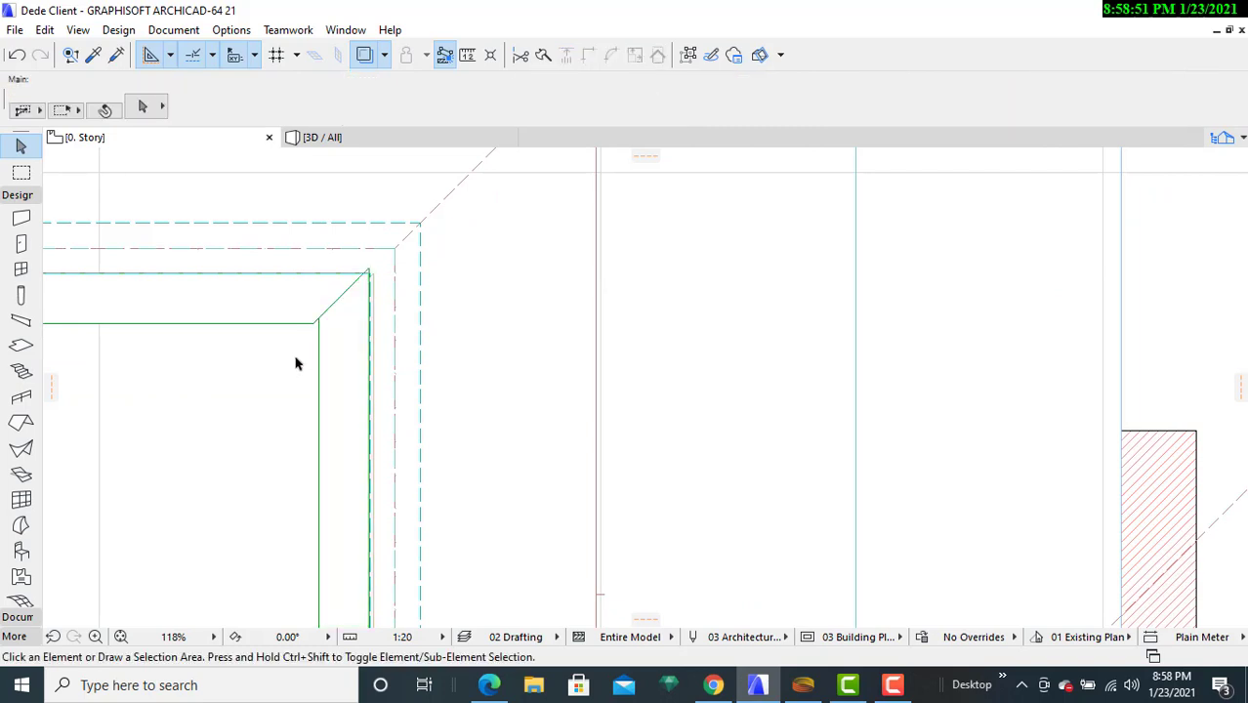
{"action": "left_click", "coordinate": [316, 321]}
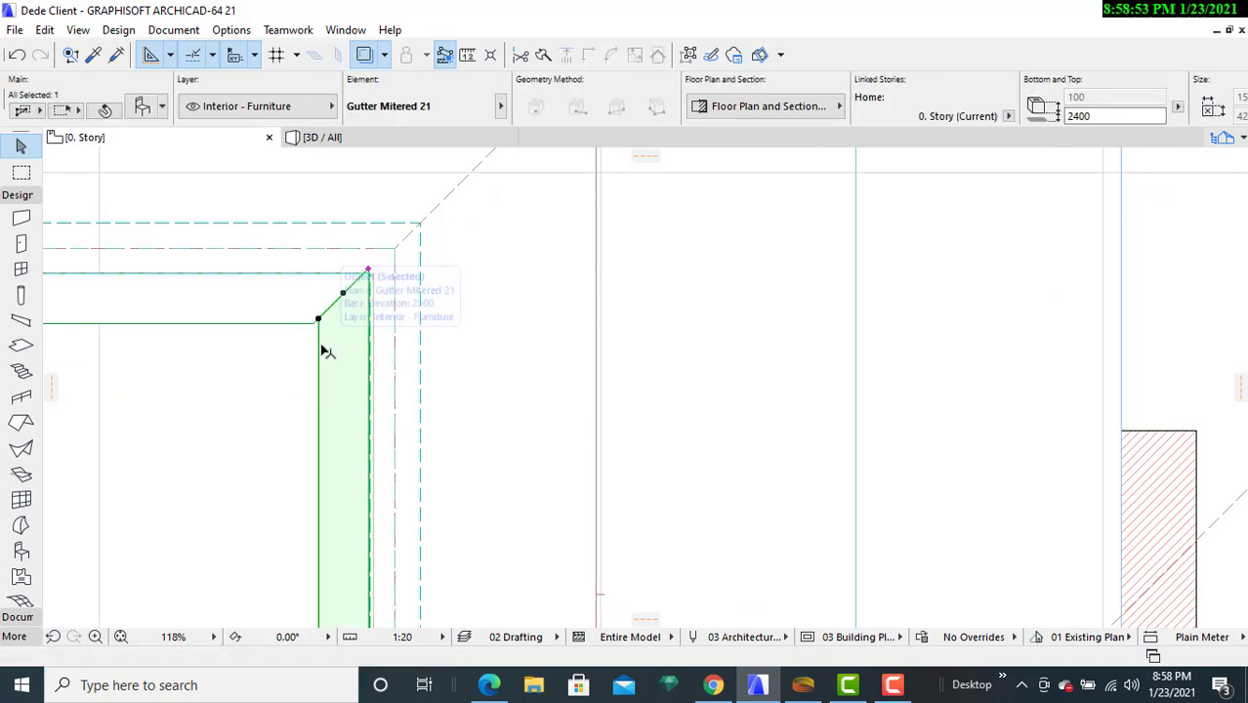
{"action": "left_click", "coordinate": [317, 322]}
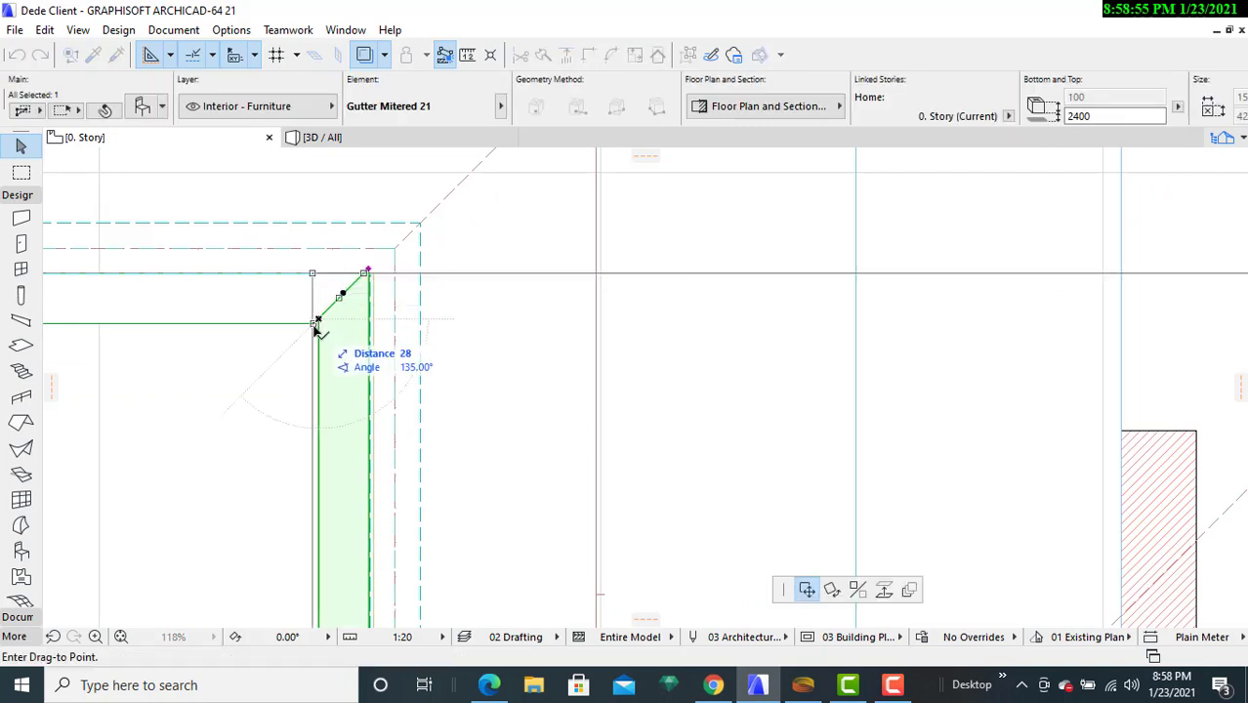
{"action": "left_click", "coordinate": [315, 325]}
{"action": "left_click", "coordinate": [314, 328]}
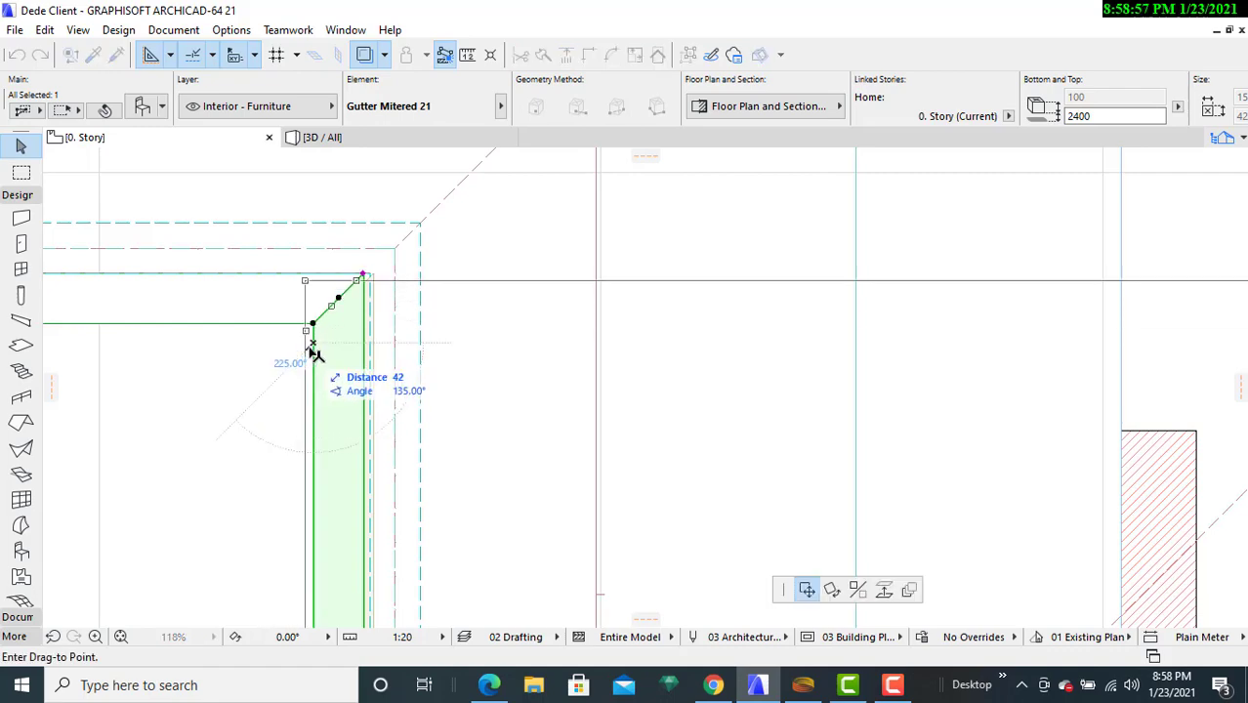
{"action": "left_click", "coordinate": [312, 329]}
{"action": "left_click", "coordinate": [274, 374]}
{"action": "scroll", "coordinate": [349, 382], "scroll_direction": "down", "scroll_amount": 3}
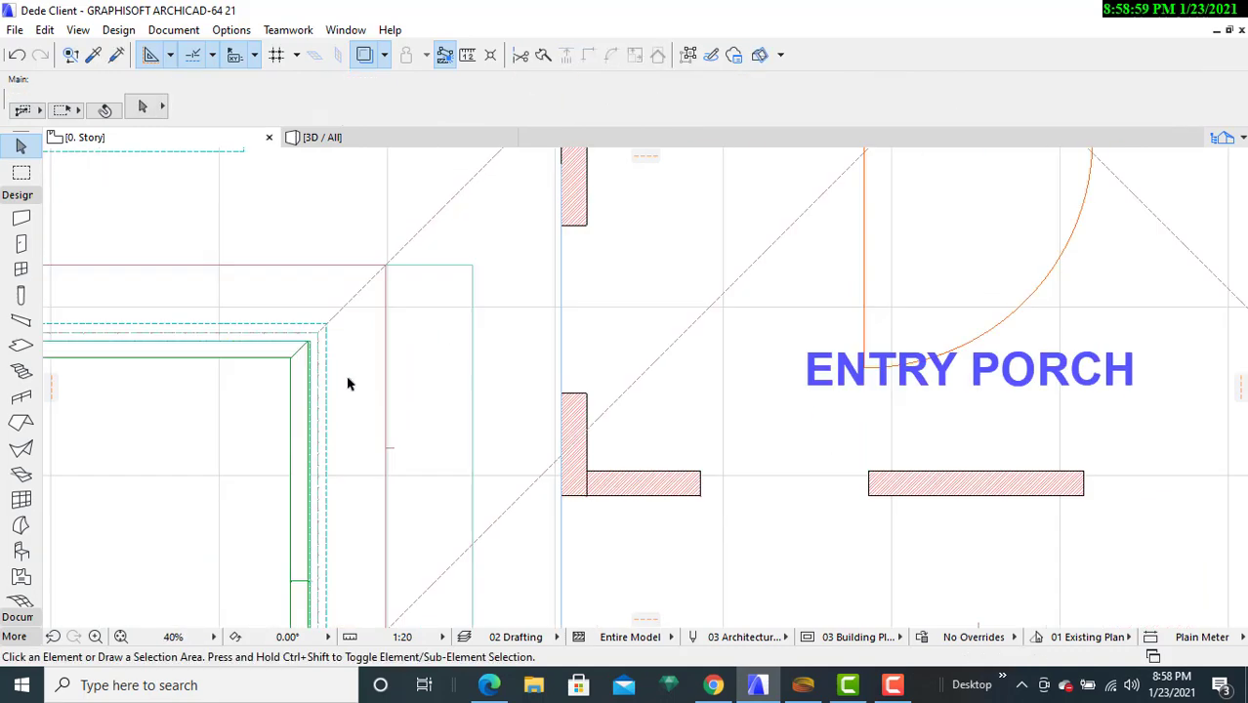
- Examine the entry porch gutter's ends and the adjoining front eave gutters at the roof corners
{"action": "scroll", "coordinate": [596, 427], "scroll_direction": "down", "scroll_amount": 3}
{"action": "middle_click_drag", "start_coordinate": [596, 426], "coordinate": [477, 232]}
{"action": "scroll", "coordinate": [477, 232], "scroll_direction": "up", "scroll_amount": 2}
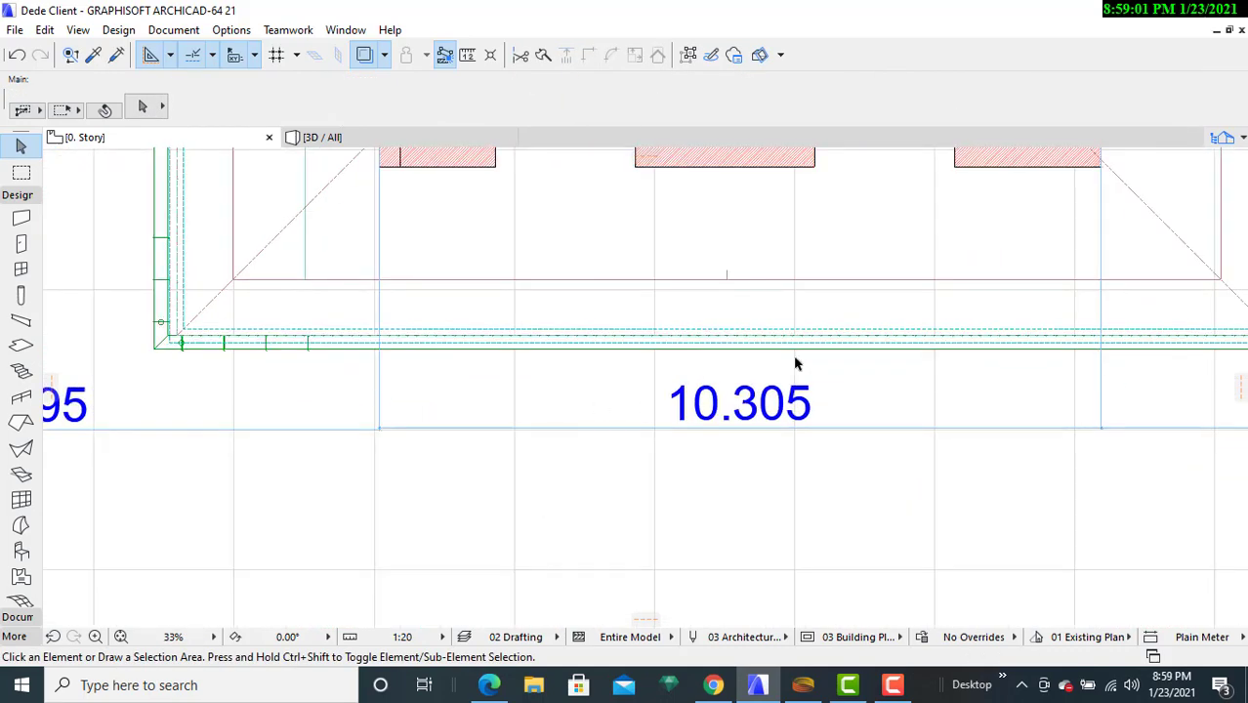
{"action": "middle_click_drag", "start_coordinate": [794, 362], "coordinate": [237, 373]}
{"action": "middle_click_drag", "start_coordinate": [640, 365], "coordinate": [496, 614]}
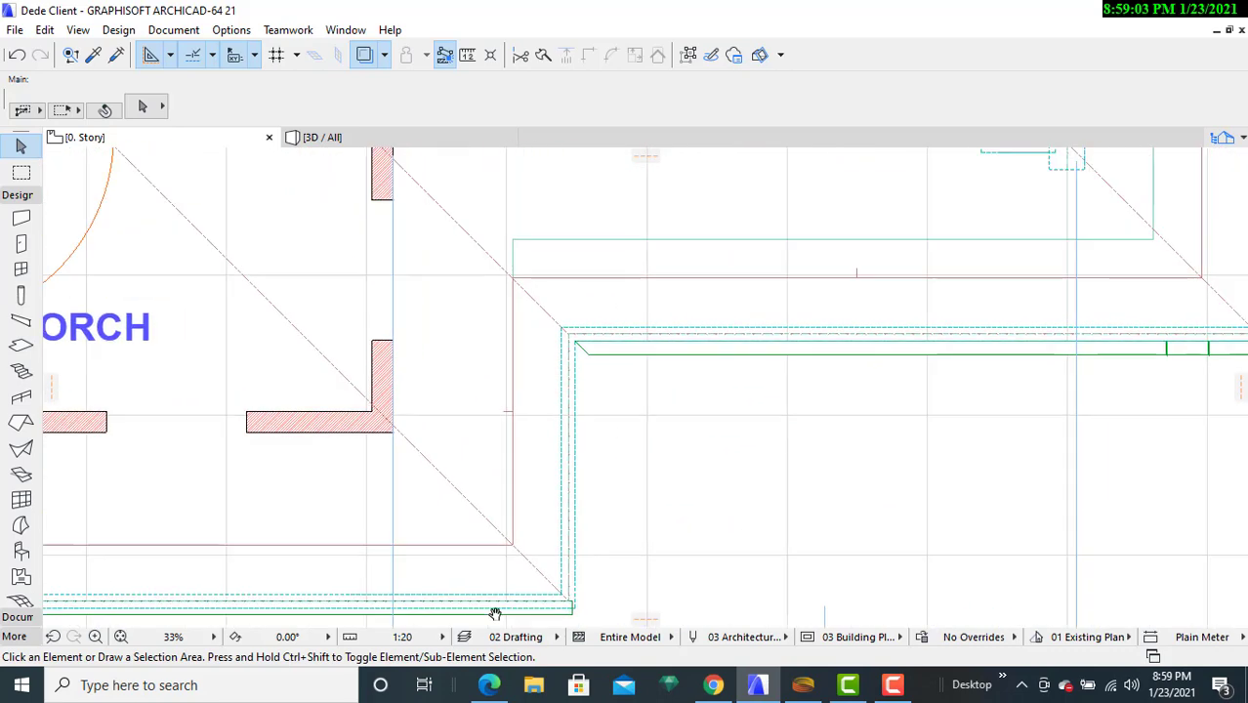
{"action": "left_click", "coordinate": [573, 616]}
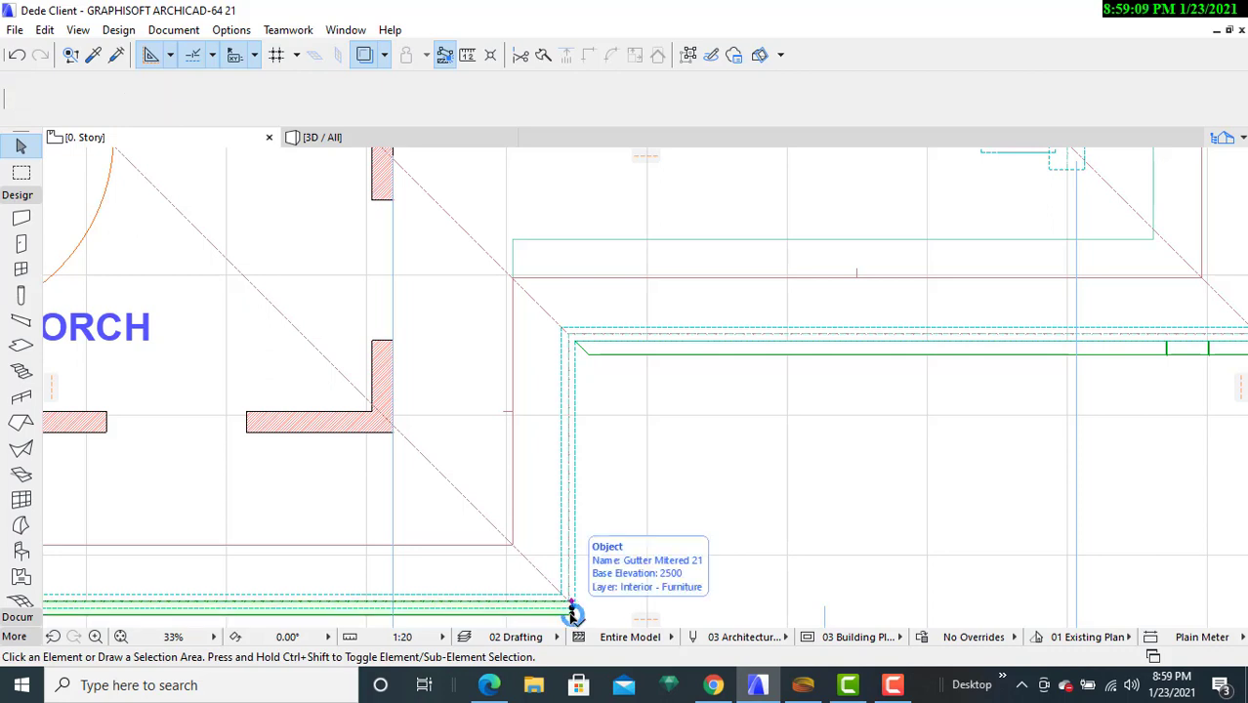
{"action": "left_click", "coordinate": [627, 504]}
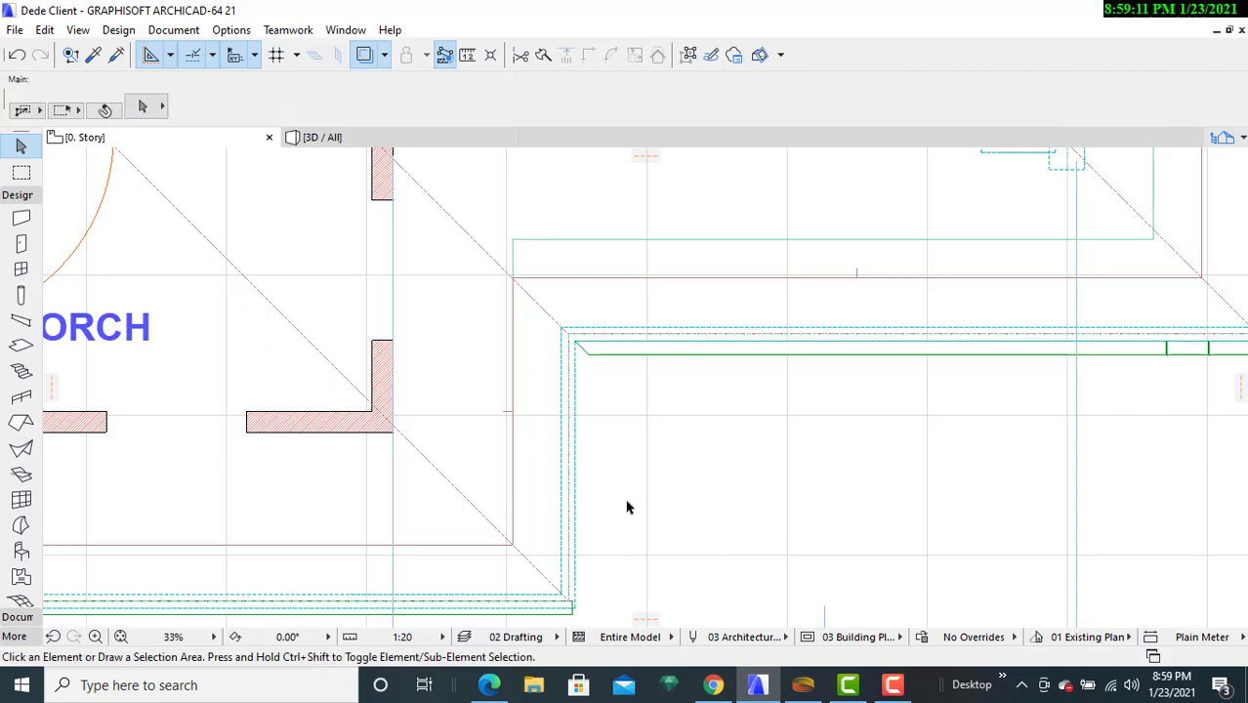
{"action": "scroll", "coordinate": [627, 504], "scroll_direction": "down", "scroll_amount": 5}
{"action": "scroll", "coordinate": [633, 468], "scroll_direction": "down", "scroll_amount": 2}
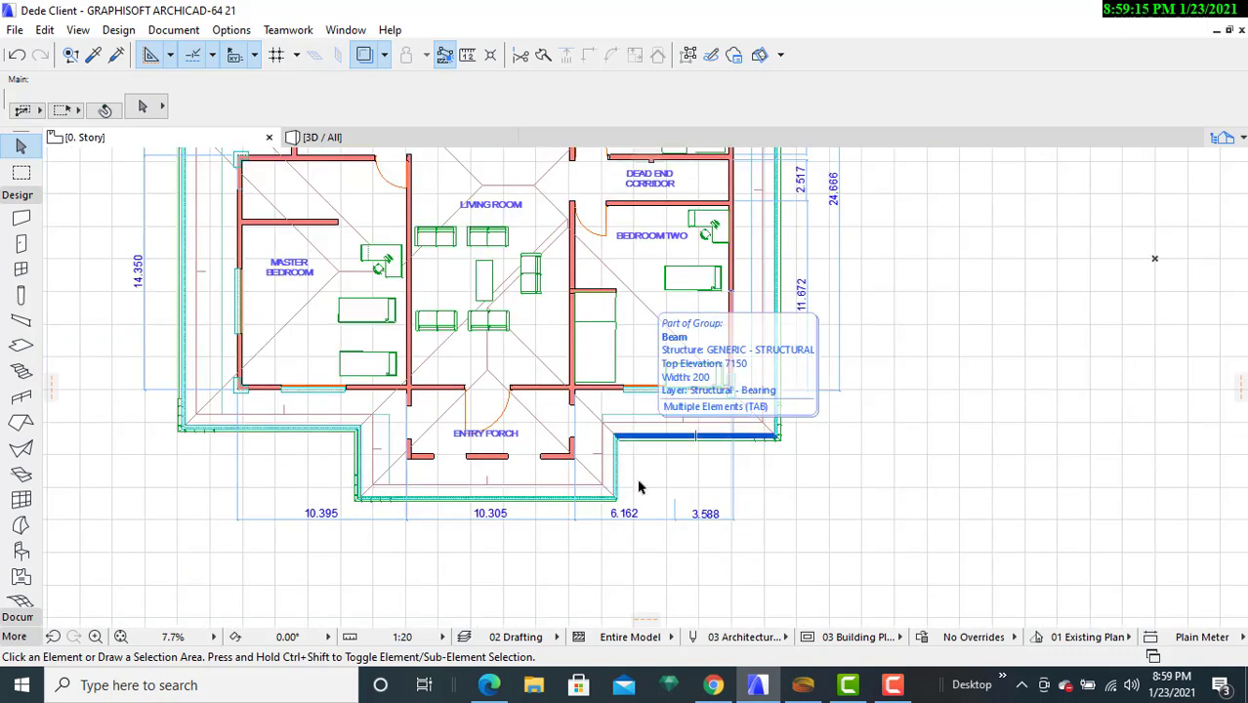
{"action": "scroll", "coordinate": [640, 492], "scroll_direction": "up", "scroll_amount": 9}
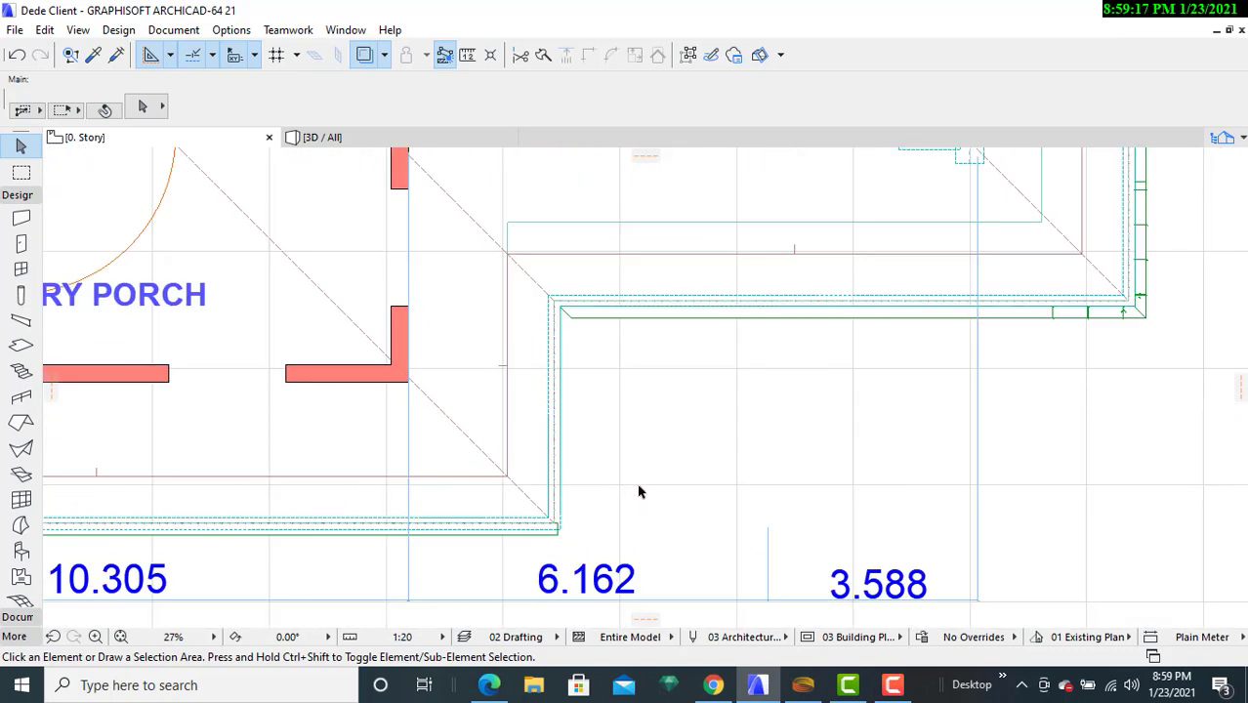
{"action": "scroll", "coordinate": [618, 409], "scroll_direction": "up", "scroll_amount": 2}
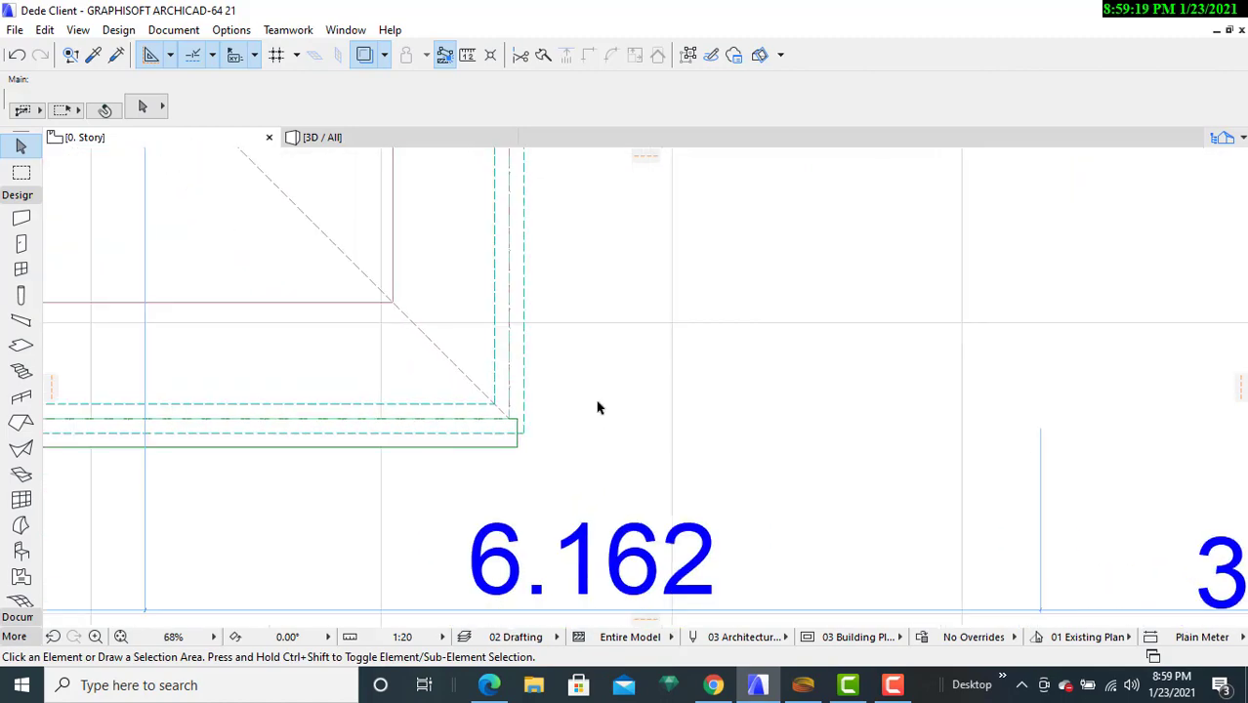
{"action": "scroll", "coordinate": [591, 443], "scroll_direction": "down", "scroll_amount": 10}
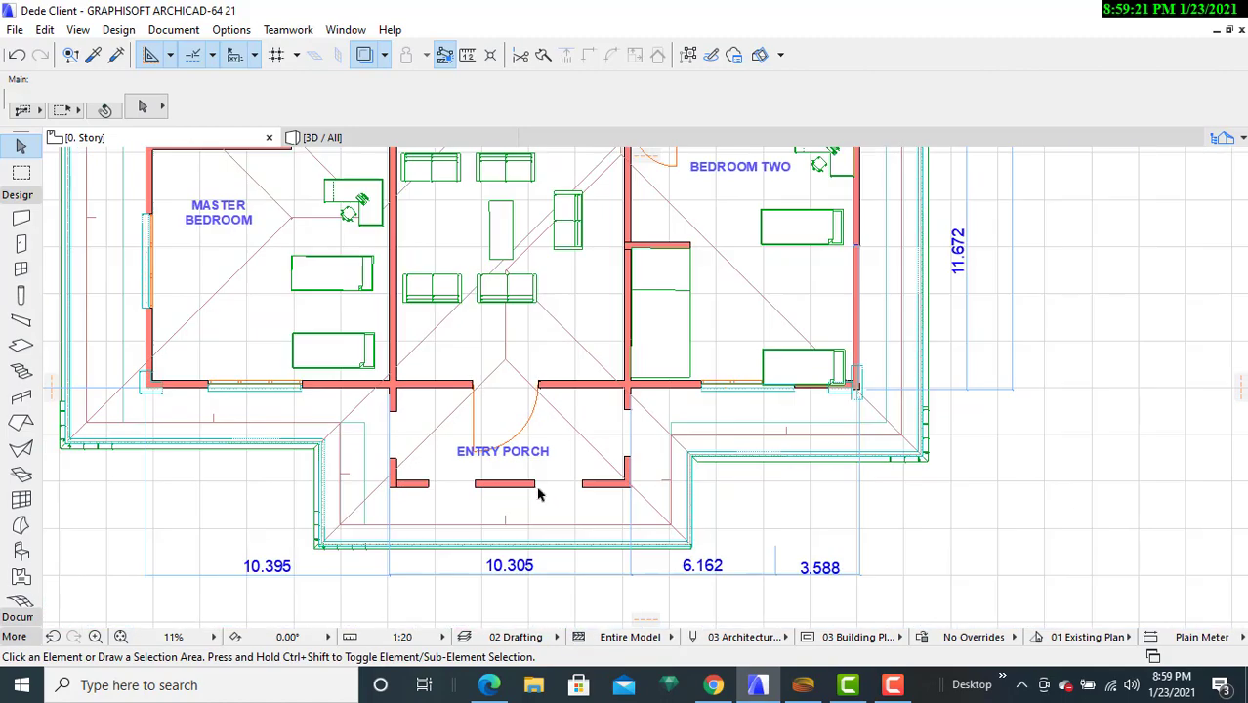
{"action": "middle_click_drag", "start_coordinate": [535, 494], "coordinate": [653, 432]}
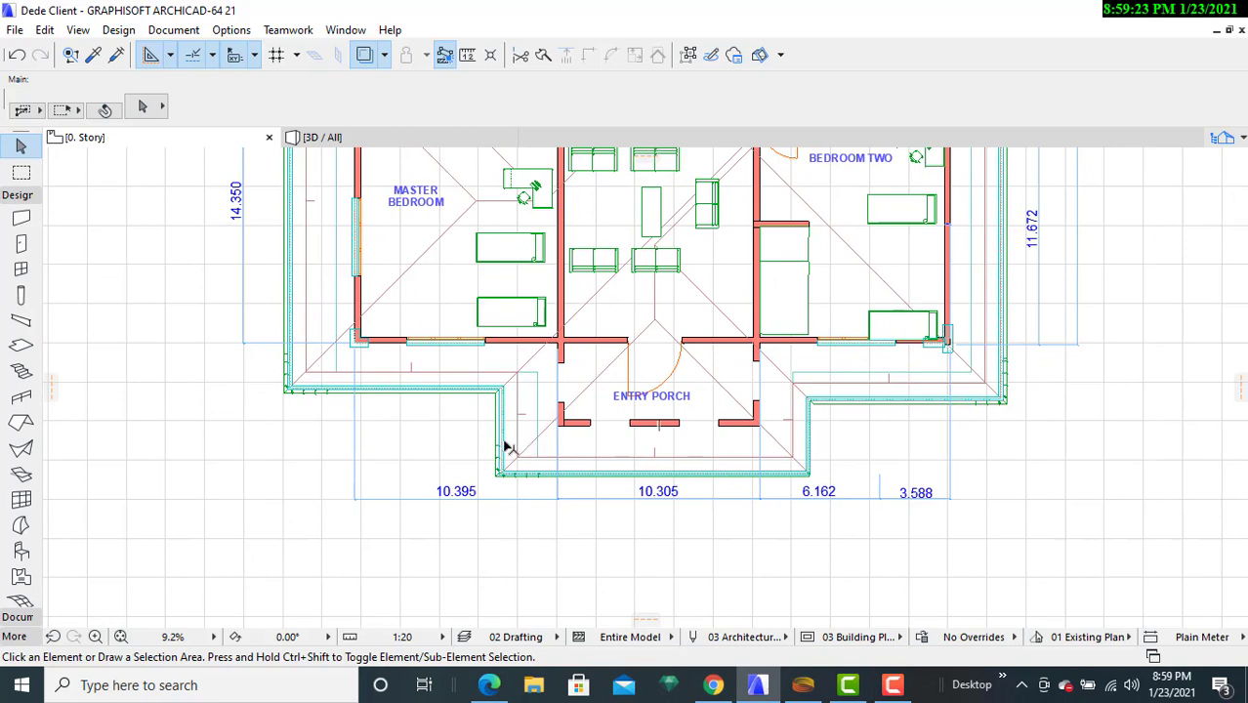
{"action": "left_click", "coordinate": [498, 448]}
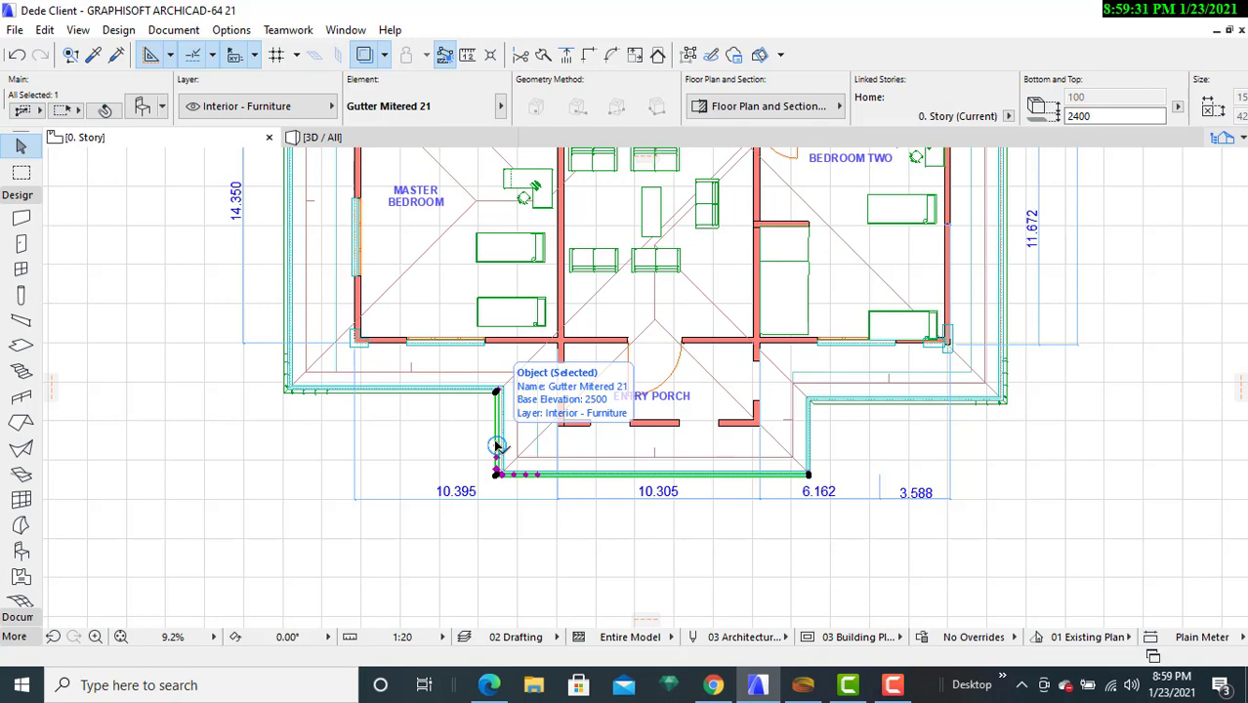
{"action": "scroll", "coordinate": [834, 455], "scroll_direction": "up", "scroll_amount": 4}
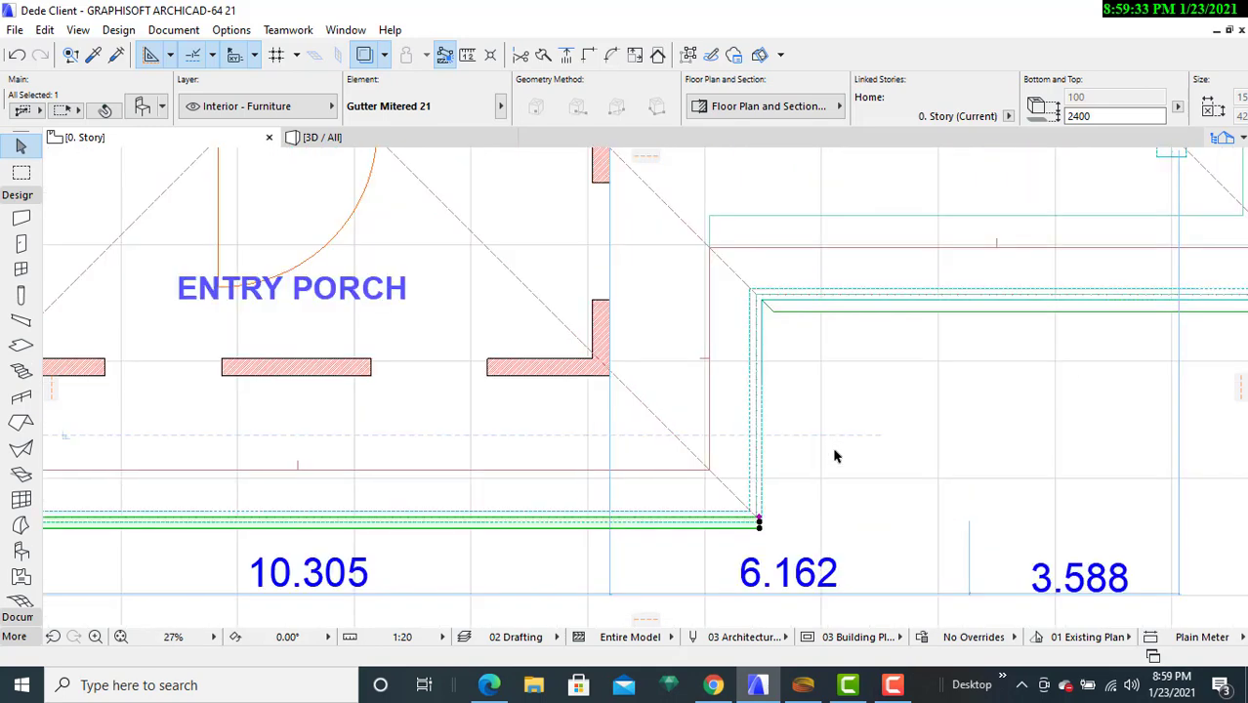
{"action": "scroll", "coordinate": [768, 411], "scroll_direction": "down", "scroll_amount": 5}
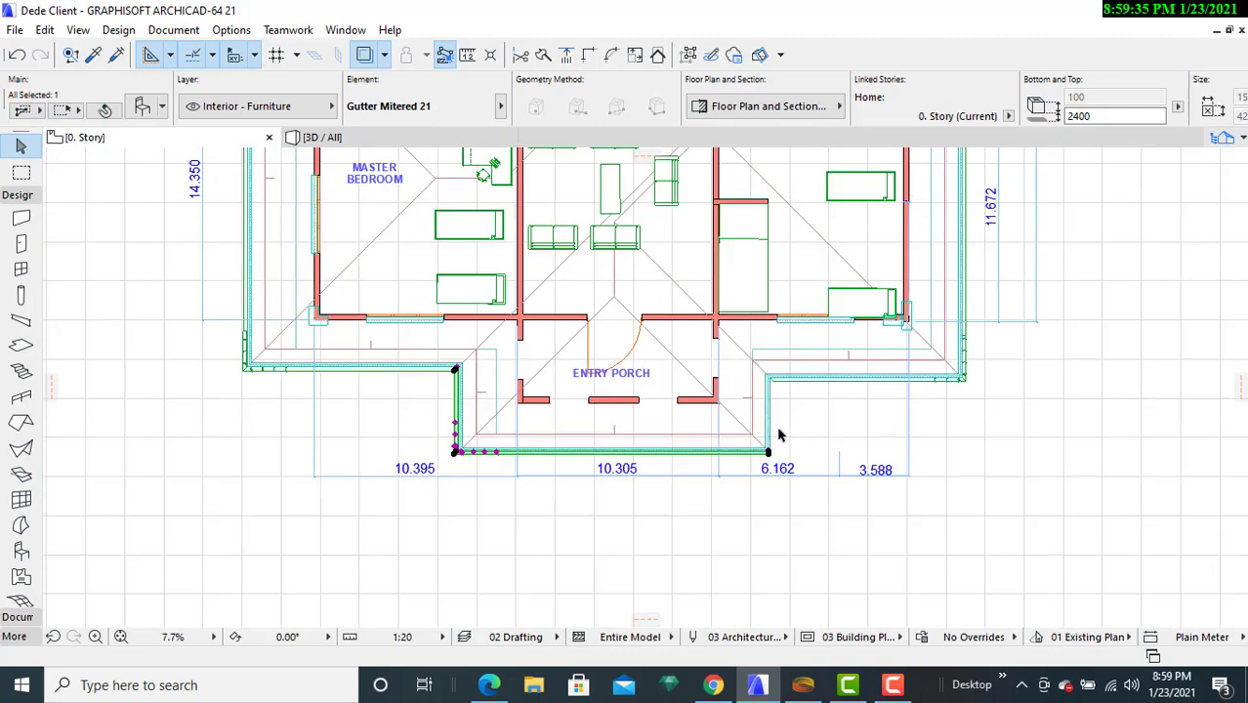
{"action": "middle_click_drag", "start_coordinate": [602, 456], "coordinate": [604, 564]}
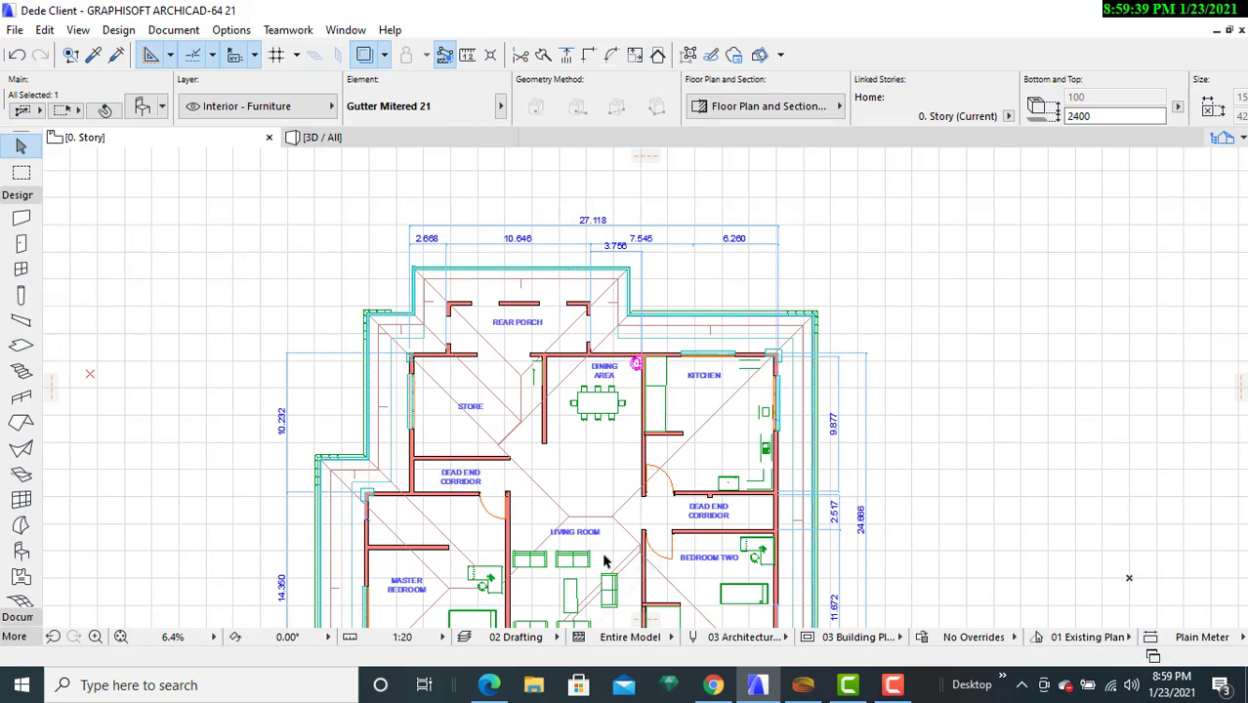
{"action": "middle_click_drag", "start_coordinate": [603, 562], "coordinate": [637, 473]}
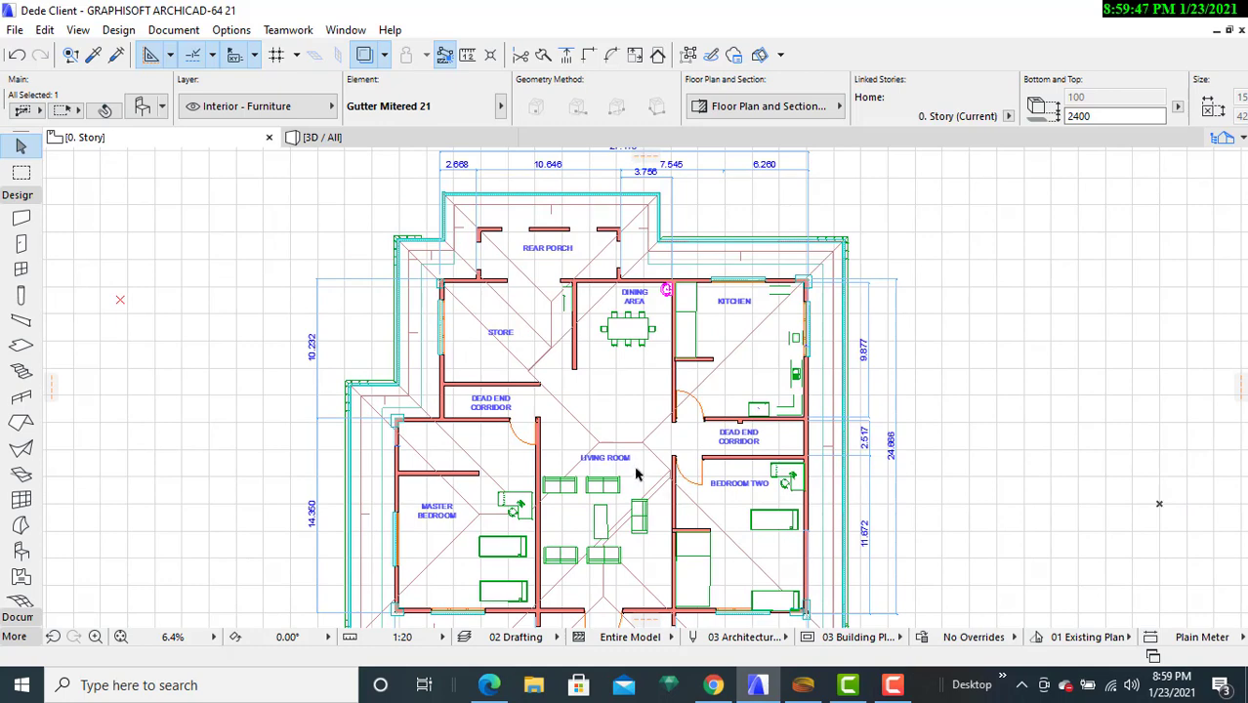
{"action": "middle_click_drag", "start_coordinate": [644, 528], "coordinate": [603, 284]}
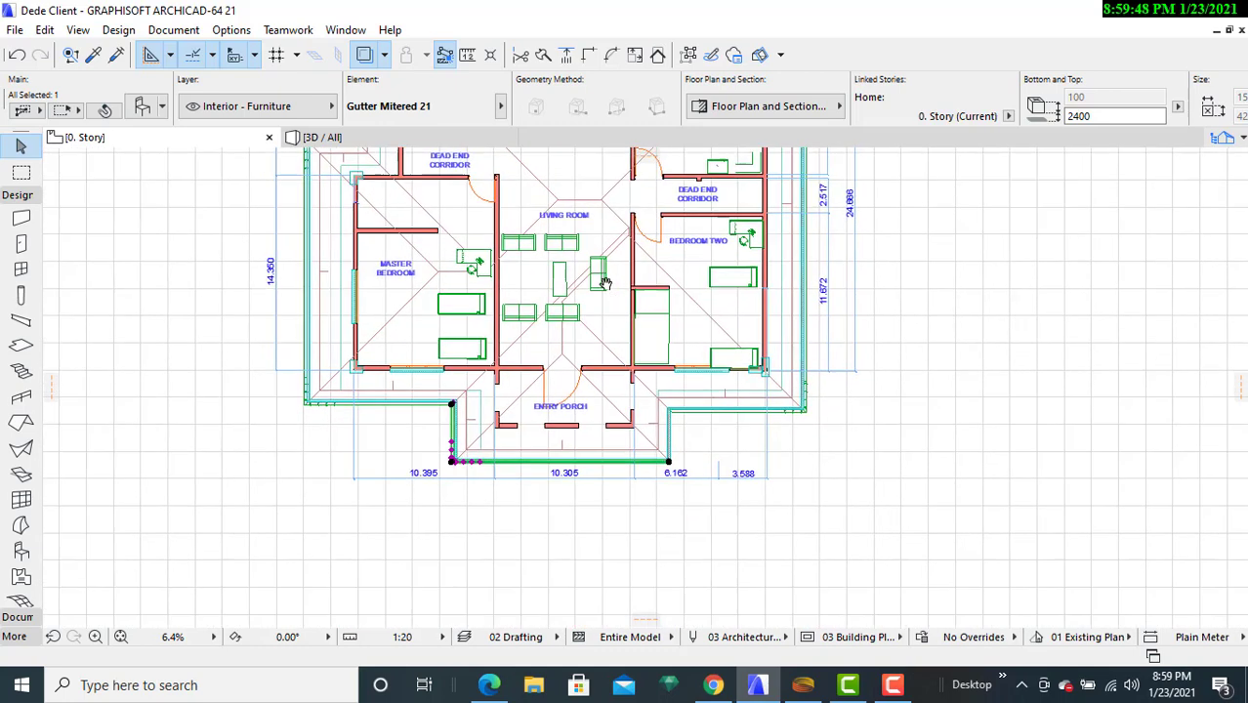
{"action": "left_click", "coordinate": [591, 468]}
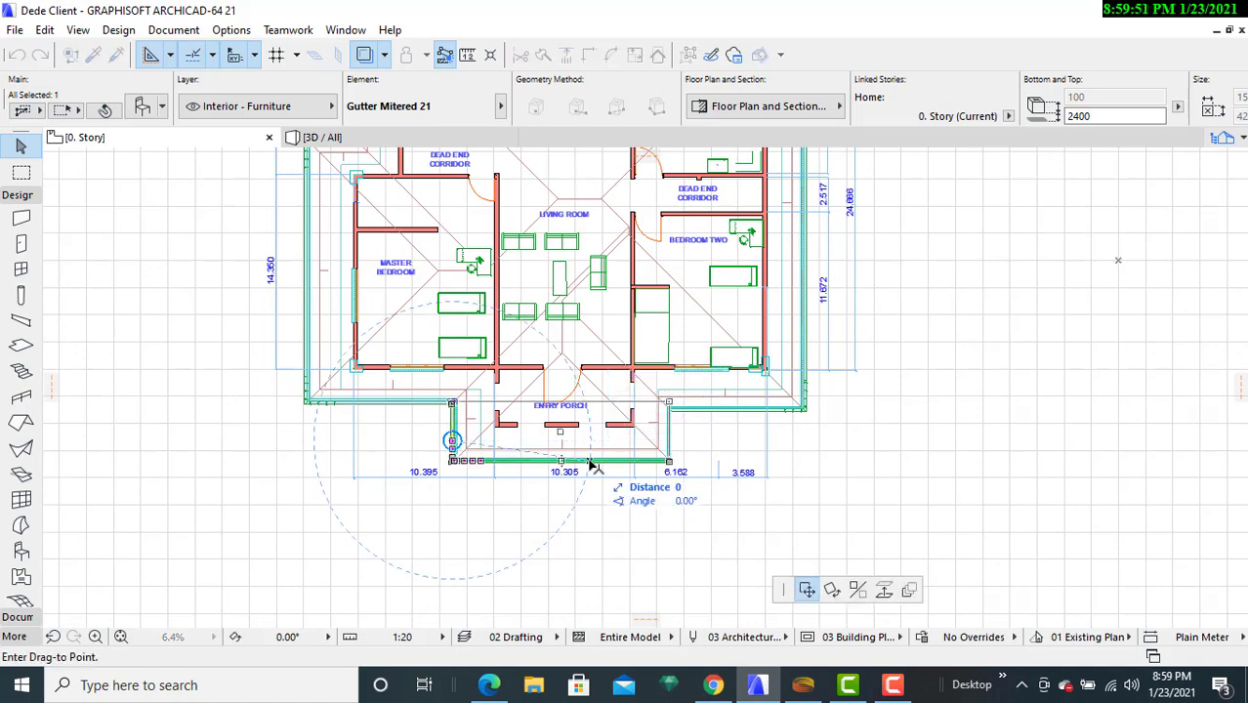
{"action": "key", "text": "Escape"}
{"action": "key", "text": "Escape"}
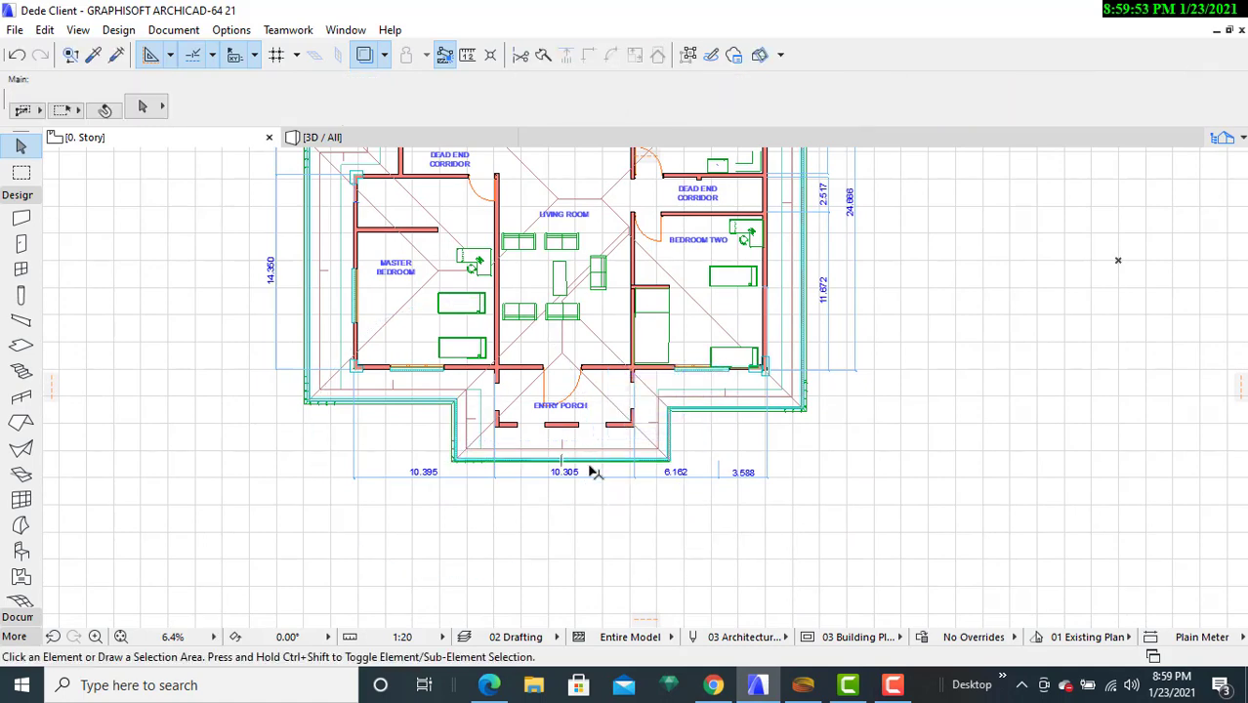
{"action": "left_click", "coordinate": [591, 469]}
{"action": "left_click", "coordinate": [837, 466]}
- Drag a copy of the entry porch gutter into the open space behind the rear porch, and deselect it
{"action": "scroll", "coordinate": [664, 472], "scroll_direction": "up", "scroll_amount": 5}
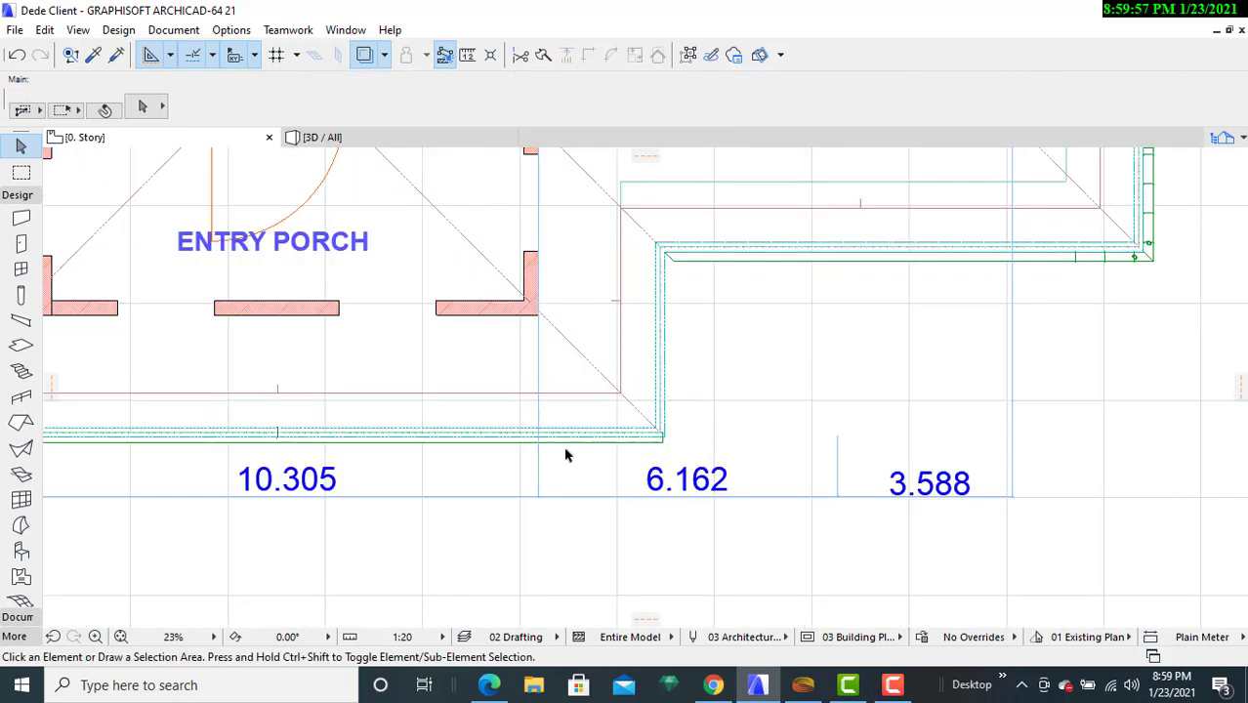
{"action": "left_click", "coordinate": [569, 447]}
{"action": "right_click", "coordinate": [570, 448]}
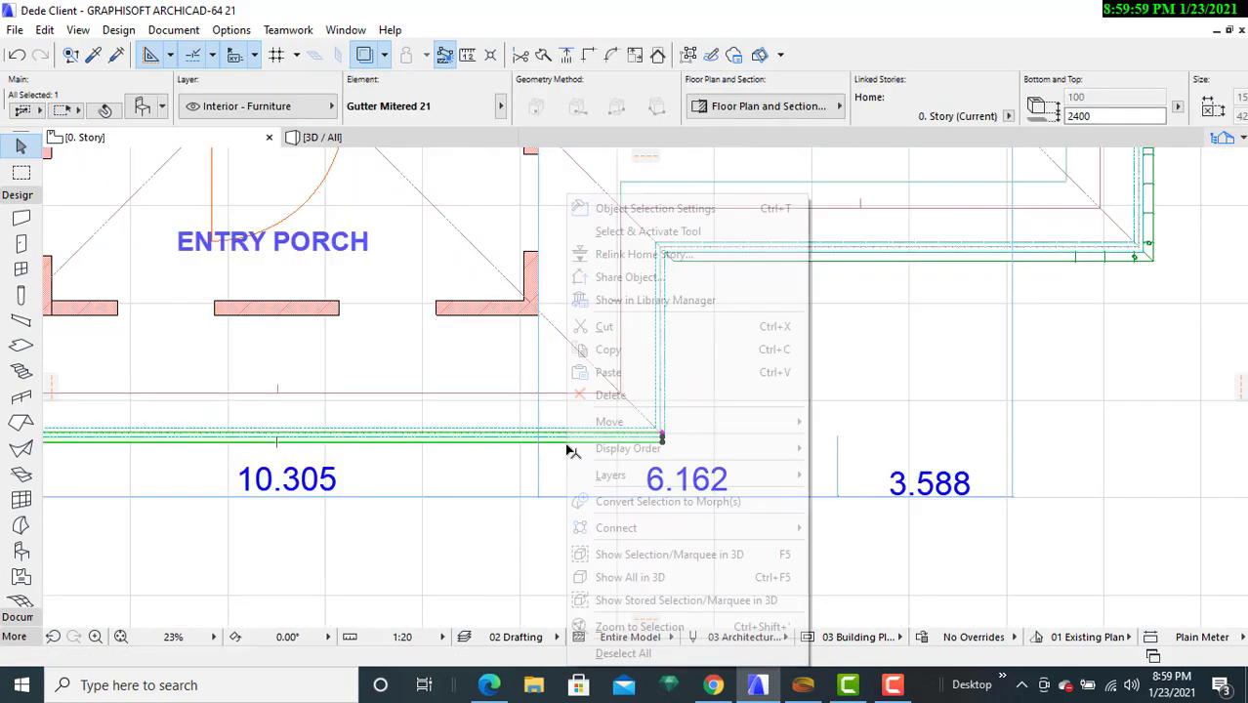
{"action": "mouse_move", "coordinate": [685, 421]}
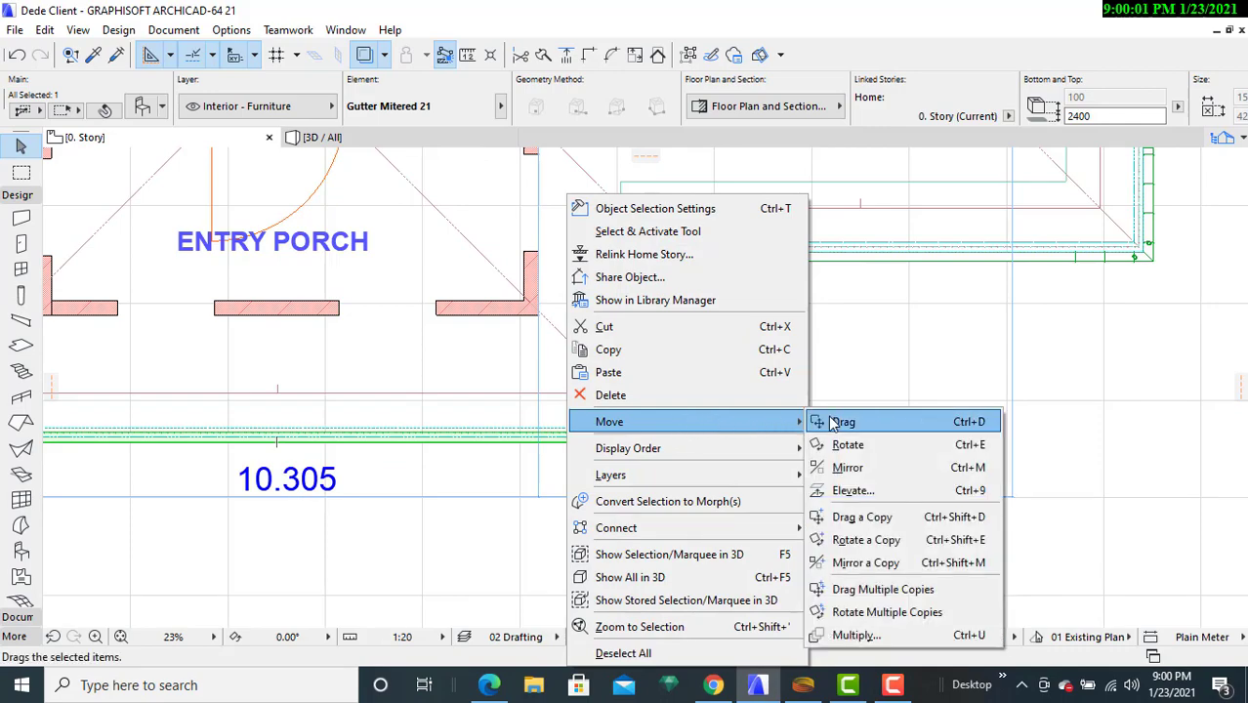
{"action": "left_click", "coordinate": [862, 517]}
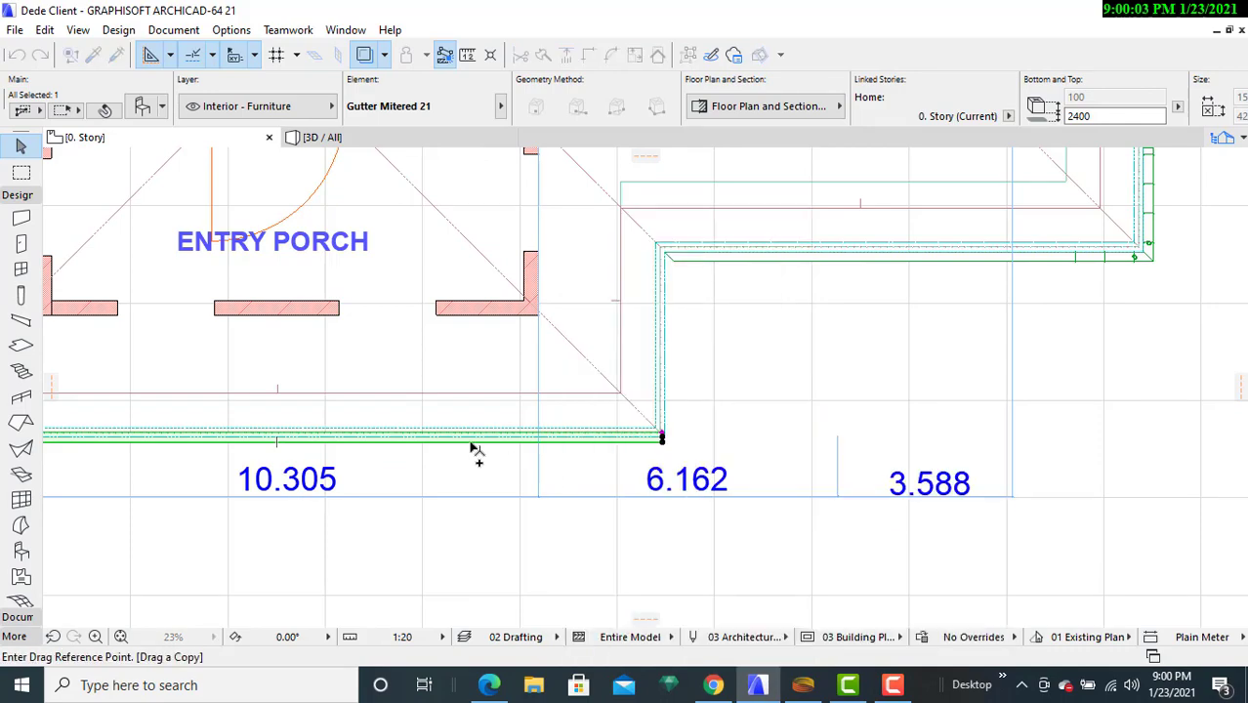
{"action": "left_click", "coordinate": [470, 442]}
{"action": "scroll", "coordinate": [1019, 451], "scroll_direction": "down", "scroll_amount": 6}
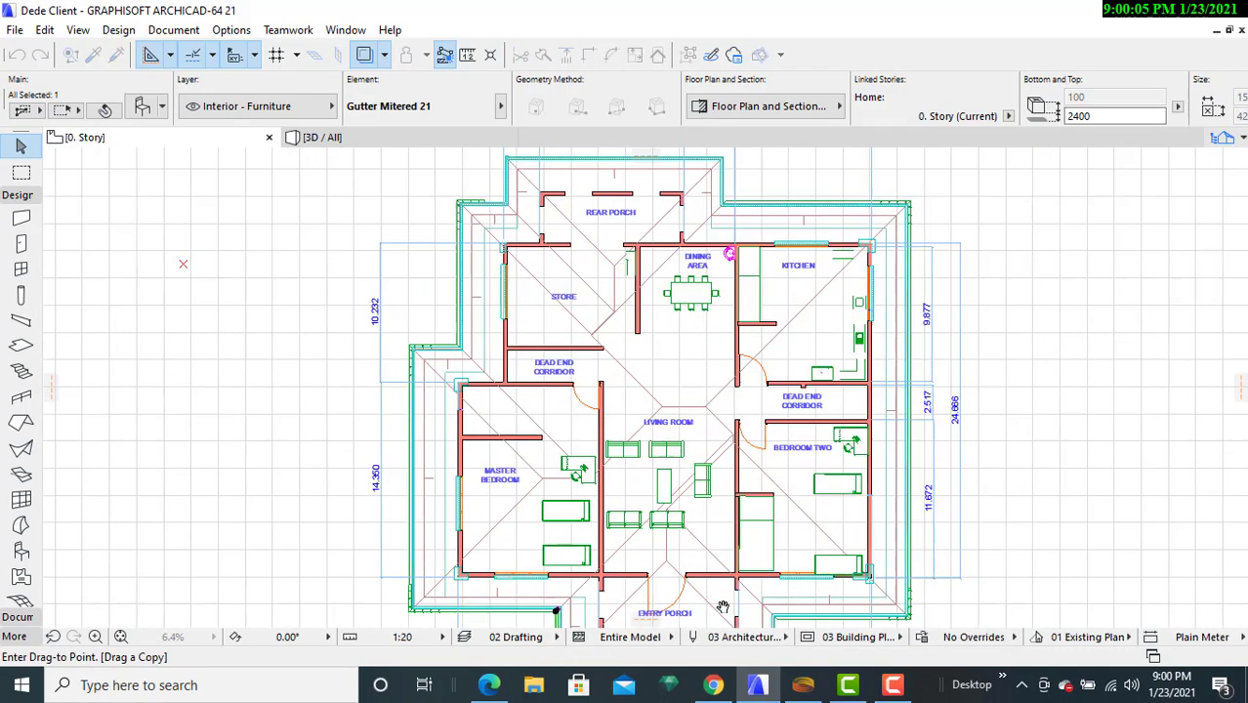
{"action": "middle_click_drag", "start_coordinate": [613, 344], "coordinate": [564, 498]}
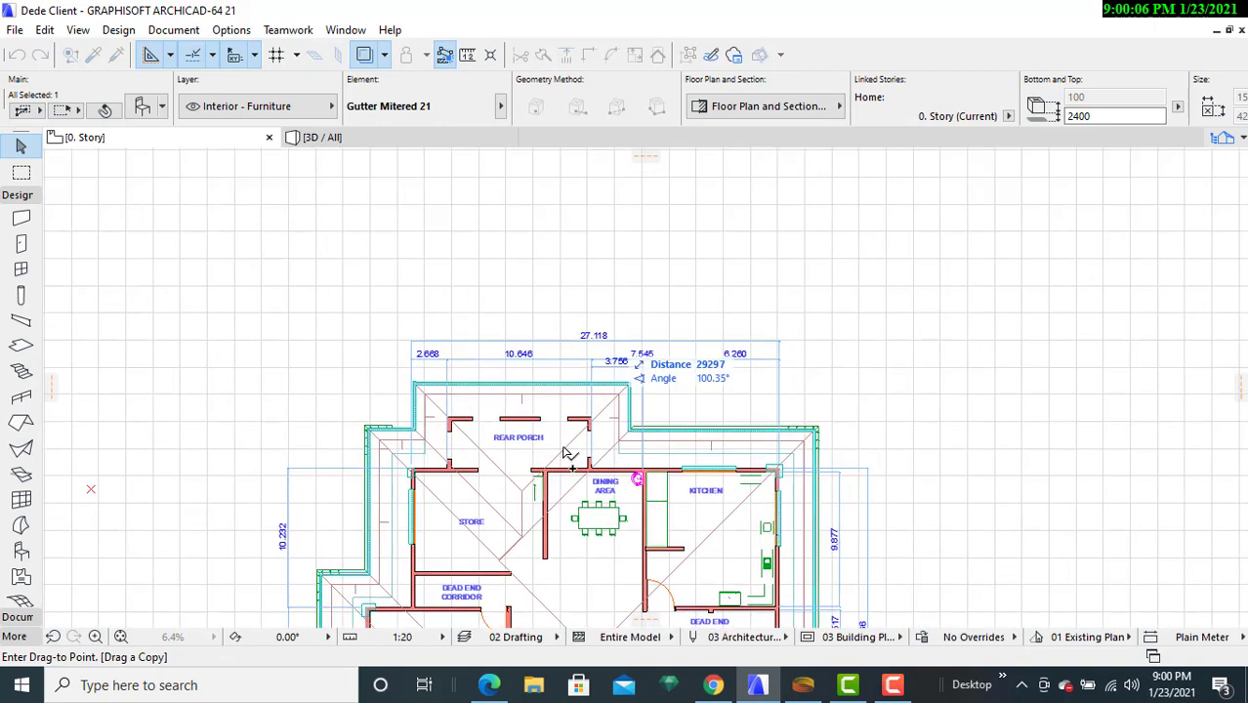
{"action": "left_click", "coordinate": [659, 275]}
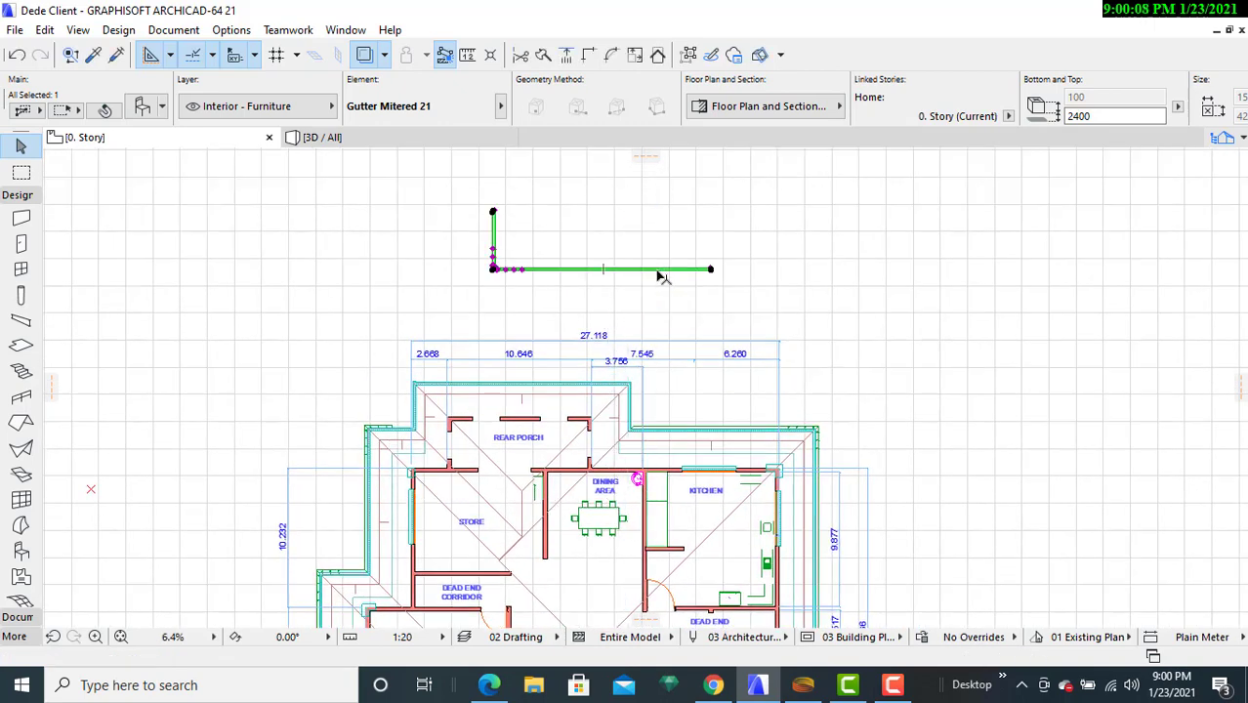
{"action": "left_click", "coordinate": [826, 301]}
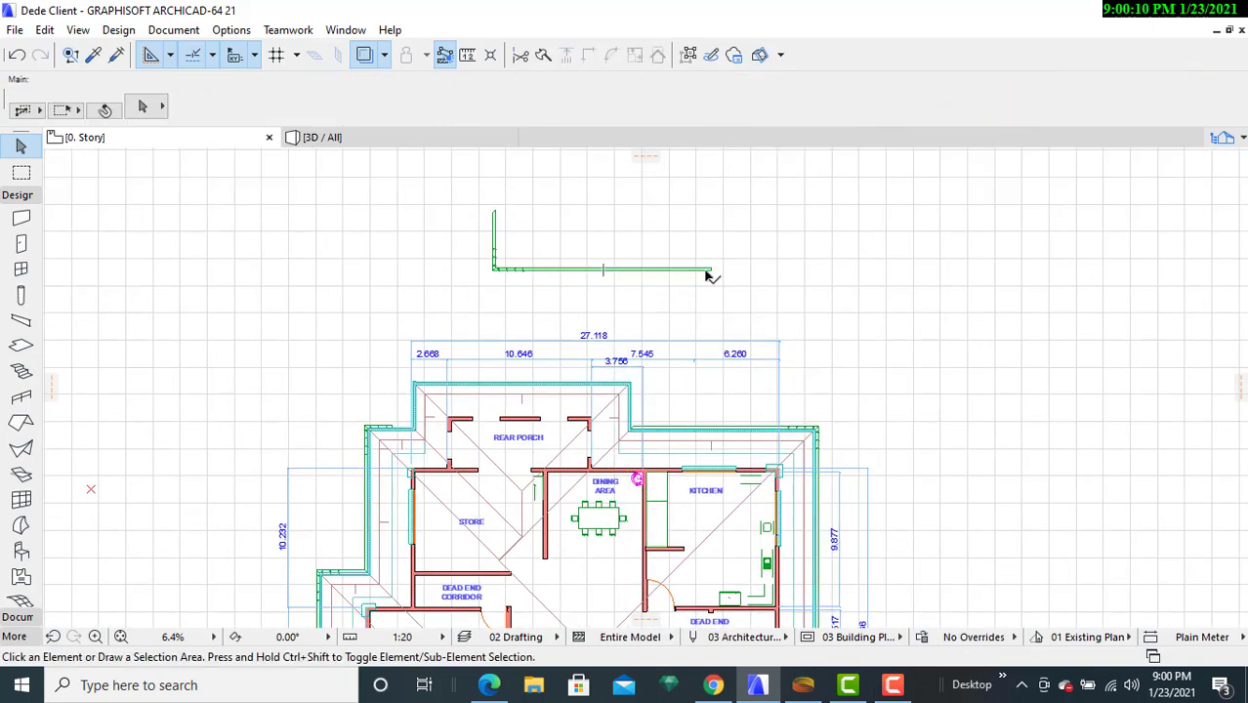
- Rotate the copied L-shaped gutter behind the rear porch by -180°
{"action": "left_click", "coordinate": [544, 271]}
{"action": "right_click", "coordinate": [572, 271]}
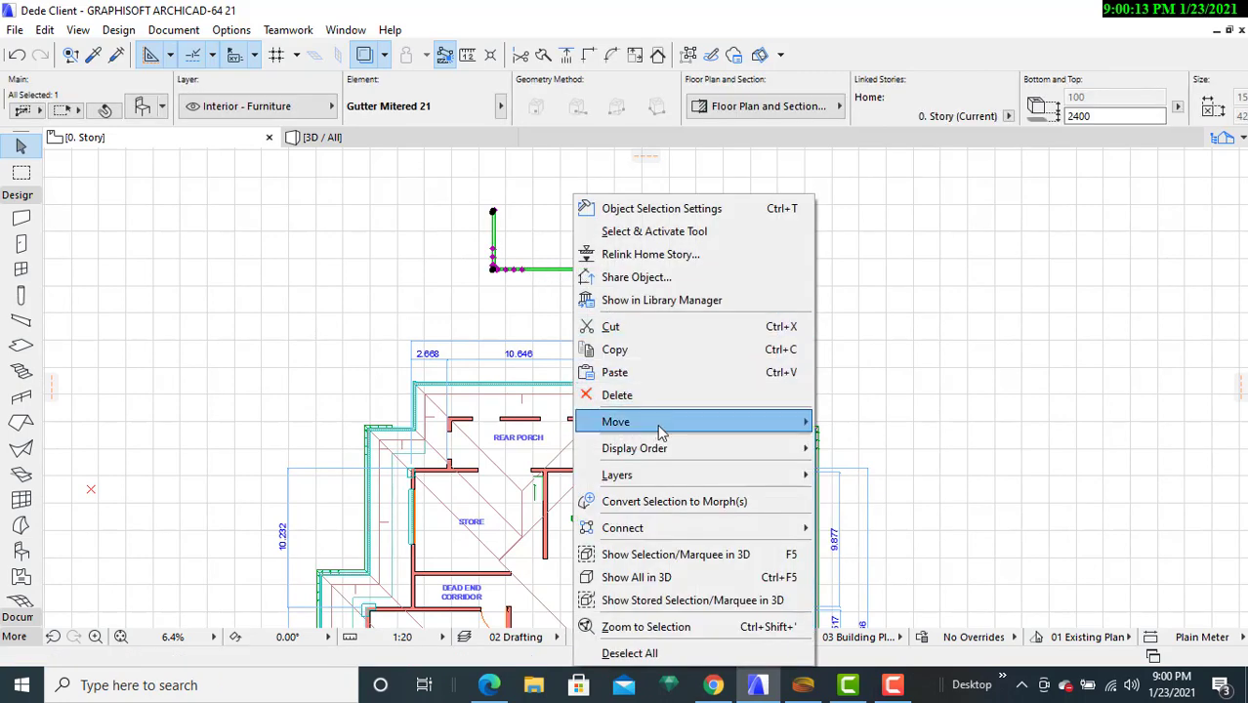
{"action": "mouse_move", "coordinate": [657, 424]}
{"action": "left_click", "coordinate": [842, 447]}
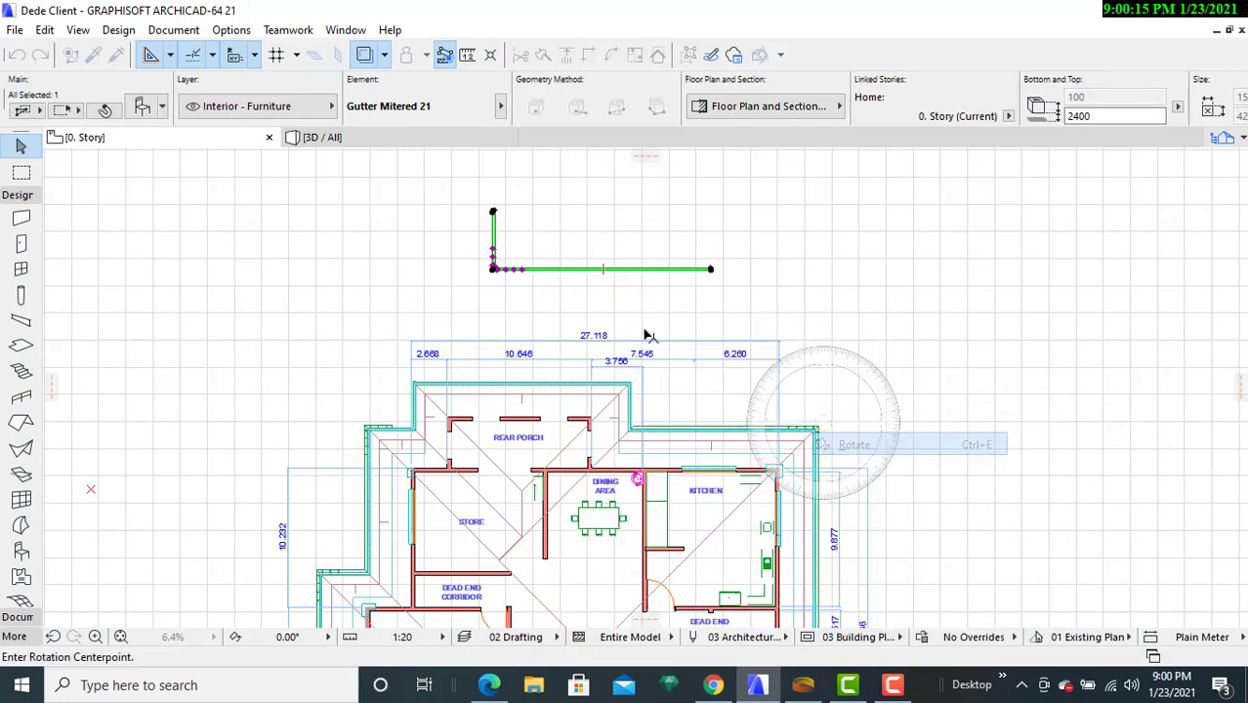
{"action": "left_click", "coordinate": [523, 270]}
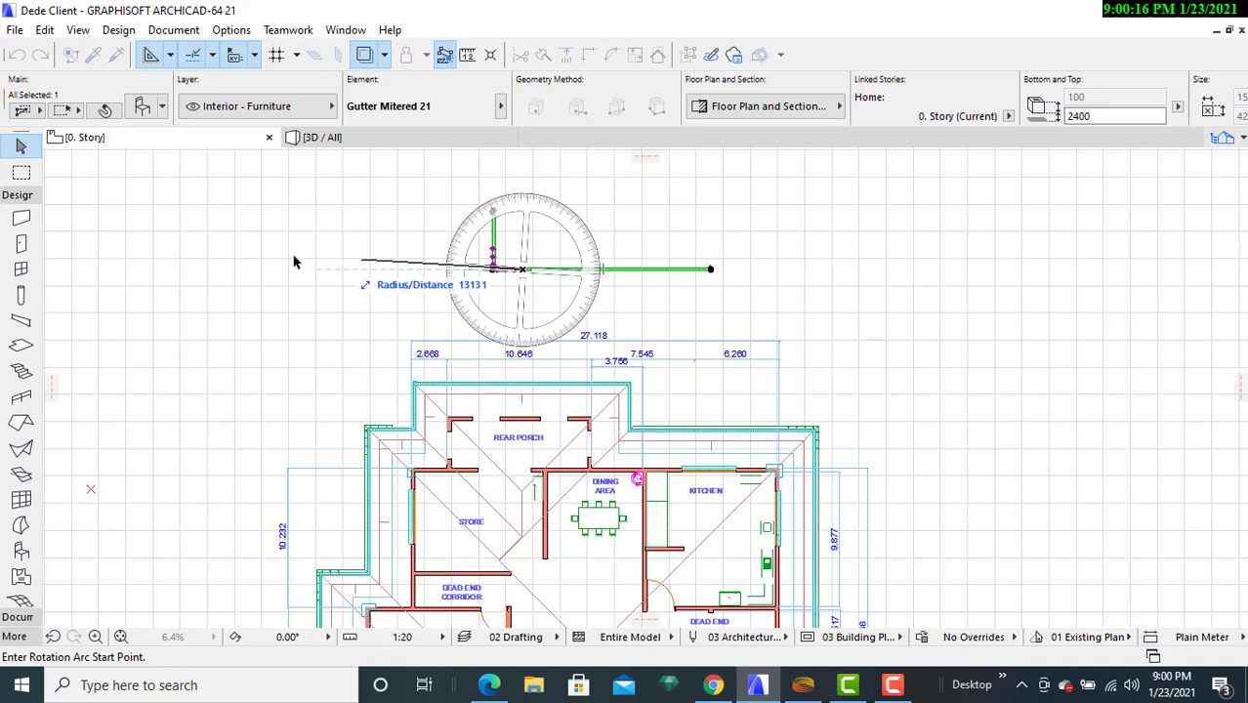
{"action": "left_click", "coordinate": [179, 271]}
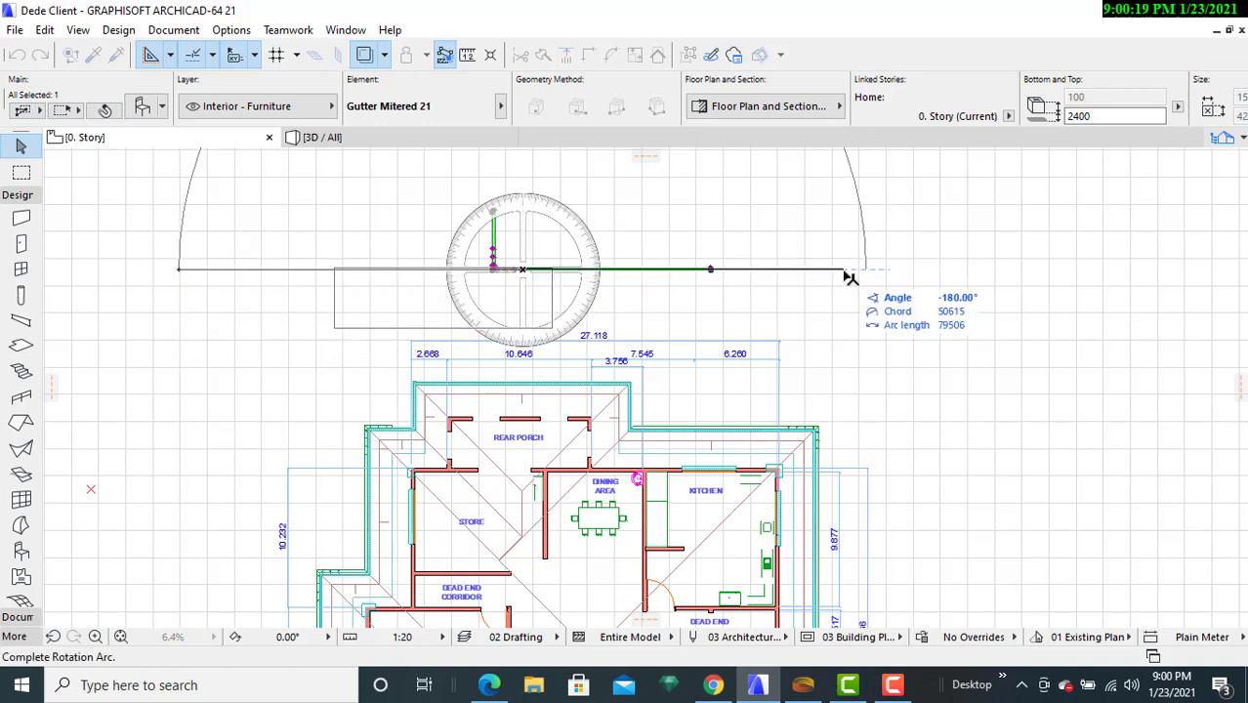
{"action": "left_click", "coordinate": [846, 274]}
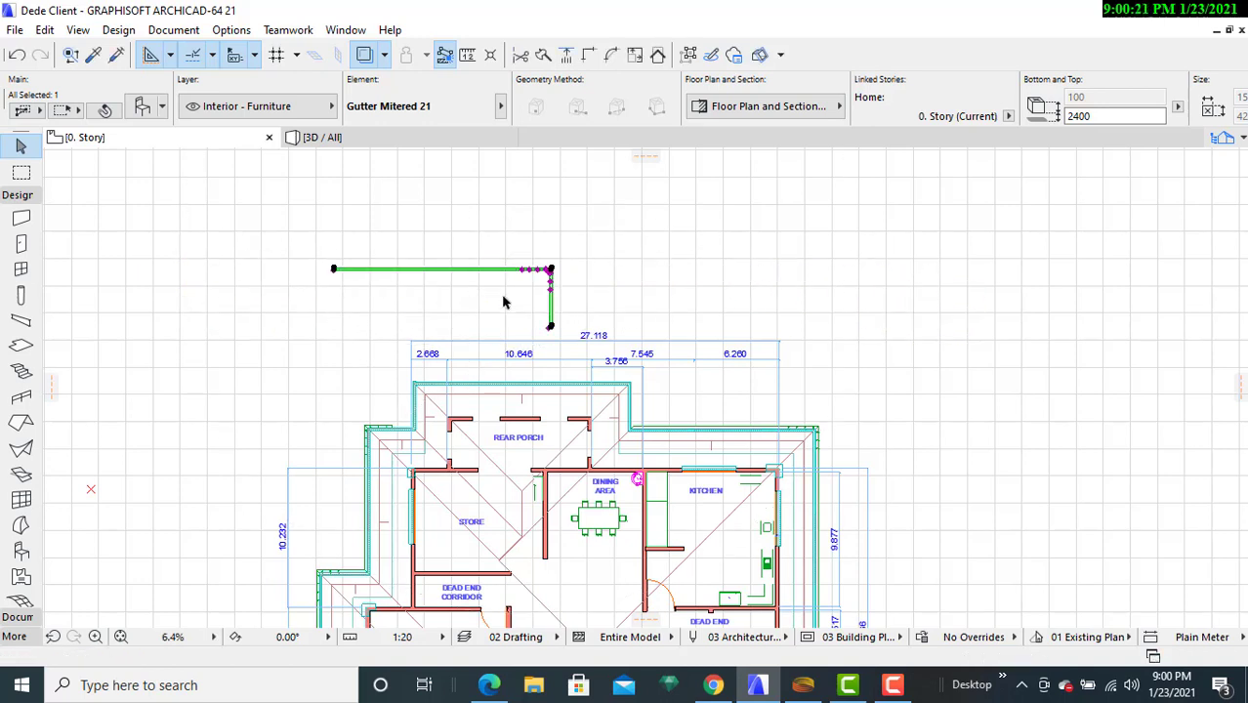
- Move the rotated gutter onto the rear porch's roof edge, with its long arm along the rear eave and its mitered corner on the kitchen side
{"action": "scroll", "coordinate": [479, 297], "scroll_direction": "up", "scroll_amount": 2}
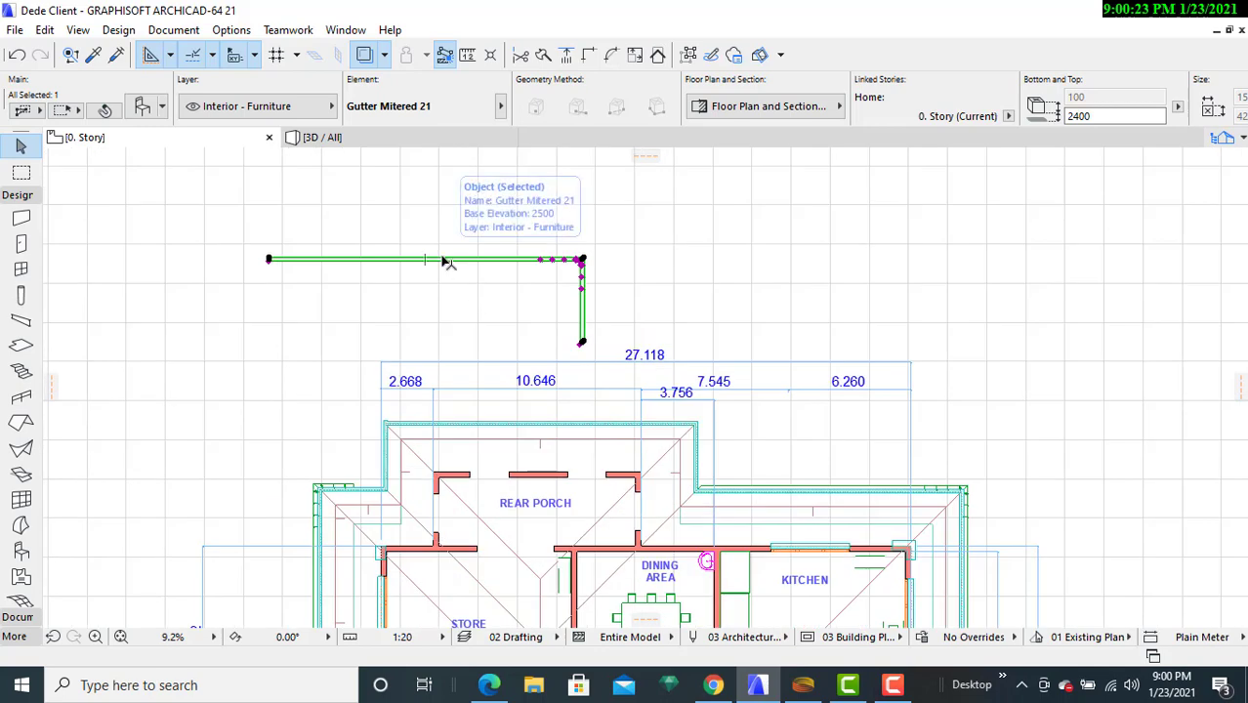
{"action": "right_click", "coordinate": [444, 260]}
{"action": "mouse_move", "coordinate": [575, 430]}
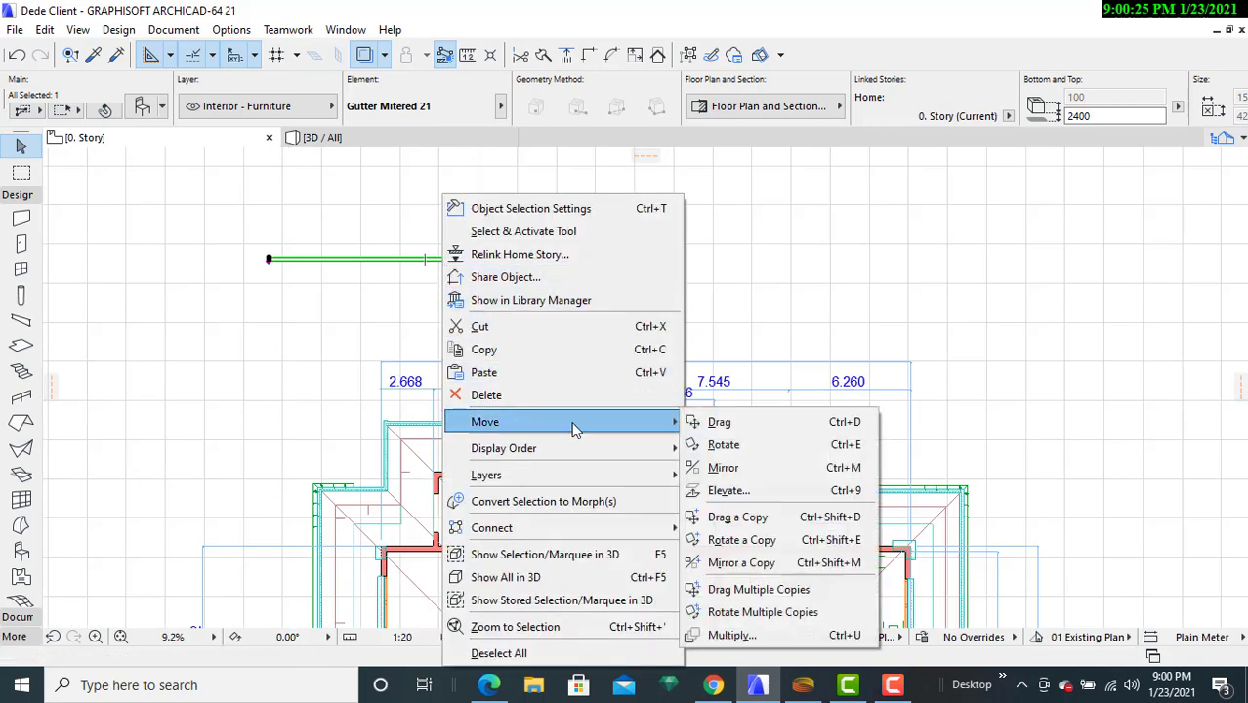
{"action": "left_click", "coordinate": [713, 422]}
{"action": "left_click", "coordinate": [490, 262]}
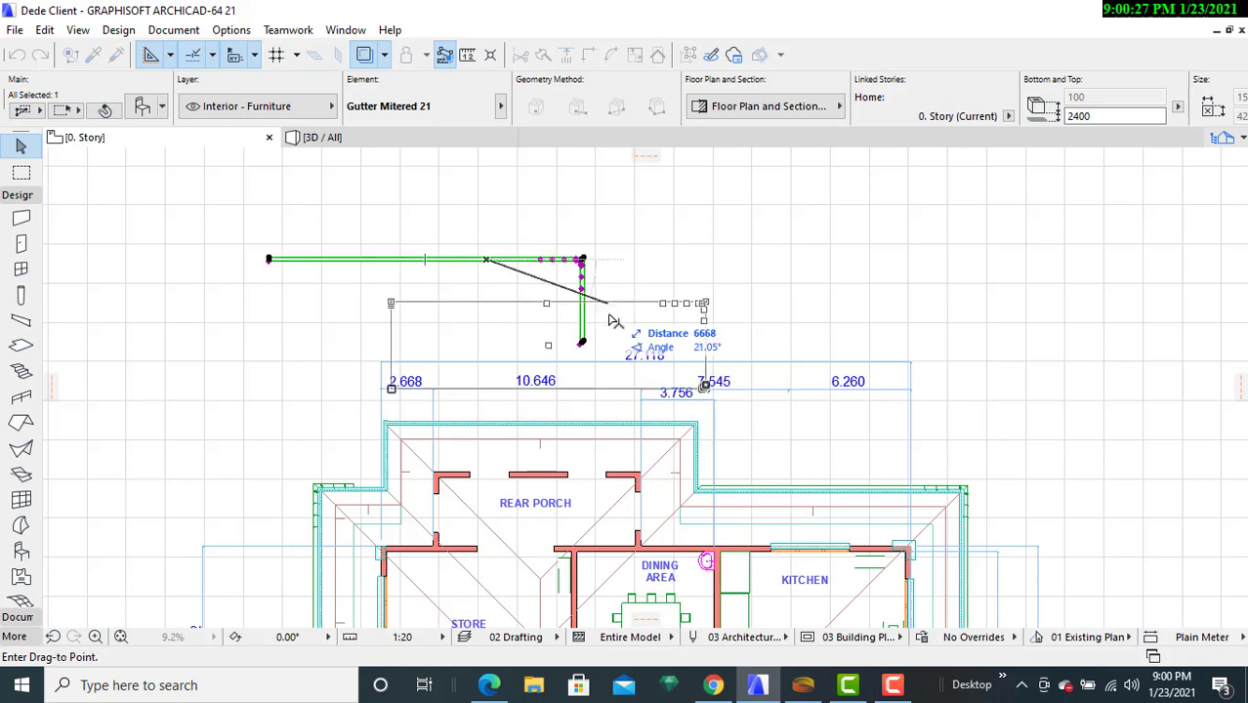
{"action": "scroll", "coordinate": [600, 353], "scroll_direction": "up", "scroll_amount": 3}
{"action": "middle_click_drag", "start_coordinate": [619, 353], "coordinate": [552, 133]}
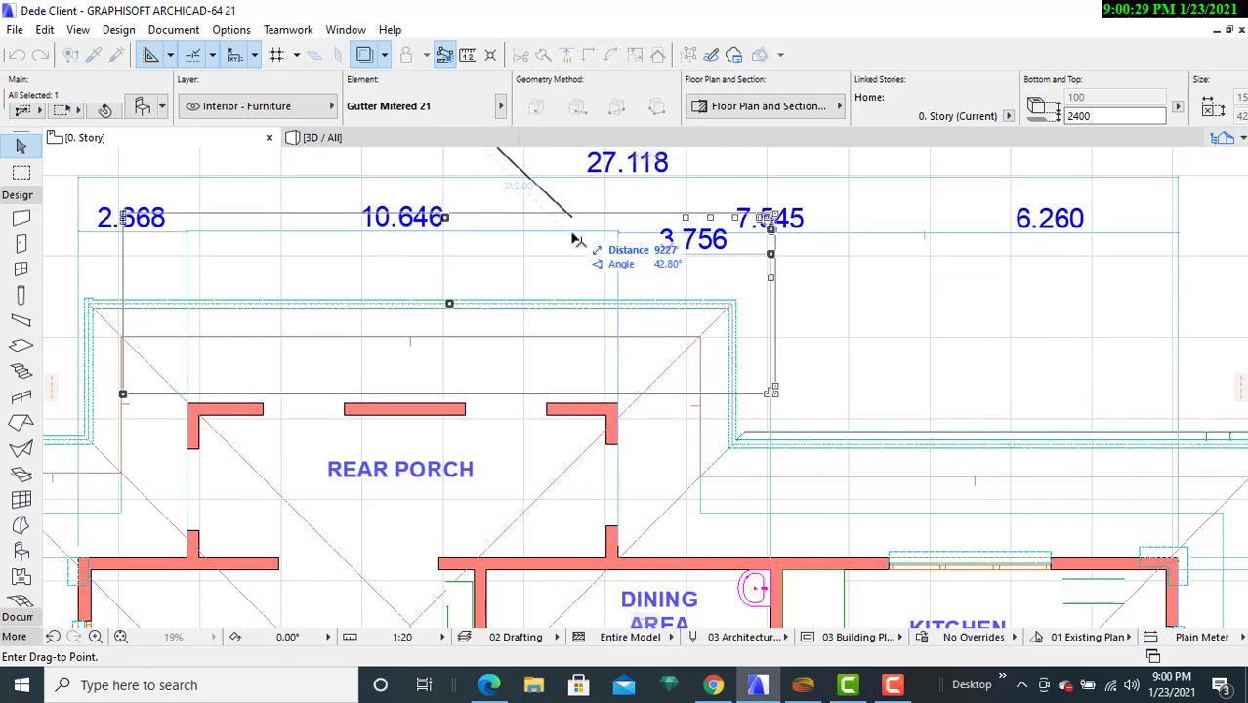
{"action": "left_click", "coordinate": [544, 296]}
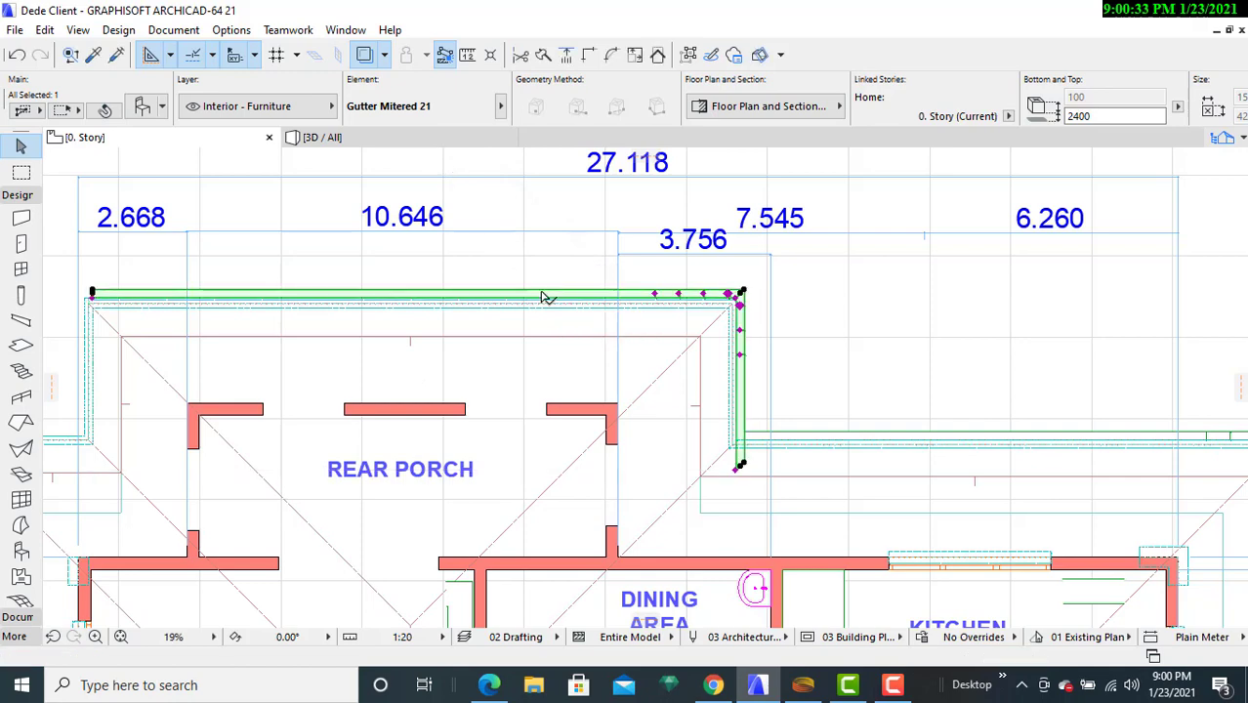
- Shorten the rear porch gutter's short arm to end near the kitchen-side eave gutter, and deselect it
{"action": "scroll", "coordinate": [613, 372], "scroll_direction": "up", "scroll_amount": 2}
{"action": "scroll", "coordinate": [654, 357], "scroll_direction": "up", "scroll_amount": 3}
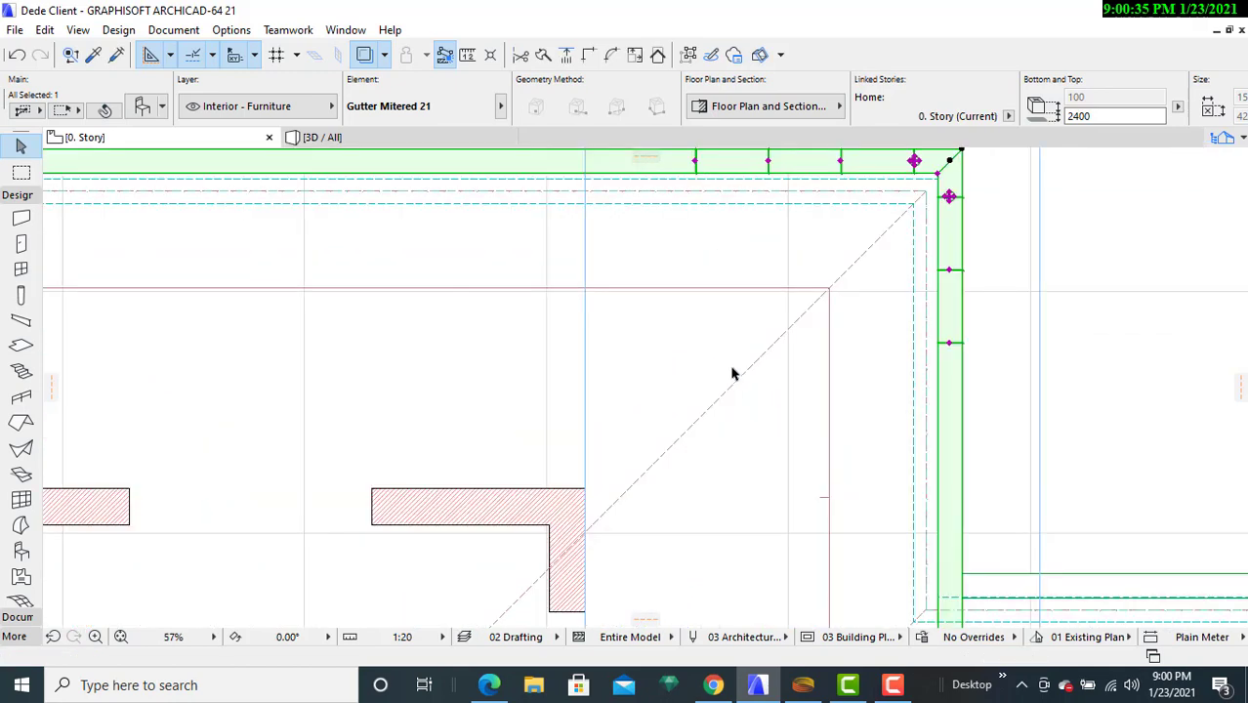
{"action": "middle_click_drag", "start_coordinate": [732, 293], "coordinate": [501, 144]}
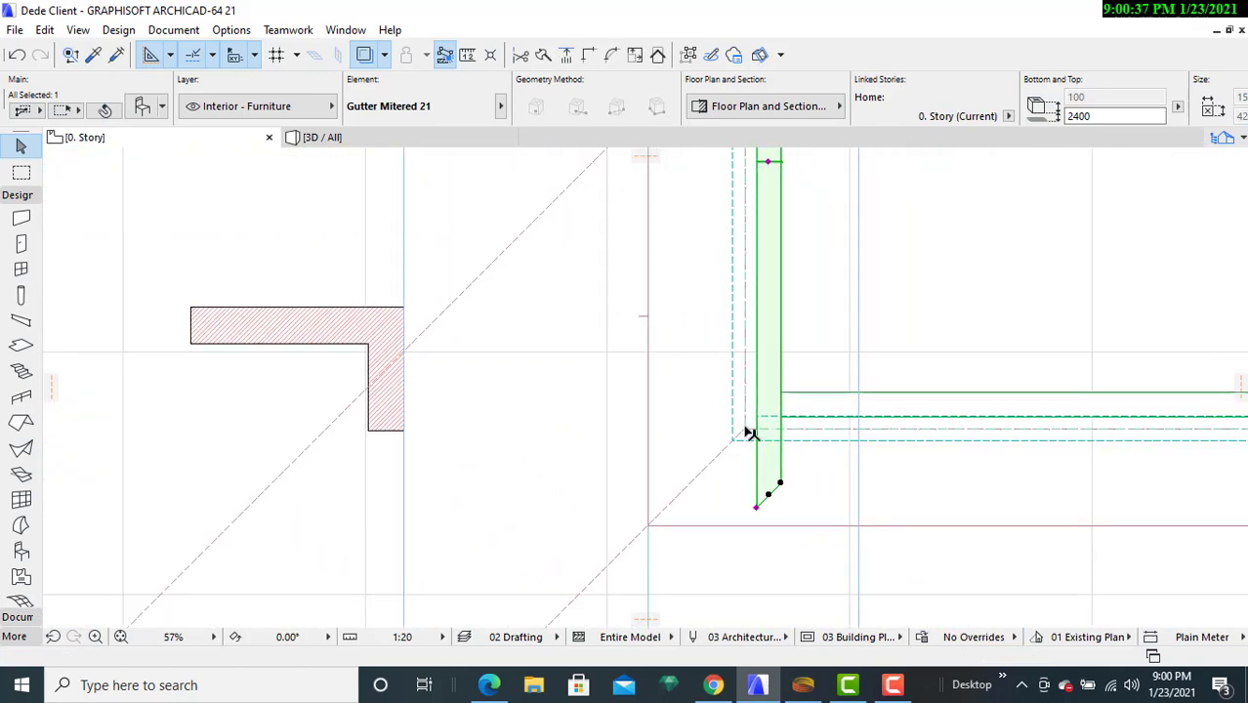
{"action": "left_click", "coordinate": [758, 509]}
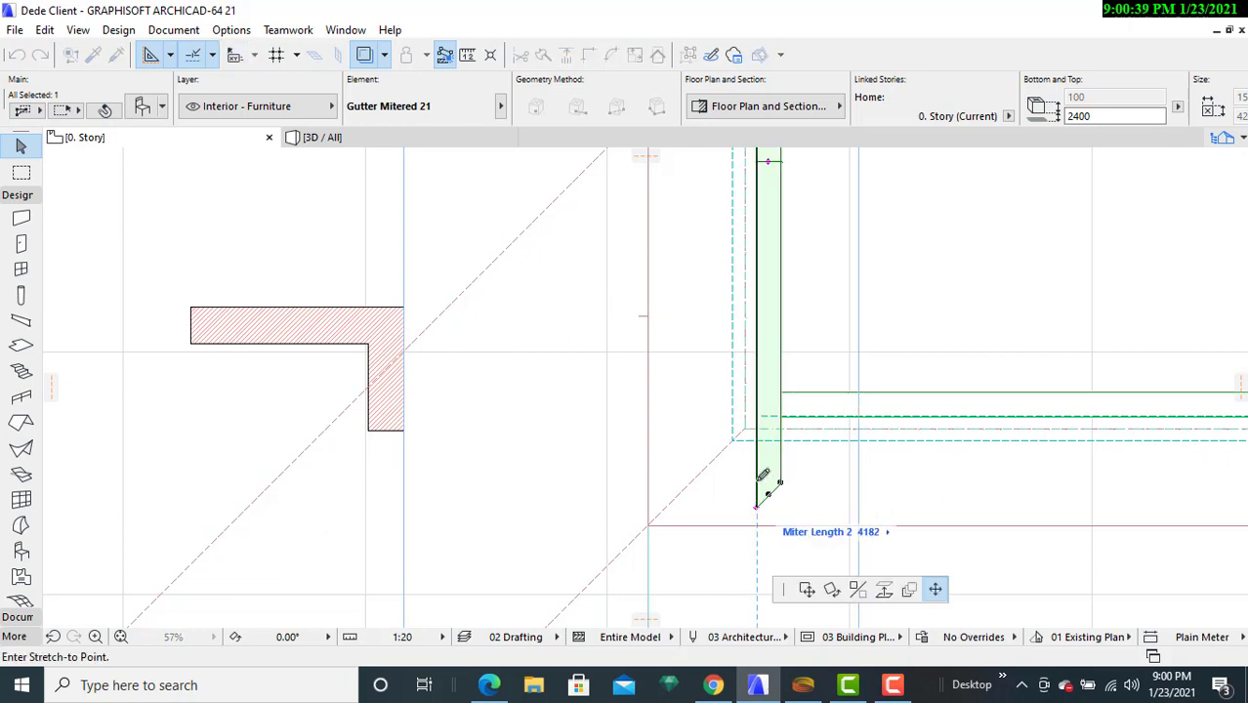
{"action": "left_click", "coordinate": [761, 394]}
{"action": "left_click", "coordinate": [842, 355]}
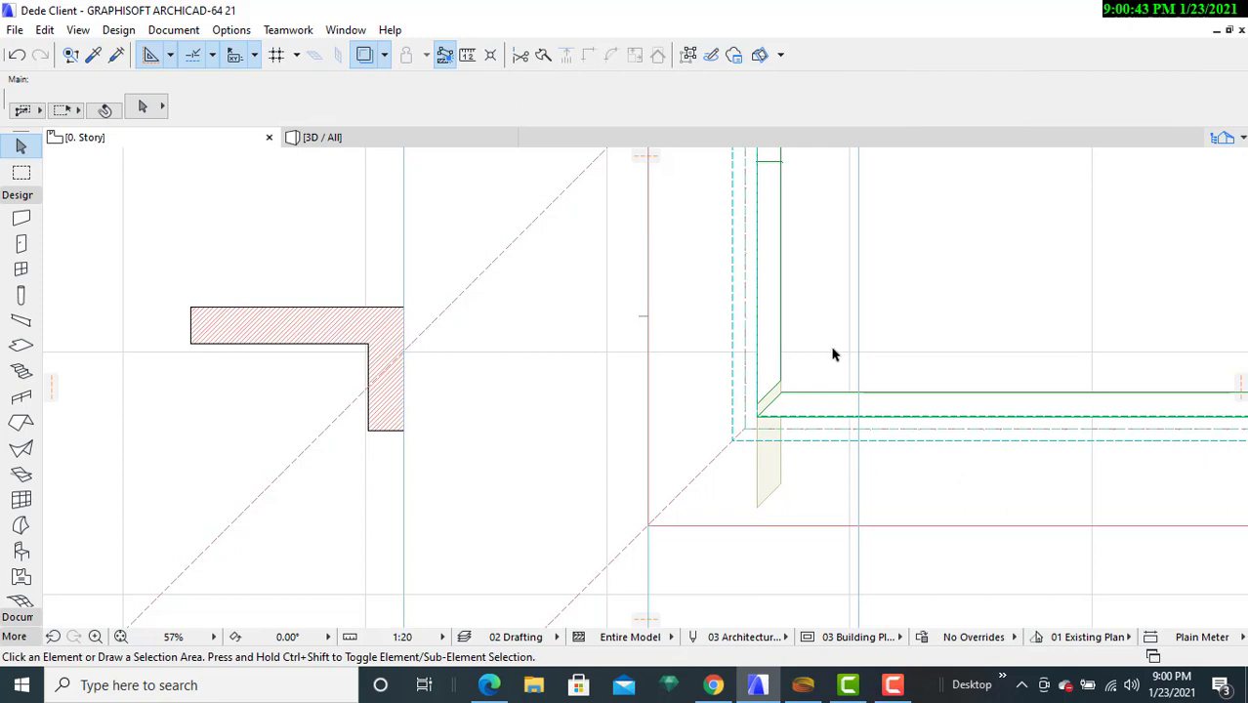
- Move the rear porch gutter so the mitered end of its short arm meets the corner of the kitchen-side eave gutter
{"action": "scroll", "coordinate": [832, 355], "scroll_direction": "up", "scroll_amount": 2}
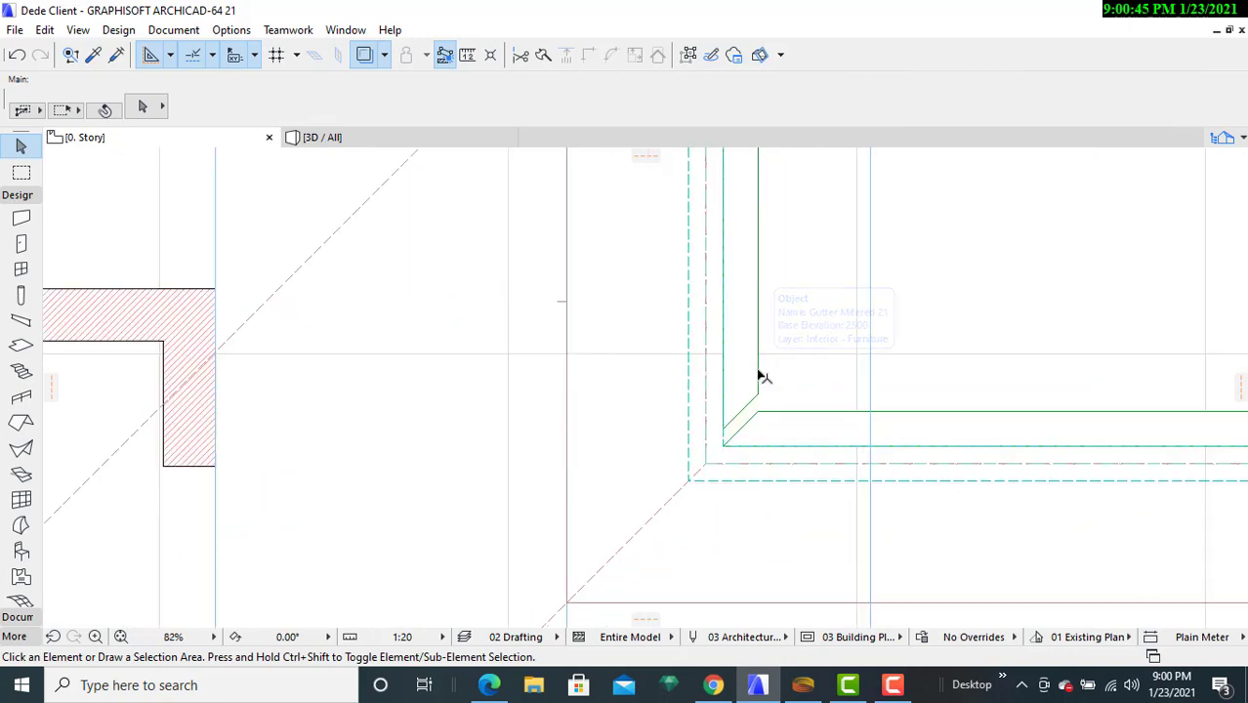
{"action": "left_click", "coordinate": [758, 396]}
{"action": "left_click", "coordinate": [758, 398]}
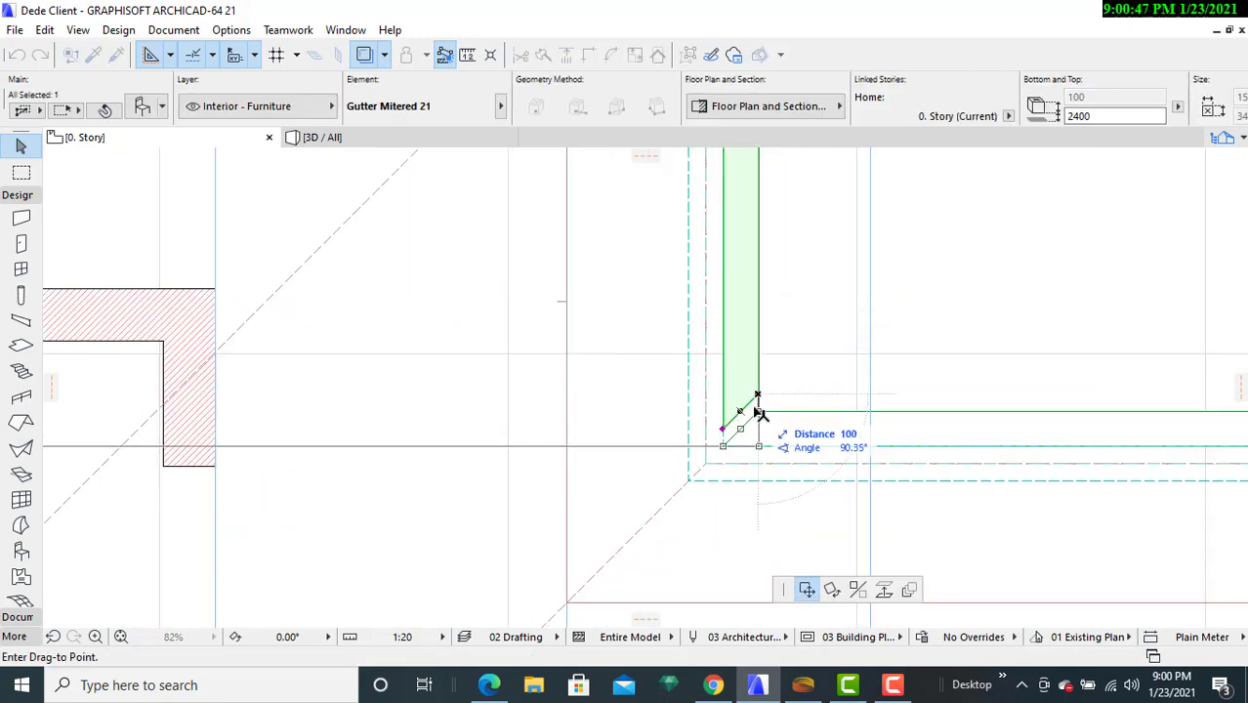
{"action": "left_click", "coordinate": [758, 401]}
- Lengthen the rear porch gutter's long arm slightly past the store-side roof corner, and deselect it
{"action": "scroll", "coordinate": [562, 477], "scroll_direction": "down", "scroll_amount": 3}
{"action": "middle_click_drag", "start_coordinate": [561, 477], "coordinate": [577, 496]}
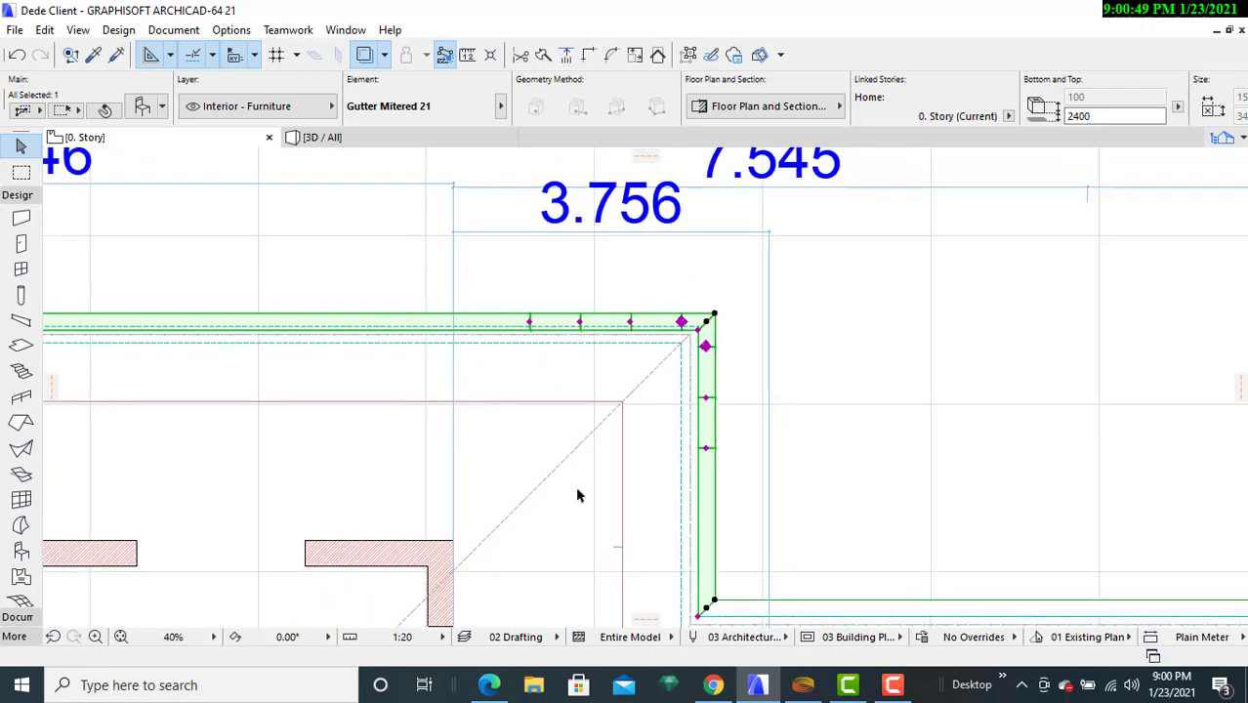
{"action": "scroll", "coordinate": [562, 388], "scroll_direction": "up", "scroll_amount": 2}
{"action": "middle_click_drag", "start_coordinate": [496, 352], "coordinate": [1055, 353]}
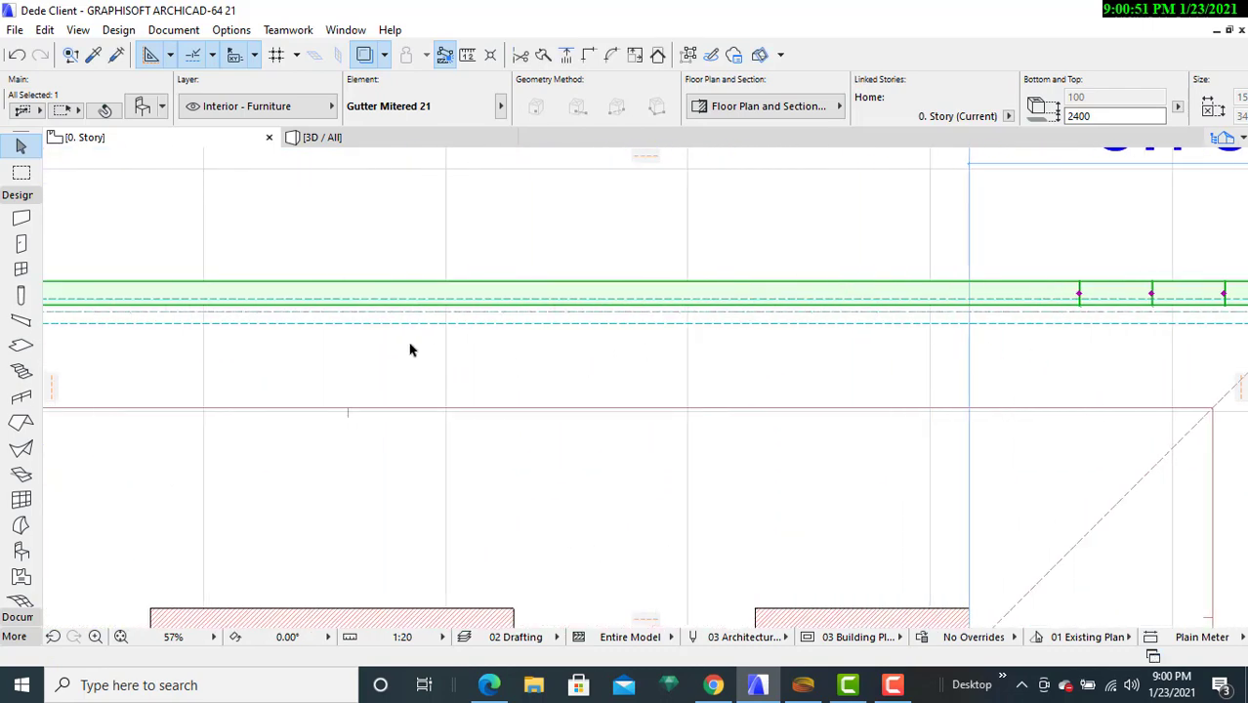
{"action": "middle_click_drag", "start_coordinate": [414, 345], "coordinate": [1009, 319]}
{"action": "middle_click_drag", "start_coordinate": [441, 322], "coordinate": [814, 299]}
{"action": "scroll", "coordinate": [814, 299], "scroll_direction": "down", "scroll_amount": 1}
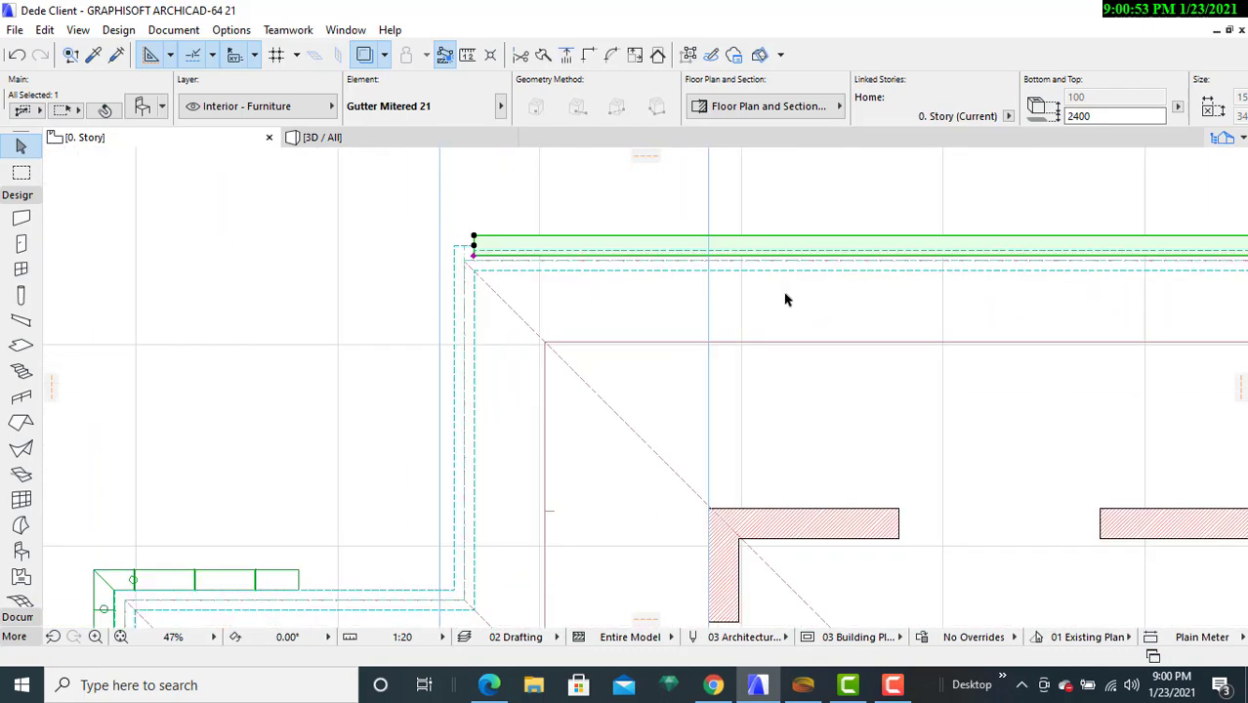
{"action": "scroll", "coordinate": [786, 299], "scroll_direction": "down", "scroll_amount": 2}
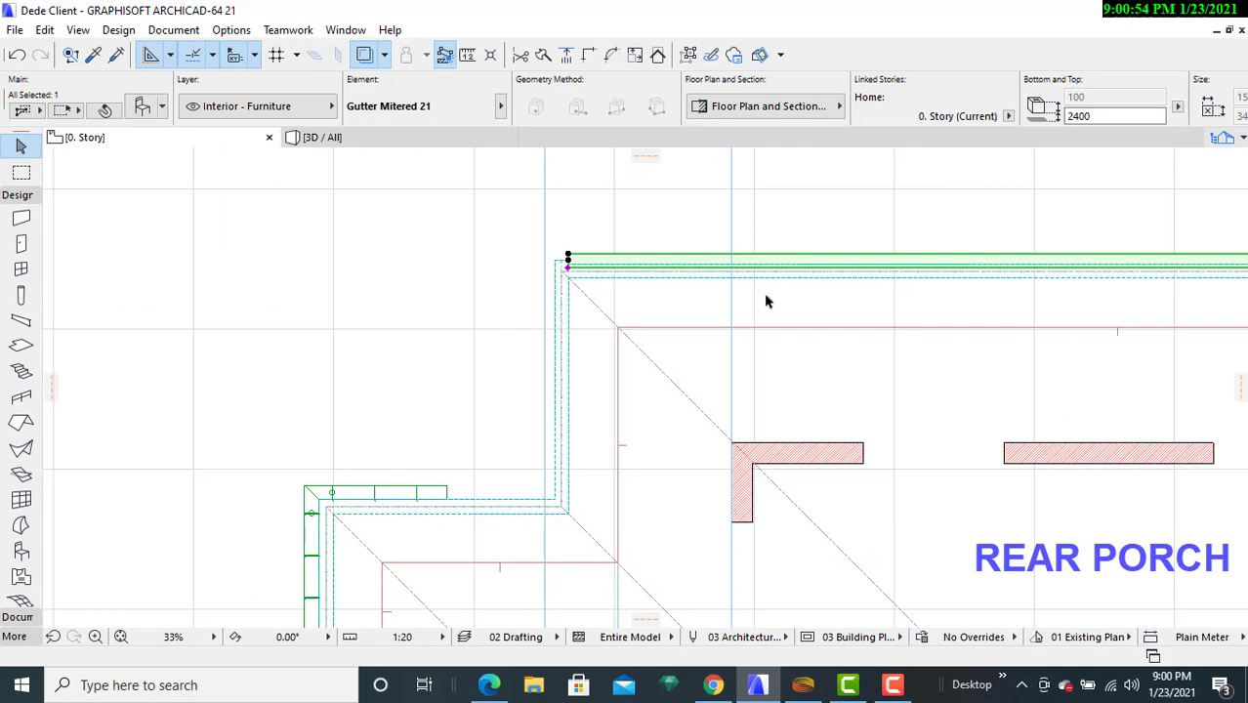
{"action": "left_click", "coordinate": [568, 260]}
{"action": "left_click", "coordinate": [540, 260]}
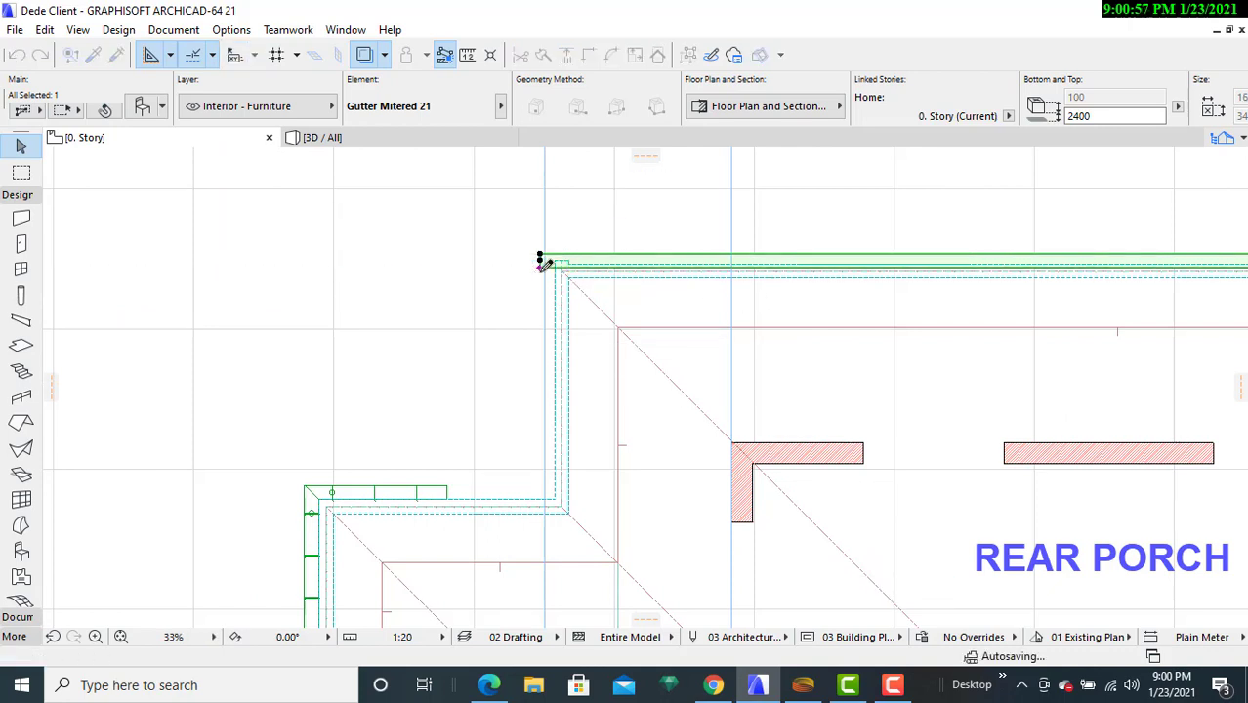
{"action": "left_click", "coordinate": [530, 297]}
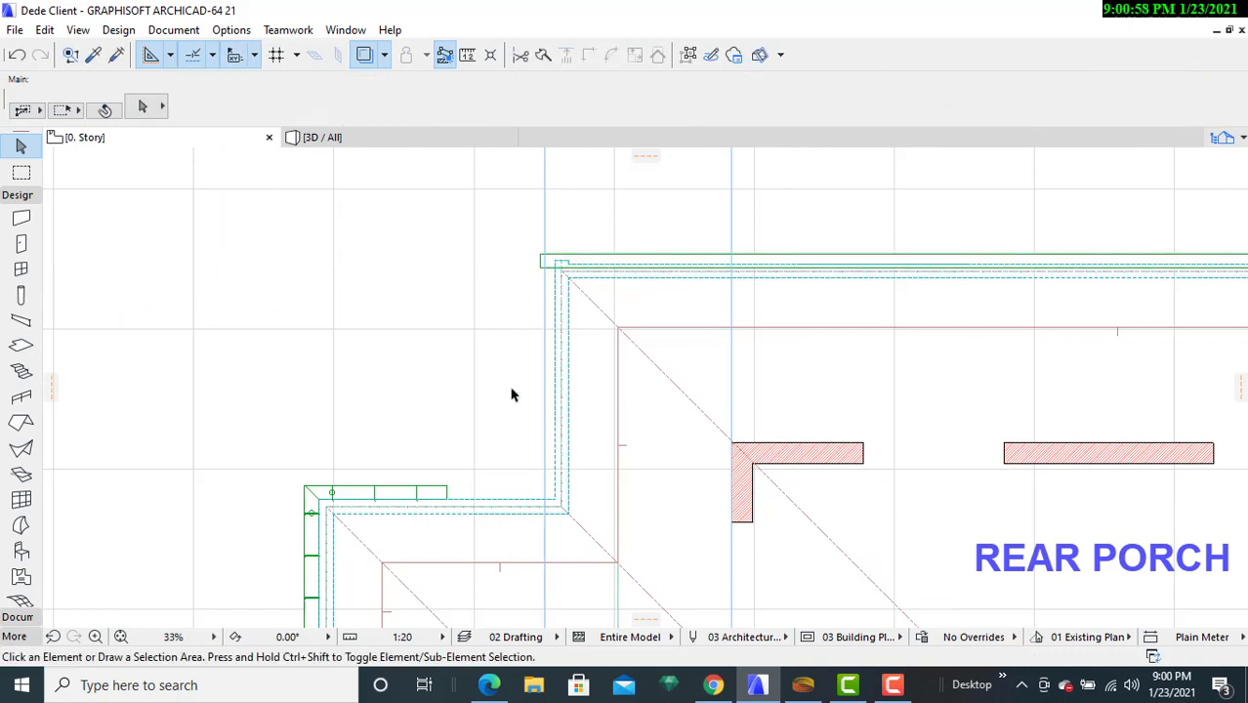
- Stretch the short arm of the store-side eave gutter to the rear porch's side roof edge, with a miter length of about 3367 mm
{"action": "left_click", "coordinate": [445, 495]}
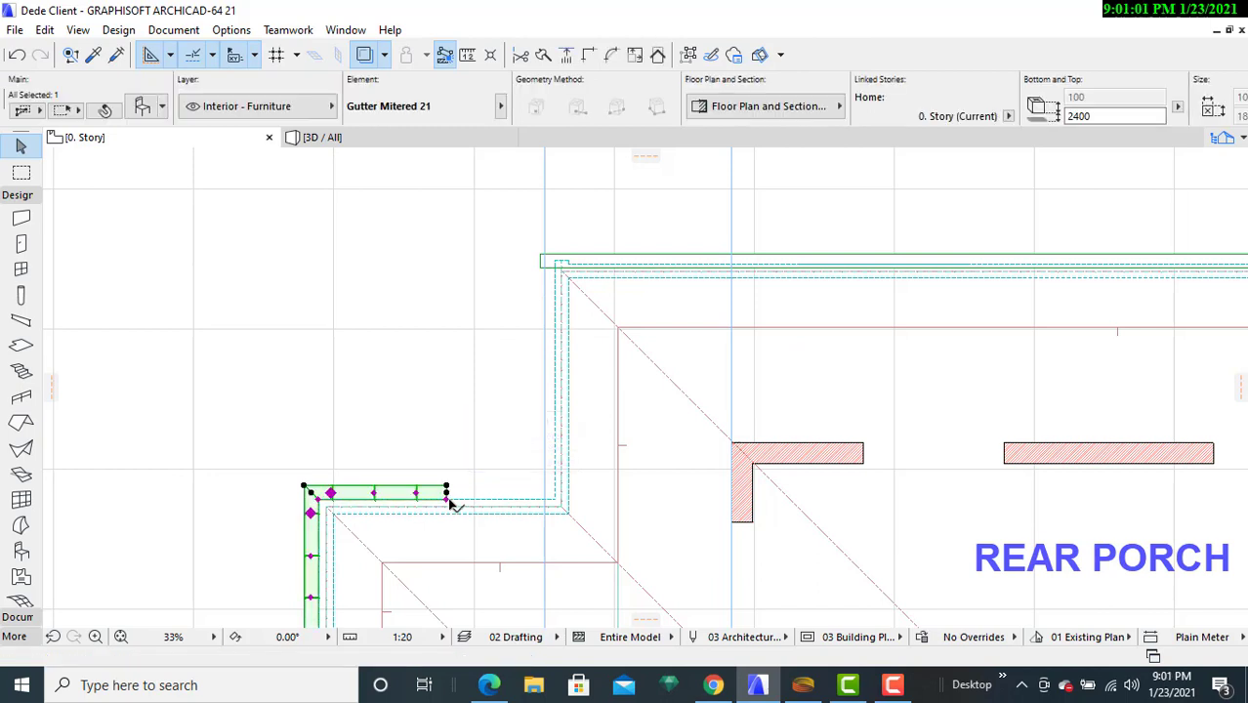
{"action": "left_click", "coordinate": [447, 497]}
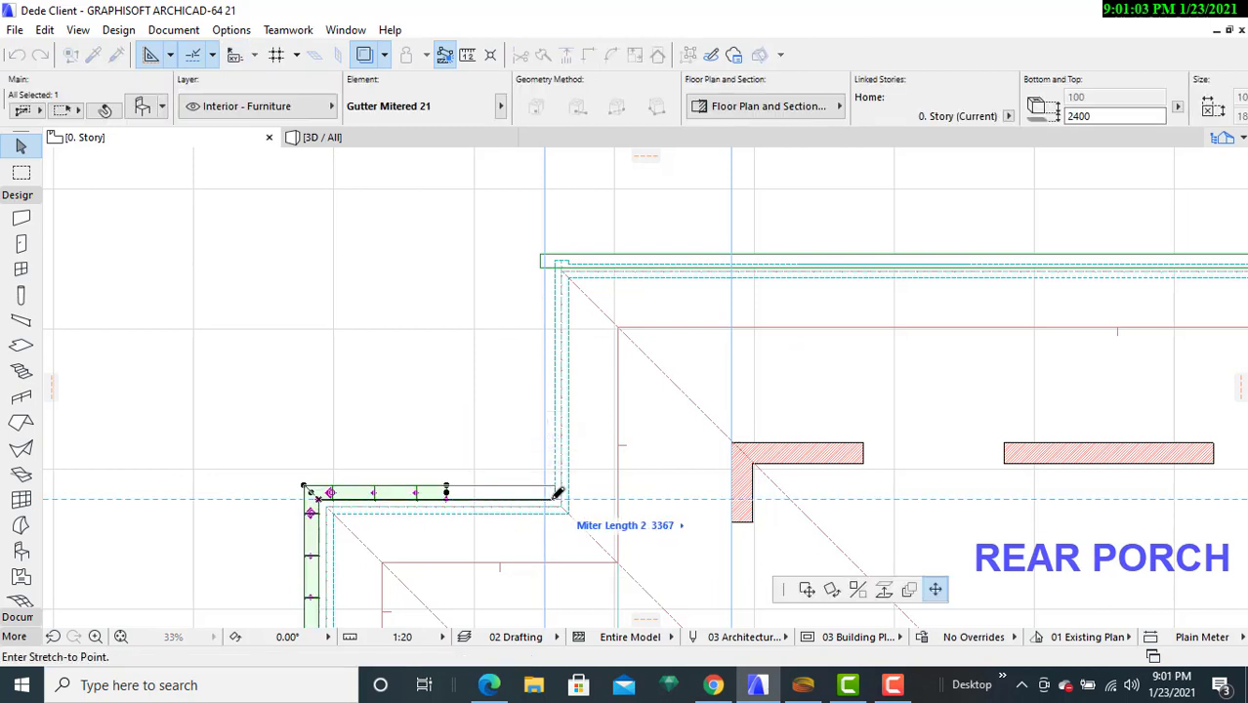
{"action": "left_click", "coordinate": [556, 495]}
- Examine the gutters around the whole roof outline, from the rear porch to the entry porch and back
{"action": "scroll", "coordinate": [646, 356], "scroll_direction": "down", "scroll_amount": 4}
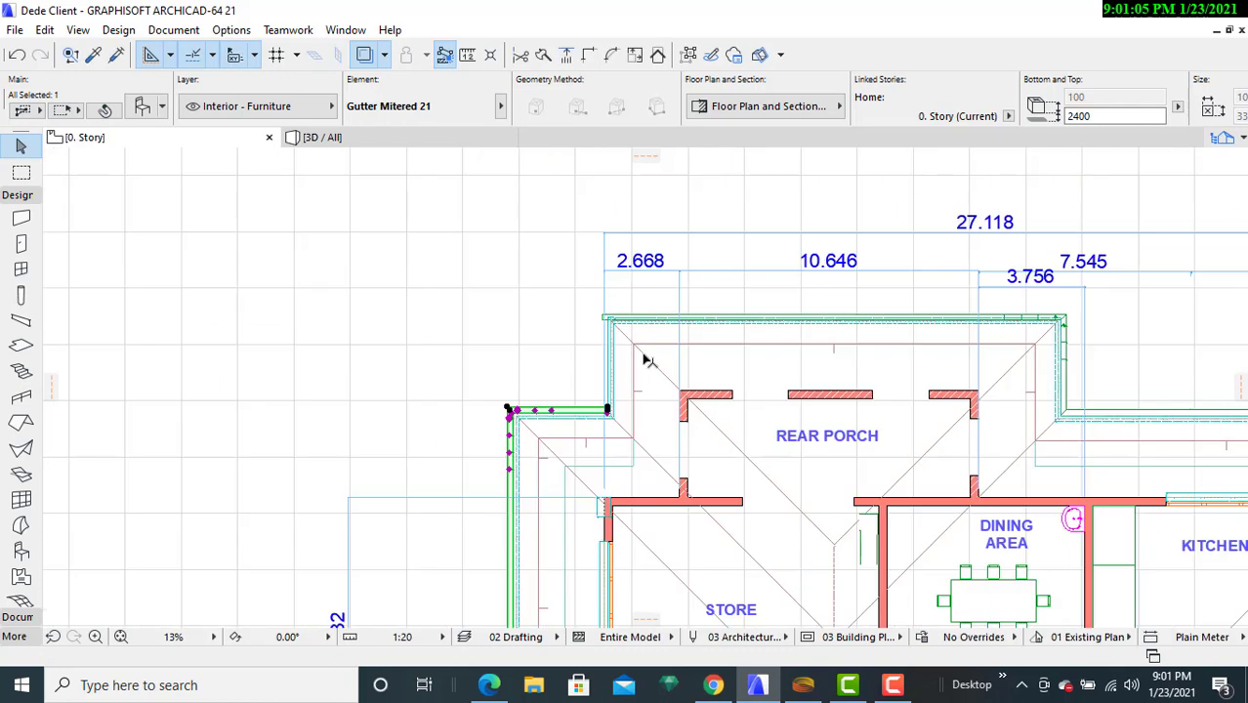
{"action": "middle_click_drag", "start_coordinate": [556, 259], "coordinate": [477, 236]}
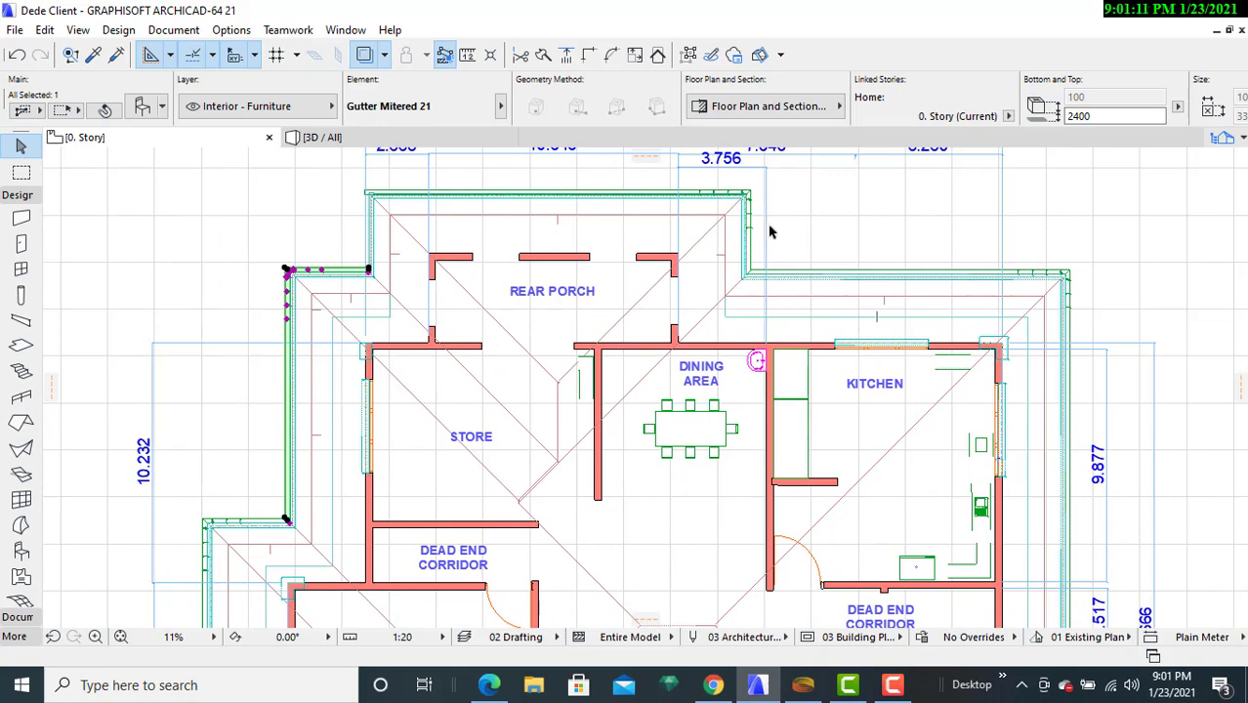
{"action": "scroll", "coordinate": [763, 227], "scroll_direction": "down", "scroll_amount": 2}
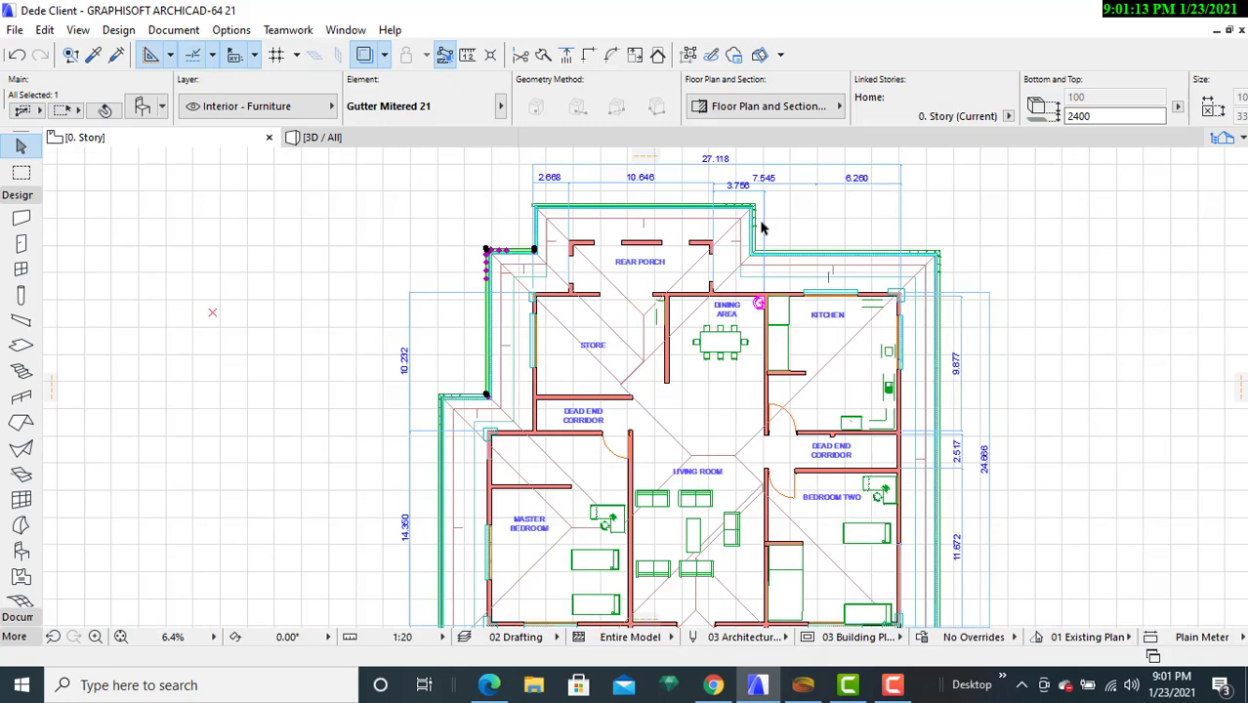
{"action": "scroll", "coordinate": [864, 343], "scroll_direction": "down", "scroll_amount": 2}
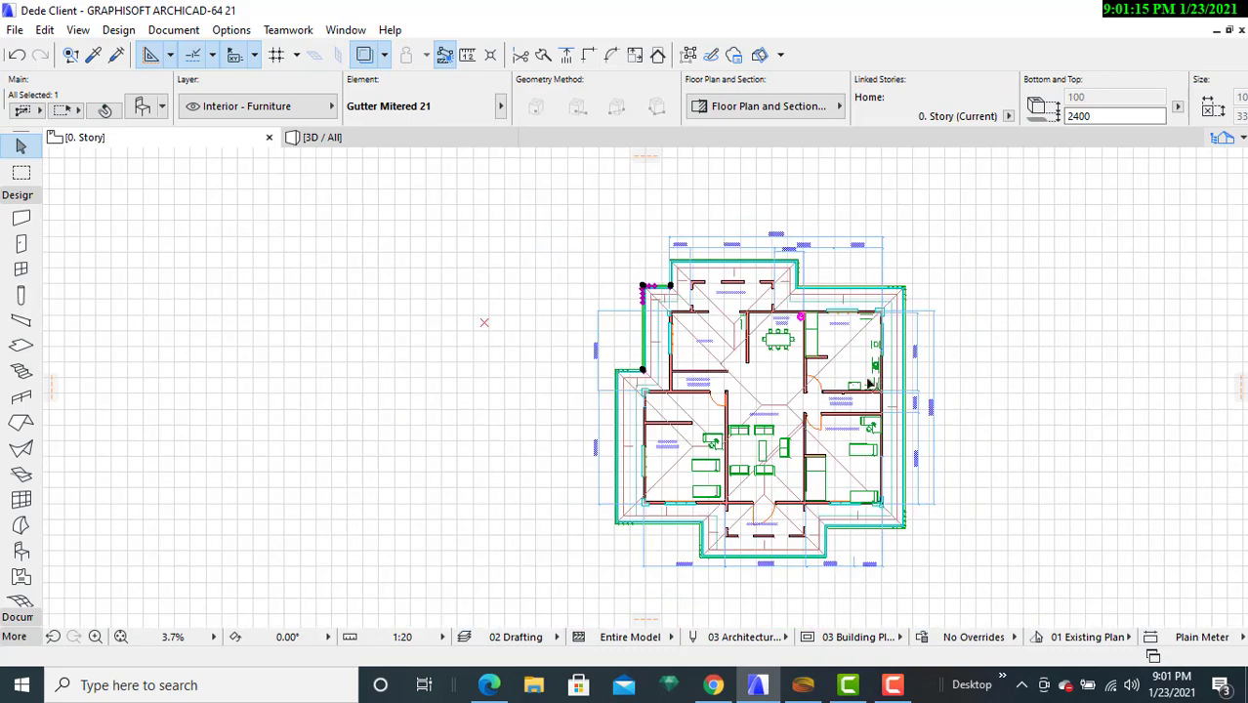
{"action": "scroll", "coordinate": [869, 398], "scroll_direction": "up", "scroll_amount": 2}
{"action": "middle_click_drag", "start_coordinate": [868, 400], "coordinate": [803, 278]}
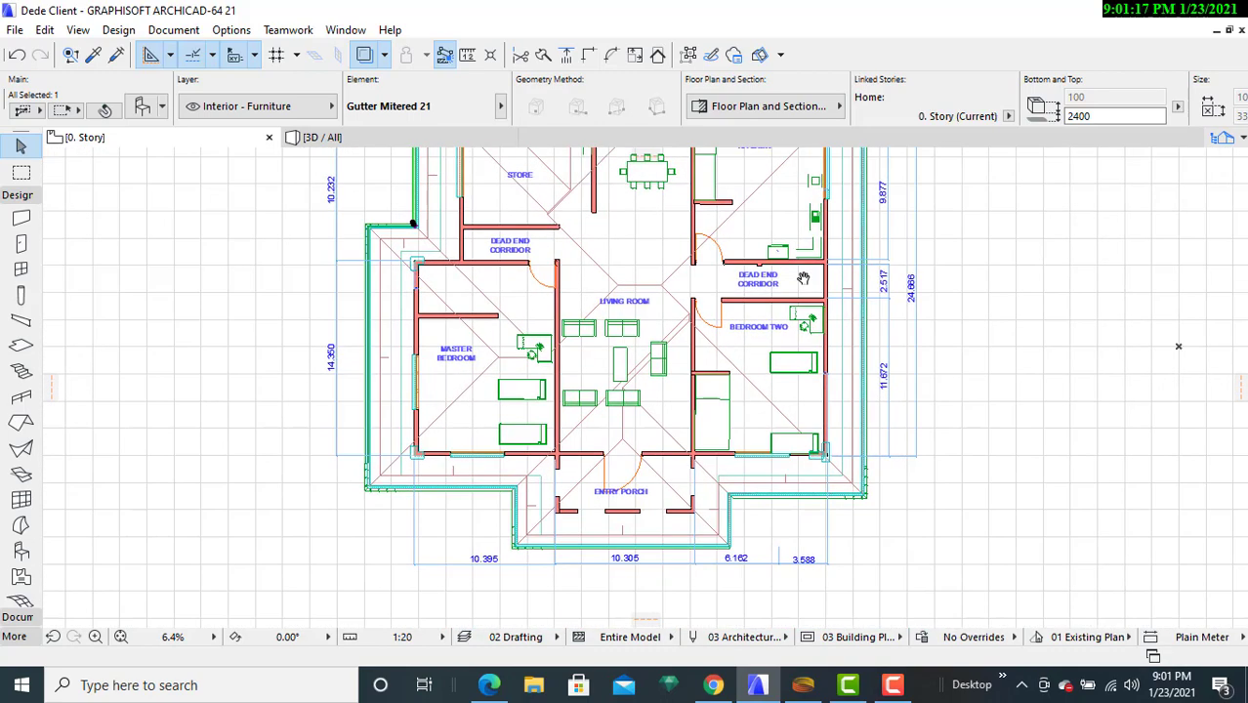
{"action": "mouse_move", "coordinate": [903, 696]}
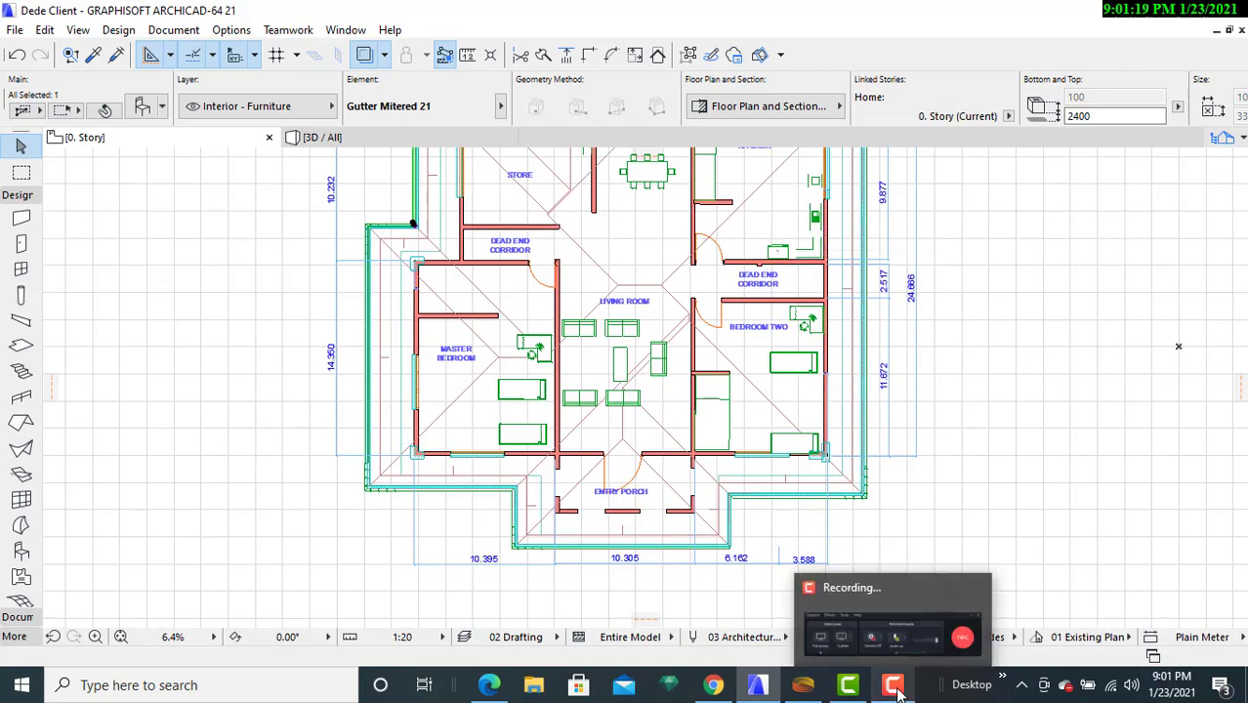
{"action": "middle_click_drag", "start_coordinate": [389, 293], "coordinate": [388, 554]}
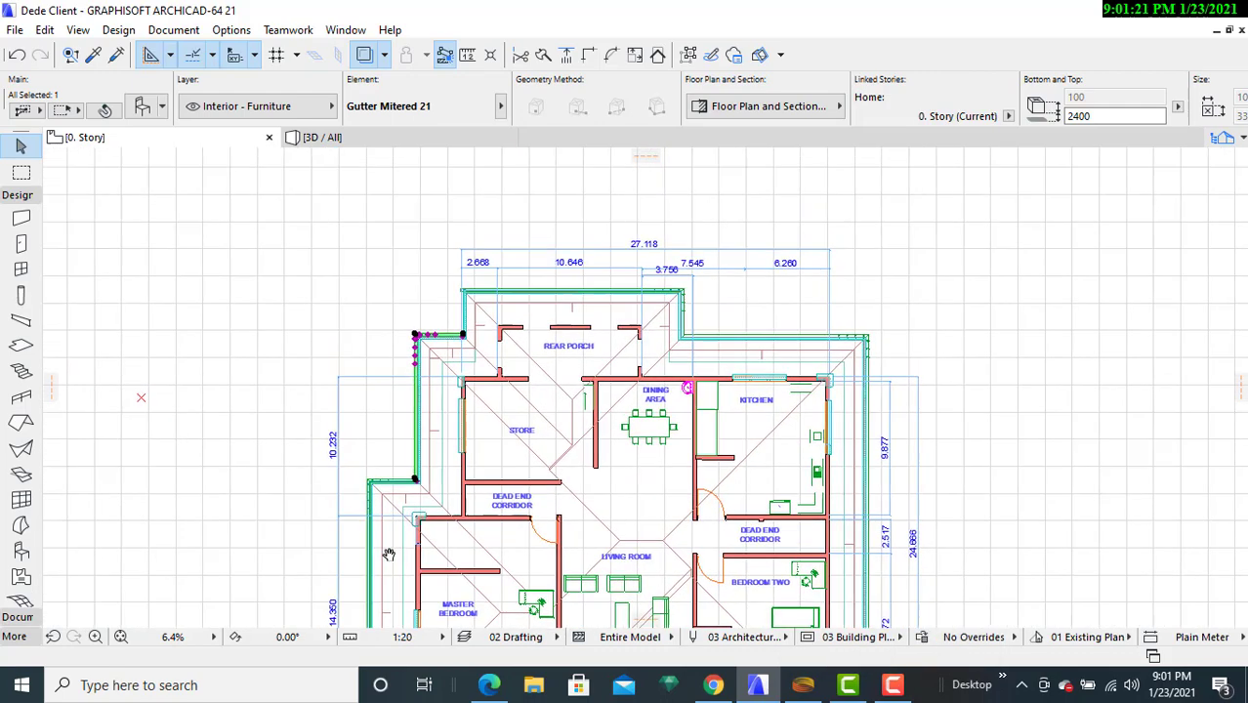
- Drag a copy of the rear porch's L-shaped gutter toward the open space beyond the store side of the house
{"action": "scroll", "coordinate": [497, 362], "scroll_direction": "up", "scroll_amount": 5}
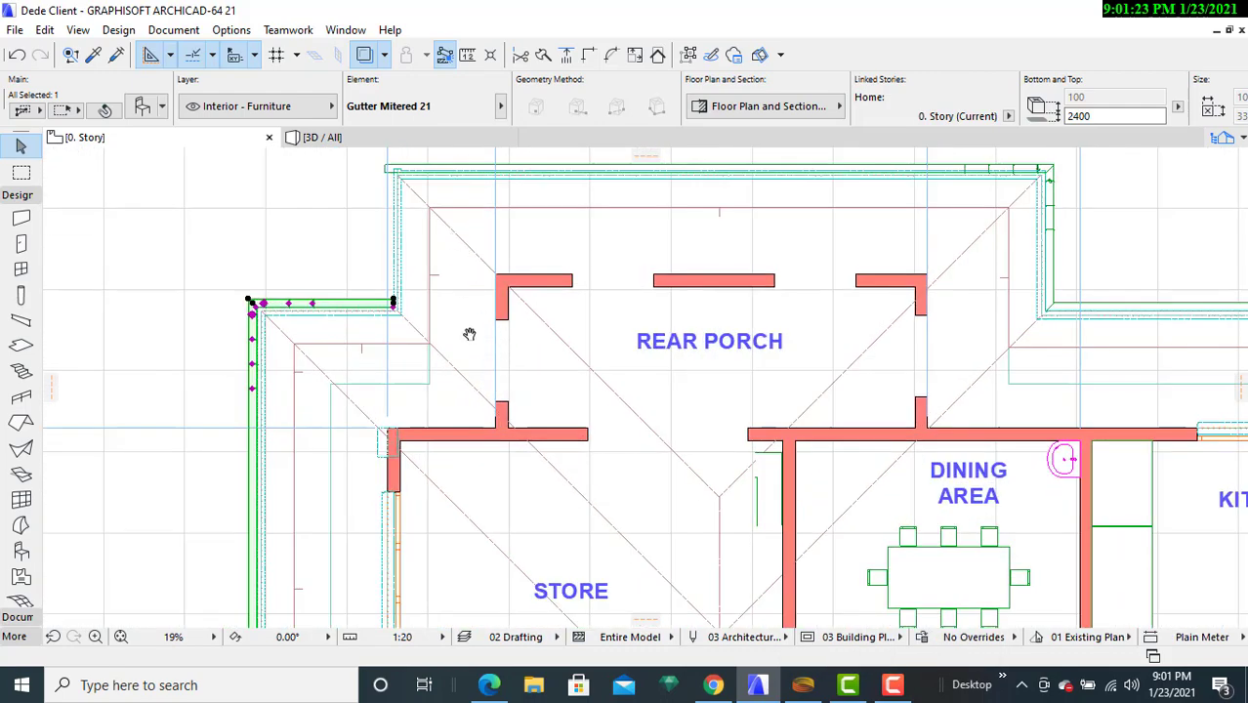
{"action": "middle_click_drag", "start_coordinate": [469, 334], "coordinate": [500, 465]}
{"action": "left_click", "coordinate": [452, 297]}
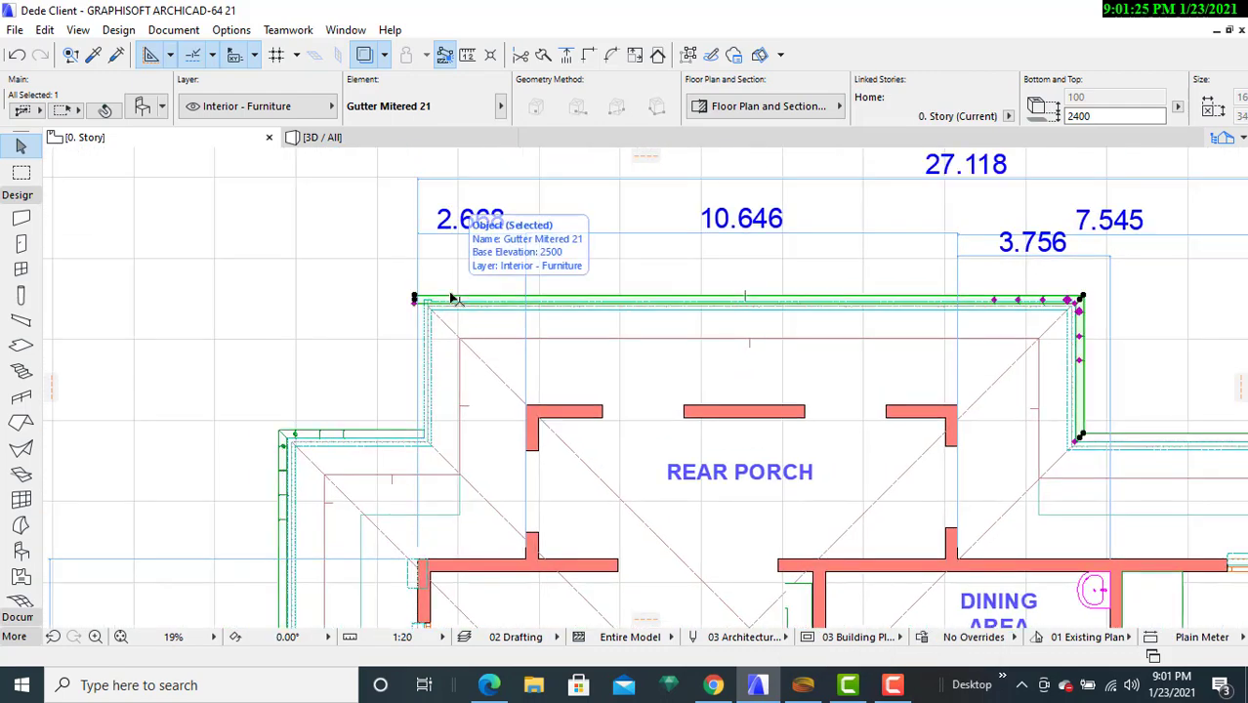
{"action": "right_click", "coordinate": [1087, 414]}
{"action": "left_click", "coordinate": [1073, 397]}
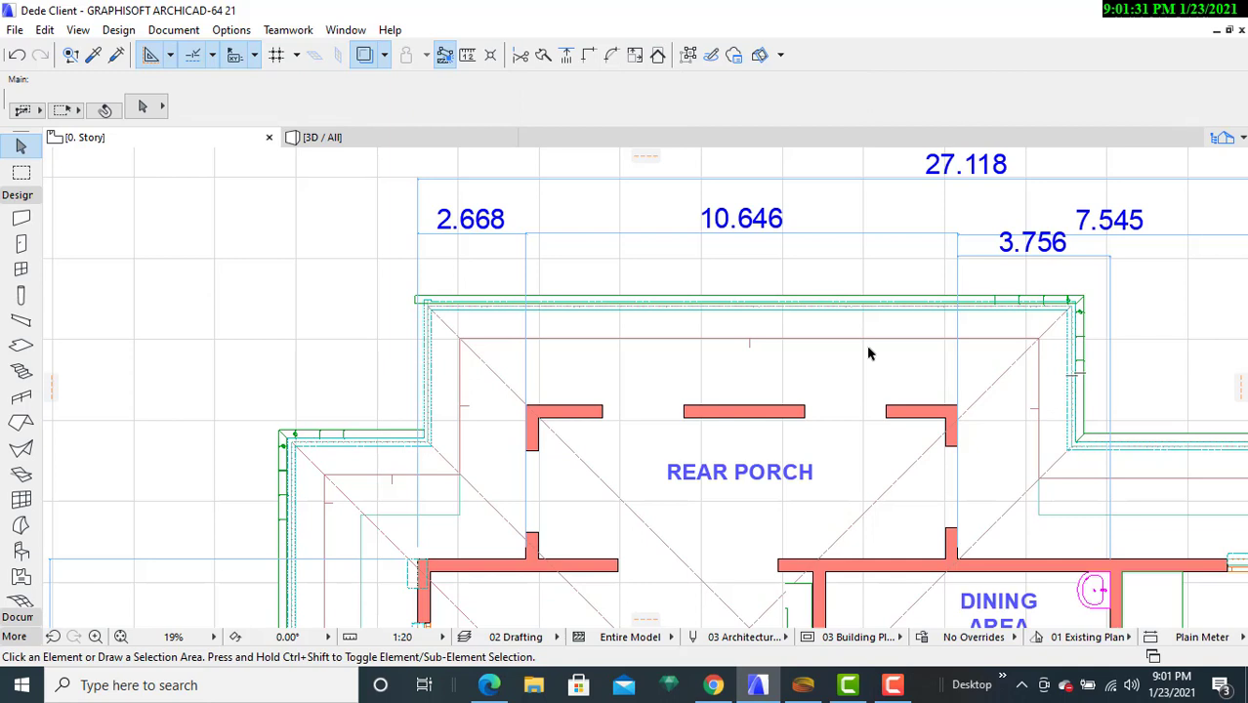
{"action": "left_click", "coordinate": [781, 300]}
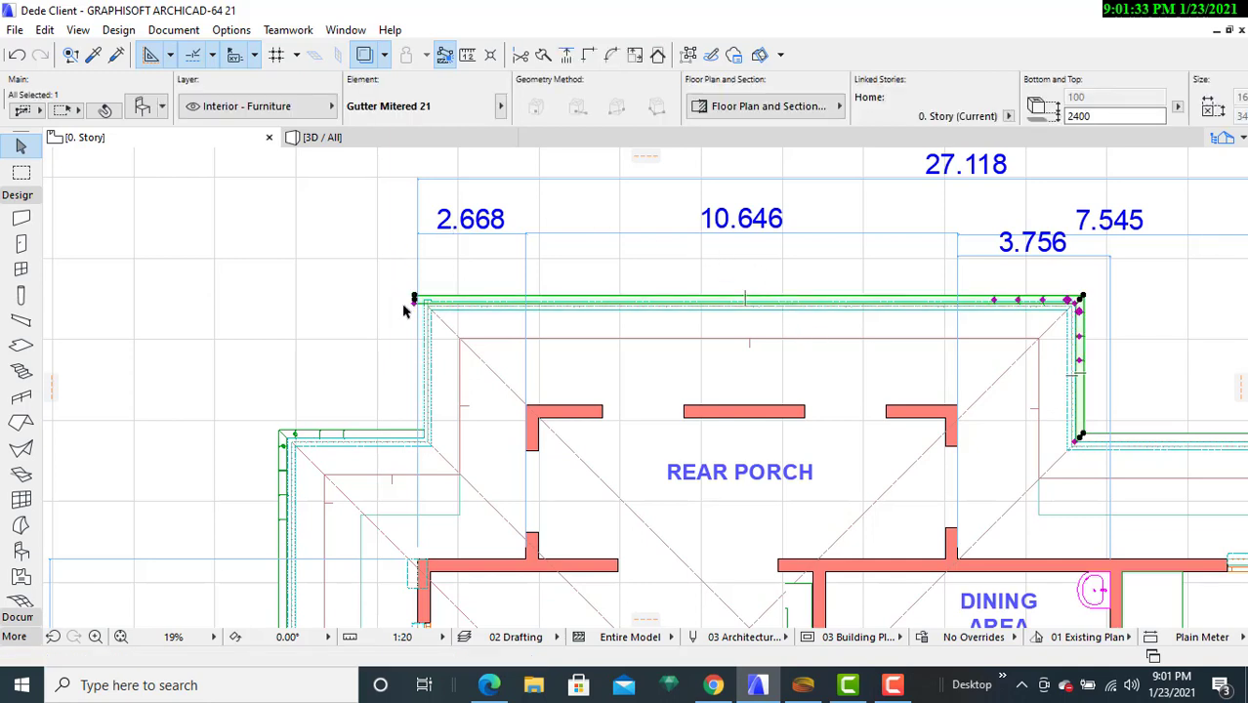
{"action": "right_click", "coordinate": [465, 302]}
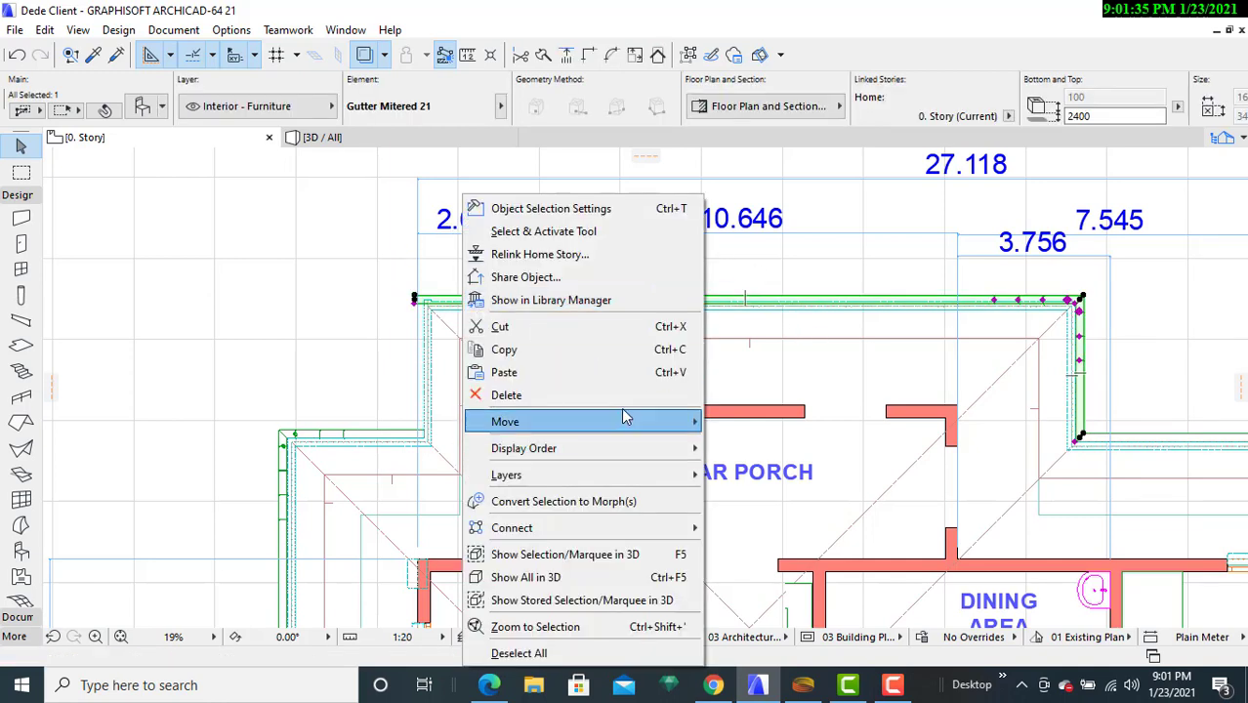
{"action": "mouse_move", "coordinate": [690, 421]}
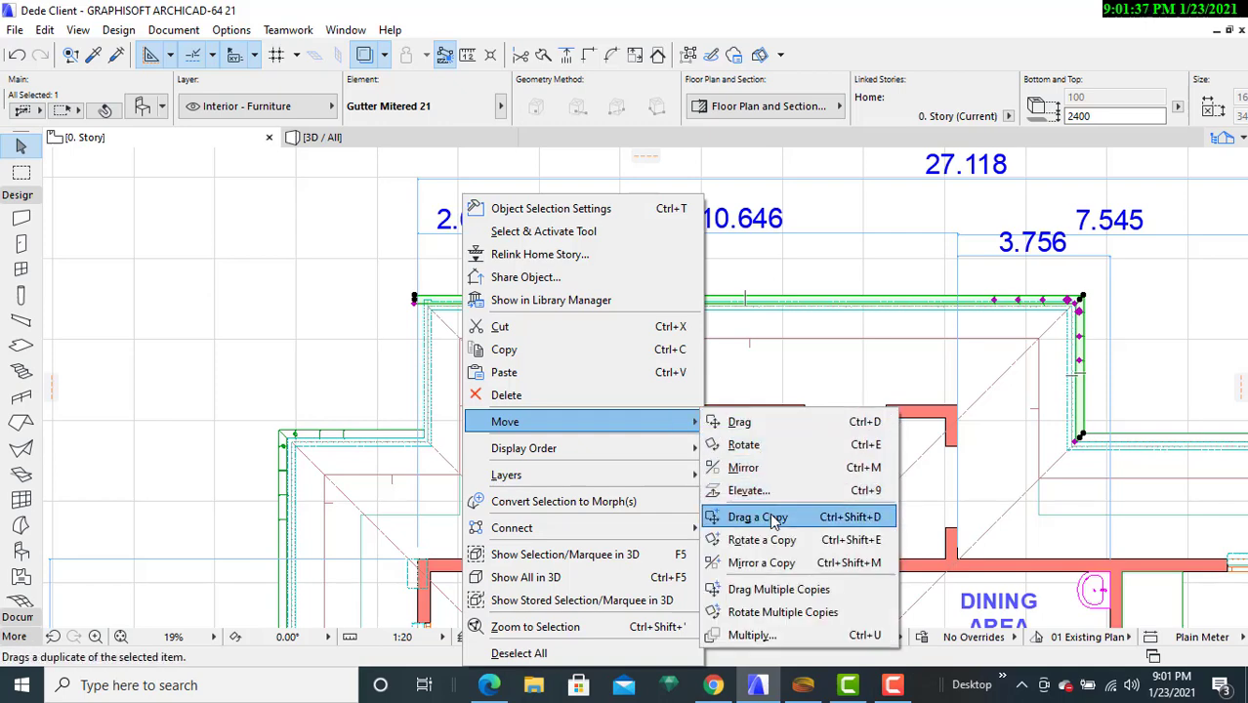
{"action": "left_click", "coordinate": [772, 516]}
{"action": "left_click", "coordinate": [508, 299]}
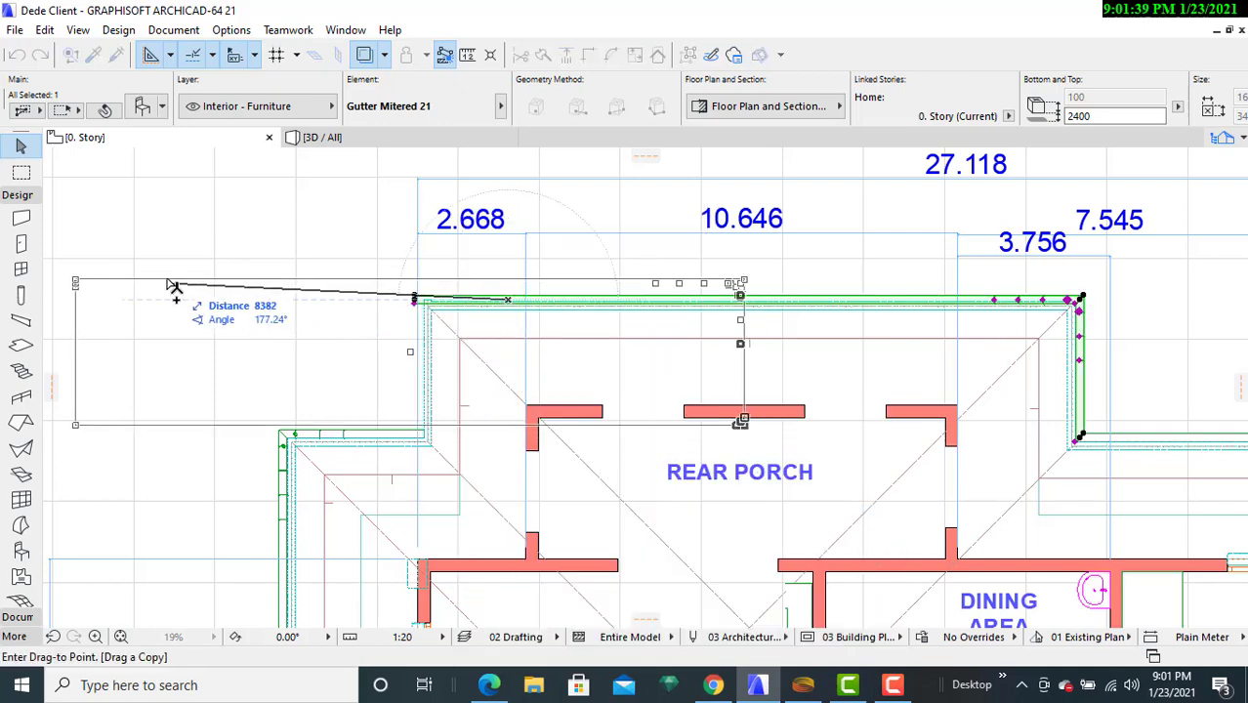
{"action": "left_click", "coordinate": [153, 282]}
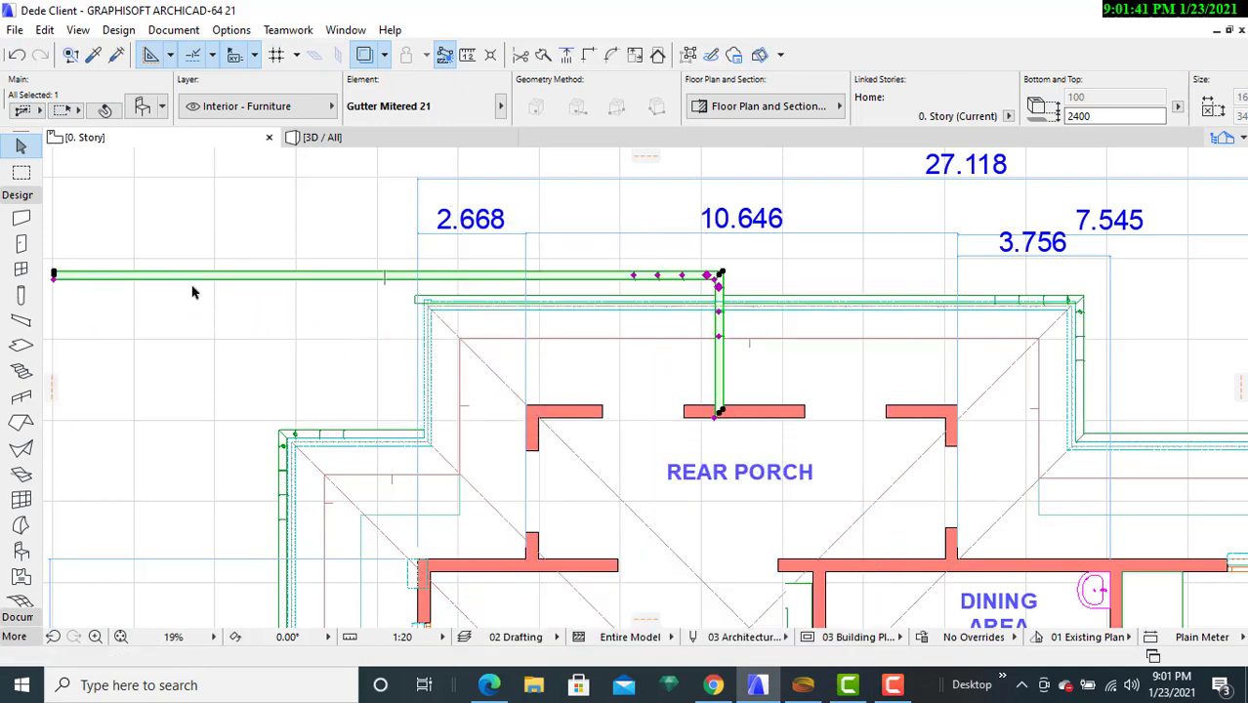
- Rotate the copied L-shaped gutter by 180° about a point on its long arm
{"action": "middle_click_drag", "start_coordinate": [193, 292], "coordinate": [468, 307]}
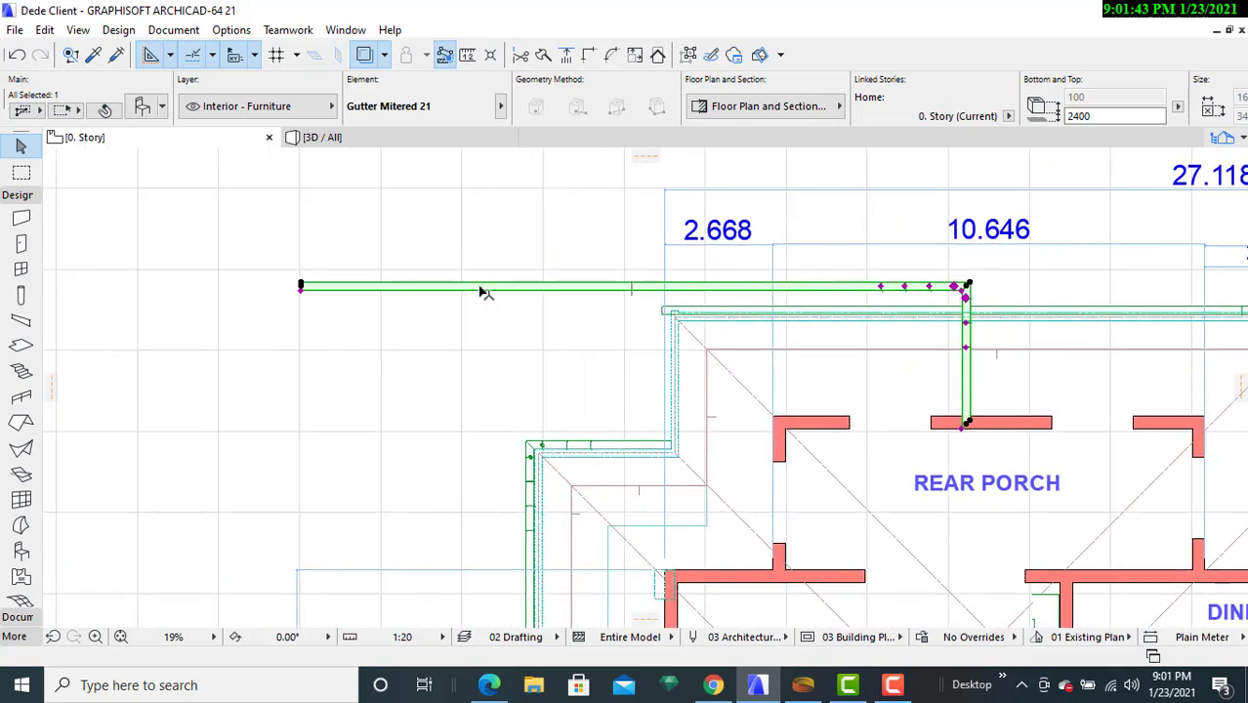
{"action": "right_click", "coordinate": [480, 292]}
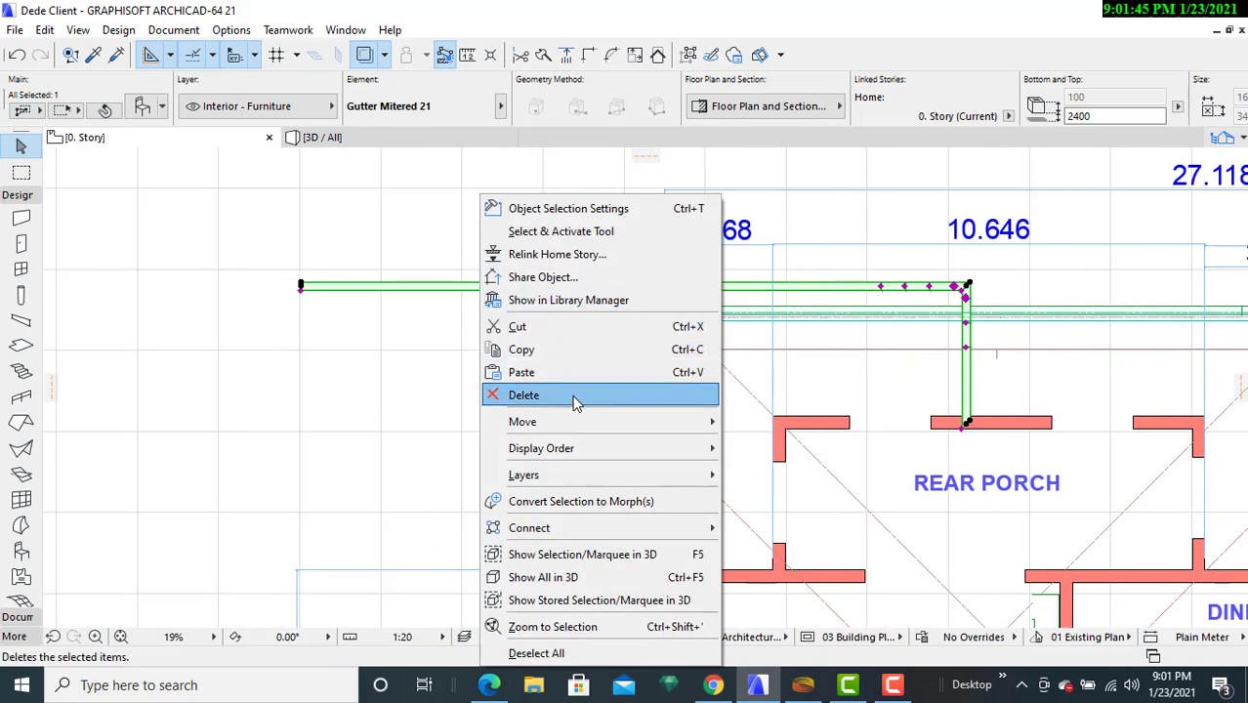
{"action": "mouse_move", "coordinate": [580, 420]}
{"action": "left_click", "coordinate": [802, 451]}
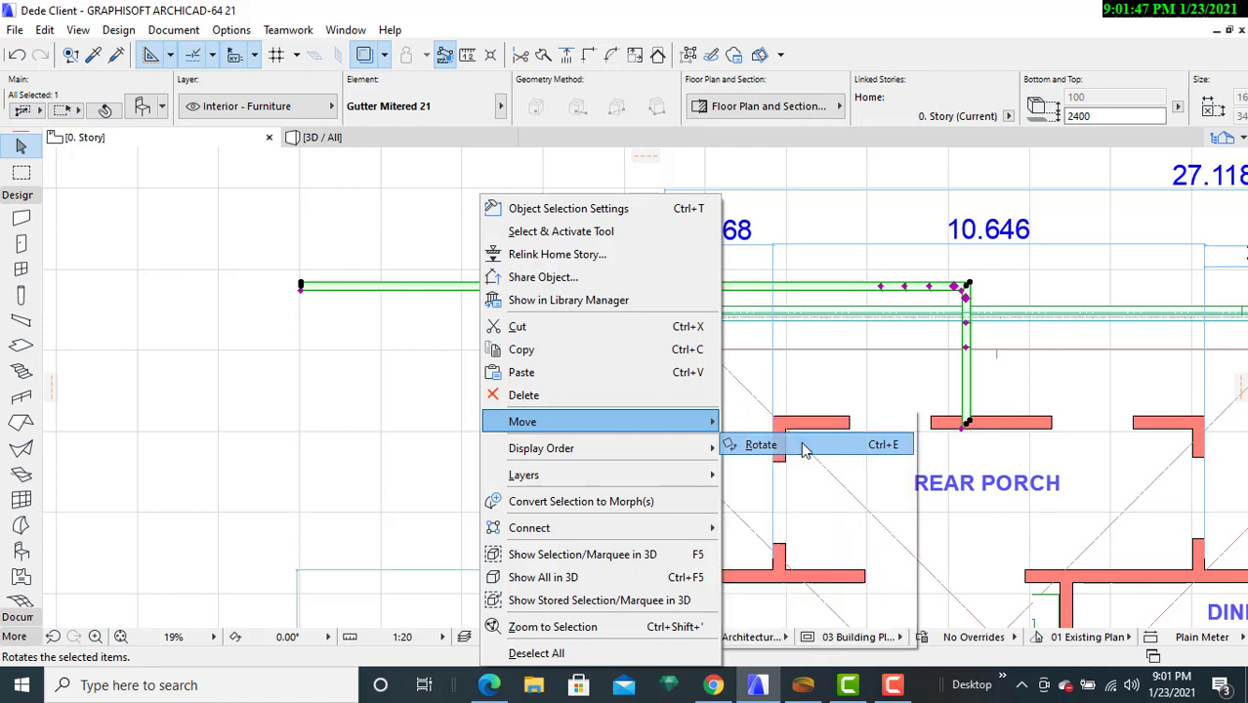
{"action": "left_click", "coordinate": [394, 286]}
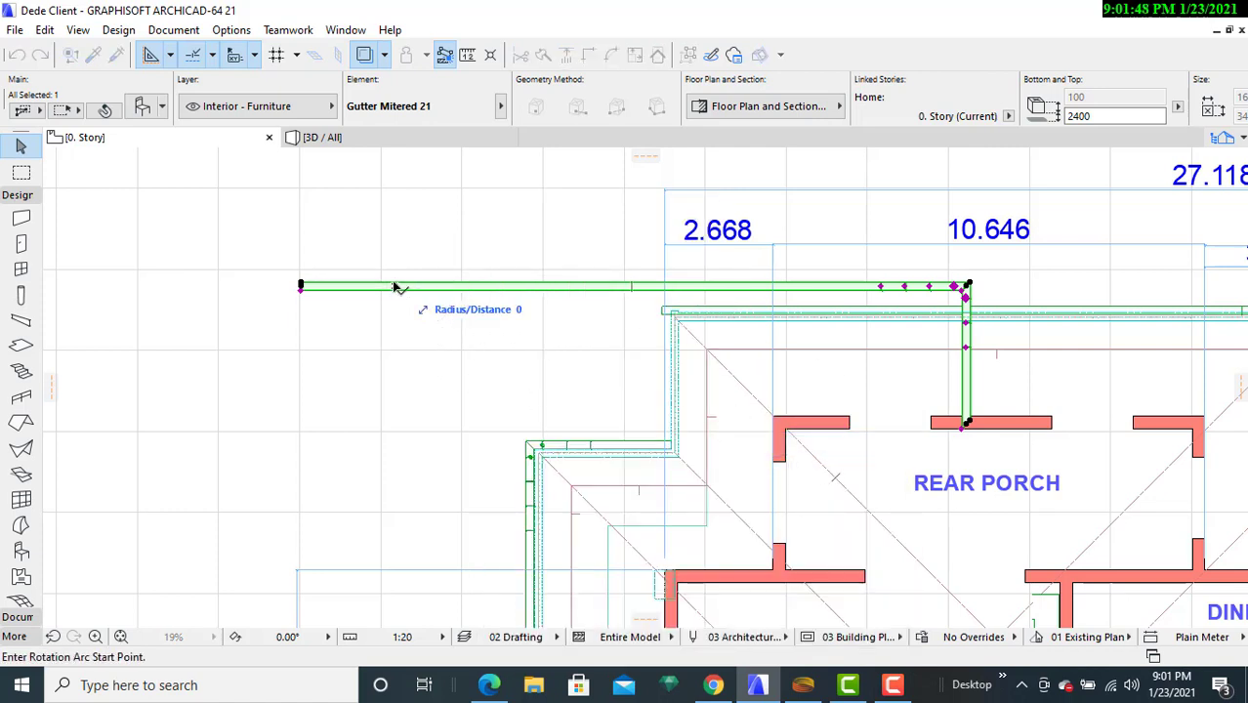
{"action": "left_click", "coordinate": [154, 289]}
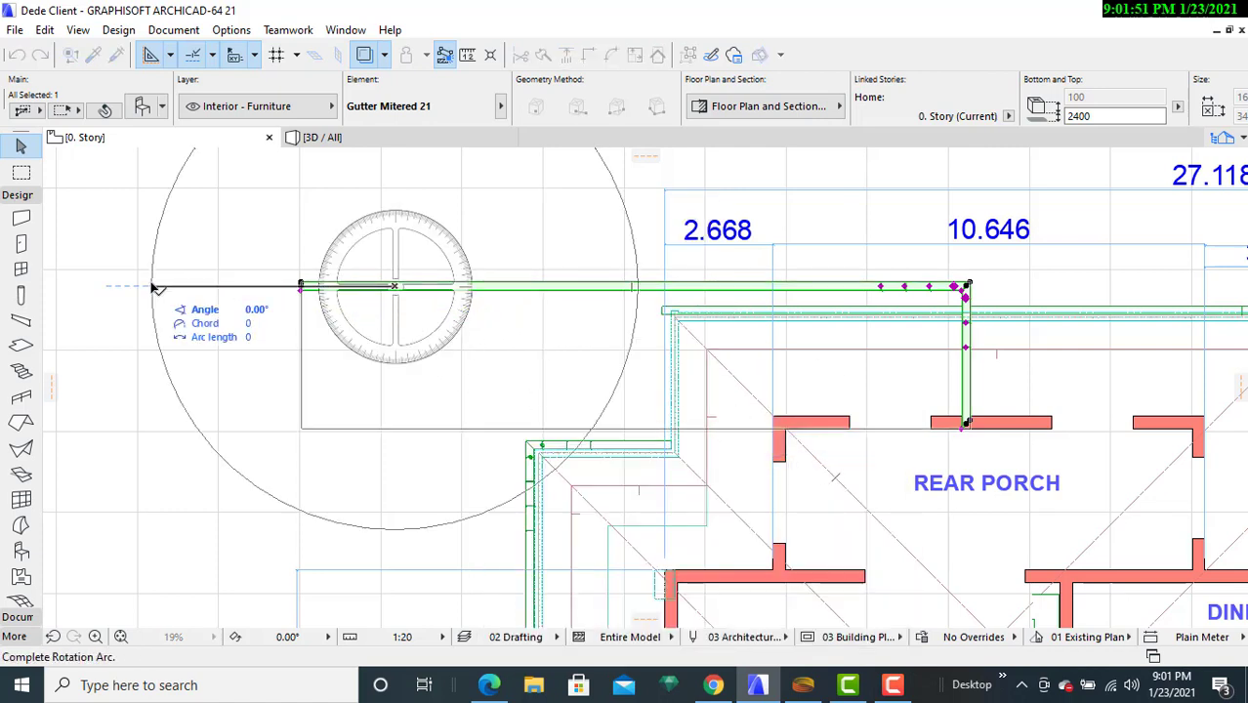
{"action": "left_click", "coordinate": [538, 289]}
{"action": "middle_click_drag", "start_coordinate": [419, 314], "coordinate": [744, 303]}
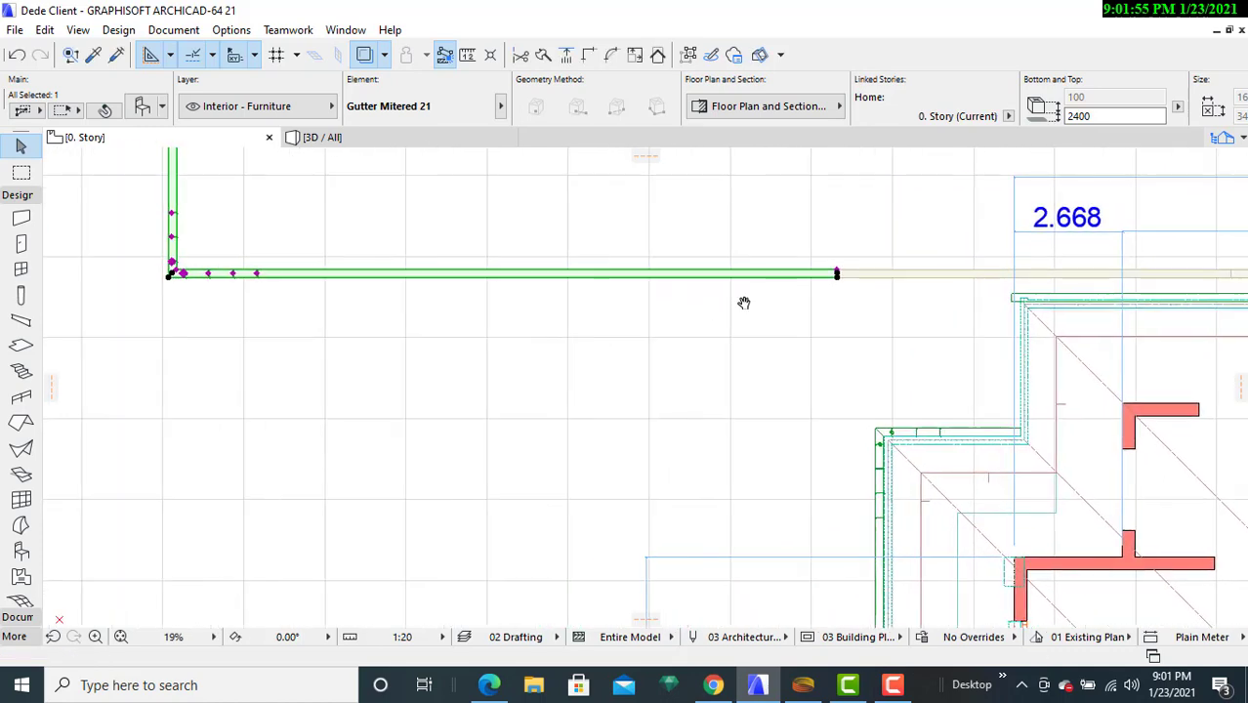
{"action": "right_click", "coordinate": [625, 280]}
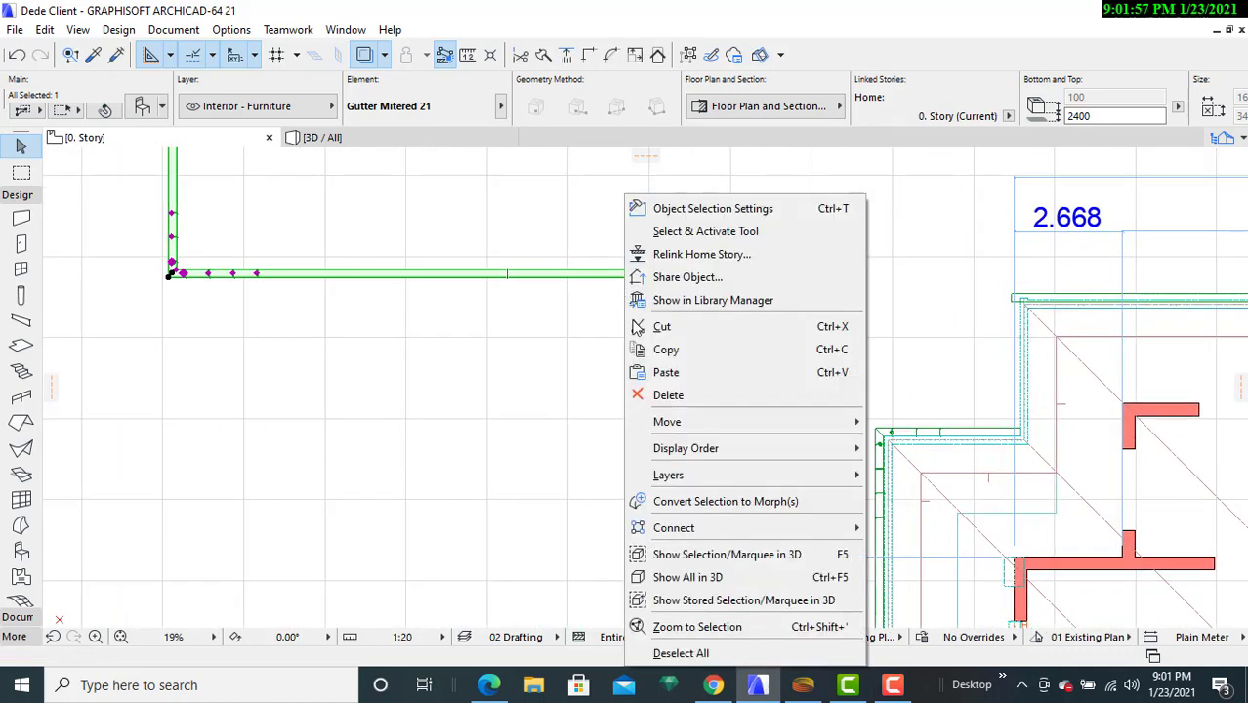
{"action": "mouse_move", "coordinate": [860, 424]}
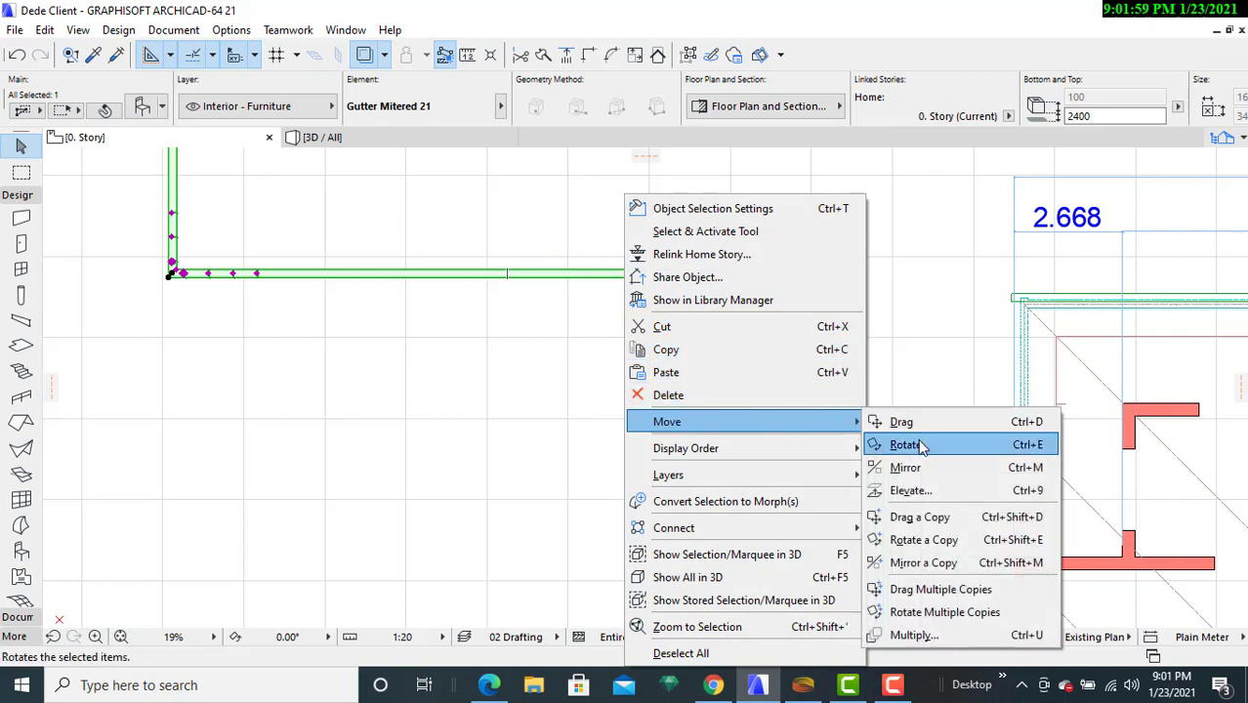
{"action": "left_click", "coordinate": [900, 444]}
{"action": "left_click", "coordinate": [425, 274]}
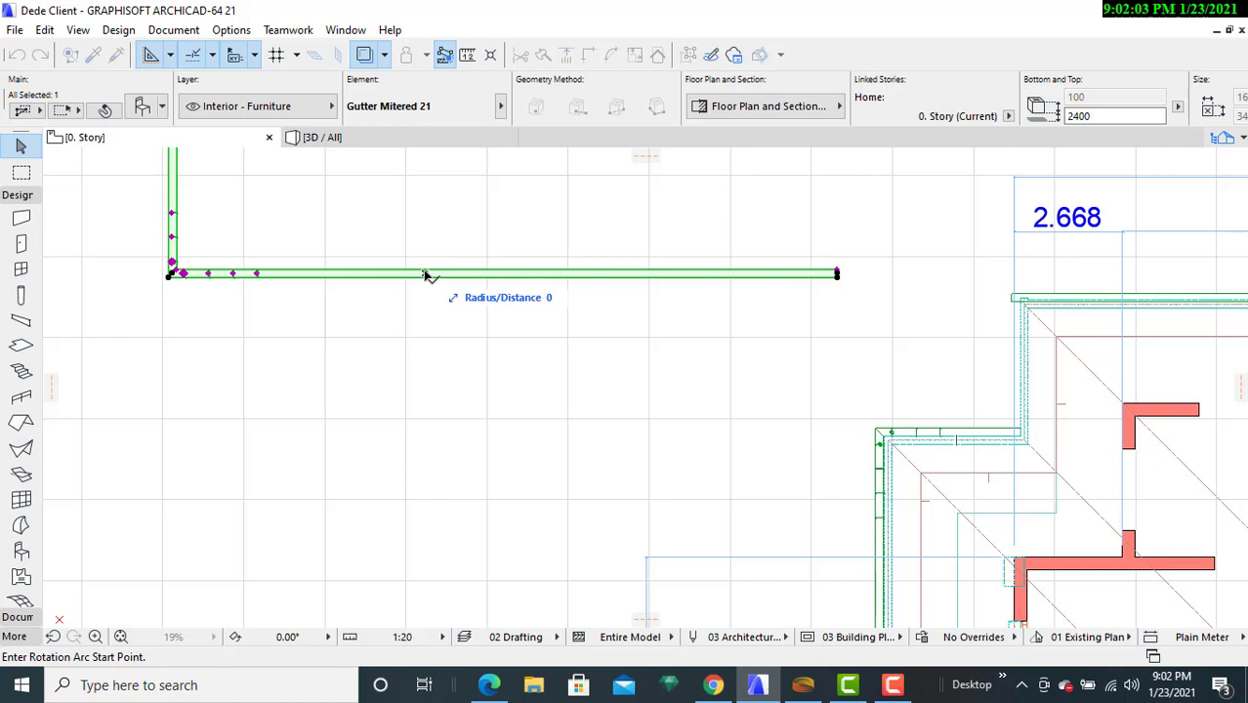
{"action": "left_click", "coordinate": [427, 418]}
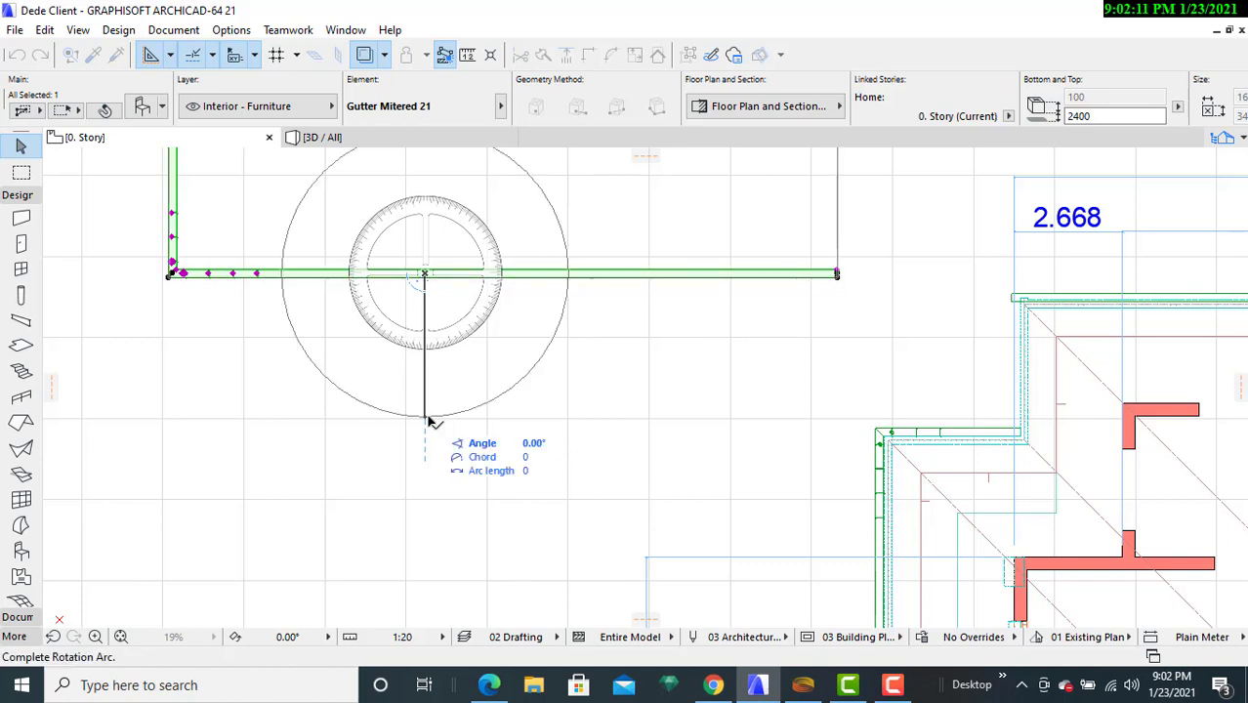
{"action": "key", "text": "Escape"}
{"action": "key", "text": "Escape"}
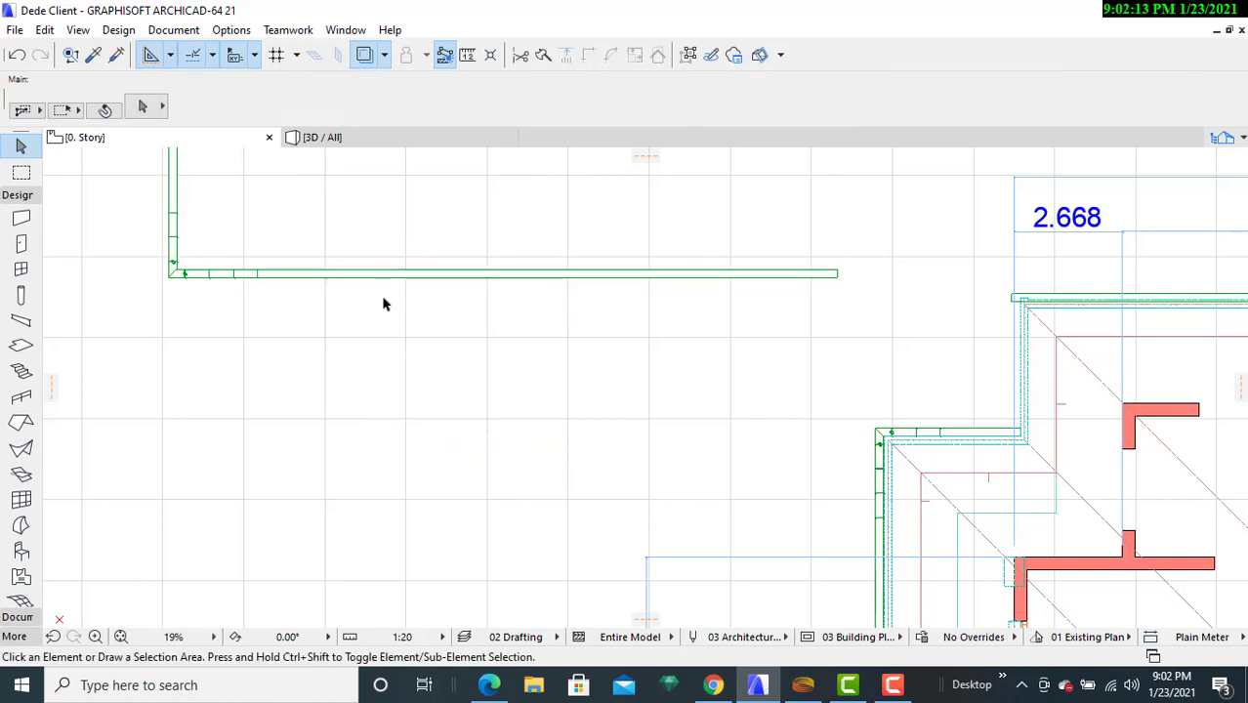
- Mirror the copied L-shaped gutter about a horizontal axis along its long arm so its short arm points downward
{"action": "left_click", "coordinate": [404, 276]}
{"action": "right_click", "coordinate": [404, 277]}
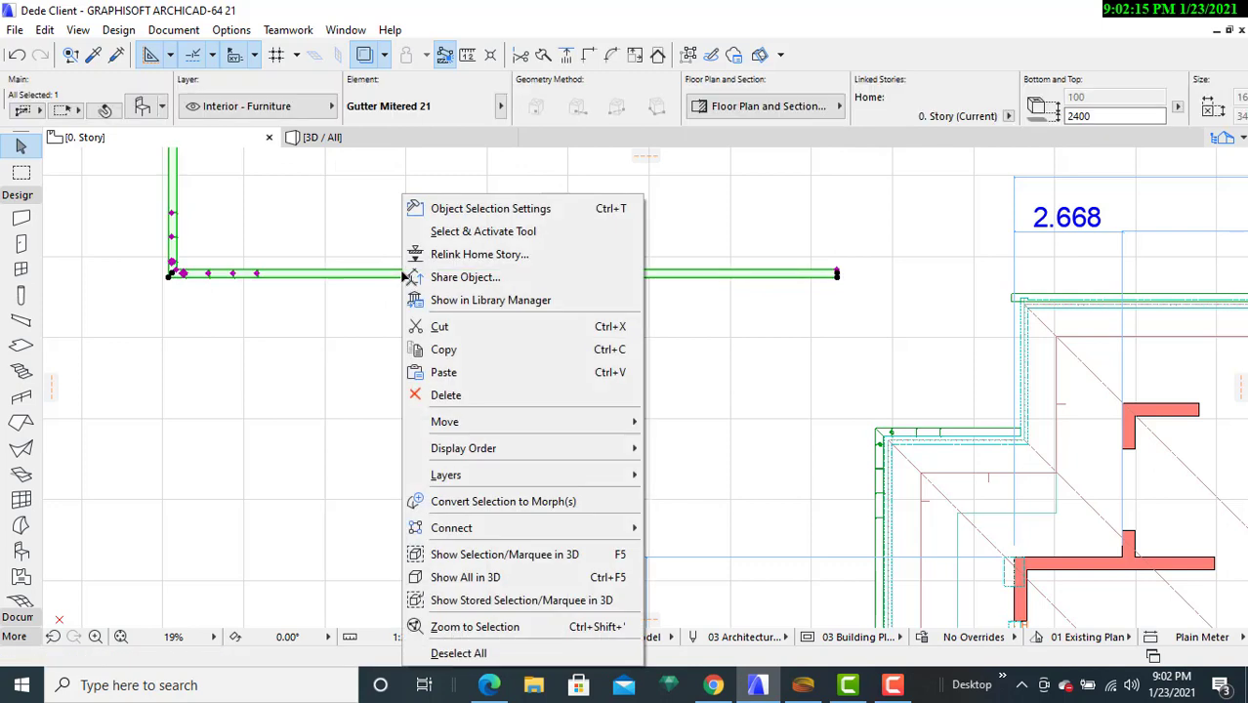
{"action": "mouse_move", "coordinate": [536, 425]}
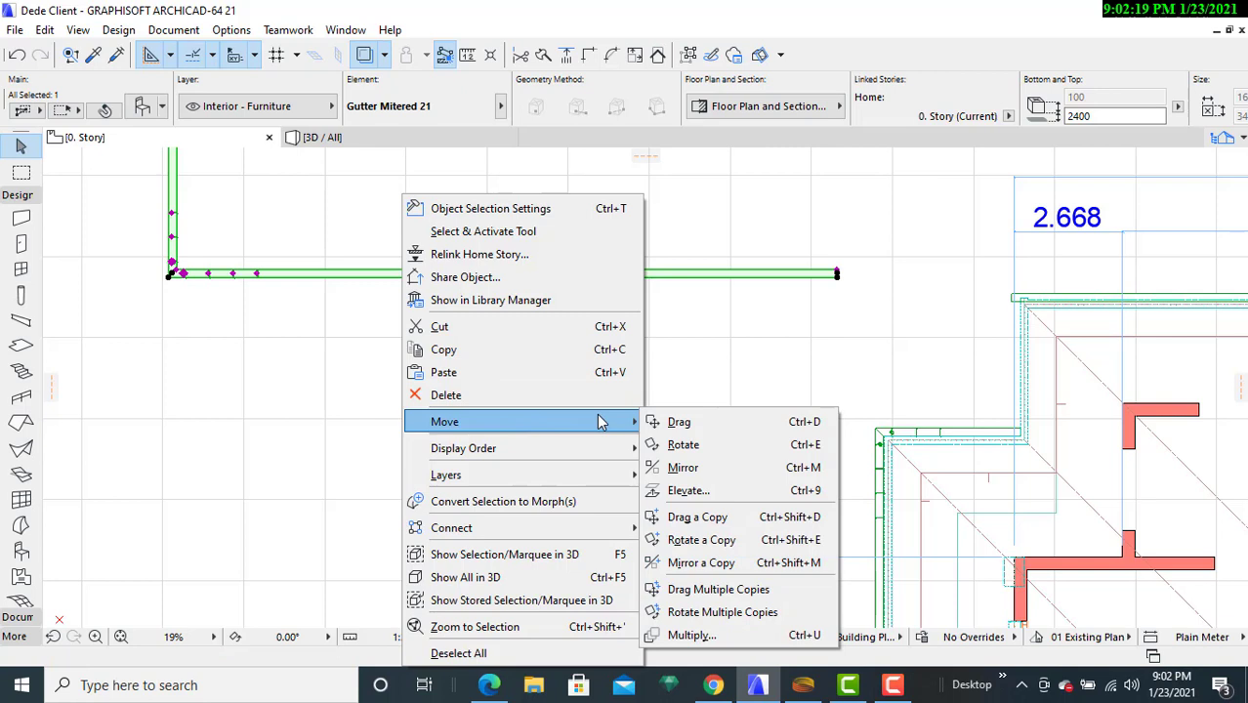
{"action": "left_click", "coordinate": [723, 467]}
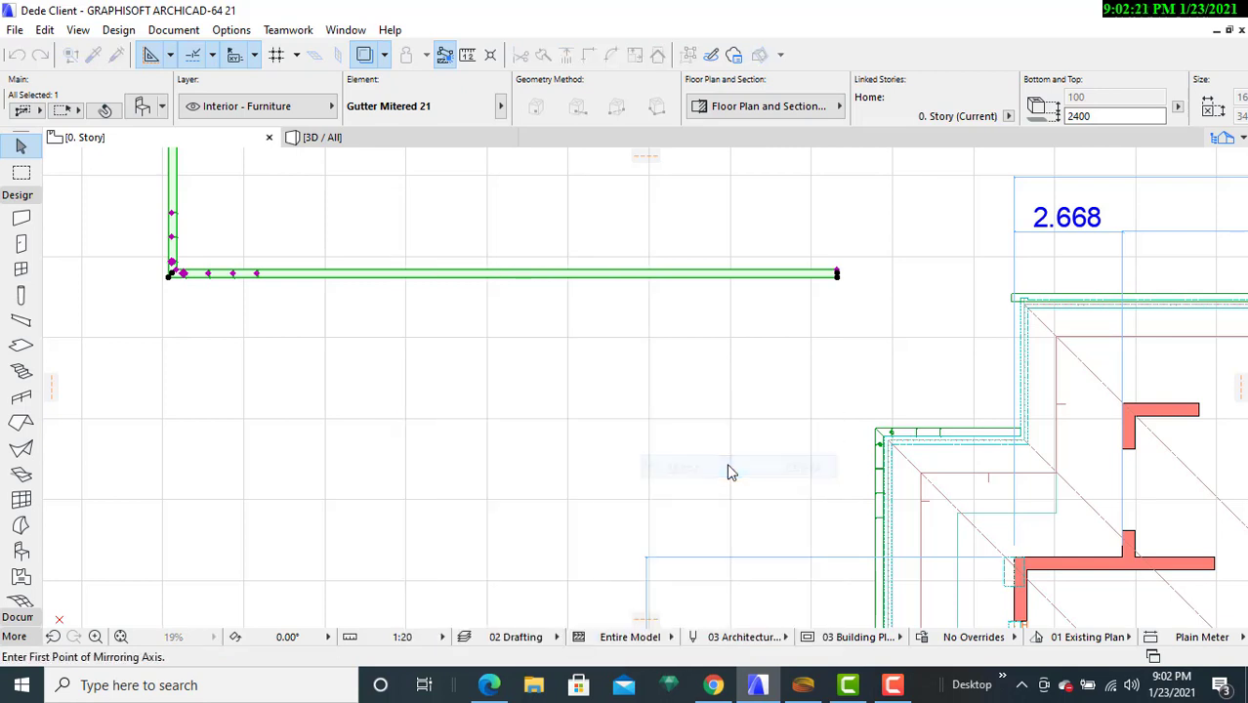
{"action": "left_click", "coordinate": [837, 274]}
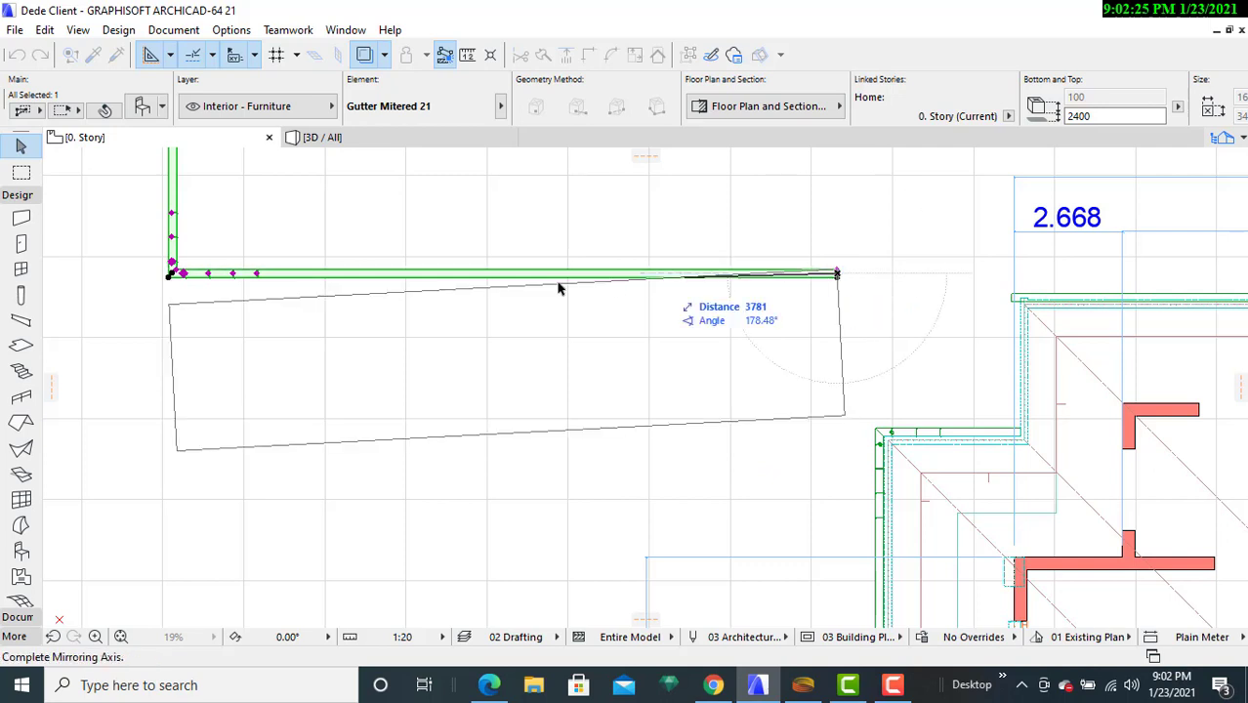
{"action": "left_click", "coordinate": [320, 280]}
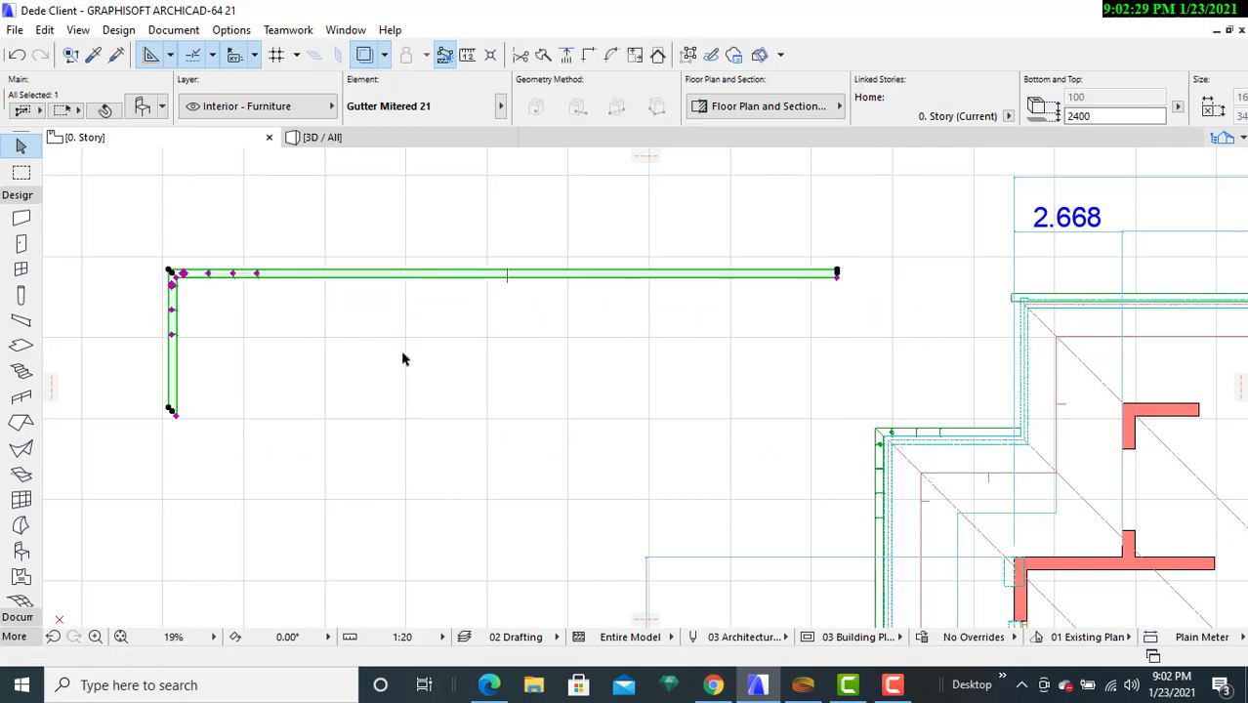
{"action": "scroll", "coordinate": [402, 359], "scroll_direction": "down", "scroll_amount": 2}
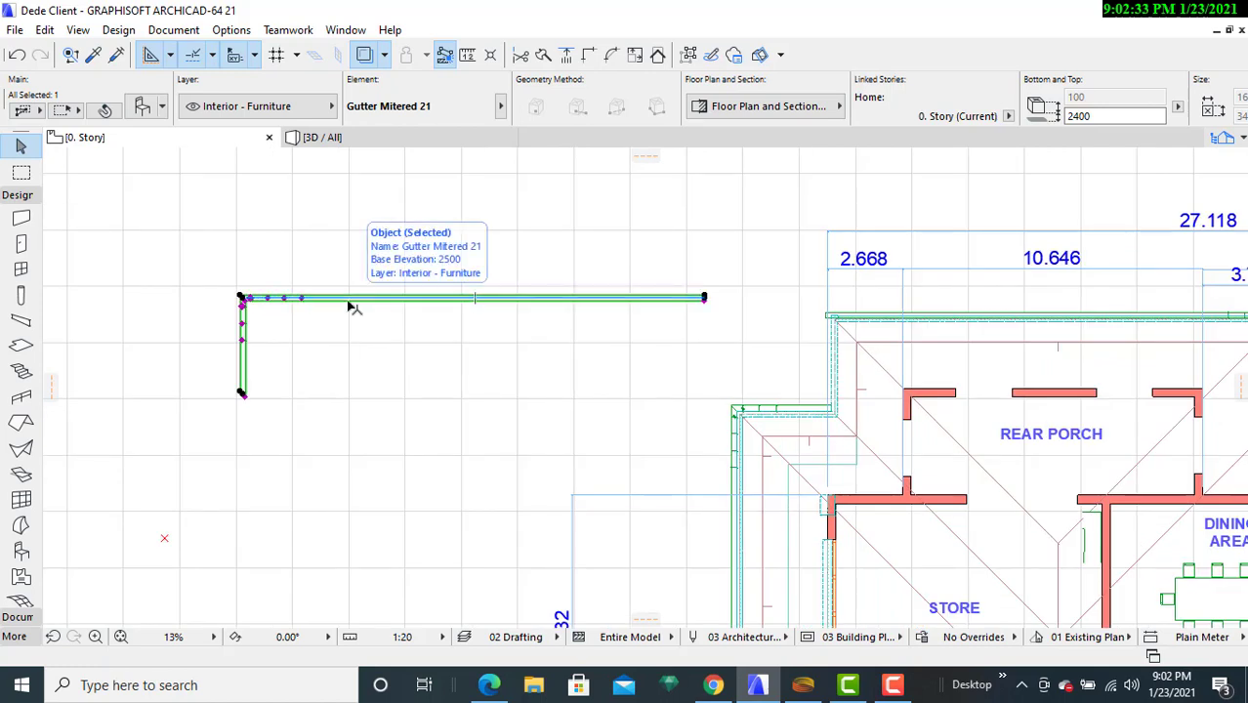
{"action": "scroll", "coordinate": [316, 367], "scroll_direction": "up", "scroll_amount": 2}
{"action": "scroll", "coordinate": [656, 298], "scroll_direction": "up", "scroll_amount": 2}
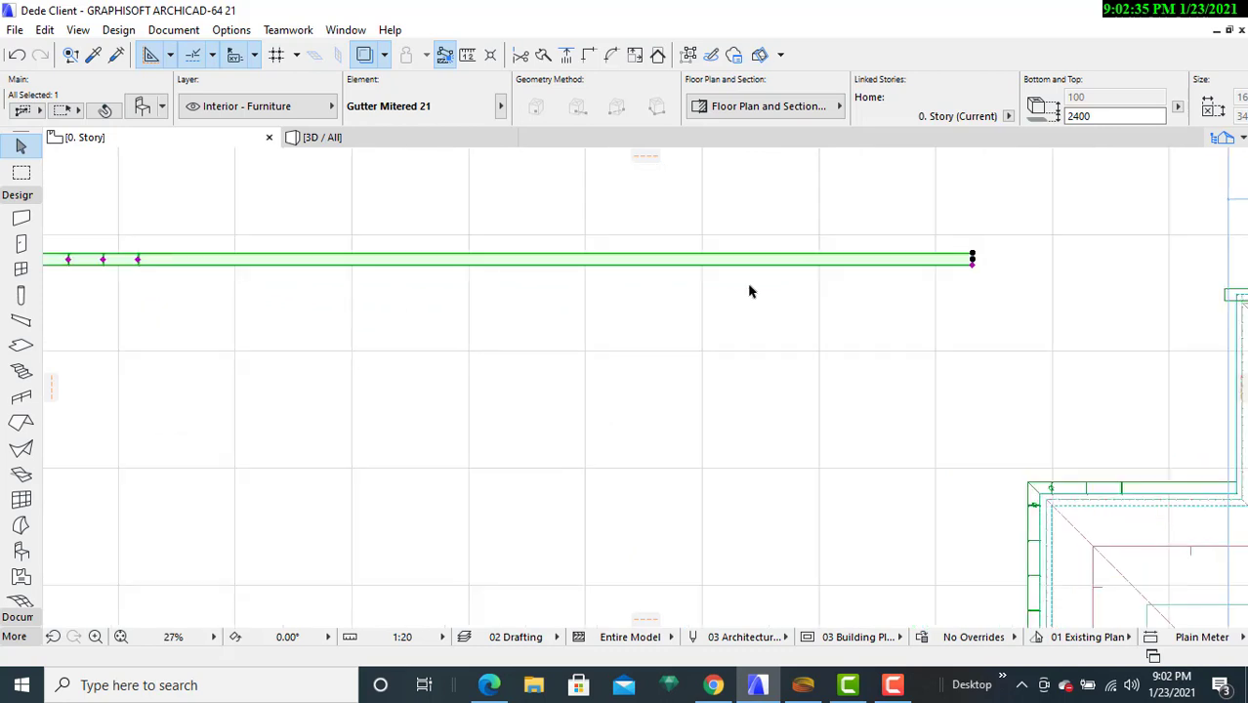
{"action": "left_click", "coordinate": [970, 258]}
{"action": "scroll", "coordinate": [799, 275], "scroll_direction": "down", "scroll_amount": 1}
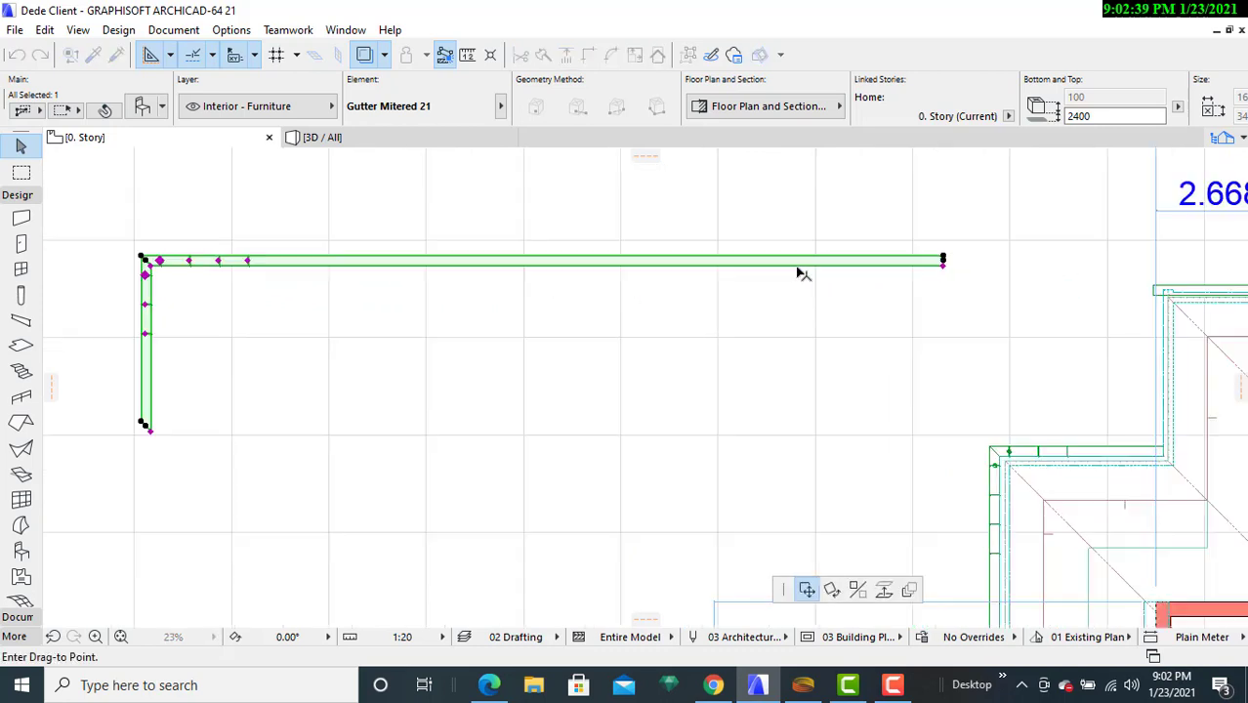
{"action": "scroll", "coordinate": [801, 276], "scroll_direction": "down", "scroll_amount": 1}
{"action": "left_click", "coordinate": [807, 284]}
- Stretch the copied gutter's long arm back to its mitered corner, giving it a miter length of 0
{"action": "scroll", "coordinate": [806, 315], "scroll_direction": "up", "scroll_amount": 3}
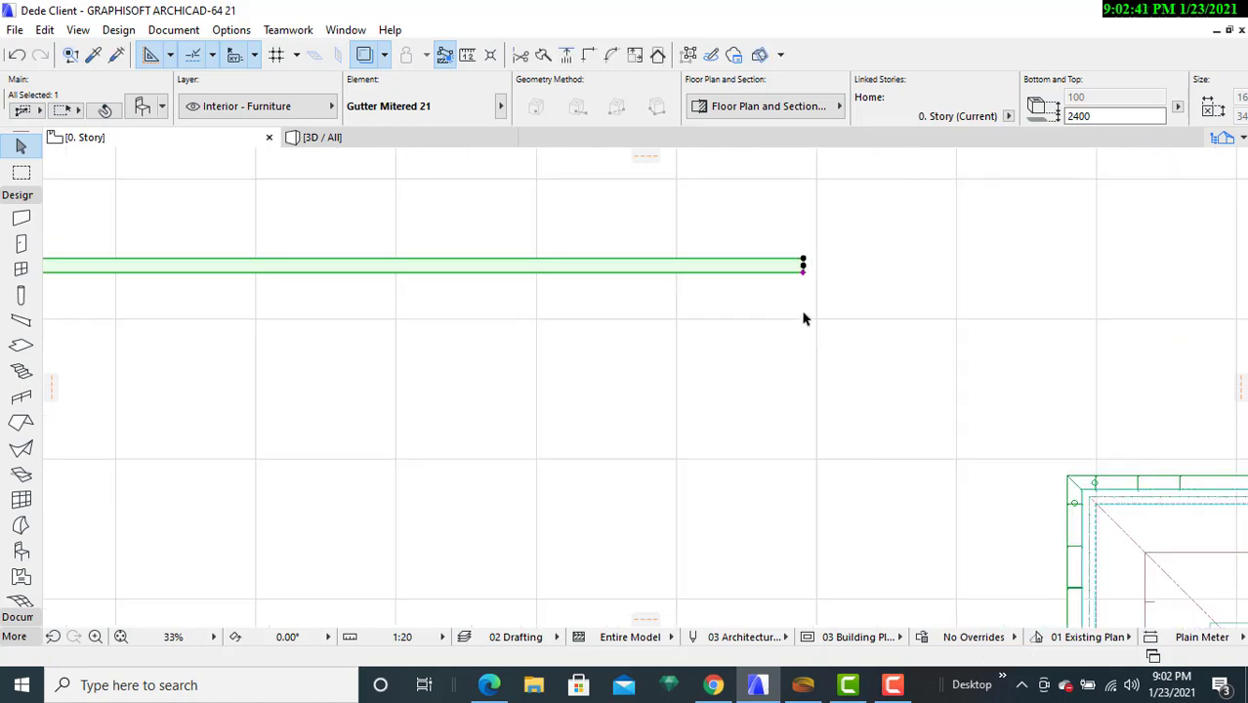
{"action": "scroll", "coordinate": [804, 318], "scroll_direction": "up", "scroll_amount": 2}
{"action": "left_click", "coordinate": [803, 255]}
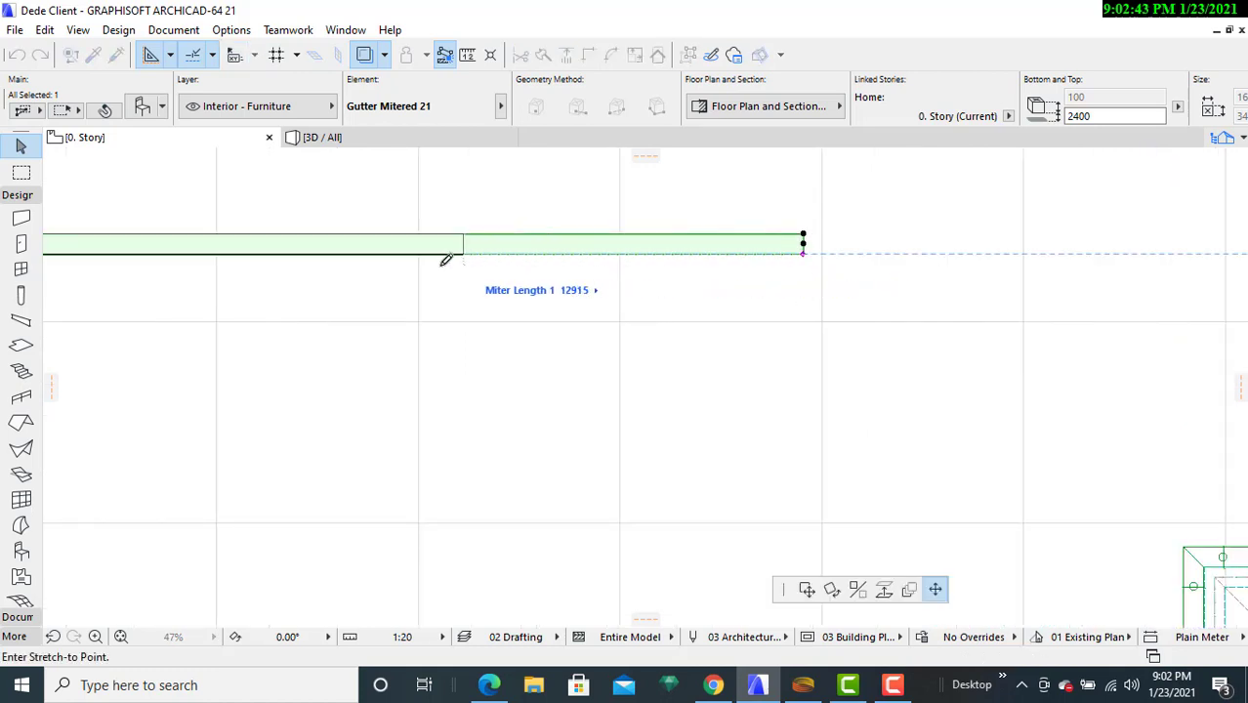
{"action": "middle_click_drag", "start_coordinate": [411, 265], "coordinate": [1108, 274]}
{"action": "middle_click_drag", "start_coordinate": [581, 279], "coordinate": [1068, 294]}
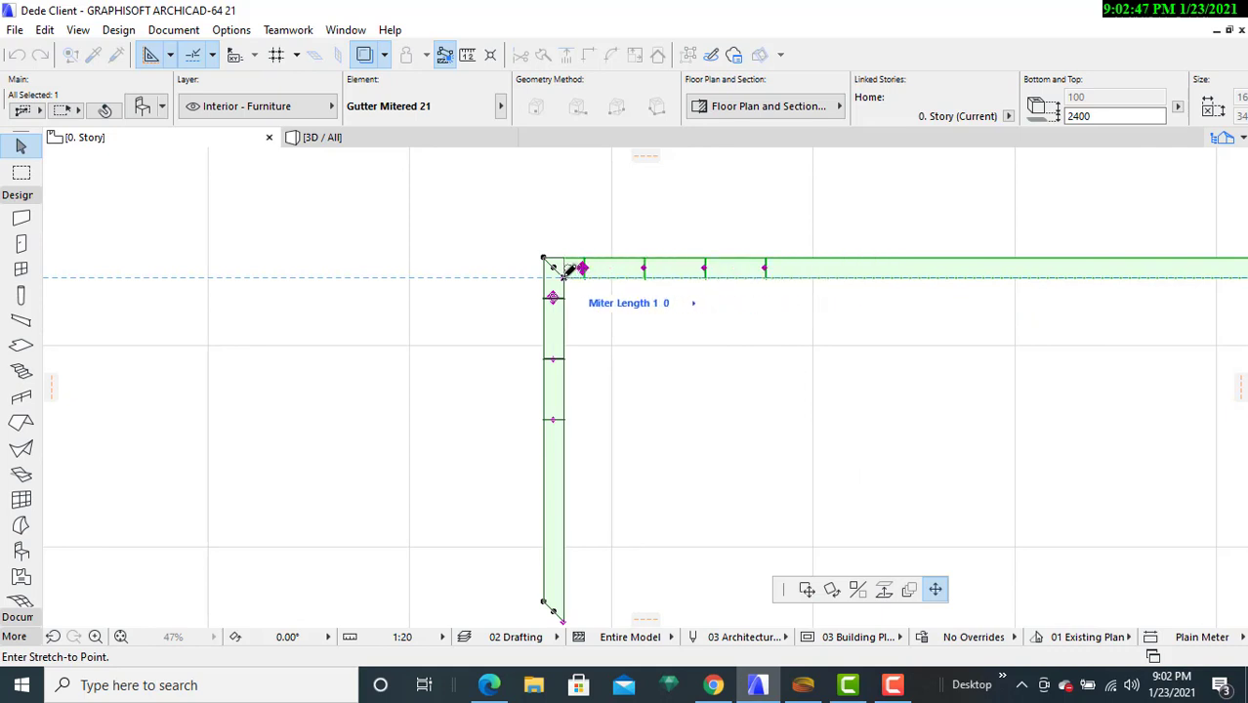
{"action": "left_click", "coordinate": [566, 273]}
{"action": "key", "text": "Escape"}
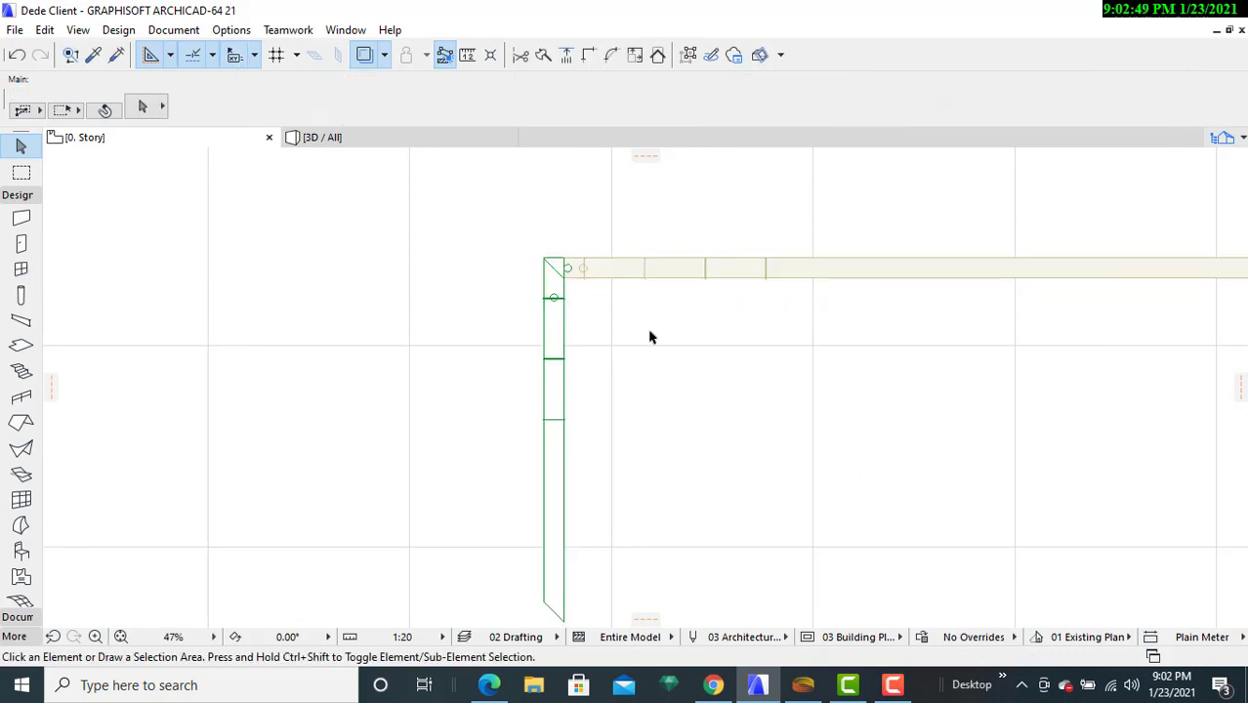
- Drag the shortened gutter onto the rear porch's store-side roof edge, with its mitered end meeting the end of the store-side eave gutter
{"action": "middle_click_drag", "start_coordinate": [659, 336], "coordinate": [526, 206]}
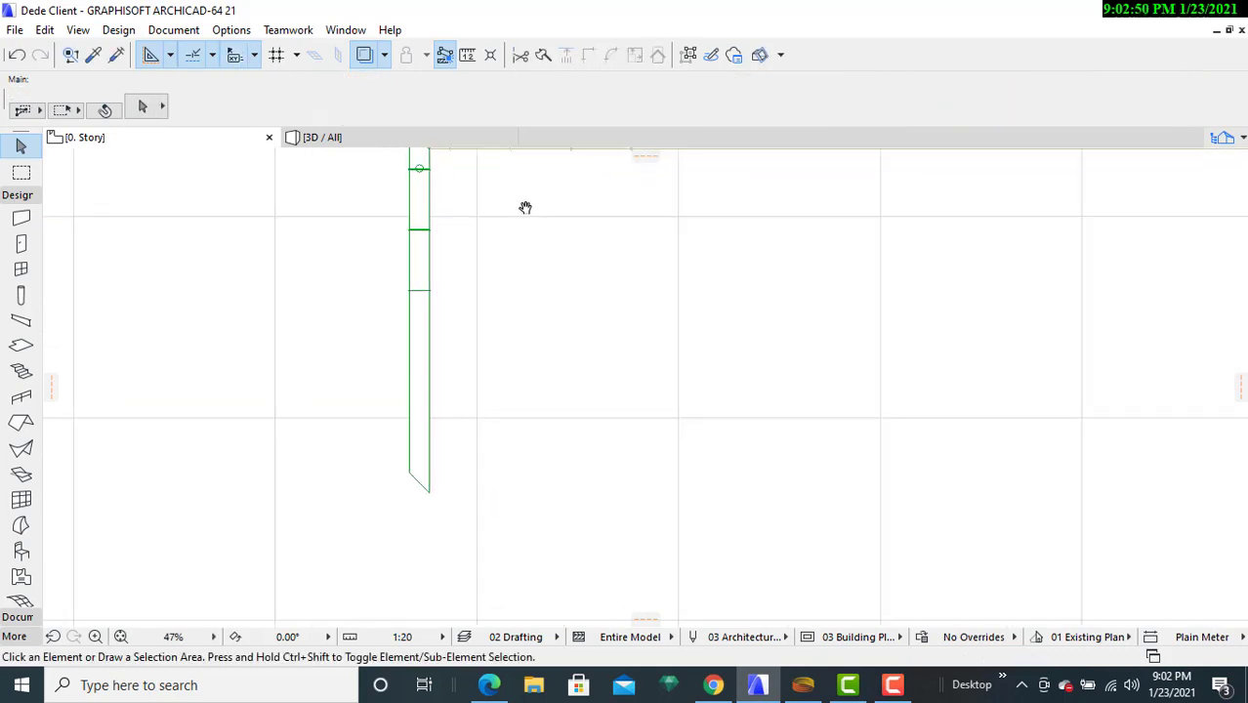
{"action": "left_click", "coordinate": [426, 318]}
{"action": "right_click", "coordinate": [427, 318]}
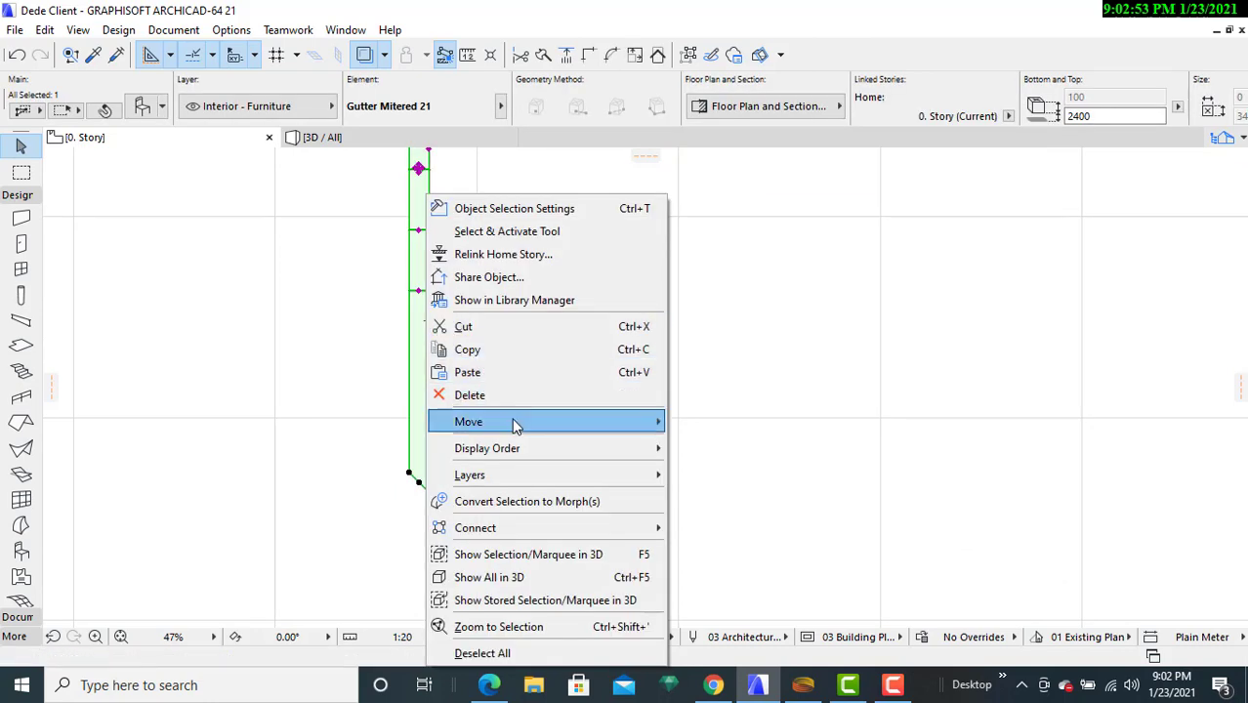
{"action": "mouse_move", "coordinate": [615, 424]}
{"action": "left_click", "coordinate": [733, 423]}
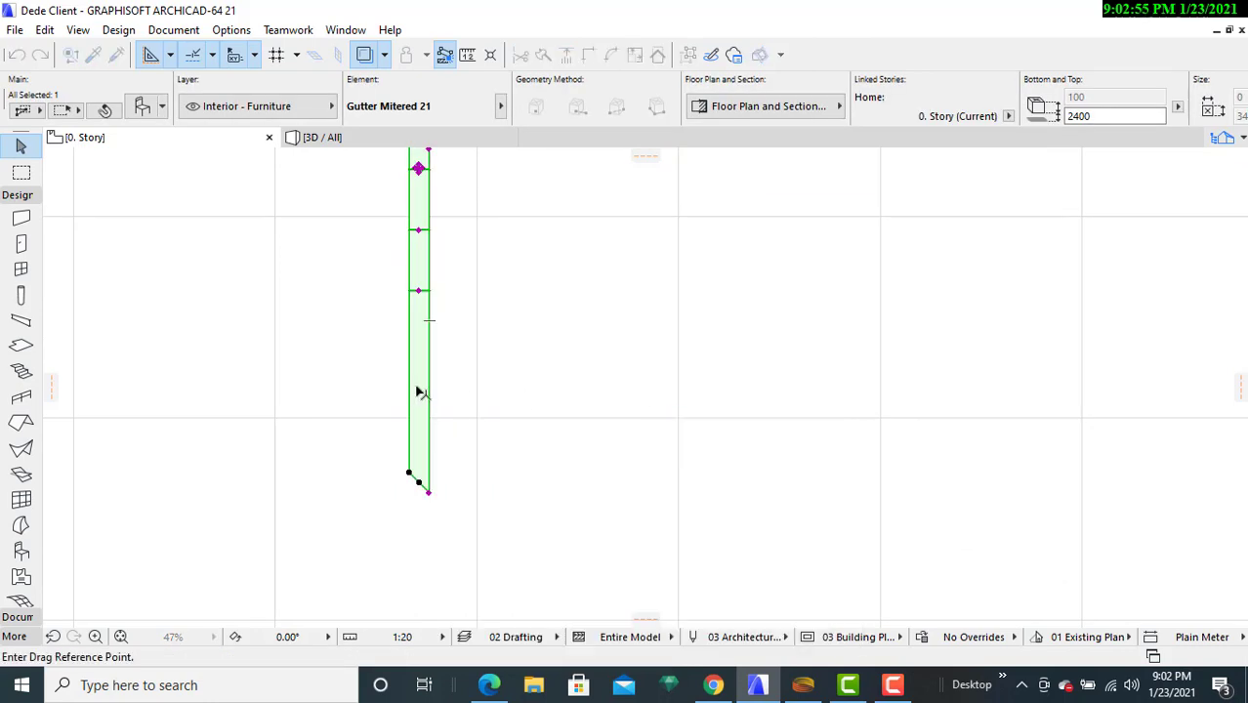
{"action": "left_click", "coordinate": [419, 385]}
{"action": "scroll", "coordinate": [103, 393], "scroll_direction": "down", "scroll_amount": 5}
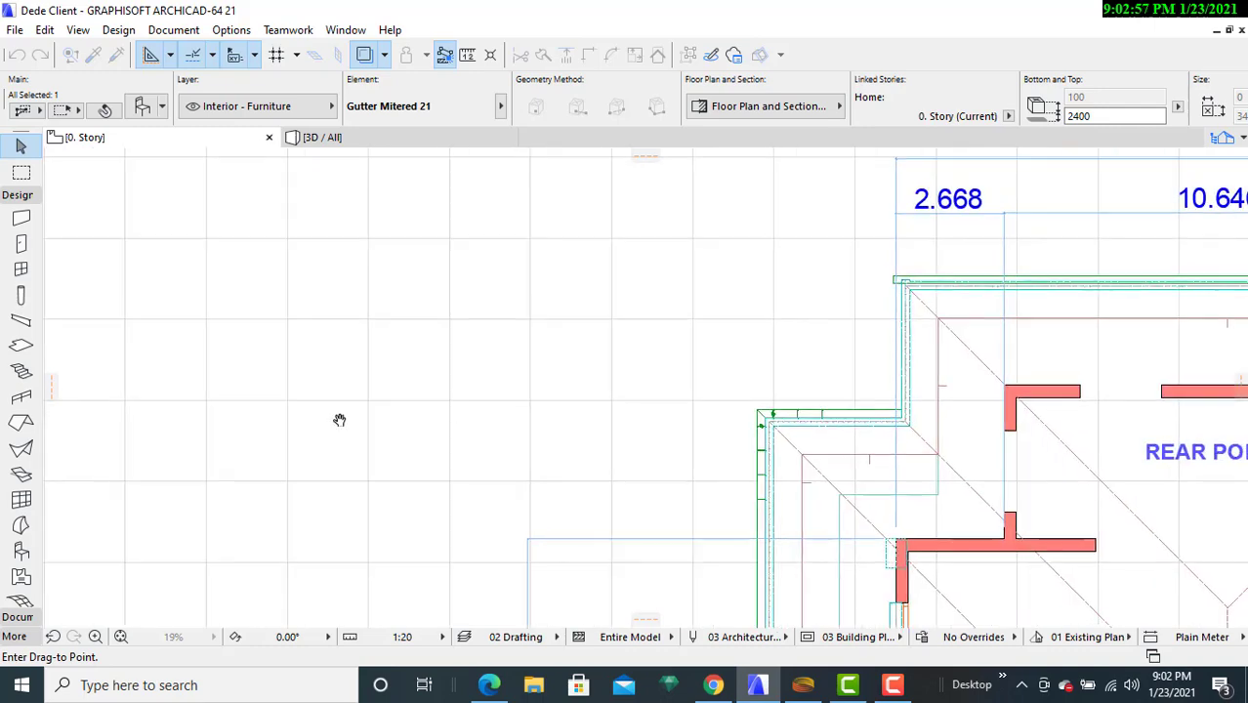
{"action": "middle_click_drag", "start_coordinate": [339, 420], "coordinate": [90, 420]}
{"action": "scroll", "coordinate": [603, 371], "scroll_direction": "up", "scroll_amount": 2}
{"action": "middle_click_drag", "start_coordinate": [517, 354], "coordinate": [297, 366]}
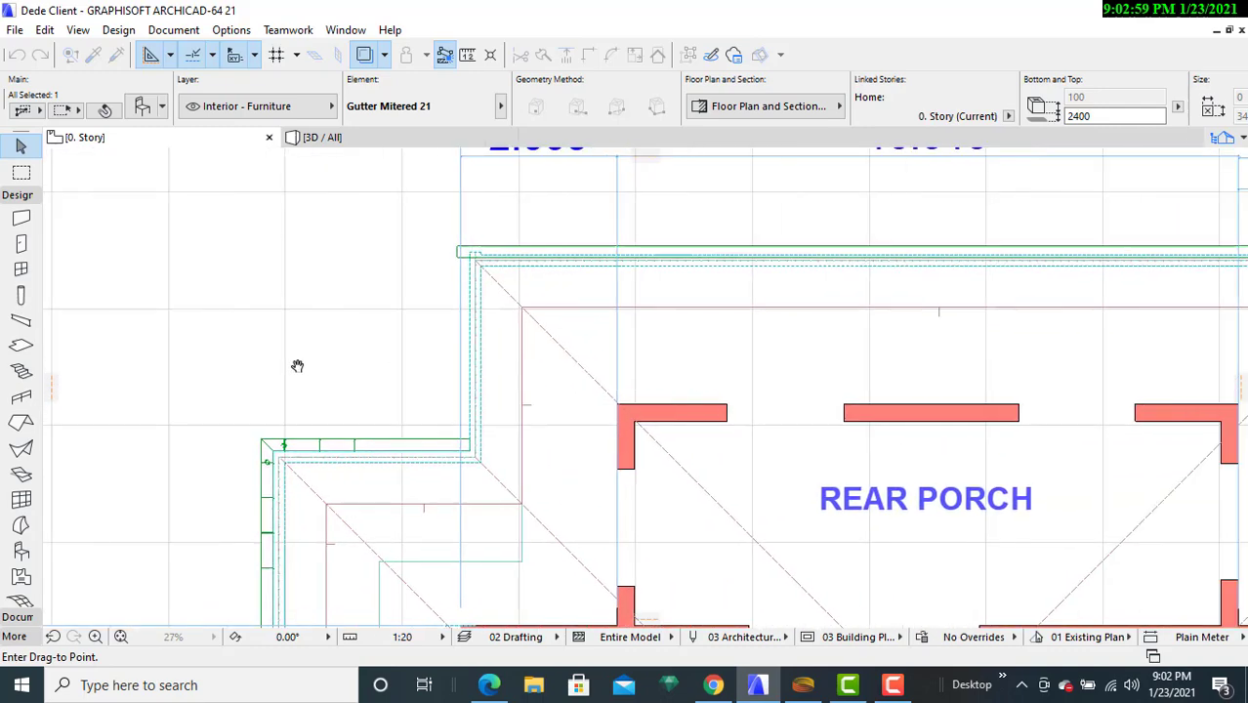
{"action": "scroll", "coordinate": [297, 366], "scroll_direction": "up", "scroll_amount": 1}
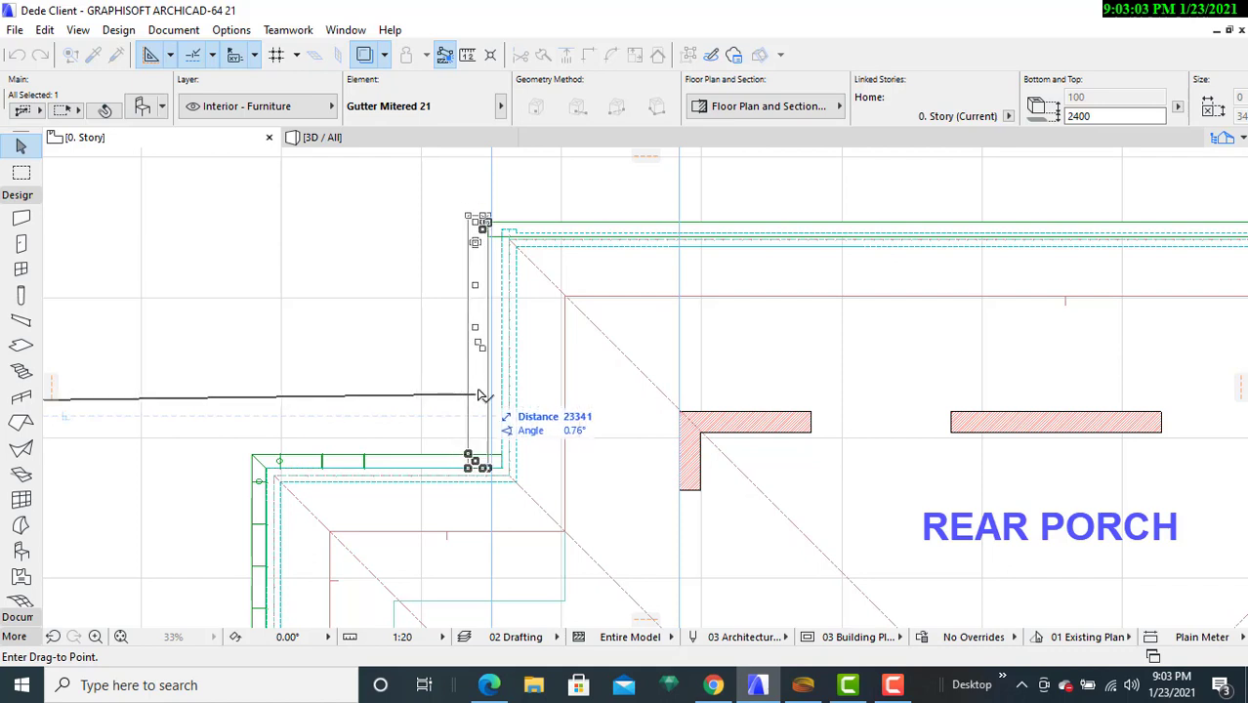
{"action": "scroll", "coordinate": [488, 395], "scroll_direction": "up", "scroll_amount": 3}
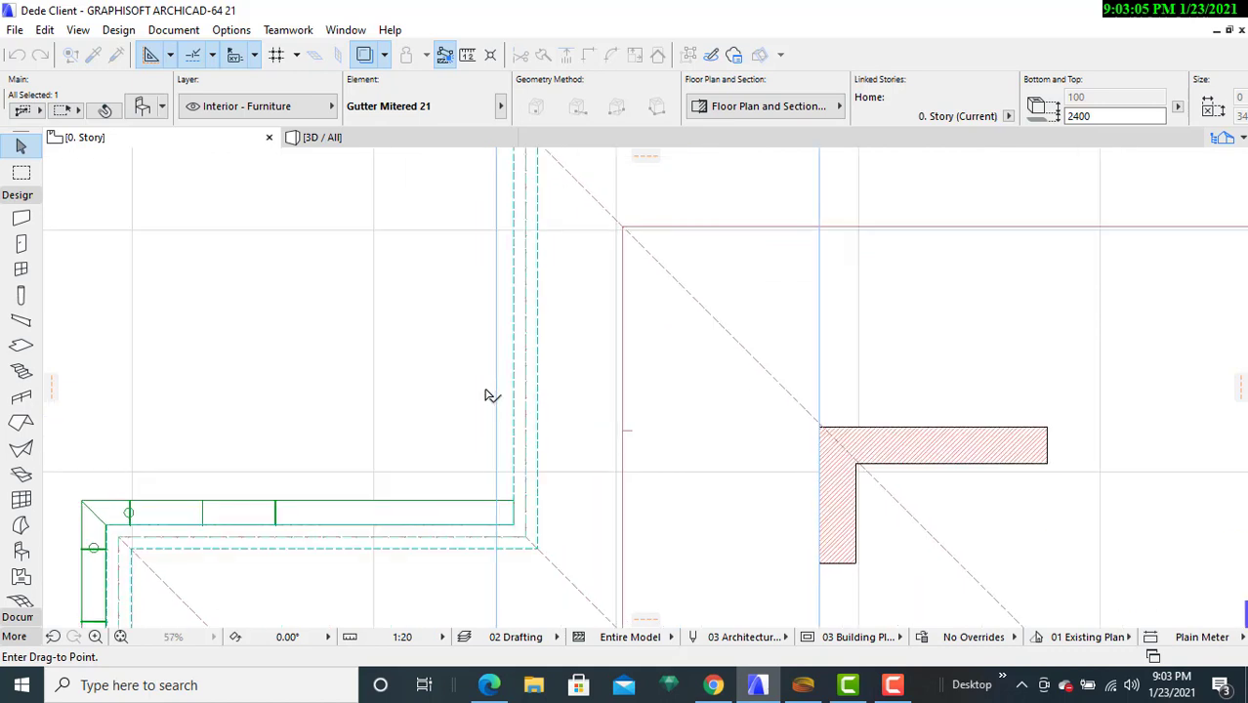
{"action": "left_click", "coordinate": [491, 401]}
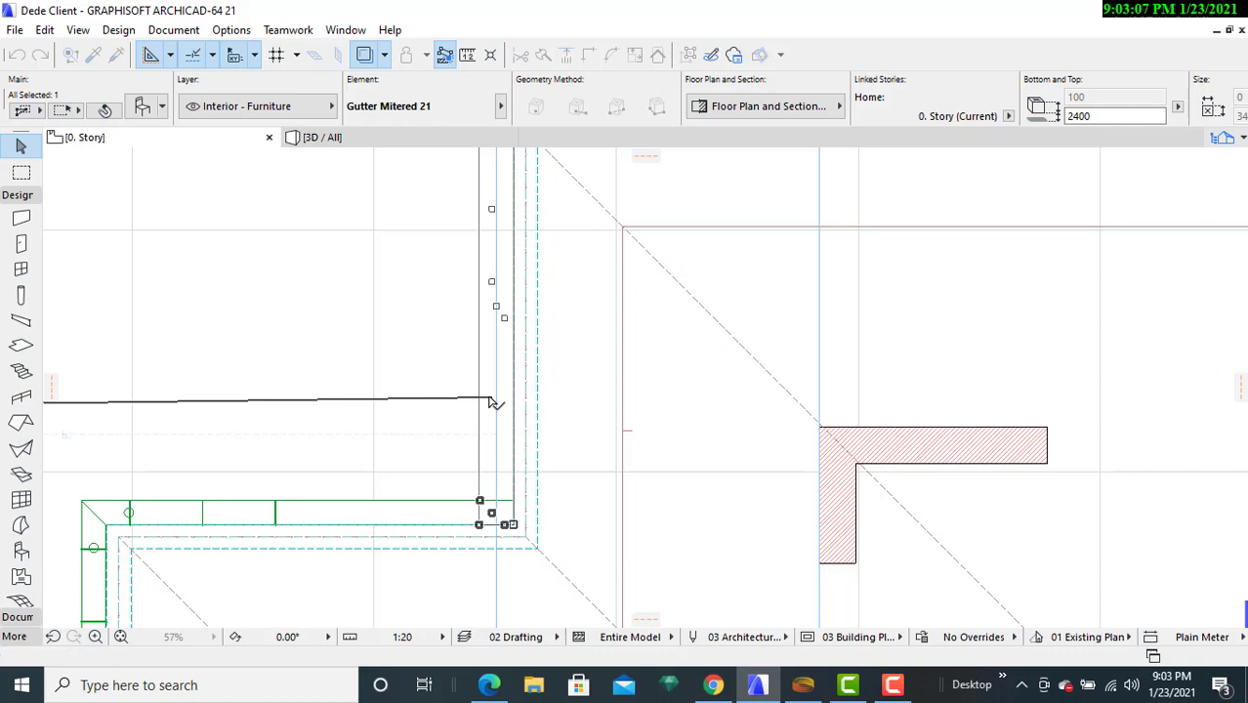
{"action": "scroll", "coordinate": [377, 376], "scroll_direction": "down", "scroll_amount": 3}
{"action": "scroll", "coordinate": [367, 371], "scroll_direction": "up", "scroll_amount": 3}
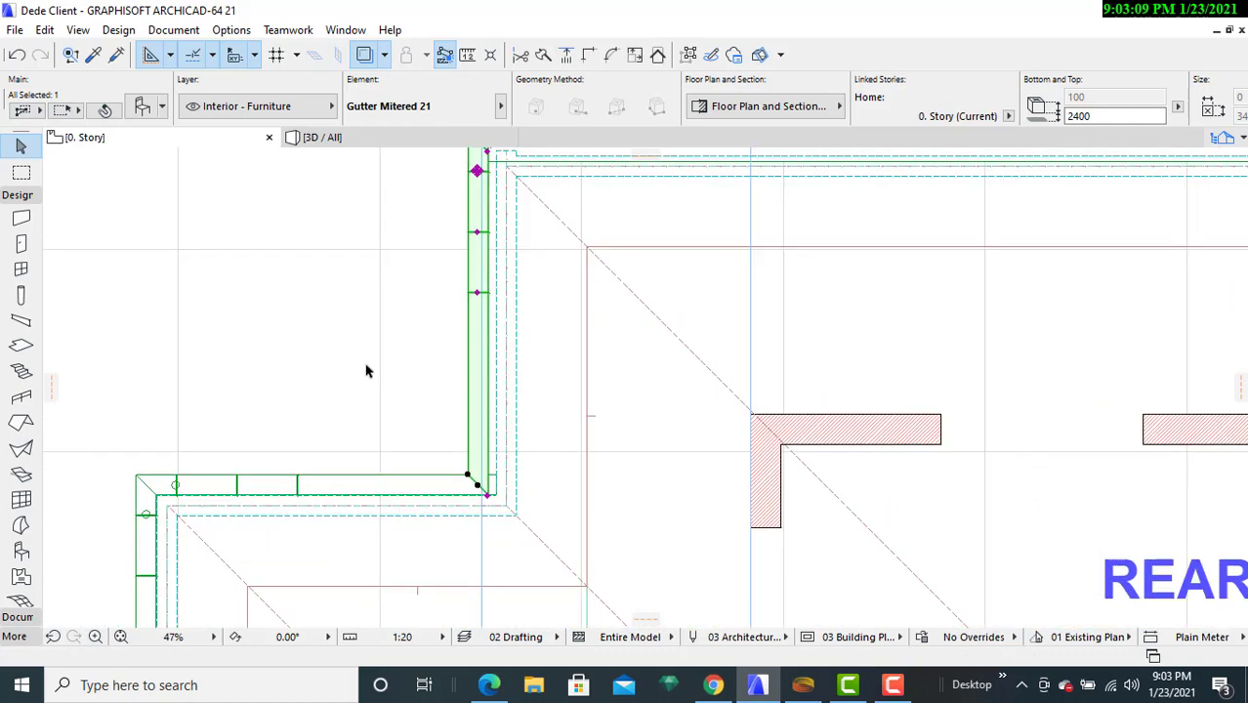
{"action": "middle_click_drag", "start_coordinate": [366, 365], "coordinate": [355, 460]}
{"action": "scroll", "coordinate": [355, 336], "scroll_direction": "up", "scroll_amount": 2}
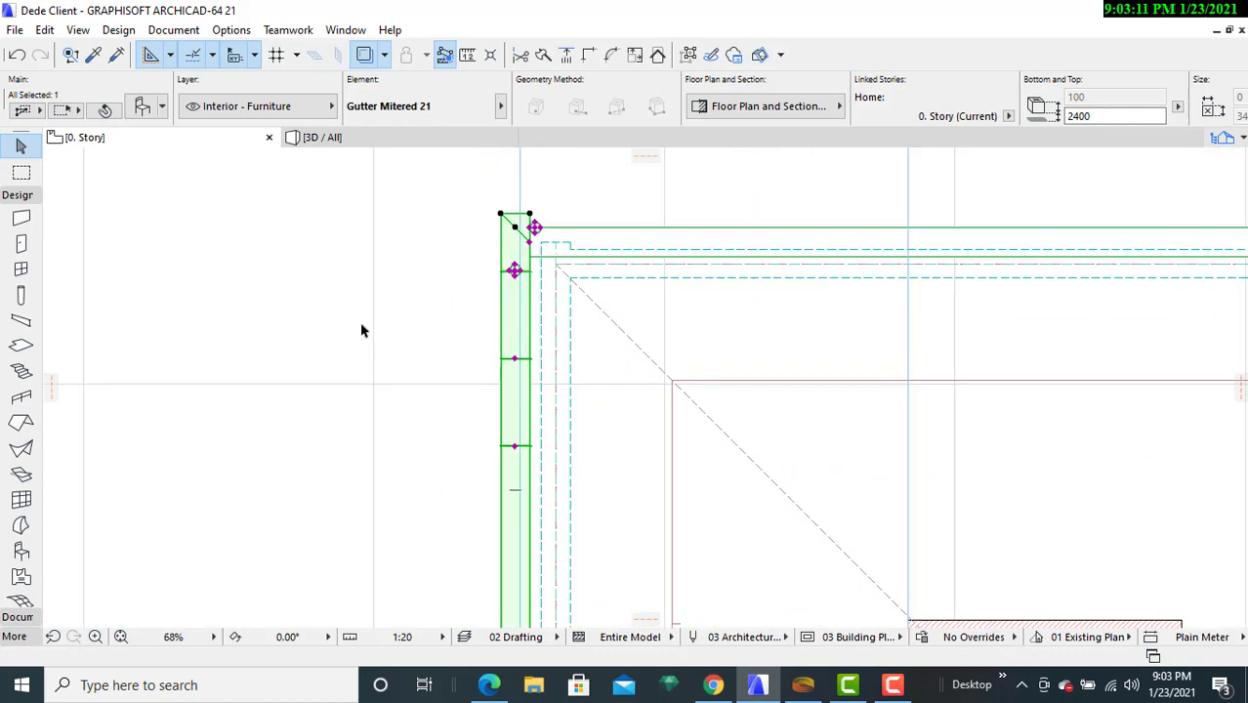
{"action": "left_click", "coordinate": [381, 321]}
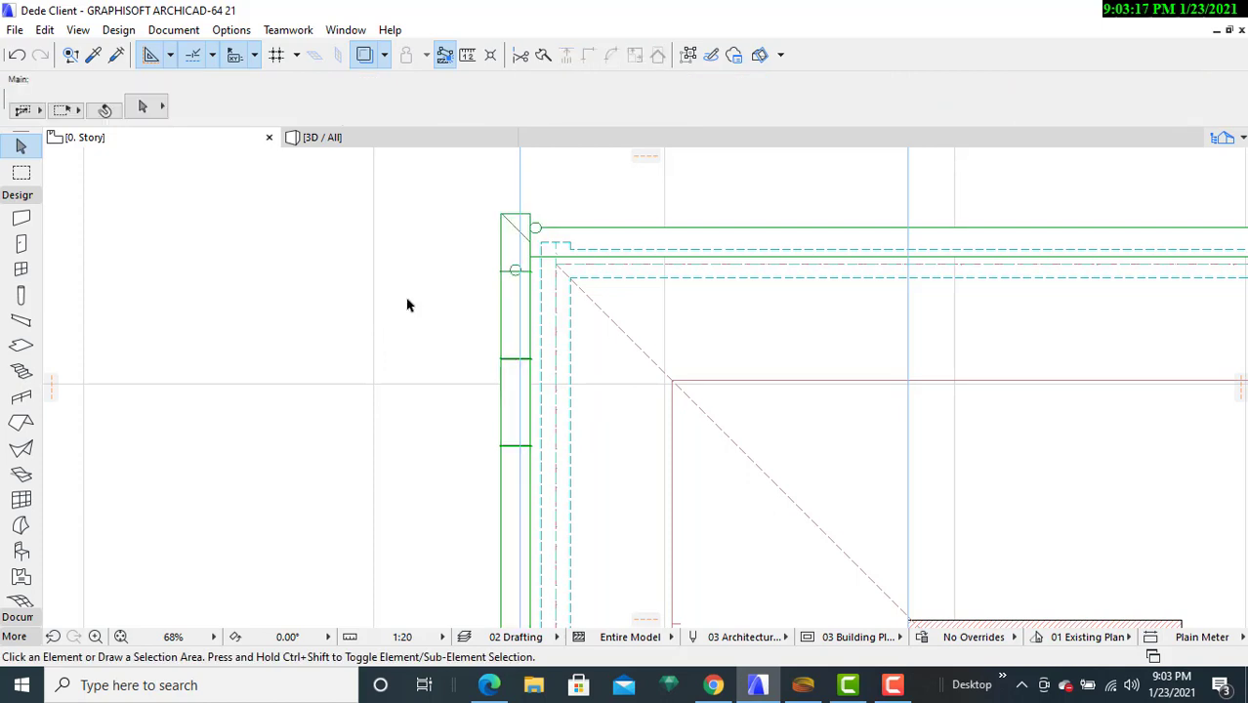
- Try dragging the grouped roof beams at the rear porch's store-side corner slightly downward, and undo the move
{"action": "left_click", "coordinate": [555, 249]}
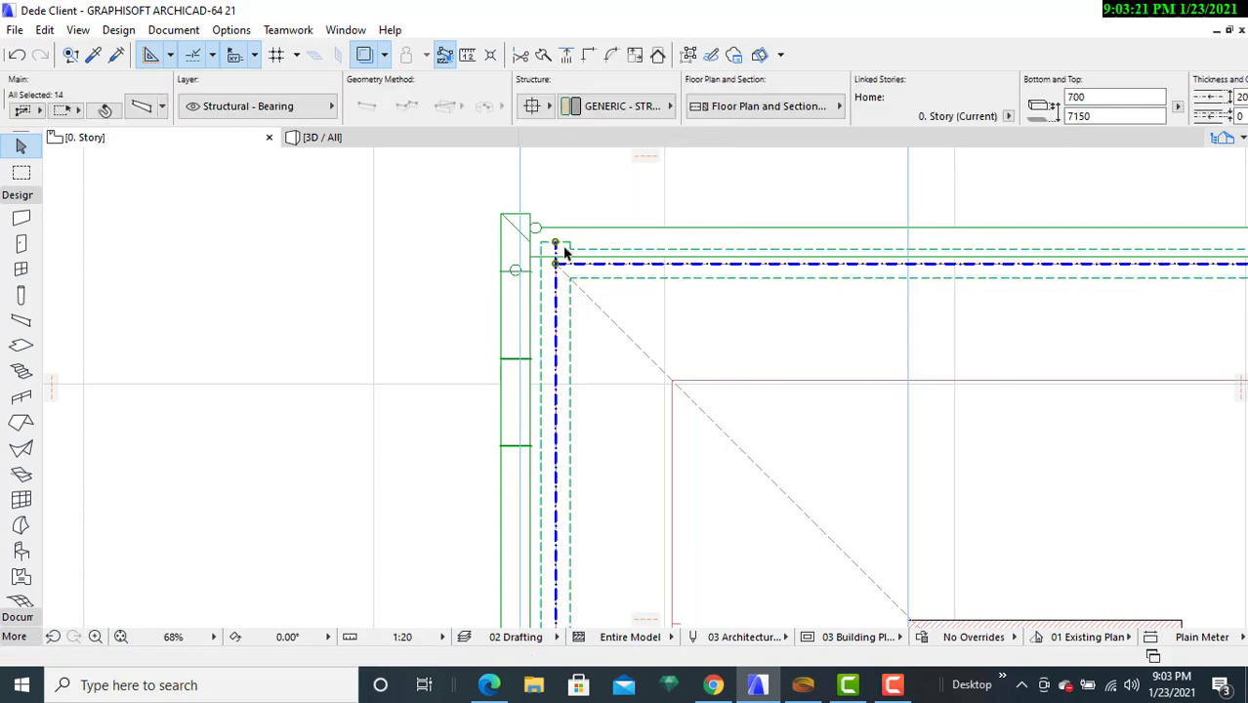
{"action": "left_click", "coordinate": [557, 246]}
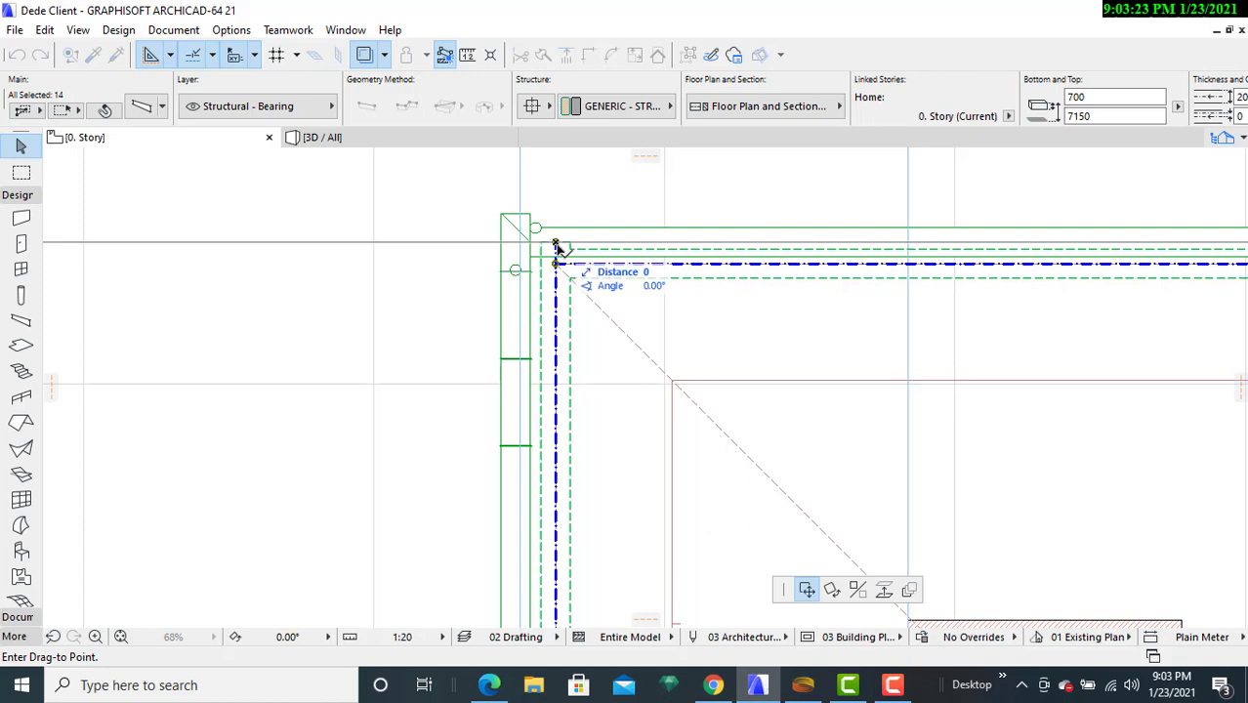
{"action": "left_click", "coordinate": [561, 254]}
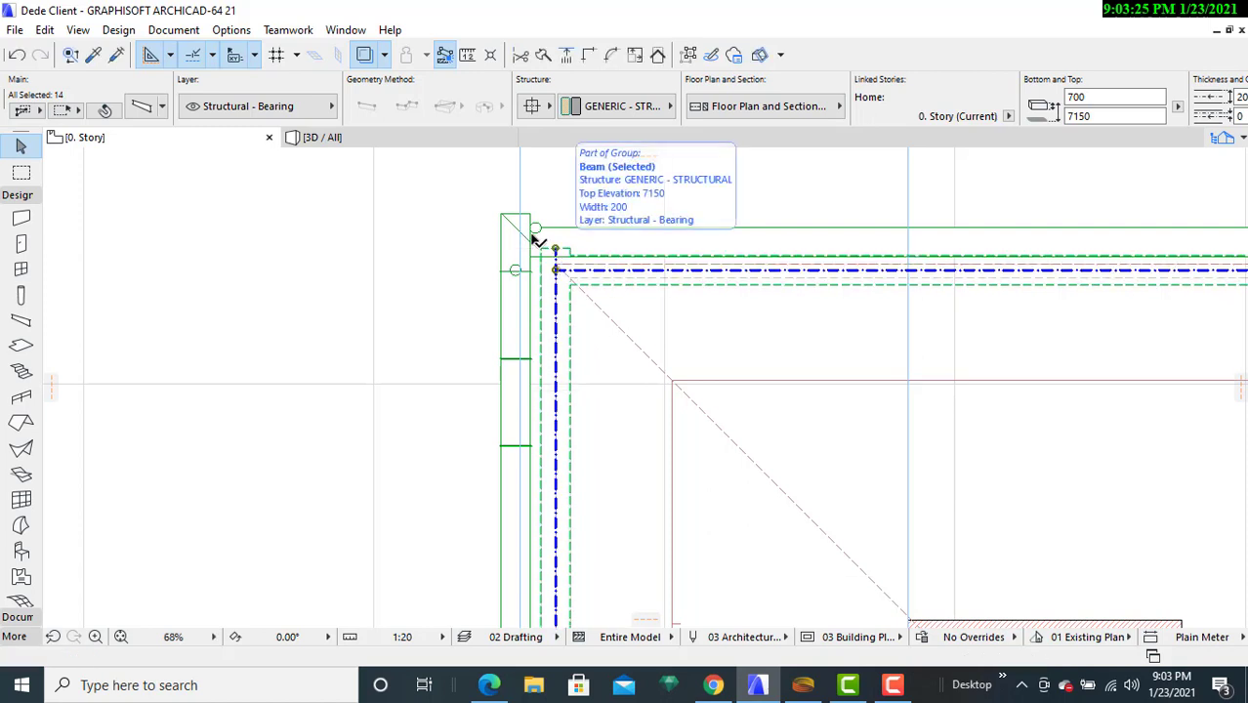
{"action": "left_click", "coordinate": [19, 55]}
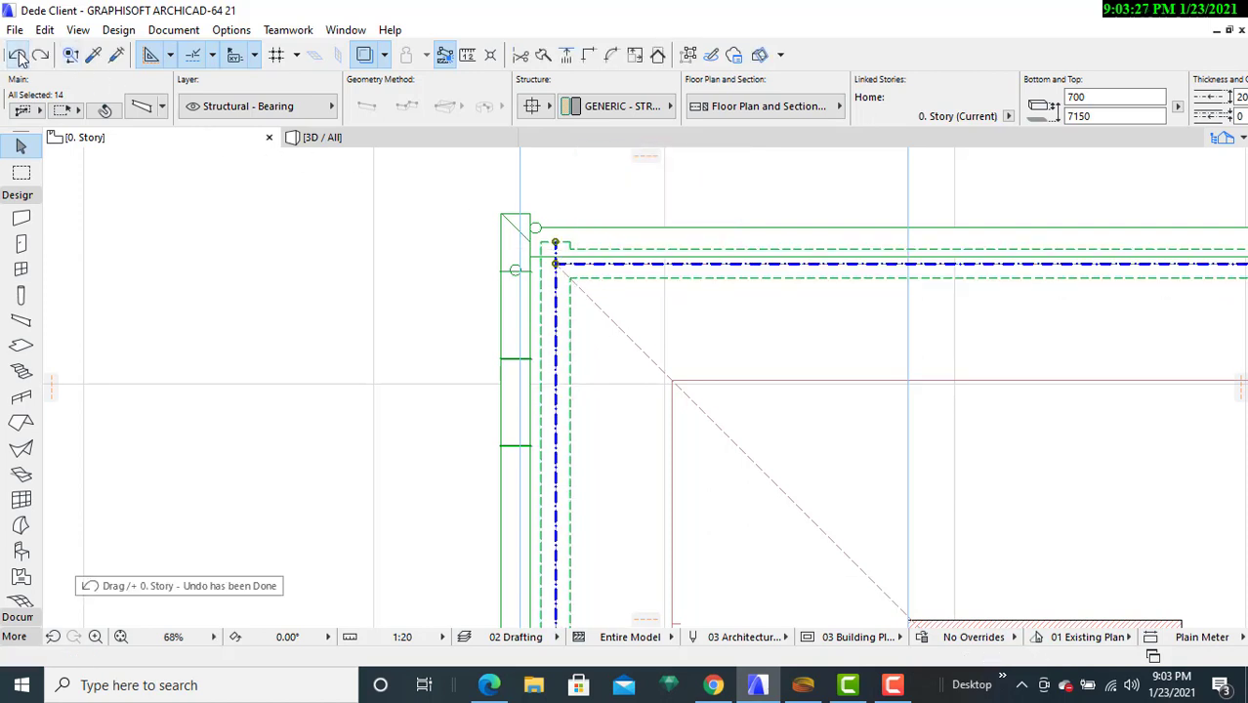
{"action": "scroll", "coordinate": [279, 273], "scroll_direction": "down", "scroll_amount": 5}
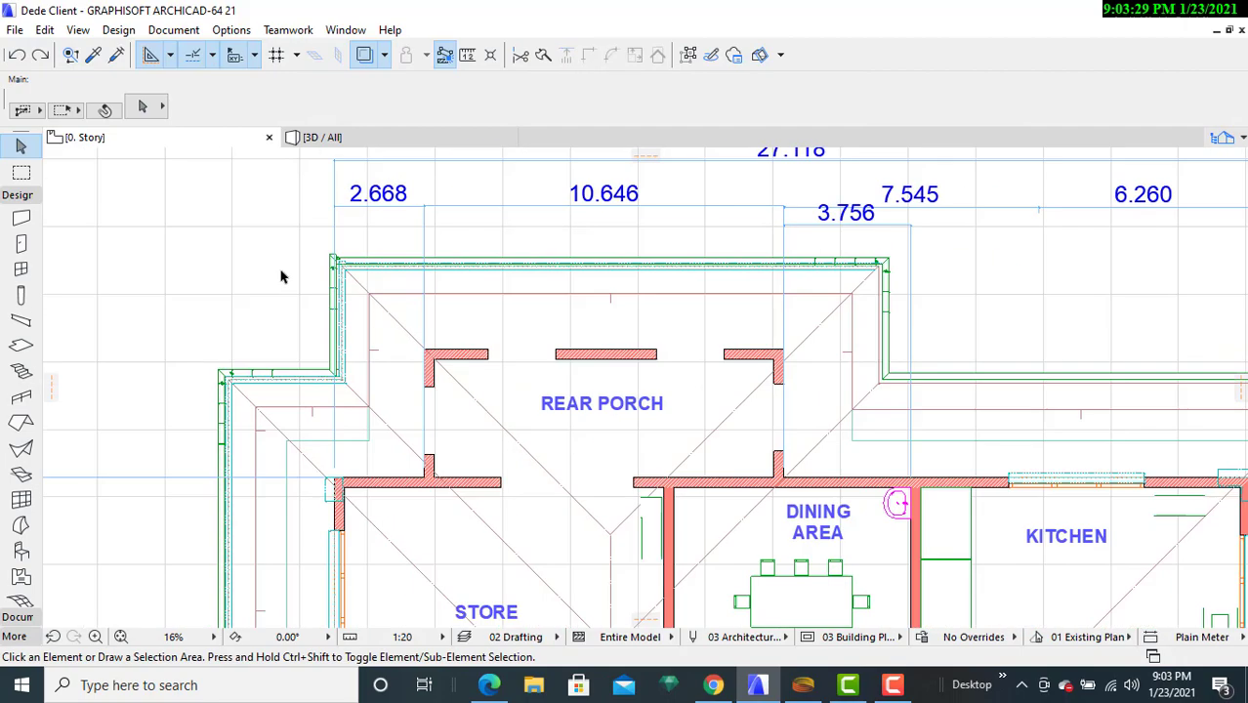
{"action": "middle_click_drag", "start_coordinate": [298, 354], "coordinate": [320, 252]}
{"action": "scroll", "coordinate": [420, 157], "scroll_direction": "up", "scroll_amount": 2}
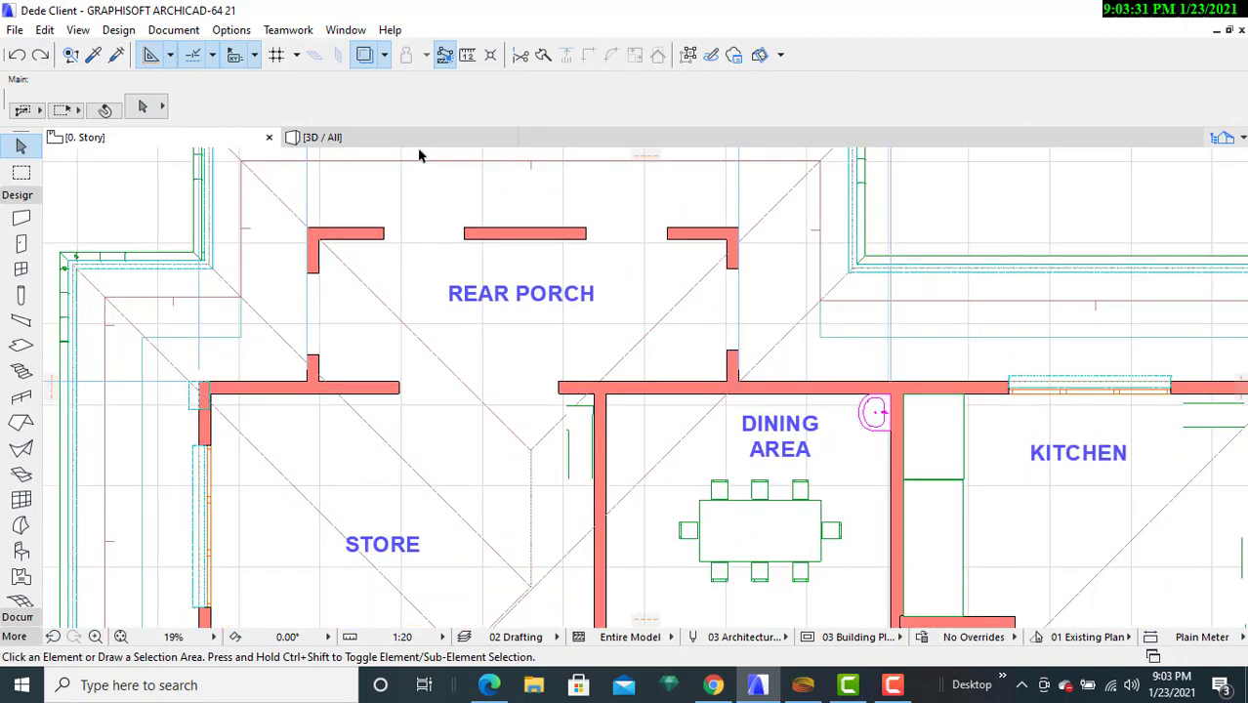
{"action": "scroll", "coordinate": [362, 262], "scroll_direction": "down", "scroll_amount": 5}
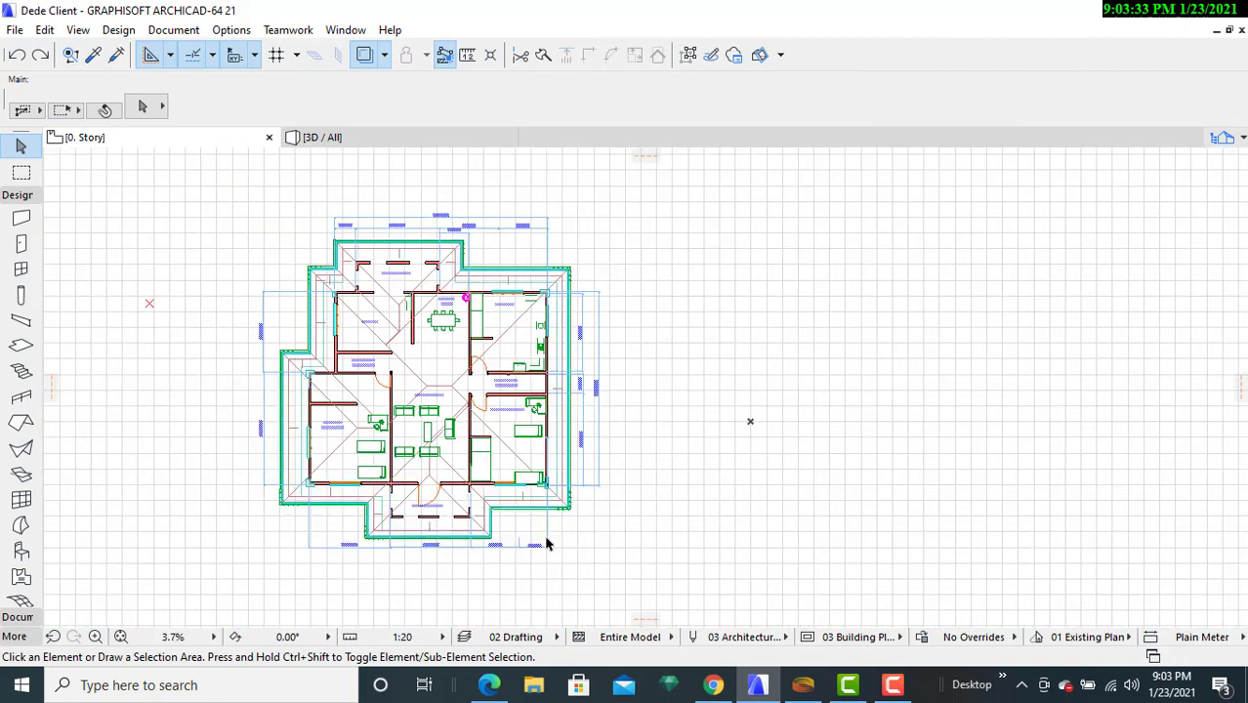
- Orbit the 3D model to check the gutters around the roof eaves, and return to the ground story plan
{"action": "scroll", "coordinate": [642, 545], "scroll_direction": "up", "scroll_amount": 2}
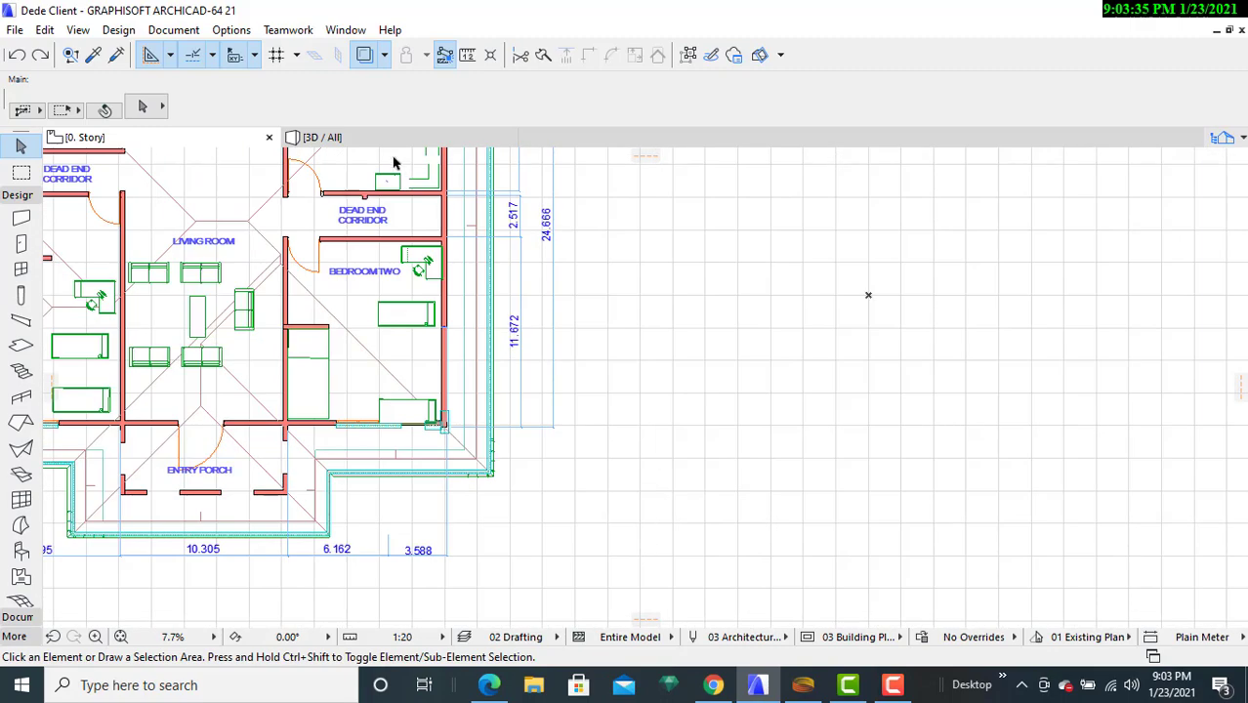
{"action": "scroll", "coordinate": [588, 421], "scroll_direction": "down", "scroll_amount": 2}
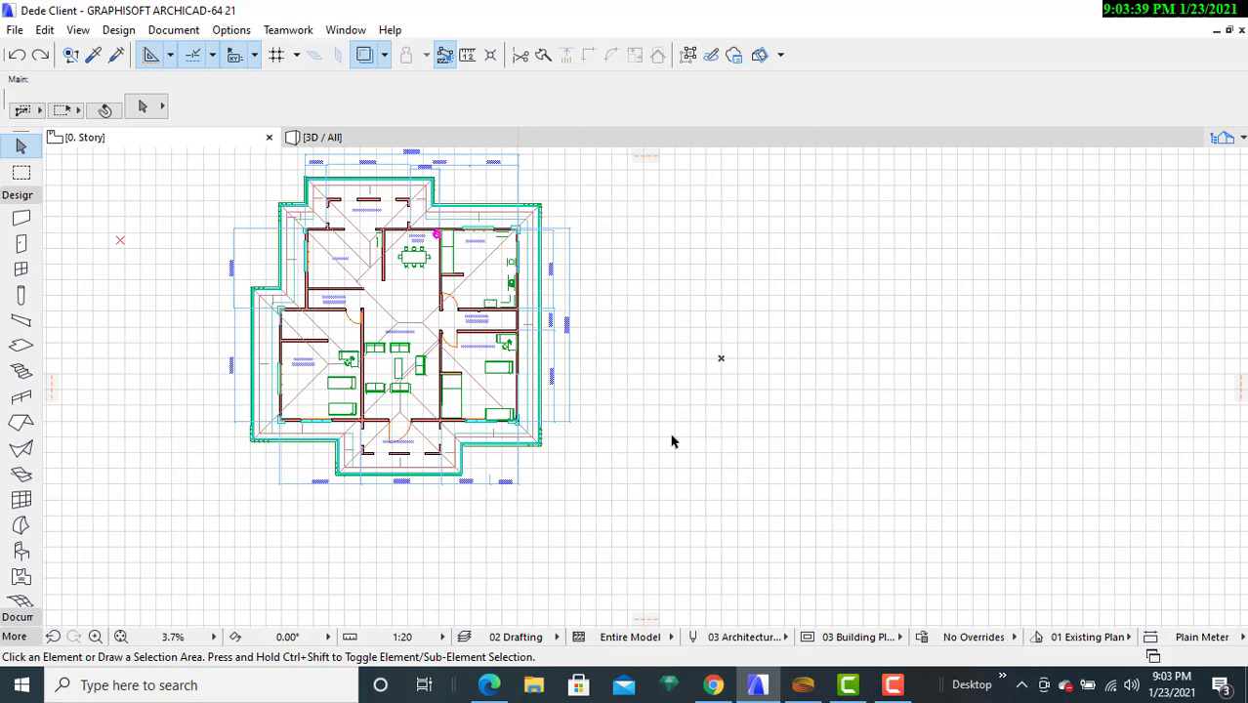
{"action": "left_click", "coordinate": [311, 138]}
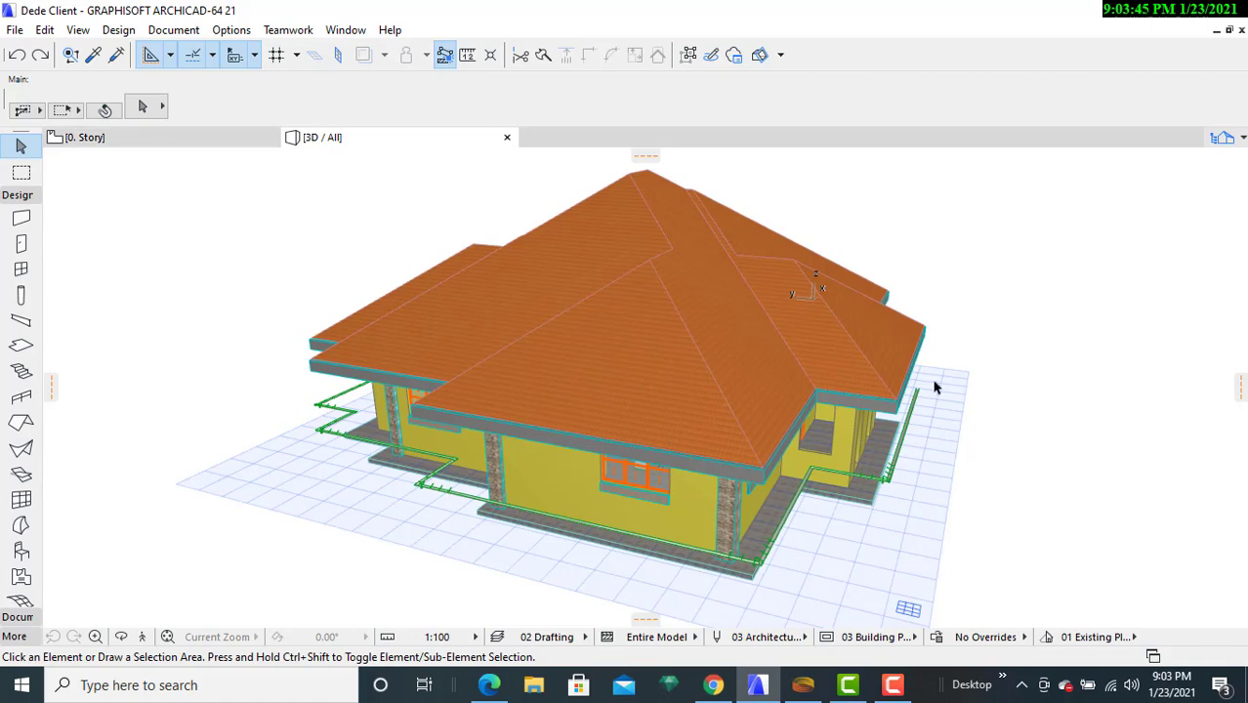
{"action": "left_click", "coordinate": [121, 637]}
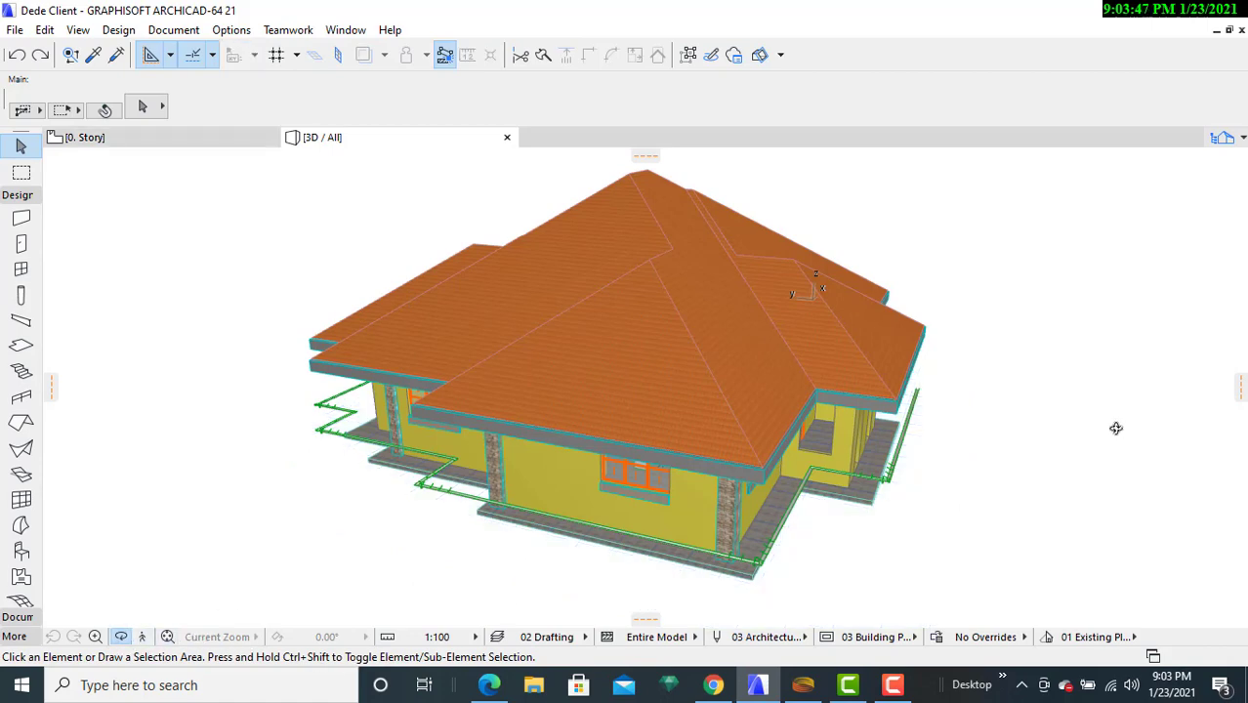
{"action": "left_click_drag", "start_coordinate": [1114, 426], "coordinate": [534, 345]}
{"action": "left_click", "coordinate": [223, 147]}
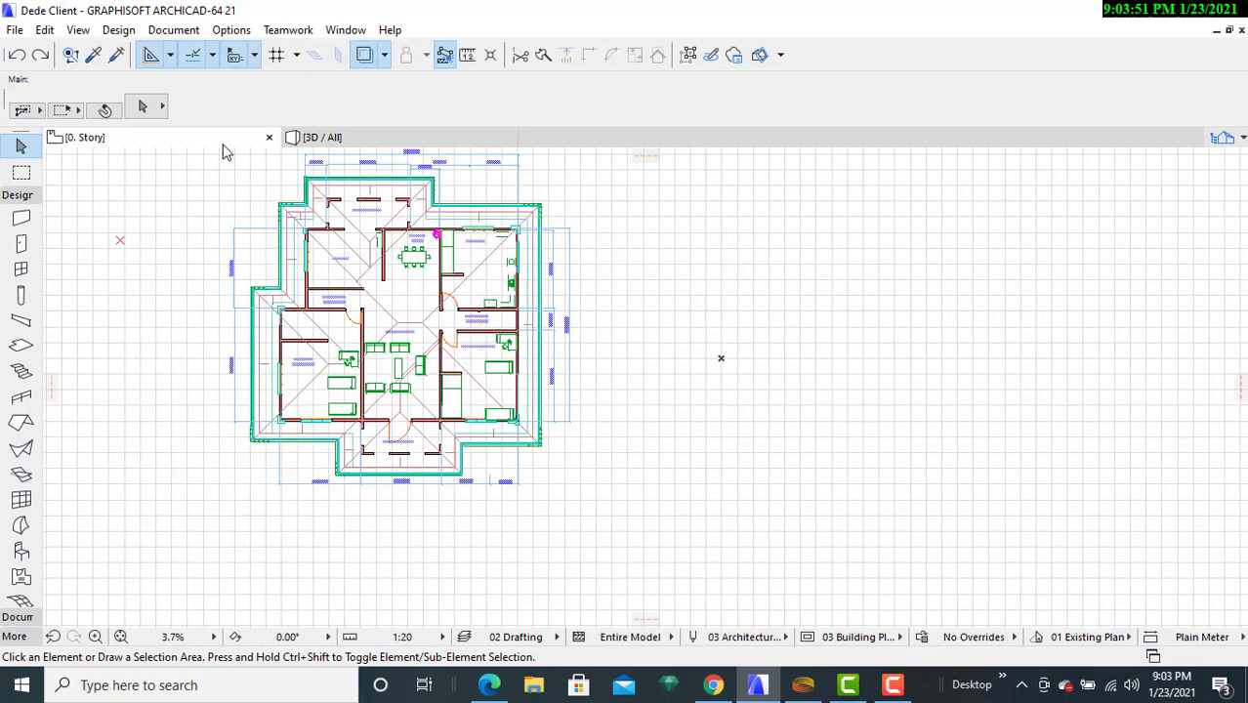
- Examine the gutter runs on the plan from the rear porch around the kitchen and bedroom two eaves to the entry porch corner
{"action": "scroll", "coordinate": [478, 234], "scroll_direction": "up", "scroll_amount": 5}
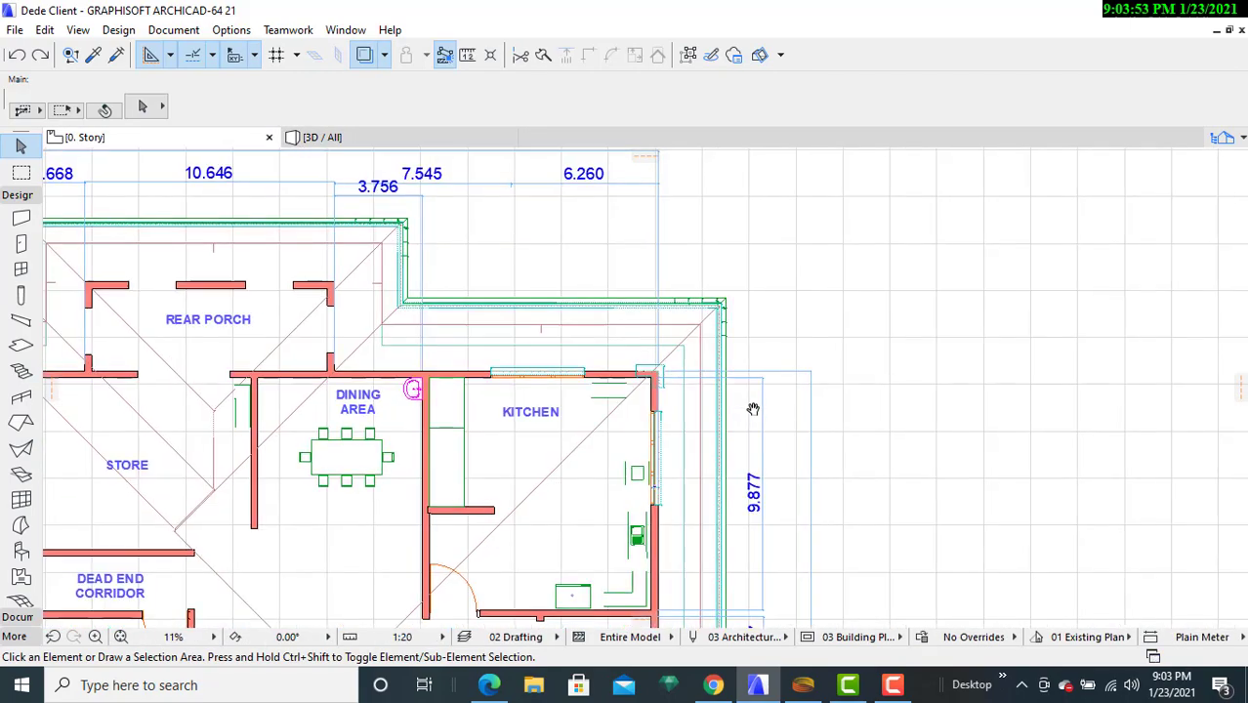
{"action": "scroll", "coordinate": [605, 282], "scroll_direction": "up", "scroll_amount": 2}
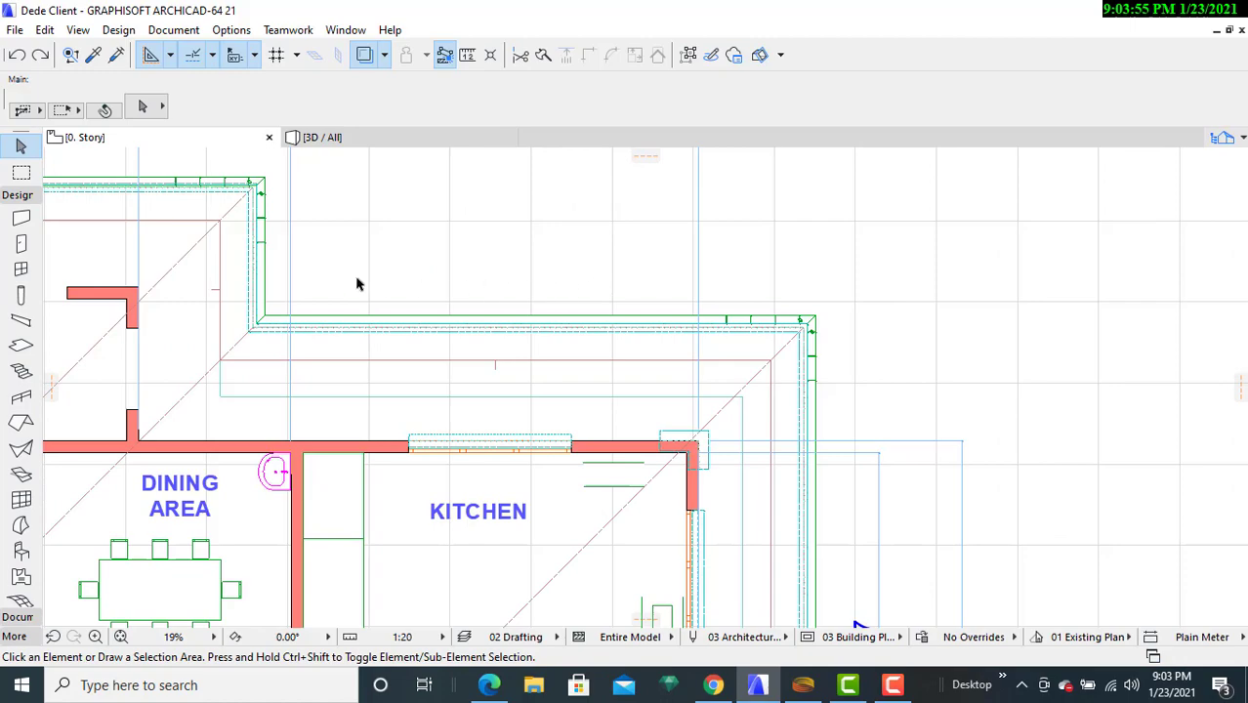
{"action": "middle_click_drag", "start_coordinate": [338, 279], "coordinate": [954, 332]}
{"action": "middle_click_drag", "start_coordinate": [598, 316], "coordinate": [720, 225]}
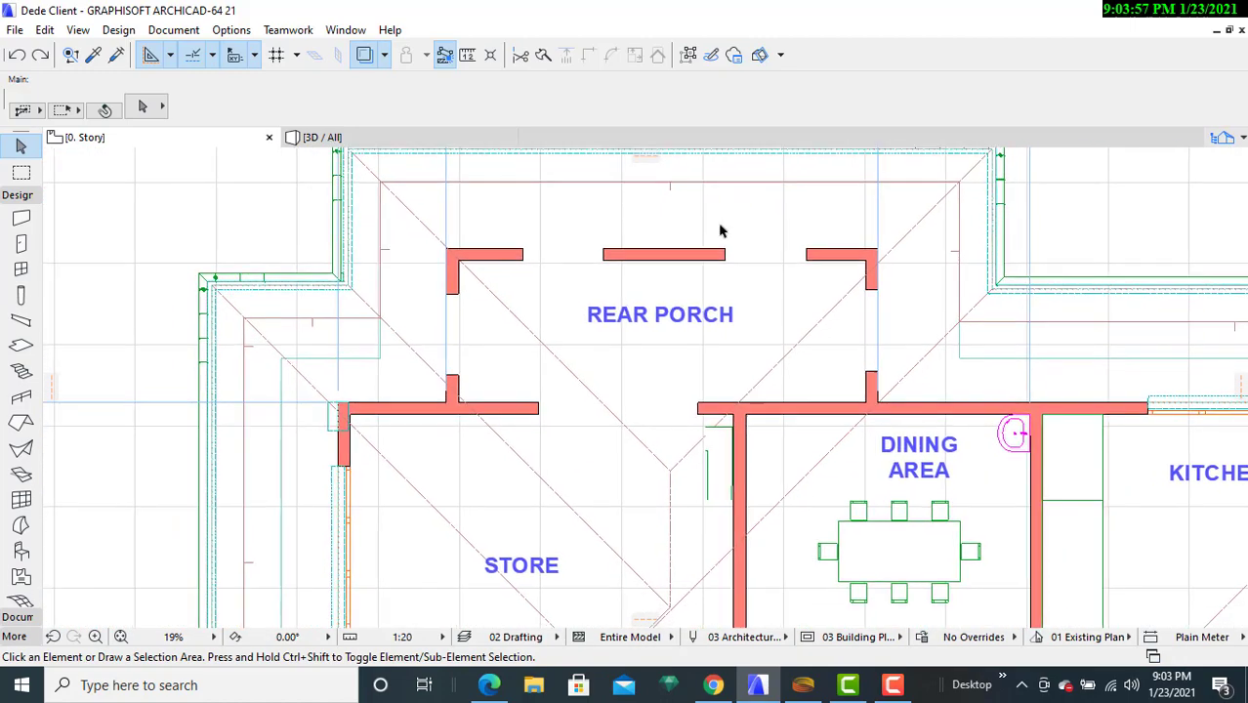
{"action": "middle_click_drag", "start_coordinate": [817, 359], "coordinate": [680, 236]}
{"action": "middle_click_drag", "start_coordinate": [1029, 563], "coordinate": [689, 174]}
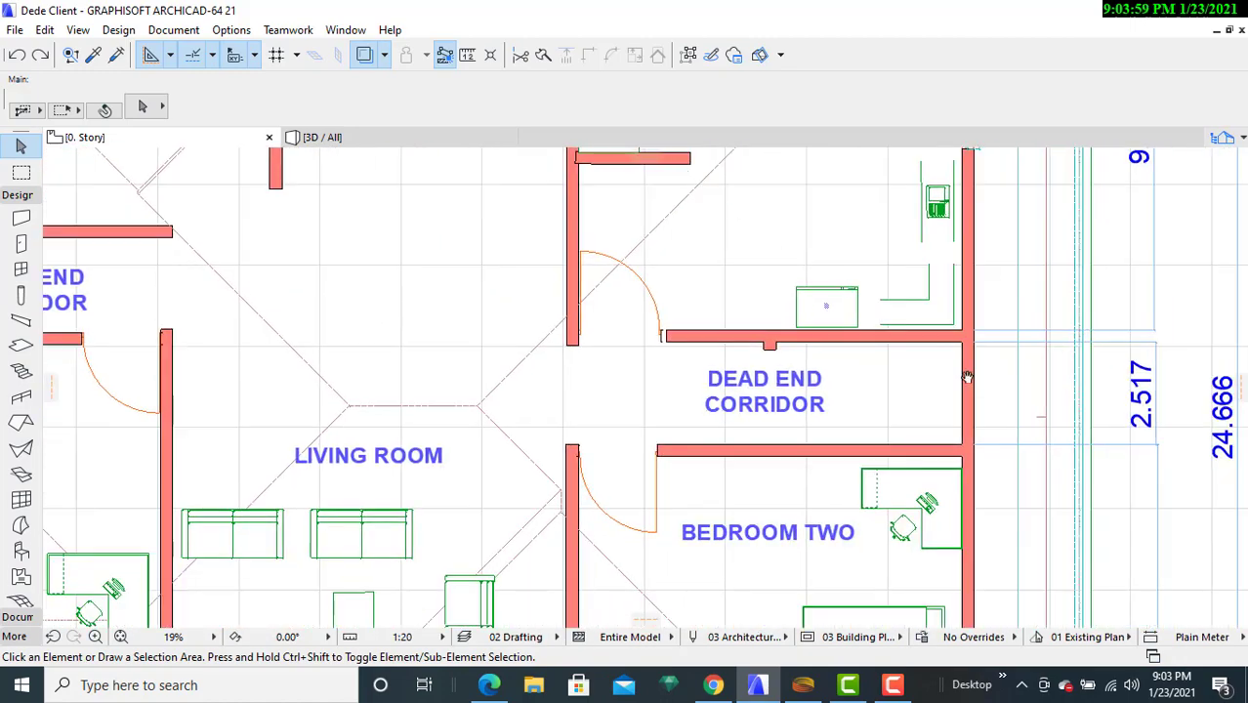
{"action": "middle_click_drag", "start_coordinate": [969, 377], "coordinate": [705, 271]}
{"action": "middle_click_drag", "start_coordinate": [710, 430], "coordinate": [806, 170]}
{"action": "scroll", "coordinate": [710, 441], "scroll_direction": "down", "scroll_amount": 2}
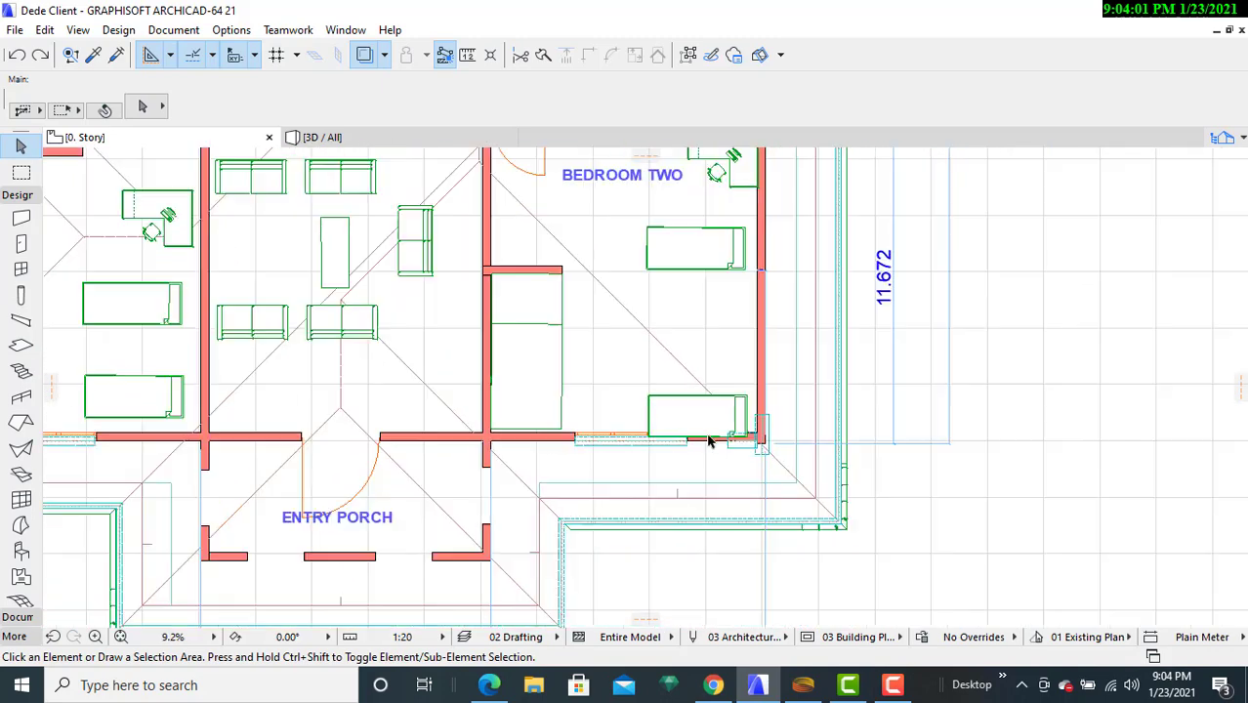
{"action": "middle_click_drag", "start_coordinate": [601, 584], "coordinate": [728, 422]}
{"action": "scroll", "coordinate": [689, 442], "scroll_direction": "up", "scroll_amount": 3}
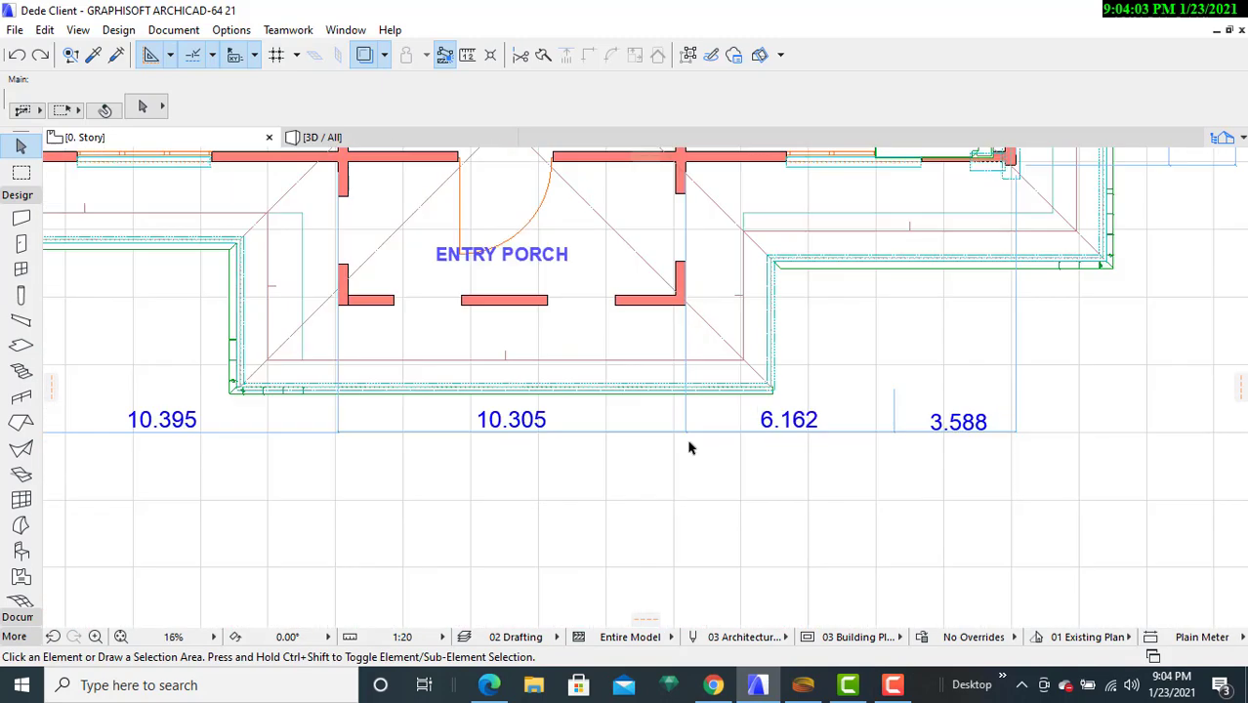
{"action": "scroll", "coordinate": [689, 447], "scroll_direction": "up", "scroll_amount": 3}
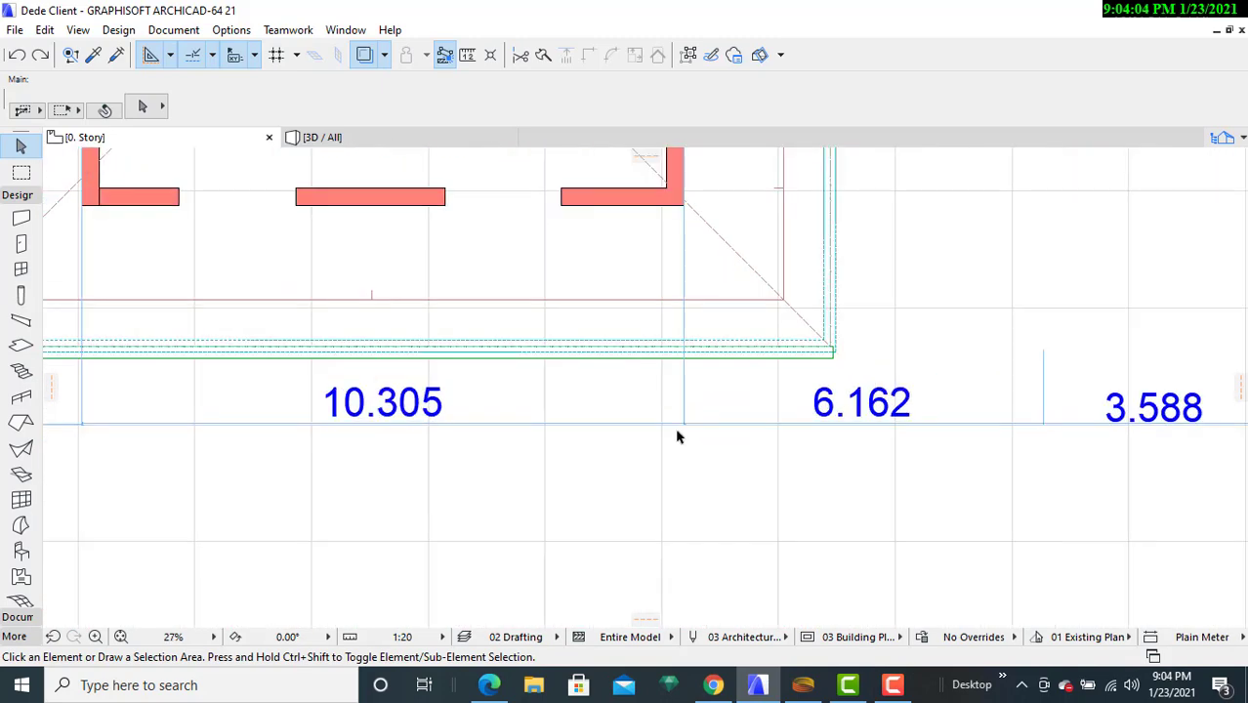
{"action": "left_click", "coordinate": [702, 361]}
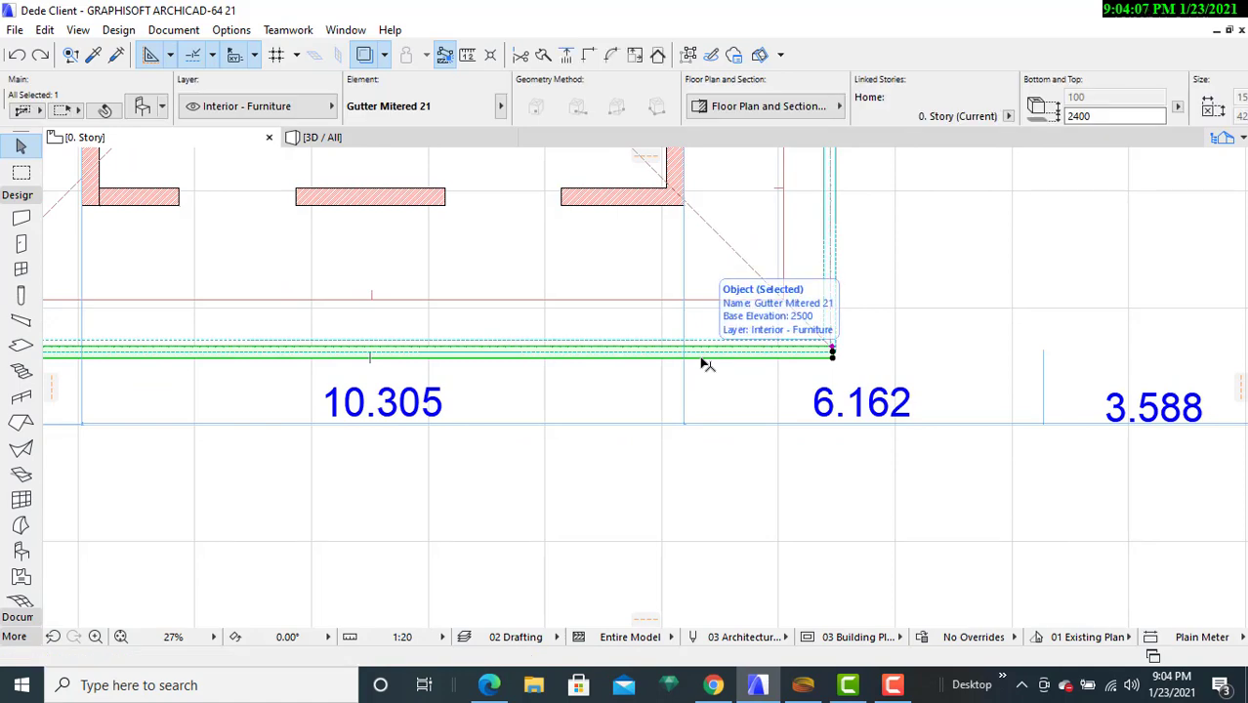
{"action": "middle_click_drag", "start_coordinate": [941, 303], "coordinate": [782, 424]}
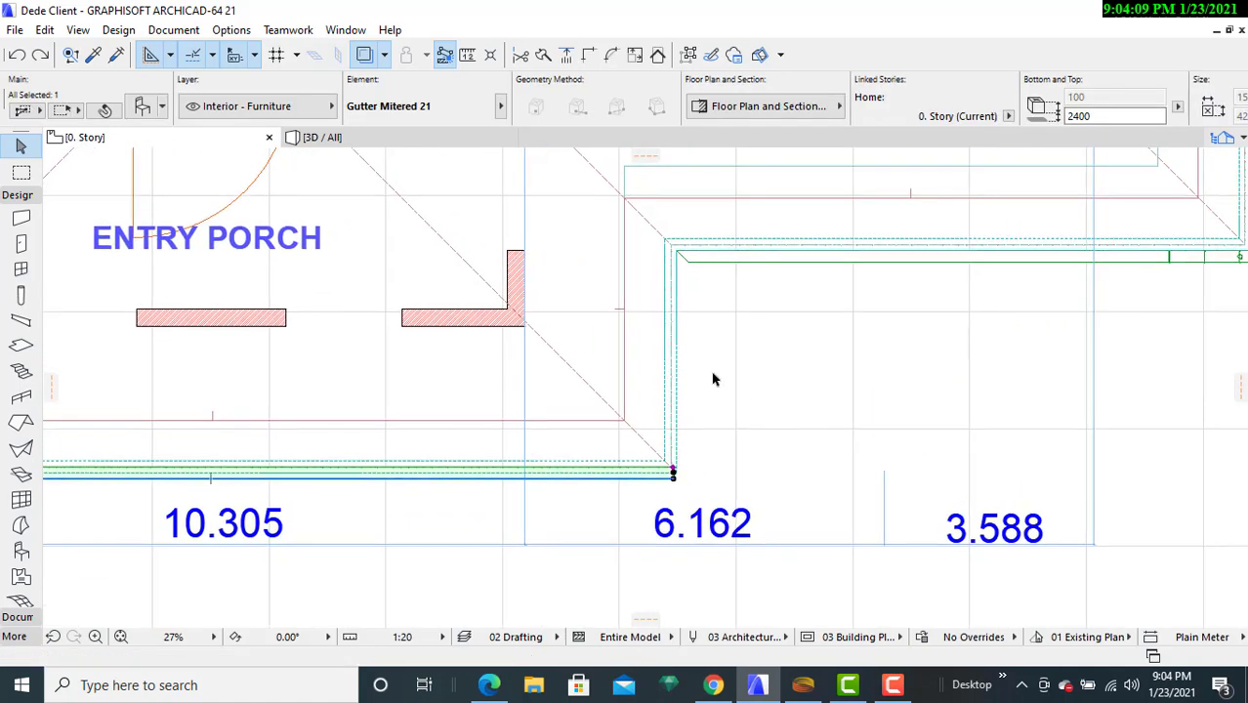
{"action": "left_click", "coordinate": [740, 434]}
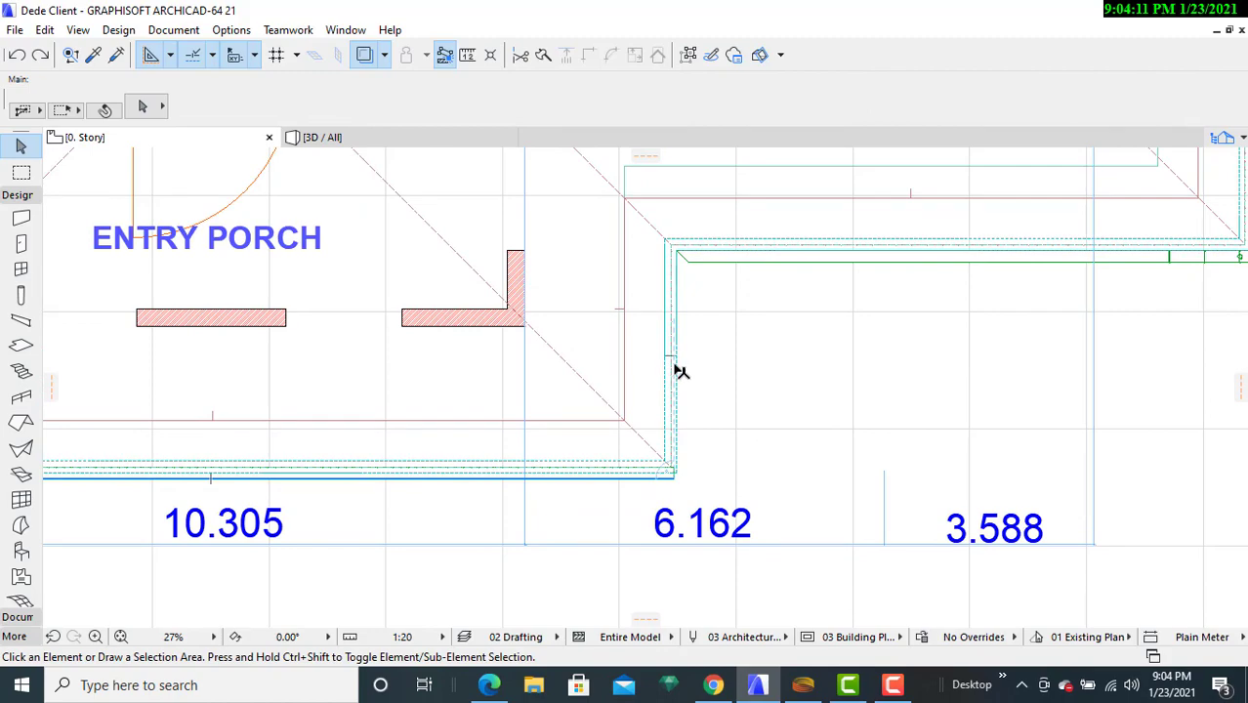
- Drag a copy of the rear porch's short store-side mitered gutter onto the entry porch's roof edge facing bedroom two
{"action": "scroll", "coordinate": [721, 354], "scroll_direction": "down", "scroll_amount": 4}
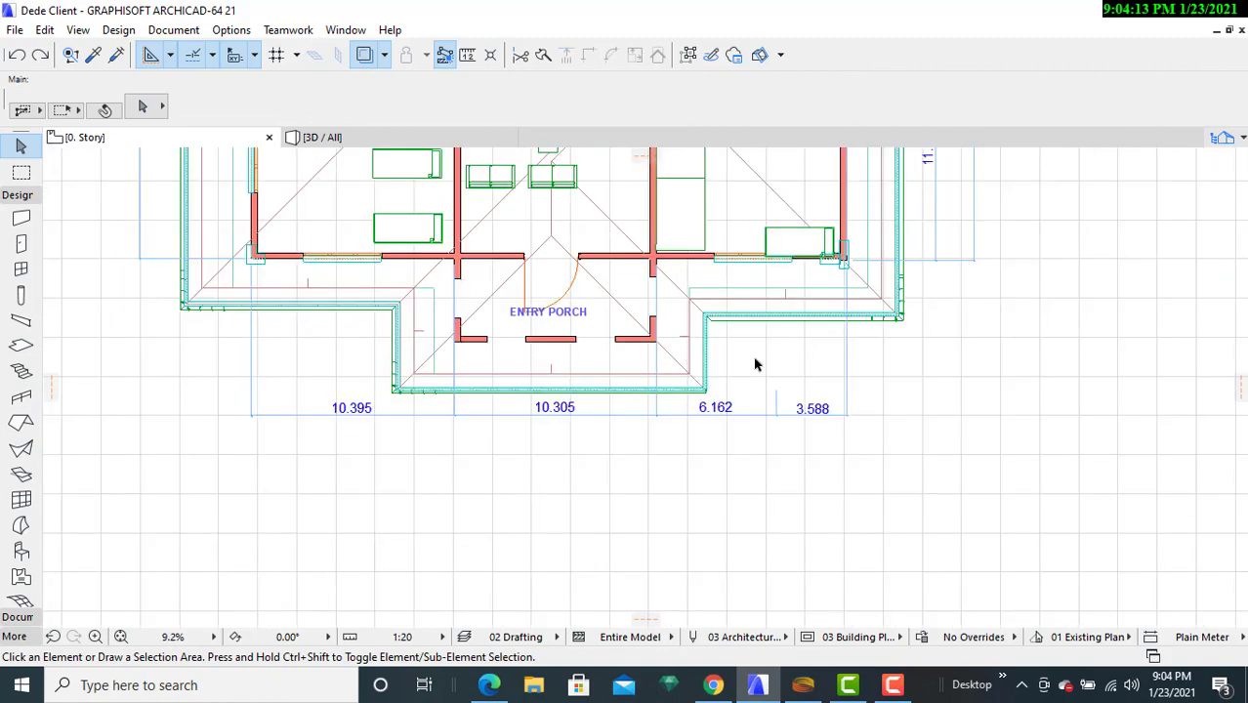
{"action": "middle_click_drag", "start_coordinate": [757, 364], "coordinate": [1029, 633]}
{"action": "middle_click_drag", "start_coordinate": [423, 225], "coordinate": [402, 522]}
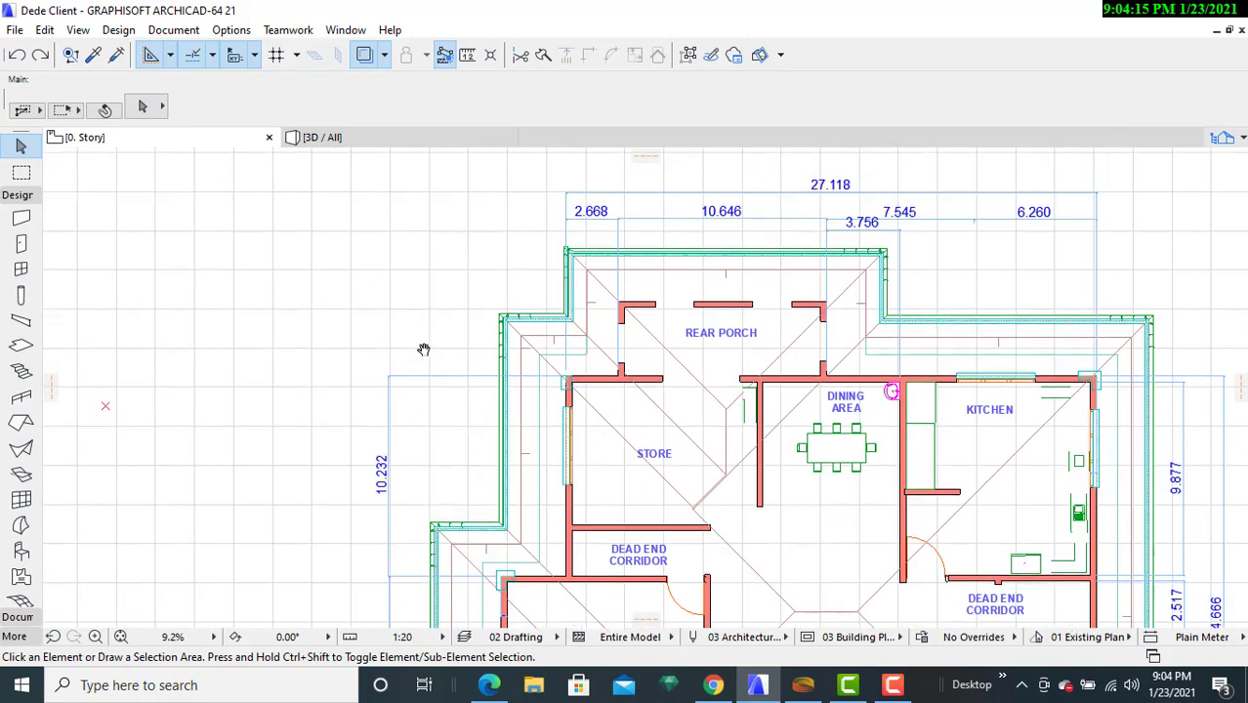
{"action": "scroll", "coordinate": [563, 279], "scroll_direction": "up", "scroll_amount": 4}
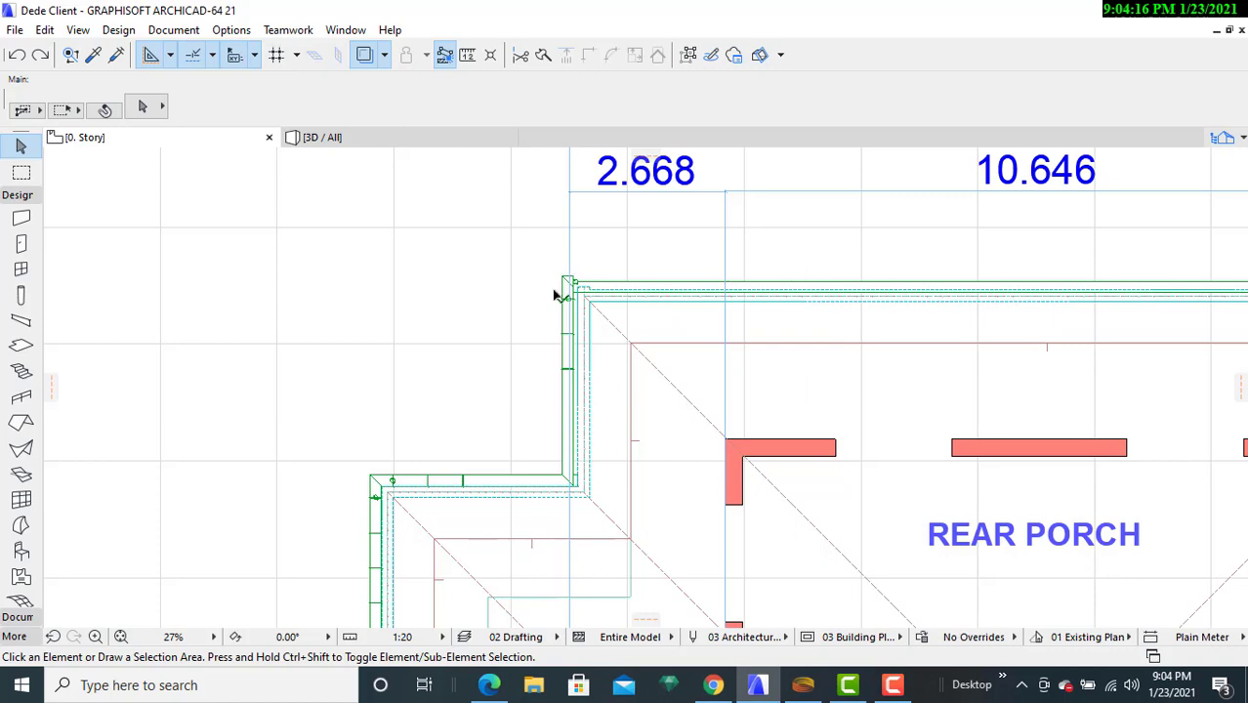
{"action": "left_click", "coordinate": [567, 354]}
{"action": "right_click", "coordinate": [566, 354]}
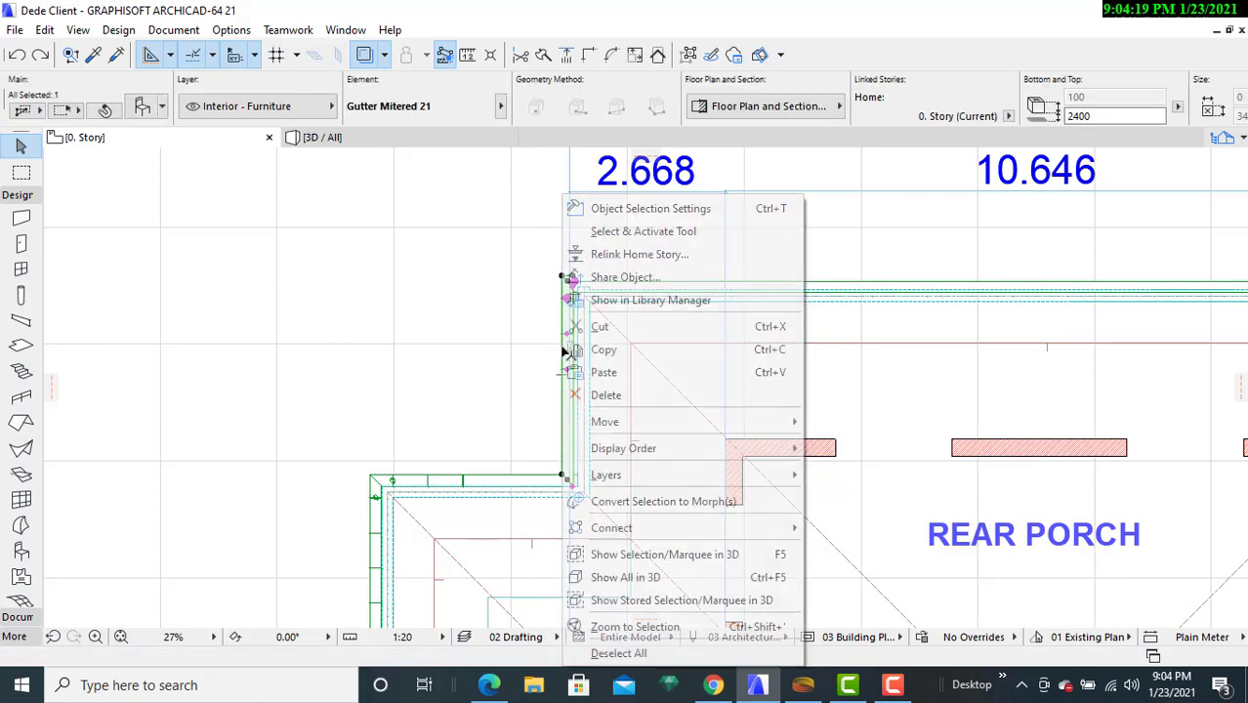
{"action": "mouse_move", "coordinate": [645, 422]}
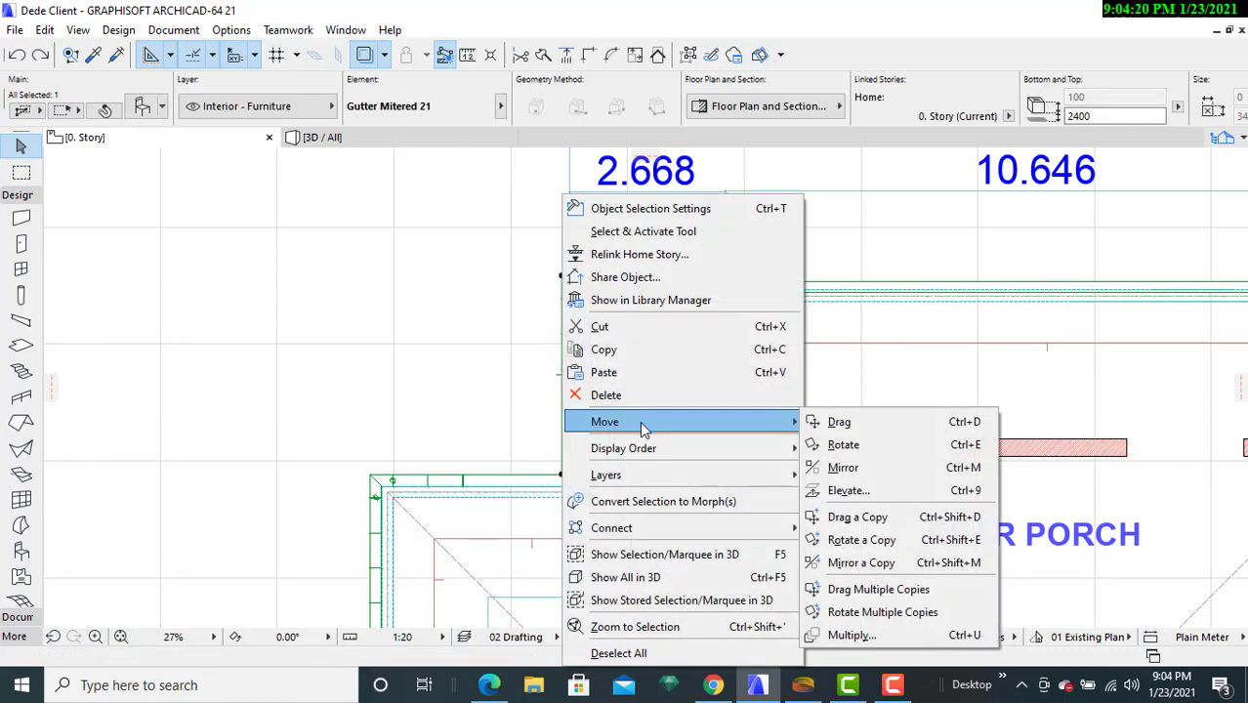
{"action": "left_click", "coordinate": [880, 516]}
{"action": "left_click", "coordinate": [555, 393]}
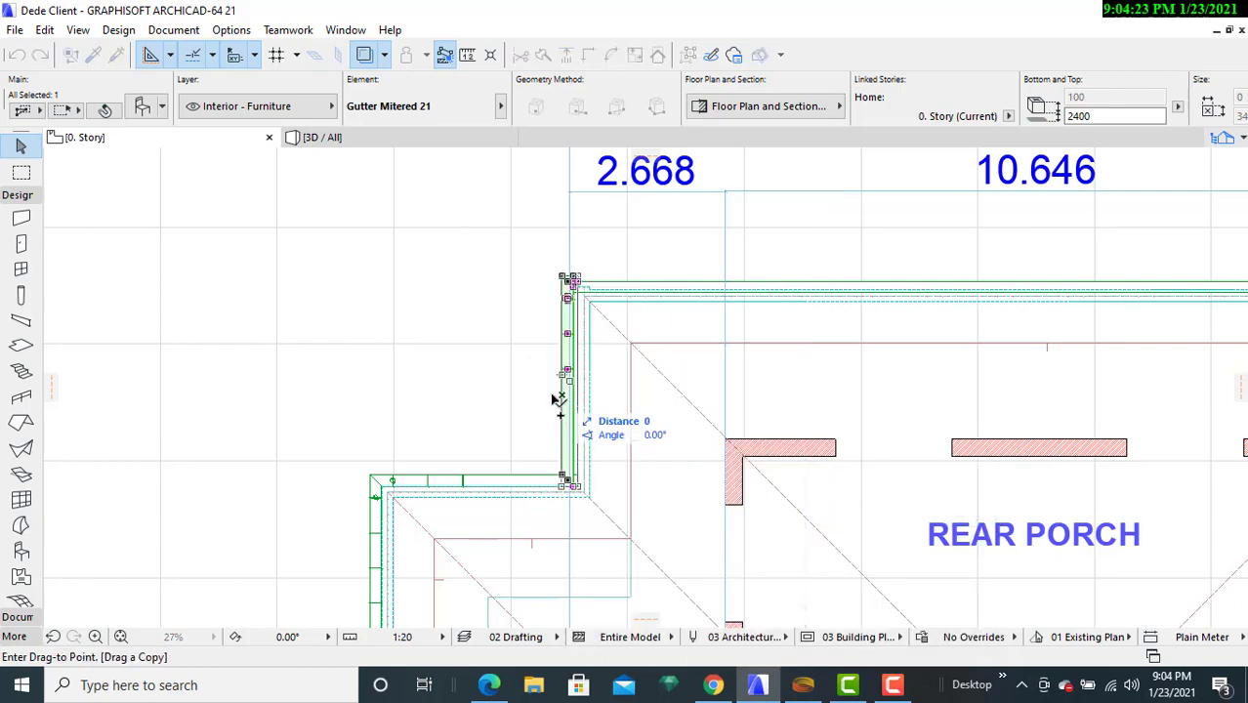
{"action": "middle_click_drag", "start_coordinate": [843, 451], "coordinate": [221, 131]}
{"action": "middle_click_drag", "start_coordinate": [748, 337], "coordinate": [287, 151]}
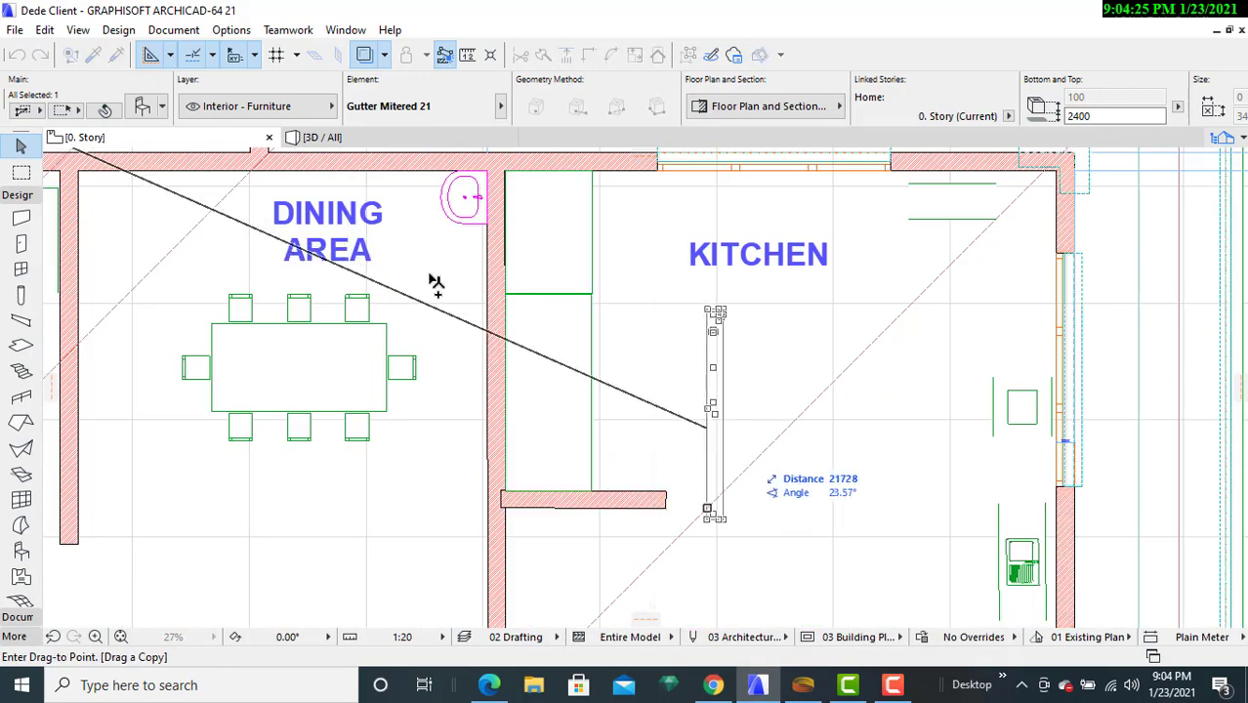
{"action": "middle_click_drag", "start_coordinate": [1001, 540], "coordinate": [505, 270]}
{"action": "scroll", "coordinate": [367, 175], "scroll_direction": "down", "scroll_amount": 8}
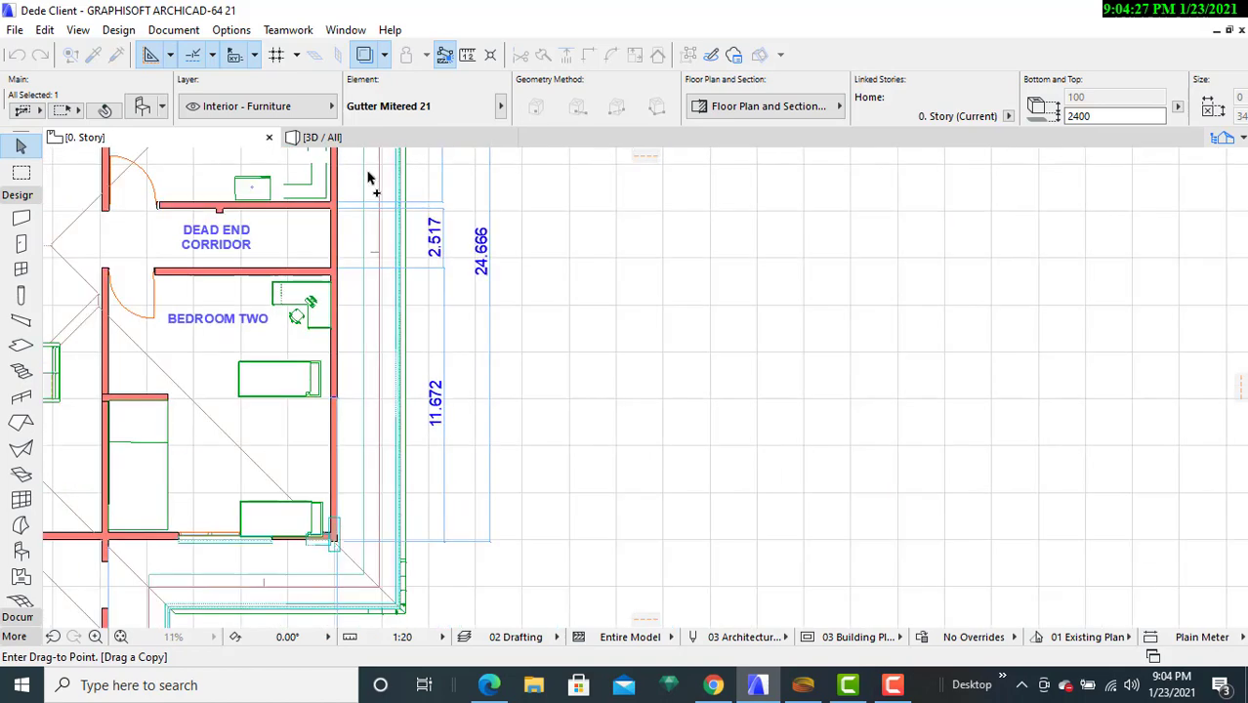
{"action": "scroll", "coordinate": [428, 357], "scroll_direction": "up", "scroll_amount": 4}
{"action": "middle_click_drag", "start_coordinate": [303, 410], "coordinate": [760, 203]}
{"action": "scroll", "coordinate": [588, 279], "scroll_direction": "up", "scroll_amount": 5}
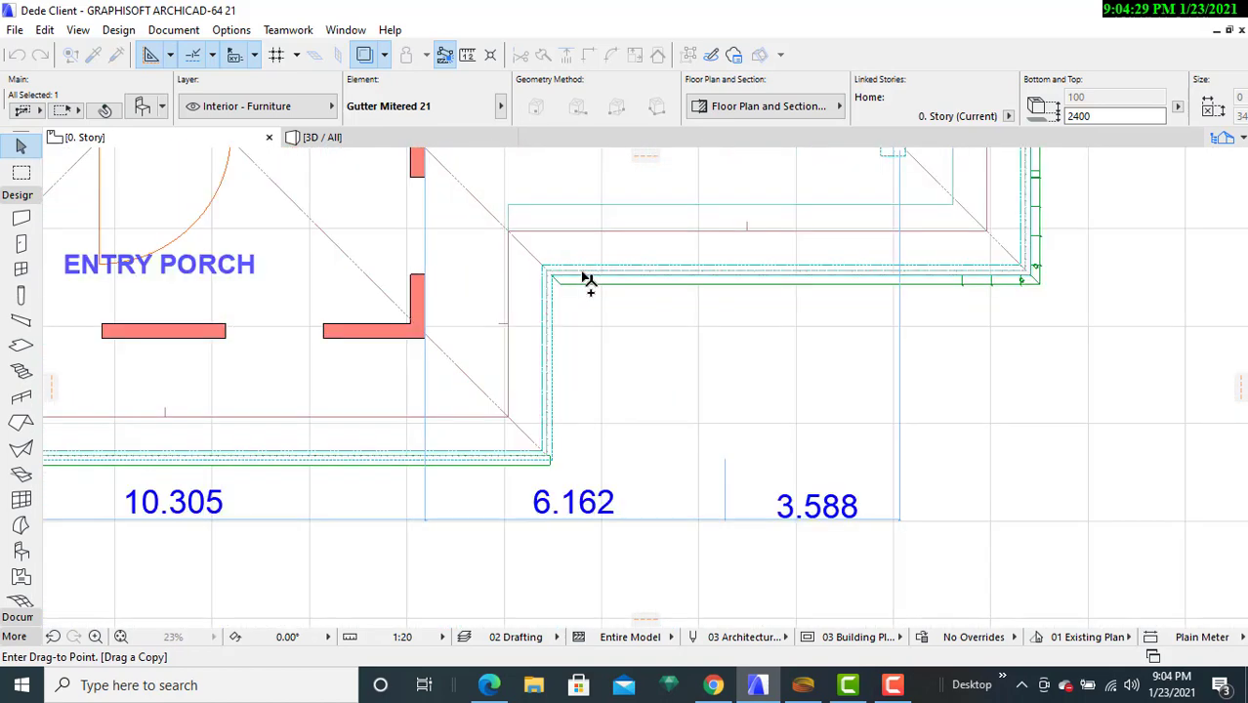
{"action": "middle_click_drag", "start_coordinate": [532, 486], "coordinate": [577, 360]}
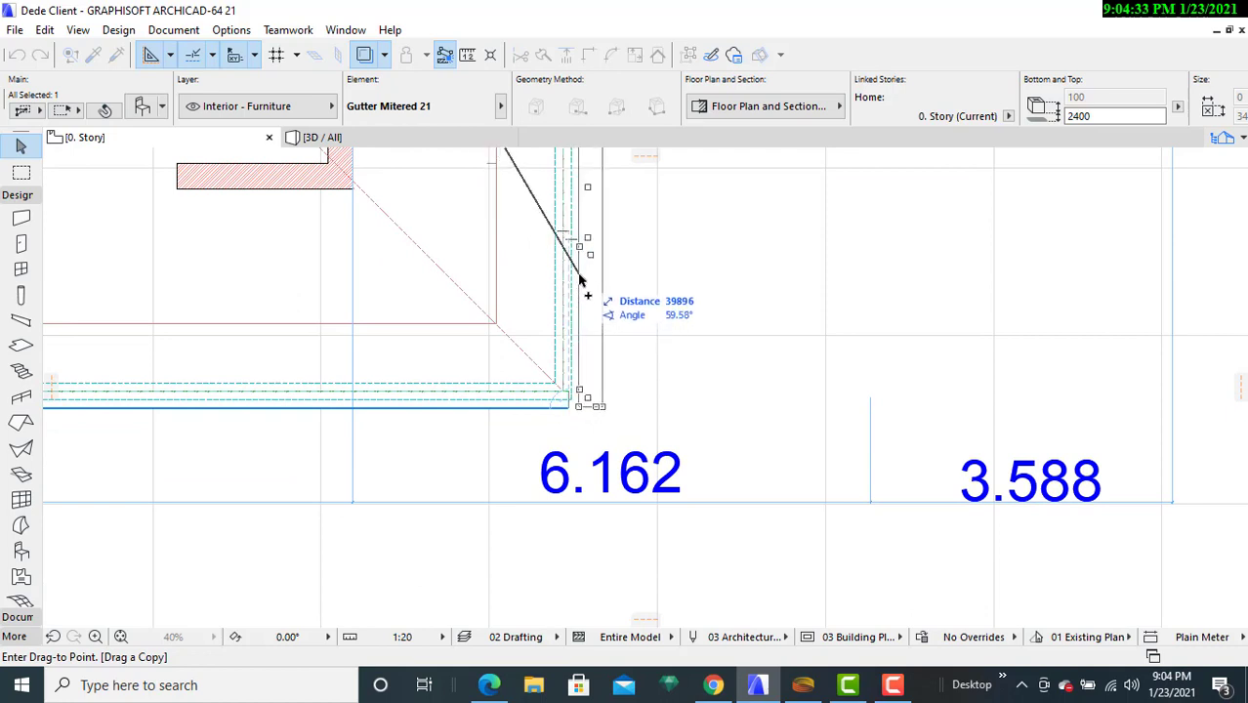
{"action": "scroll", "coordinate": [574, 358], "scroll_direction": "up", "scroll_amount": 2}
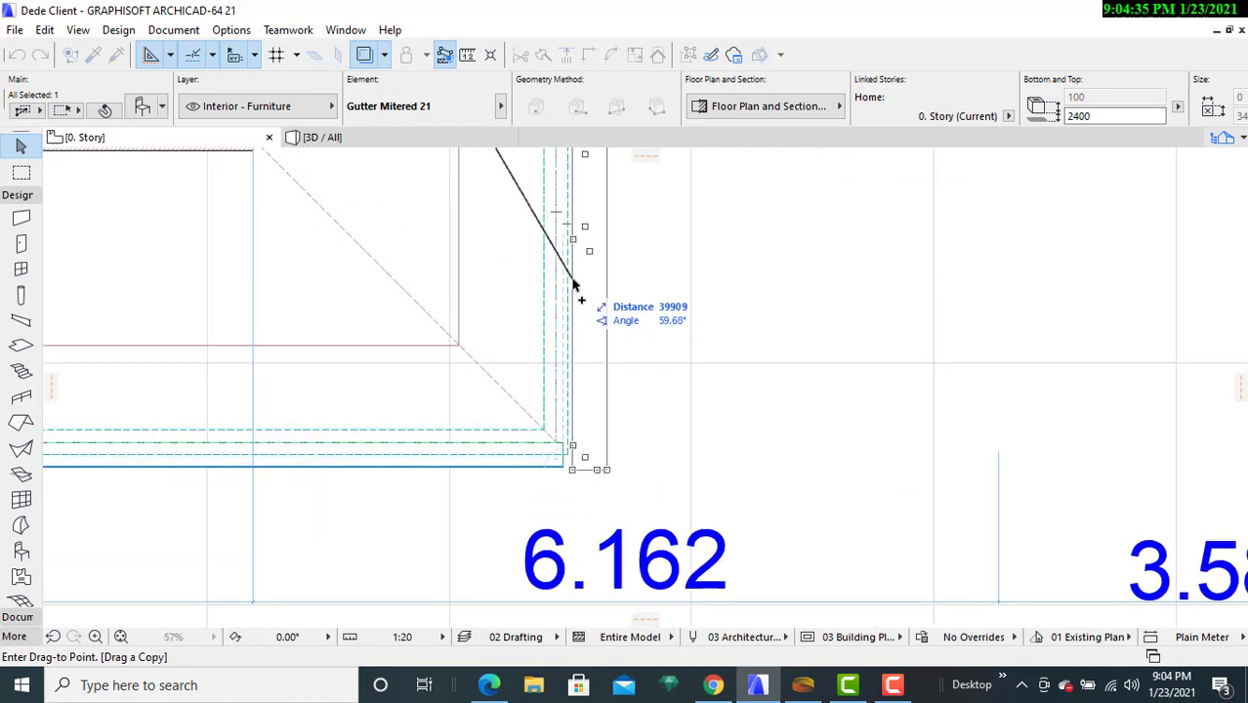
{"action": "middle_click_drag", "start_coordinate": [575, 289], "coordinate": [568, 346]}
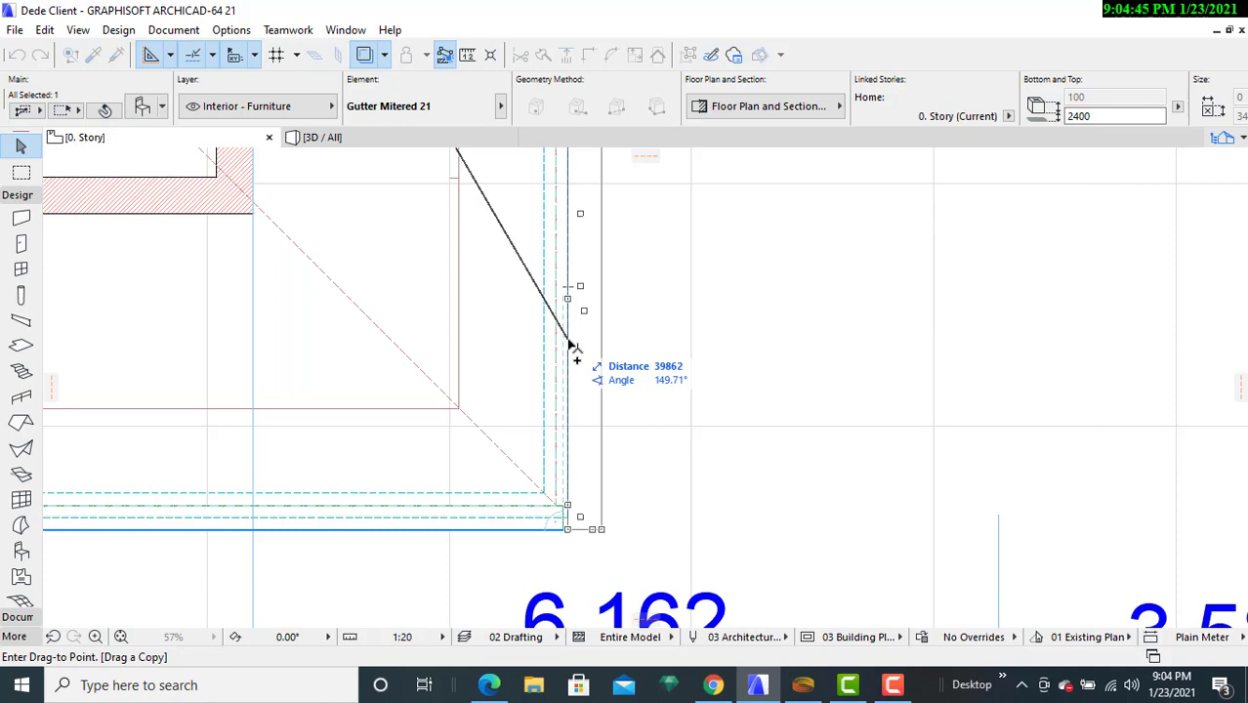
{"action": "right_click", "coordinate": [569, 339]}
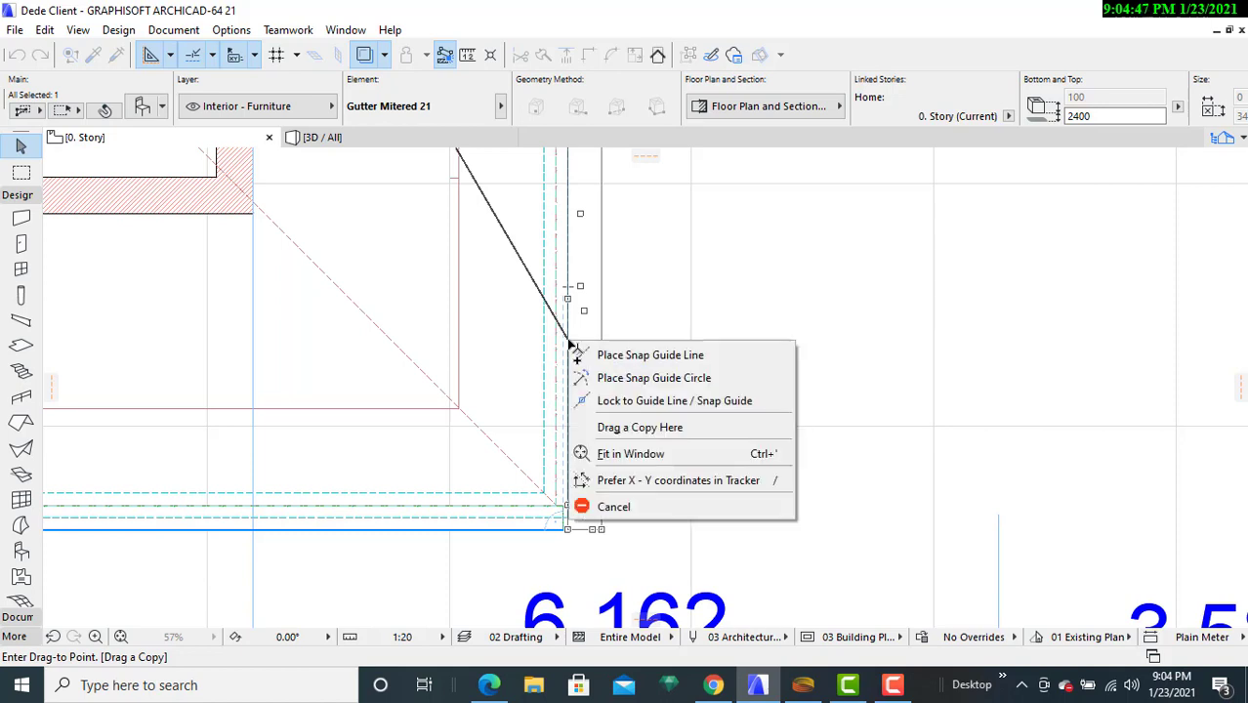
{"action": "left_click", "coordinate": [698, 324]}
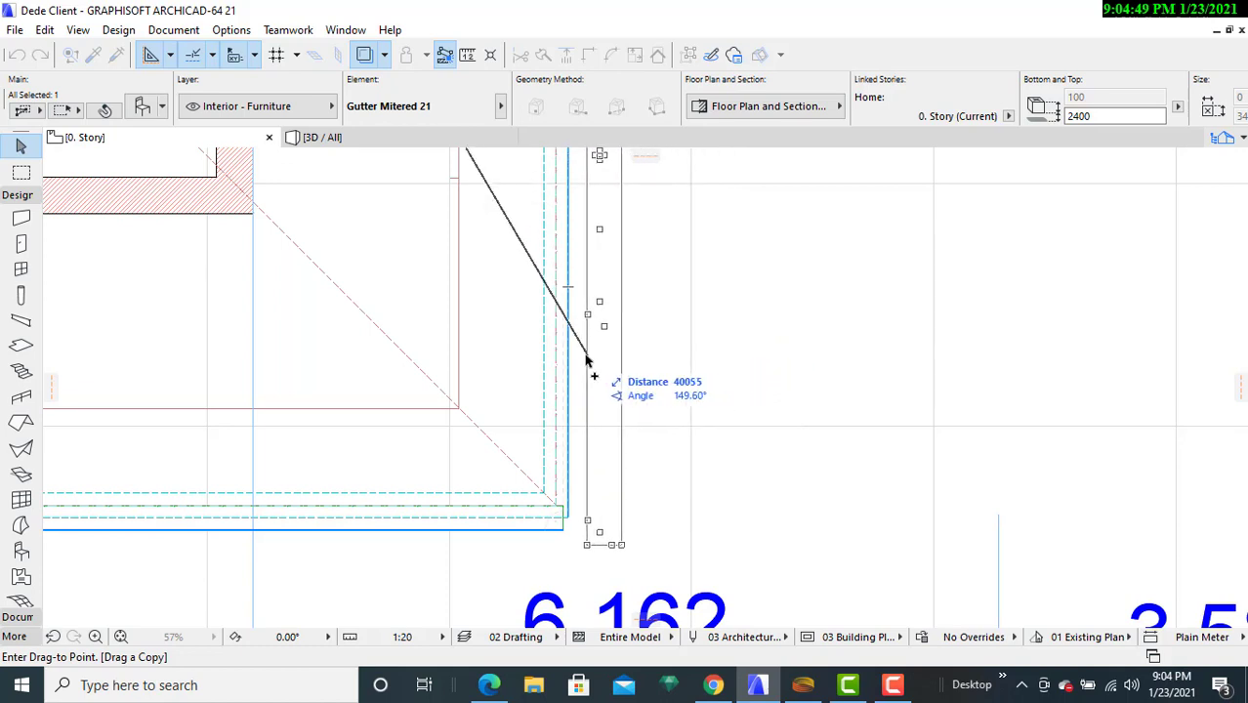
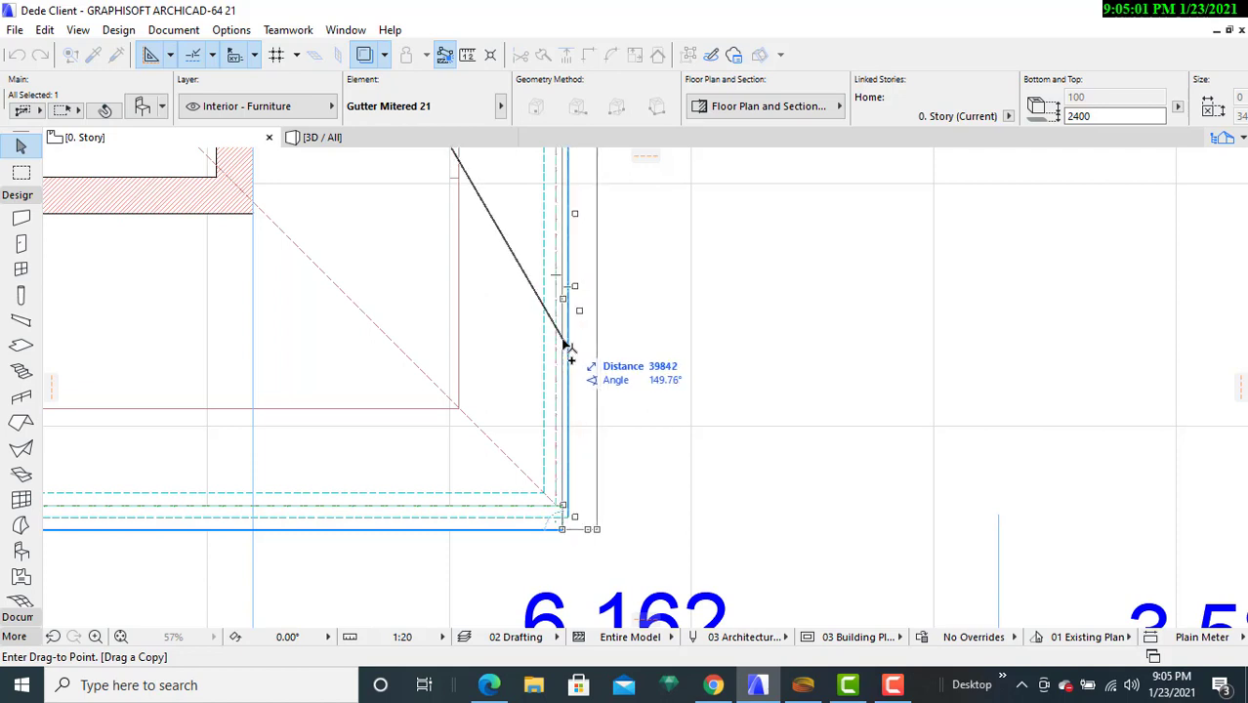
{"action": "left_click", "coordinate": [572, 342]}
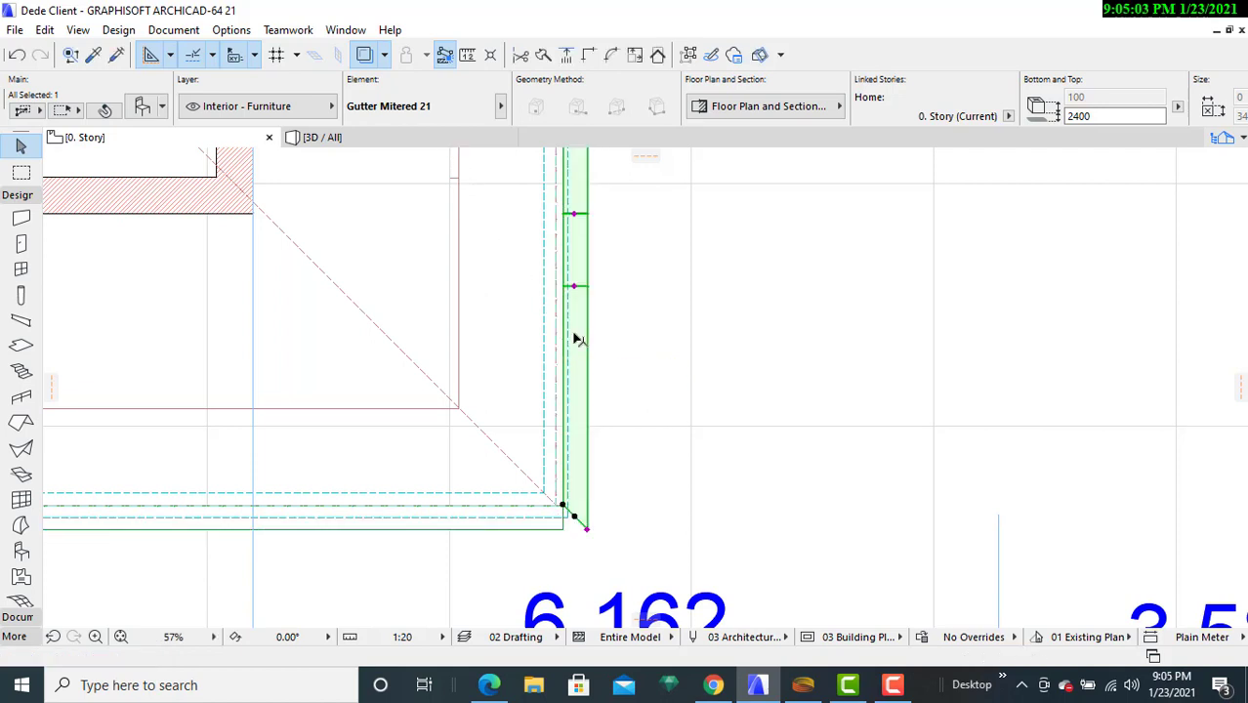
- Drag the copied gutter upward by about 200 mm so its upper end meets the mitered end of the bedroom two eave gutter
{"action": "middle_click_drag", "start_coordinate": [686, 349], "coordinate": [696, 485]}
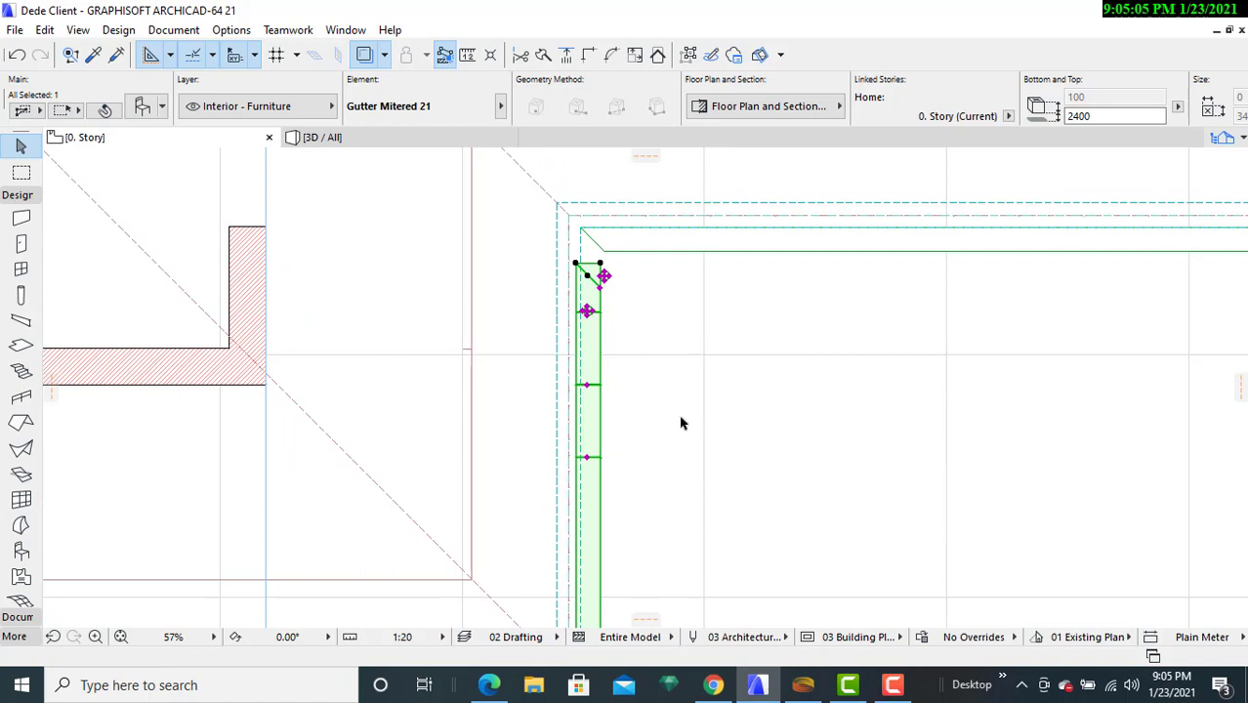
{"action": "right_click", "coordinate": [592, 354]}
{"action": "mouse_move", "coordinate": [696, 422]}
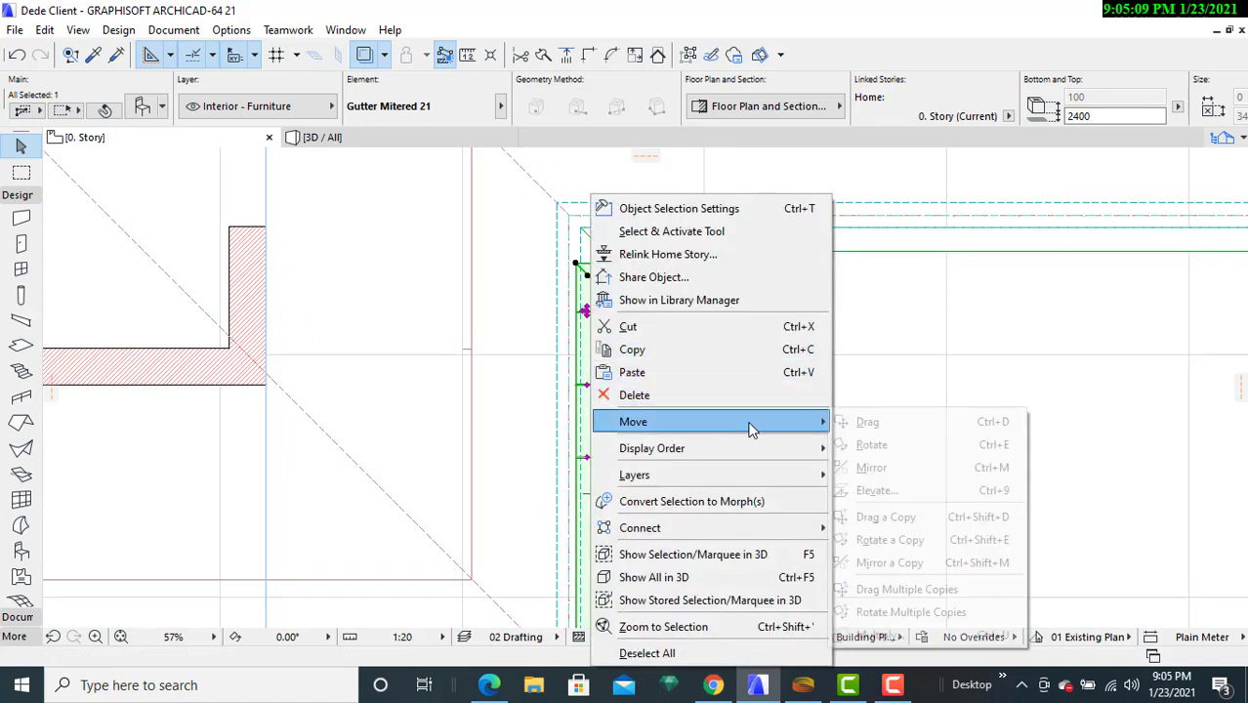
{"action": "left_click", "coordinate": [868, 423]}
{"action": "left_click", "coordinate": [588, 421]}
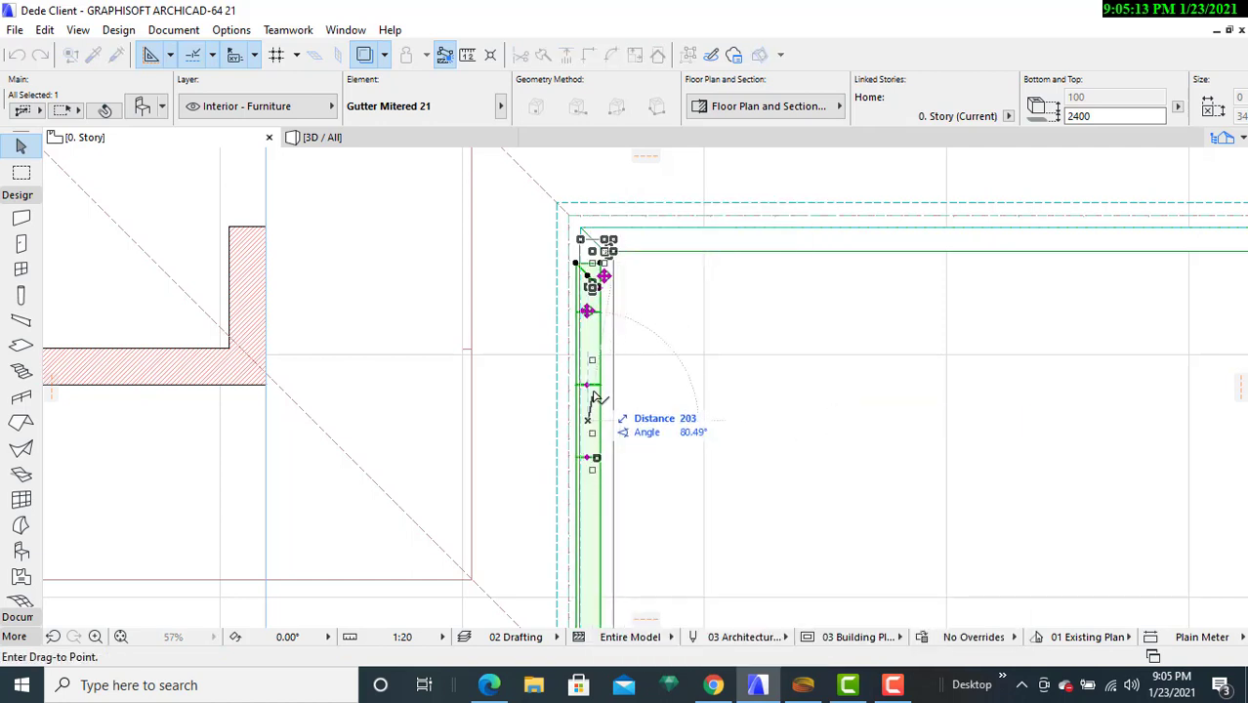
{"action": "left_click", "coordinate": [595, 396]}
{"action": "left_click", "coordinate": [697, 427]}
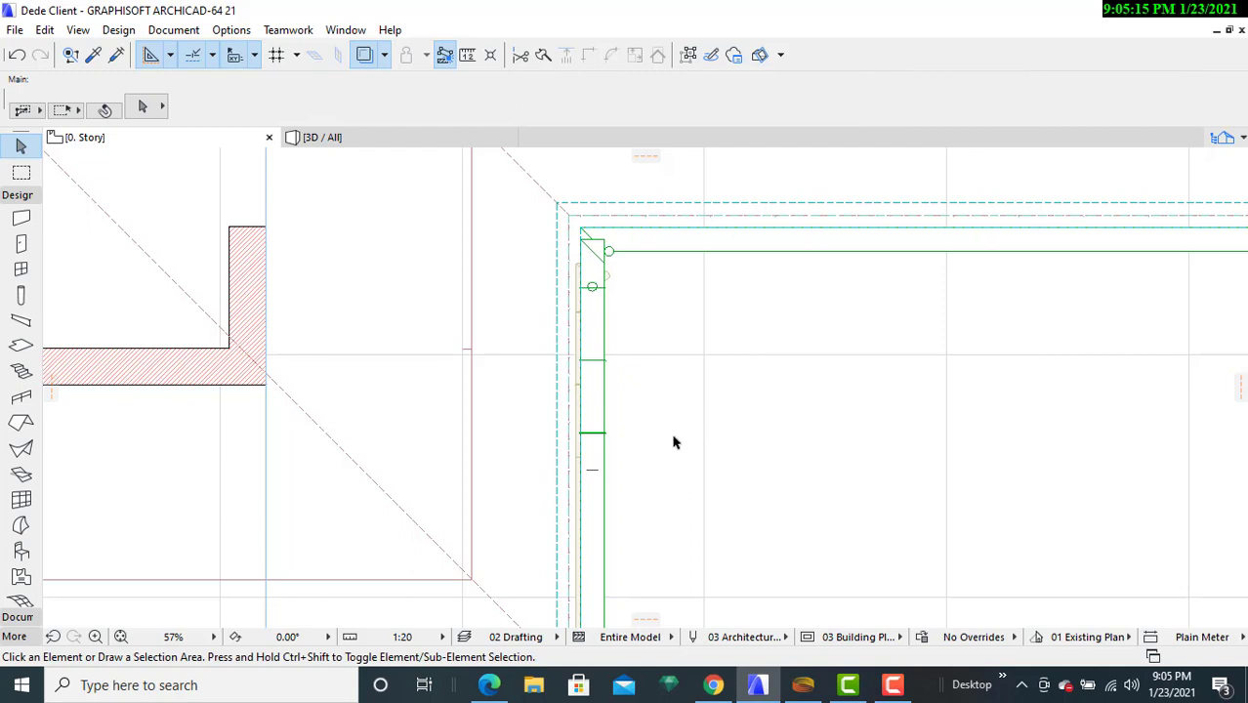
- Stretch the lower mitered end of the entry porch's bedroom-two-side gutter down to the corner of the porch's front roof edge
{"action": "scroll", "coordinate": [673, 442], "scroll_direction": "down", "scroll_amount": 3}
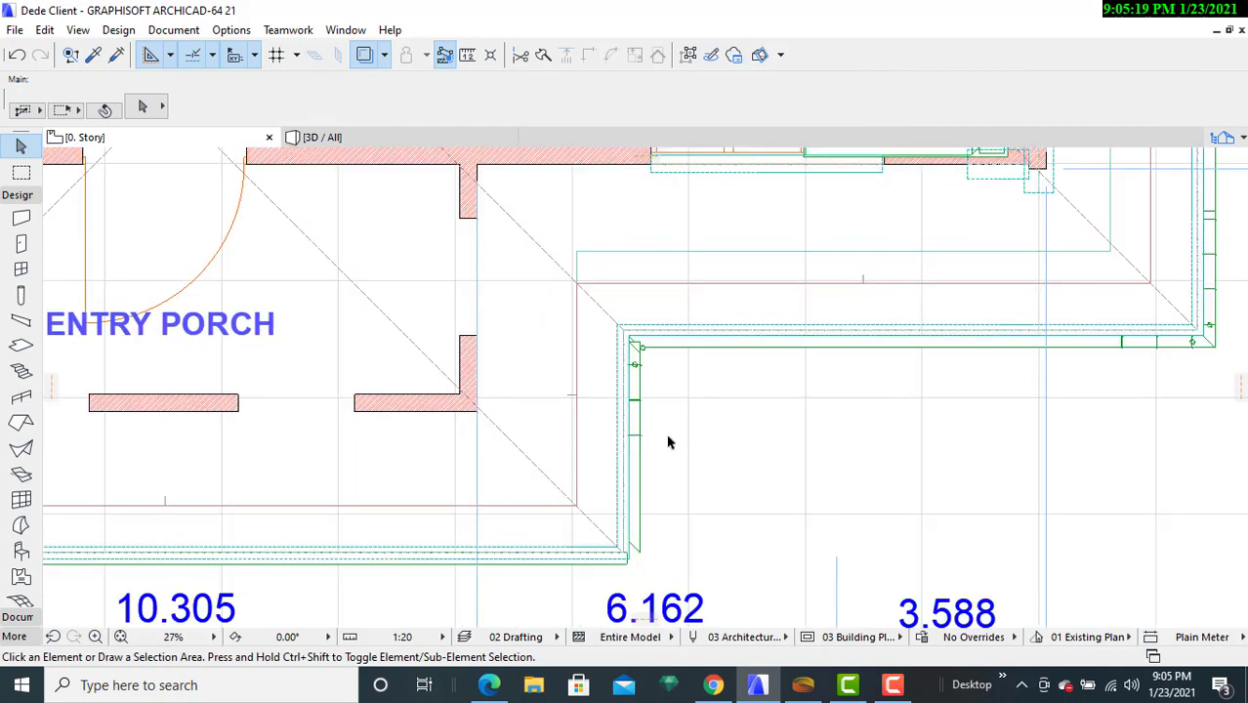
{"action": "scroll", "coordinate": [652, 561], "scroll_direction": "up", "scroll_amount": 3}
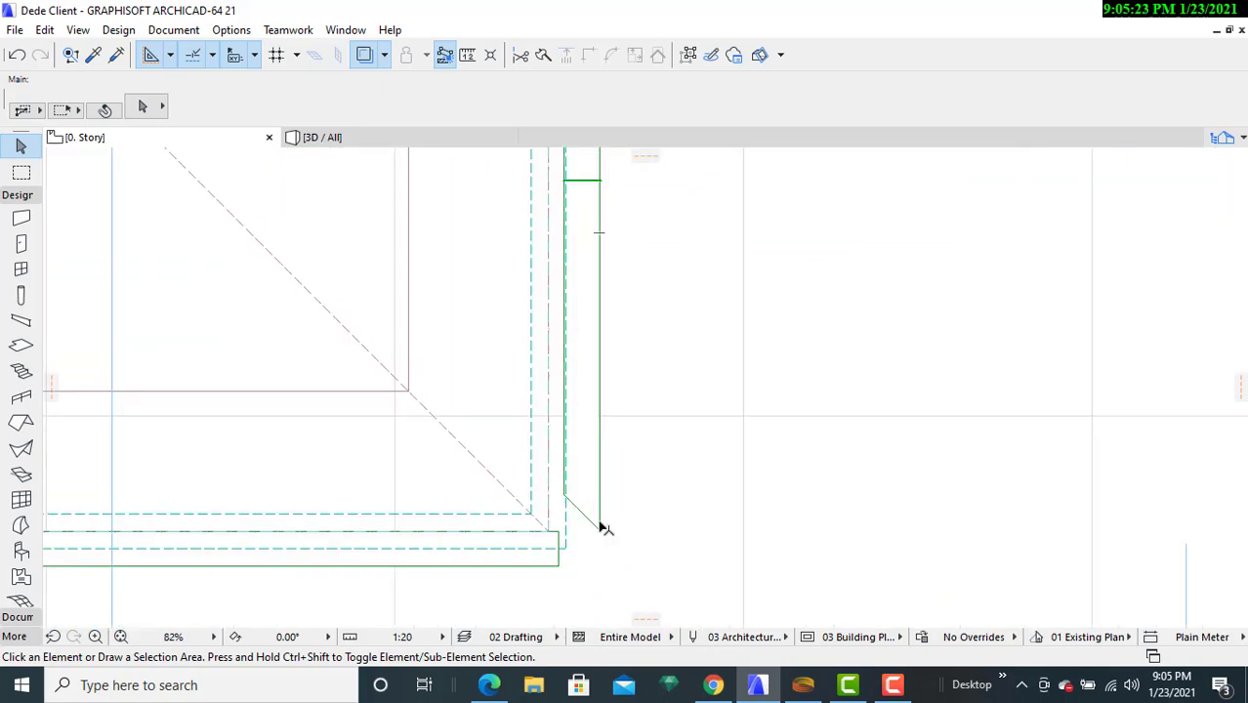
{"action": "left_click", "coordinate": [602, 529]}
{"action": "left_click", "coordinate": [601, 531]}
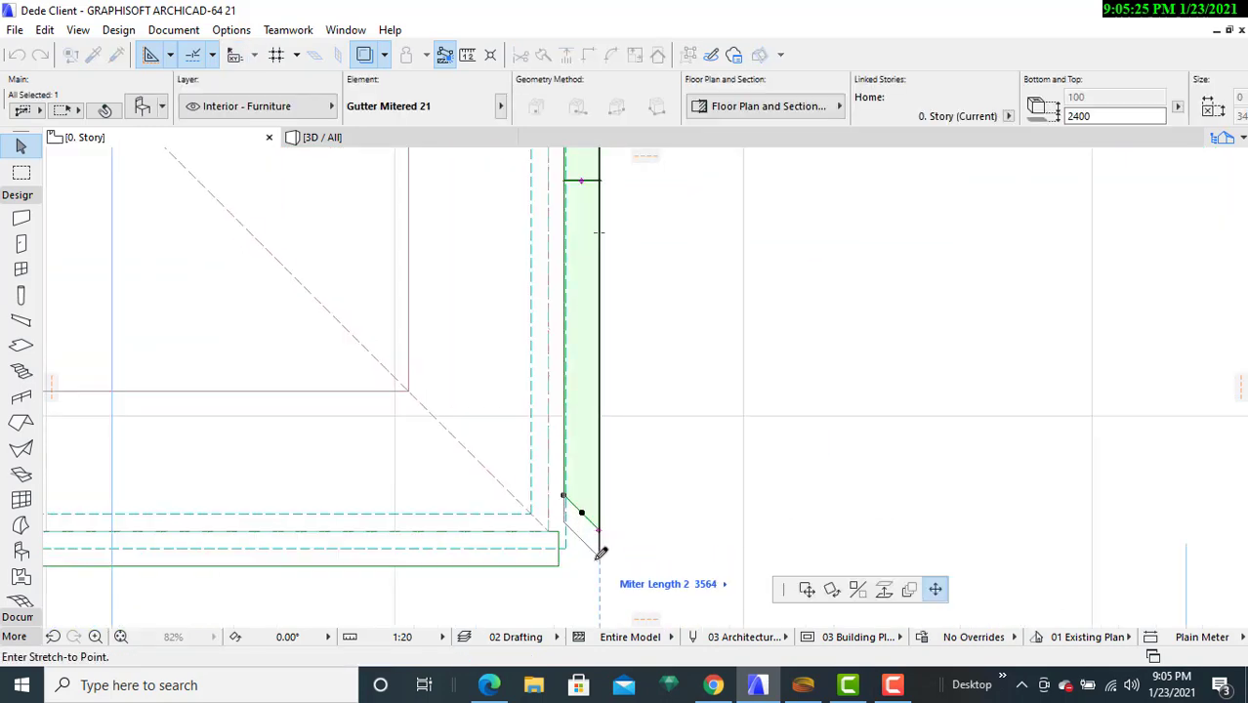
{"action": "left_click", "coordinate": [599, 574]}
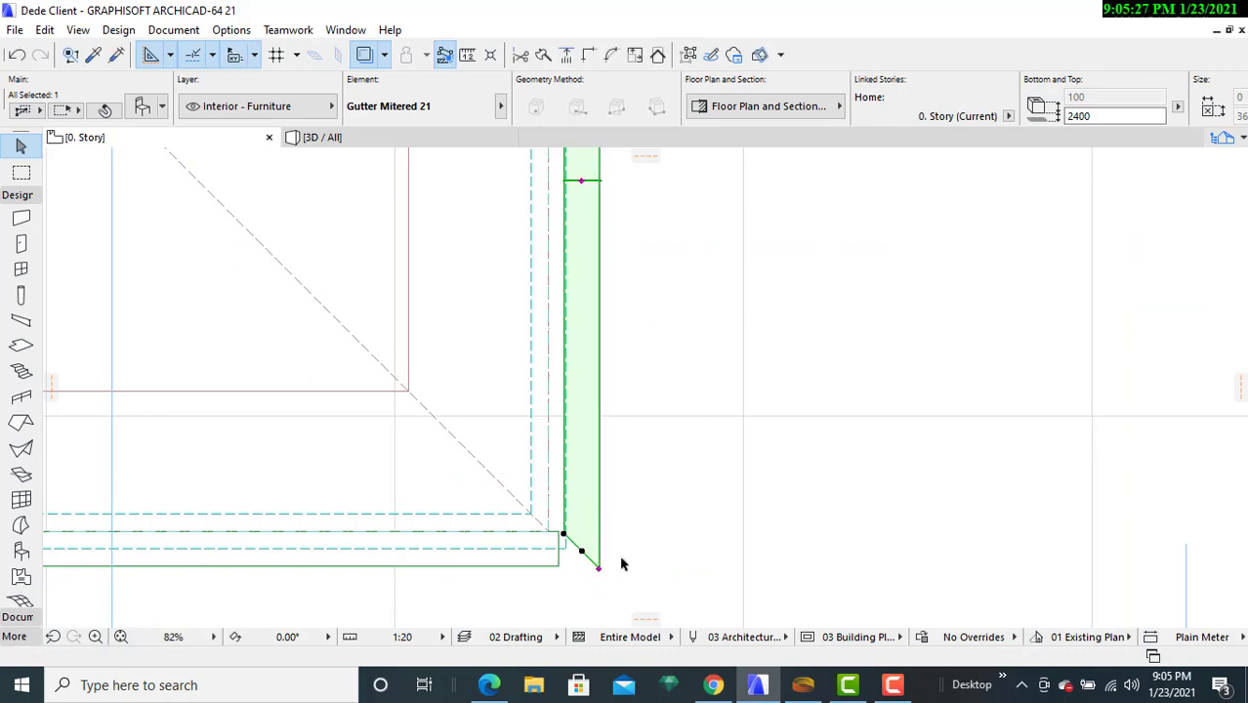
{"action": "scroll", "coordinate": [697, 478], "scroll_direction": "down", "scroll_amount": 2}
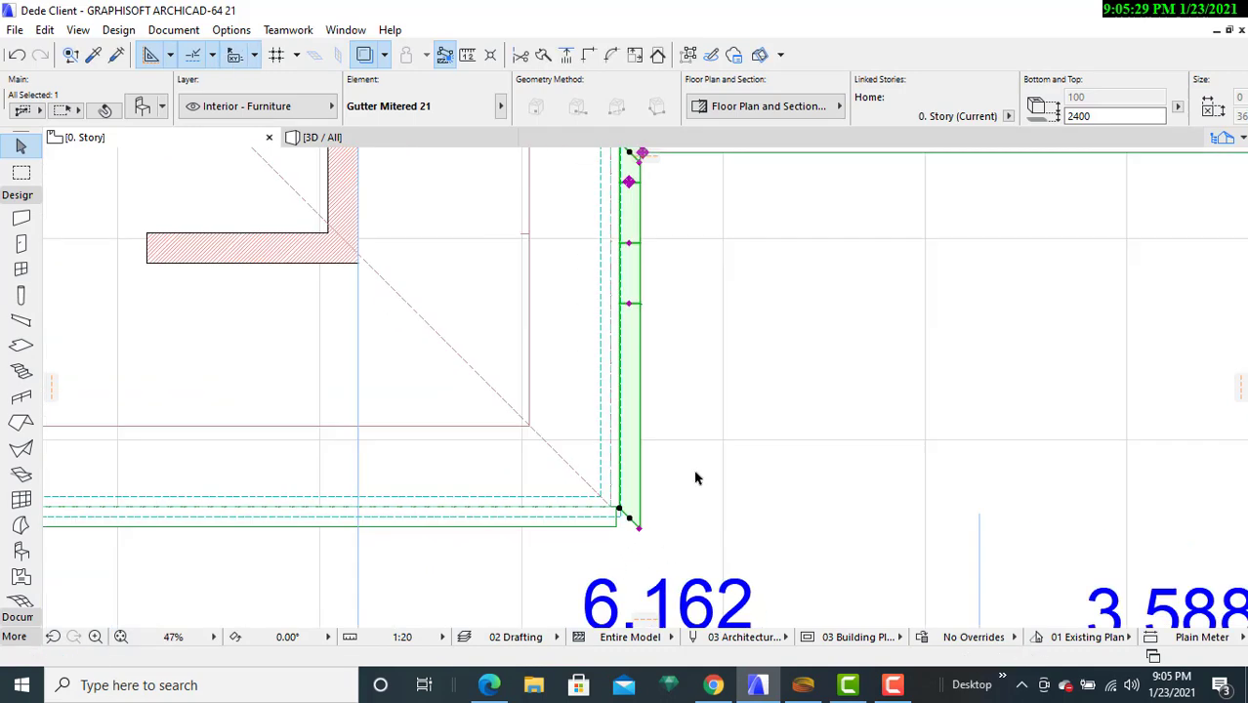
- Examine the gutter's upper mitered joint, orbit the 3D model to check the gutters around the house, and return to the ground story plan
{"action": "scroll", "coordinate": [684, 478], "scroll_direction": "down", "scroll_amount": 3}
{"action": "scroll", "coordinate": [684, 488], "scroll_direction": "up", "scroll_amount": 2}
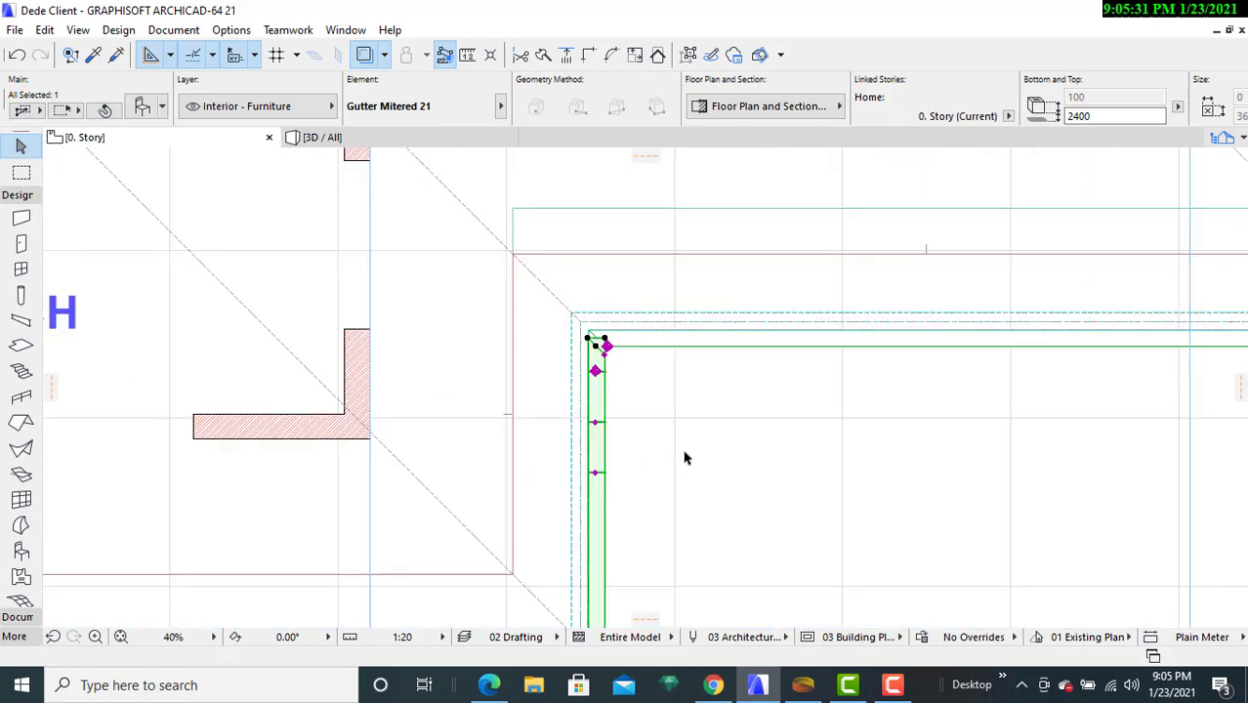
{"action": "scroll", "coordinate": [644, 420], "scroll_direction": "up", "scroll_amount": 4}
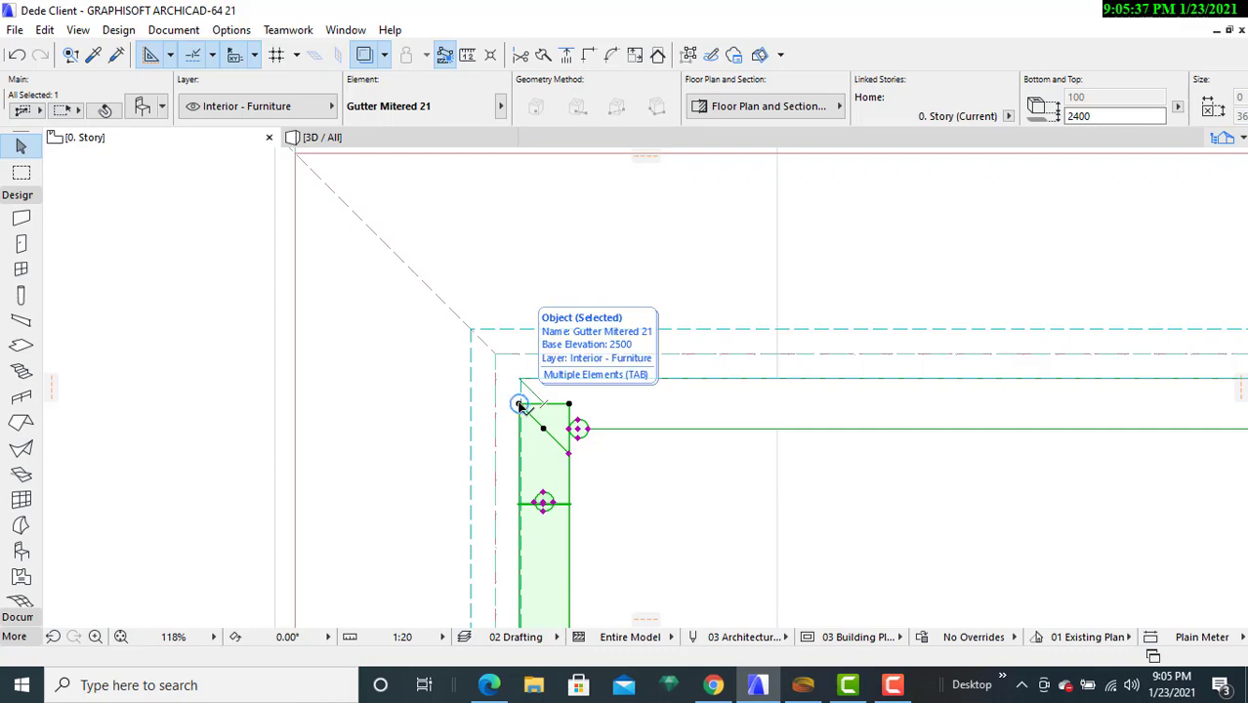
{"action": "left_click", "coordinate": [437, 138]}
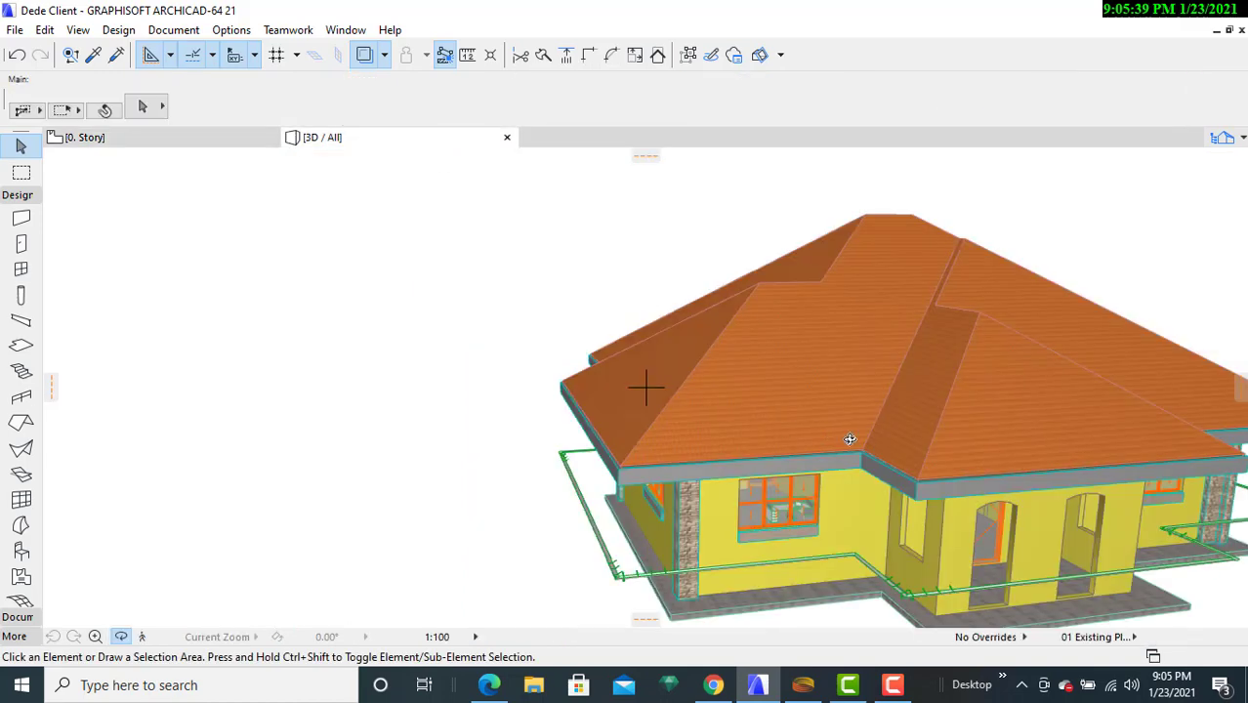
{"action": "left_click_drag", "start_coordinate": [907, 437], "coordinate": [493, 439]}
{"action": "left_click_drag", "start_coordinate": [870, 411], "coordinate": [474, 337]}
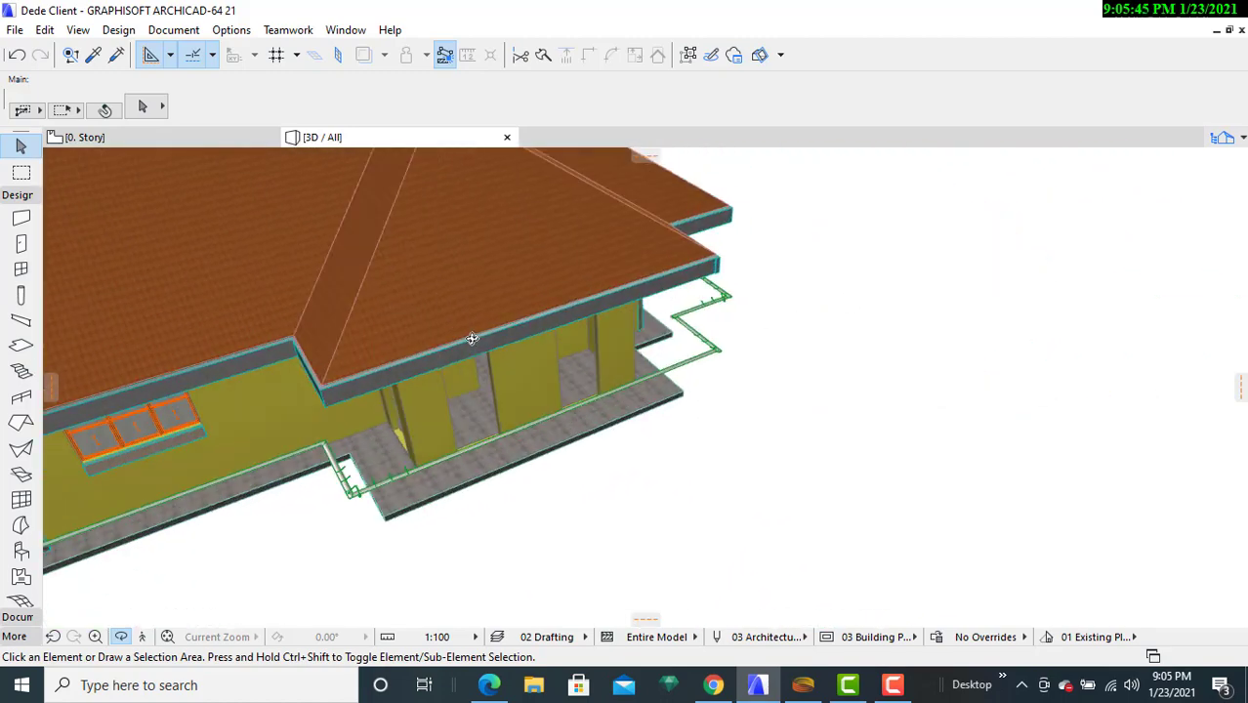
{"action": "left_click_drag", "start_coordinate": [642, 397], "coordinate": [489, 454]}
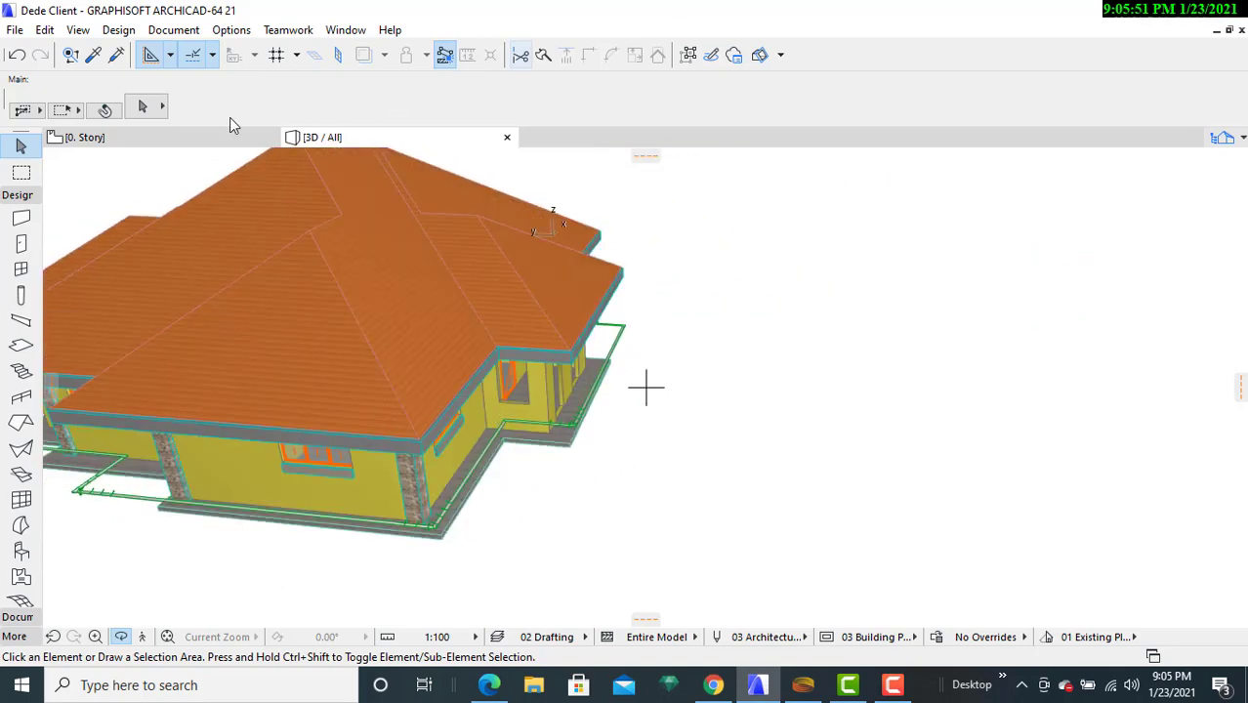
{"action": "left_click", "coordinate": [186, 146]}
- Clear the selection and select the entry porch's bedroom-two-side gutter together with the adjoining bedroom two eave gutter and the kitchen-side eave gutter
{"action": "scroll", "coordinate": [656, 357], "scroll_direction": "down", "scroll_amount": 3}
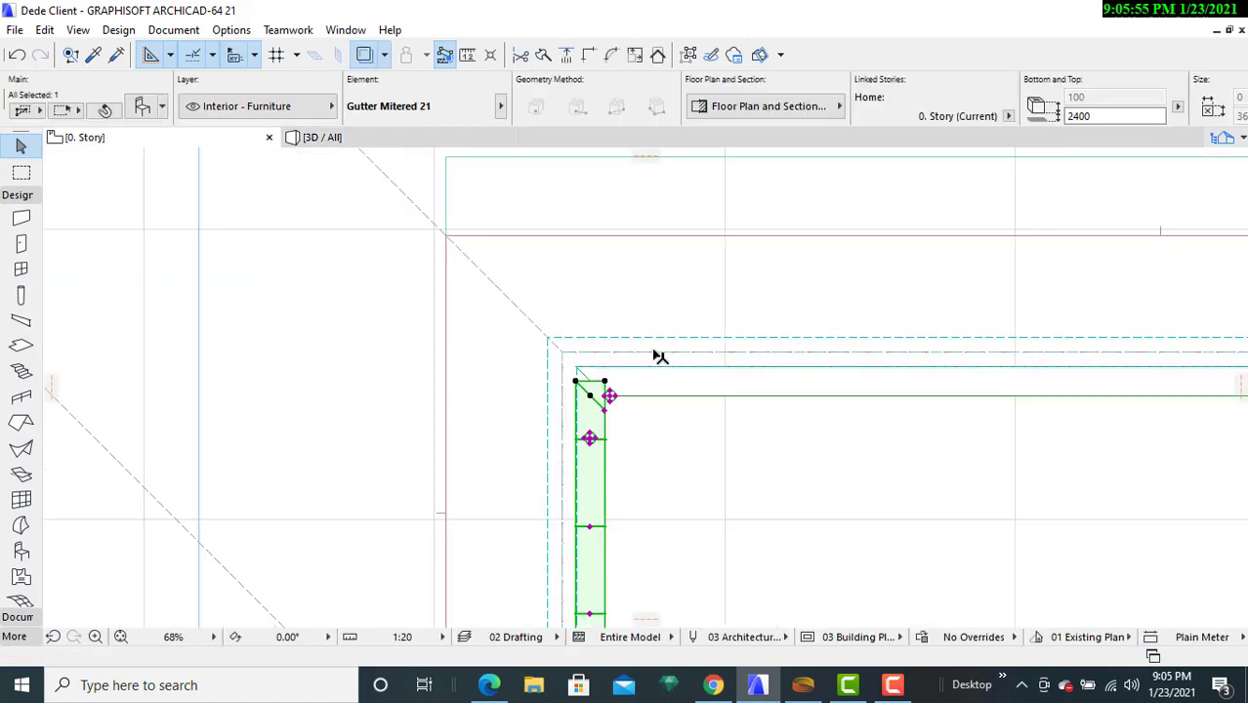
{"action": "scroll", "coordinate": [656, 357], "scroll_direction": "down", "scroll_amount": 1}
{"action": "middle_click_drag", "start_coordinate": [660, 324], "coordinate": [427, 192]}
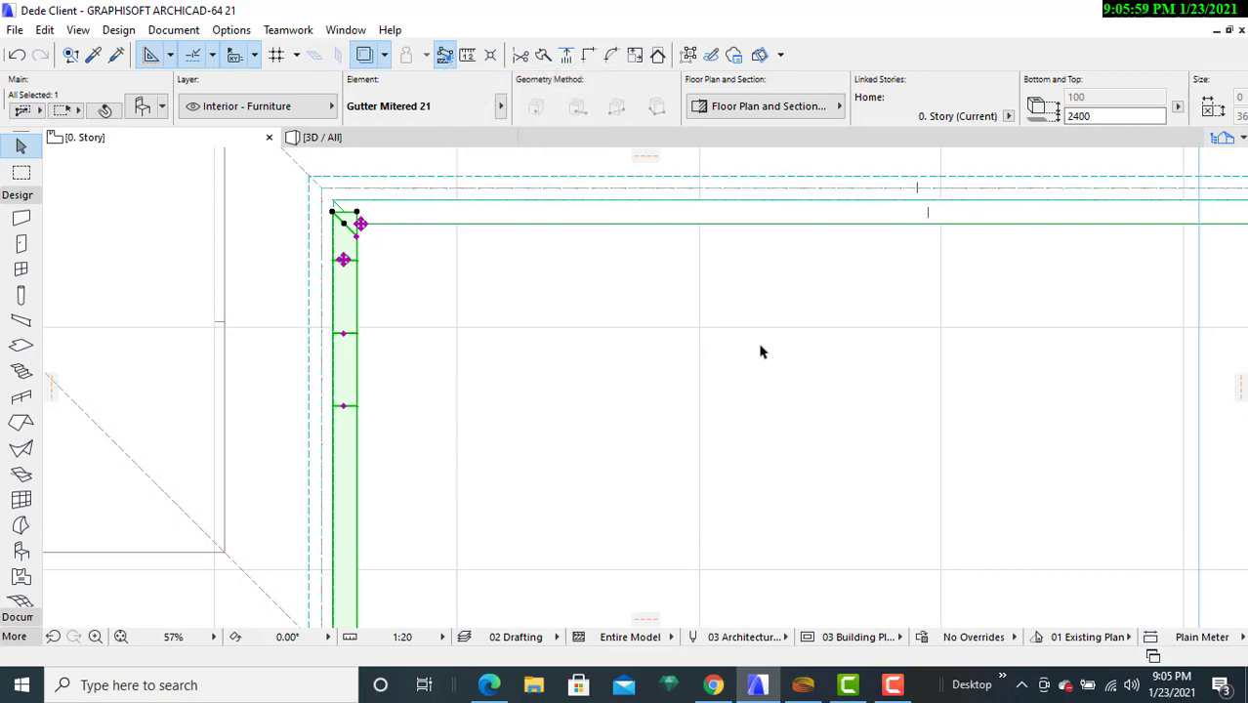
{"action": "scroll", "coordinate": [761, 352], "scroll_direction": "down", "scroll_amount": 9}
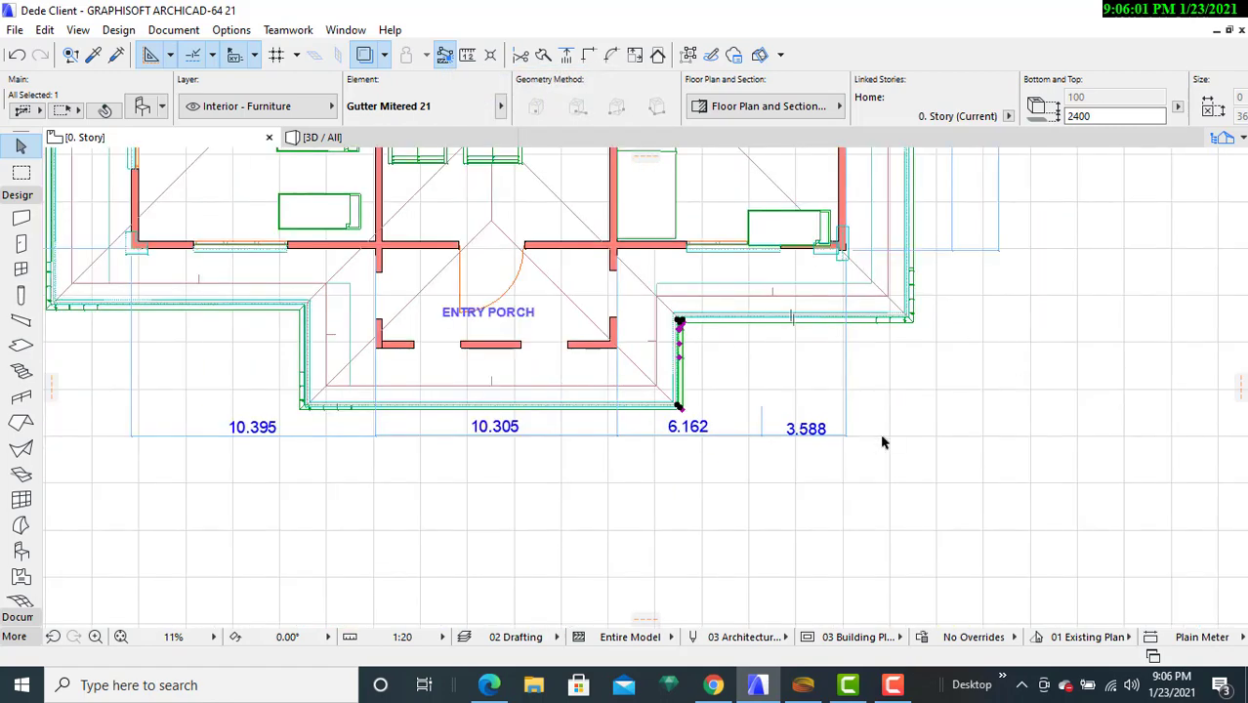
{"action": "key", "text": "Escape"}
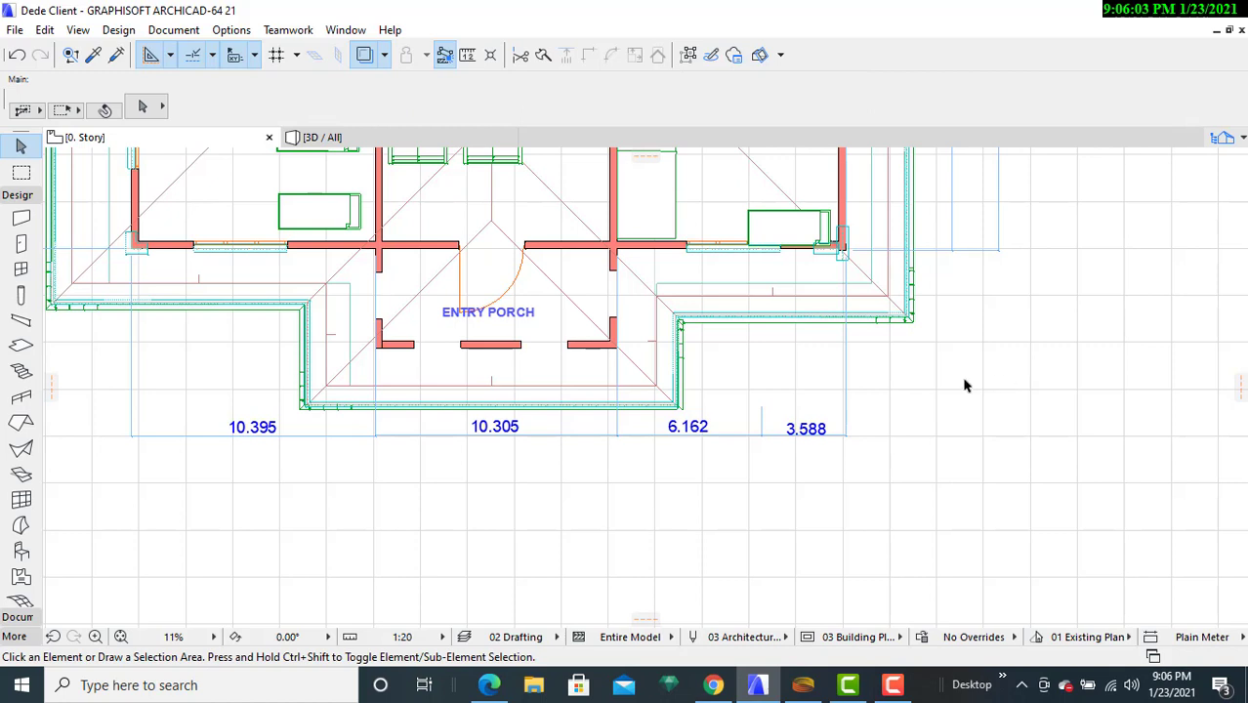
{"action": "left_click", "coordinate": [682, 381]}
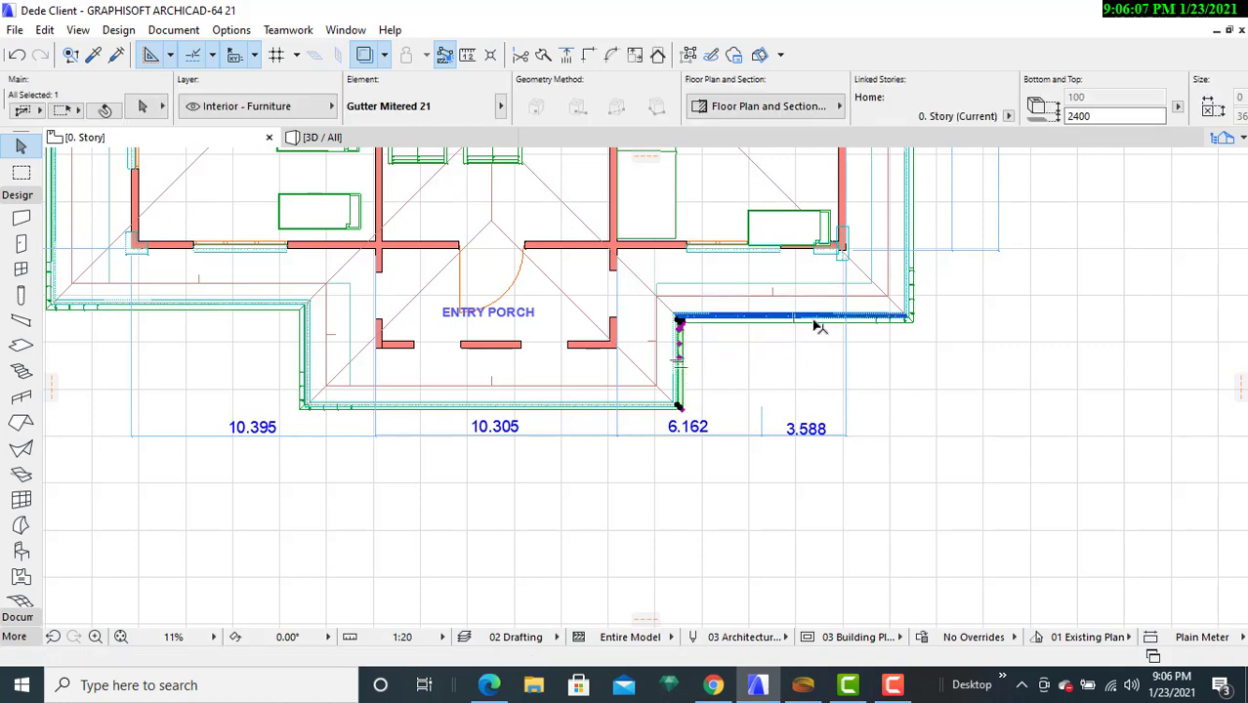
{"action": "scroll", "coordinate": [810, 338], "scroll_direction": "up", "scroll_amount": 4}
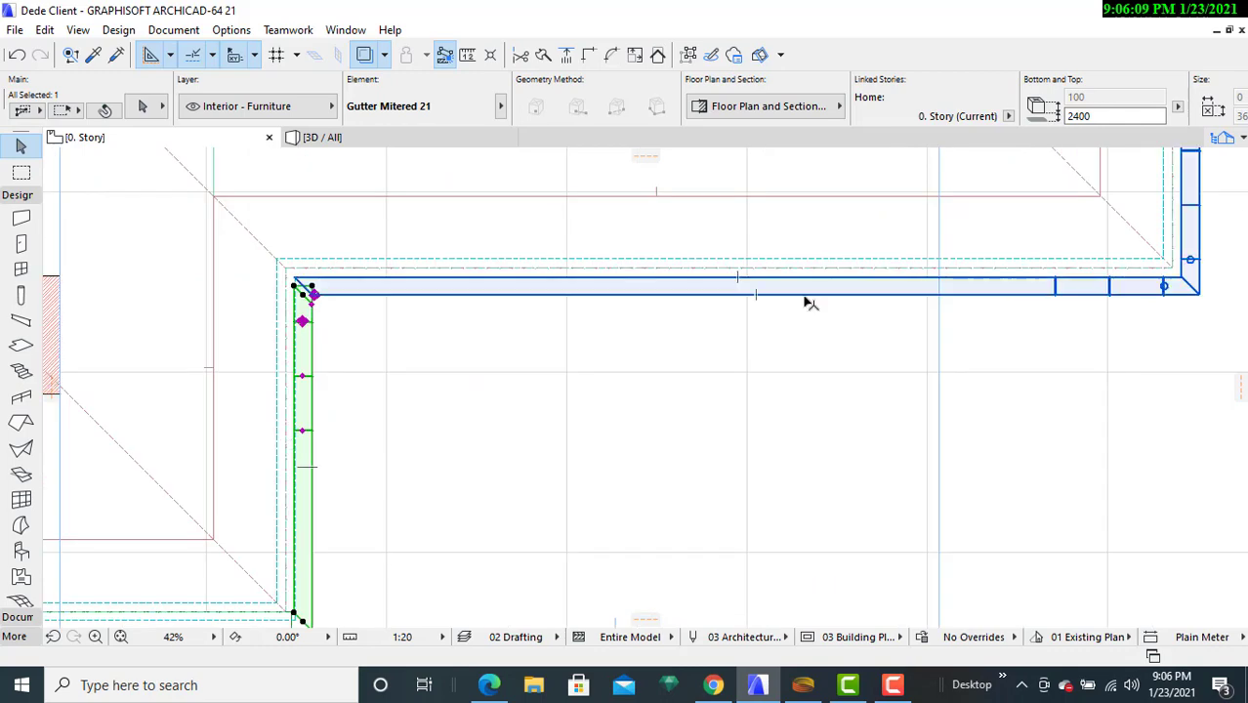
{"action": "left_click", "coordinate": [806, 298], "text": "shift"}
{"action": "middle_click_drag", "start_coordinate": [986, 335], "coordinate": [738, 630]}
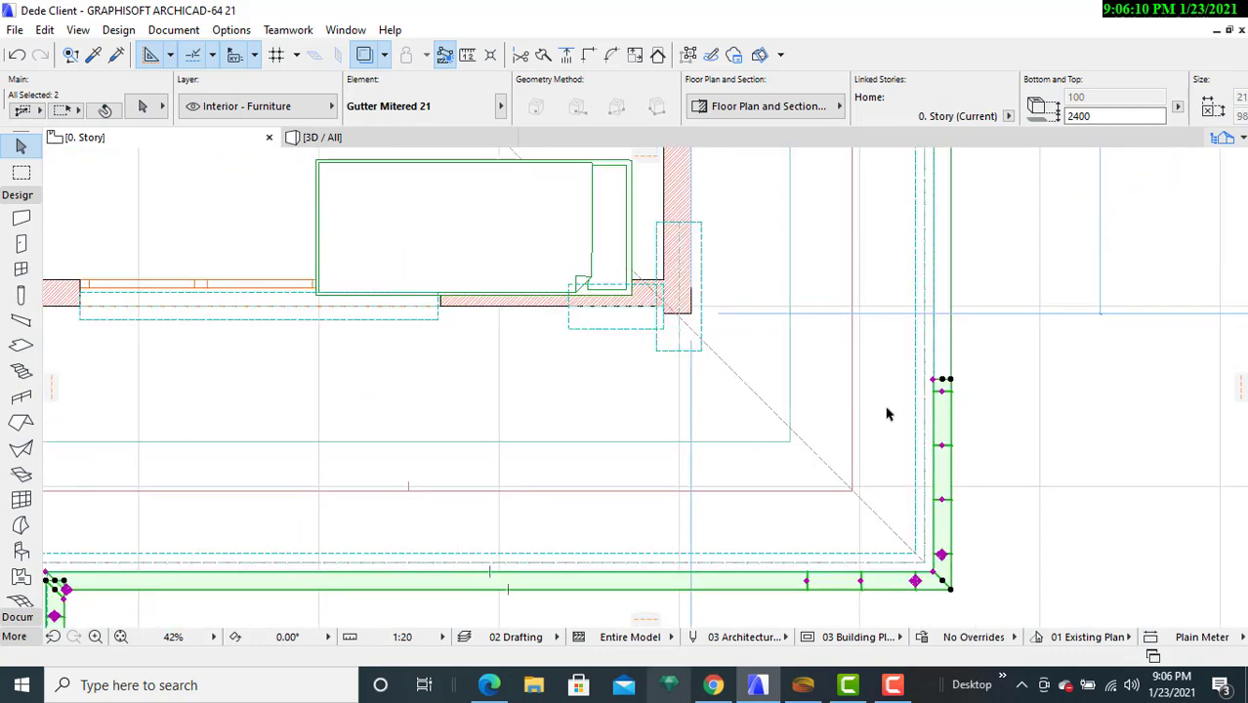
{"action": "left_click", "coordinate": [946, 266], "text": "shift"}
{"action": "middle_click_drag", "start_coordinate": [946, 266], "coordinate": [928, 700]}
{"action": "scroll", "coordinate": [881, 432], "scroll_direction": "down", "scroll_amount": 8}
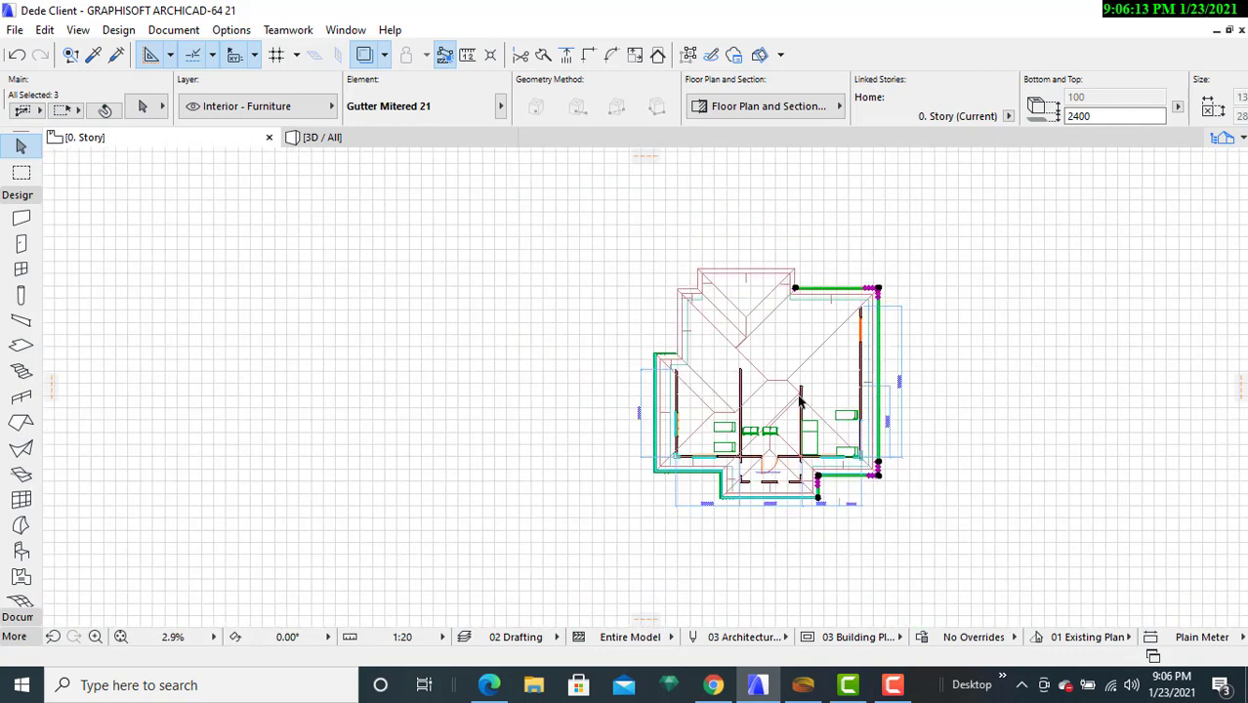
- Add the rear porch's front gutter, its short store-side gutter and the adjoining store eave gutter to the selection
{"action": "middle_click_drag", "start_coordinate": [716, 404], "coordinate": [659, 597]}
{"action": "scroll", "coordinate": [684, 475], "scroll_direction": "up", "scroll_amount": 7}
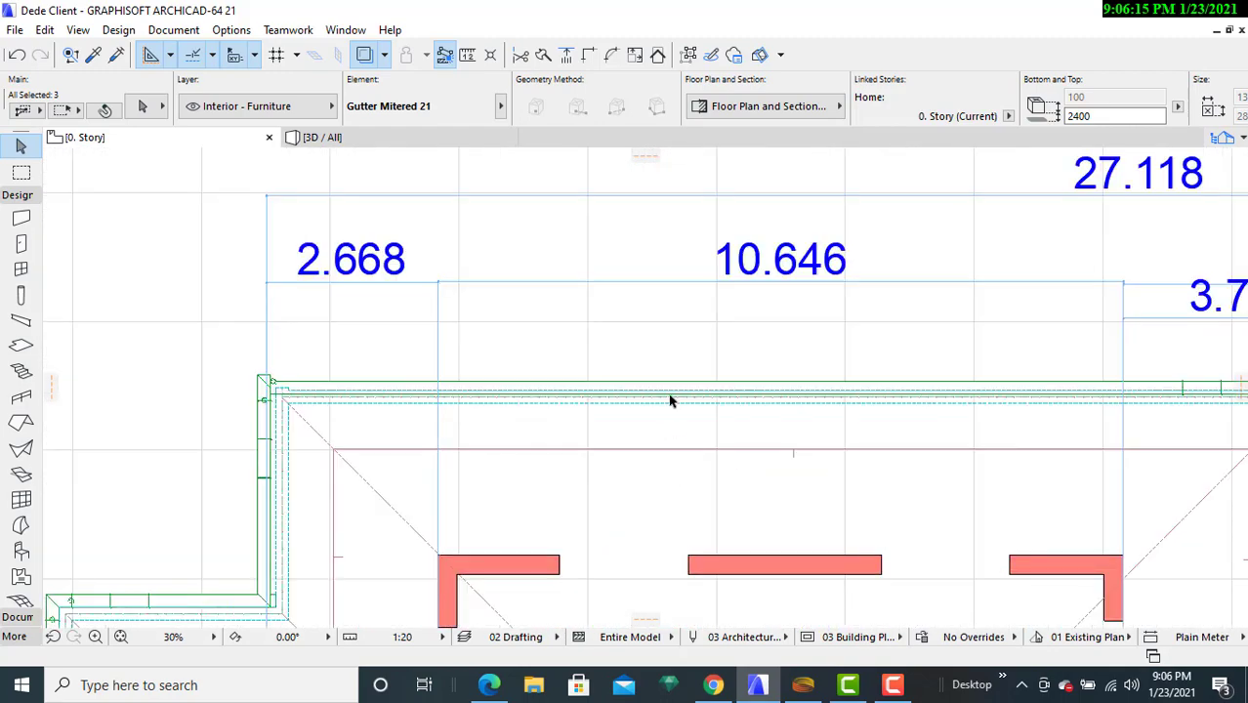
{"action": "left_click", "coordinate": [674, 386], "text": "shift"}
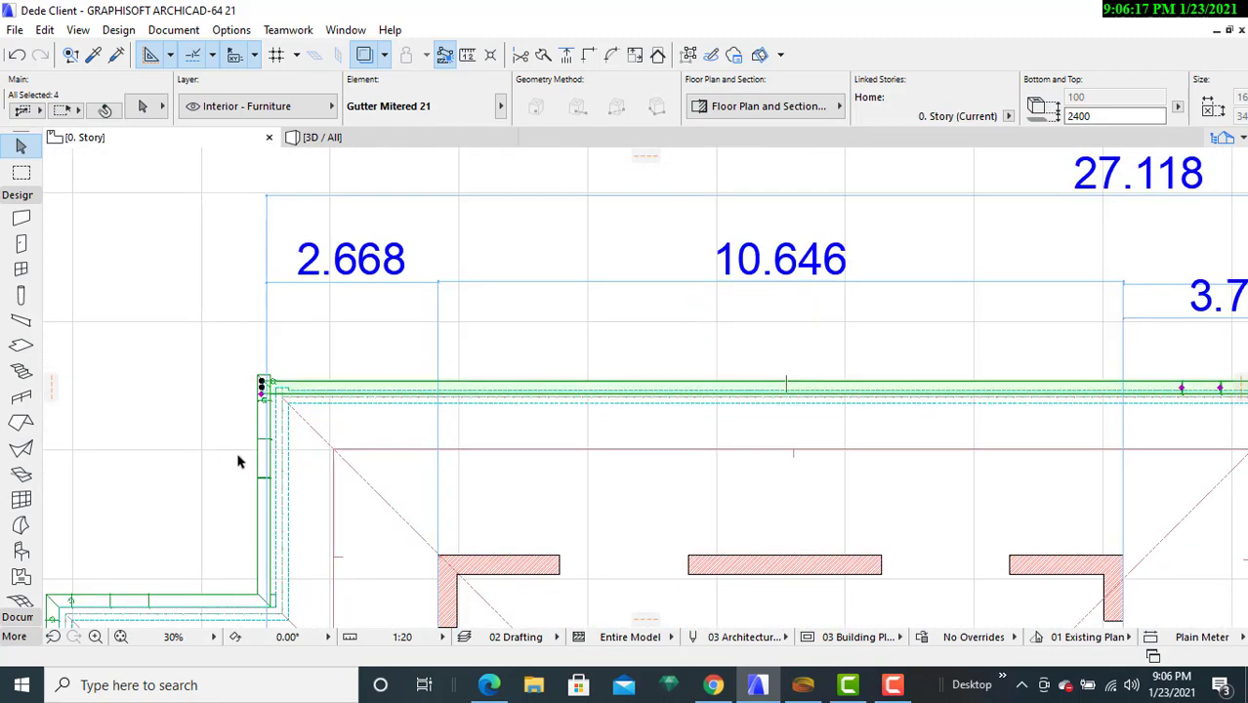
{"action": "left_click", "coordinate": [264, 463], "text": "shift"}
{"action": "middle_click_drag", "start_coordinate": [193, 505], "coordinate": [666, 446]}
{"action": "left_click", "coordinate": [666, 447], "text": "shift"}
{"action": "middle_click_drag", "start_coordinate": [493, 429], "coordinate": [548, 128]}
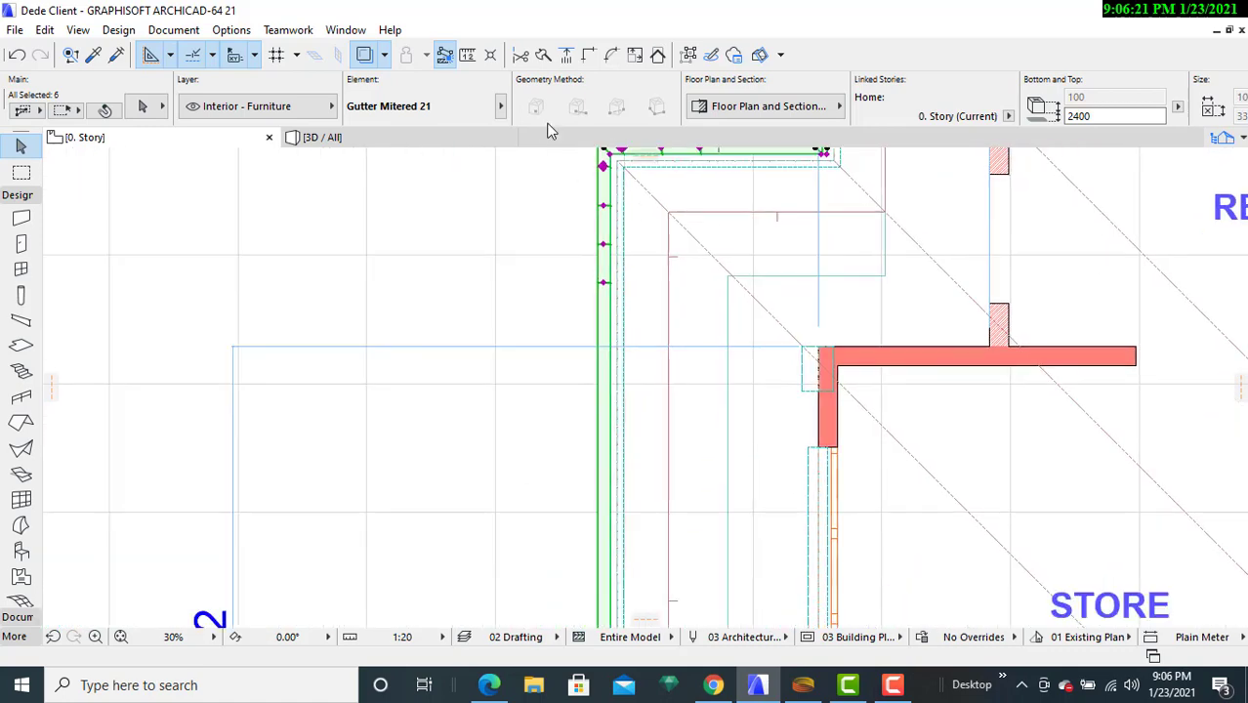
{"action": "middle_click_drag", "start_coordinate": [526, 383], "coordinate": [547, 88]}
- Add the mitered gutter around the roof corner beside the dead end corridor to the selection
{"action": "middle_click_drag", "start_coordinate": [551, 522], "coordinate": [588, 346]}
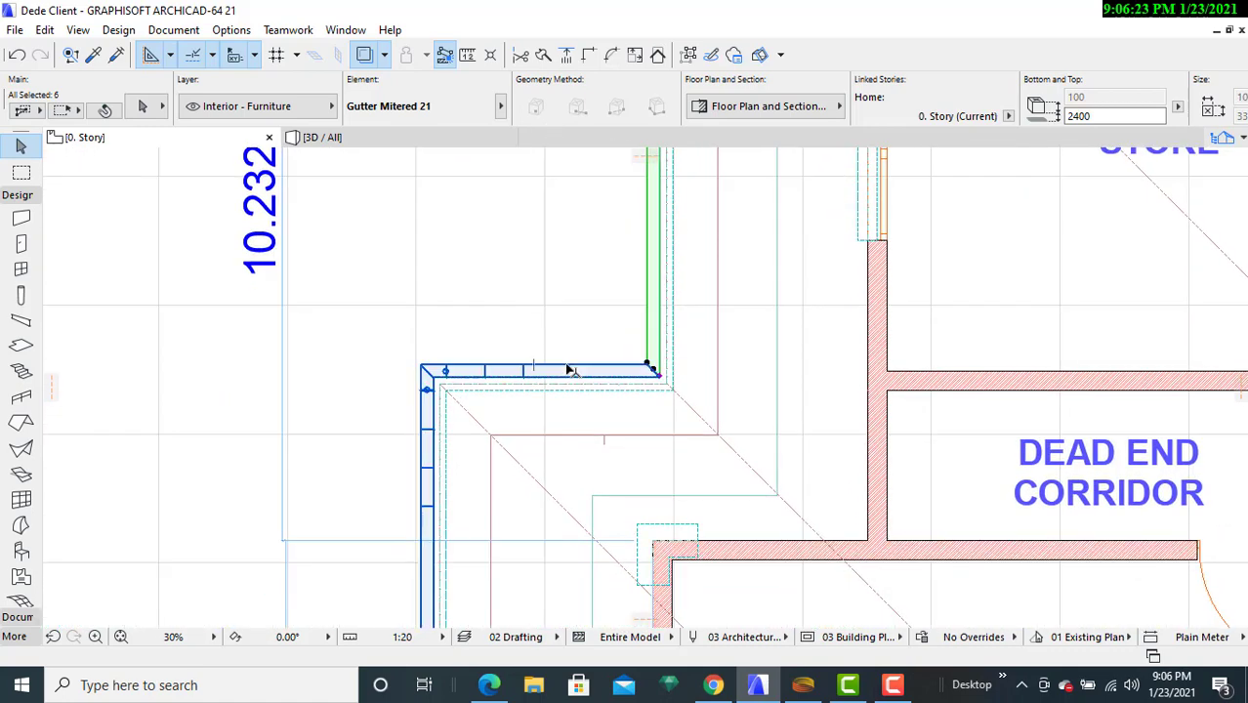
{"action": "left_click", "coordinate": [586, 369], "text": "shift"}
{"action": "middle_click_drag", "start_coordinate": [455, 337], "coordinate": [580, 114]}
{"action": "middle_click_drag", "start_coordinate": [509, 498], "coordinate": [487, 236]}
{"action": "scroll", "coordinate": [584, 422], "scroll_direction": "down", "scroll_amount": 5}
{"action": "scroll", "coordinate": [585, 422], "scroll_direction": "down", "scroll_amount": 1}
{"action": "scroll", "coordinate": [586, 422], "scroll_direction": "up", "scroll_amount": 1}
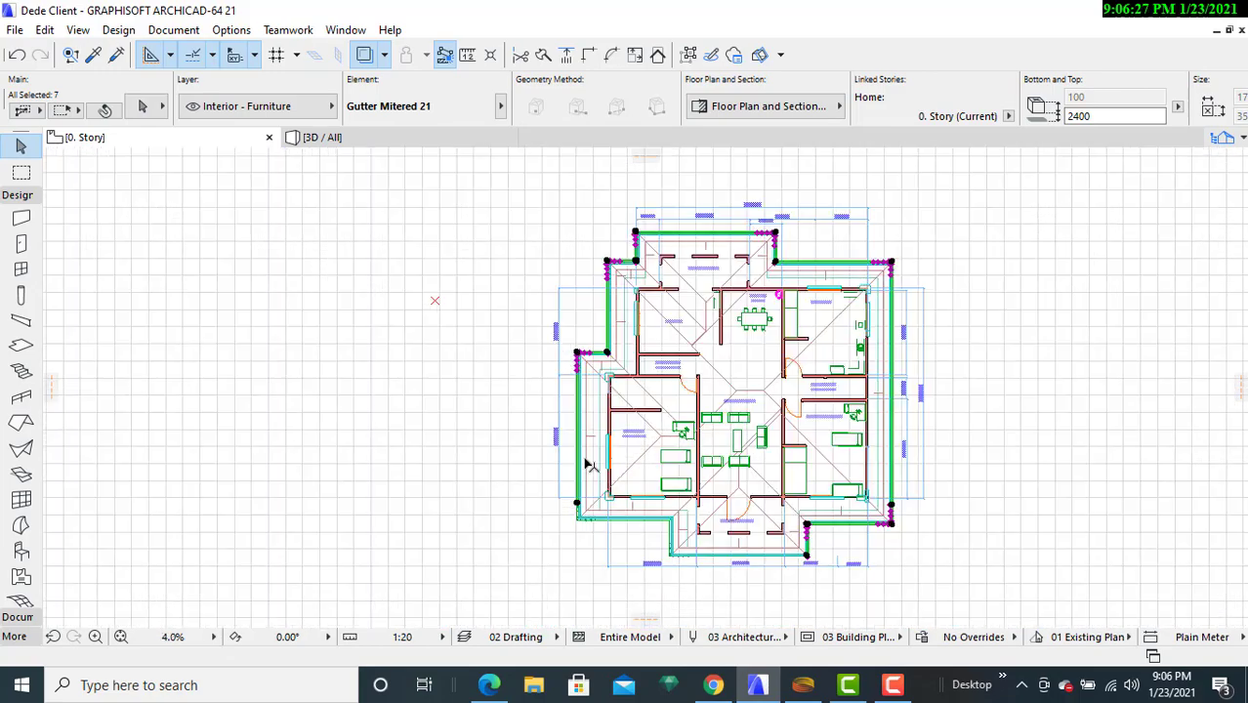
- Add the front eave gutter opposite bedroom two and the mitered gutter wrapping the entry porch to the selection
{"action": "scroll", "coordinate": [589, 457], "scroll_direction": "up", "scroll_amount": 1}
{"action": "middle_click_drag", "start_coordinate": [565, 398], "coordinate": [529, 284]}
{"action": "scroll", "coordinate": [517, 430], "scroll_direction": "up", "scroll_amount": 2}
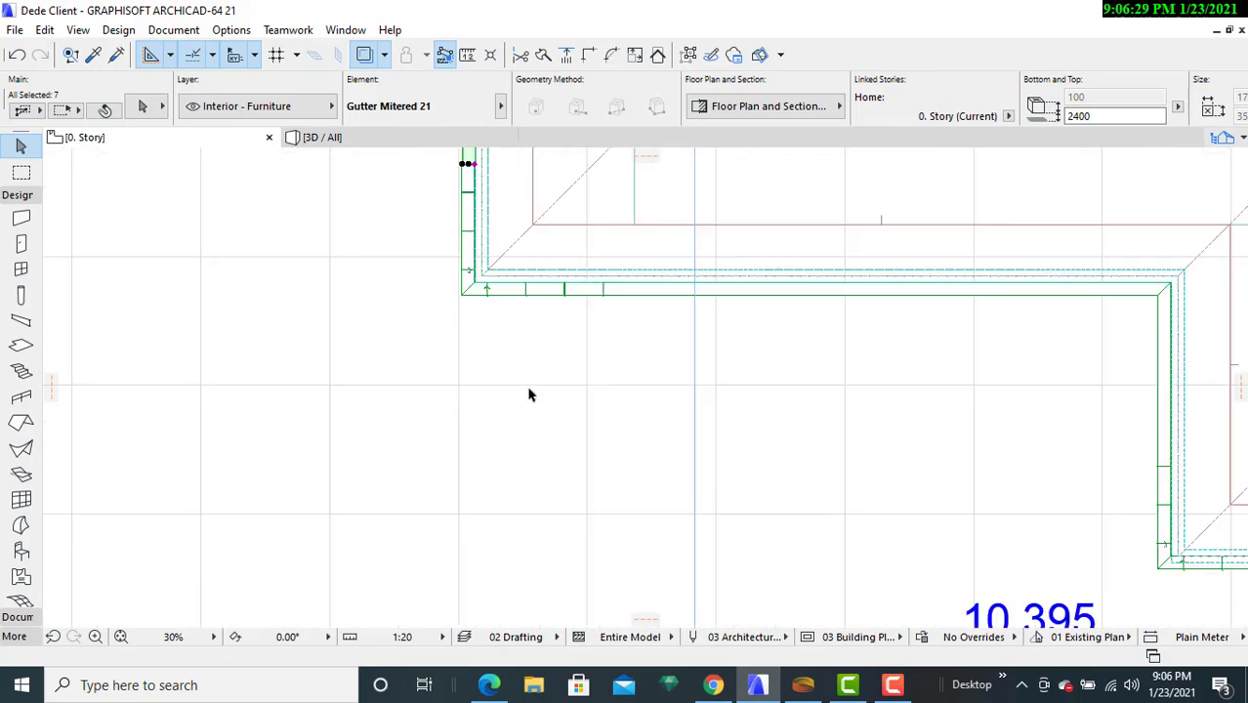
{"action": "left_click", "coordinate": [559, 296], "text": "shift"}
{"action": "middle_click_drag", "start_coordinate": [678, 345], "coordinate": [168, 354]}
{"action": "left_click", "coordinate": [650, 374], "text": "shift"}
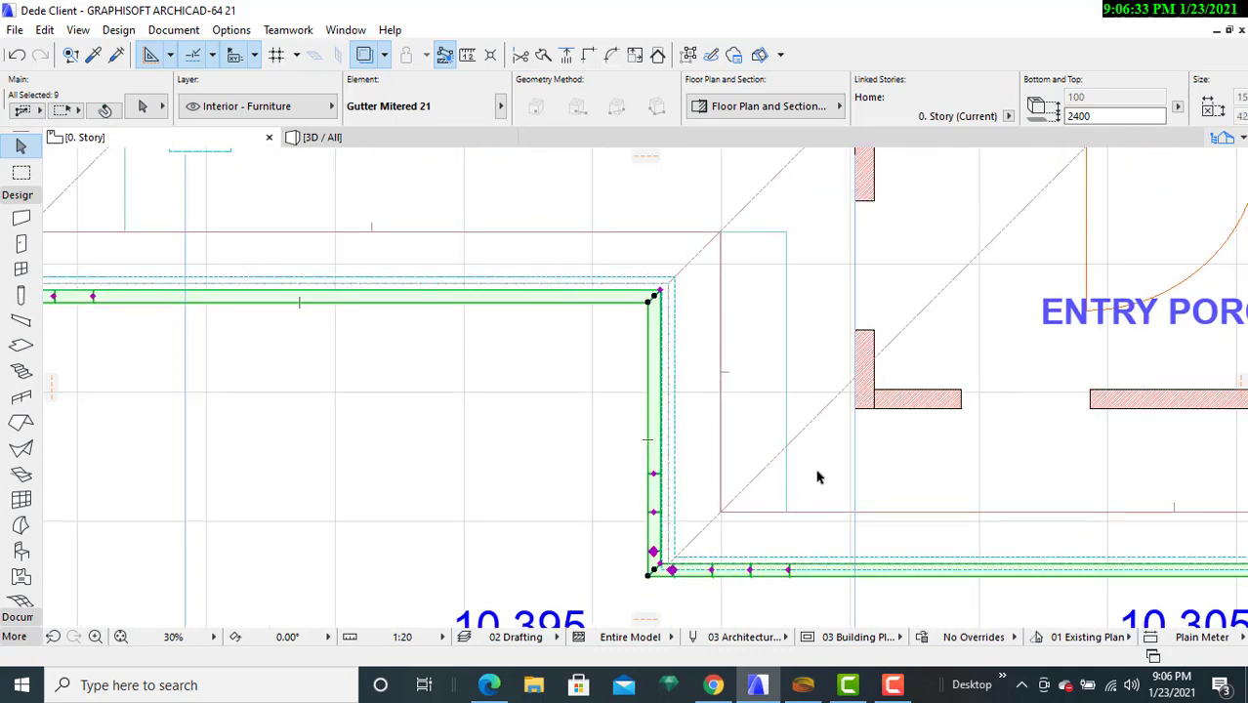
{"action": "middle_click_drag", "start_coordinate": [816, 474], "coordinate": [223, 337]}
{"action": "scroll", "coordinate": [692, 417], "scroll_direction": "down", "scroll_amount": 4}
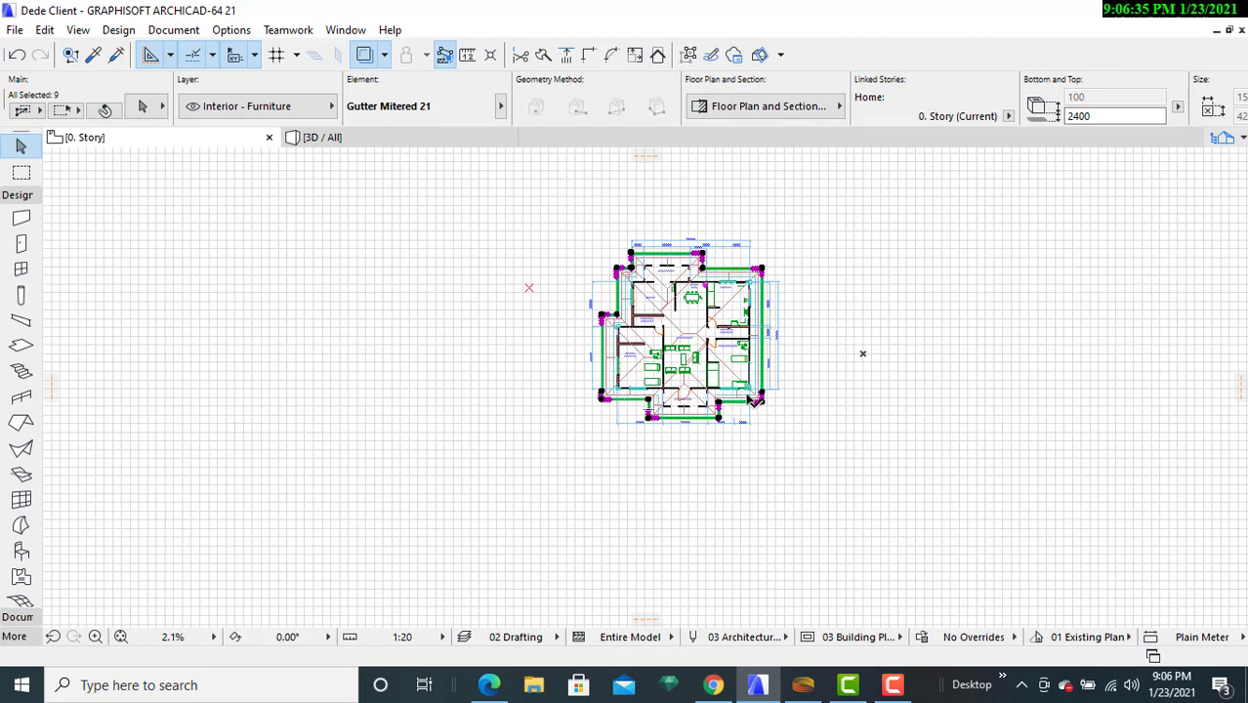
{"action": "middle_click_drag", "start_coordinate": [750, 393], "coordinate": [704, 487]}
{"action": "scroll", "coordinate": [792, 467], "scroll_direction": "up", "scroll_amount": 7}
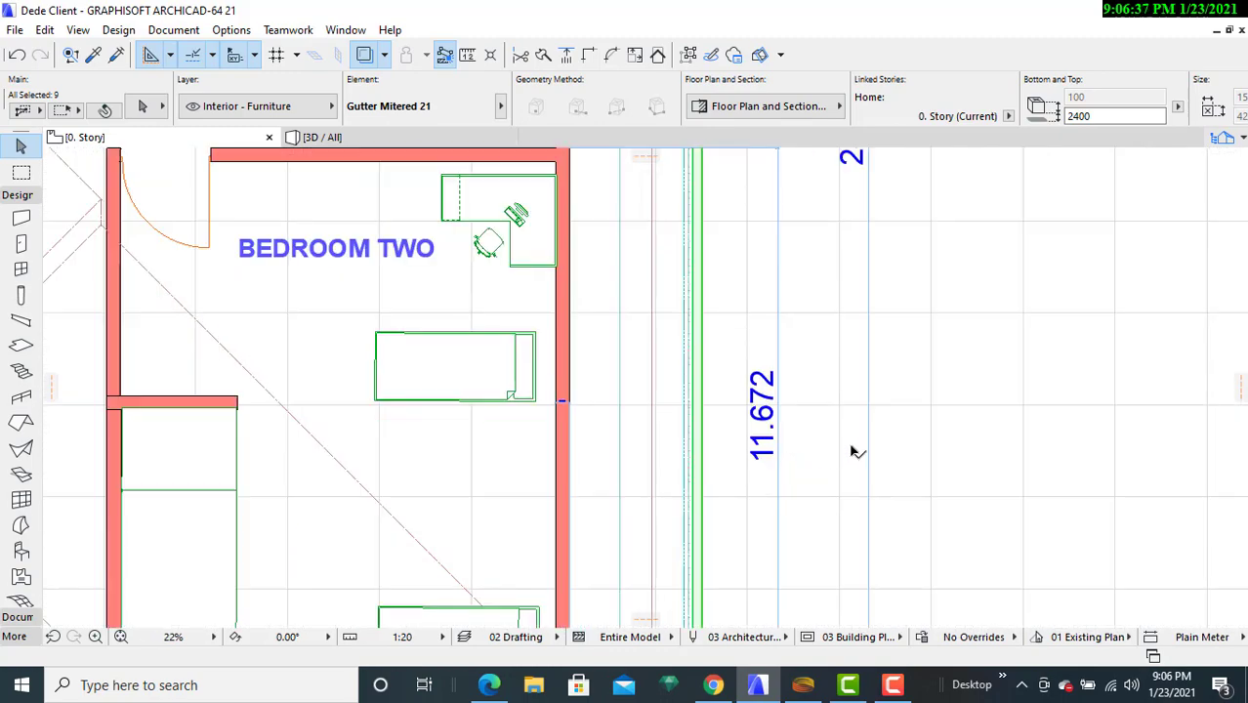
{"action": "scroll", "coordinate": [853, 450], "scroll_direction": "down", "scroll_amount": 2}
{"action": "scroll", "coordinate": [853, 451], "scroll_direction": "down", "scroll_amount": 2}
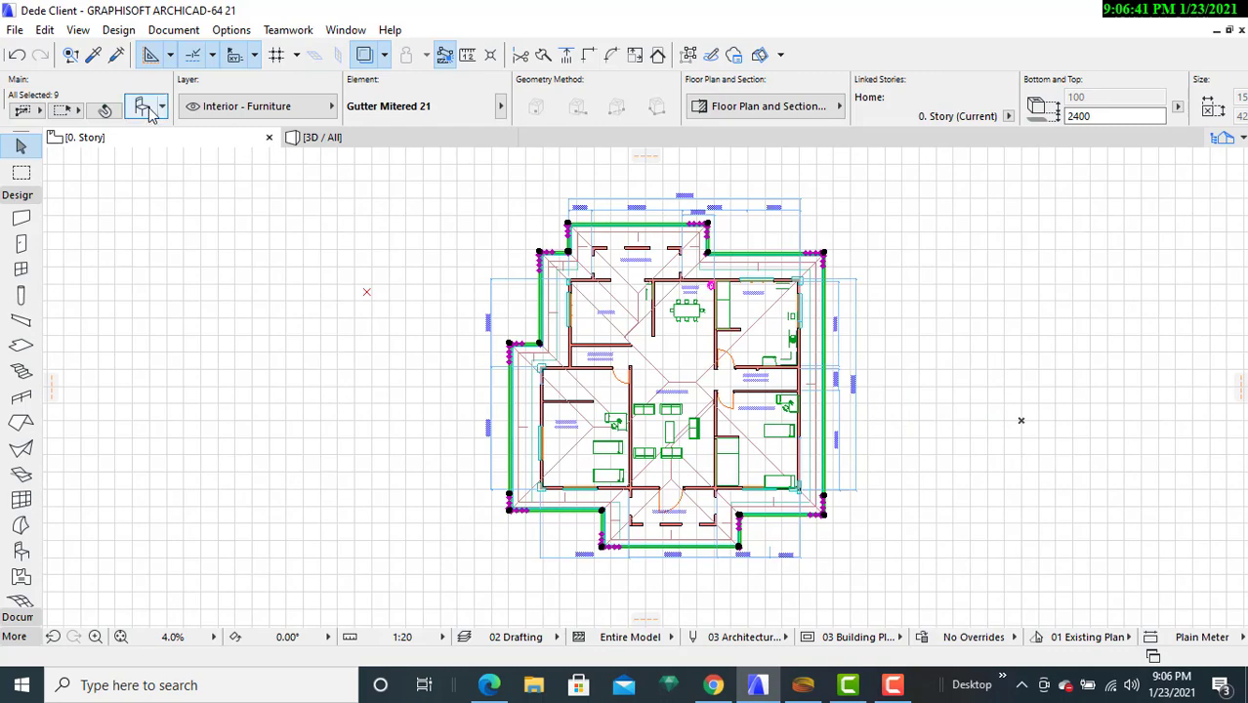
- Set the selected gutters' bottom offset to the home story and elevation to project zero to 7000, and show the model in 3D
{"action": "left_click", "coordinate": [145, 109]}
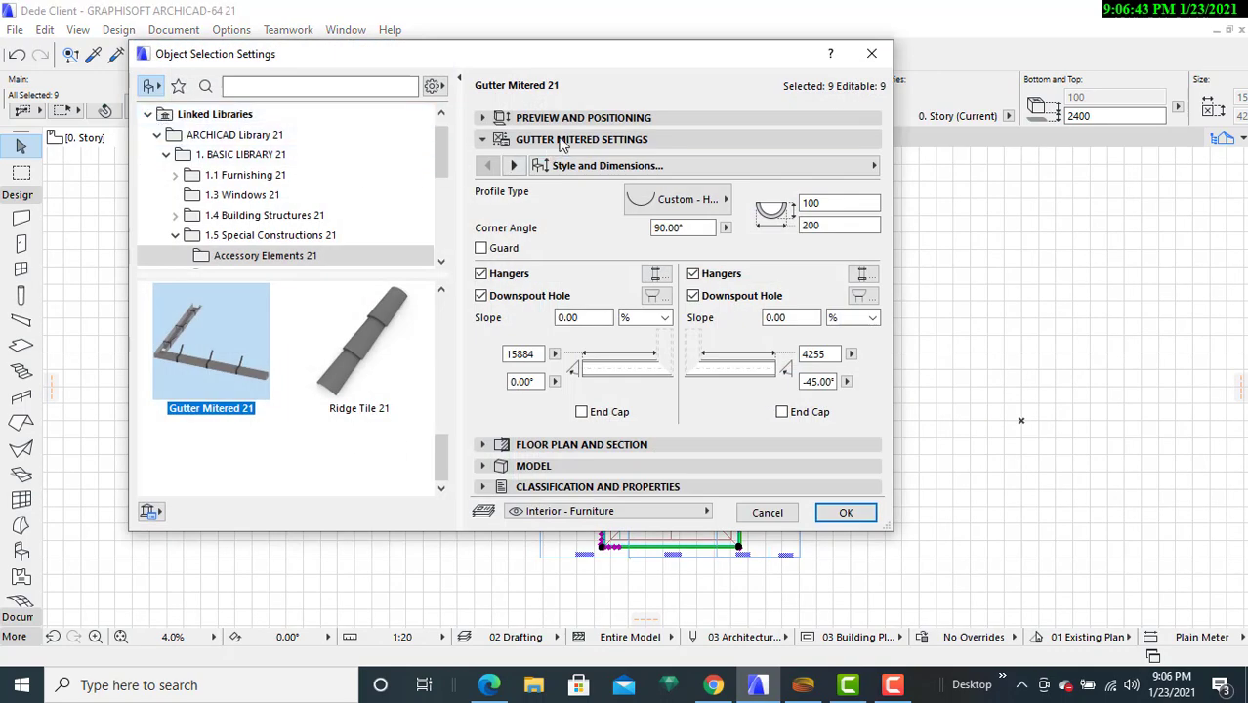
{"action": "left_click", "coordinate": [582, 118]}
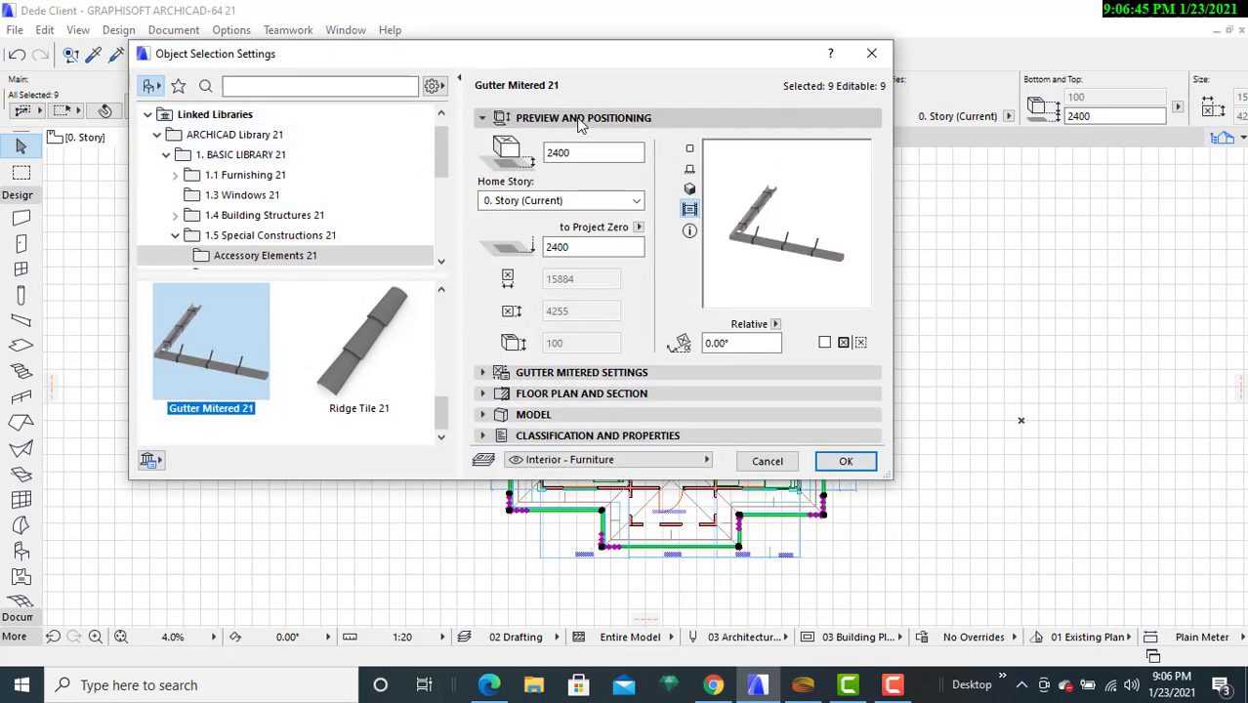
{"action": "double_click", "coordinate": [586, 152]}
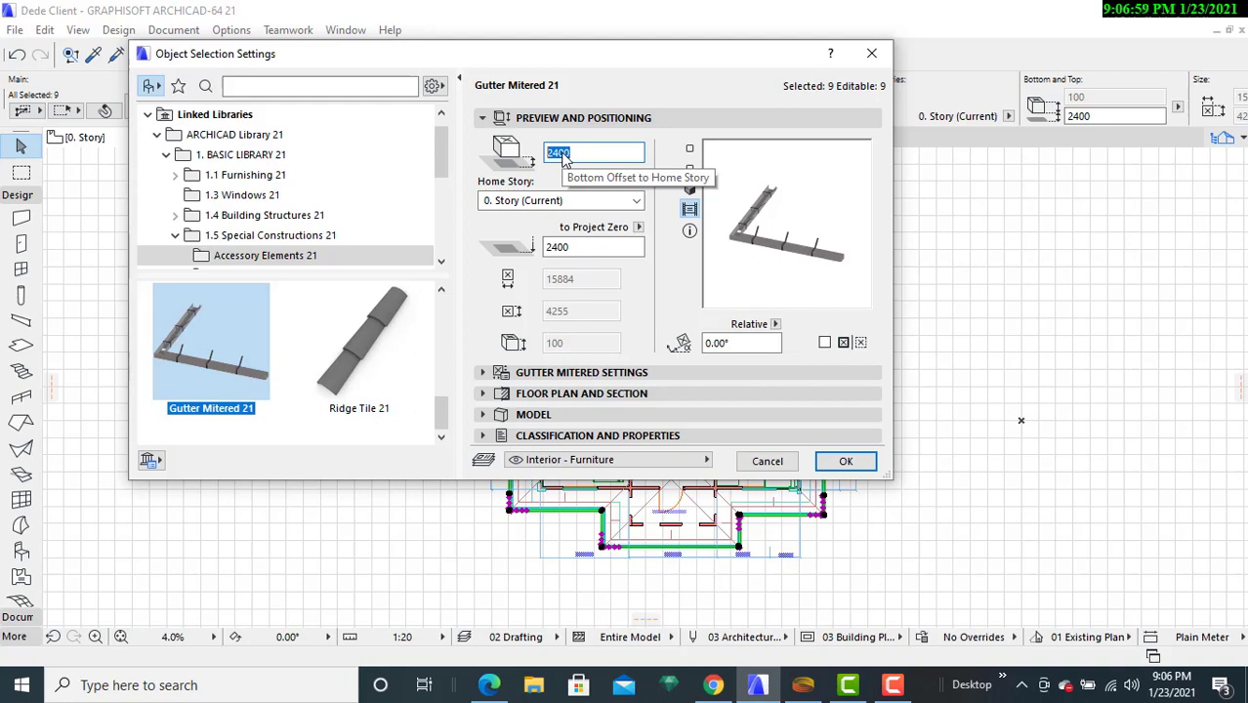
{"action": "type", "text": "70"}
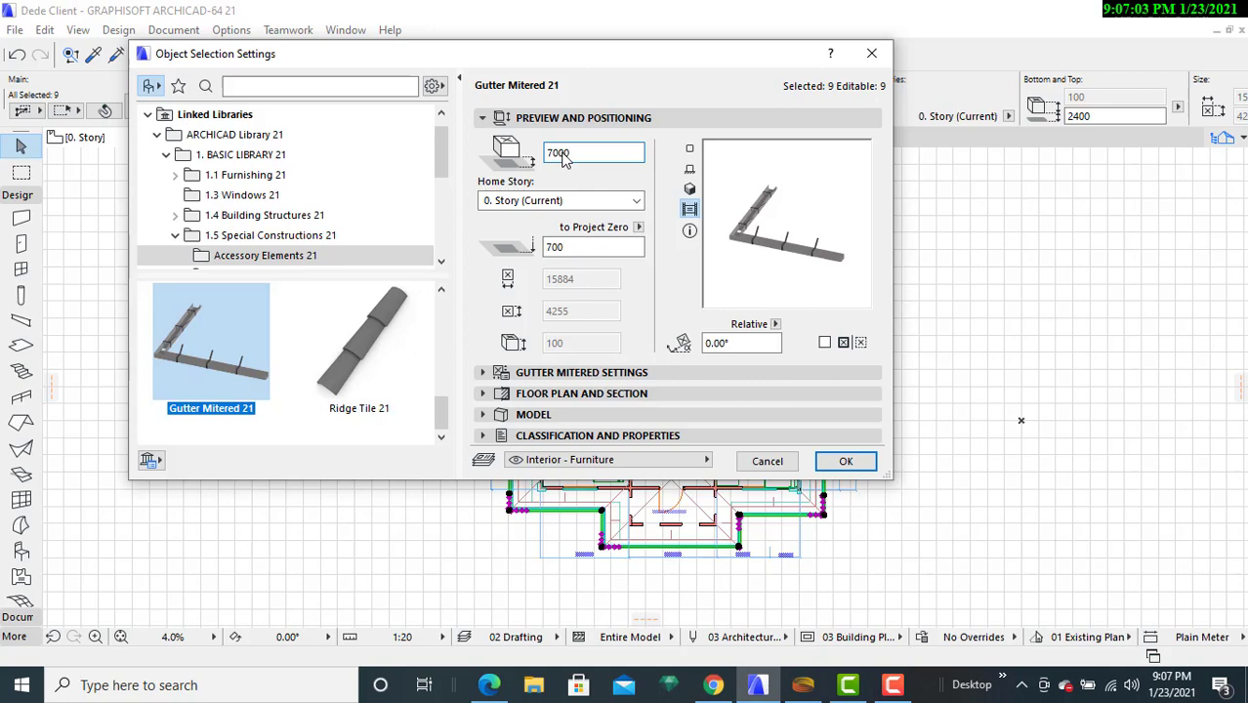
{"action": "left_click", "coordinate": [594, 250]}
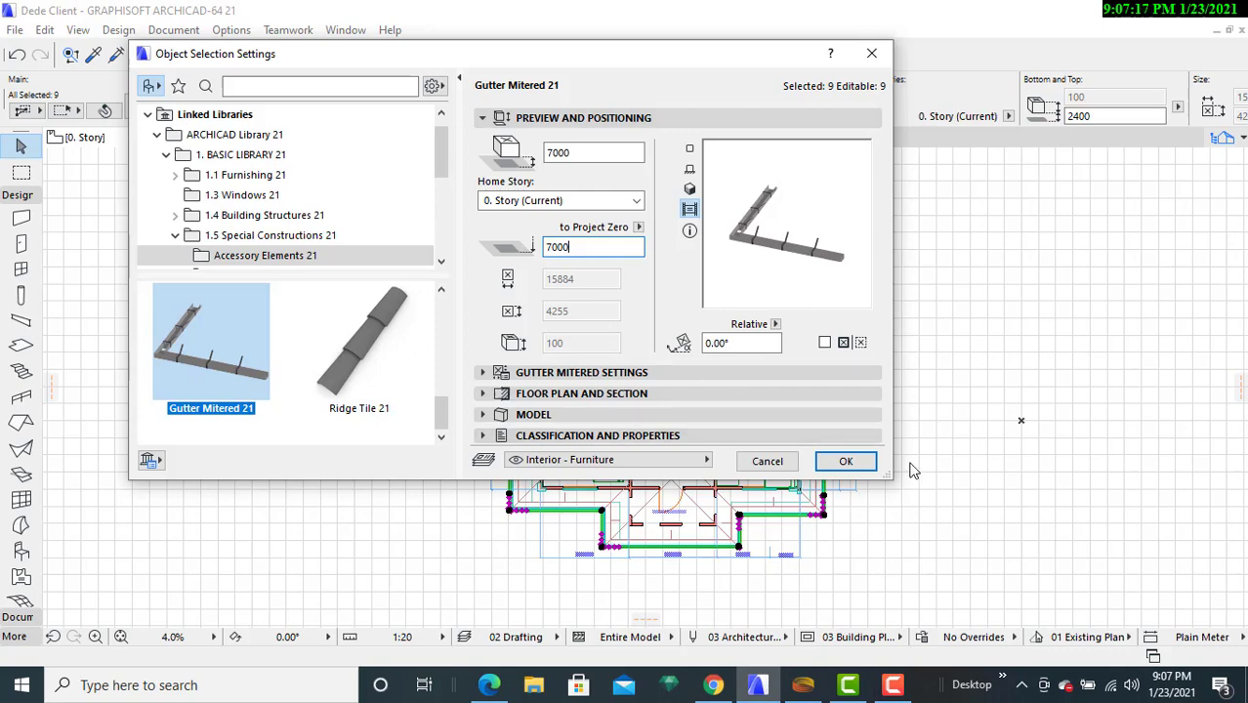
{"action": "left_click", "coordinate": [848, 462]}
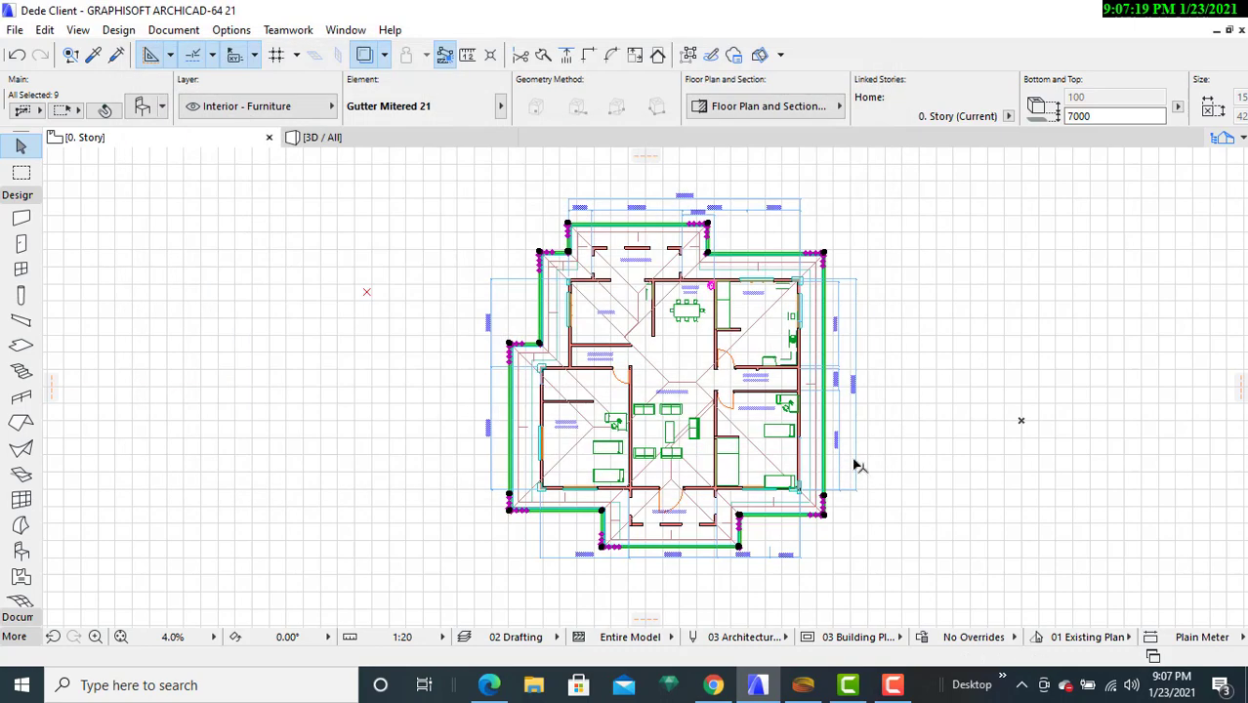
{"action": "left_click", "coordinate": [435, 137]}
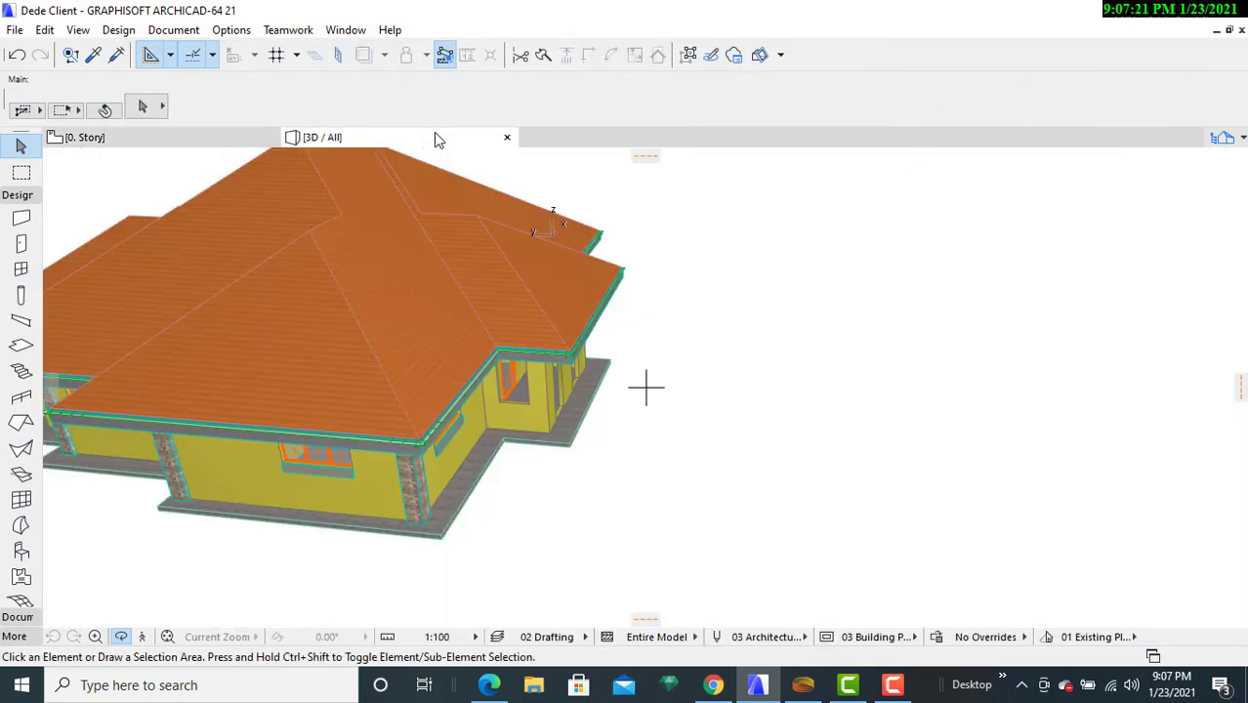
- Check the gutters against the fascia, set the selected mitered gutters' bottom offset to the home story to 6700, and show the model in 3D
{"action": "middle_click_drag", "start_coordinate": [438, 485], "coordinate": [551, 468], "text": "shift"}
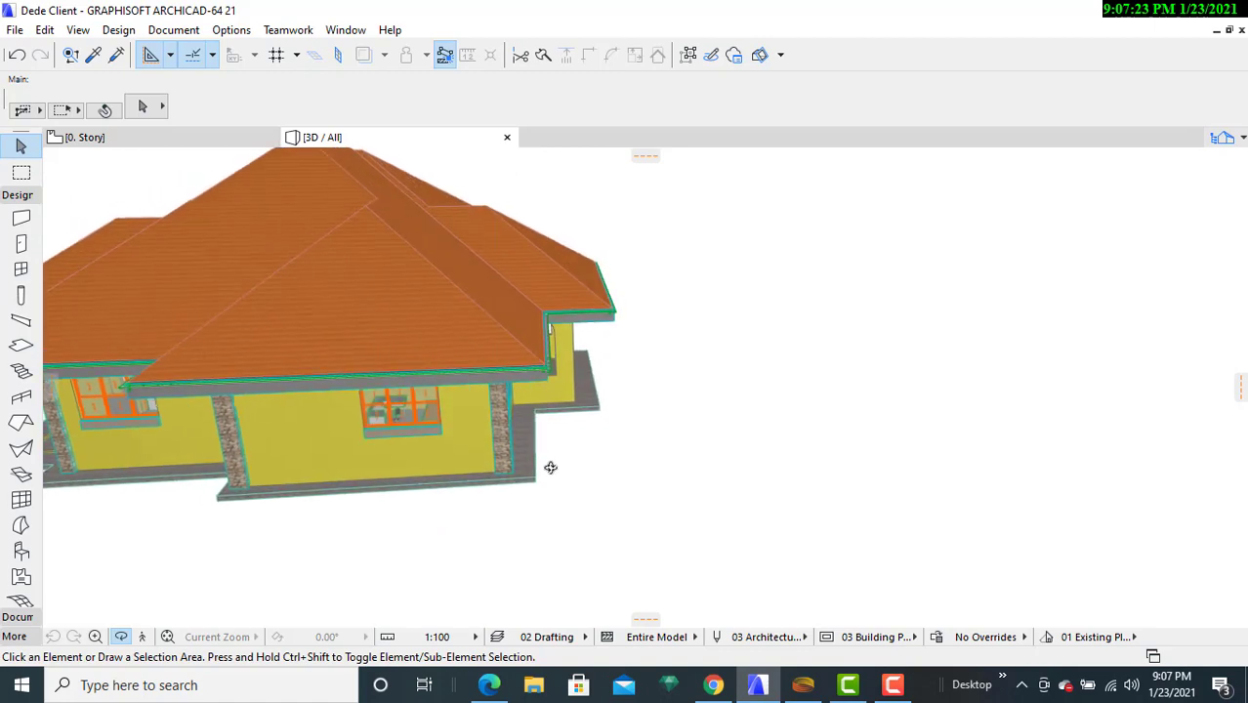
{"action": "scroll", "coordinate": [625, 387], "scroll_direction": "up", "scroll_amount": 5}
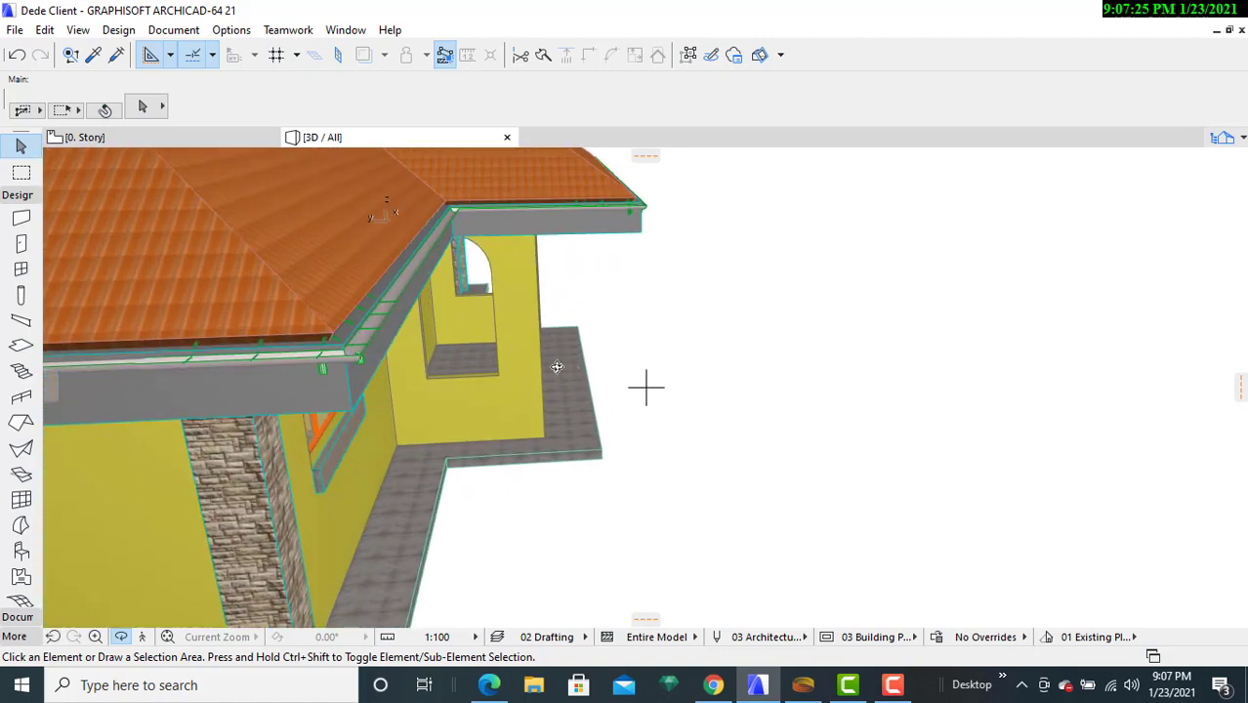
{"action": "middle_click_drag", "start_coordinate": [646, 387], "coordinate": [455, 379], "text": "shift"}
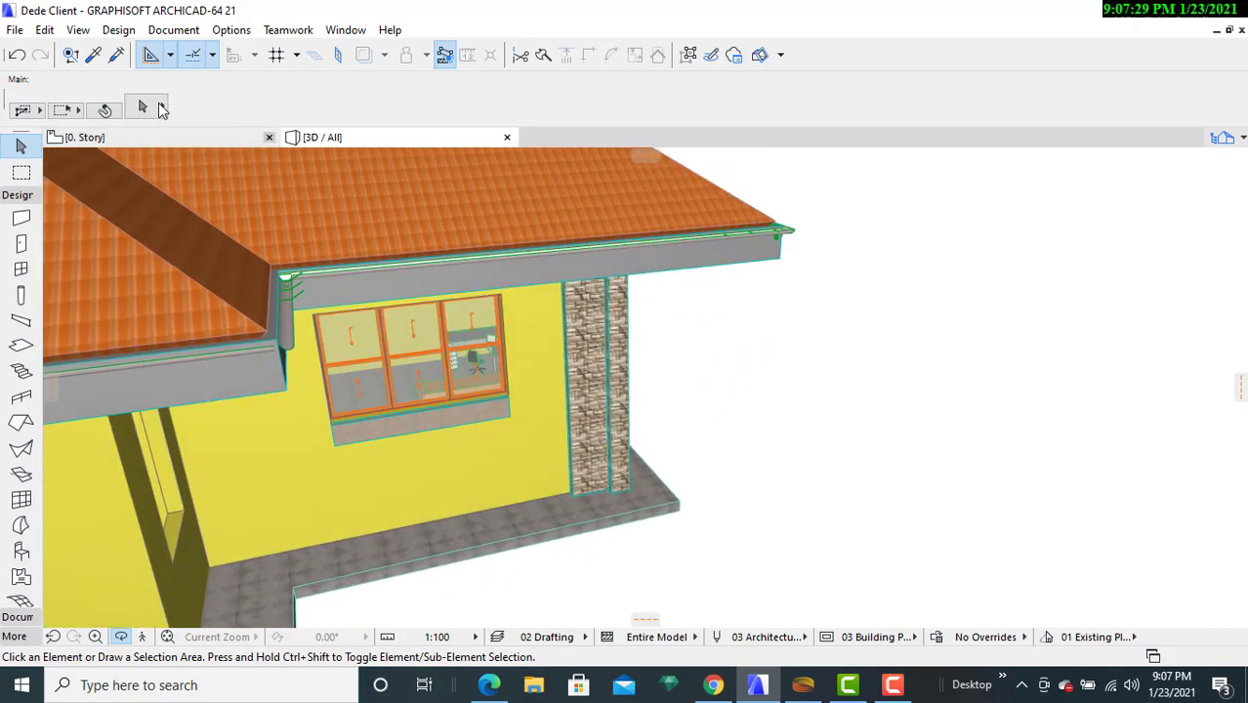
{"action": "left_click", "coordinate": [151, 136]}
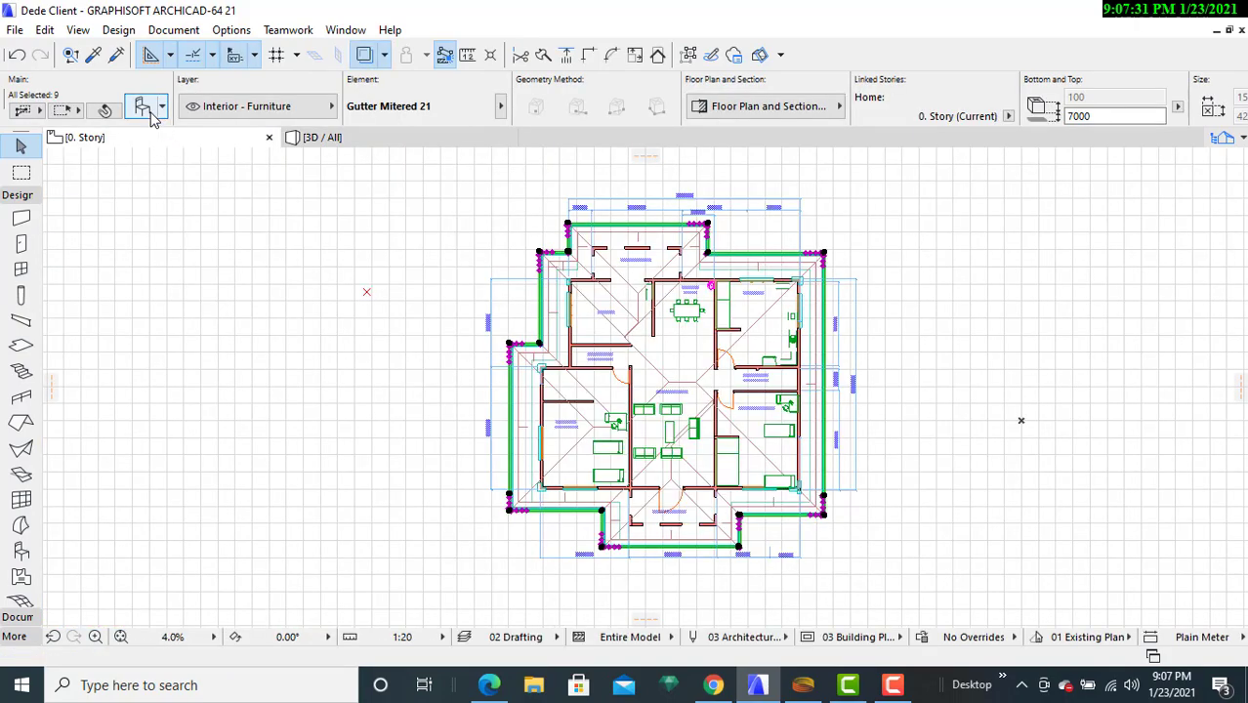
{"action": "left_click", "coordinate": [145, 108]}
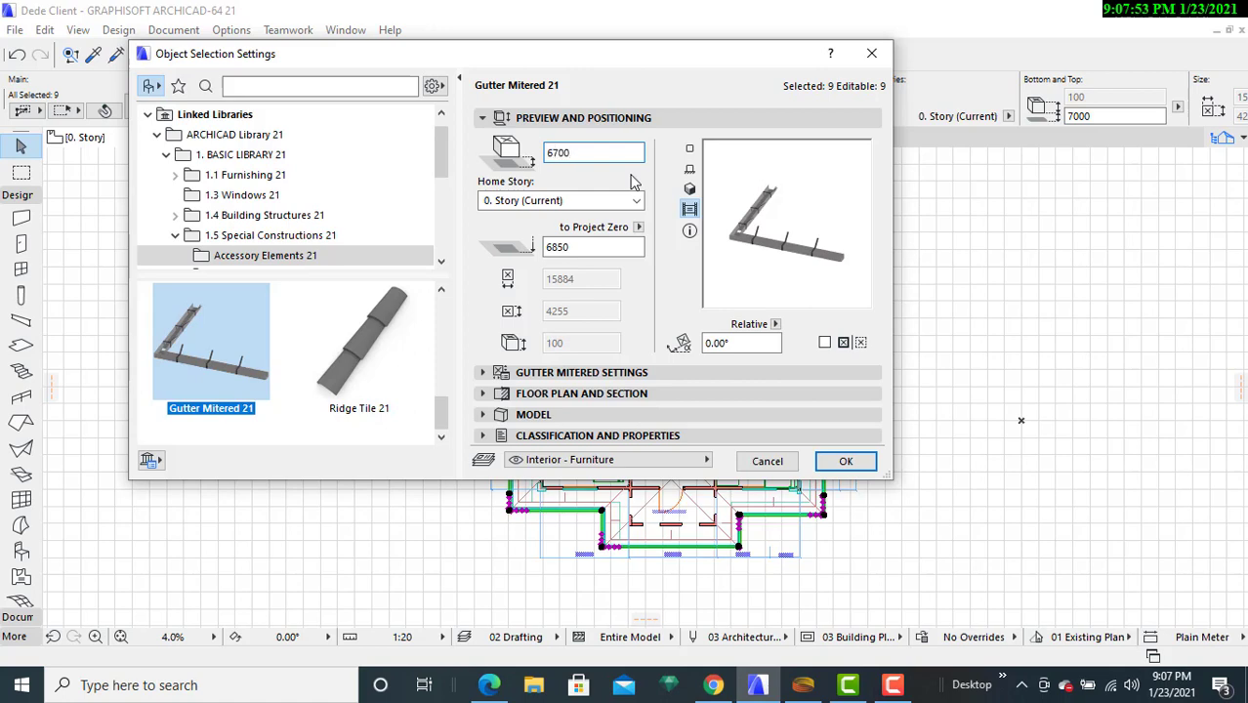
{"action": "left_click", "coordinate": [846, 461]}
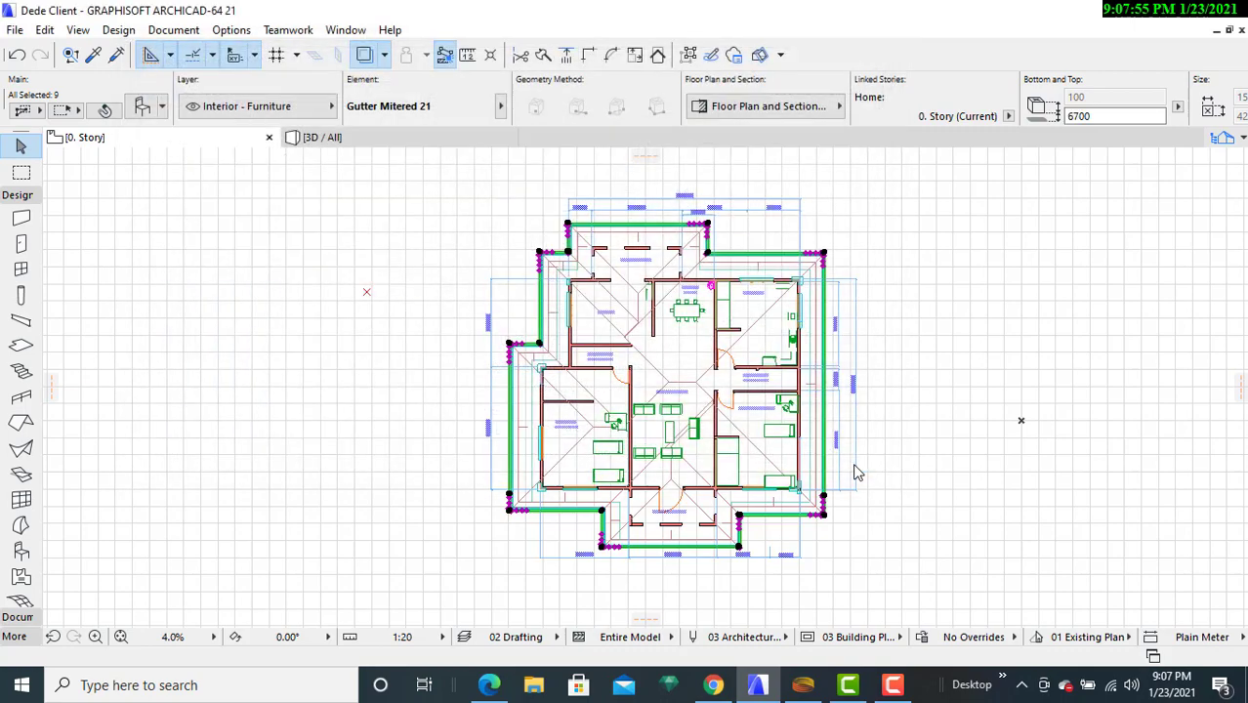
{"action": "left_click", "coordinate": [423, 139]}
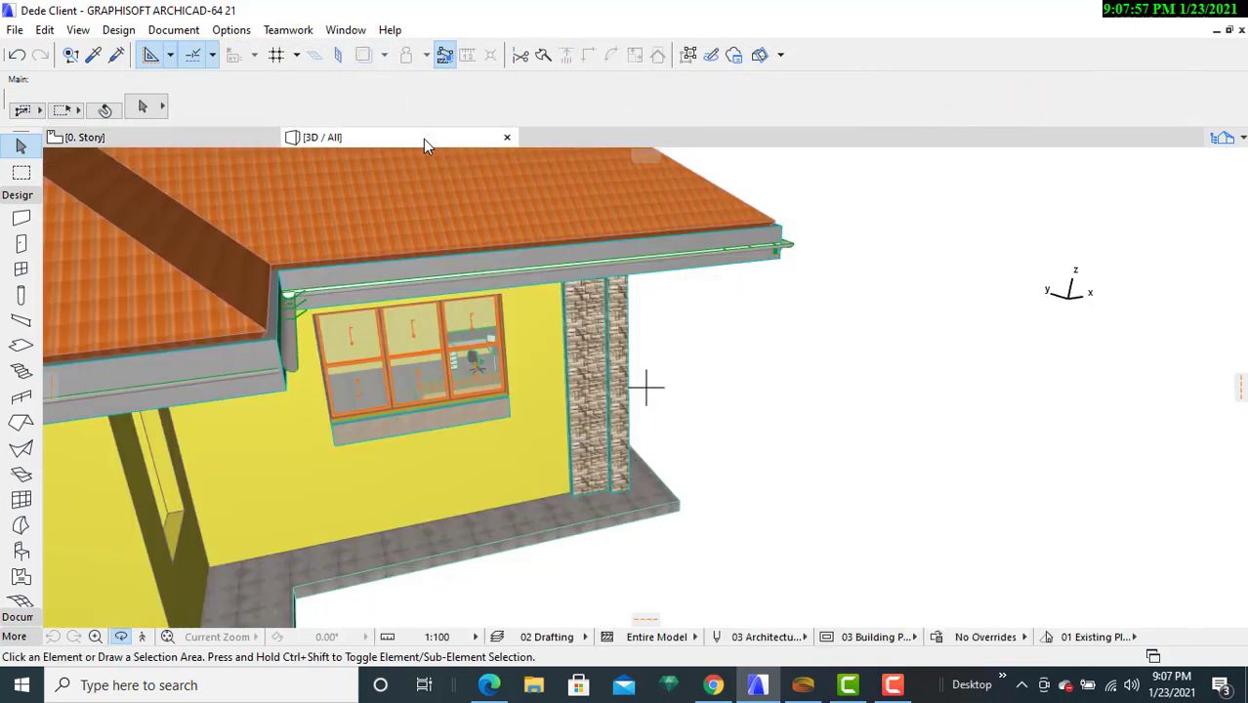
- Examine up close how the lowered gutters sit against the fascia board and roof edge along the eaves
{"action": "middle_click_drag", "start_coordinate": [642, 354], "coordinate": [419, 436], "text": "shift"}
{"action": "scroll", "coordinate": [419, 437], "scroll_direction": "up", "scroll_amount": 5}
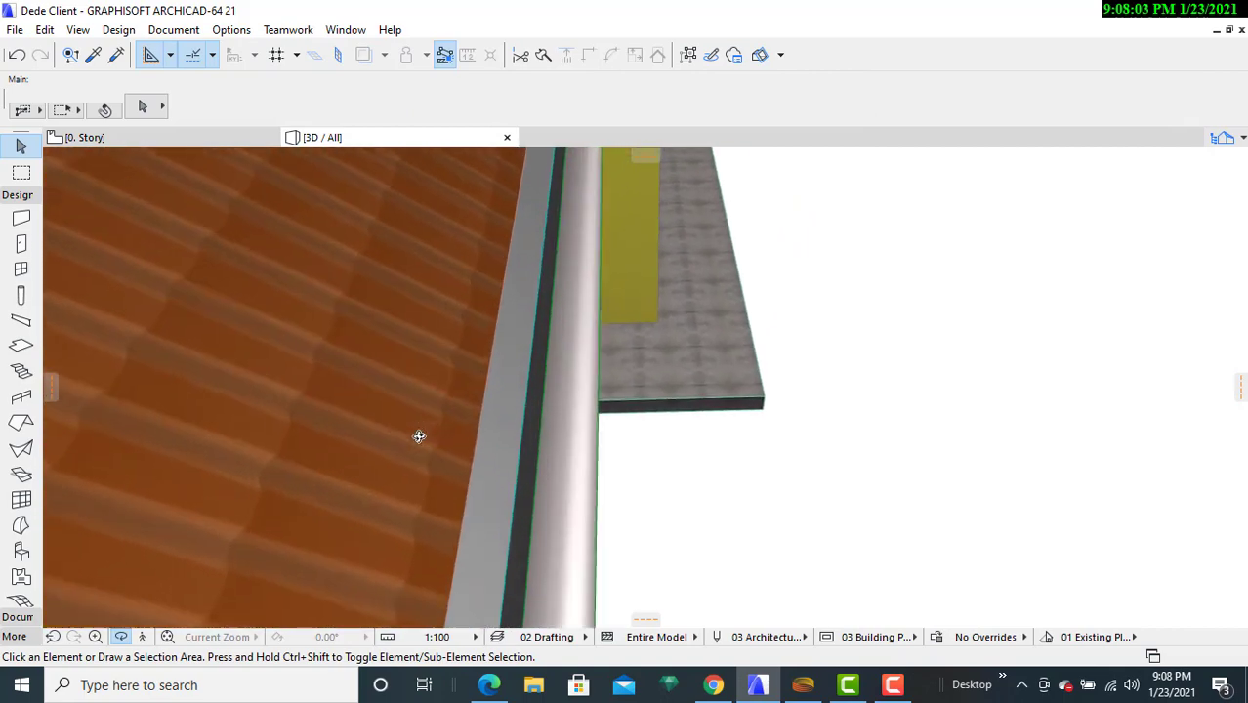
{"action": "scroll", "coordinate": [619, 453], "scroll_direction": "up", "scroll_amount": 3}
{"action": "scroll", "coordinate": [602, 447], "scroll_direction": "down", "scroll_amount": 2}
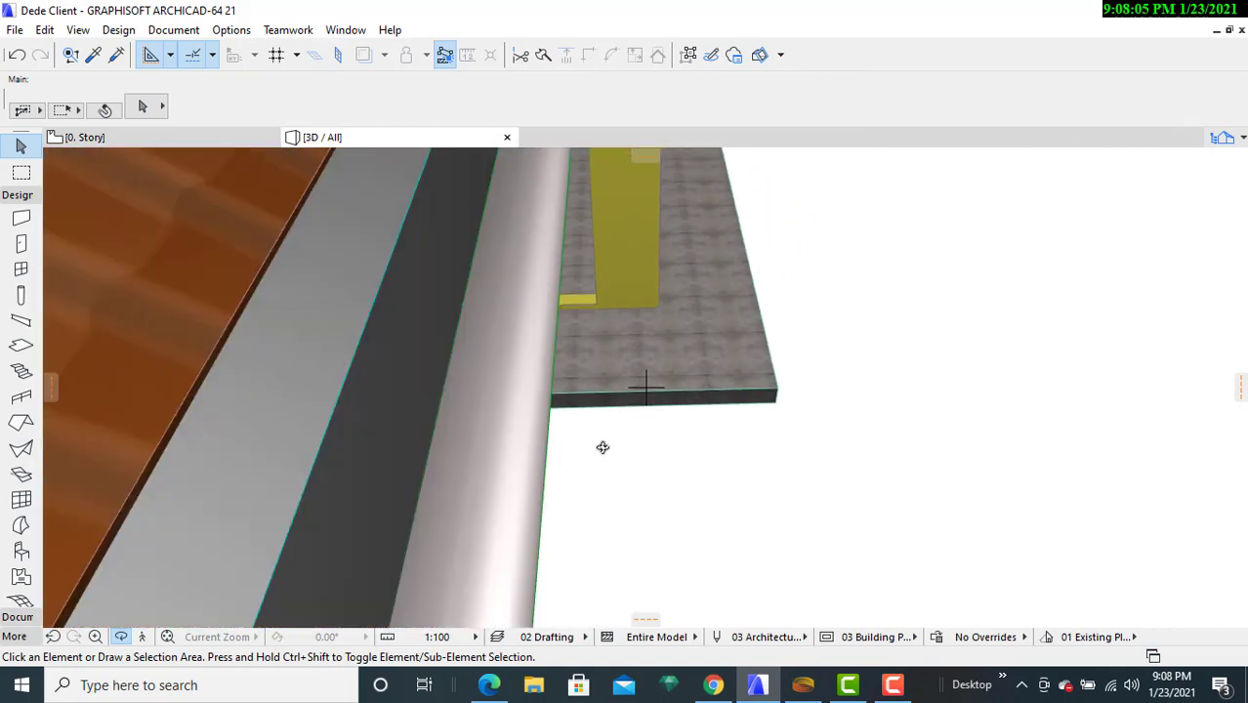
{"action": "scroll", "coordinate": [586, 437], "scroll_direction": "up", "scroll_amount": 2}
{"action": "scroll", "coordinate": [606, 440], "scroll_direction": "up", "scroll_amount": 2}
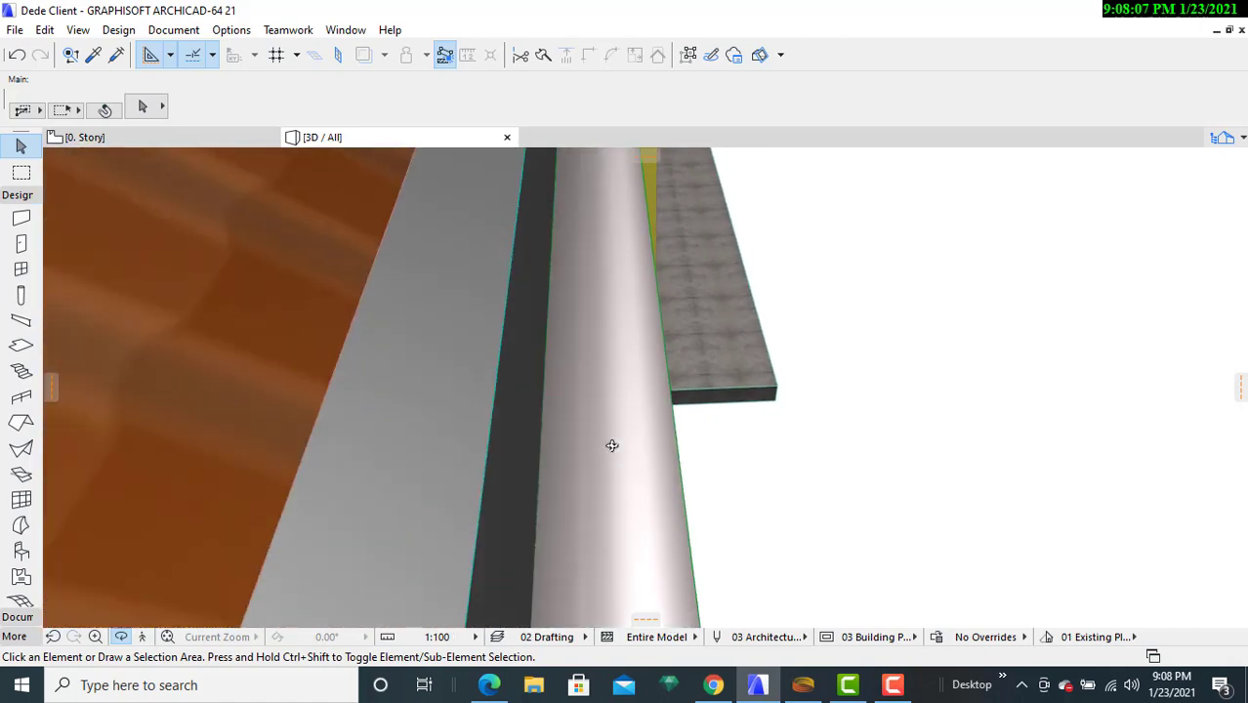
{"action": "scroll", "coordinate": [618, 426], "scroll_direction": "down", "scroll_amount": 3}
{"action": "scroll", "coordinate": [625, 429], "scroll_direction": "down", "scroll_amount": 3}
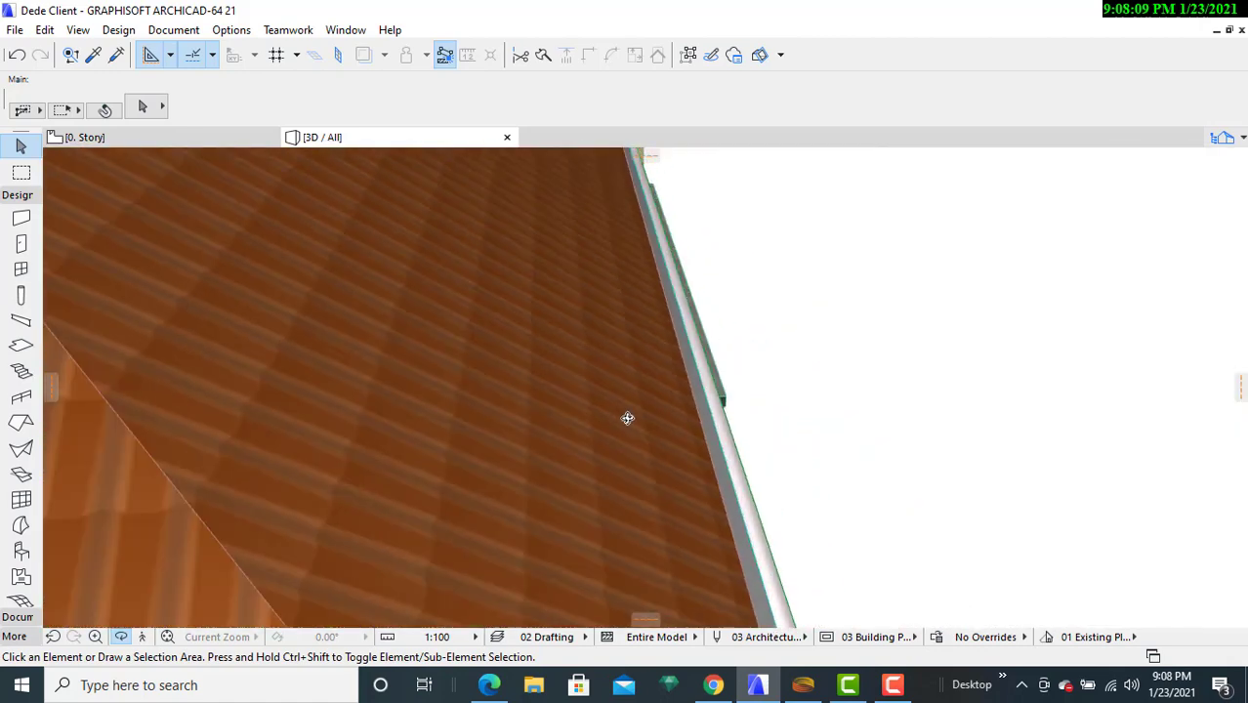
{"action": "middle_click_drag", "start_coordinate": [660, 350], "coordinate": [646, 283]}
{"action": "middle_click_drag", "start_coordinate": [823, 505], "coordinate": [695, 392]}
- Try a rectangular slab on the ground beside the house and undo it
{"action": "left_click", "coordinate": [25, 346]}
{"action": "left_click", "coordinate": [485, 379]}
{"action": "left_click", "coordinate": [363, 338]}
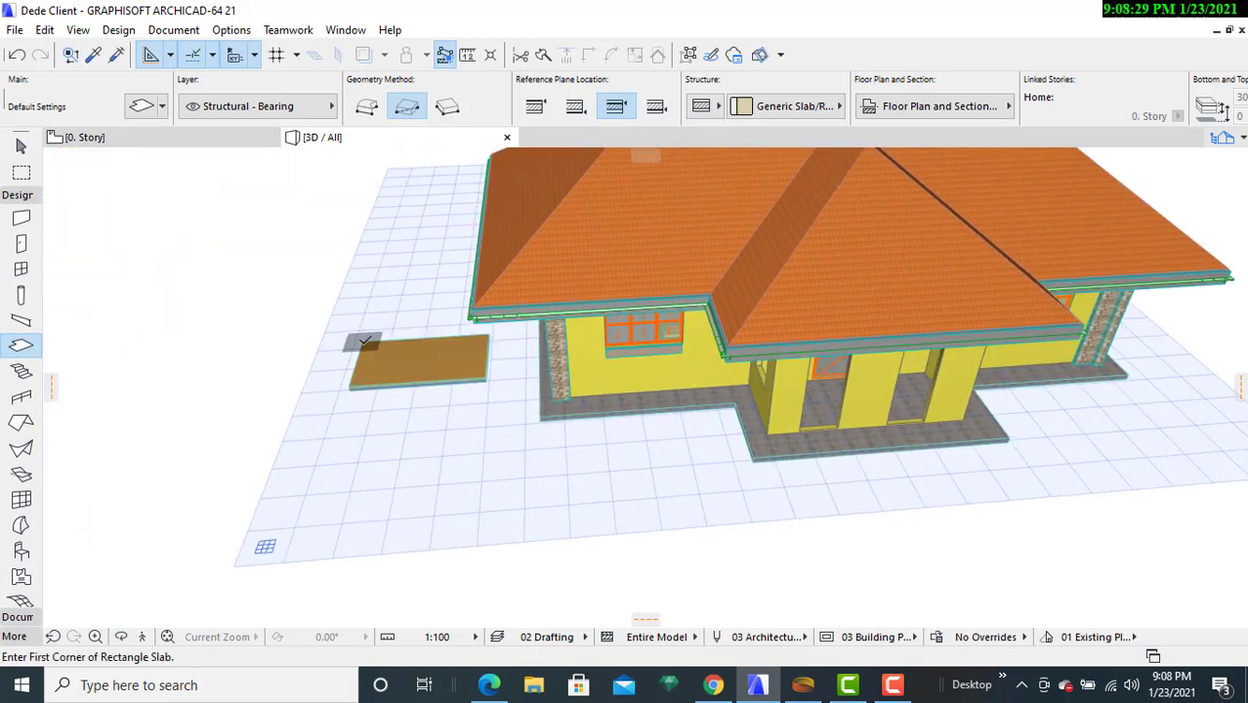
{"action": "key", "text": "Escape"}
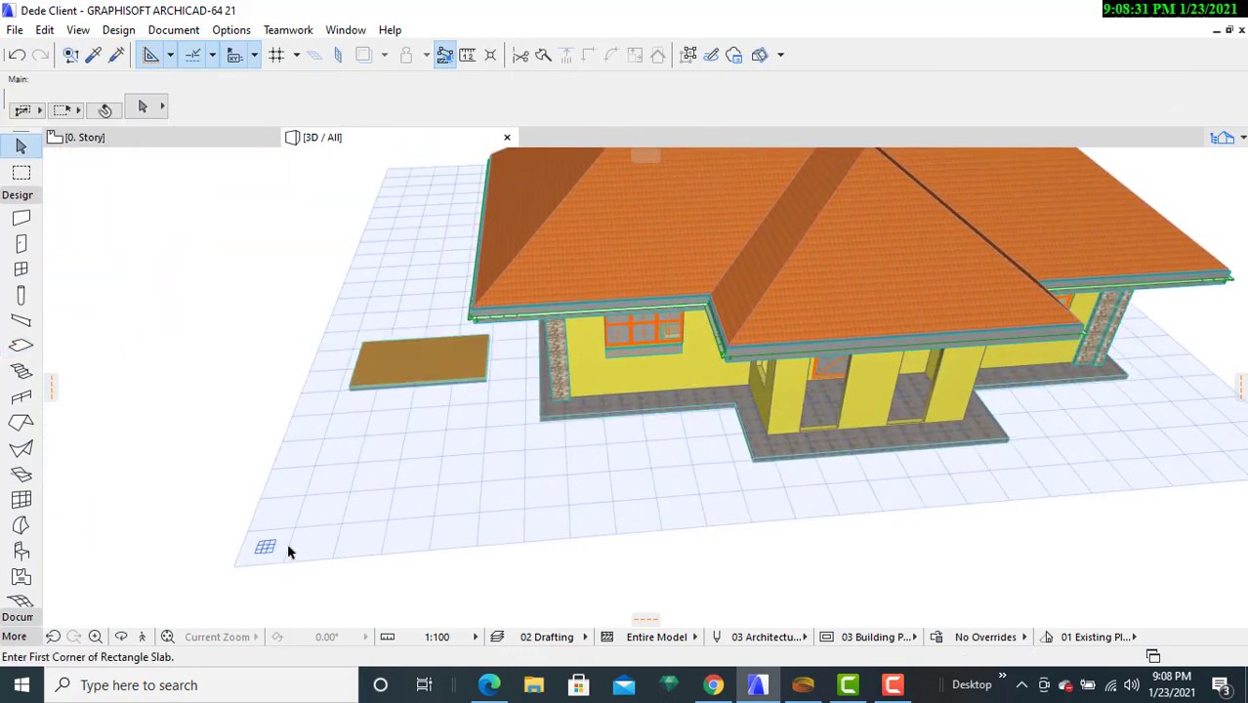
{"action": "left_click", "coordinate": [17, 55]}
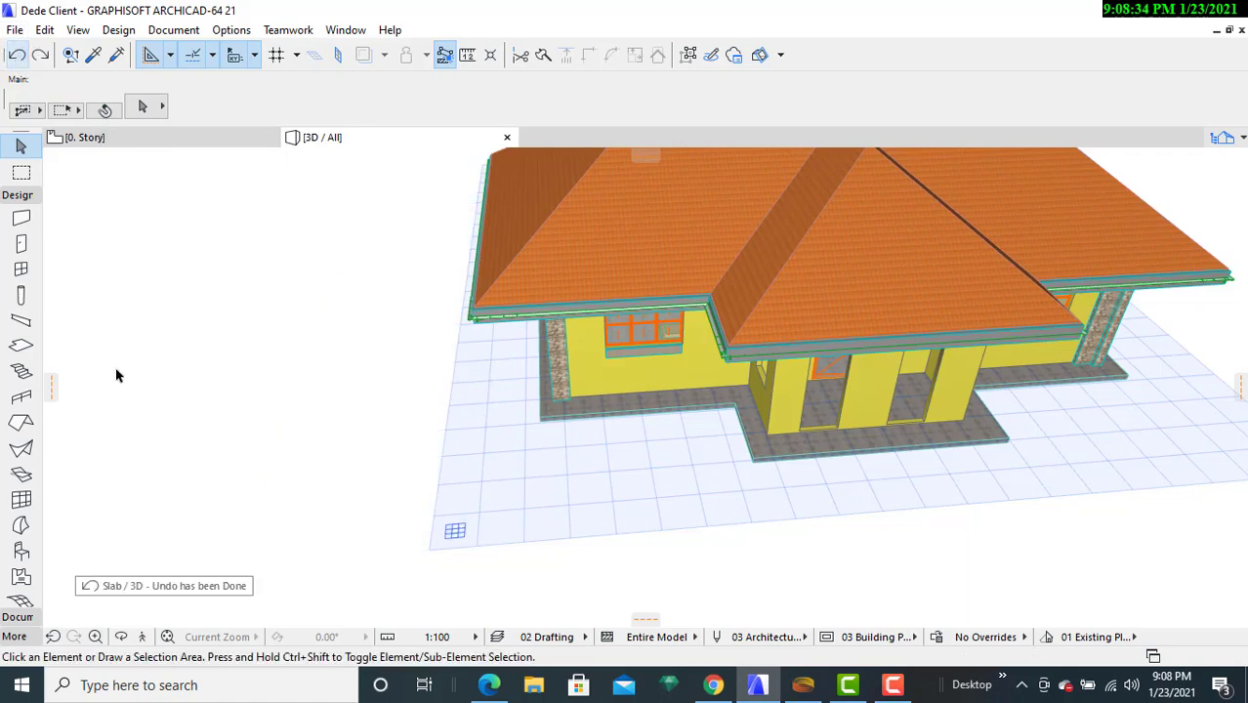
- Orbit around the house to inspect the gutter line along the eaves and the porch from all sides
{"action": "left_click", "coordinate": [121, 637]}
{"action": "left_click_drag", "start_coordinate": [209, 317], "coordinate": [688, 335]}
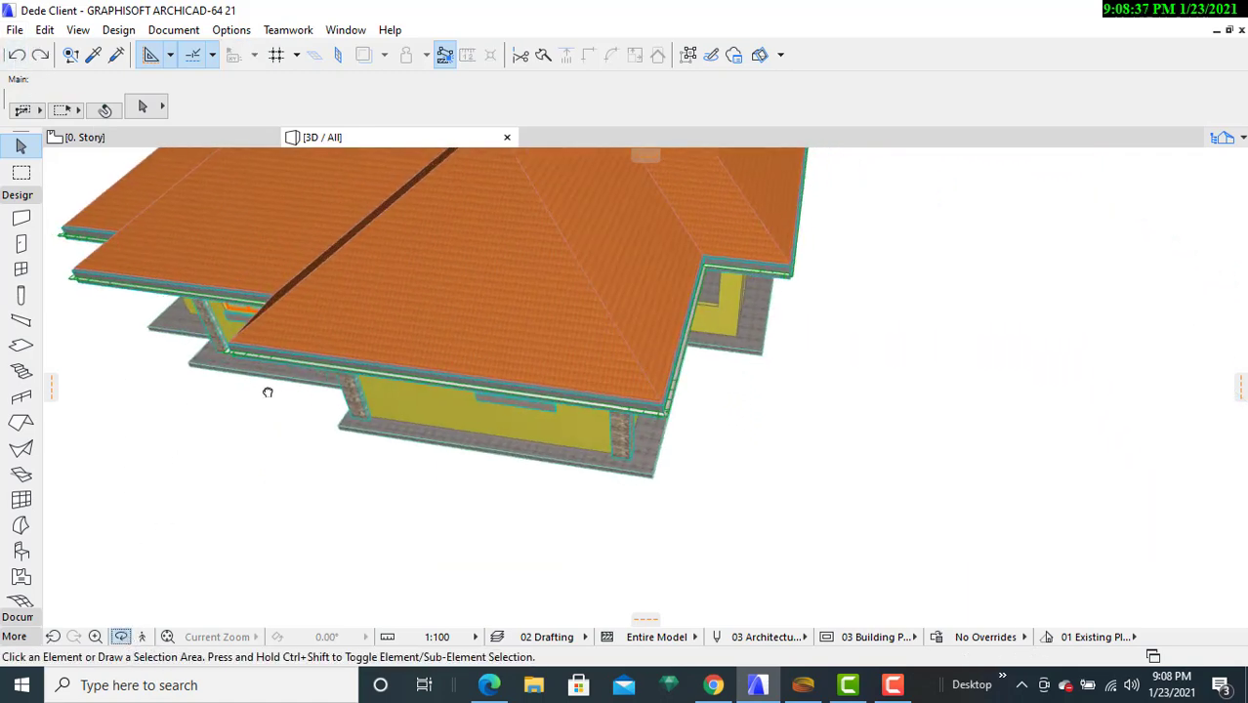
{"action": "left_click_drag", "start_coordinate": [267, 392], "coordinate": [514, 387]}
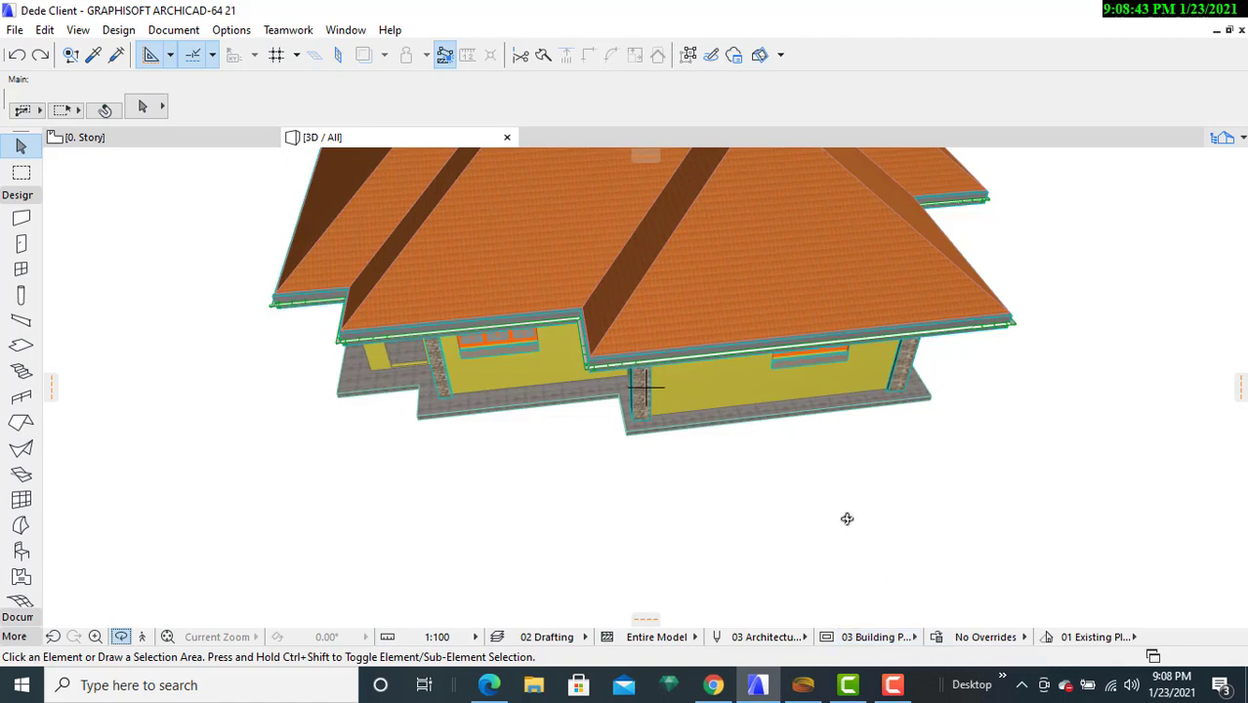
{"action": "left_click_drag", "start_coordinate": [742, 531], "coordinate": [638, 447]}
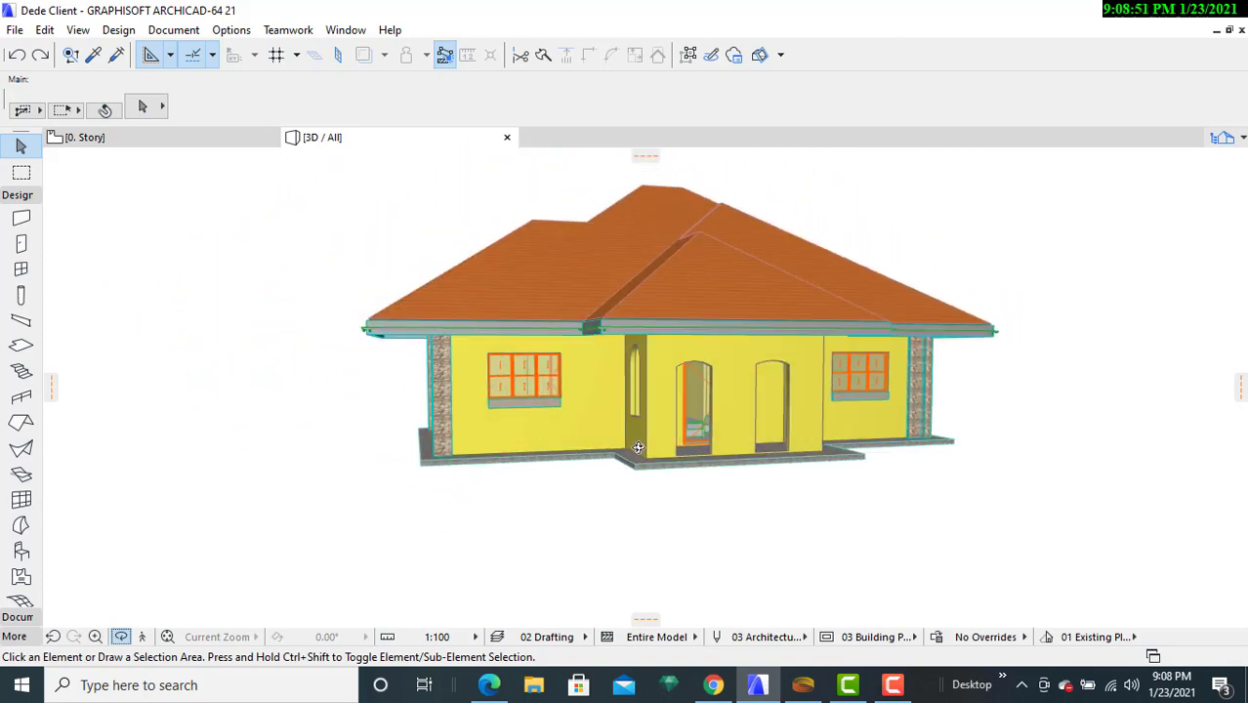